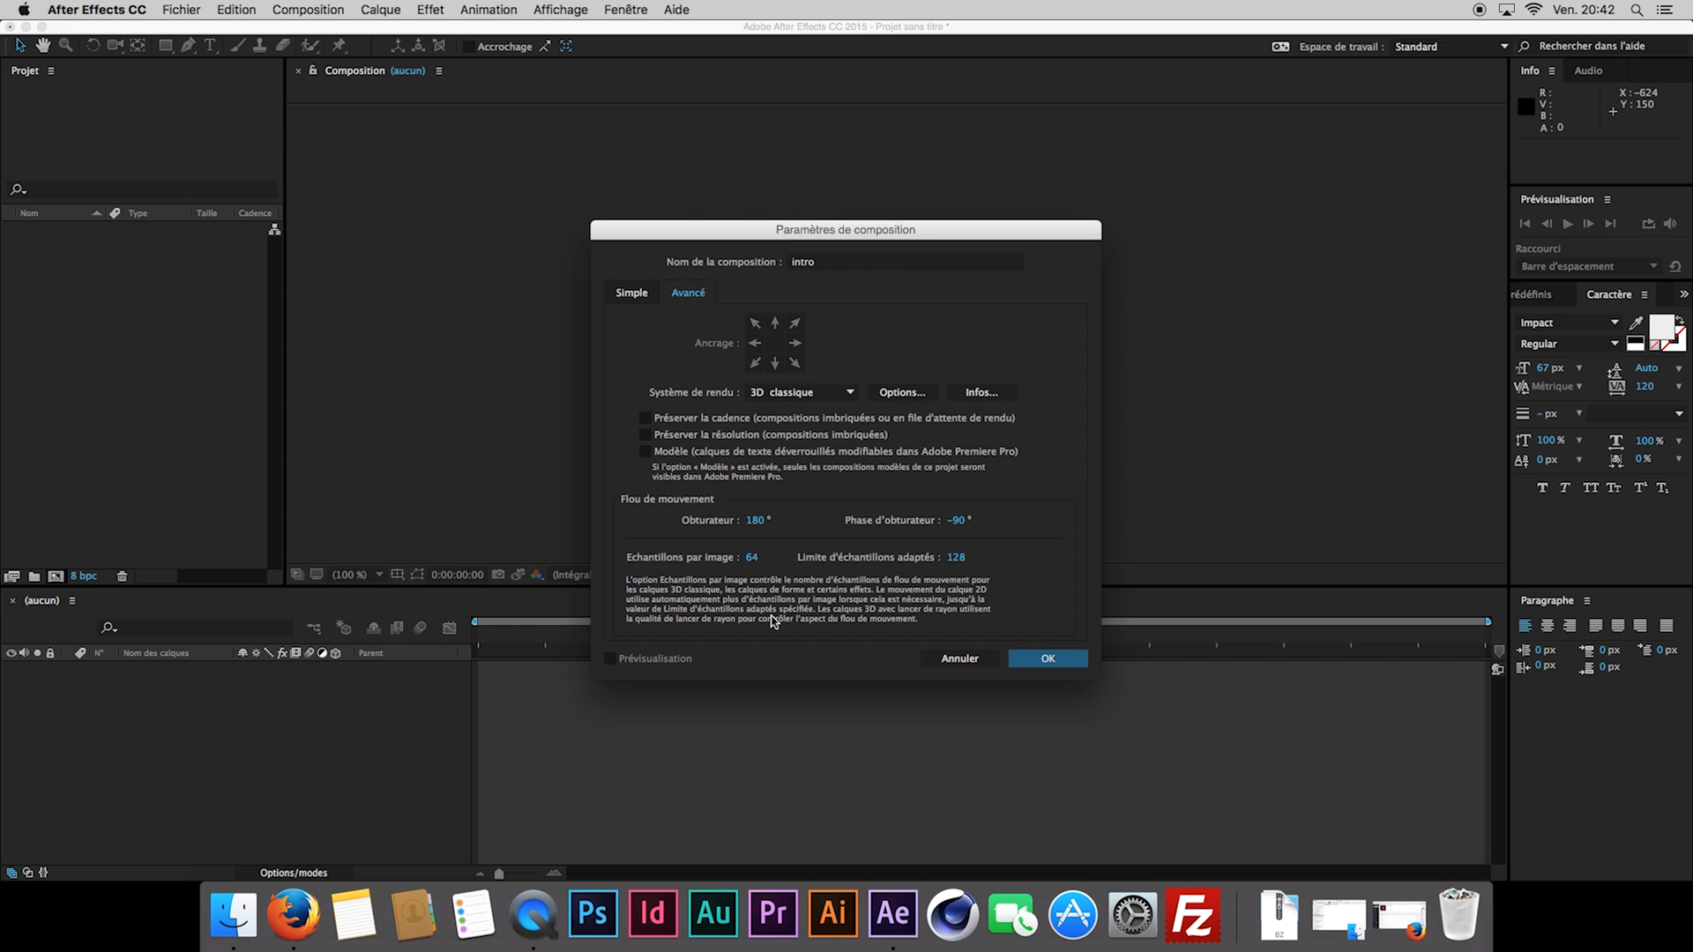
Create the composition named intro, keeping 64 motion-blur samples per image in the advanced settings.
{"action": "left_click", "coordinate": [753, 558]}
{"action": "left_click", "coordinate": [772, 542]}
{"action": "left_click", "coordinate": [1048, 660]}
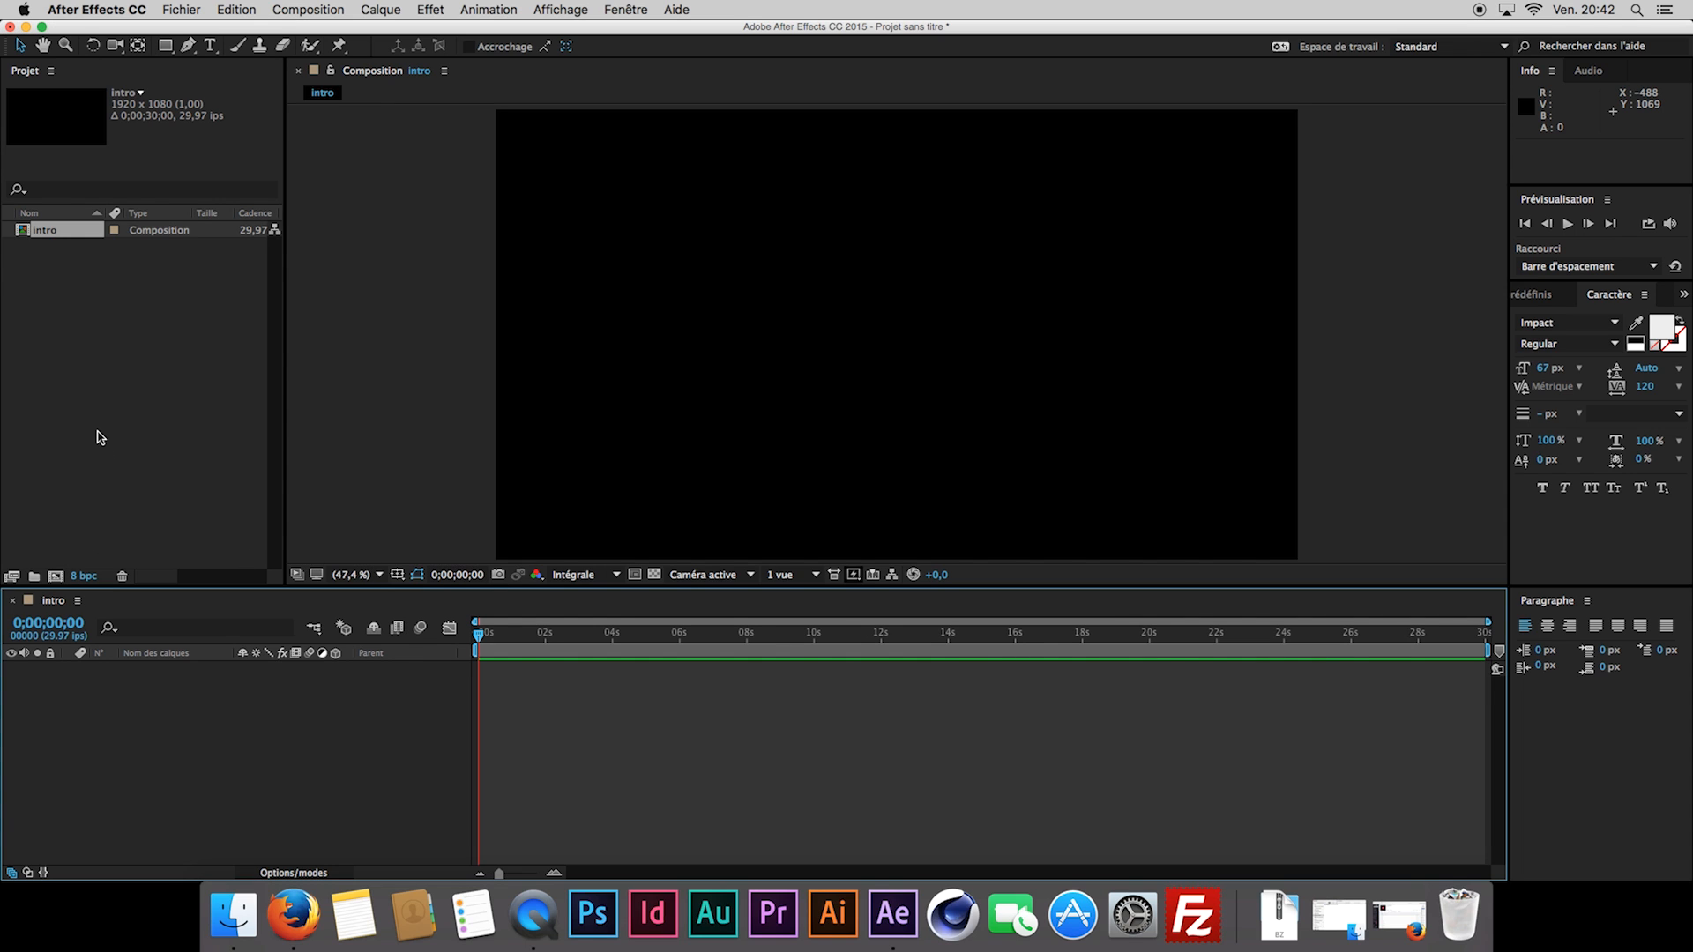
Switch to Finder and browse from Documents through the Images folder into design+intro and its octobre_2015 folder.
{"action": "left_click", "coordinate": [236, 921]}
{"action": "key", "text": "Left"}
{"action": "key", "text": "Left"}
{"action": "key", "text": "Left"}
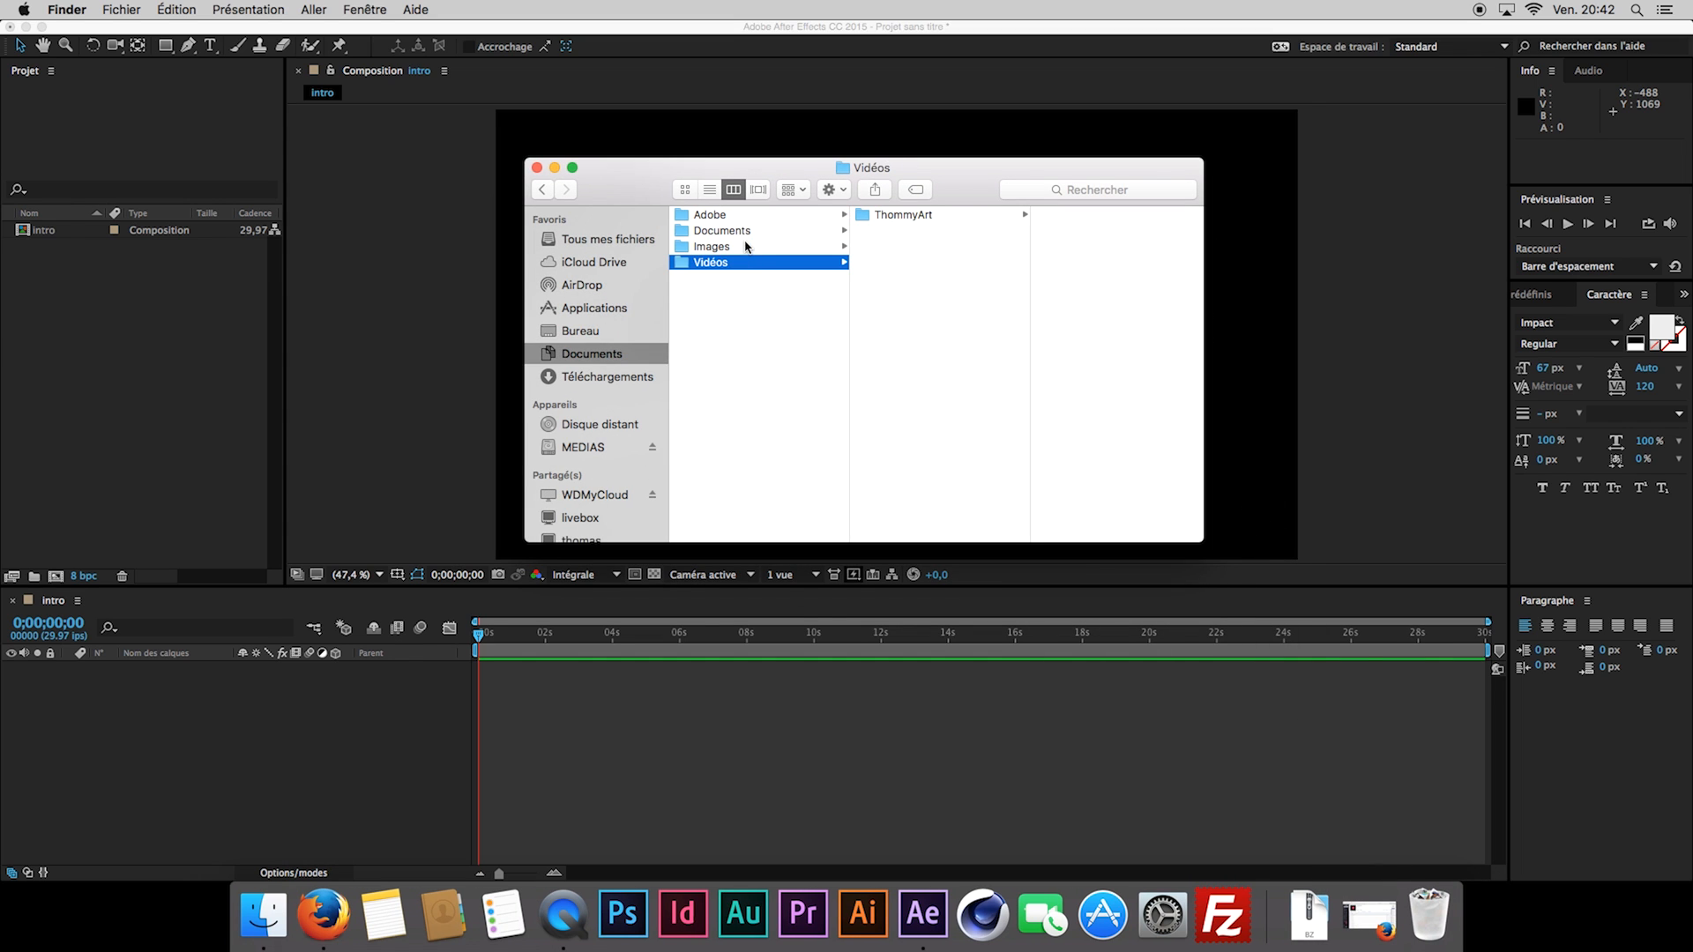
{"action": "left_click", "coordinate": [743, 247]}
{"action": "left_click", "coordinate": [926, 217]}
{"action": "left_click", "coordinate": [1115, 218]}
{"action": "left_click", "coordinate": [1107, 217]}
{"action": "left_click", "coordinate": [1108, 219]}
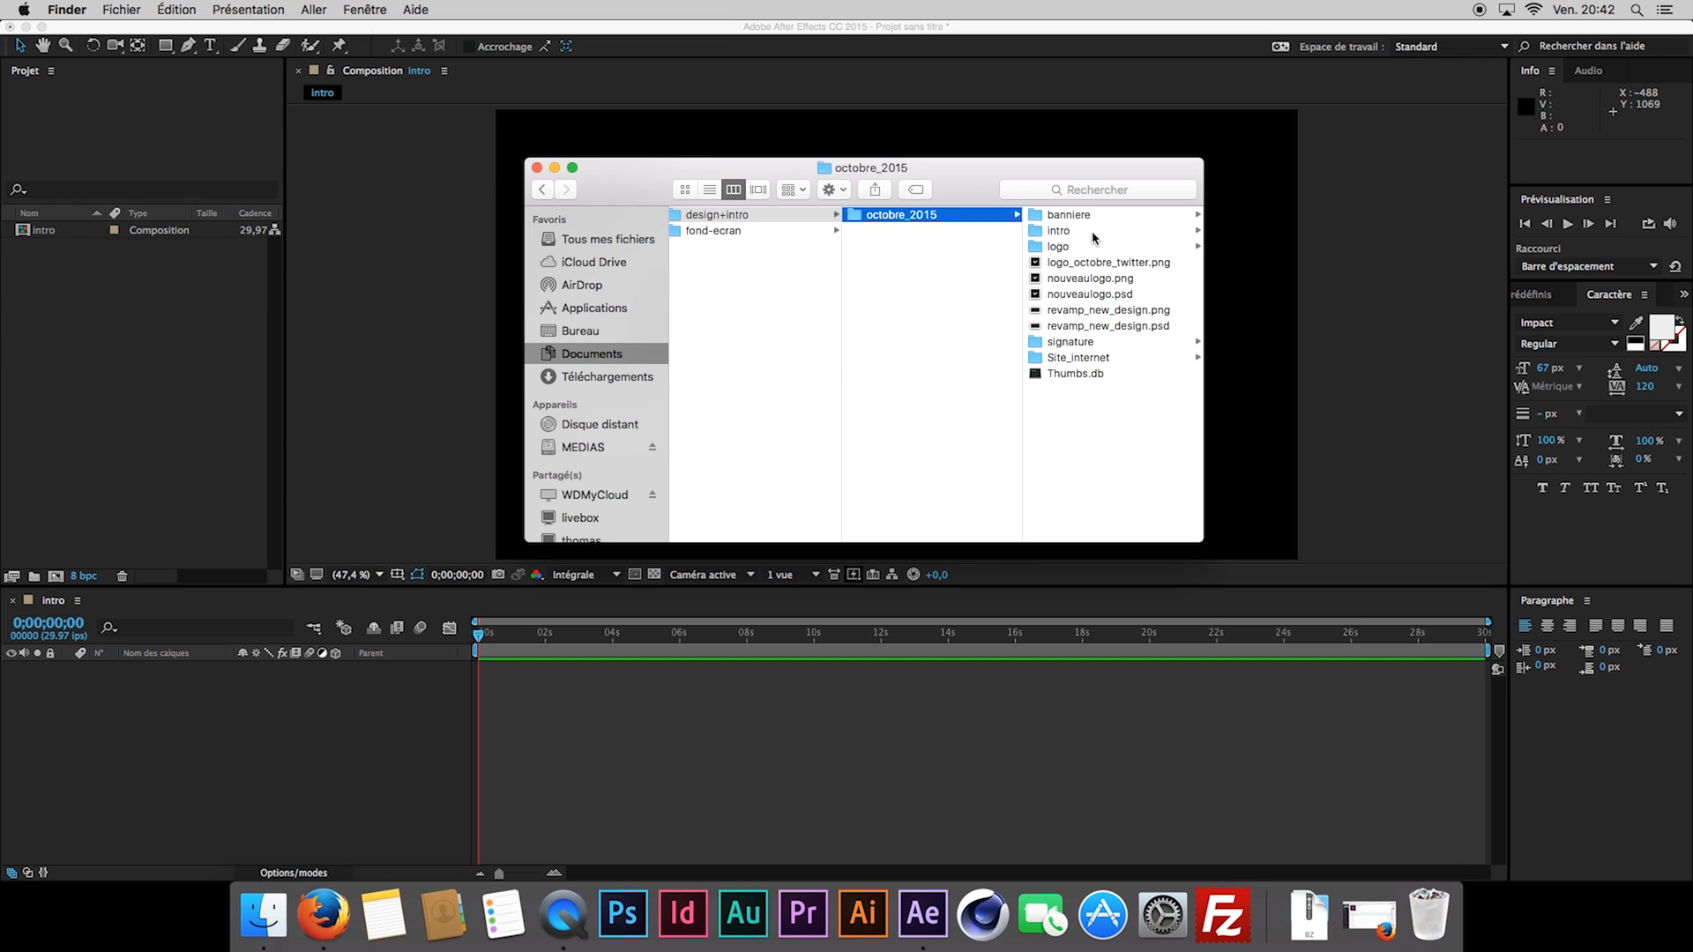
Import curseur.ai, micro.ai and plume.ai from the sources folder inside intro, and add all three as layers to the intro composition.
{"action": "left_click", "coordinate": [1060, 231]}
{"action": "left_click", "coordinate": [1130, 326]}
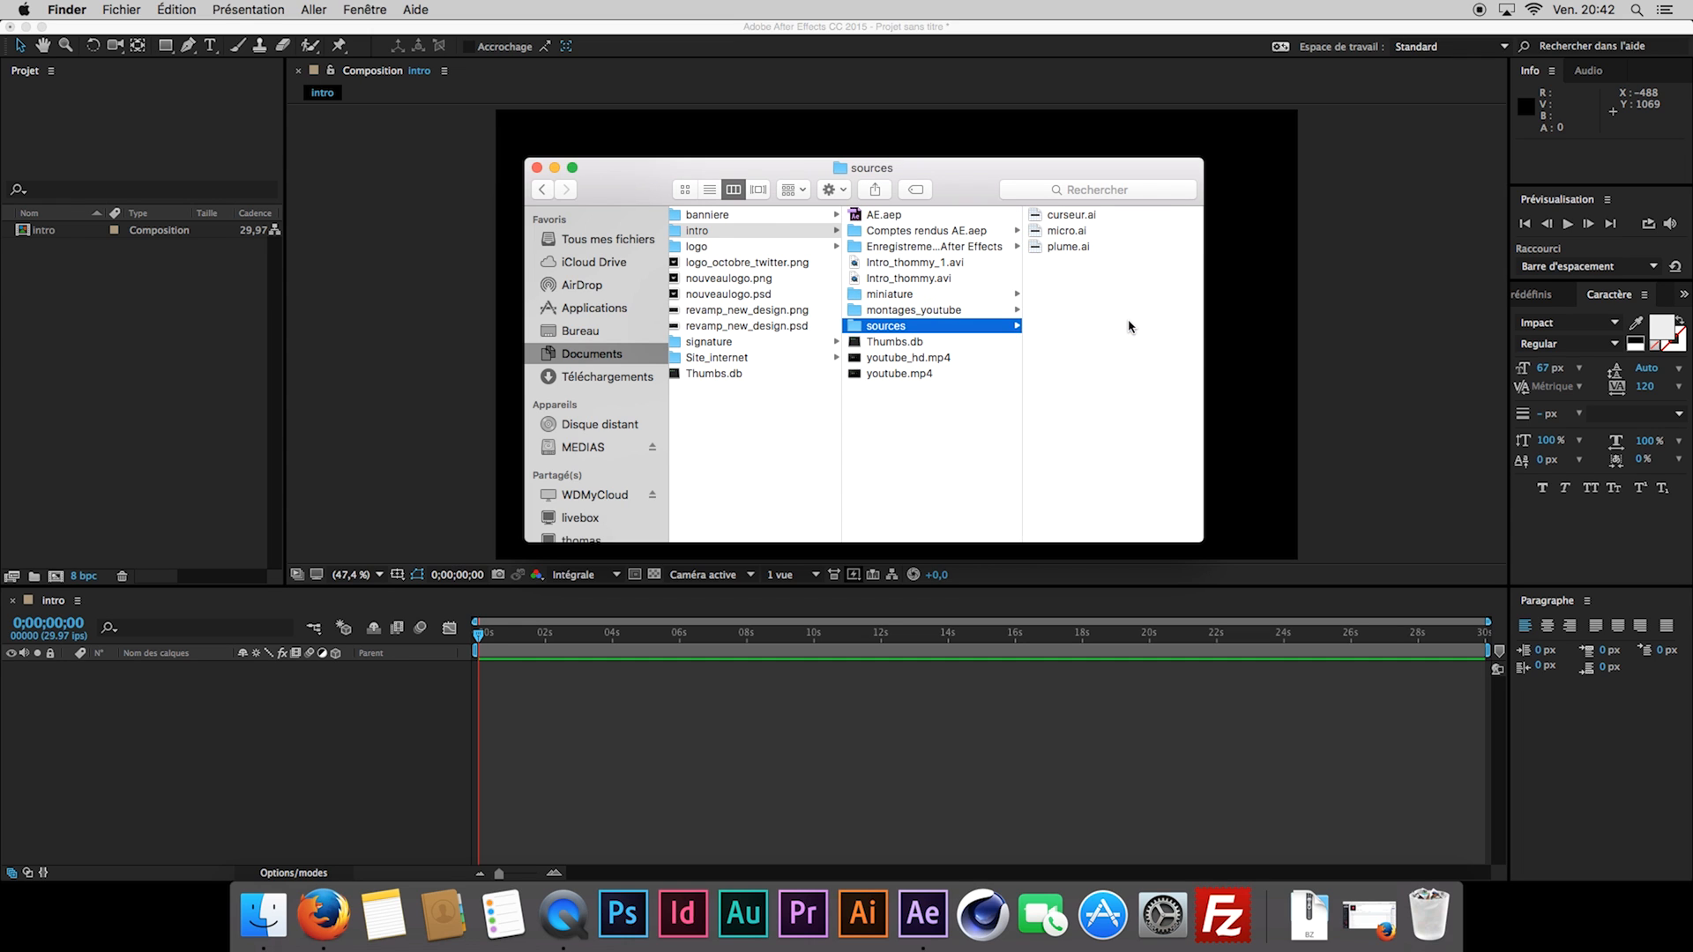
{"action": "left_click_drag", "start_coordinate": [1136, 282], "coordinate": [100, 287]}
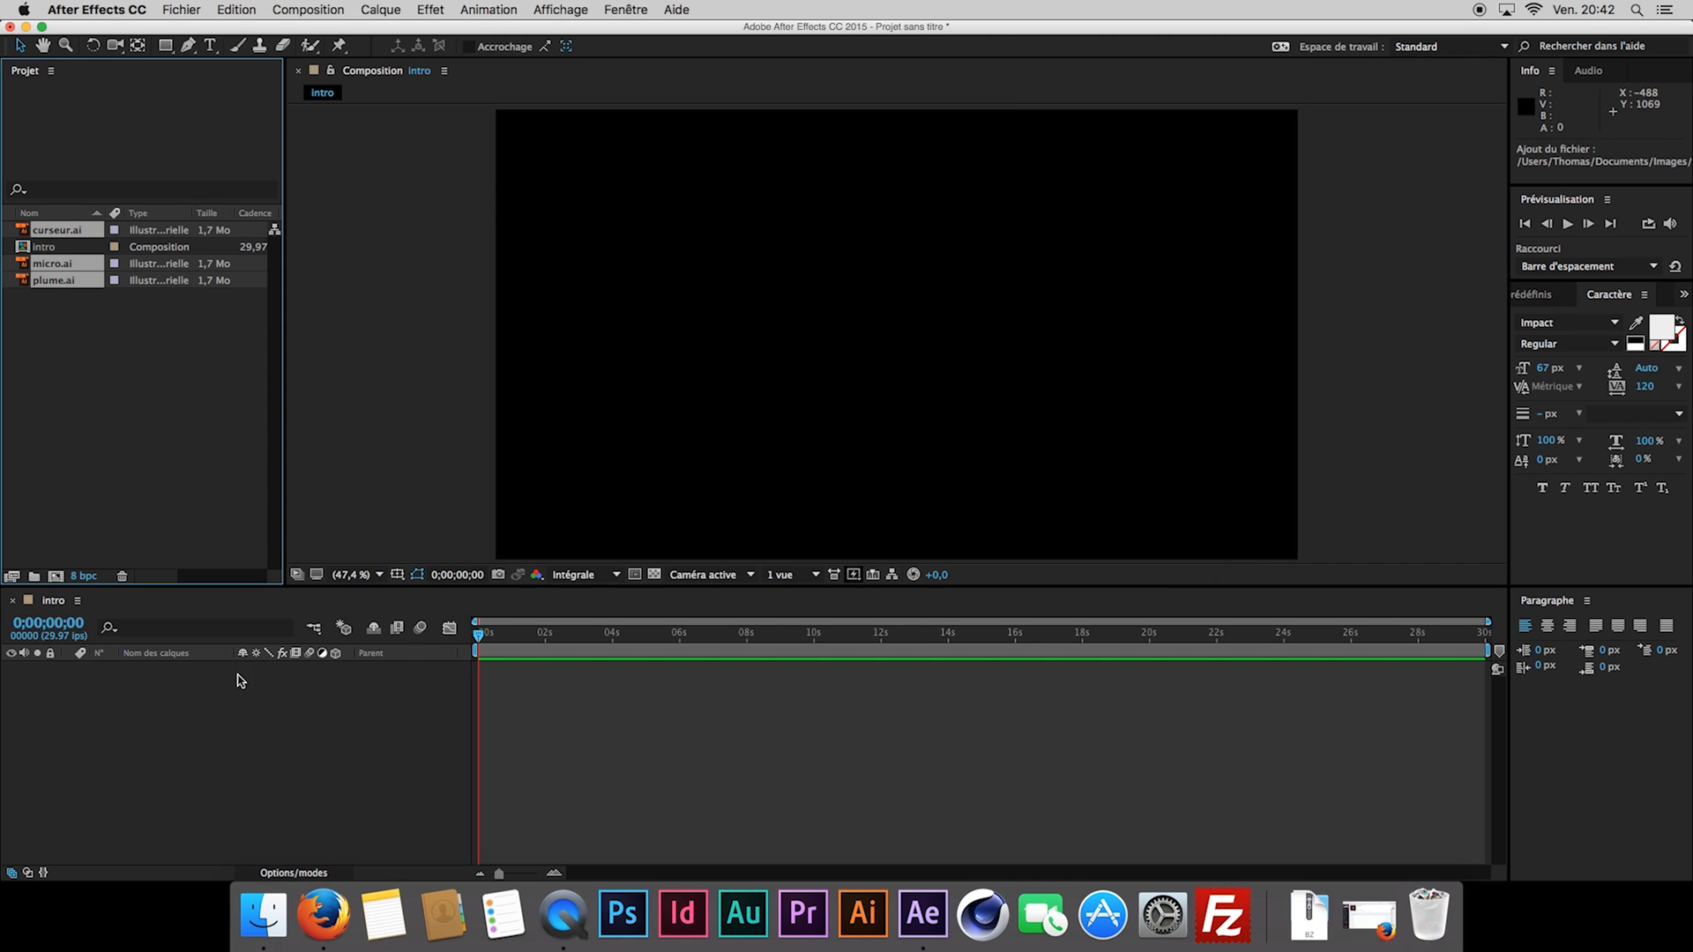
{"action": "left_click_drag", "start_coordinate": [65, 272], "coordinate": [225, 709]}
{"action": "left_click", "coordinate": [341, 781]}
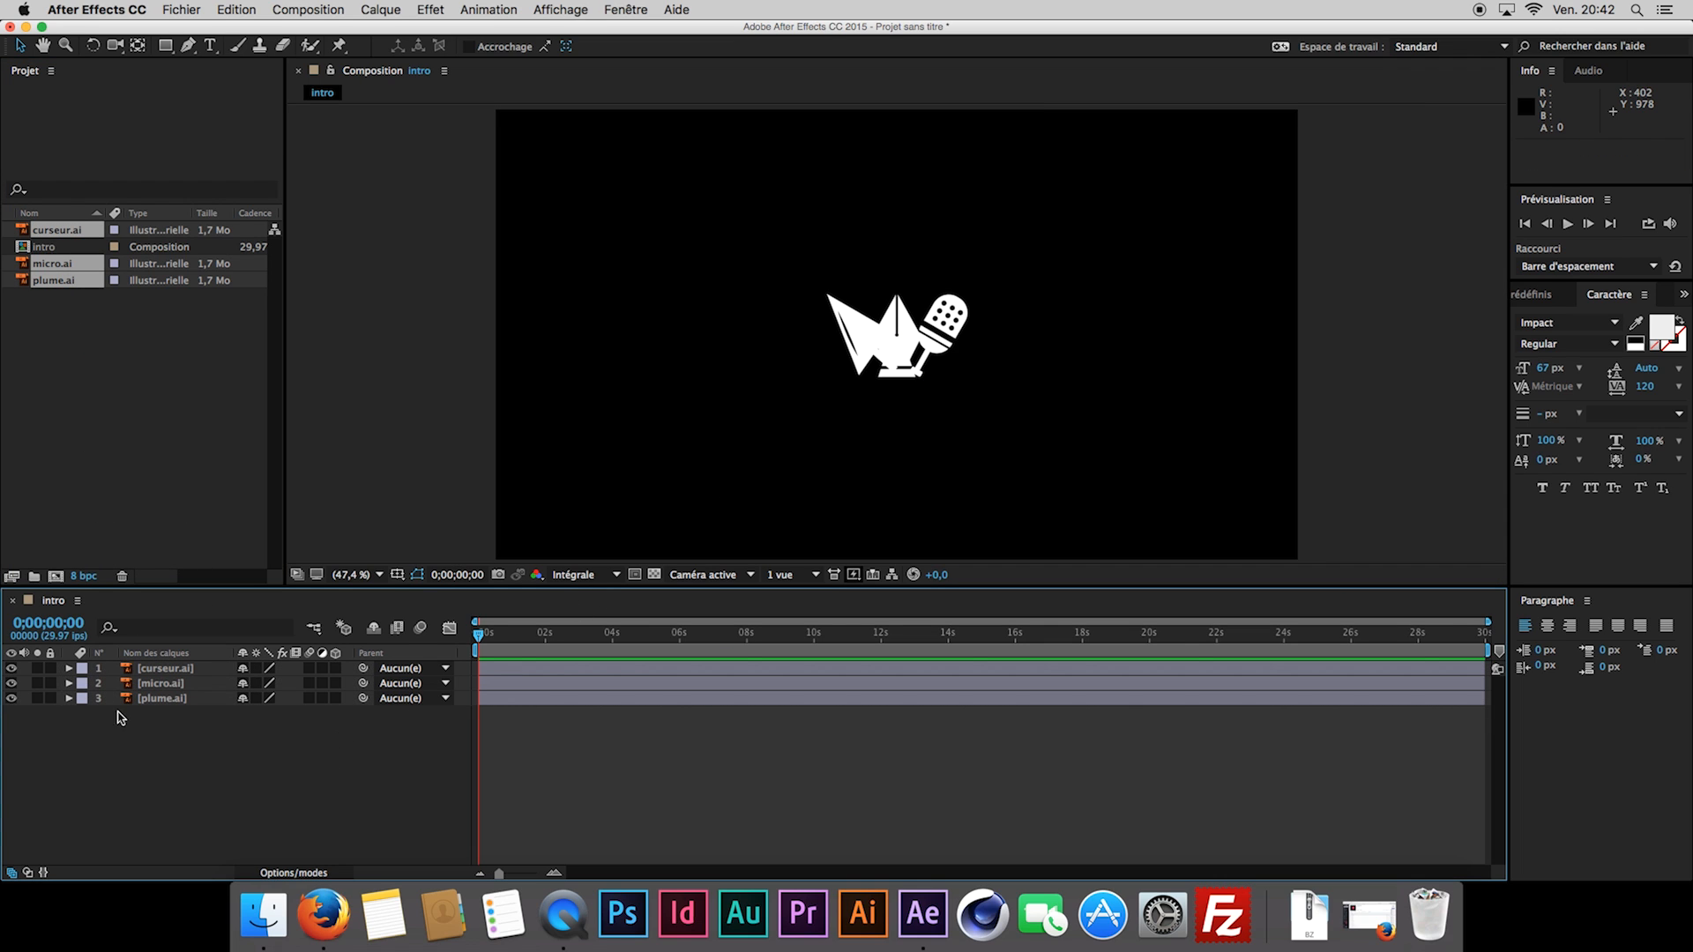
Move the plume.ai layer to the top of the layer stack and hide the curseur.ai and micro.ai layers.
{"action": "left_click_drag", "start_coordinate": [163, 701], "coordinate": [157, 666]}
{"action": "left_click_drag", "start_coordinate": [10, 684], "coordinate": [11, 699]}
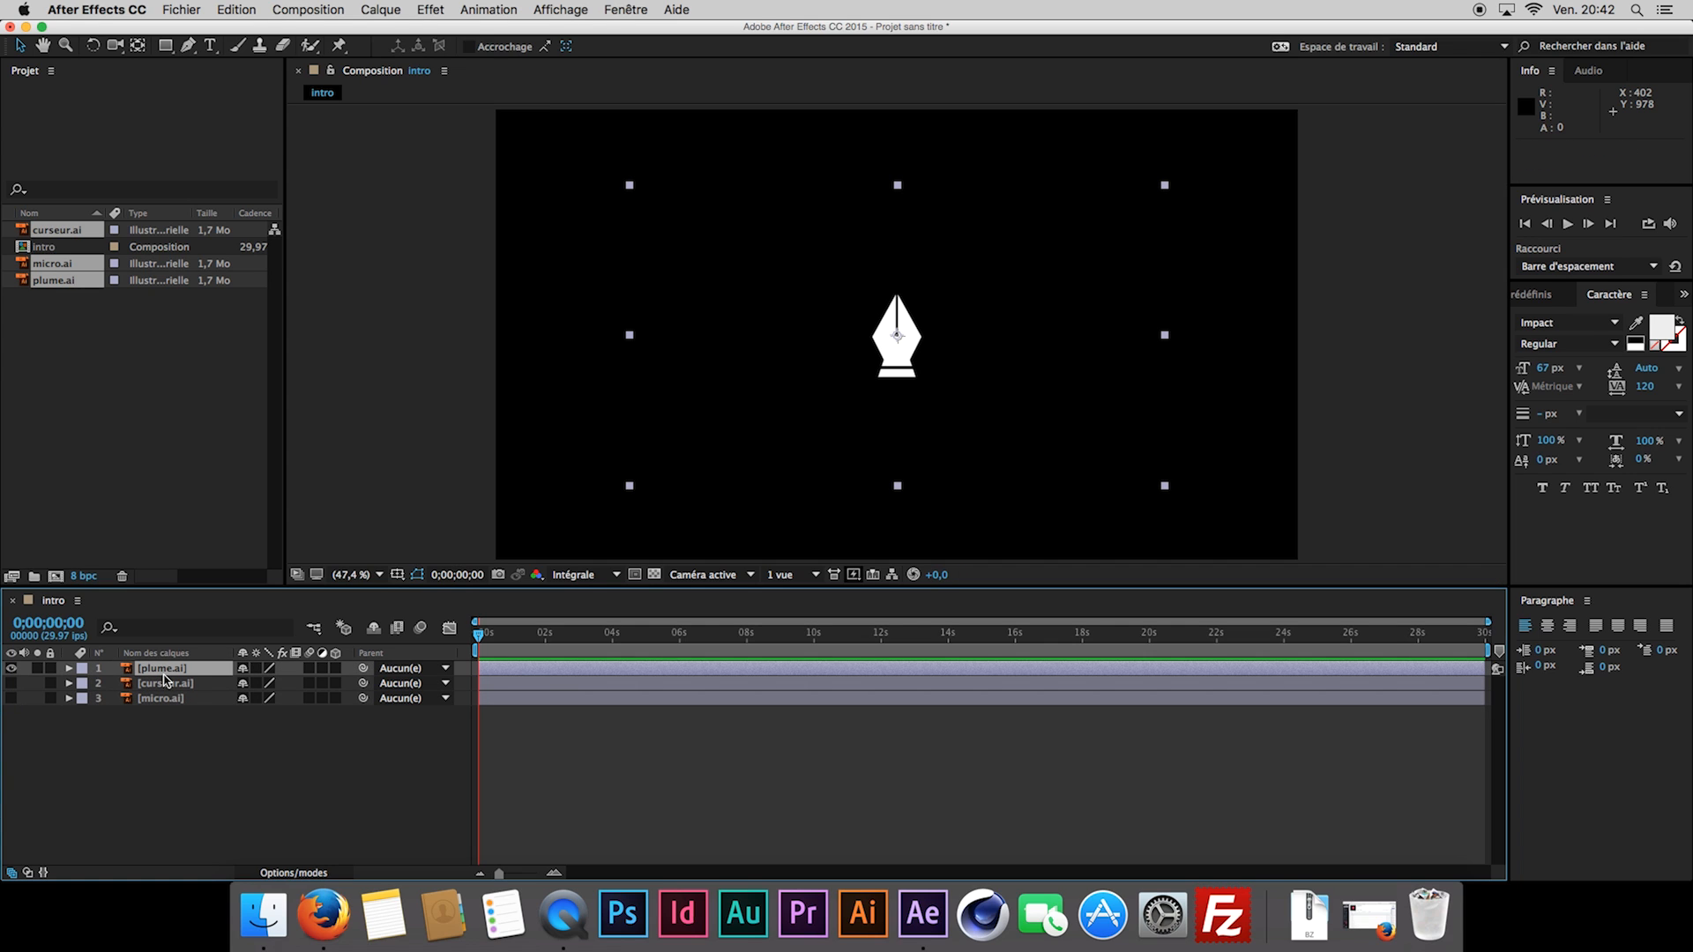
{"action": "left_click", "coordinate": [231, 745]}
Set Position and Rotation keyframes for the plume.ai layer at 0;00;02;00.
{"action": "left_click_drag", "start_coordinate": [548, 631], "coordinate": [545, 639]}
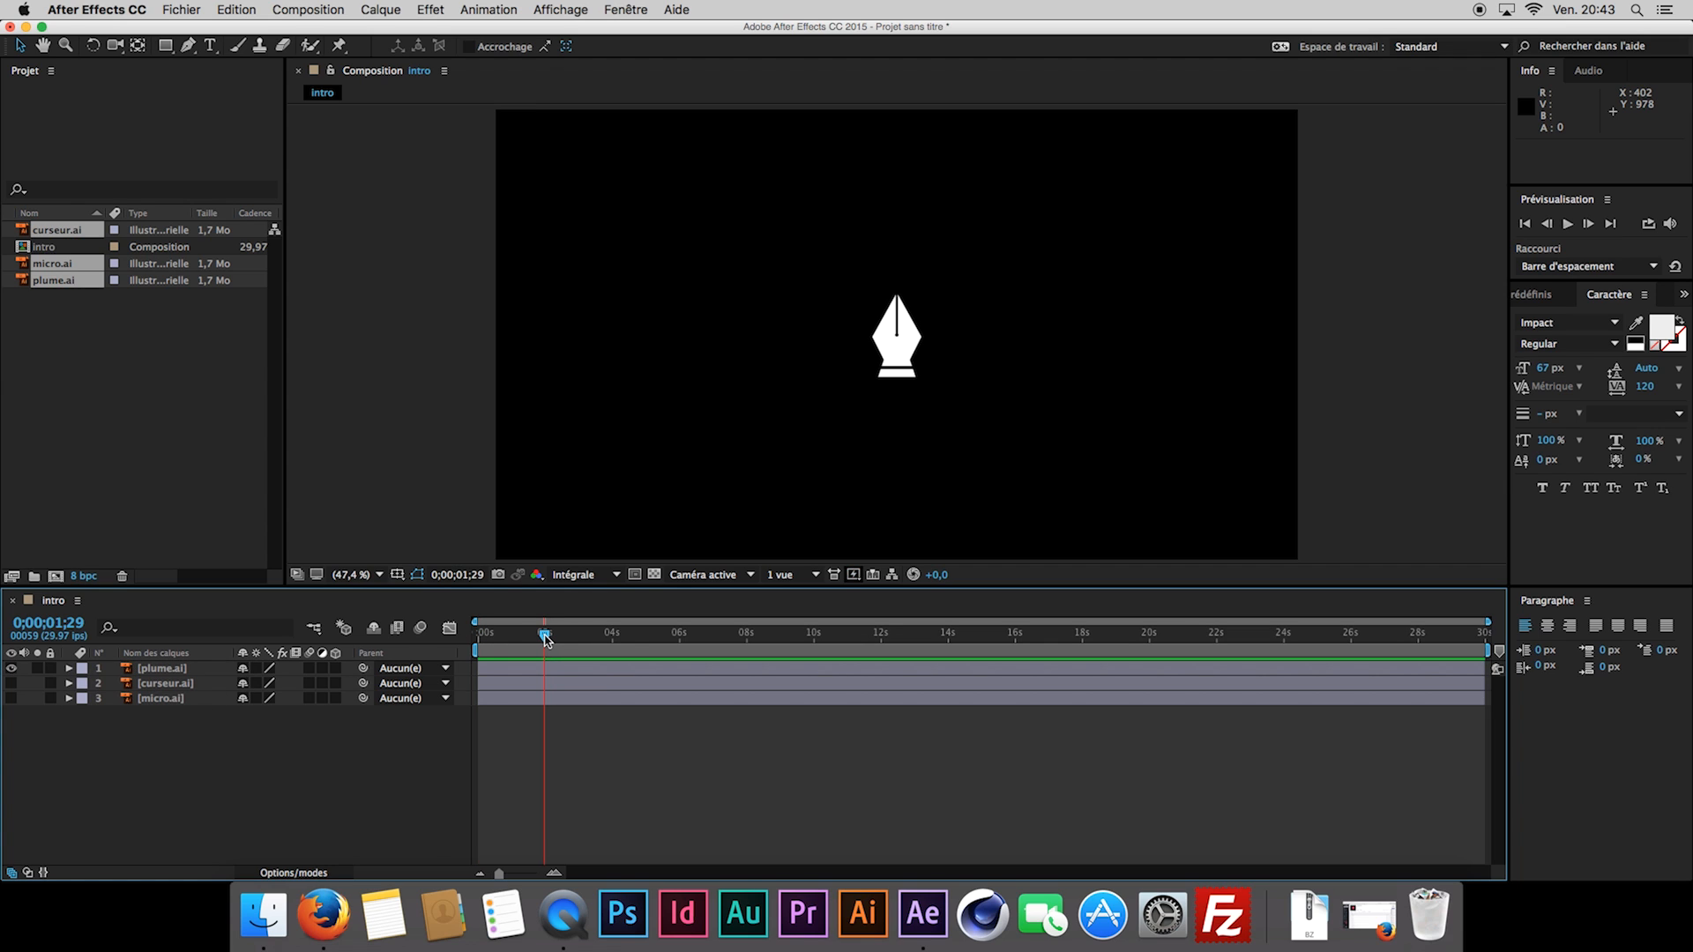
{"action": "left_click", "coordinate": [190, 672]}
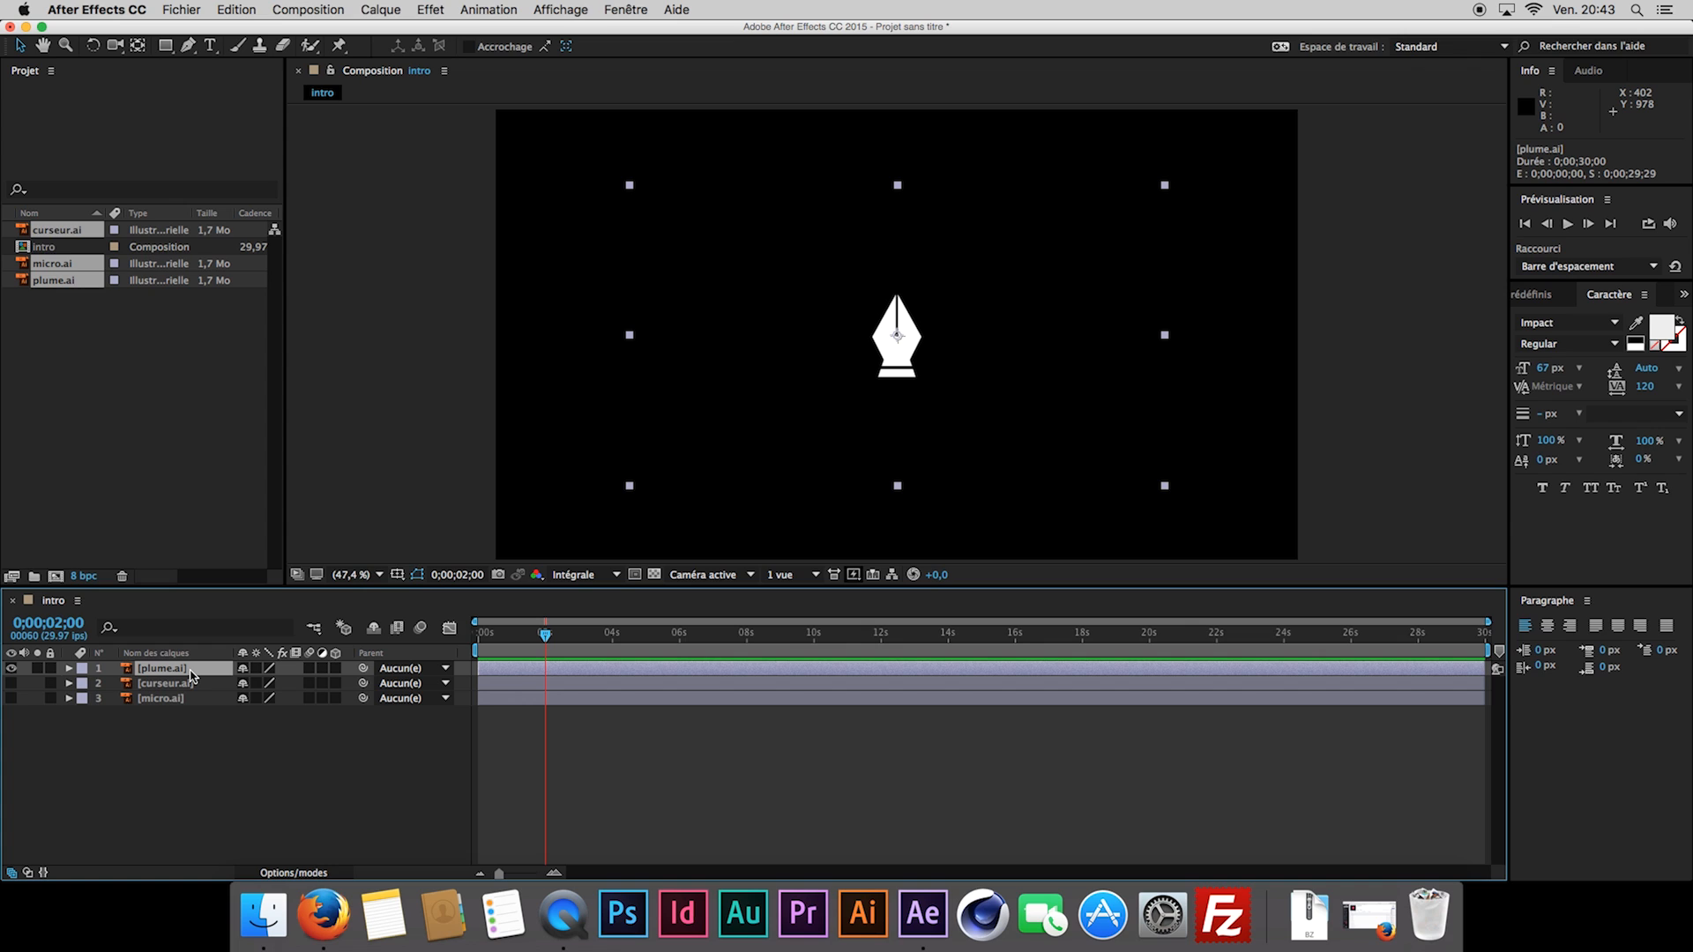
{"action": "key", "text": "p"}
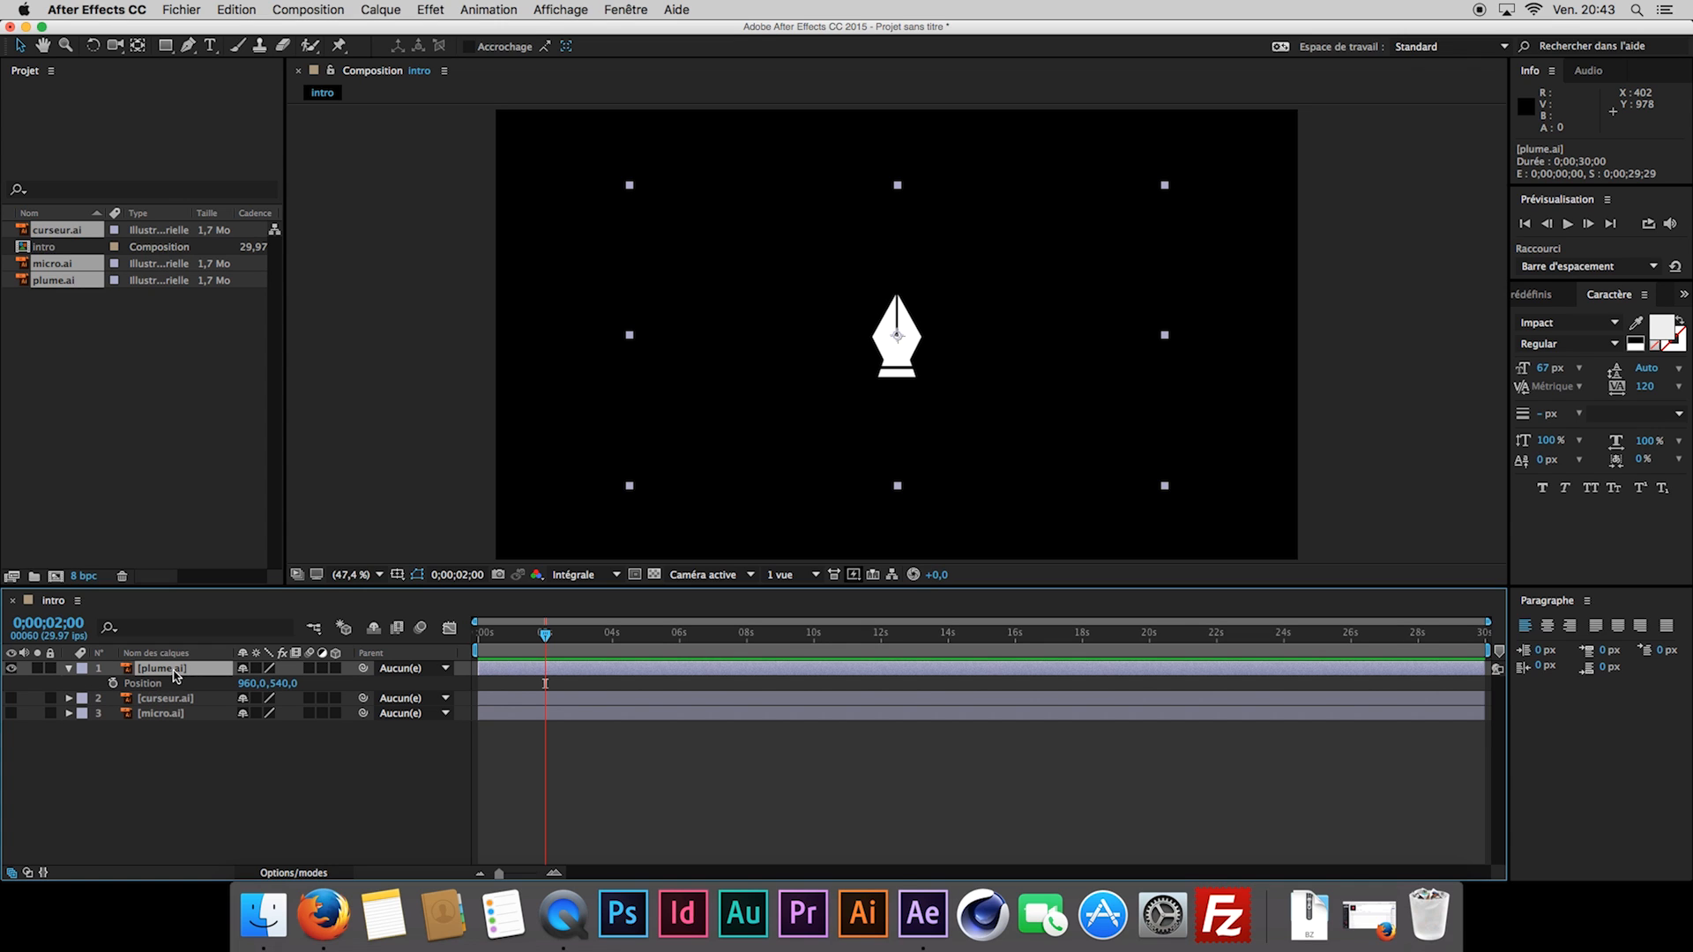
{"action": "left_click", "coordinate": [113, 683]}
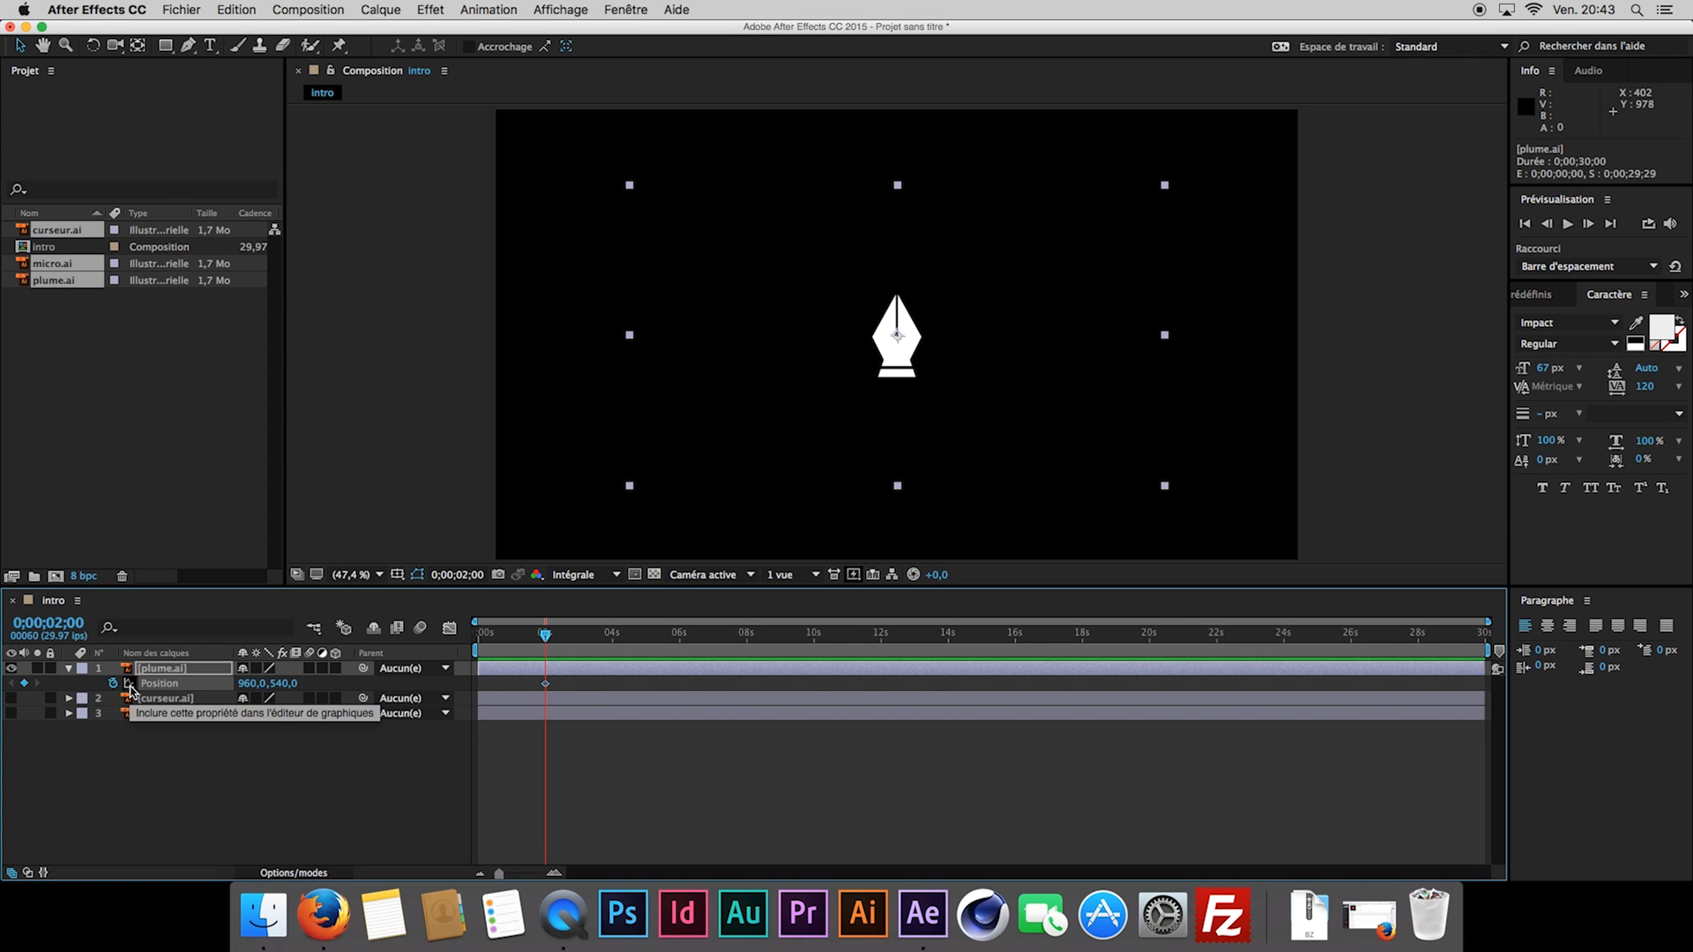
{"action": "key", "text": "r"}
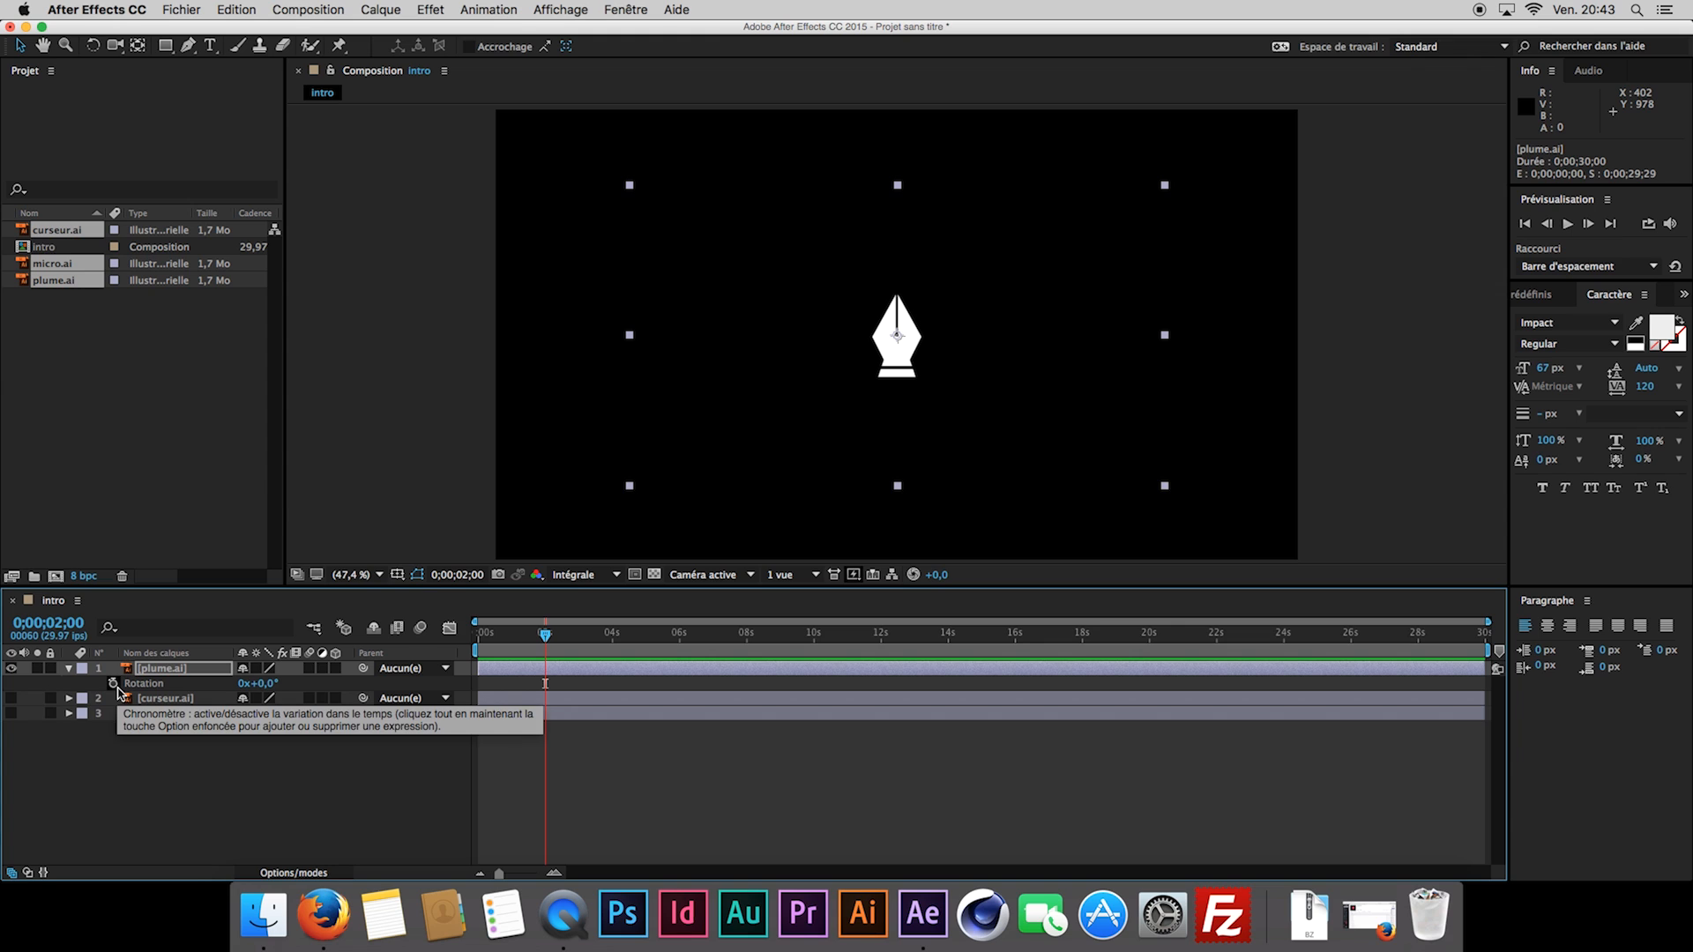
{"action": "left_click", "coordinate": [113, 683]}
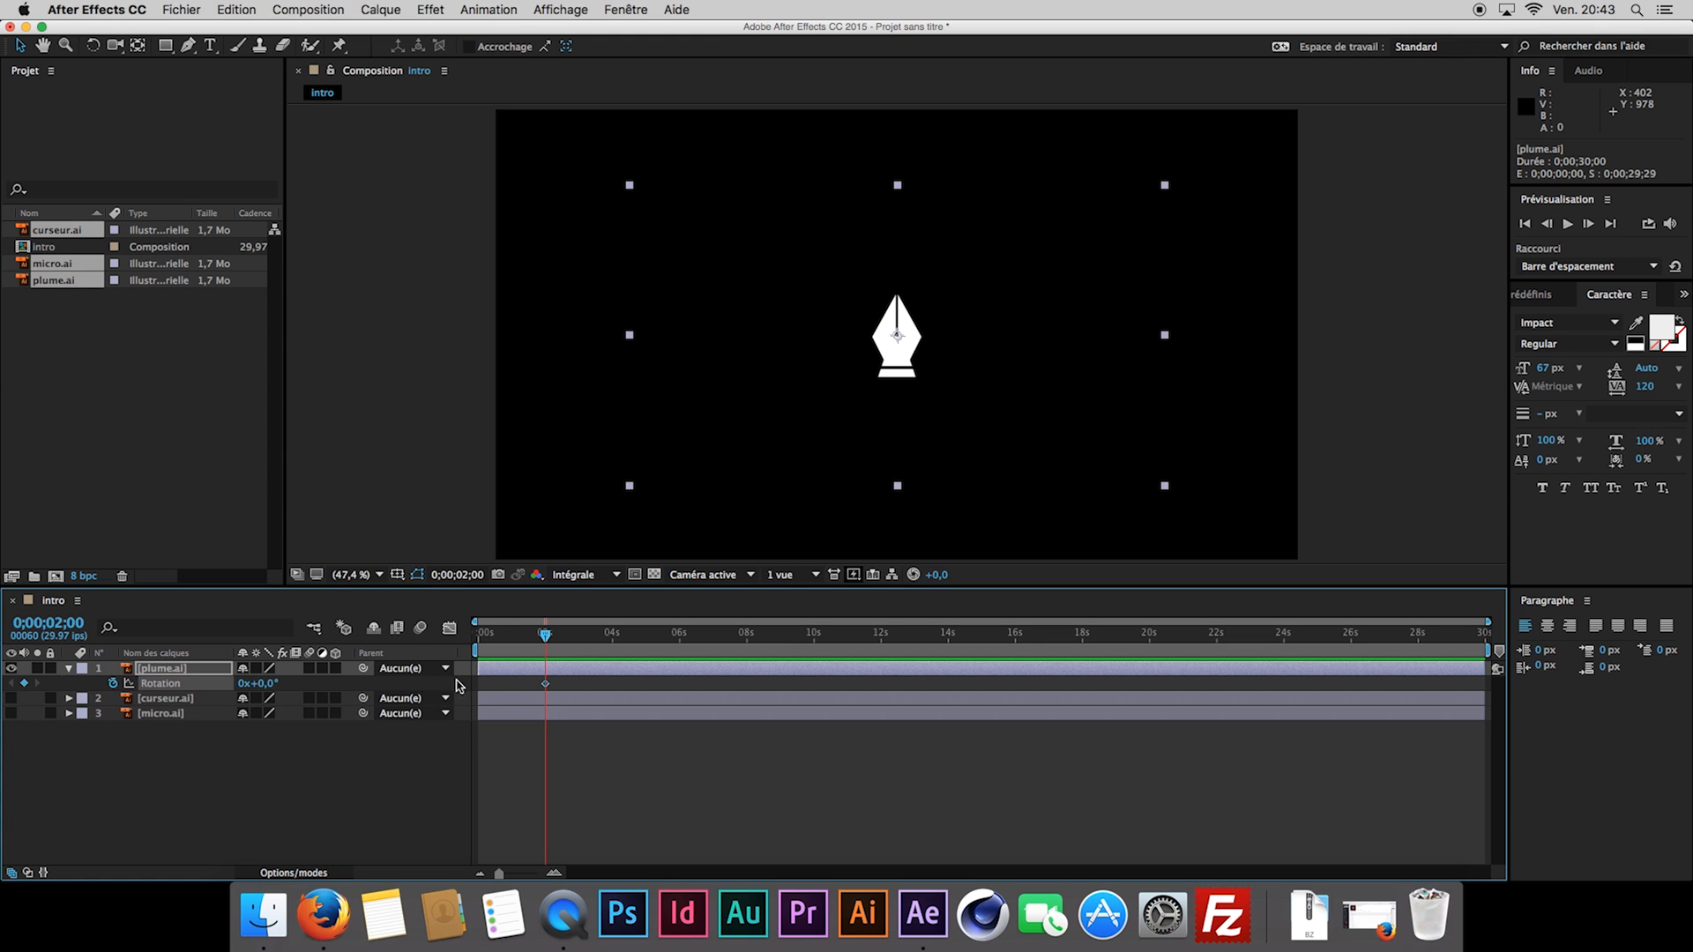
At time 0, move the plume.ai layer below the frame to about 838, 1202 and set its rotation to 20°.
{"action": "key", "text": "Home"}
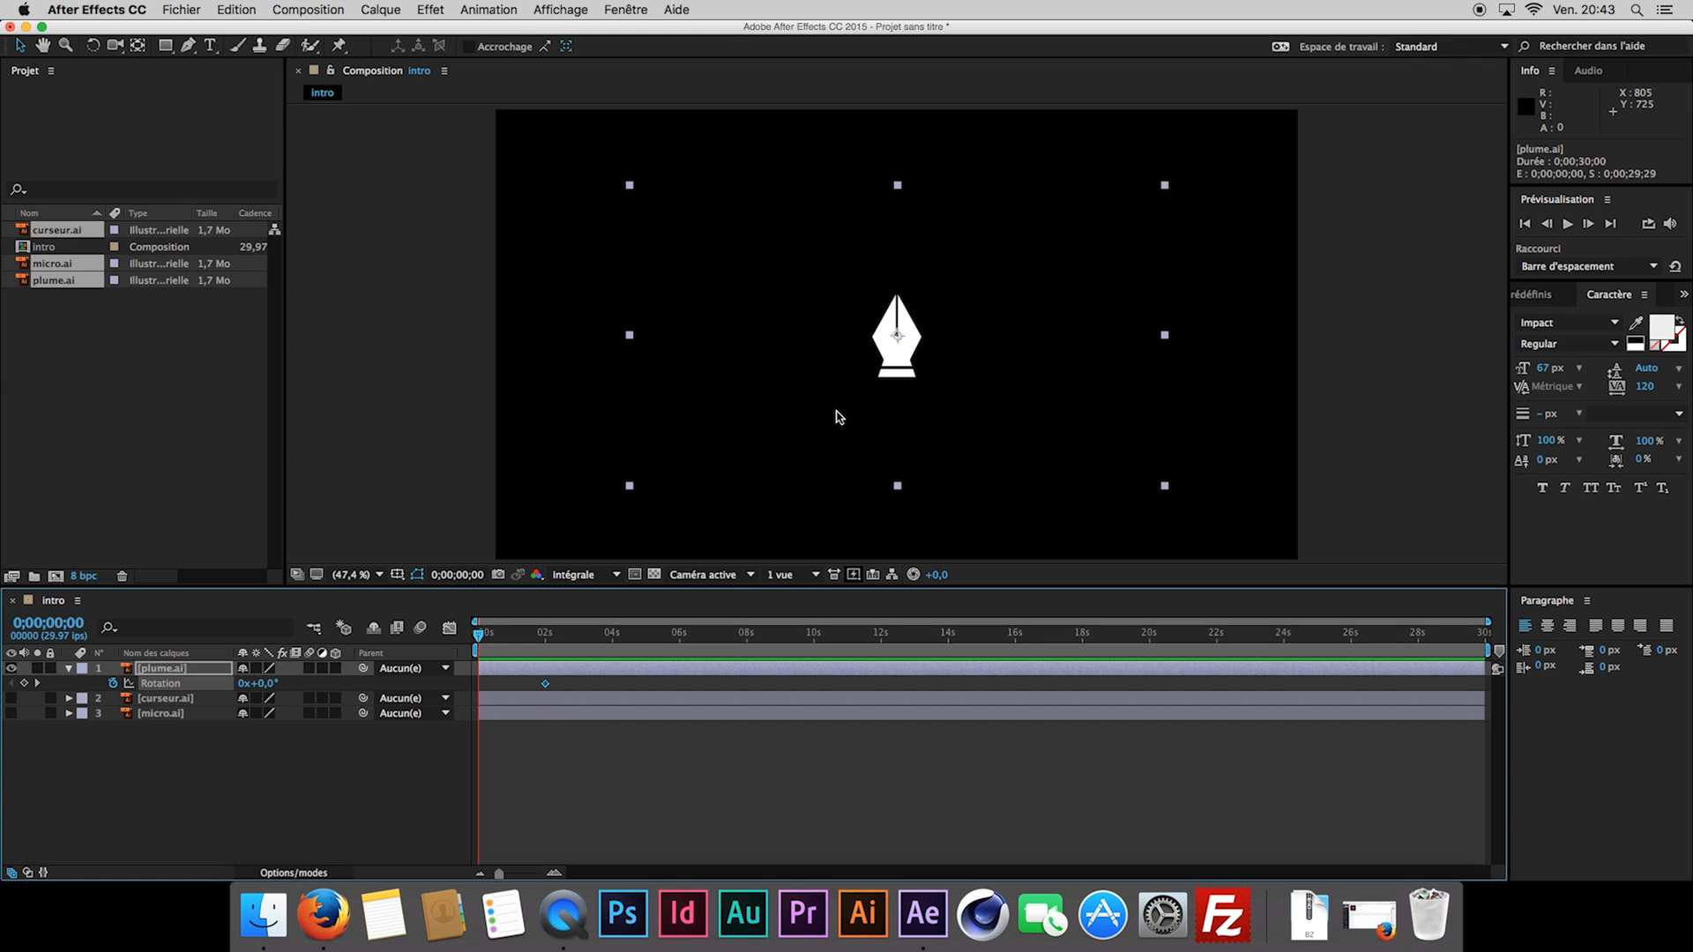
{"action": "left_click_drag", "start_coordinate": [899, 375], "coordinate": [863, 646]}
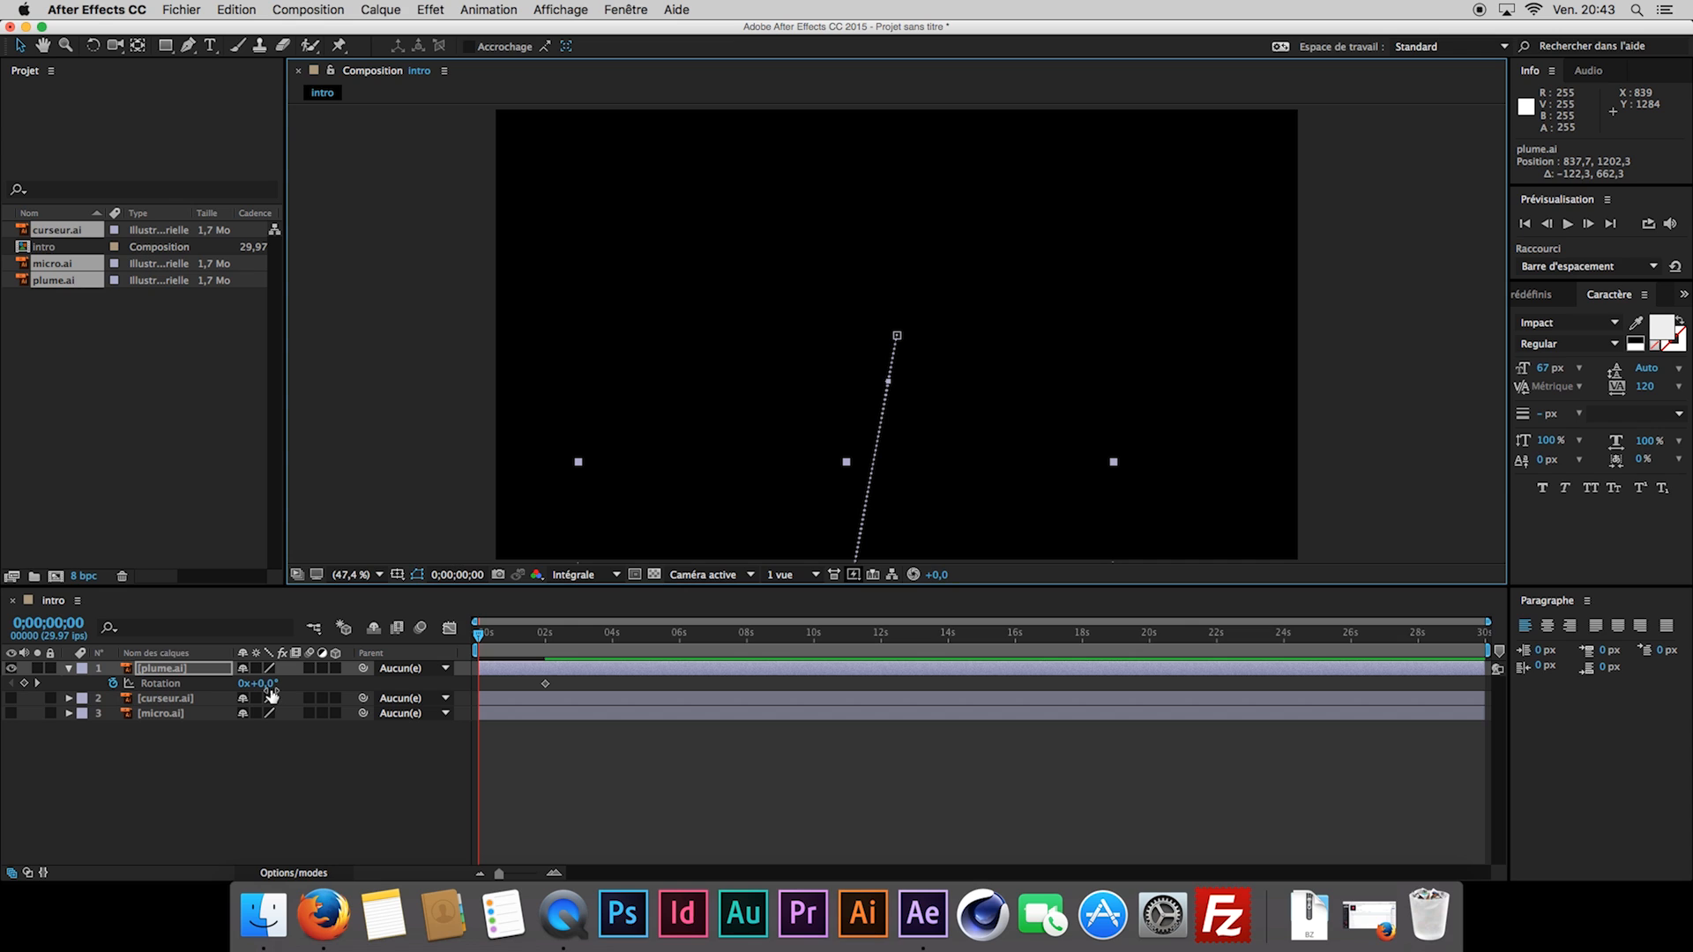
{"action": "left_click_drag", "start_coordinate": [265, 684], "coordinate": [287, 686]}
{"action": "left_click", "coordinate": [380, 776]}
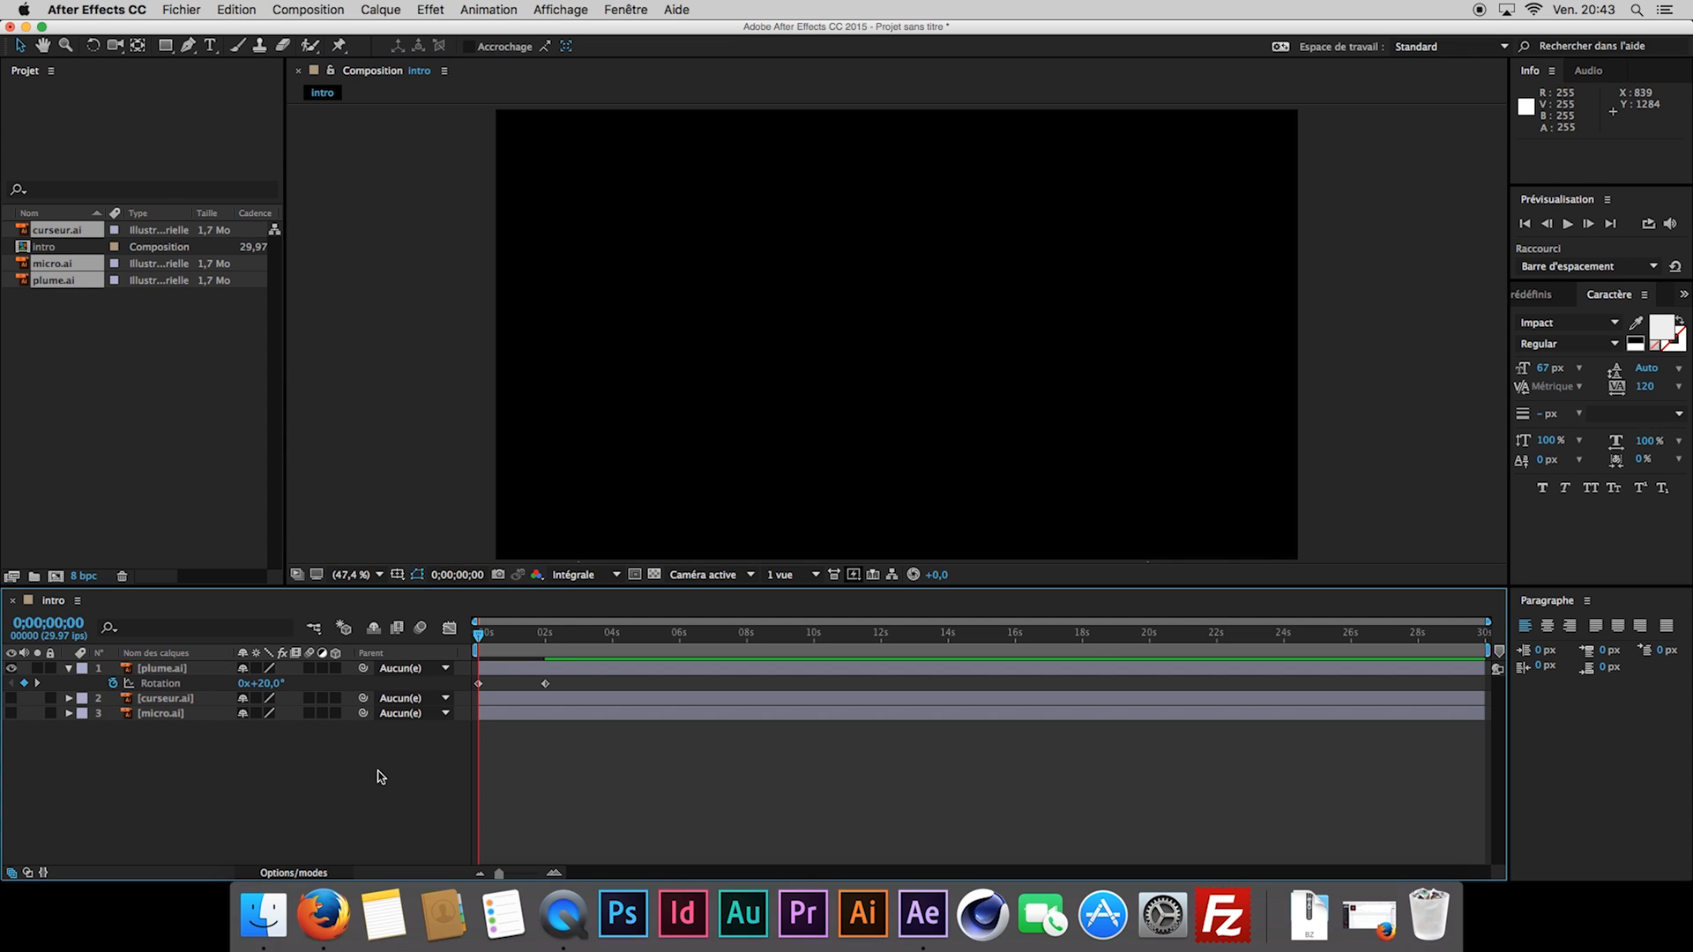
Preview the pen nib's entrance animation and return to the start of the composition.
{"action": "key", "text": "space"}
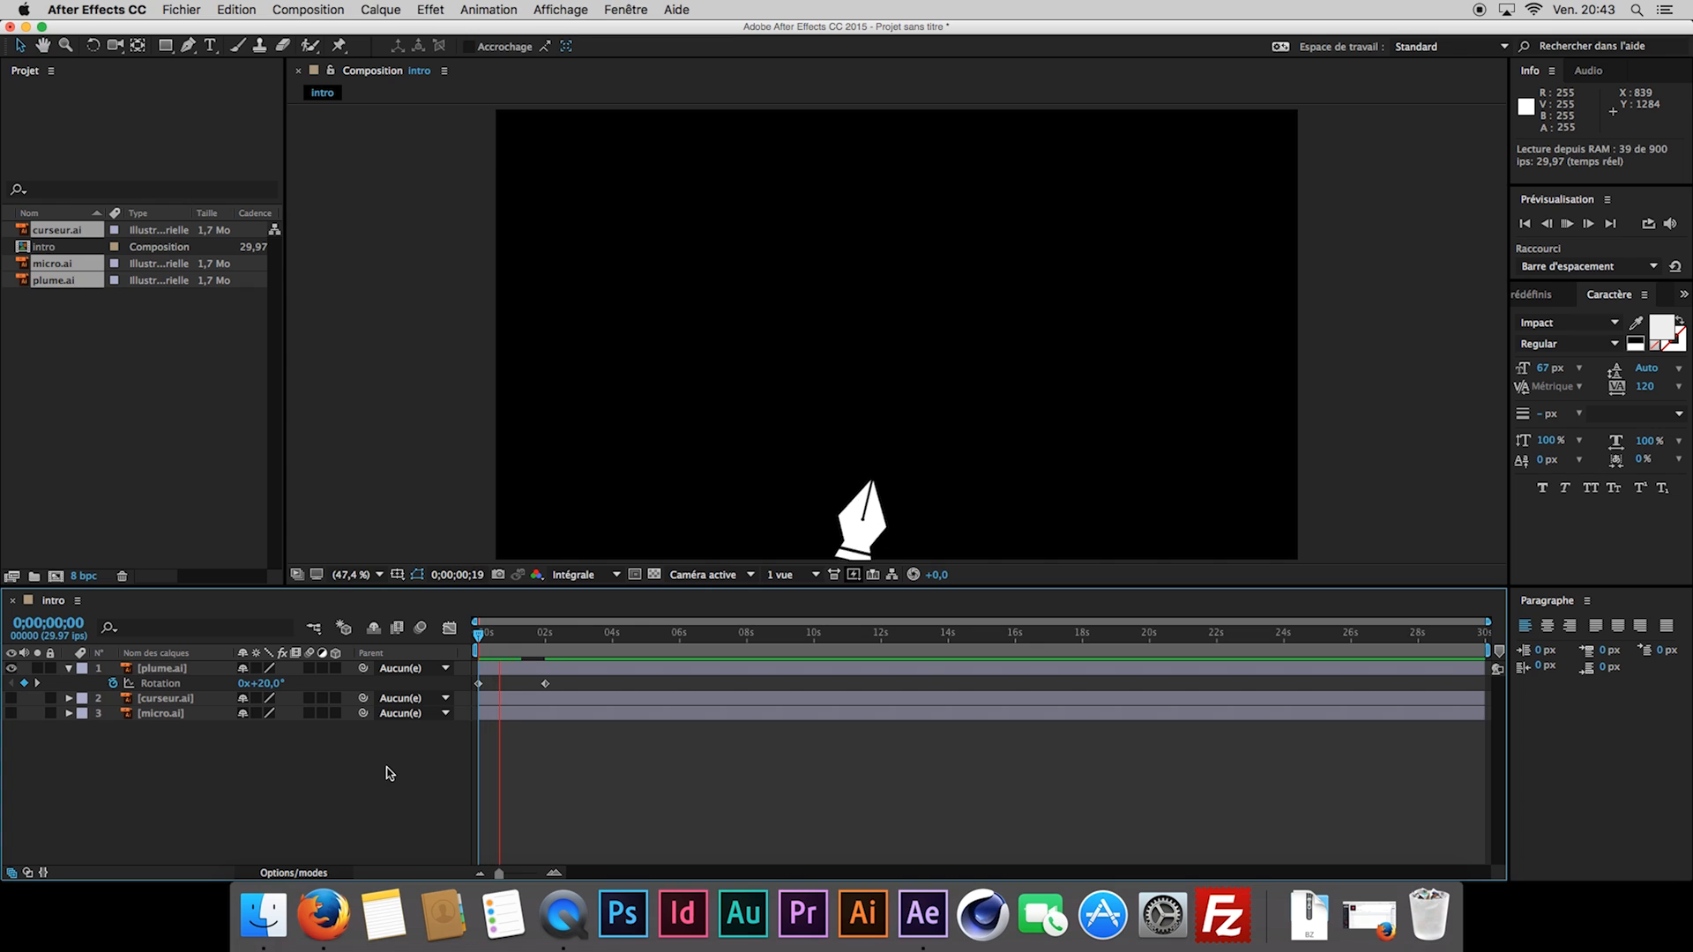
{"action": "key", "text": "space"}
{"action": "mouse_move", "coordinate": [481, 636]}
{"action": "left_mouse_down"}
{"action": "mouse_move", "coordinate": [543, 636]}
{"action": "mouse_move", "coordinate": [477, 636]}
{"action": "left_mouse_up"}
In the graph editor, ease plume.ai's Position into its 2-second keyframe with zero speed and a long incoming handle.
{"action": "left_click", "coordinate": [159, 668]}
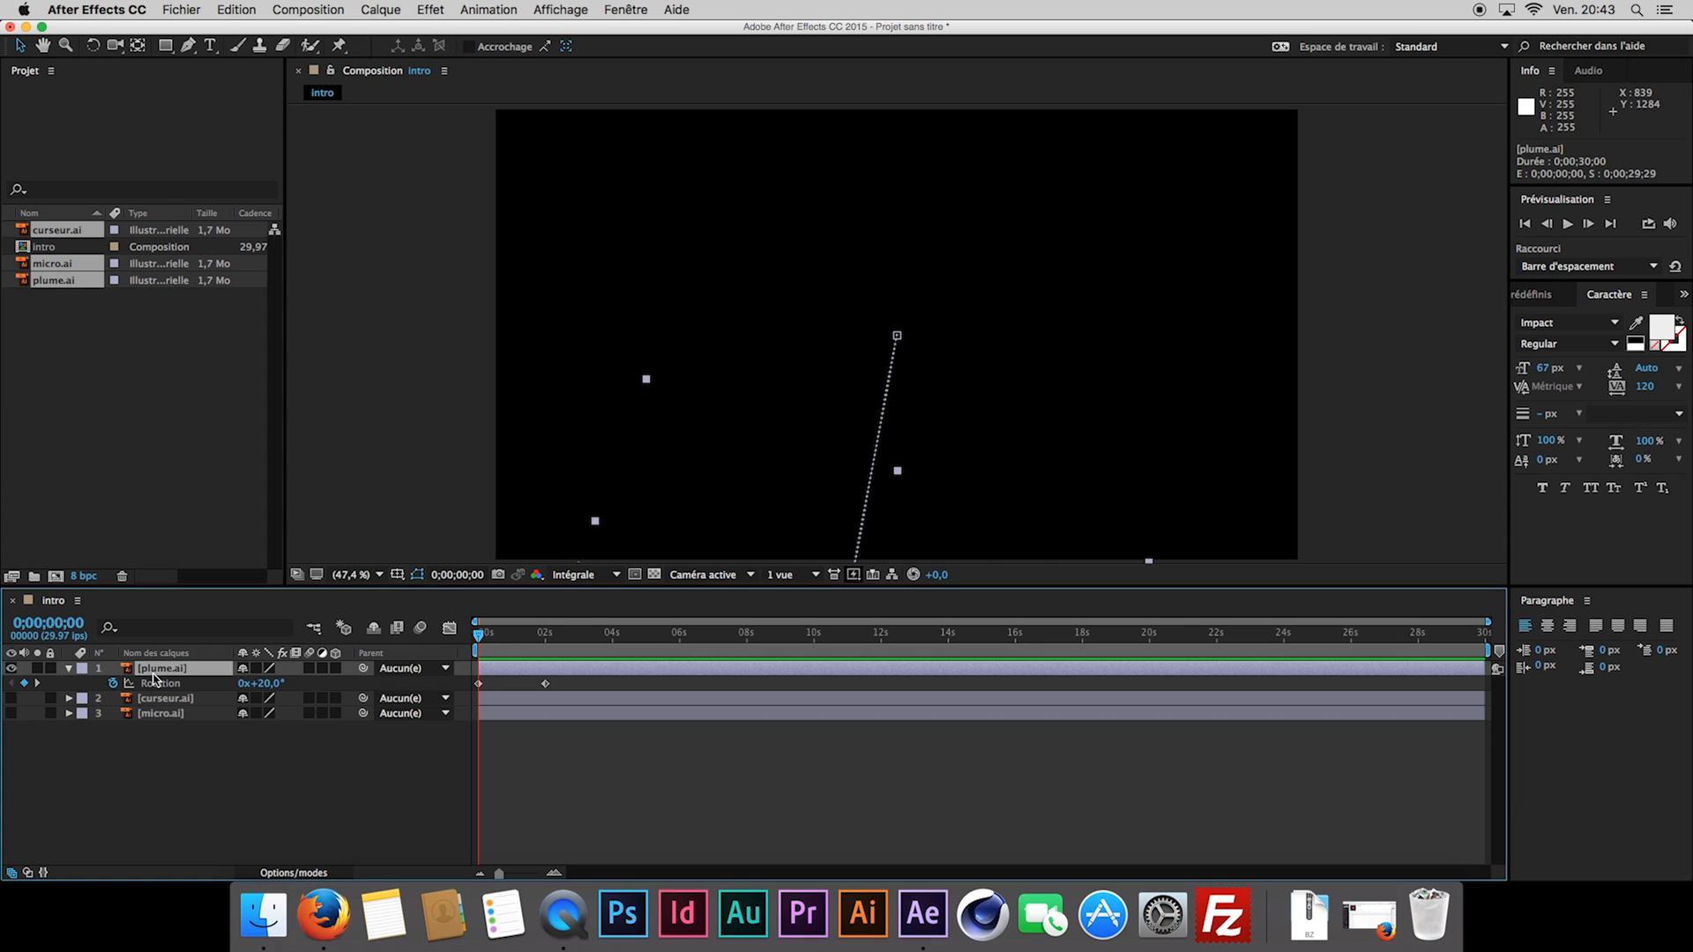
{"action": "key", "text": "shift+p"}
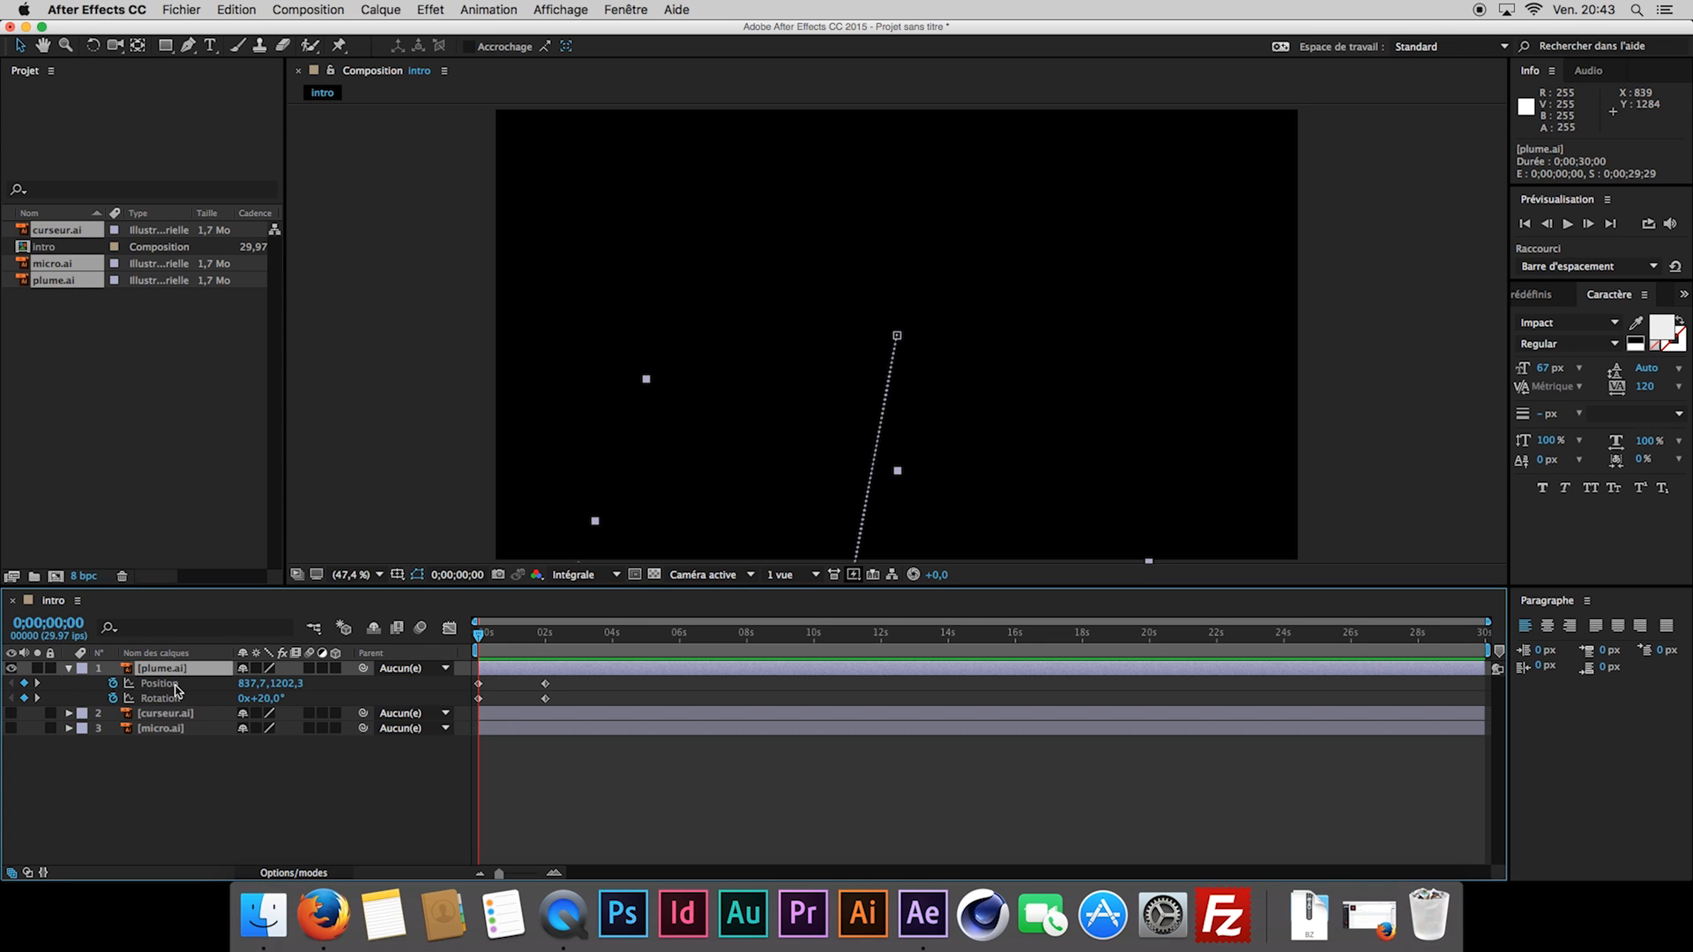
{"action": "left_click", "coordinate": [176, 685]}
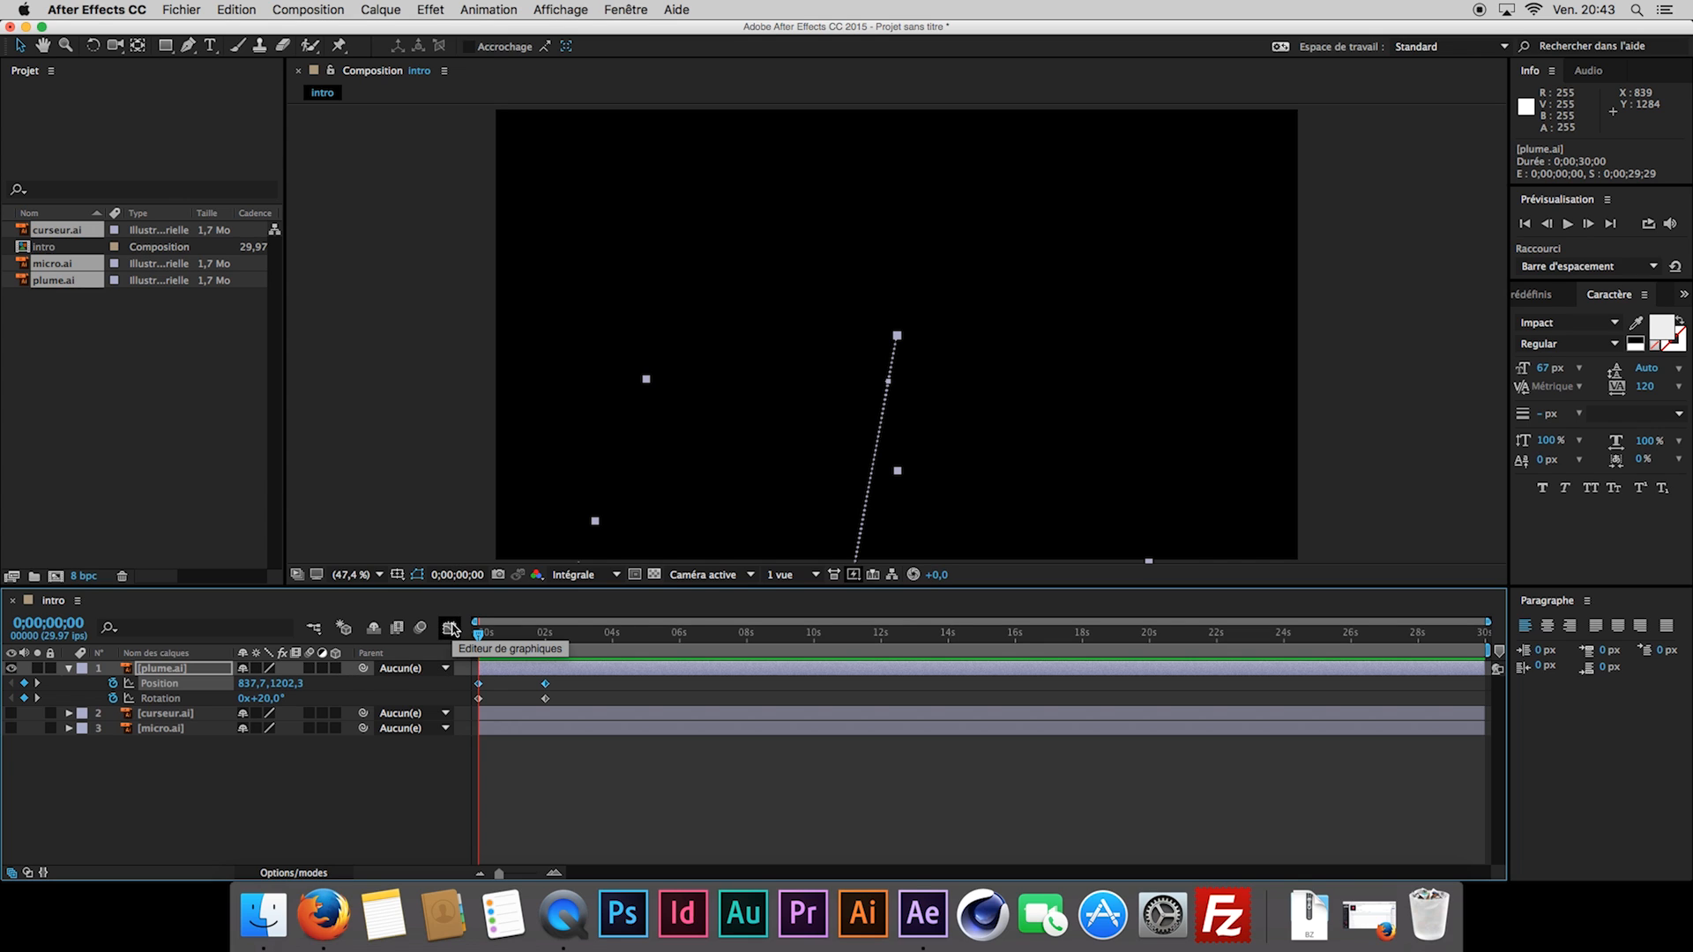
{"action": "left_click", "coordinate": [450, 627]}
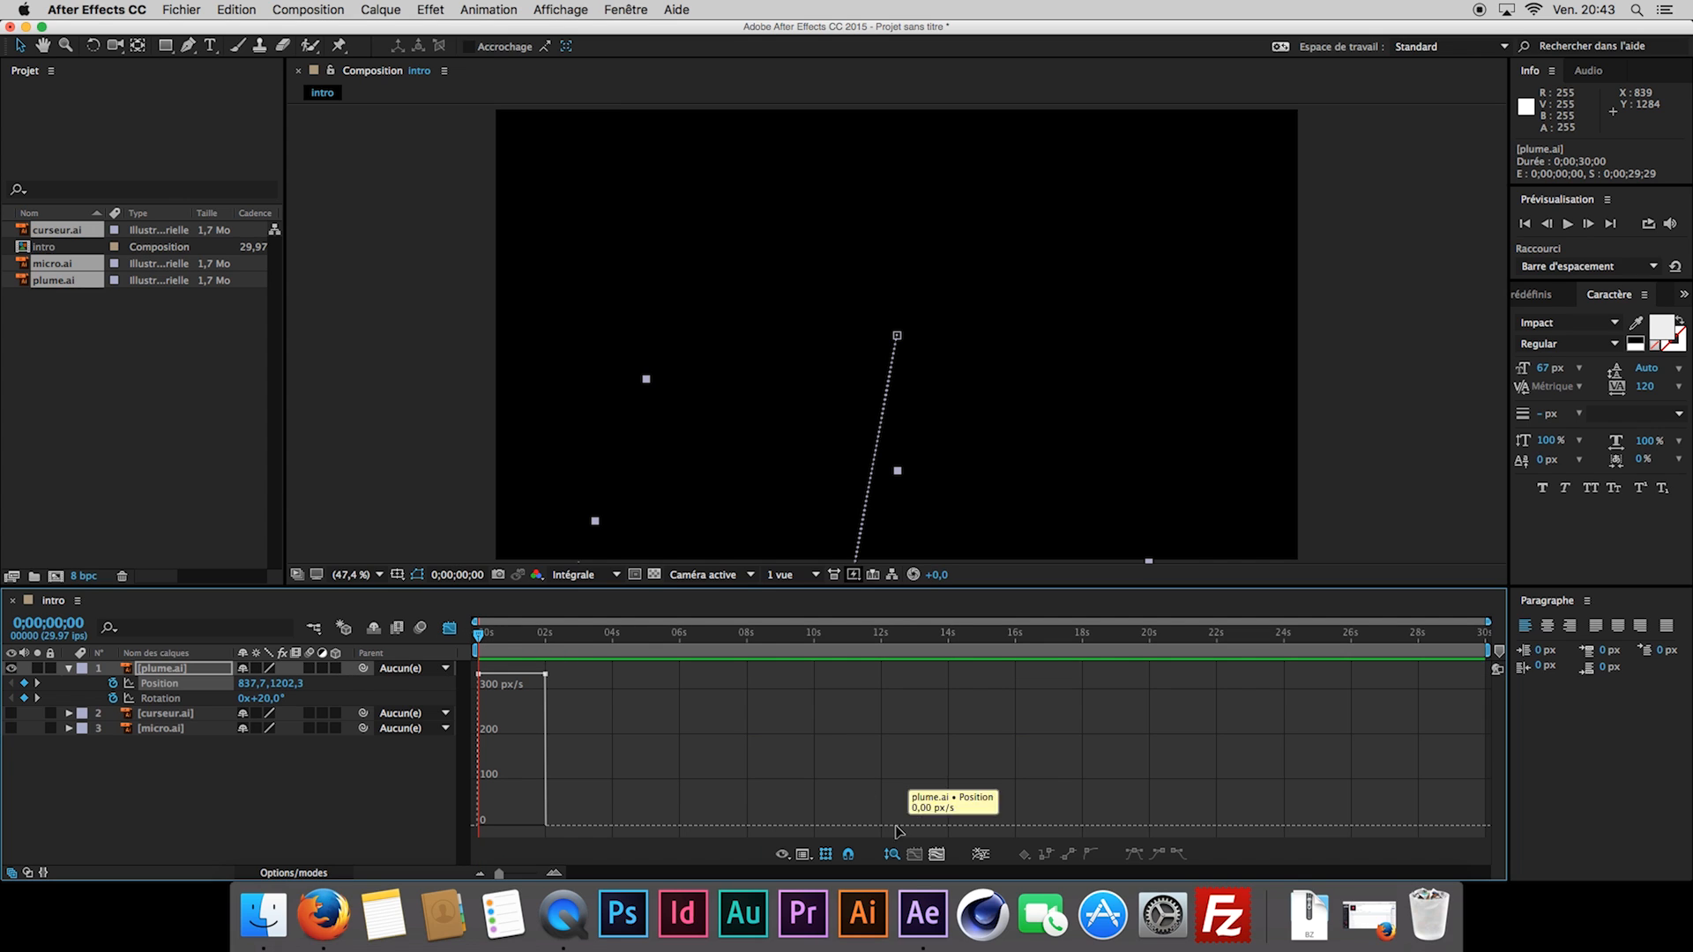
{"action": "left_click", "coordinate": [937, 854]}
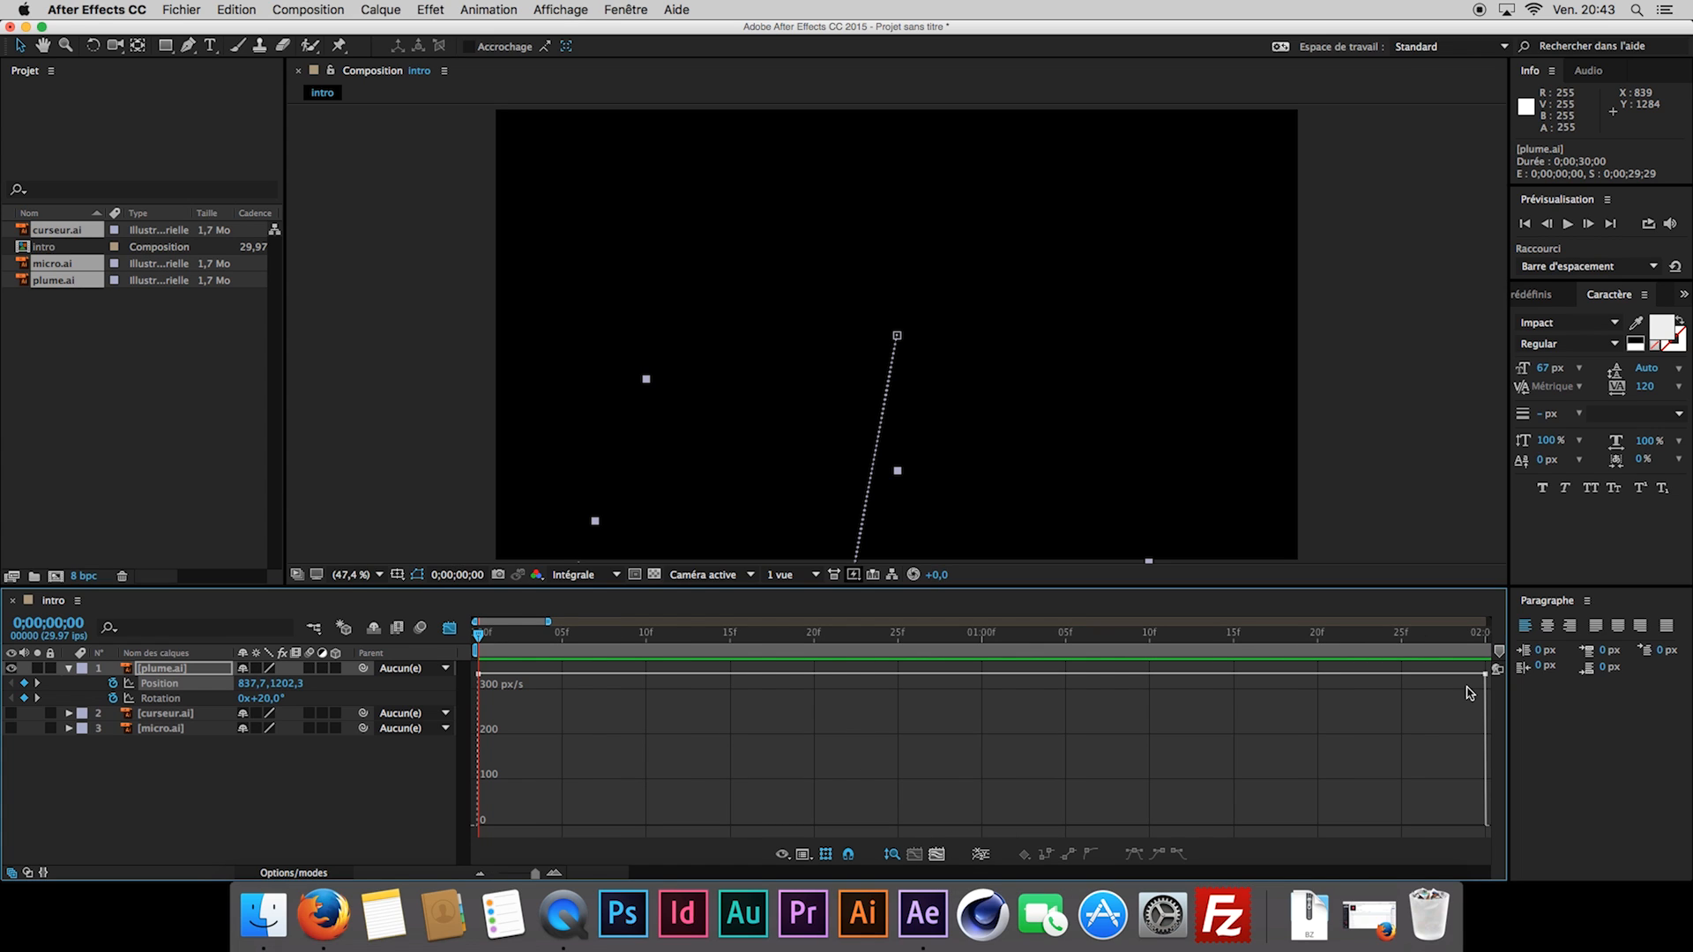
{"action": "mouse_move", "coordinate": [1487, 683]}
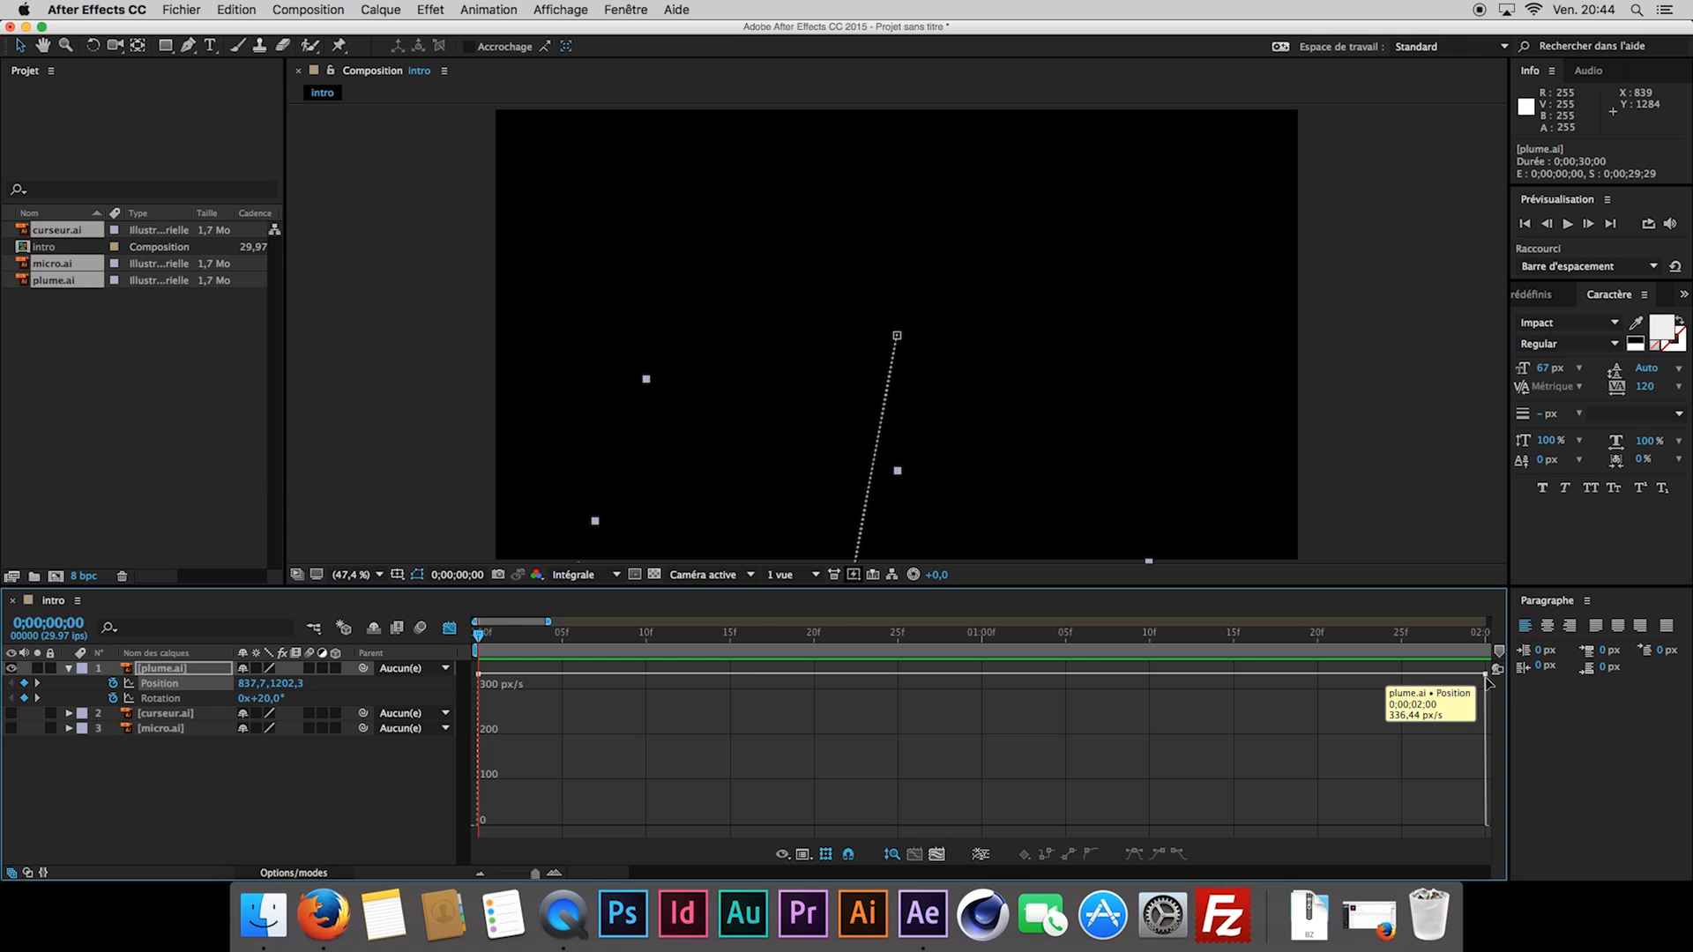
{"action": "left_click_drag", "start_coordinate": [1486, 677], "coordinate": [1470, 835]}
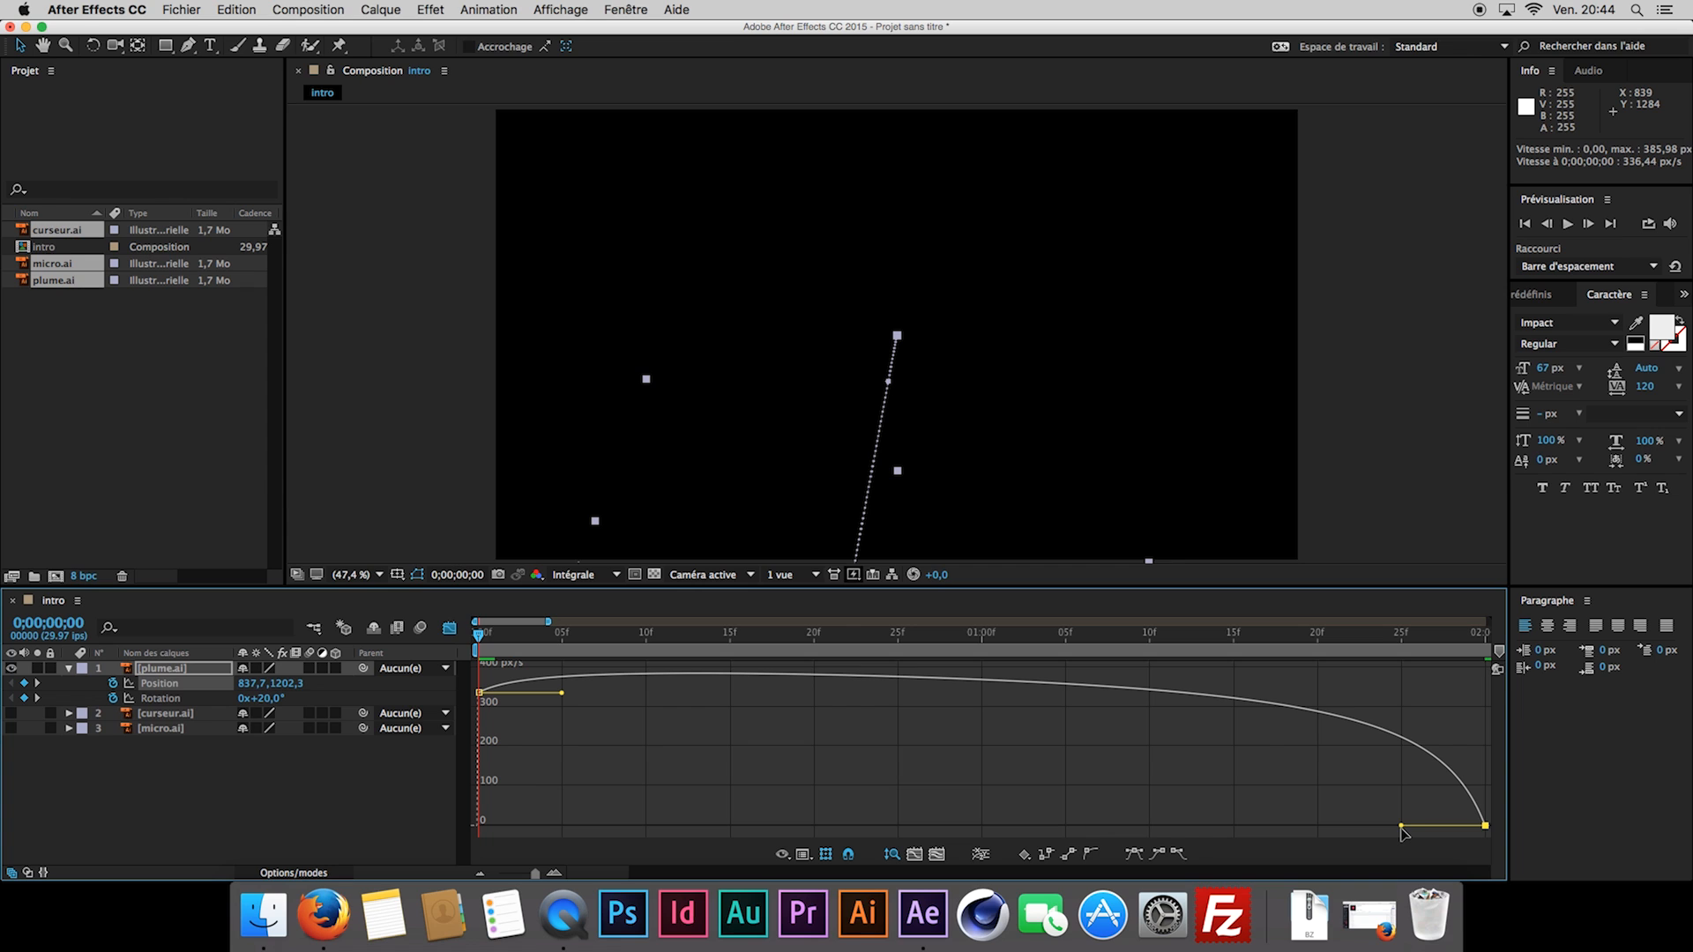
{"action": "left_click_drag", "start_coordinate": [1402, 829], "coordinate": [1068, 829]}
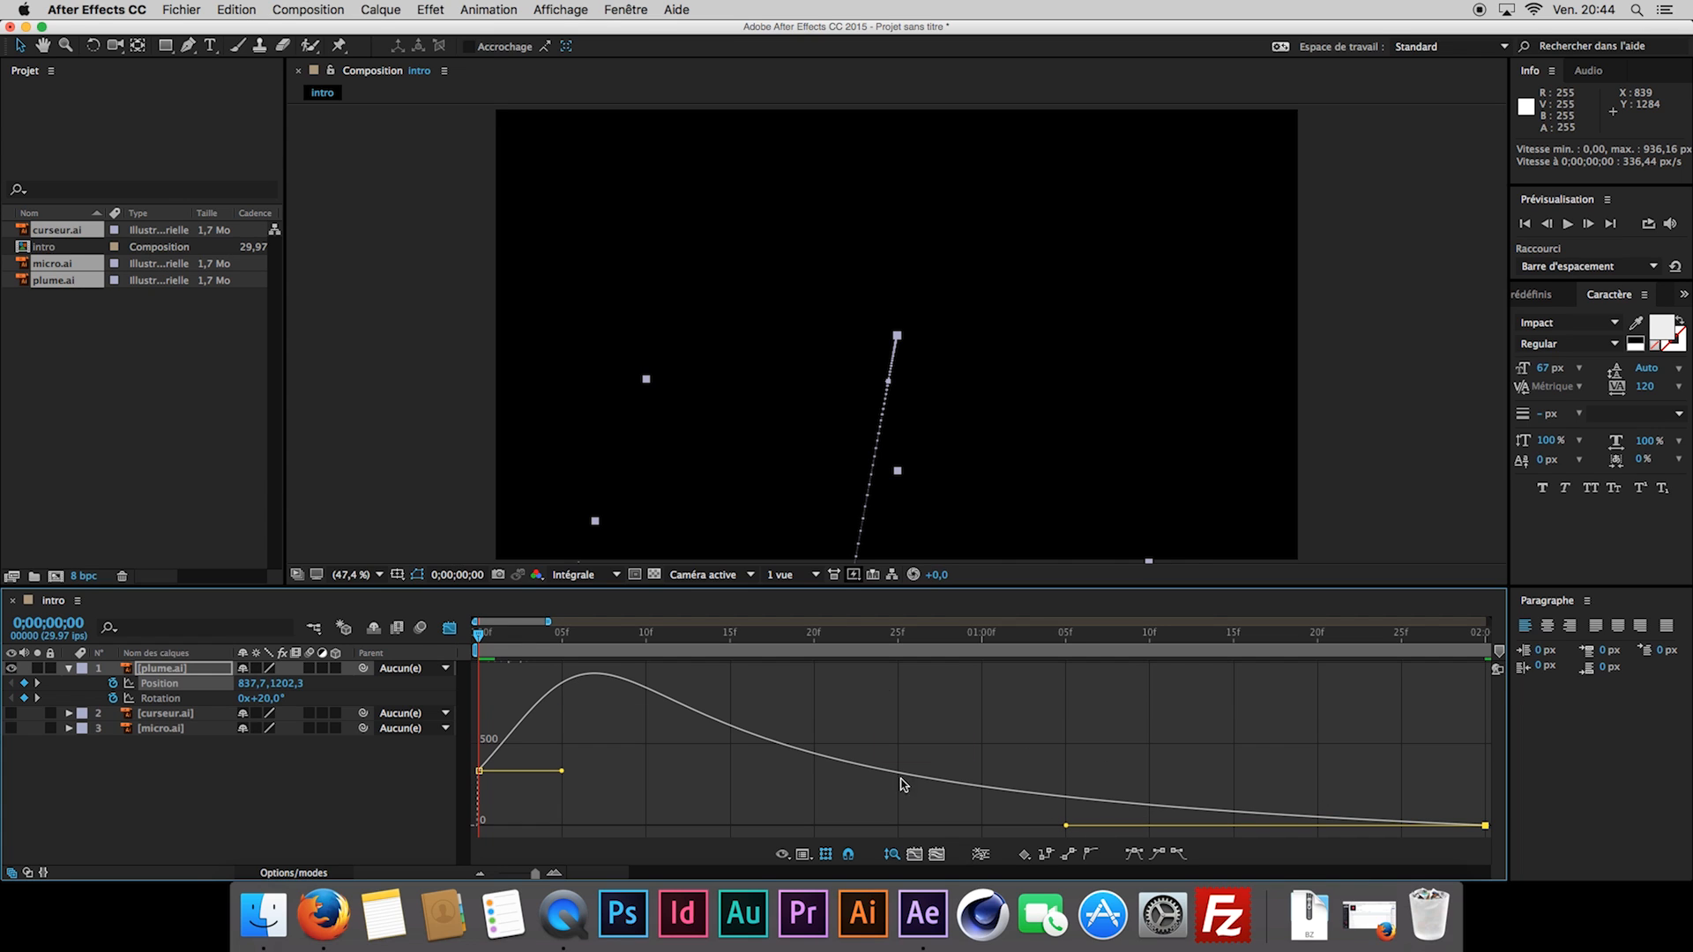
Ease plume.ai's Rotation into its 2-second keyframe with zero speed and a long incoming handle, then close the graph editor.
{"action": "left_click", "coordinate": [176, 700]}
{"action": "left_click_drag", "start_coordinate": [1489, 820], "coordinate": [1484, 677]}
{"action": "scroll", "coordinate": [1429, 696], "scroll_direction": "right", "scroll_amount": 10}
{"action": "left_click_drag", "start_coordinate": [695, 872], "coordinate": [556, 872]}
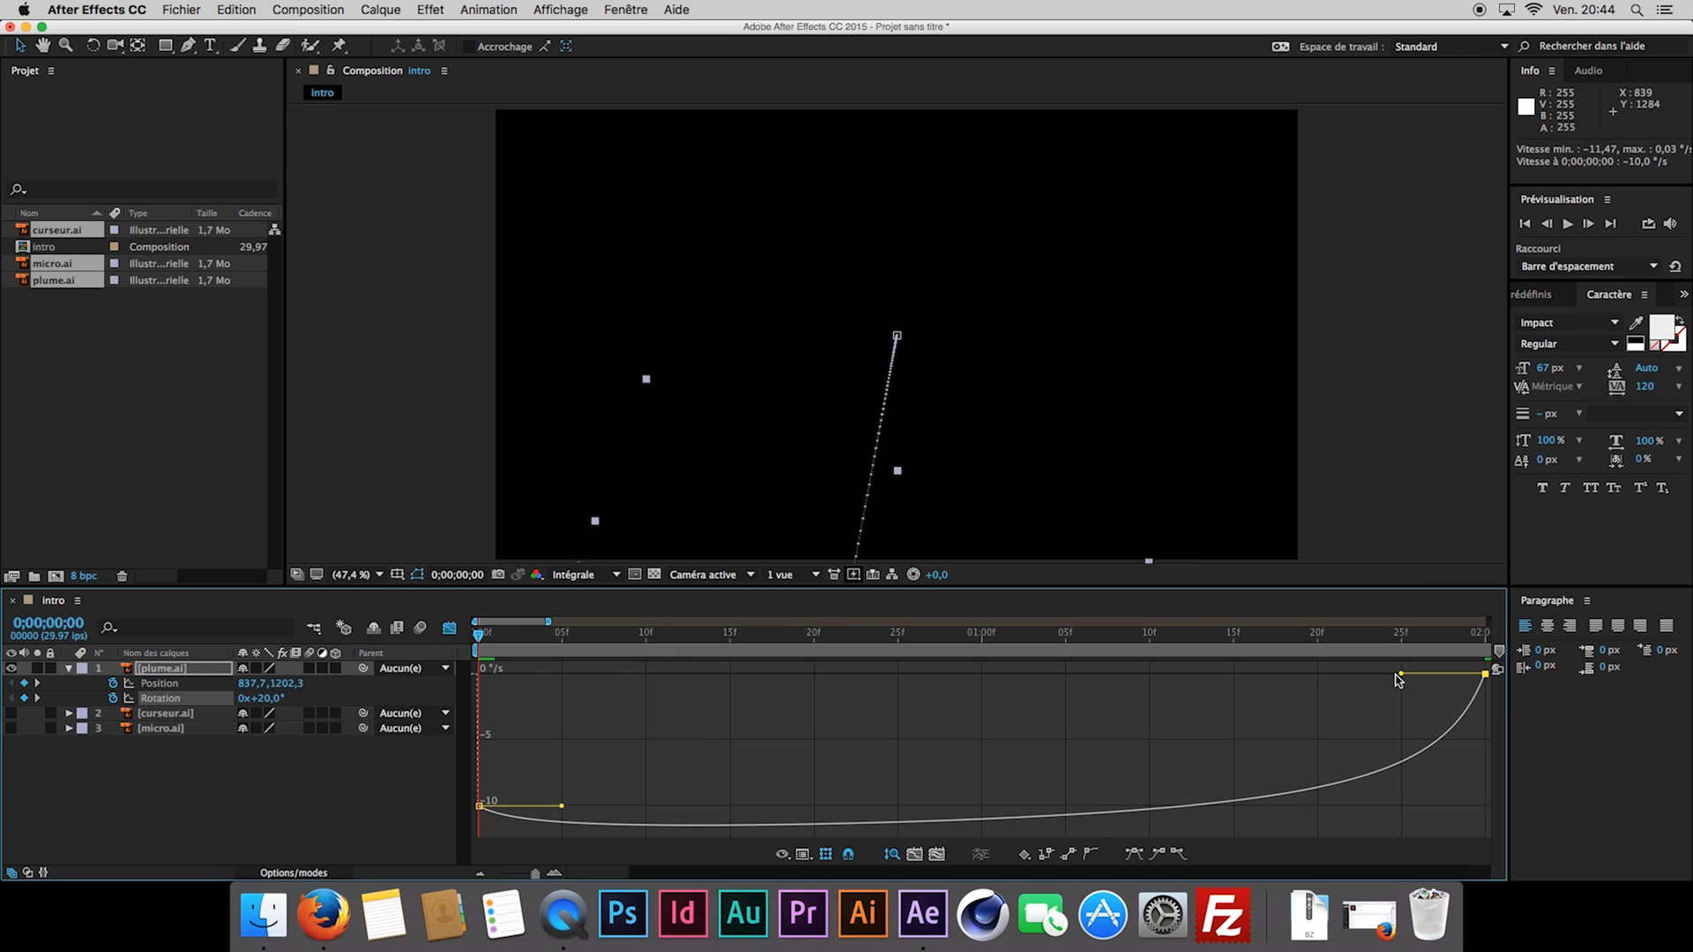
{"action": "left_click_drag", "start_coordinate": [1402, 679], "coordinate": [1065, 675]}
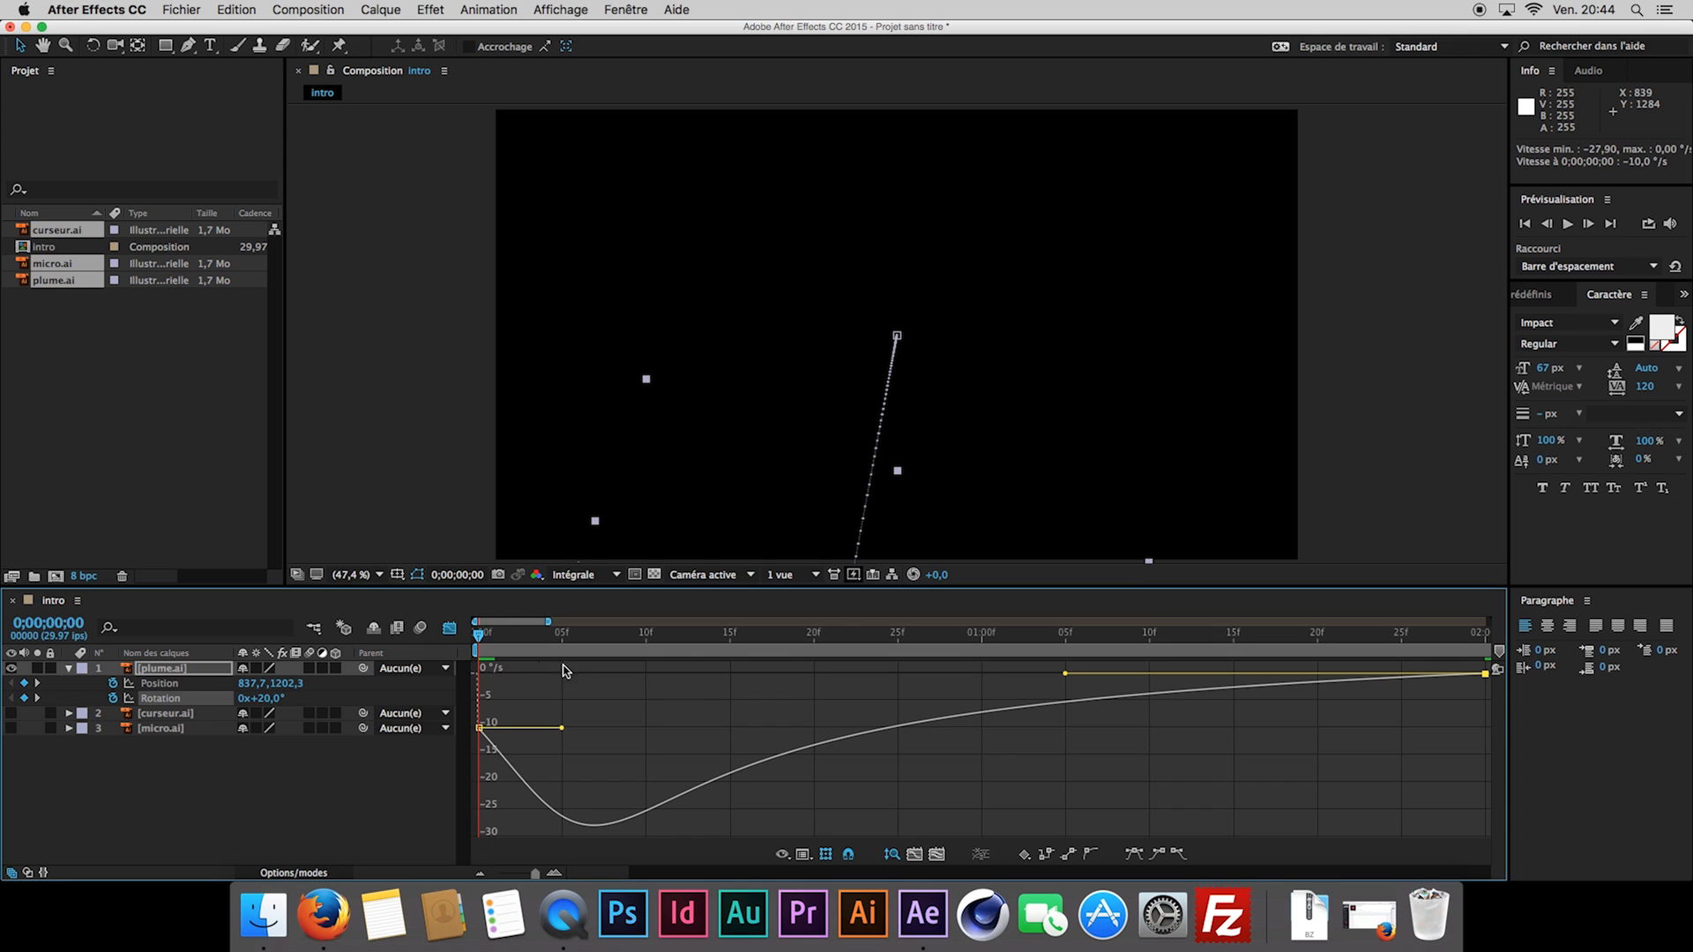
{"action": "left_click", "coordinate": [453, 633]}
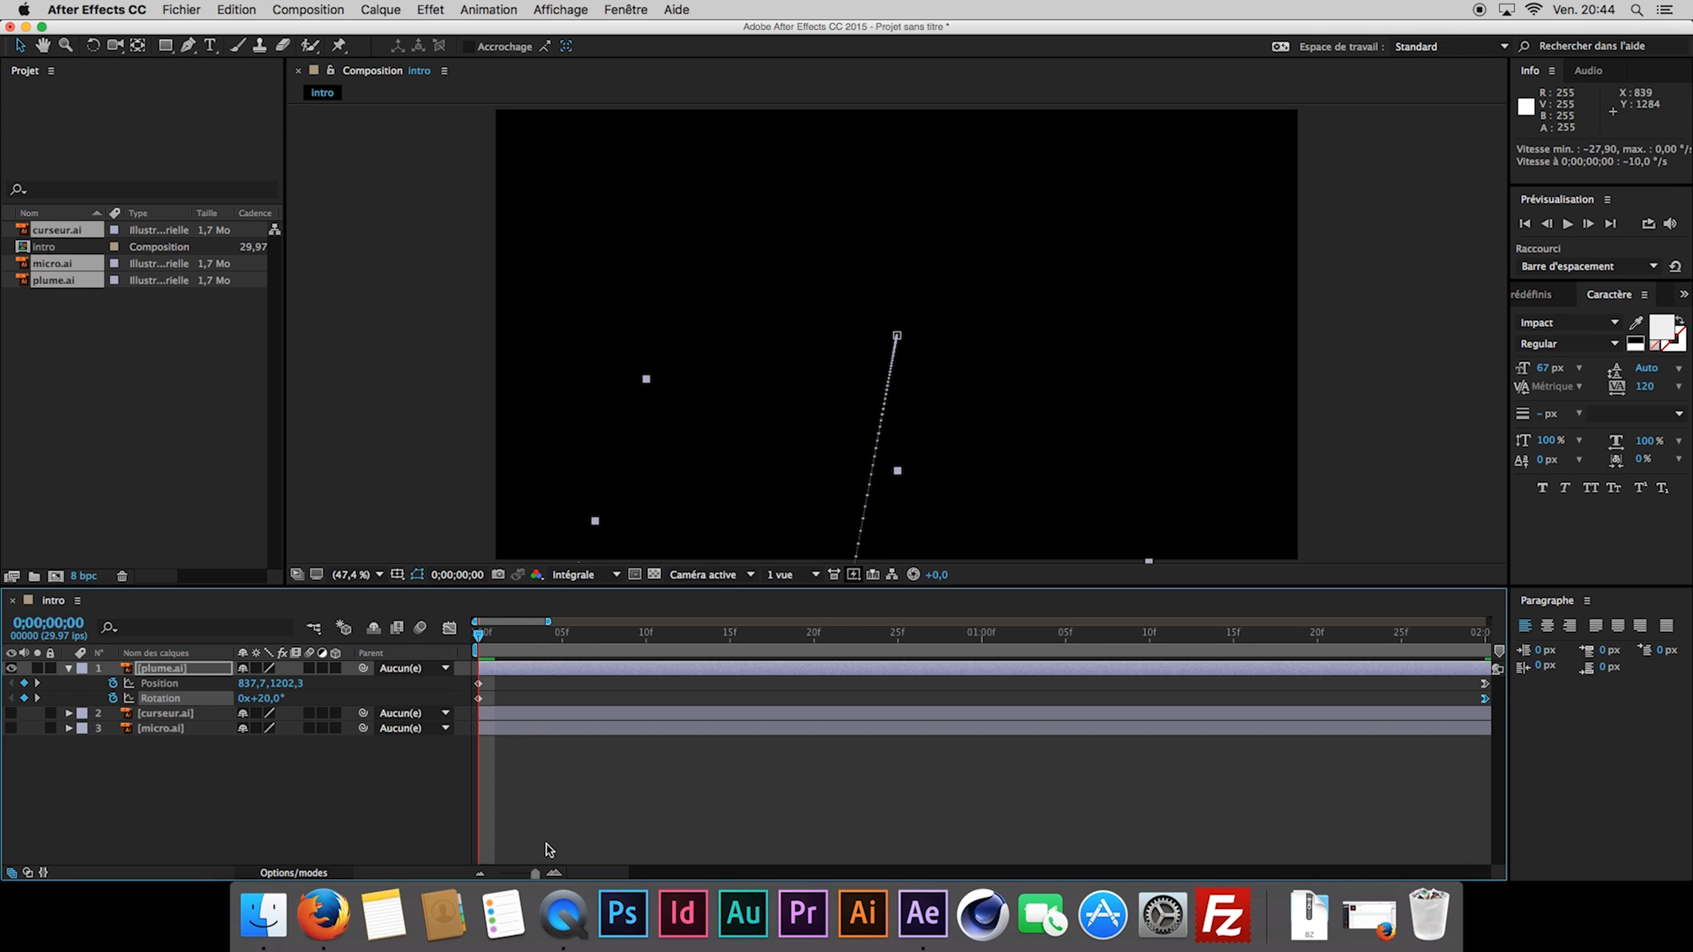
Preview the eased pen nib animation with the full composition duration shown in the timeline.
{"action": "left_click_drag", "start_coordinate": [534, 873], "coordinate": [485, 874]}
{"action": "left_click", "coordinate": [415, 822]}
{"action": "key", "text": "space"}
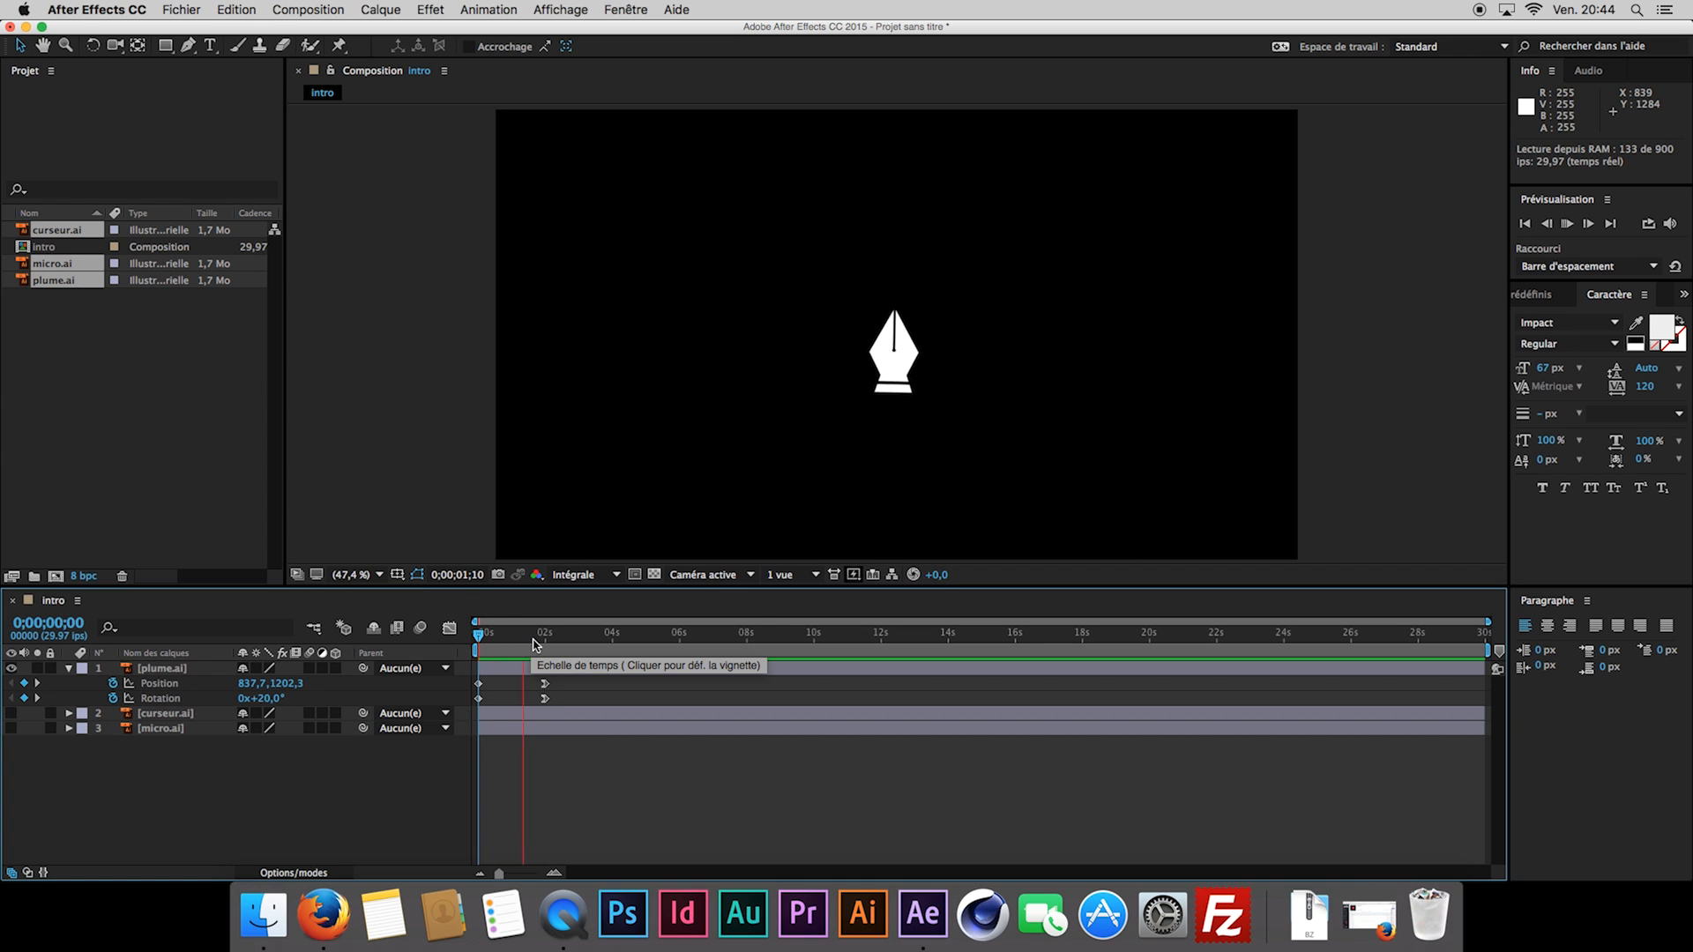
{"action": "key", "text": "space"}
Make the curseur.ai layer visible and set its Position and Rotation keyframes at 0;00;02;15.
{"action": "left_click", "coordinate": [70, 669]}
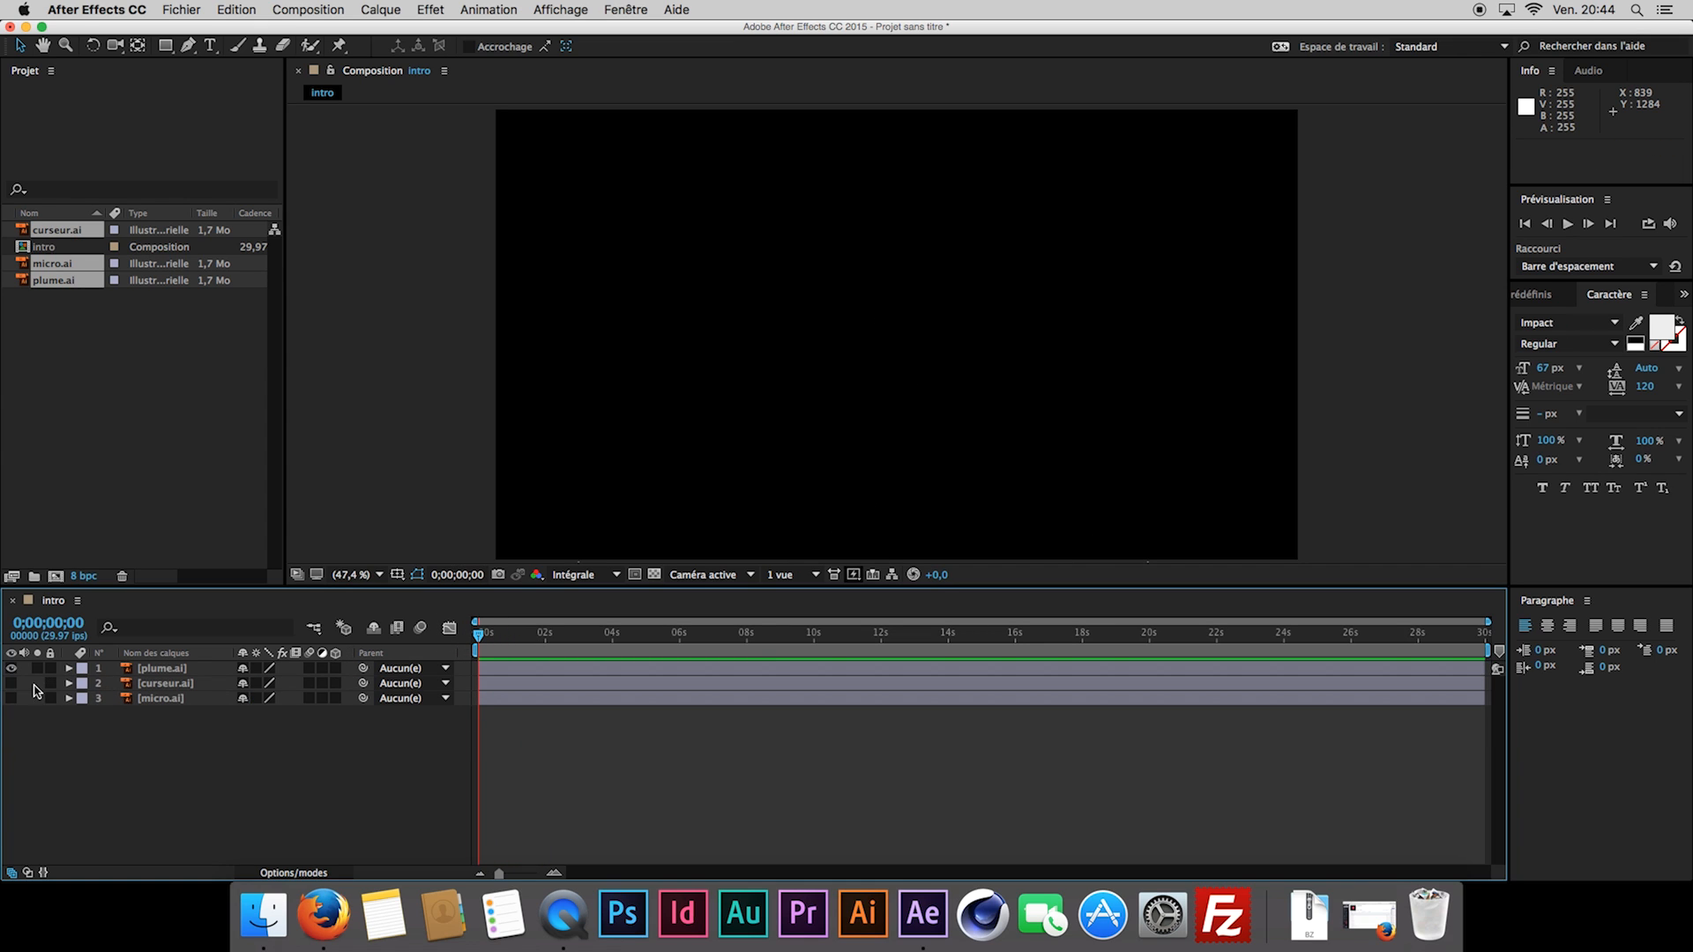
{"action": "left_click", "coordinate": [12, 683]}
{"action": "left_click", "coordinate": [202, 685]}
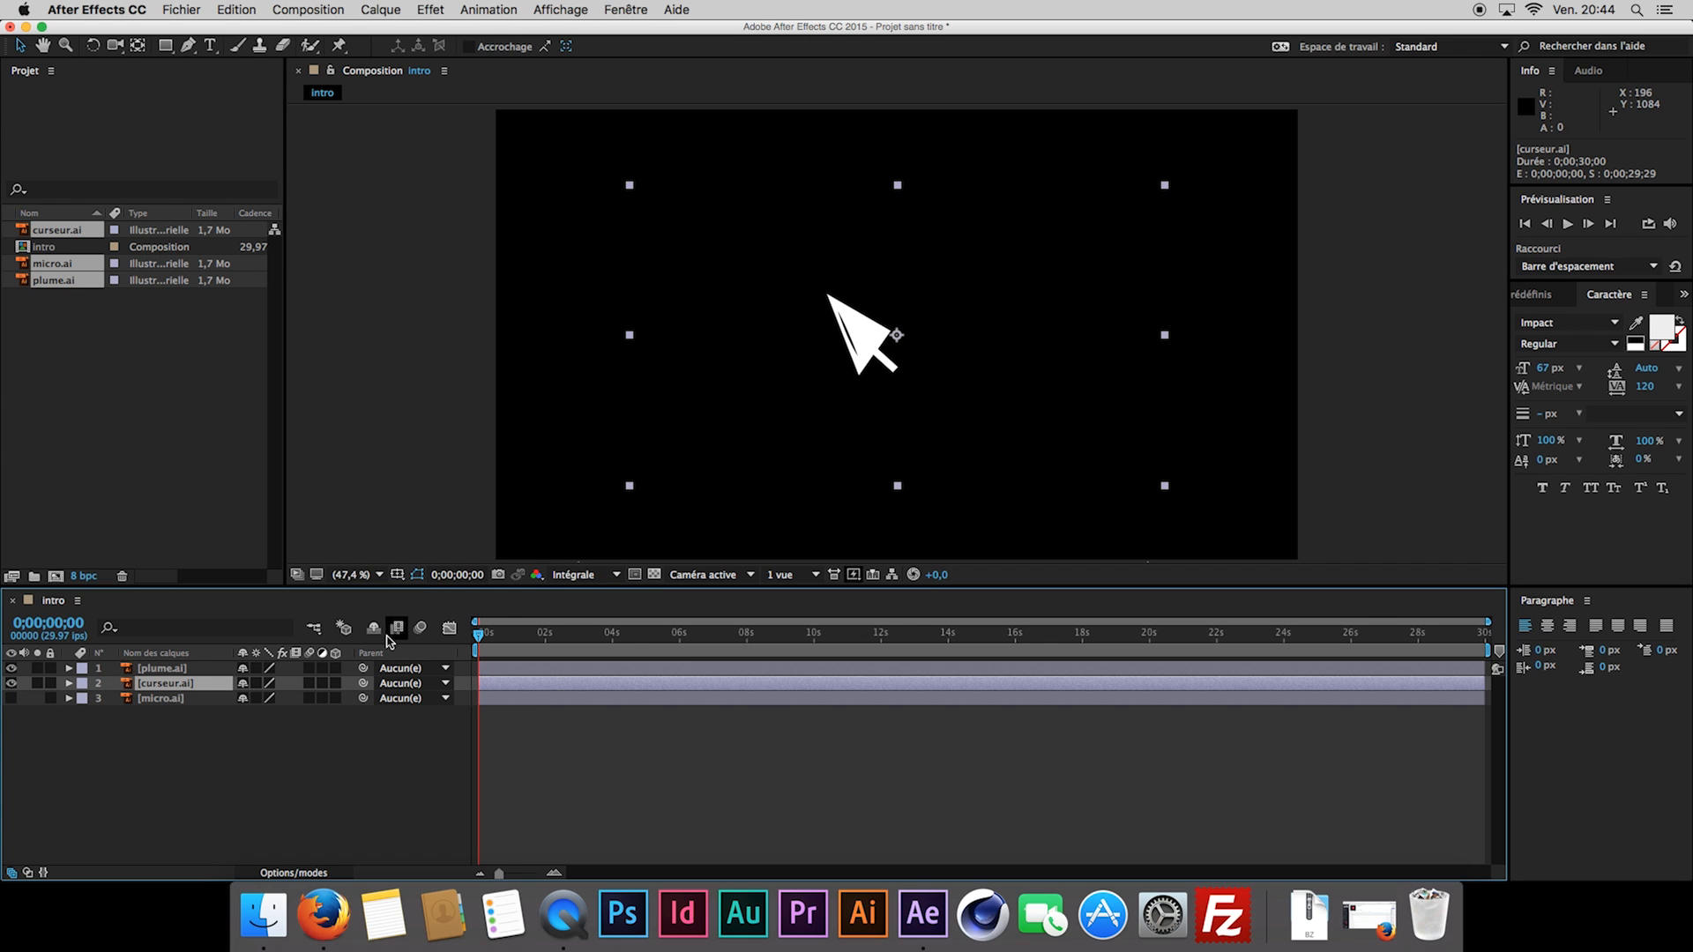
{"action": "key", "text": "p"}
{"action": "left_click_drag", "start_coordinate": [544, 638], "coordinate": [564, 640]}
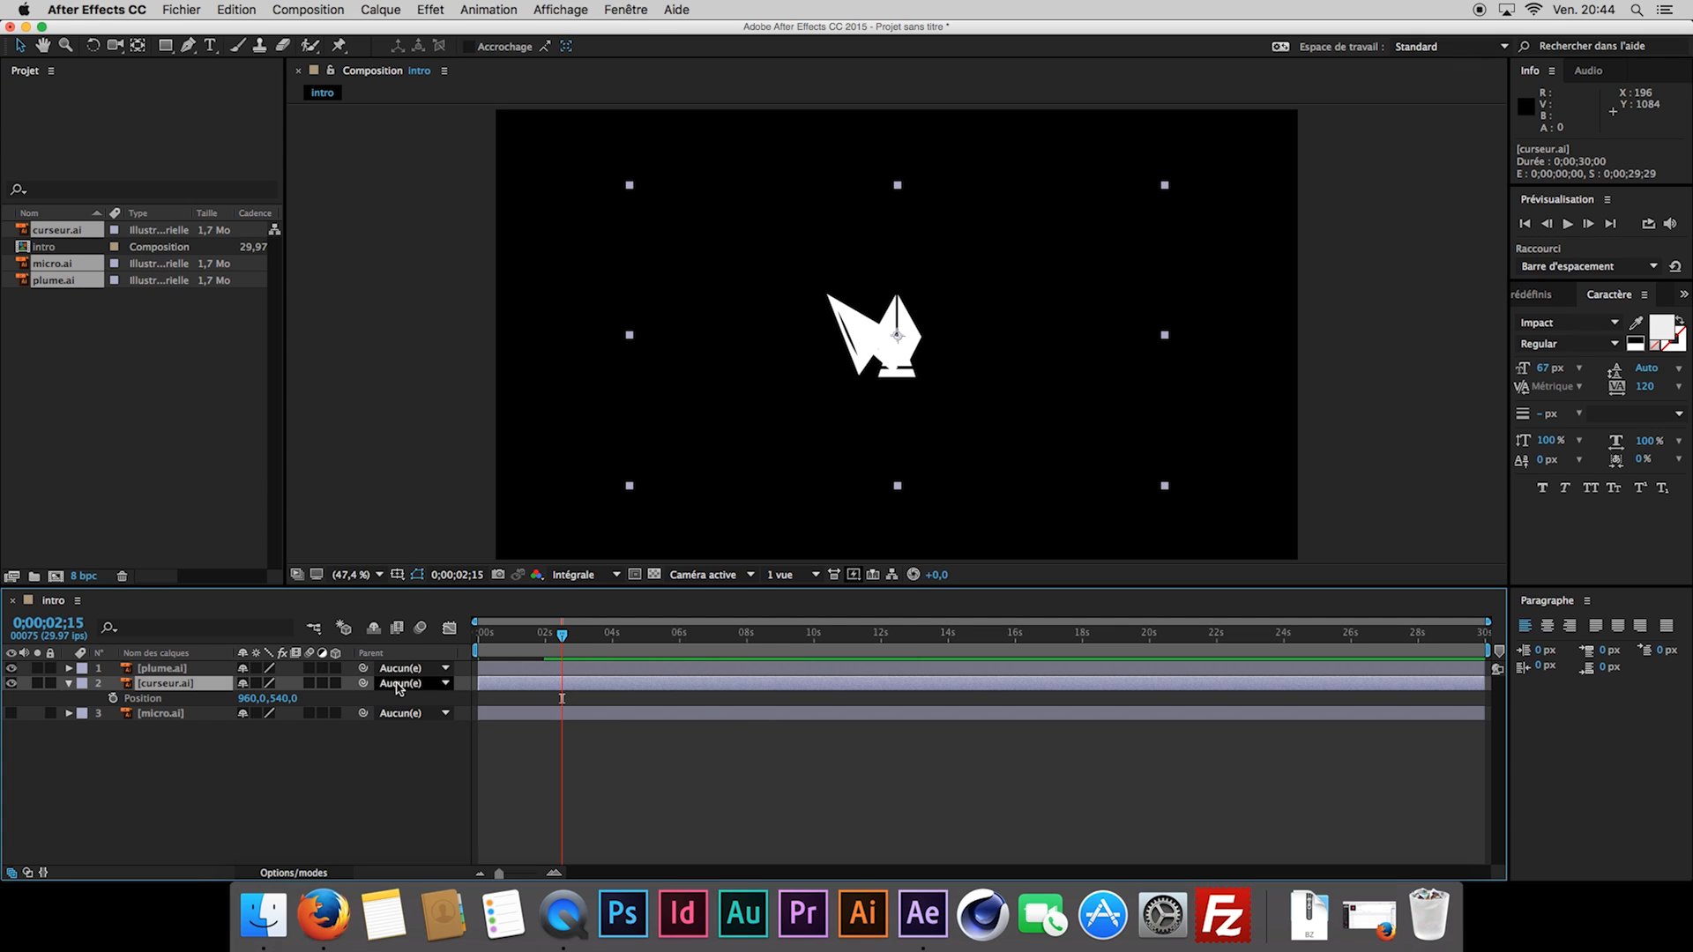
{"action": "left_click", "coordinate": [114, 698]}
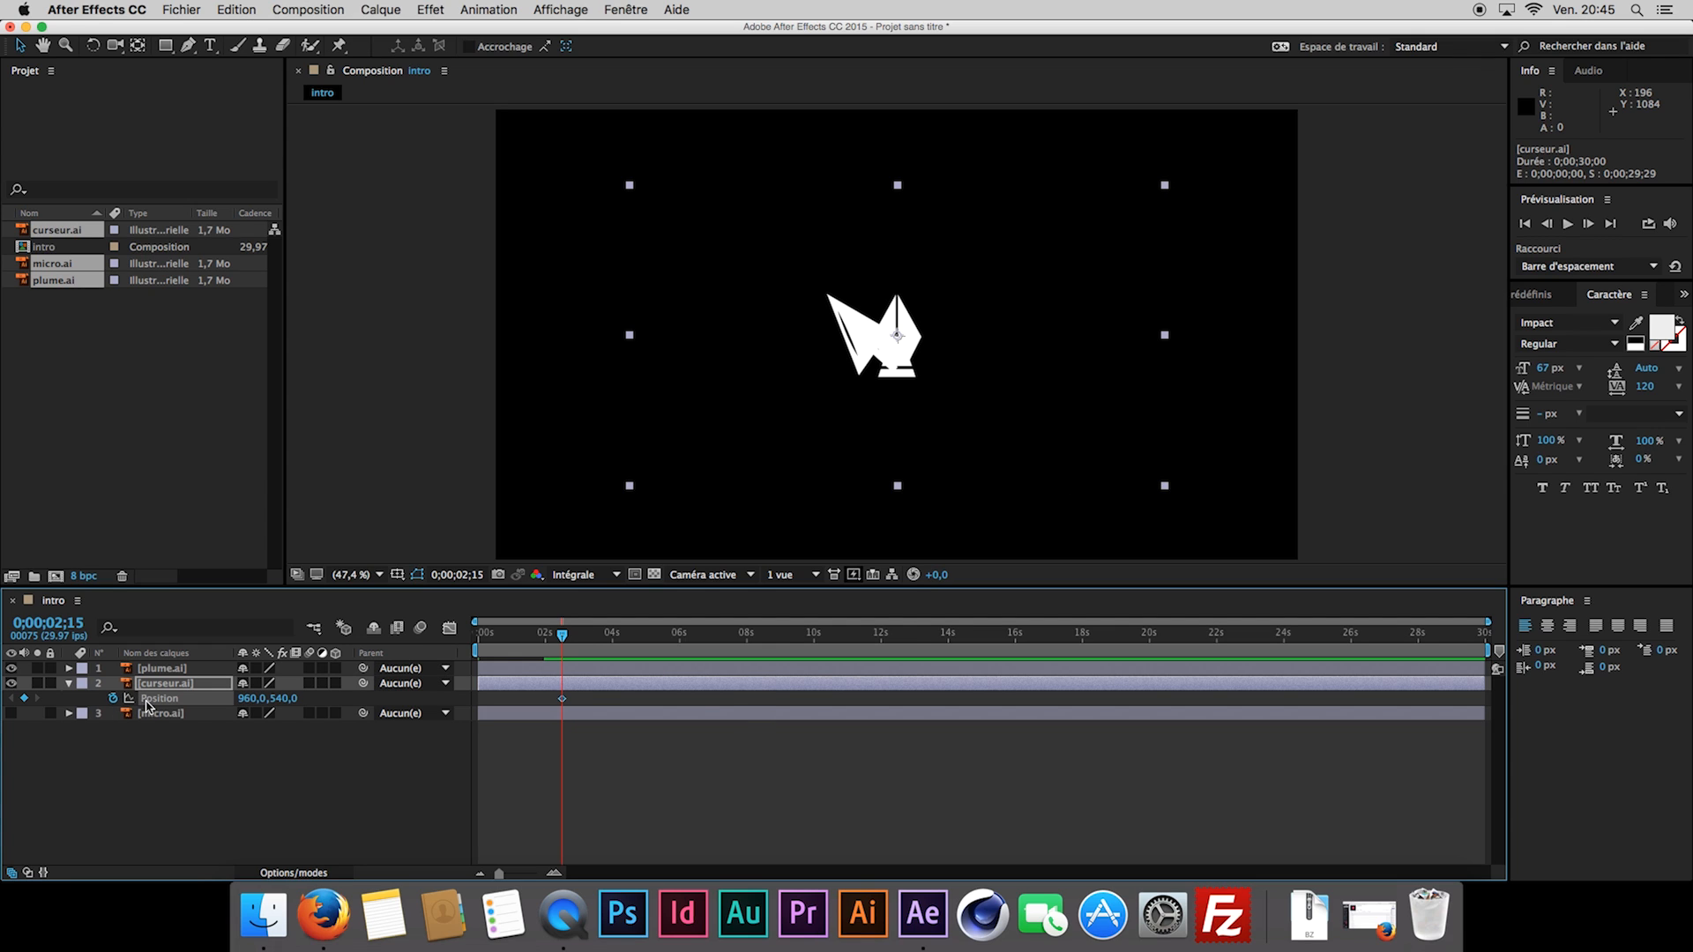
{"action": "key", "text": "alt+shift+r"}
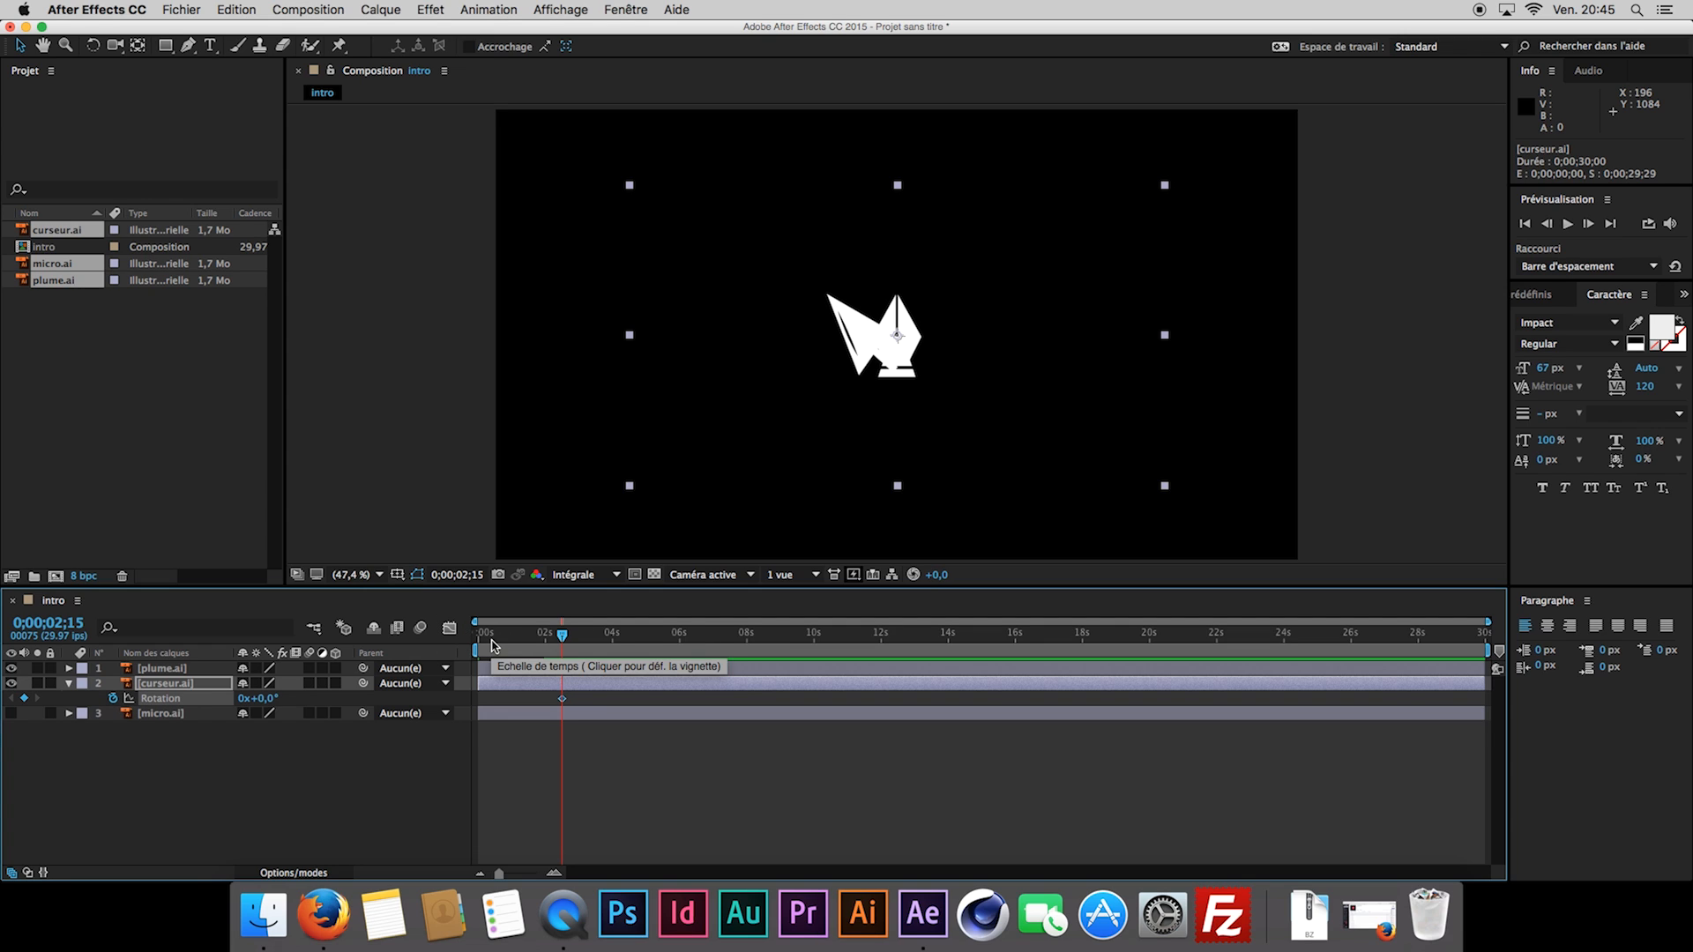
{"action": "key", "text": "shift+p"}
{"action": "left_click", "coordinate": [604, 718]}
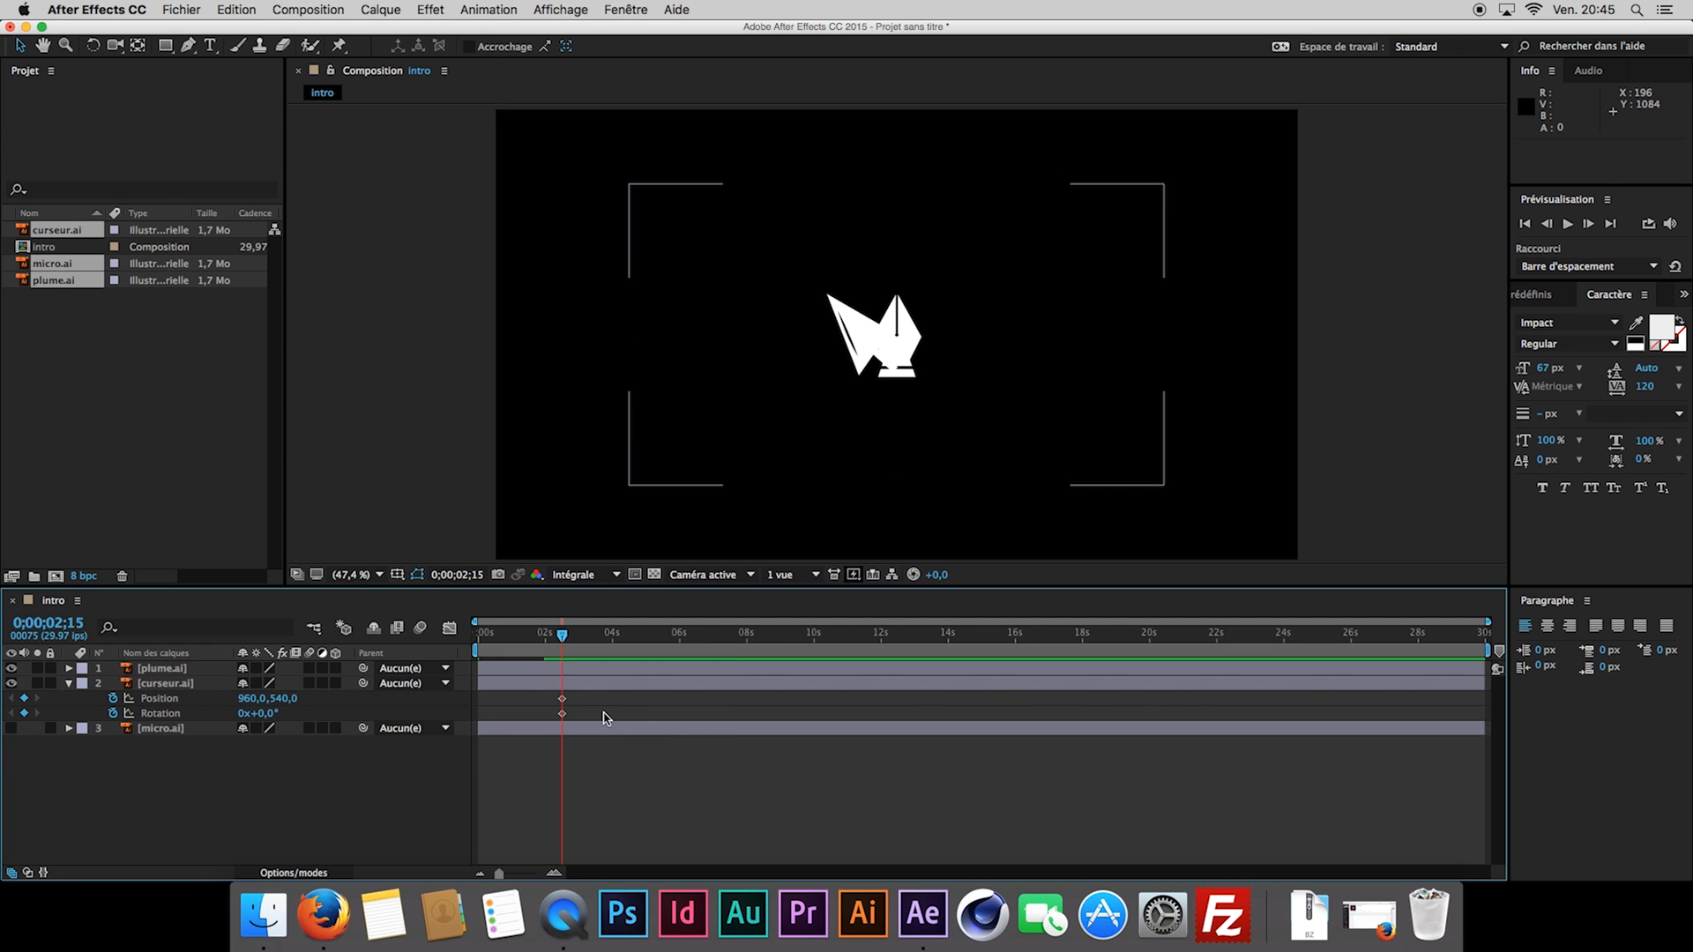
At 0;00;00;15, place curseur.ai beyond the frame's lower-right corner at about 2131, 1175 and set its Rotation to -30°.
{"action": "left_click_drag", "start_coordinate": [562, 644], "coordinate": [457, 647]}
{"action": "key", "text": "space"}
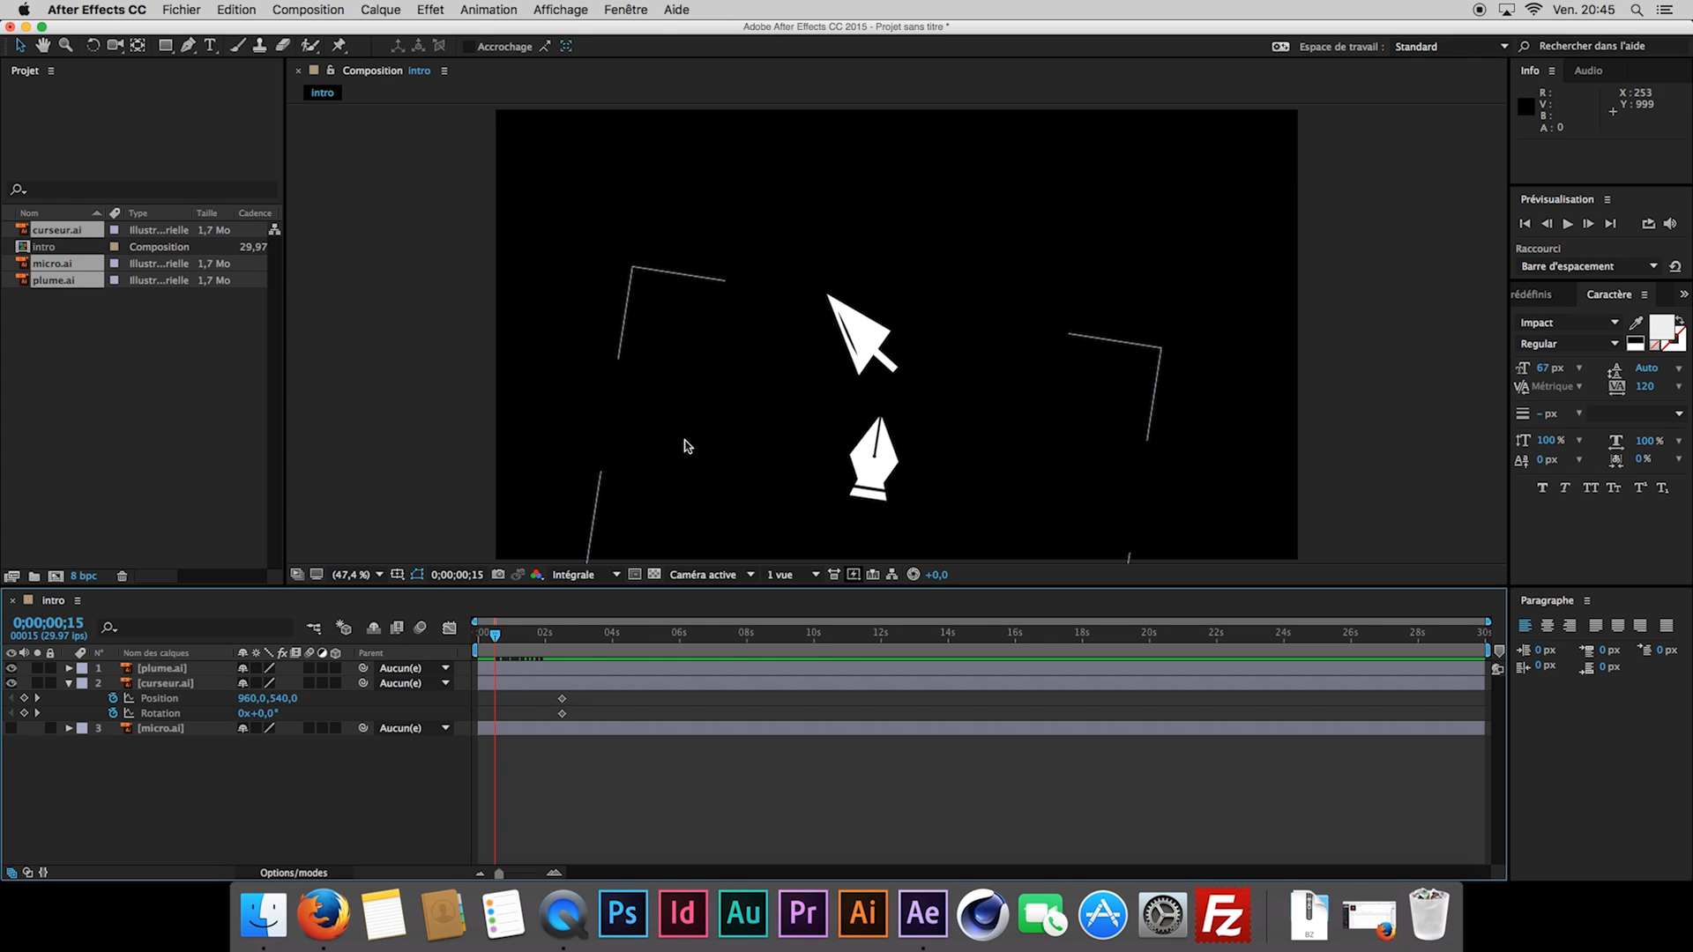
{"action": "left_click_drag", "start_coordinate": [877, 291], "coordinate": [1365, 554]}
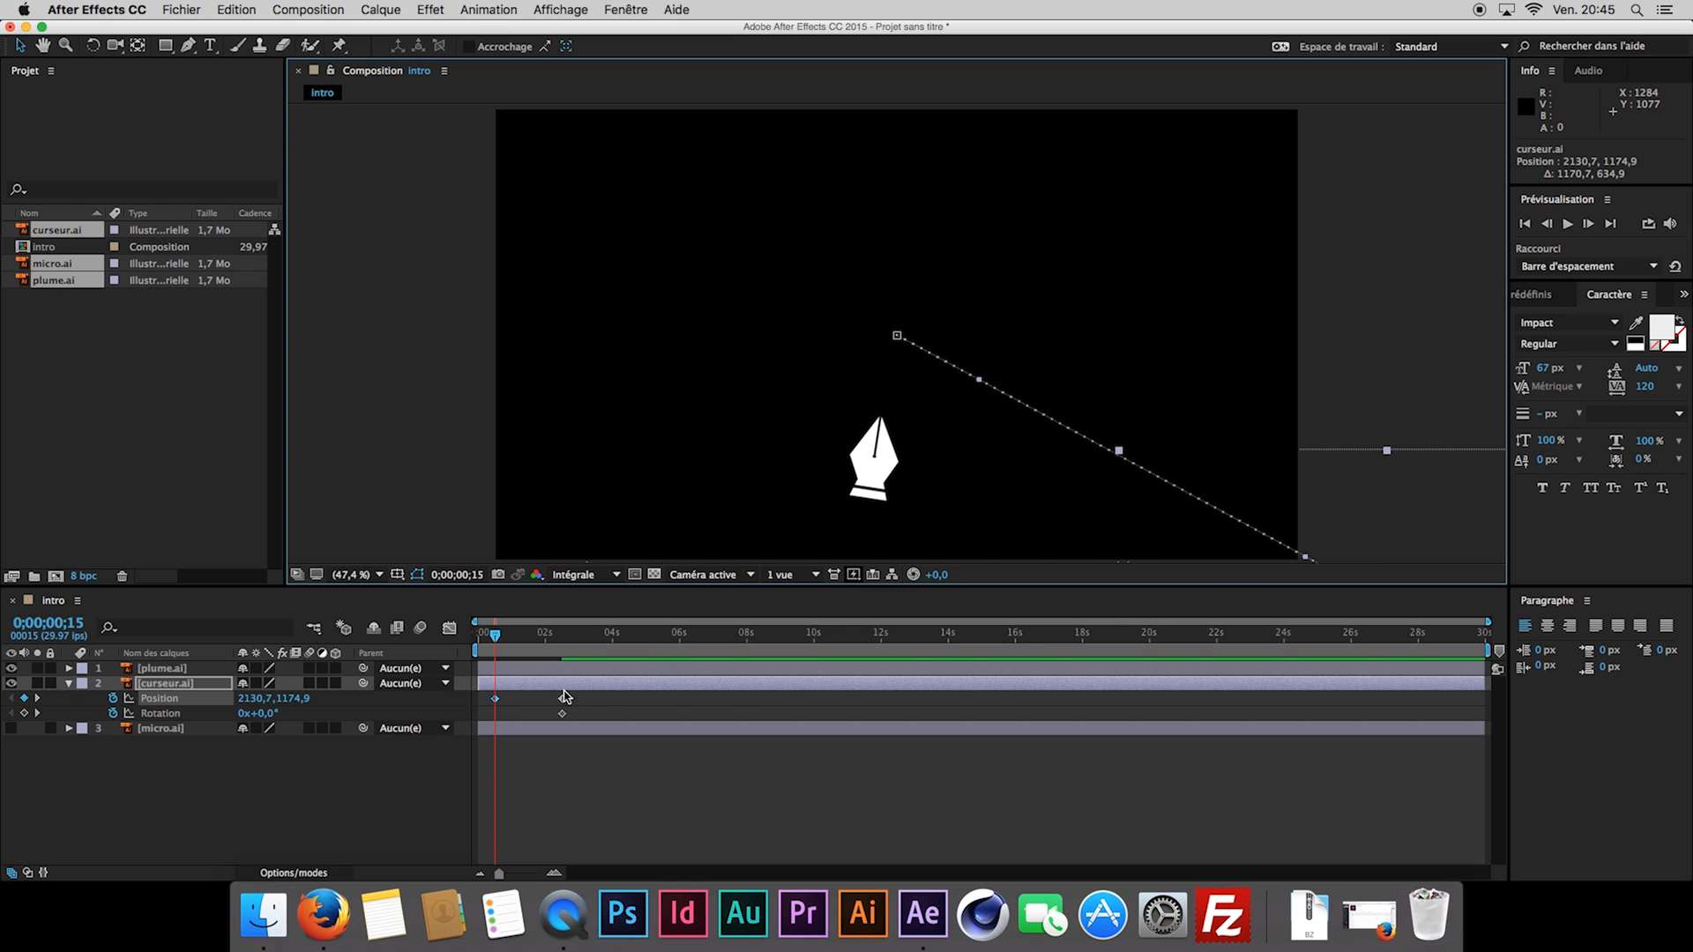
{"action": "left_click", "coordinate": [265, 713]}
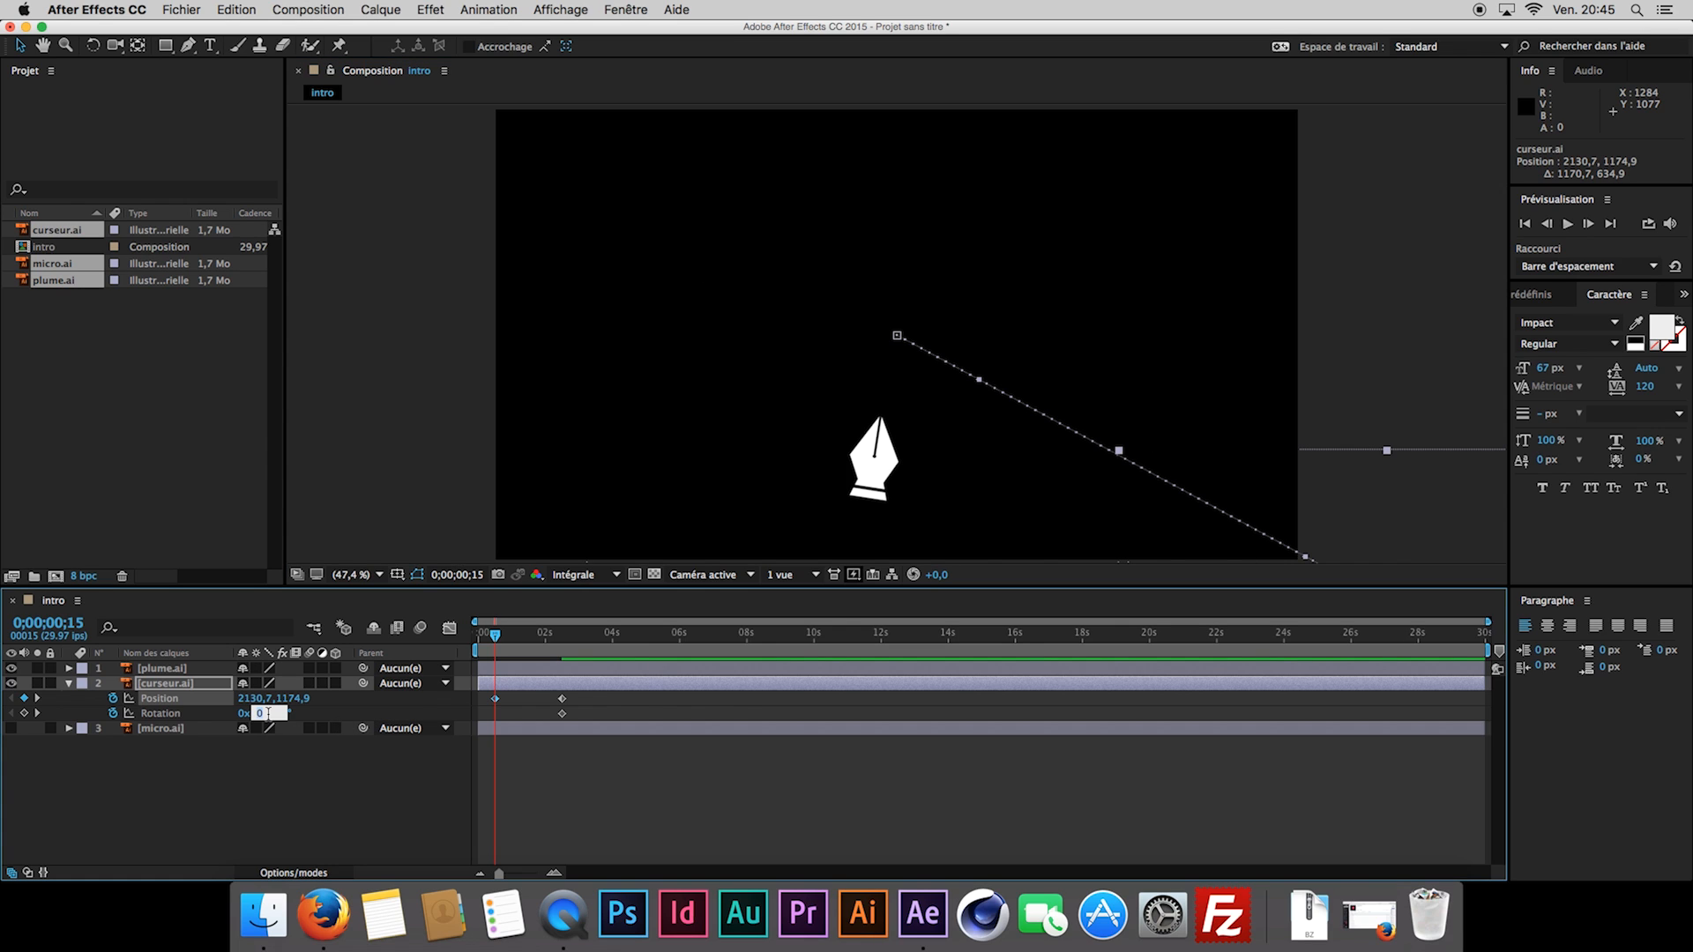
{"action": "key", "text": "Return"}
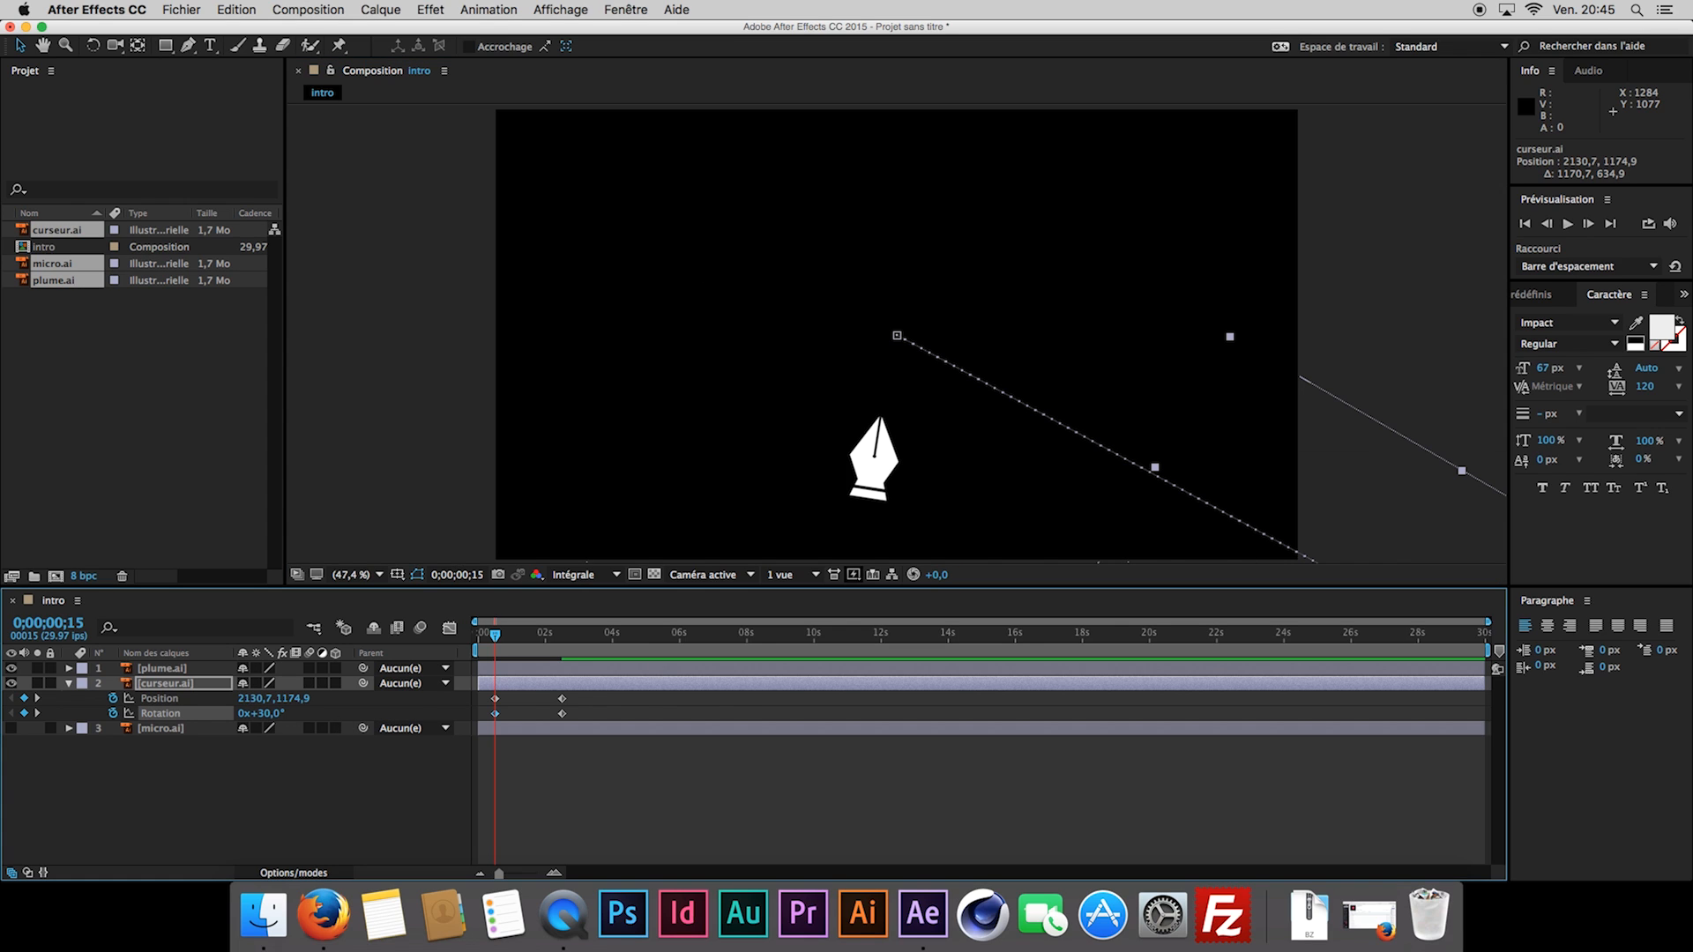
{"action": "left_click", "coordinate": [279, 714]}
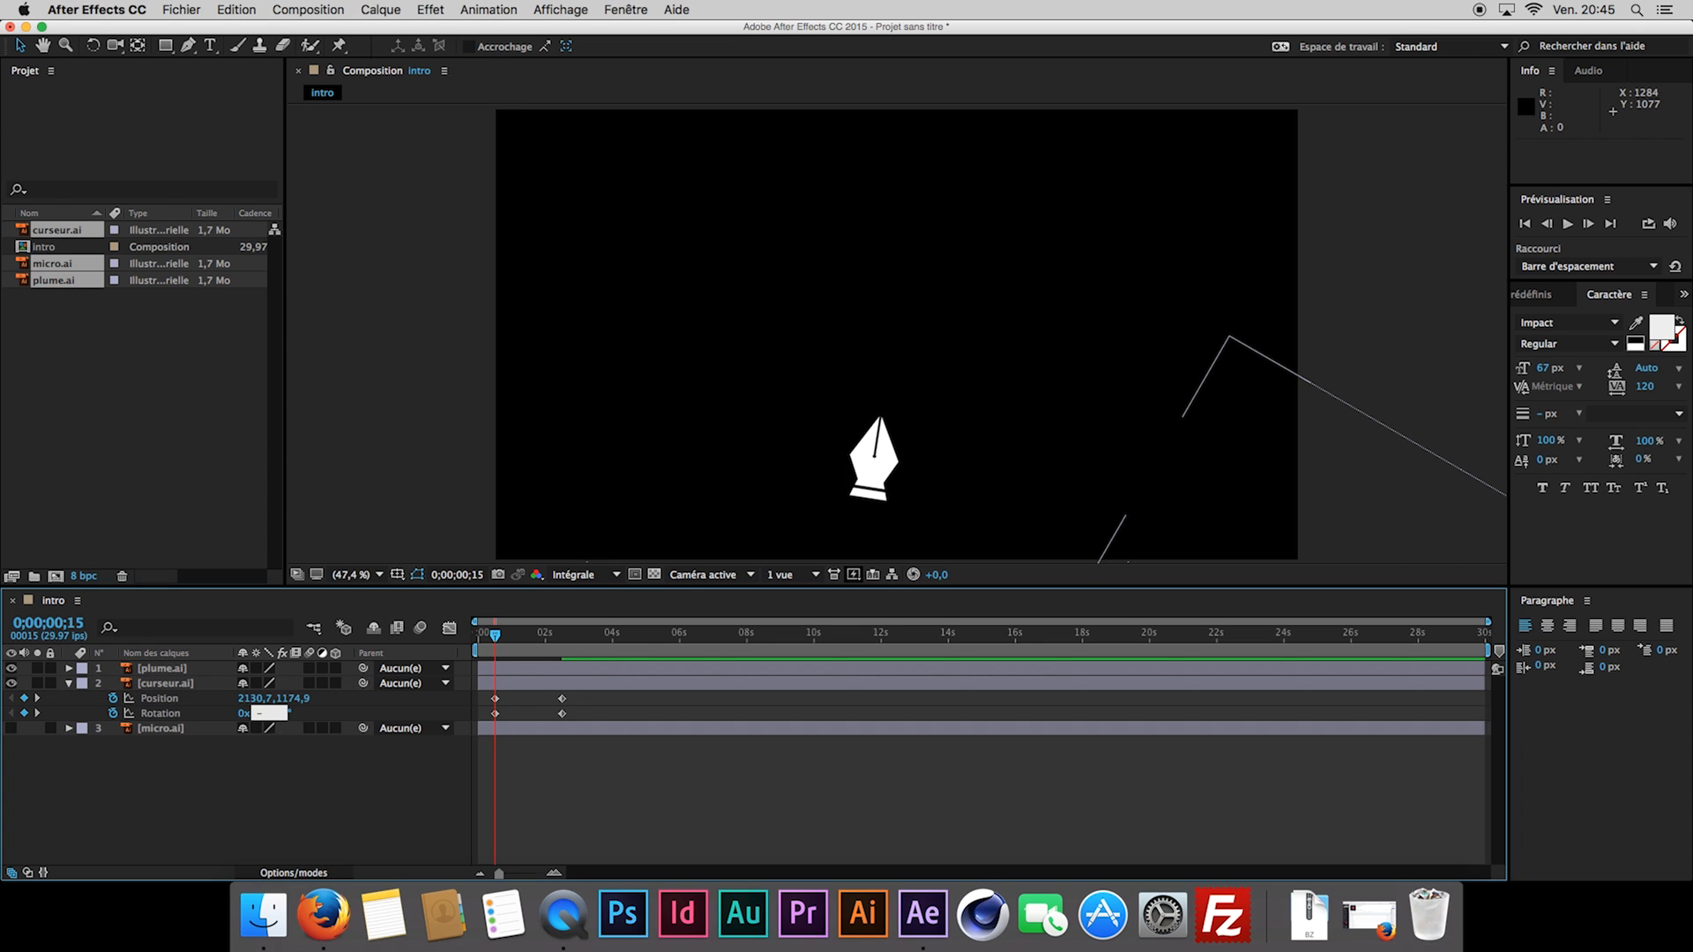
{"action": "key", "text": "Return"}
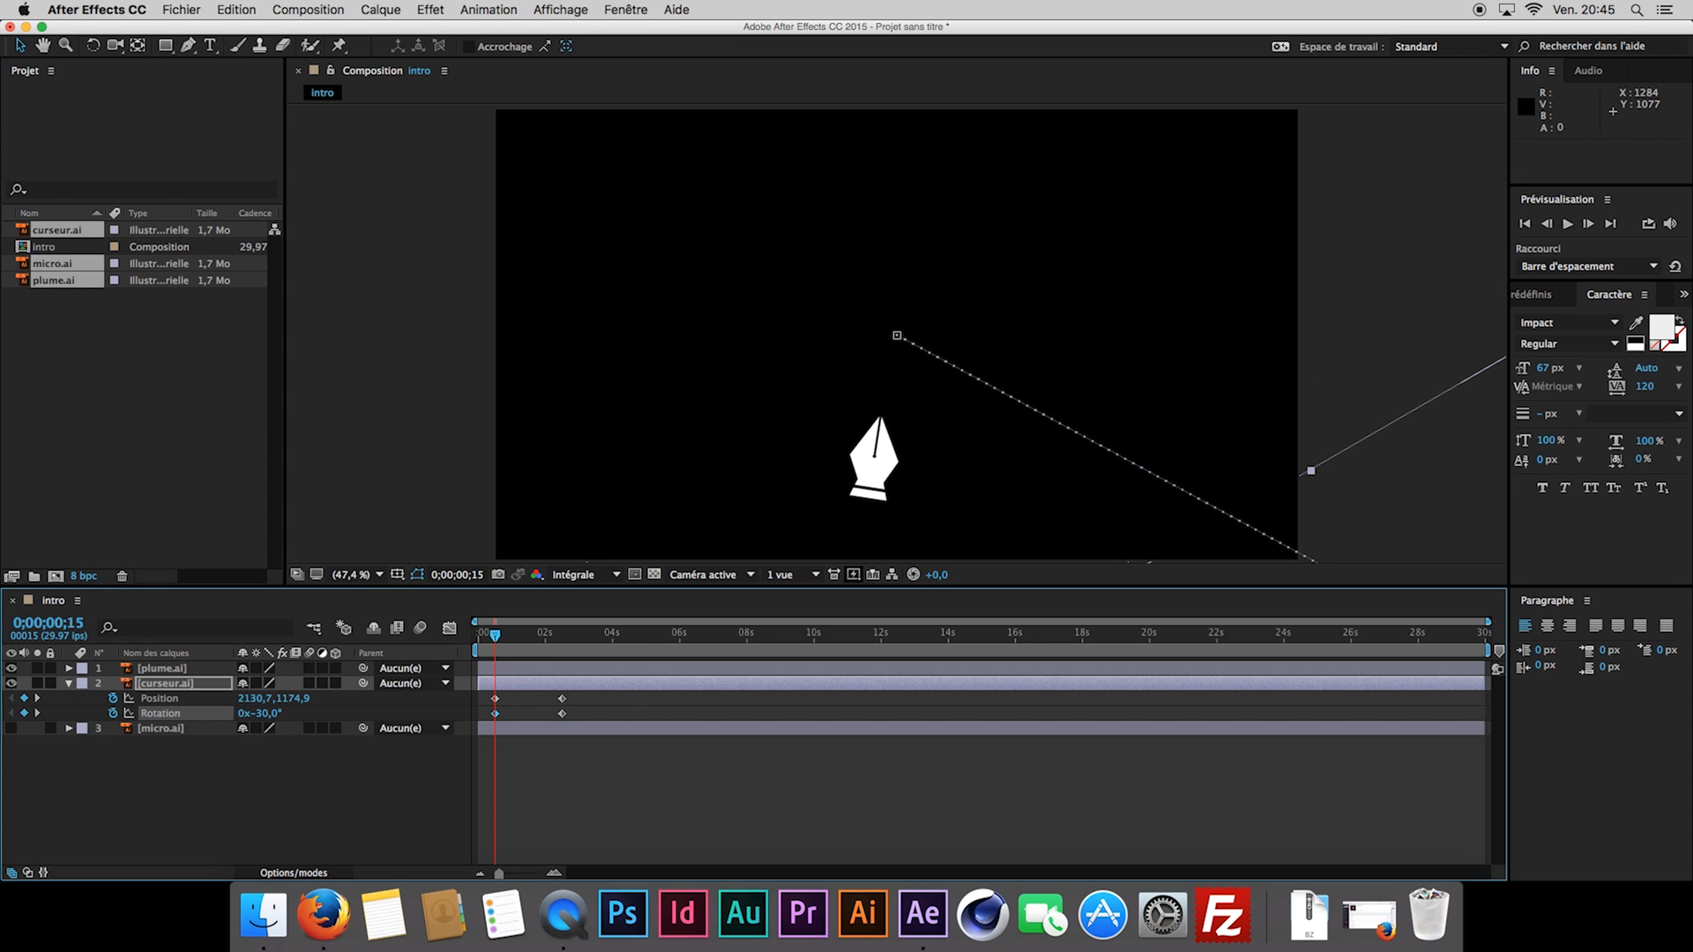
Preview the cursor's entrance, and return the playhead to its starting keyframes at 0;00;00;15.
{"action": "left_click", "coordinate": [429, 758]}
{"action": "key", "text": "space"}
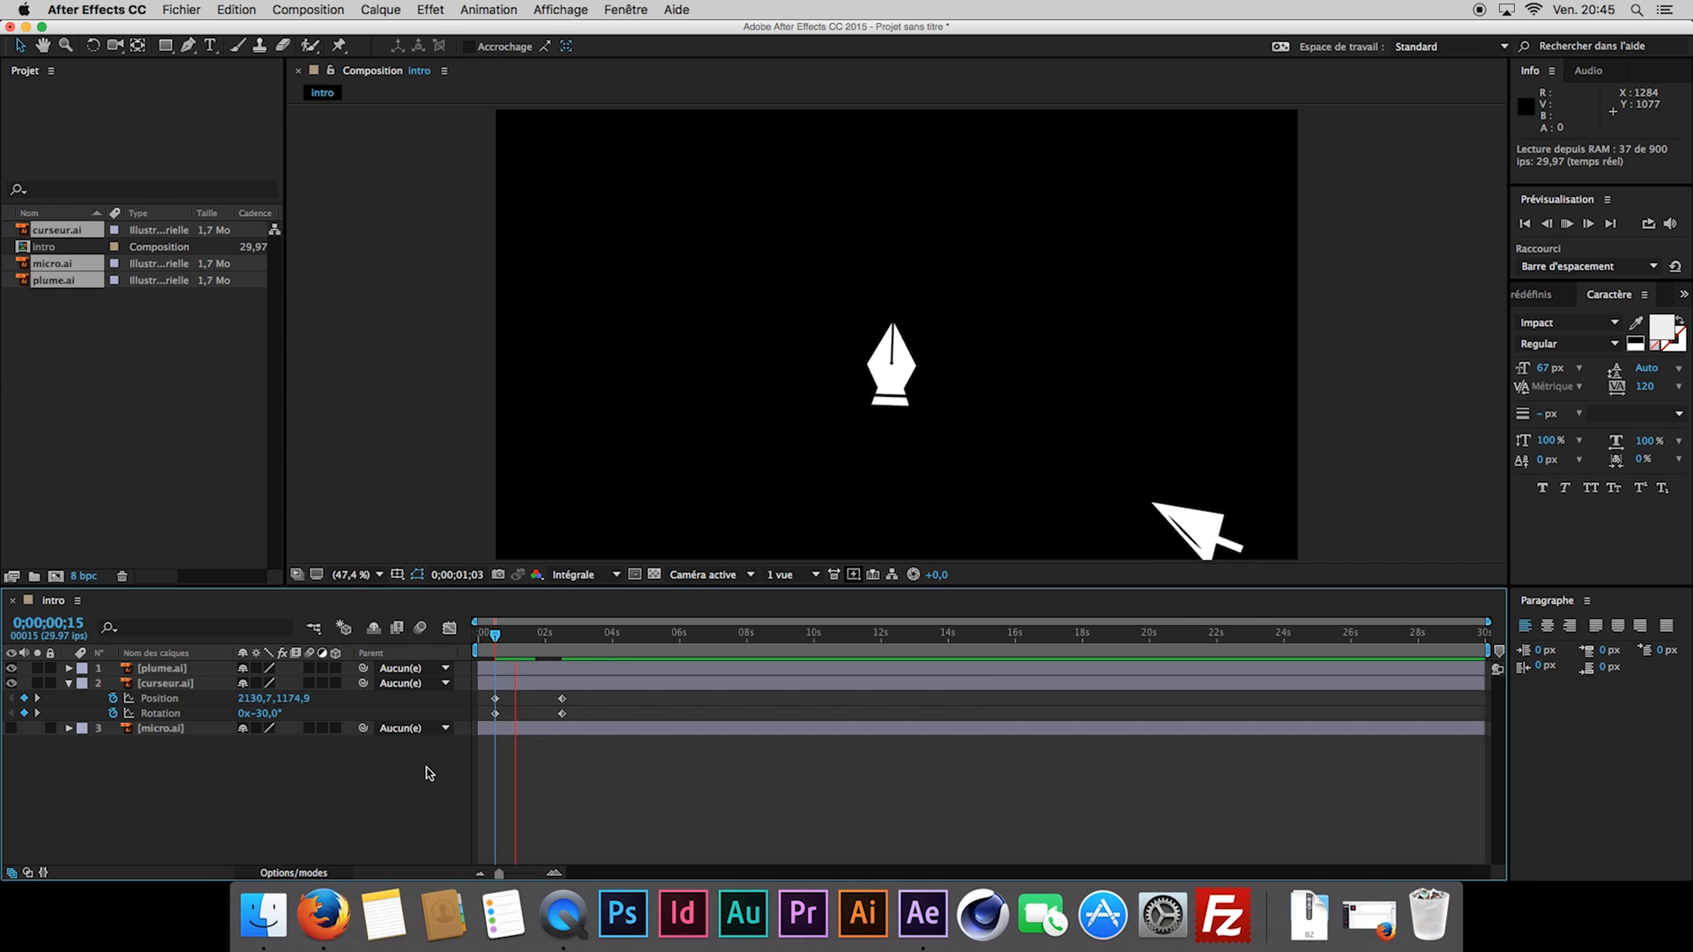
{"action": "left_click_drag", "start_coordinate": [538, 651], "coordinate": [494, 657]}
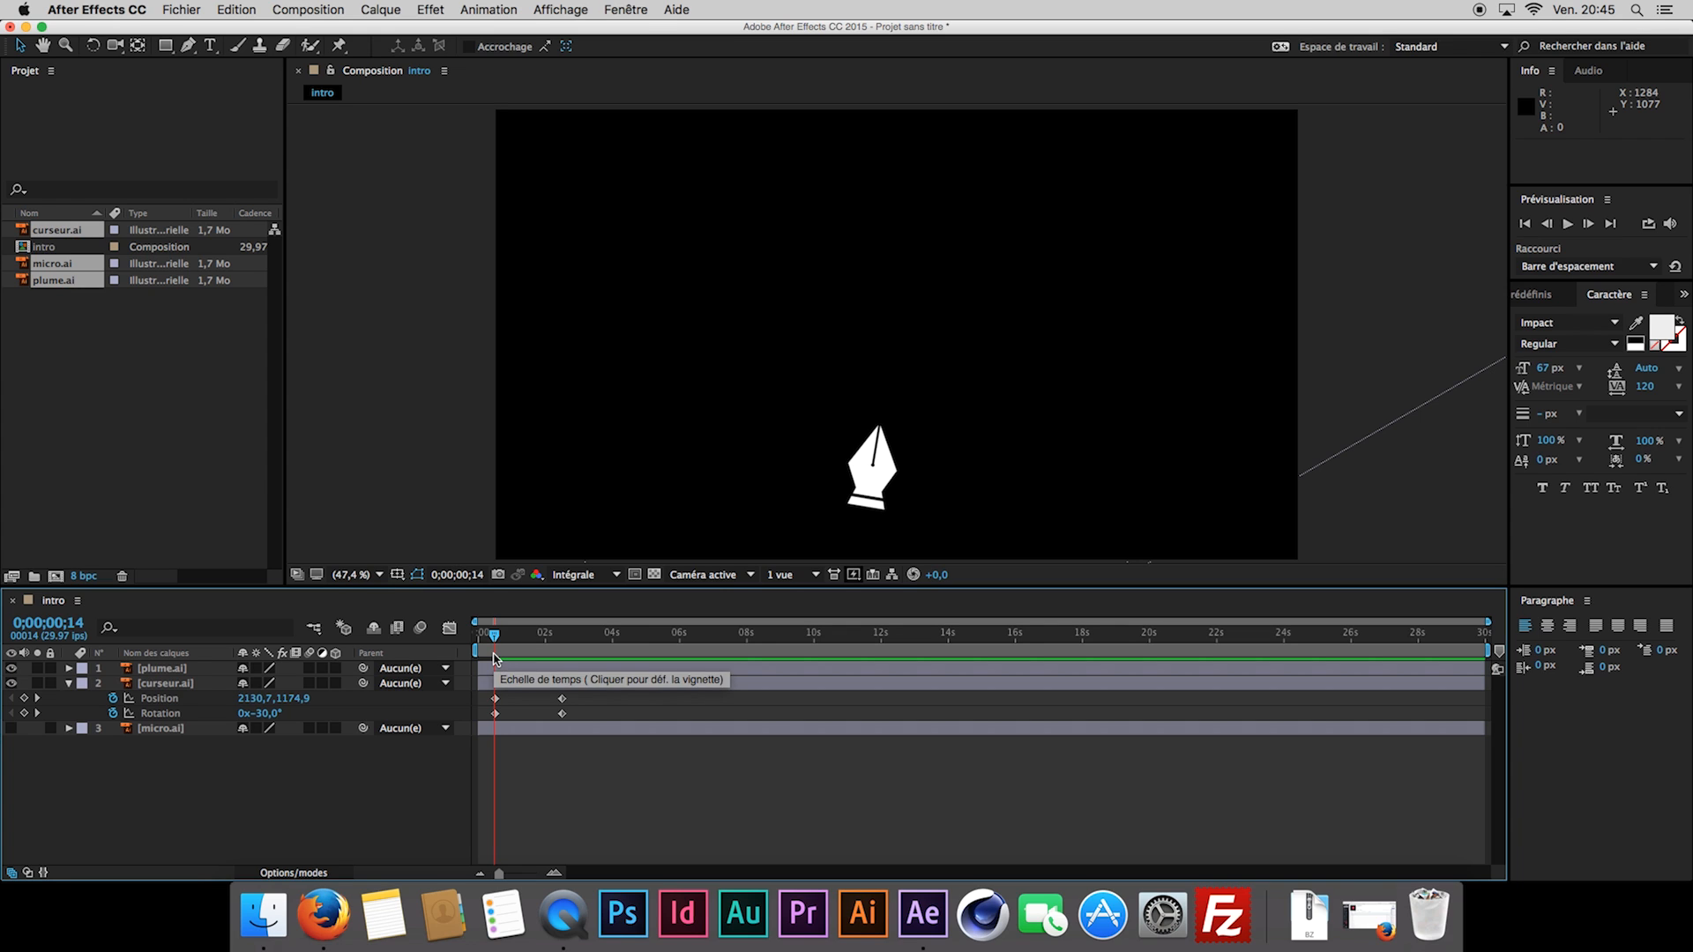
{"action": "key", "text": "Page_Down"}
In the graph editor, ease curseur.ai's Position into its 0;00;02;15 keyframe with zero speed and about 83% incoming influence.
{"action": "left_click", "coordinate": [211, 703]}
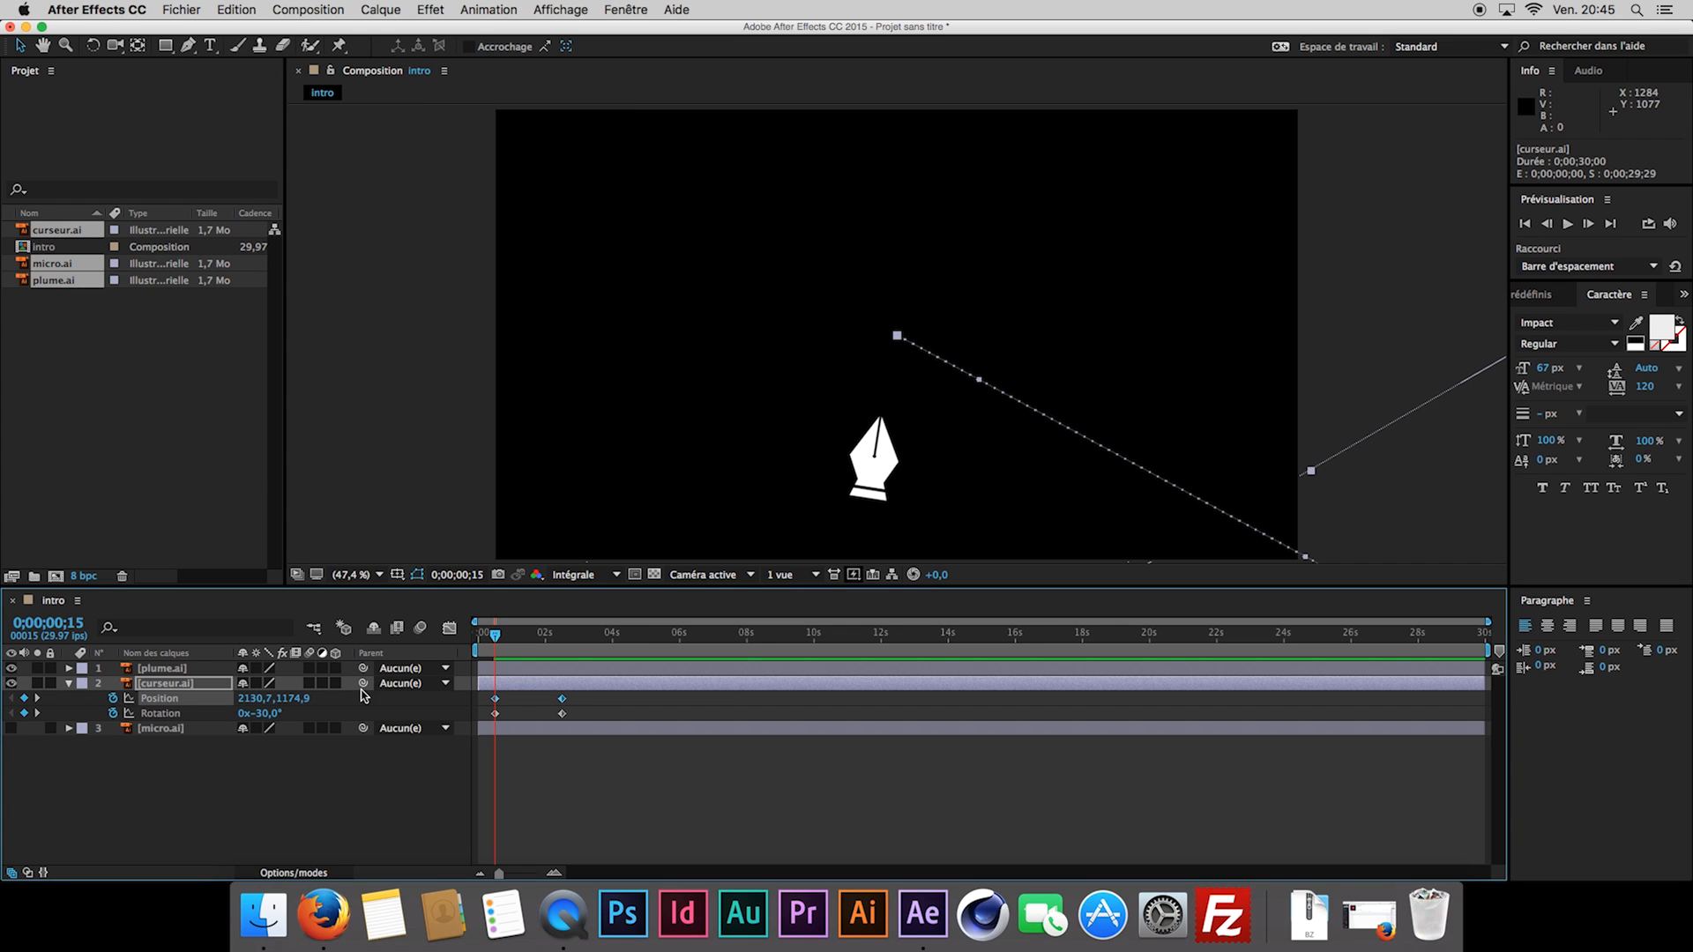
{"action": "left_click", "coordinate": [450, 628]}
{"action": "left_click", "coordinate": [937, 854]}
{"action": "left_click_drag", "start_coordinate": [1484, 675], "coordinate": [1069, 830]}
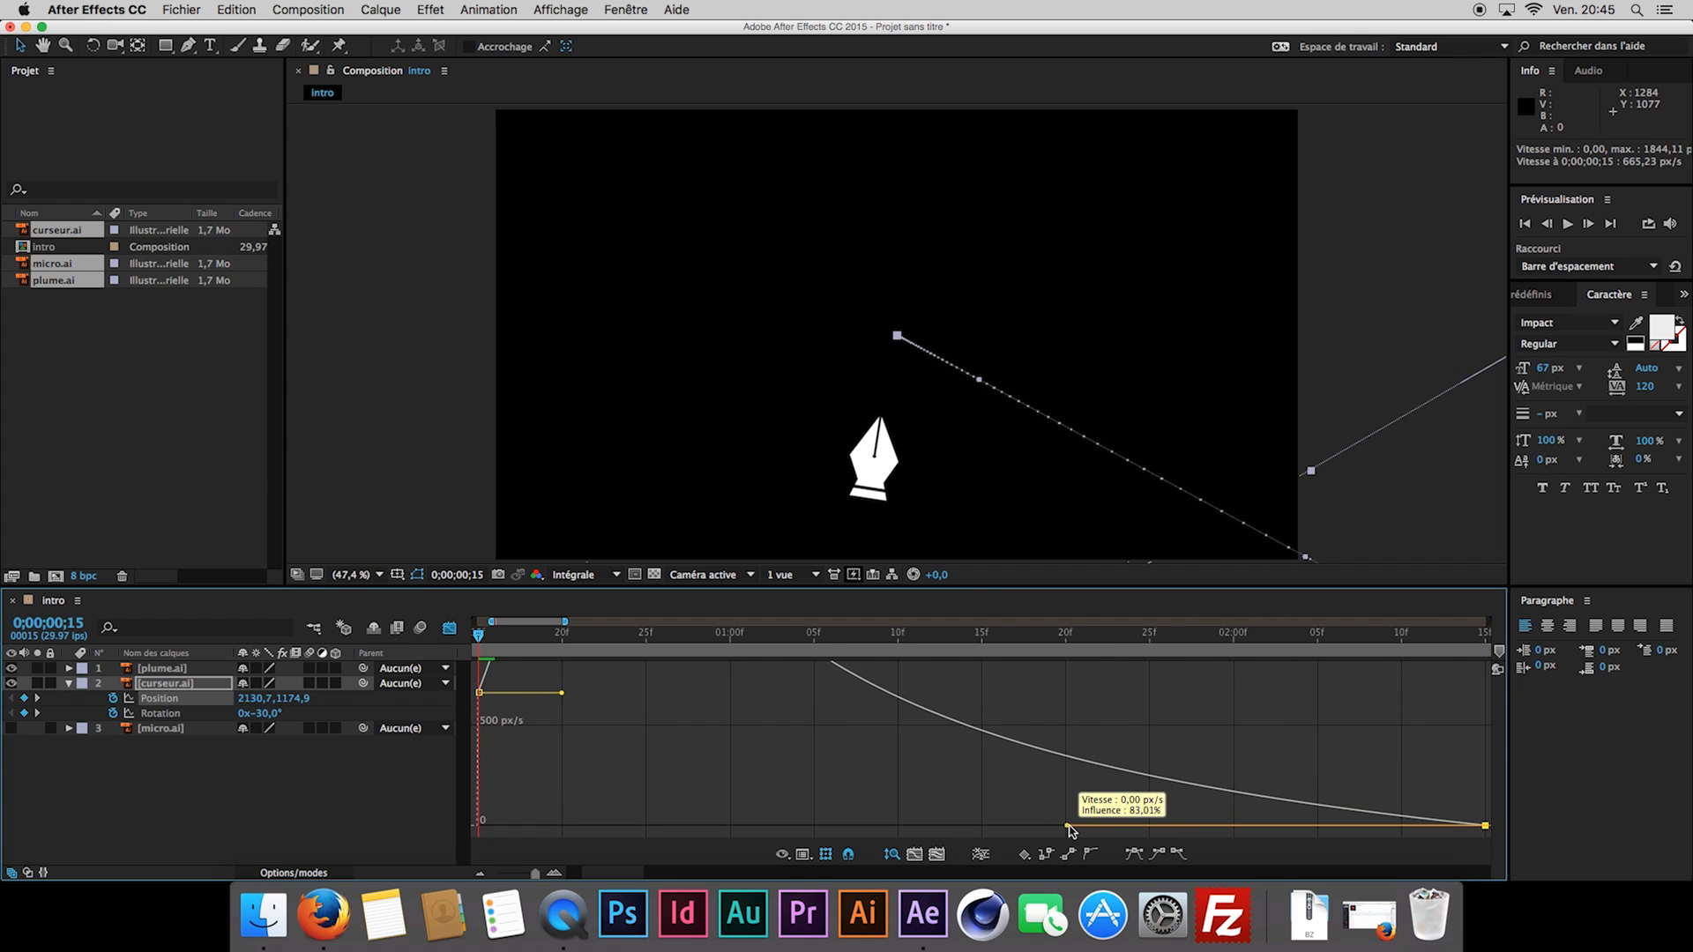
Ease curseur.ai's Rotation into its final keyframe with zero speed and a long incoming handle, and close the graph editor.
{"action": "left_click", "coordinate": [198, 711]}
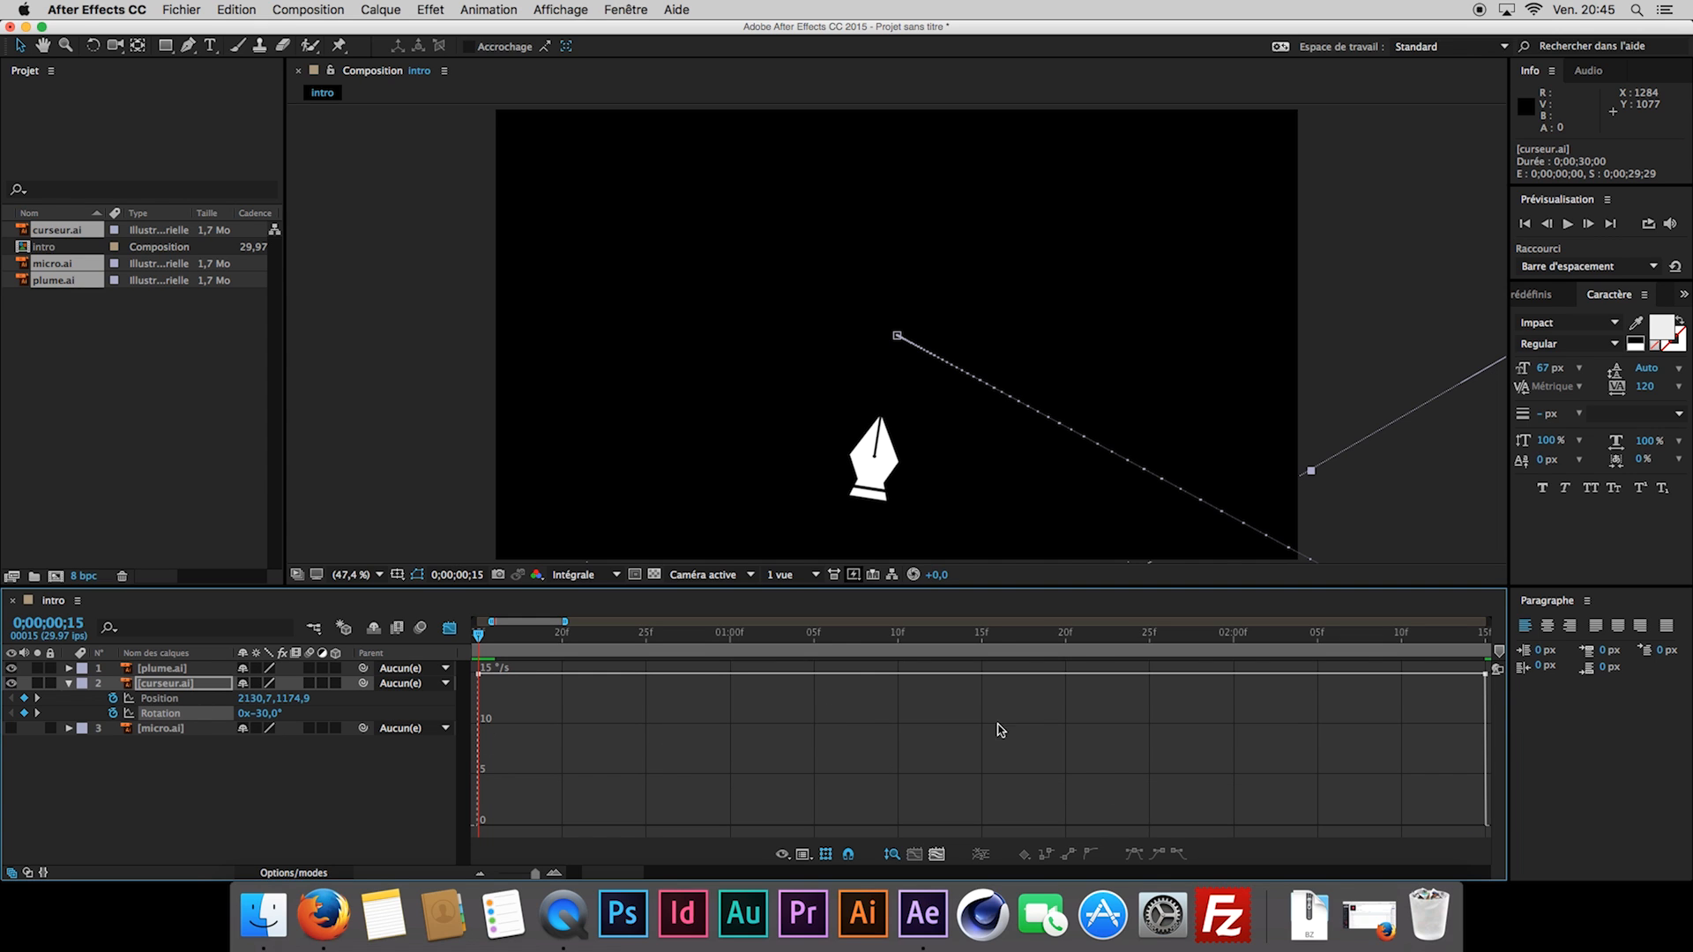
{"action": "left_click_drag", "start_coordinate": [1485, 673], "coordinate": [1067, 826]}
{"action": "left_click", "coordinate": [450, 627]}
{"action": "left_click_drag", "start_coordinate": [535, 874], "coordinate": [499, 873]}
Preview the eased cursor animation from the start of the composition and return the playhead to 0;00;00;15.
{"action": "left_click", "coordinate": [408, 829]}
{"action": "key", "text": "Home"}
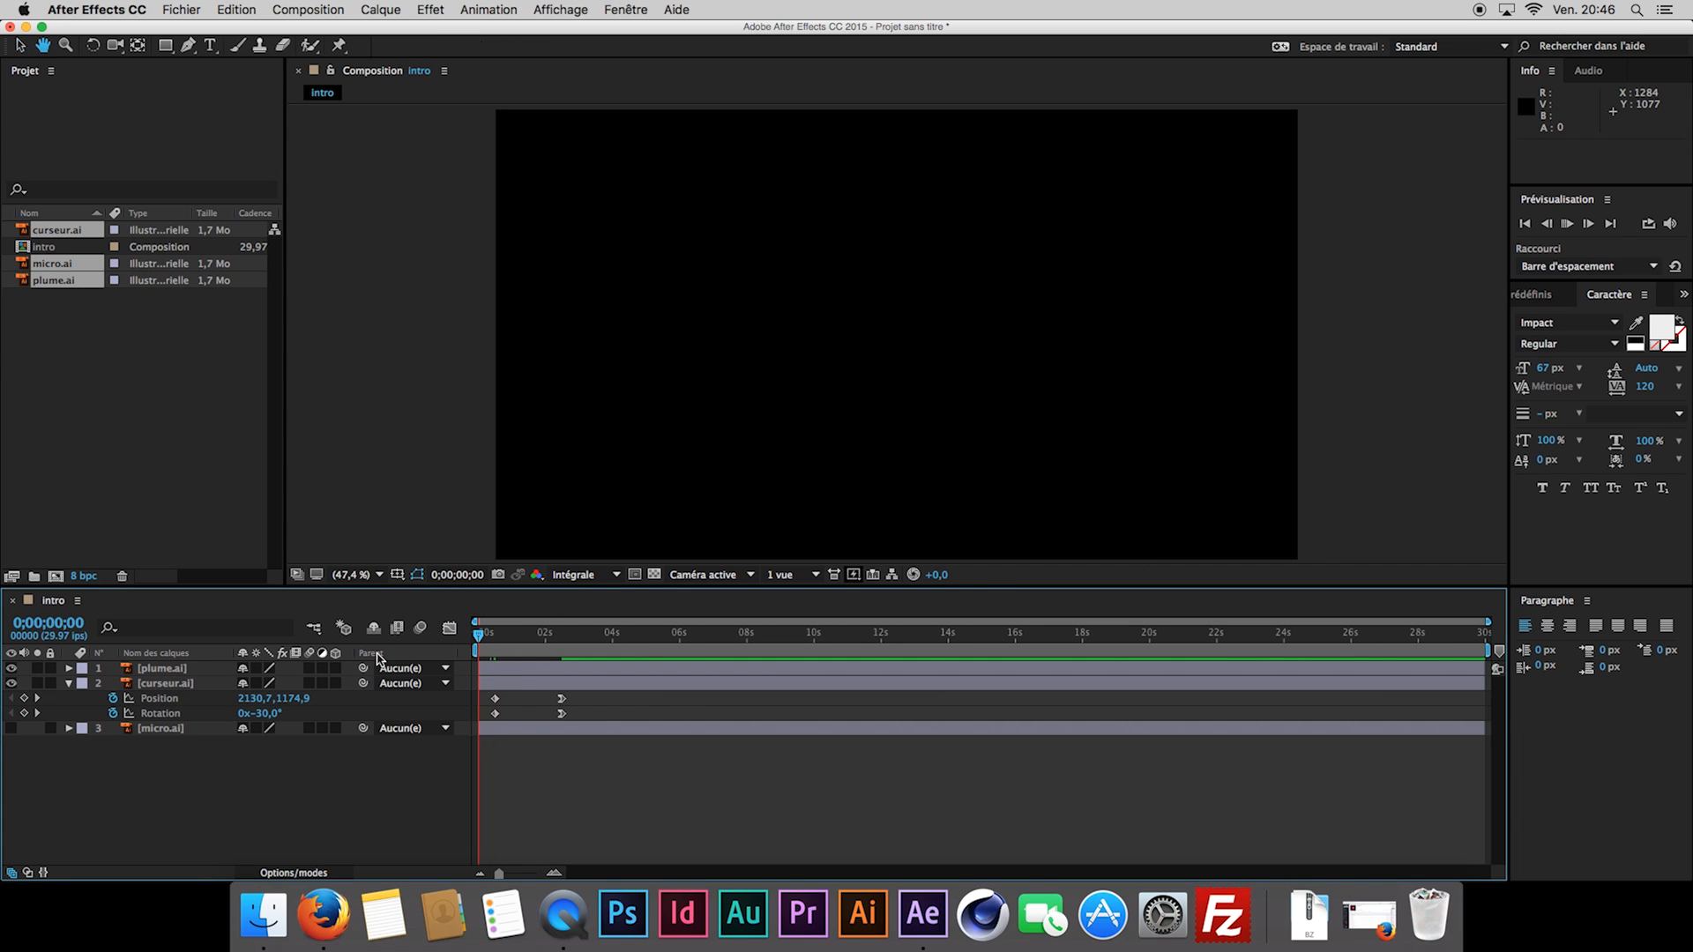
{"action": "key", "text": "space"}
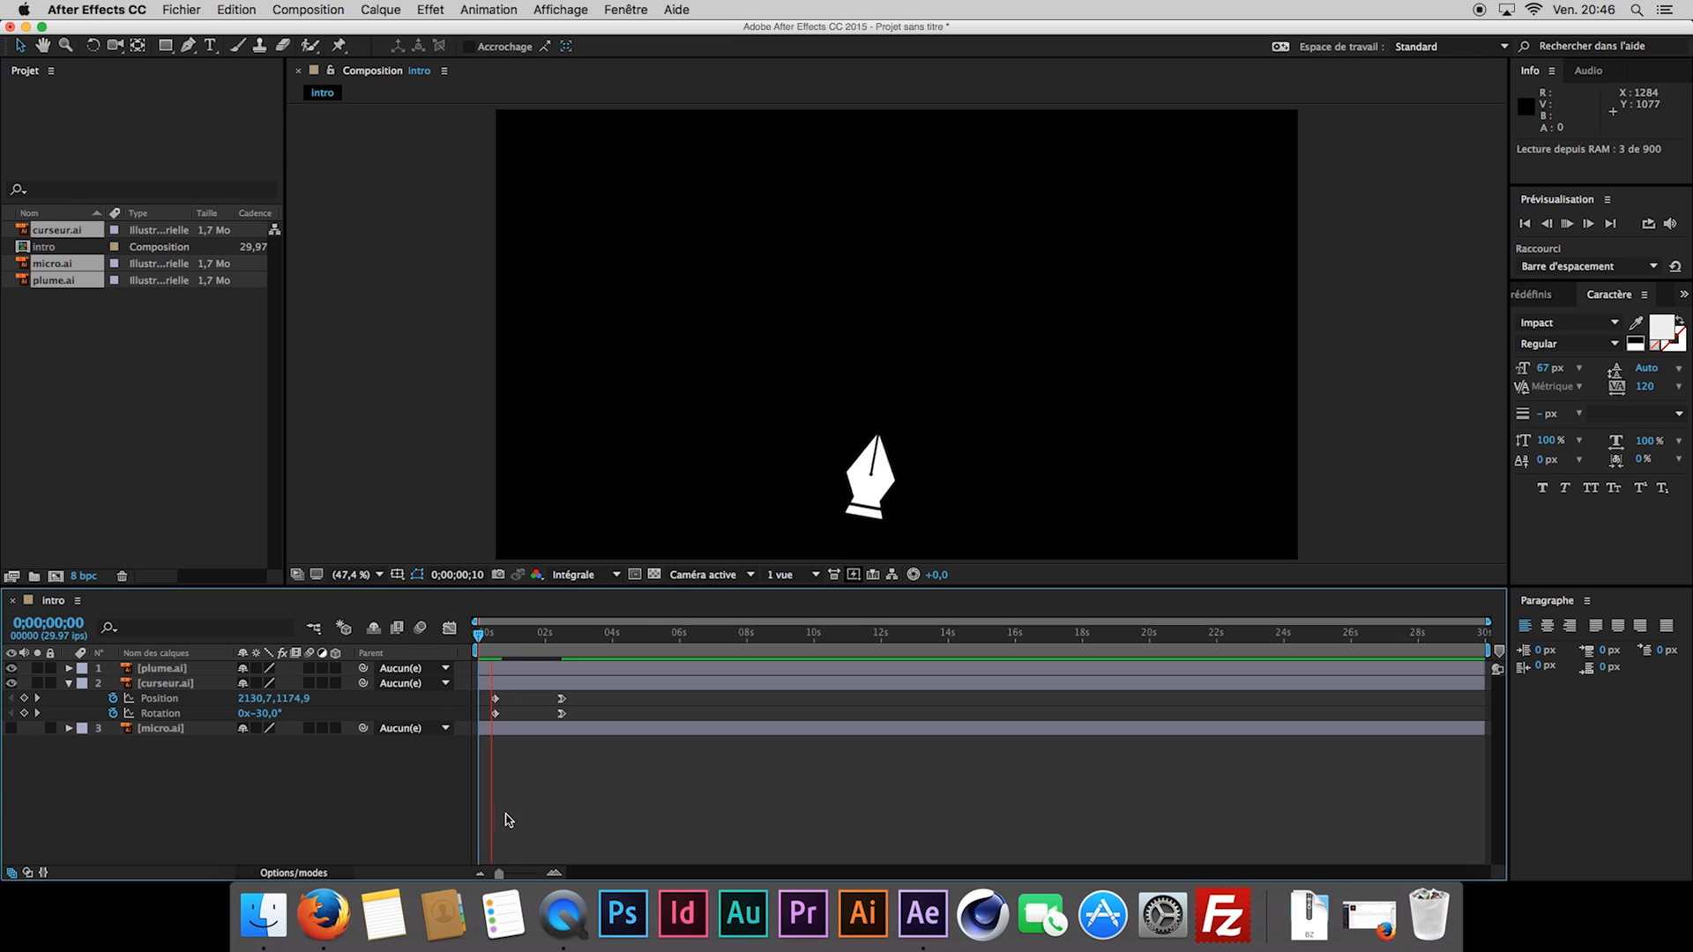
{"action": "left_click", "coordinate": [542, 640]}
{"action": "left_click_drag", "start_coordinate": [541, 640], "coordinate": [496, 659]}
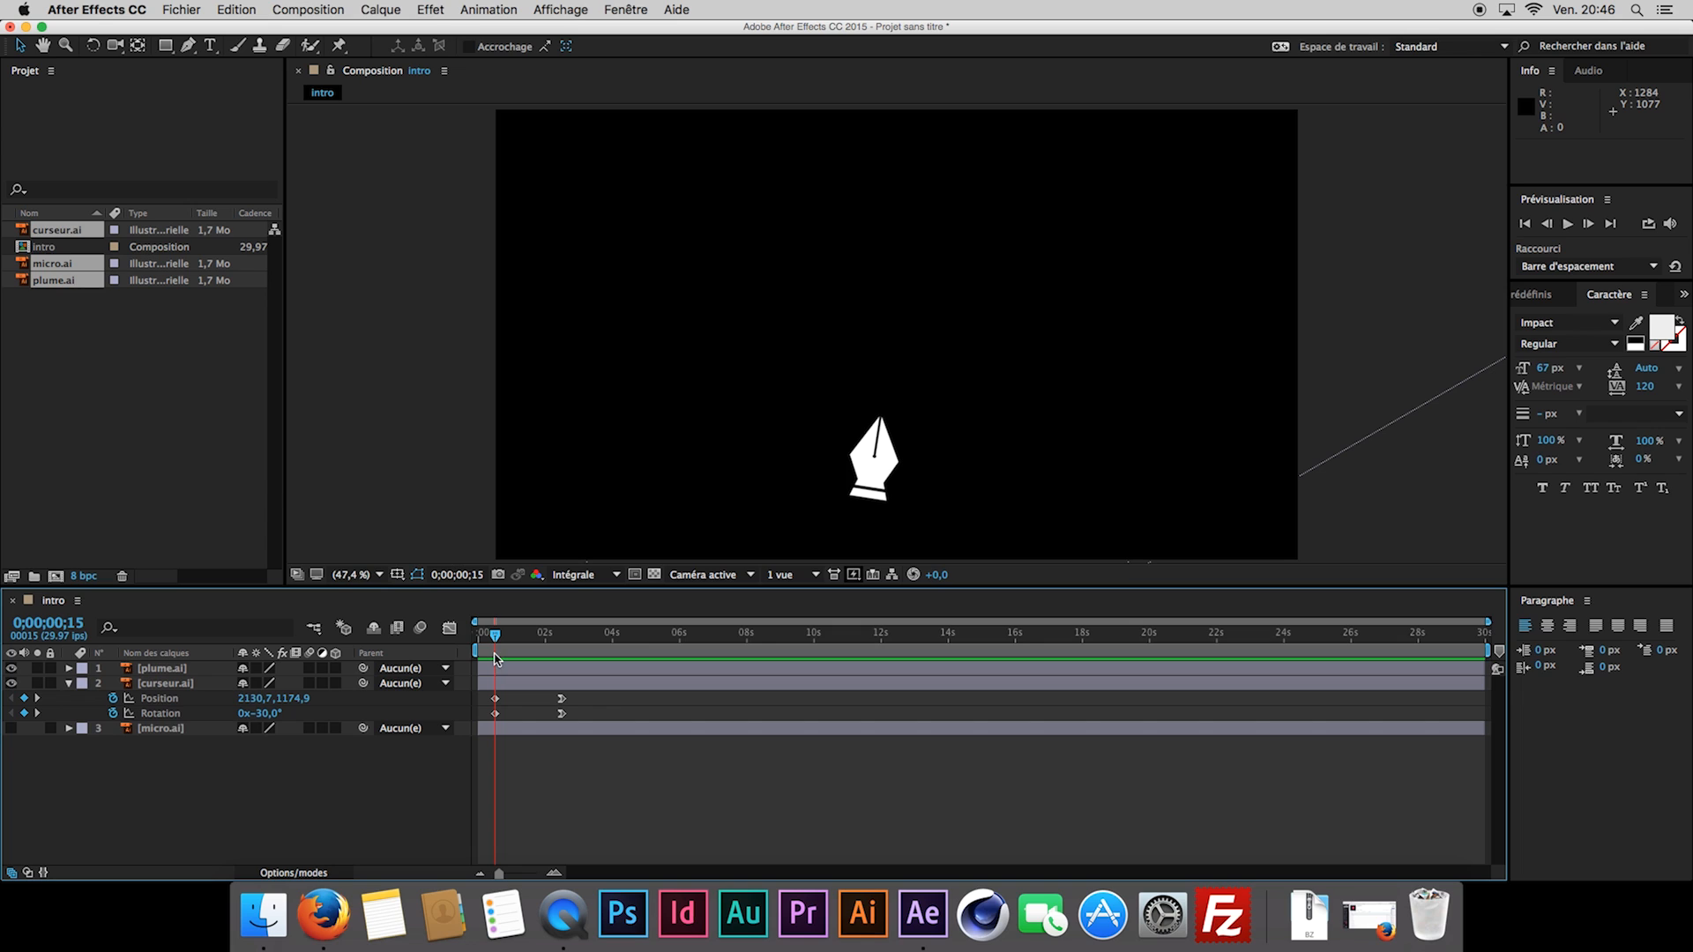
Make the micro.ai layer visible and set its Position and Rotation keyframes at 0;00;02;15.
{"action": "left_click", "coordinate": [145, 732]}
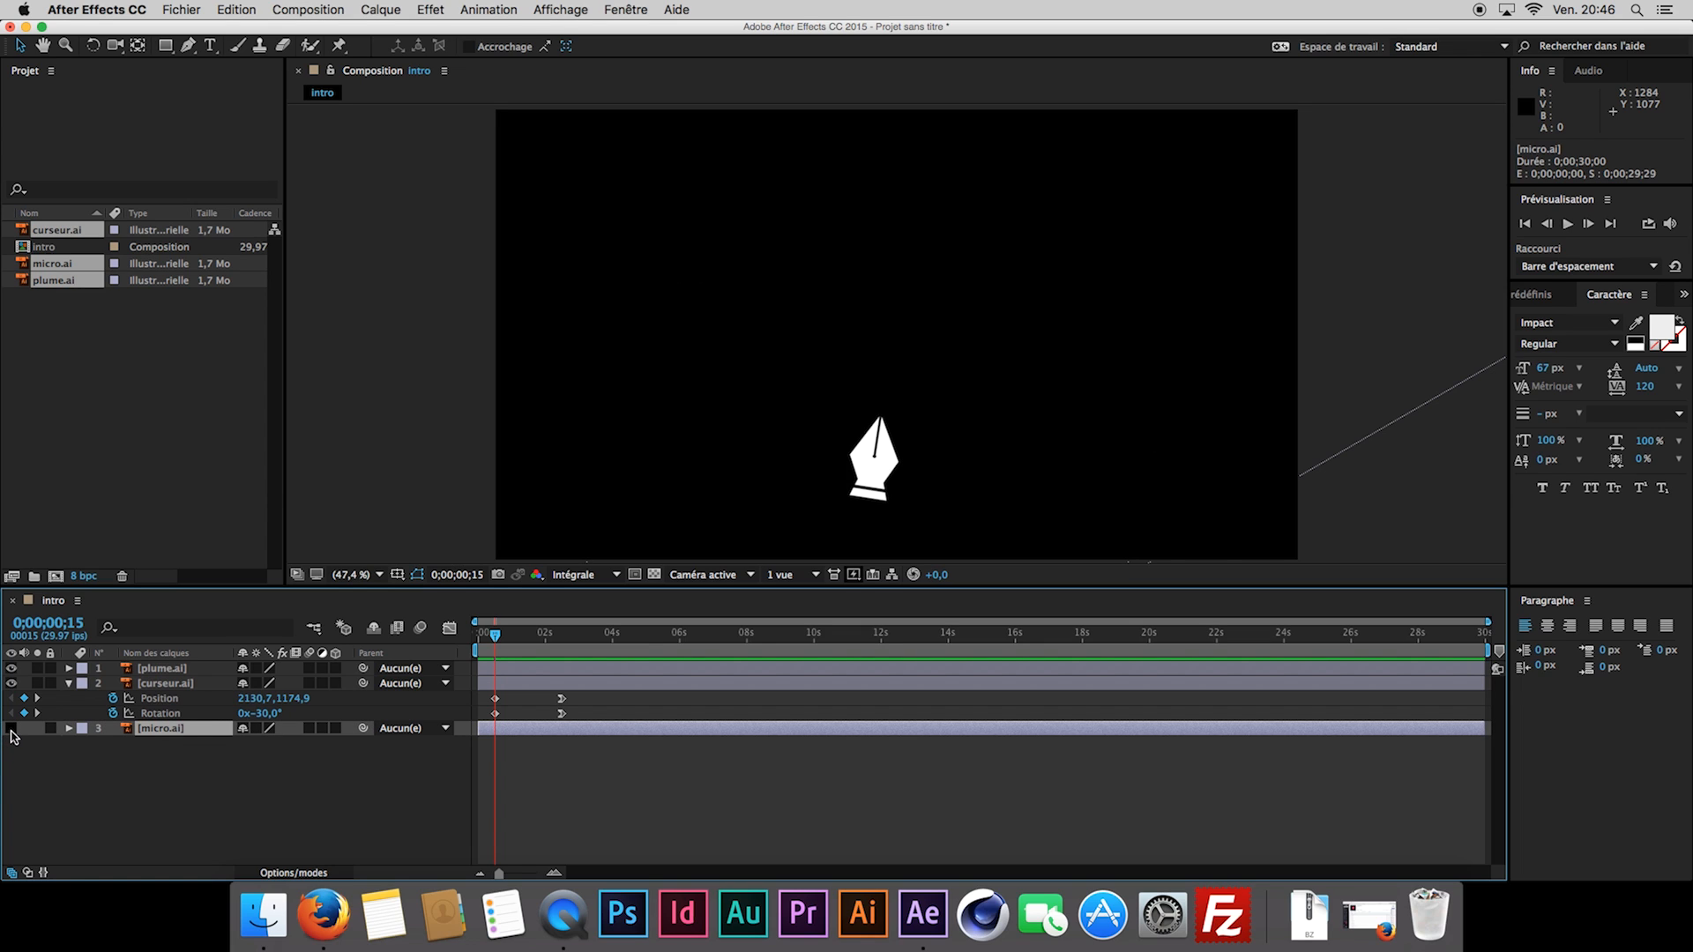
{"action": "left_click", "coordinate": [12, 730]}
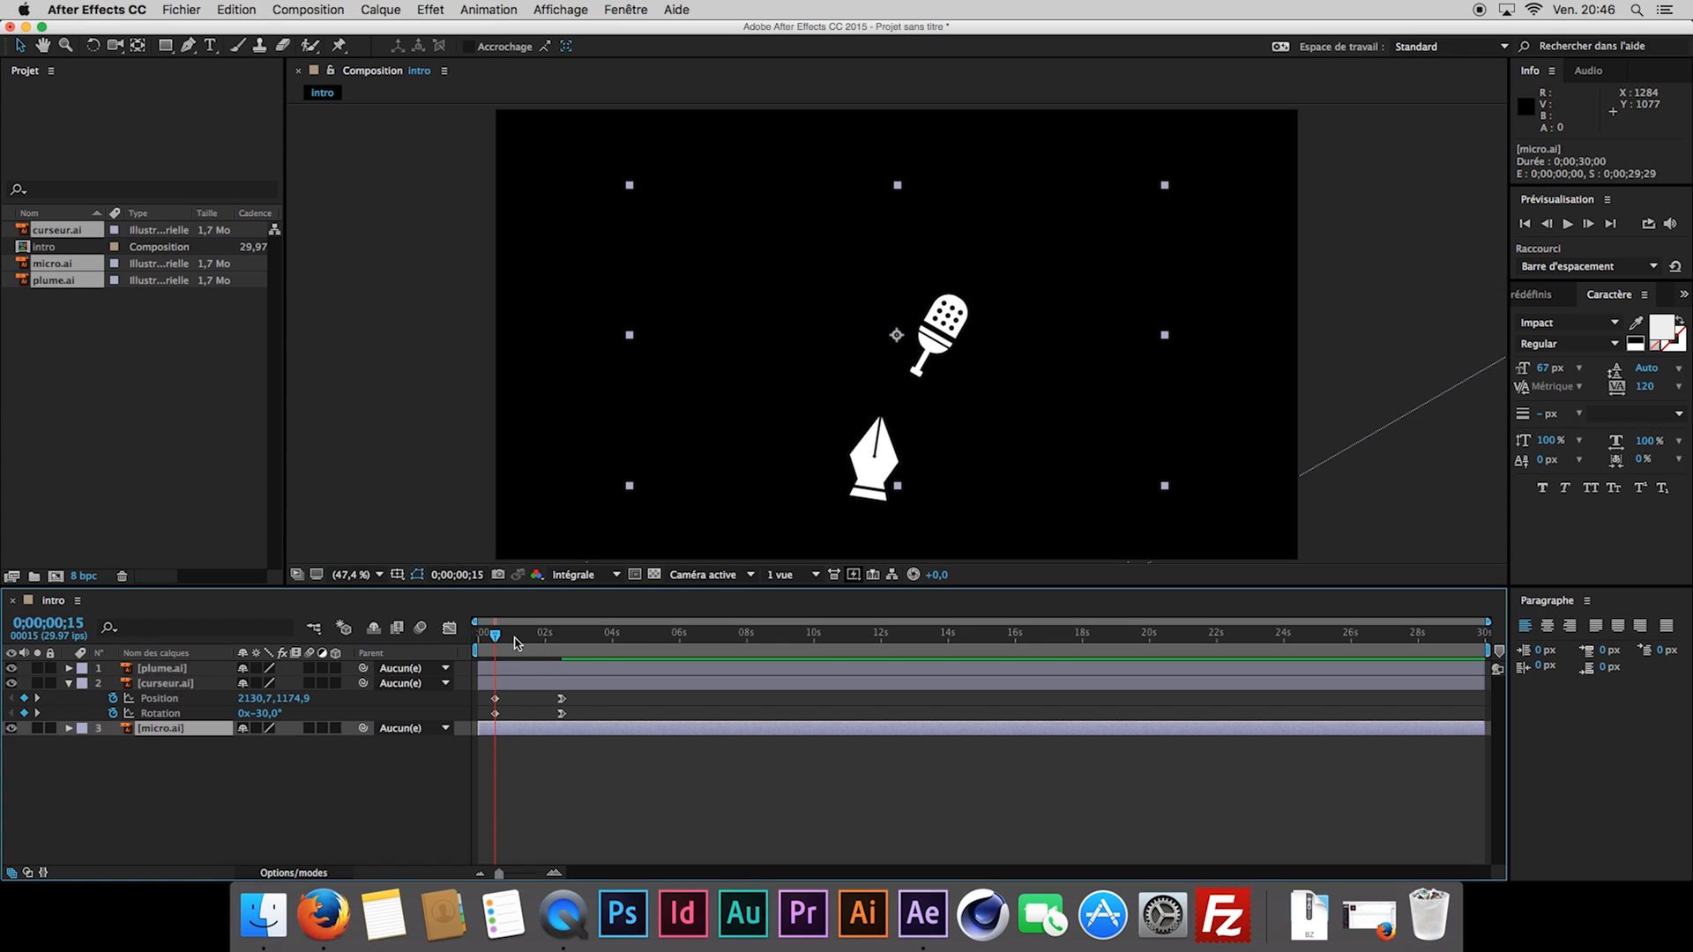
{"action": "left_click", "coordinate": [561, 638]}
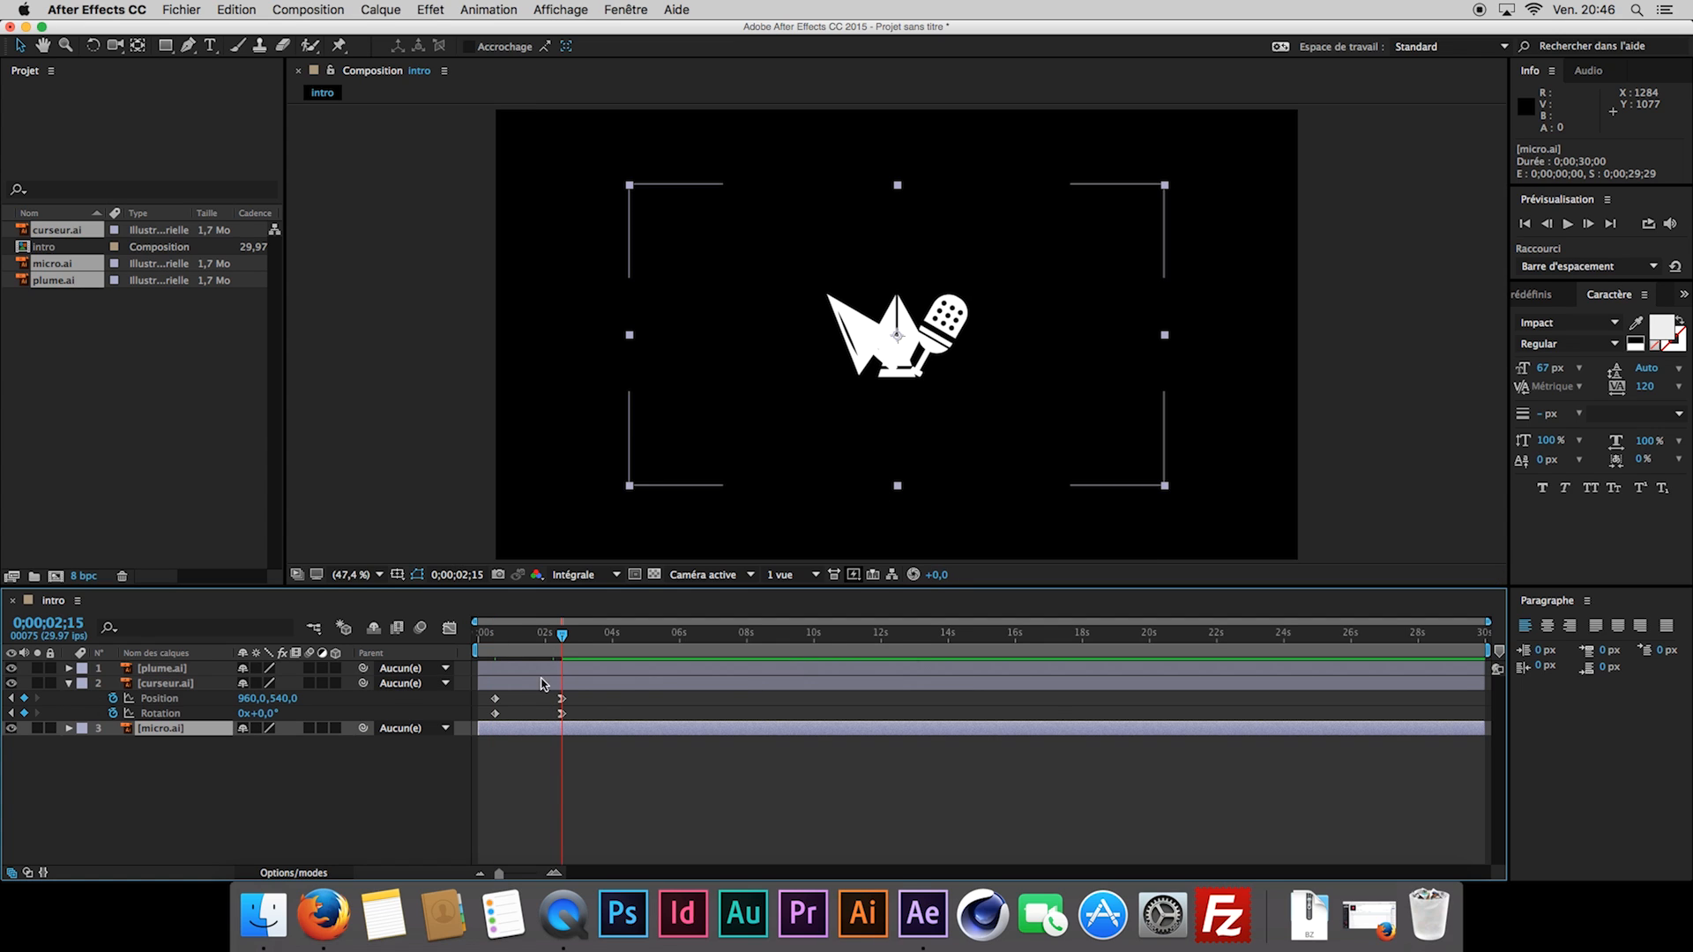
{"action": "key", "text": "alt+shift+p"}
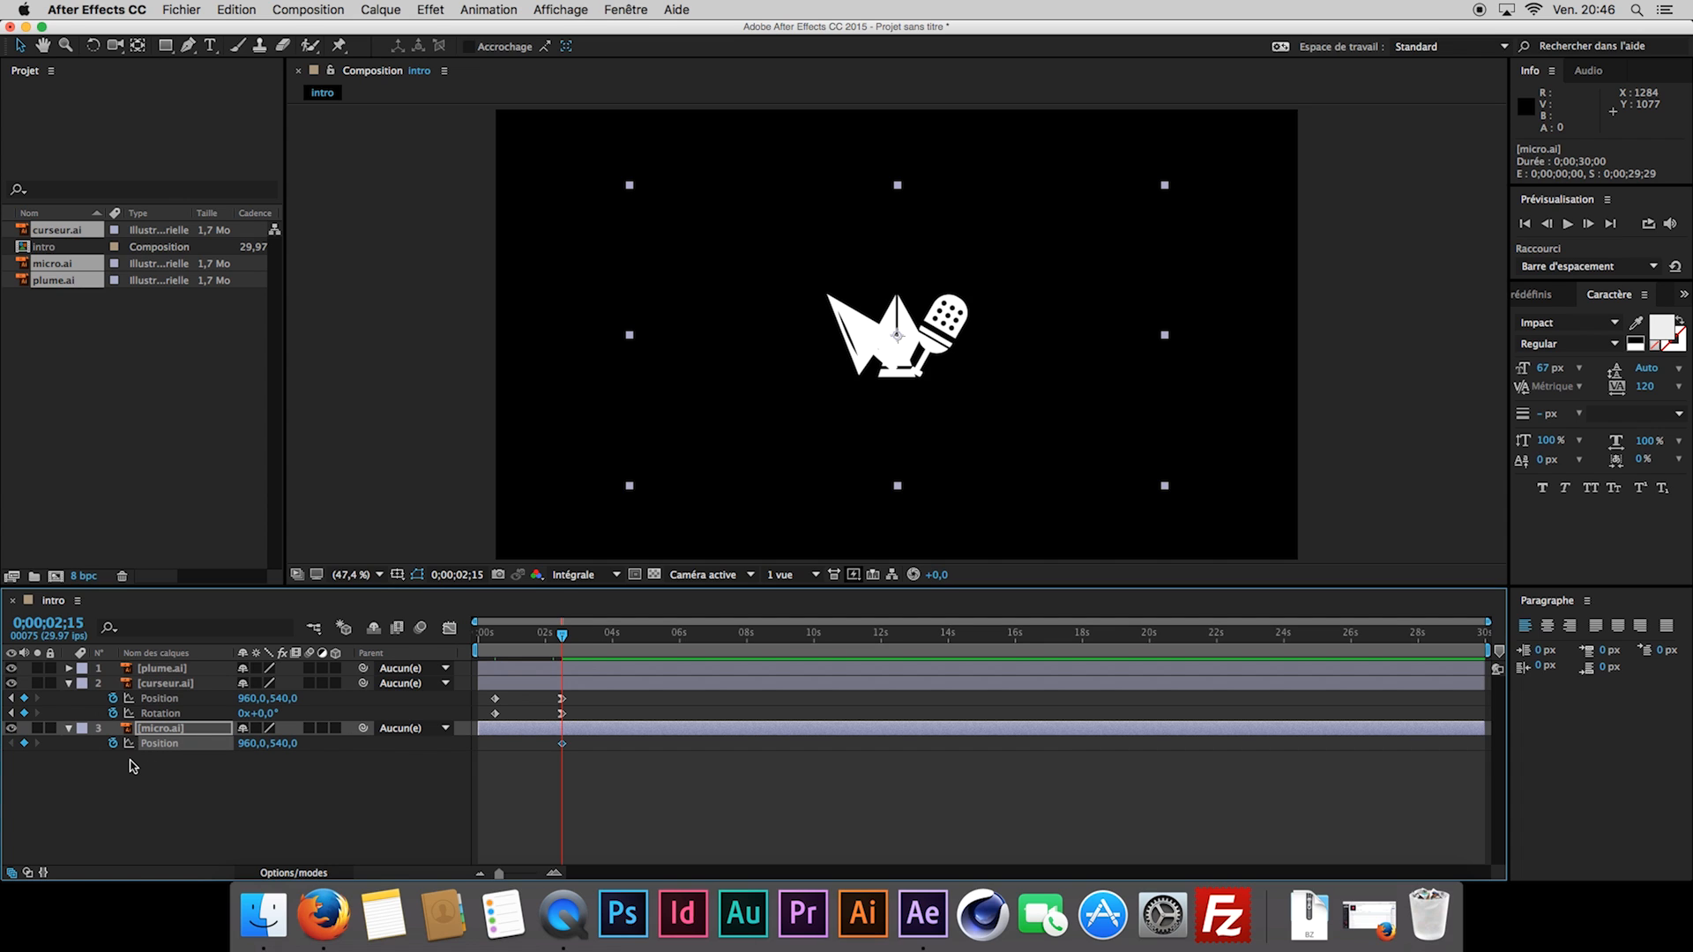
{"action": "key", "text": "alt+shift+r"}
At 0;00;00;15, place micro.ai beyond the frame's lower-left corner at about -175, 1177 and set its Rotation to 30°.
{"action": "left_click", "coordinate": [498, 645]}
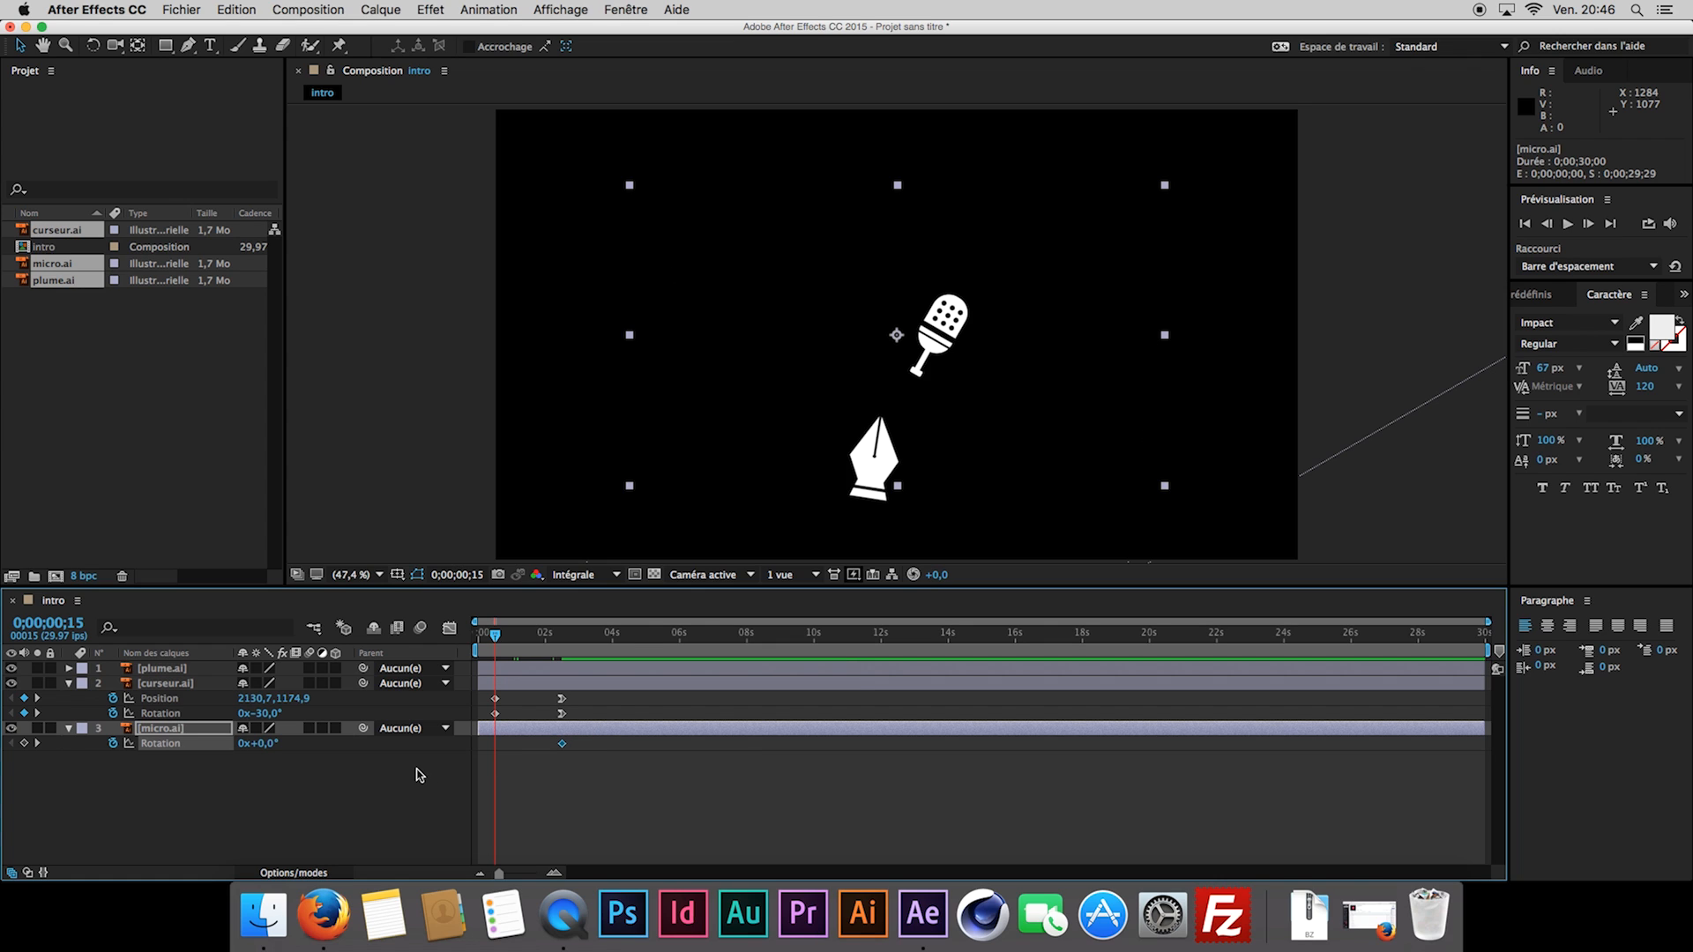
{"action": "left_click", "coordinate": [318, 778]}
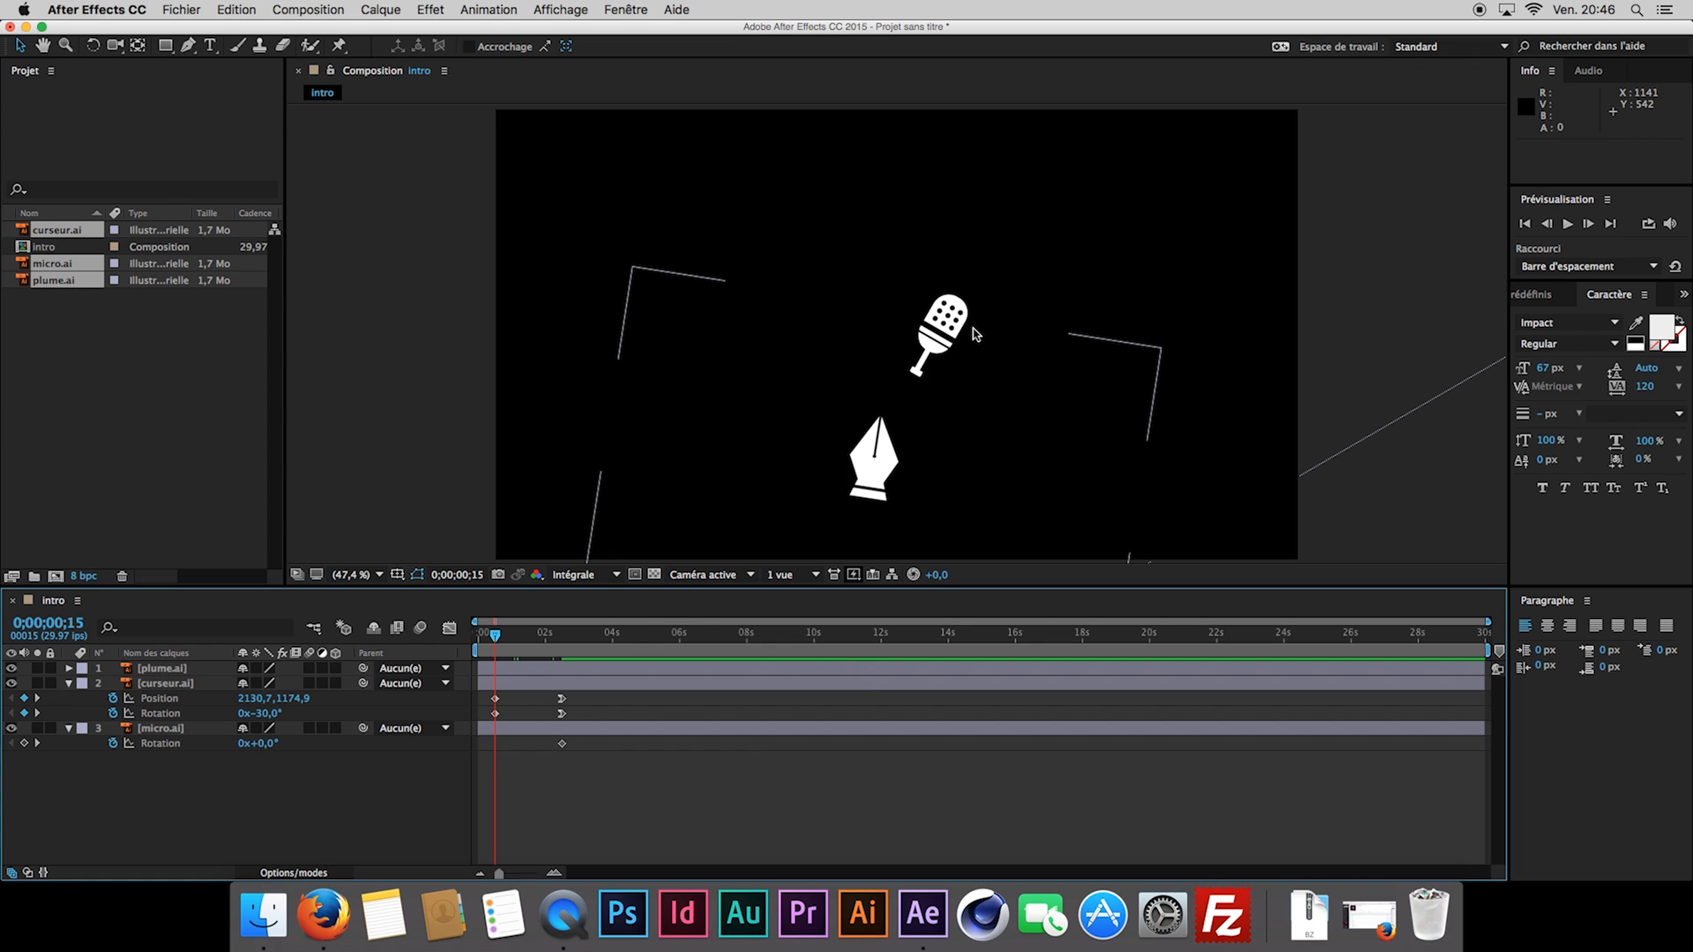
{"action": "left_click_drag", "start_coordinate": [991, 292], "coordinate": [500, 569]}
{"action": "left_click_drag", "start_coordinate": [273, 751], "coordinate": [295, 745]}
{"action": "left_click", "coordinate": [308, 769]}
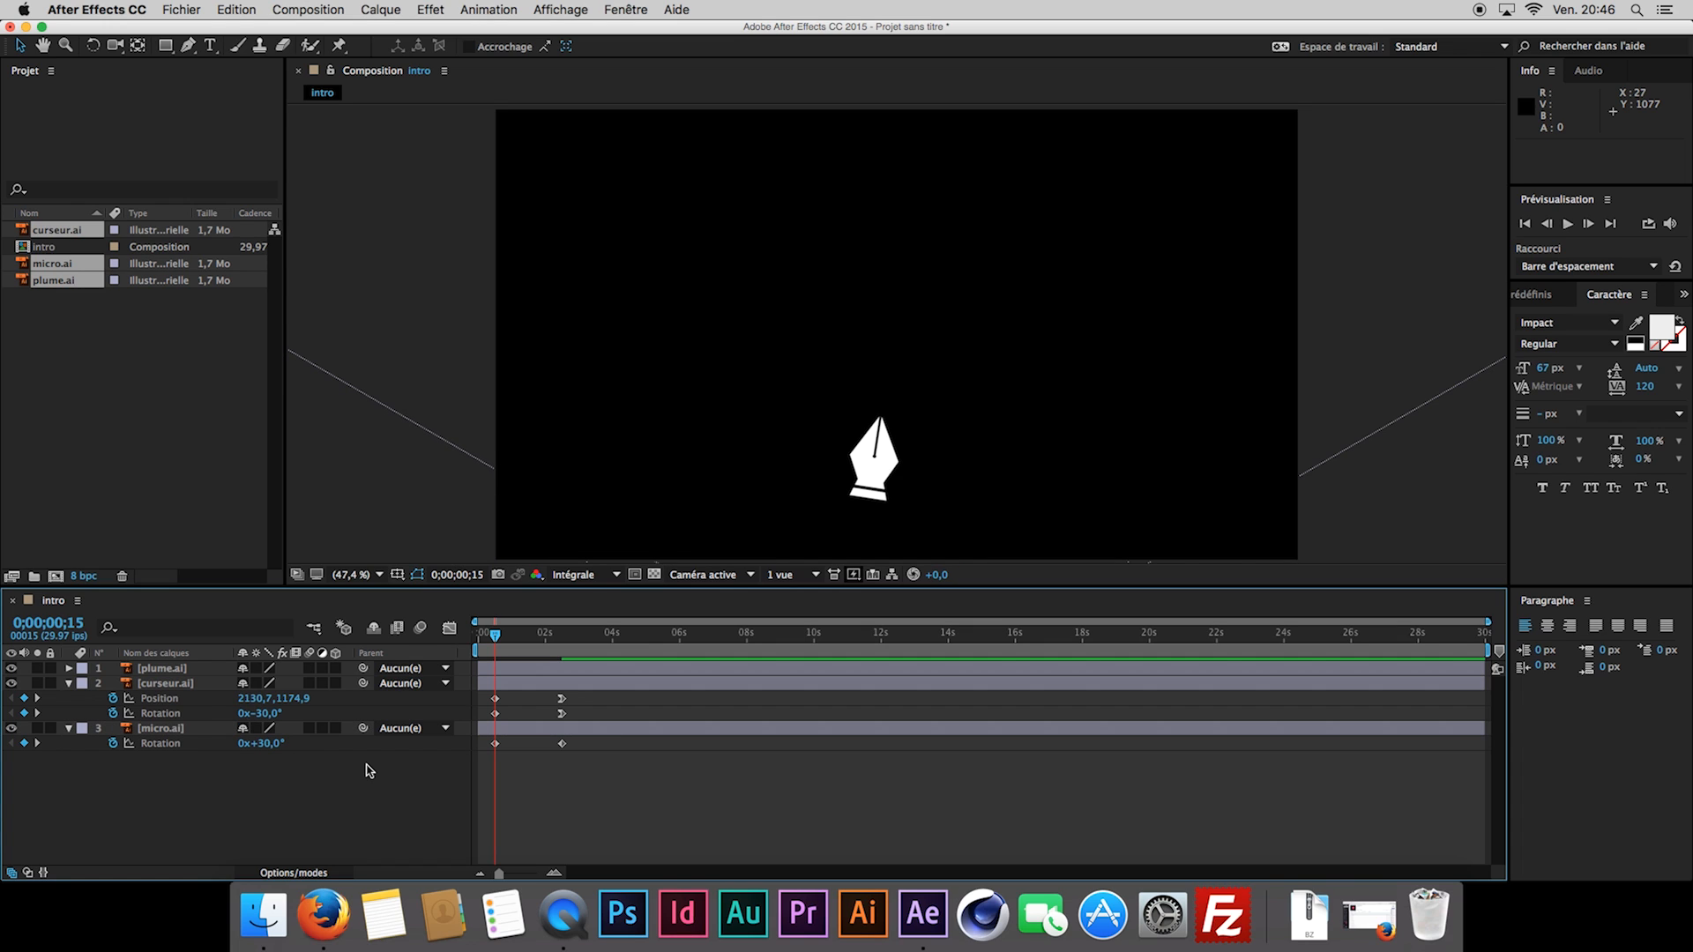
Reveal micro.ai's Position and ease it into its 0;00;02;15 keyframe with zero speed and a long incoming handle.
{"action": "left_click", "coordinate": [192, 732]}
{"action": "key", "text": "shift+p"}
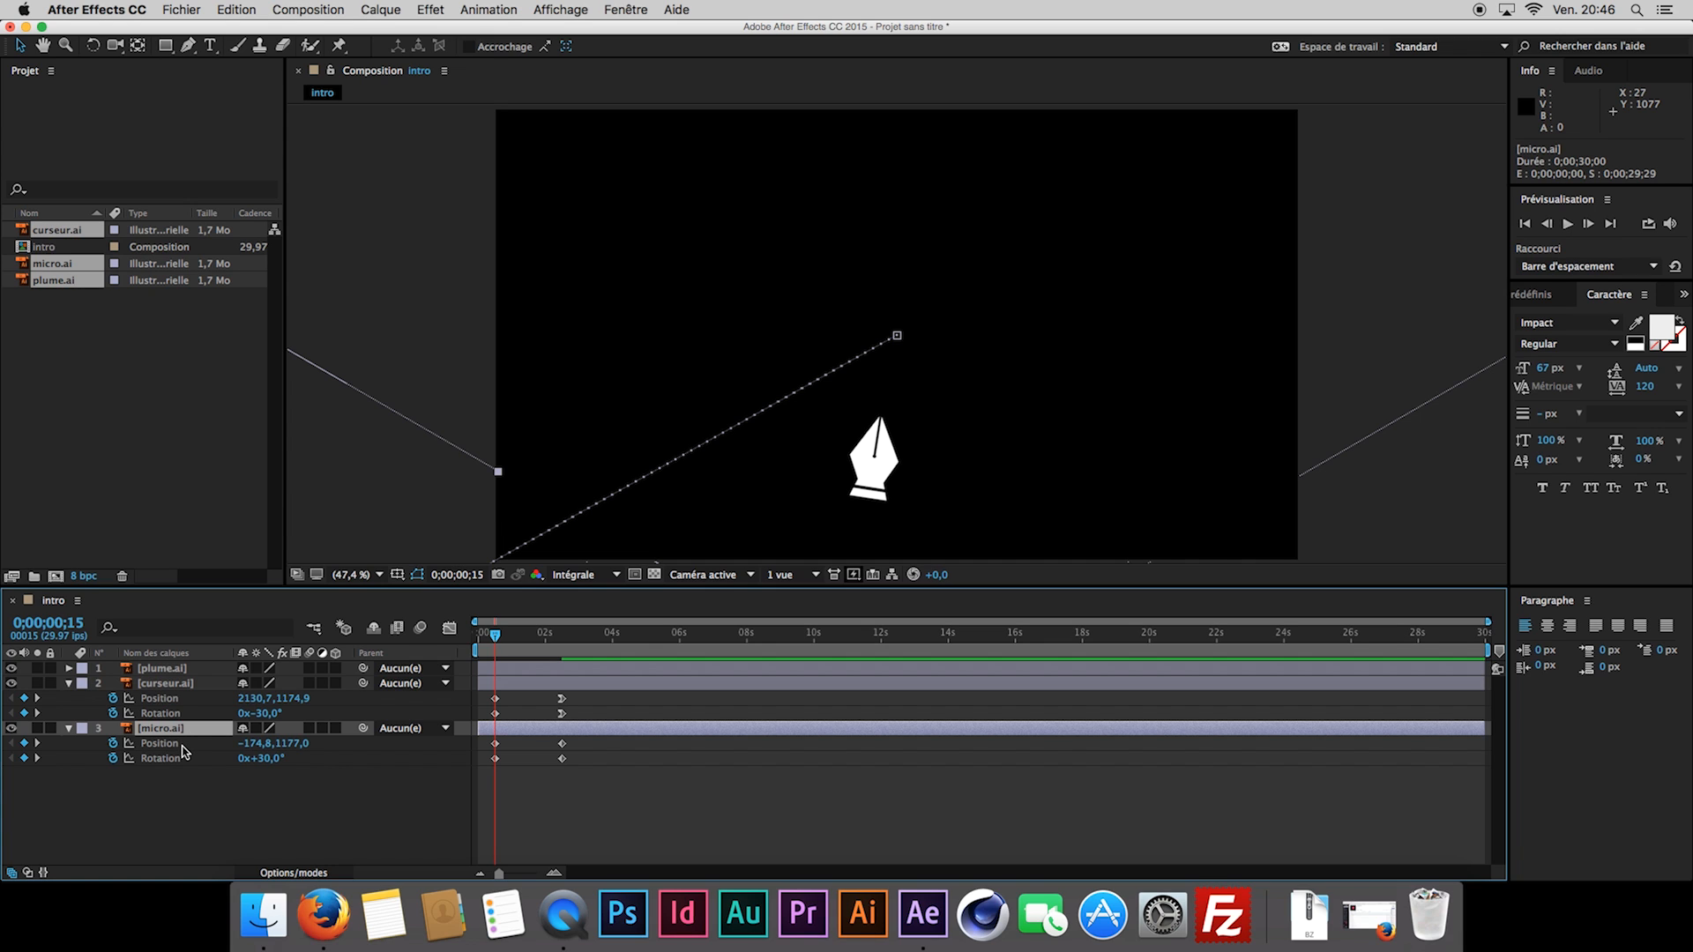
{"action": "left_click", "coordinate": [177, 744]}
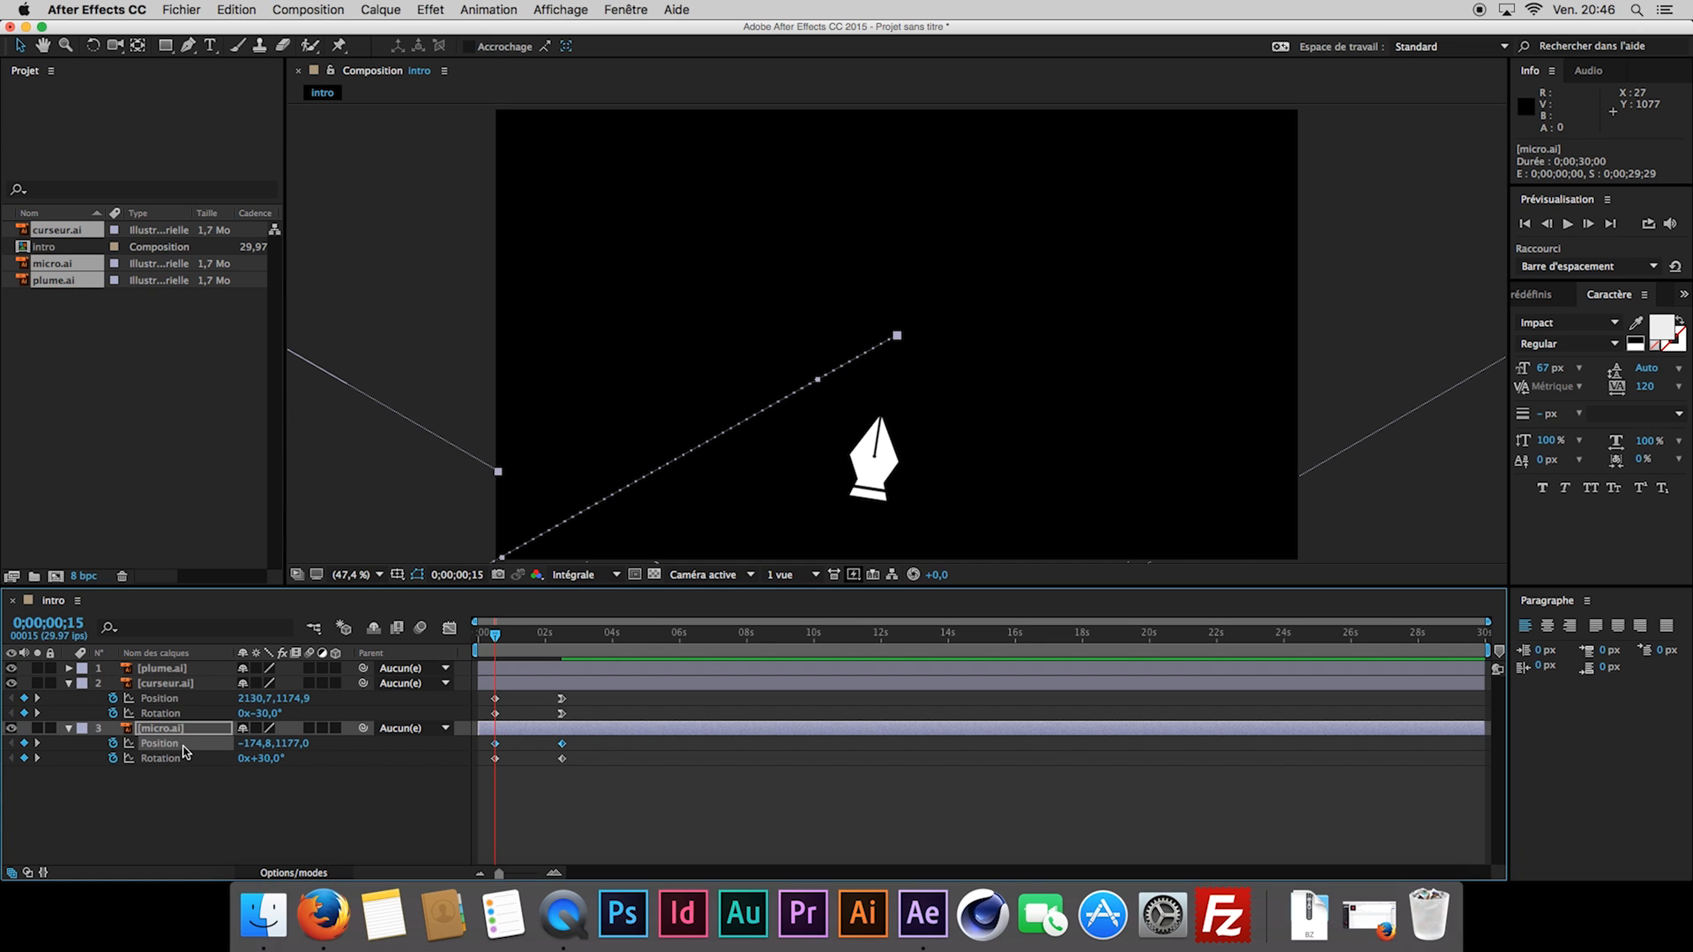
{"action": "left_click", "coordinate": [449, 628]}
{"action": "left_click", "coordinate": [940, 853]}
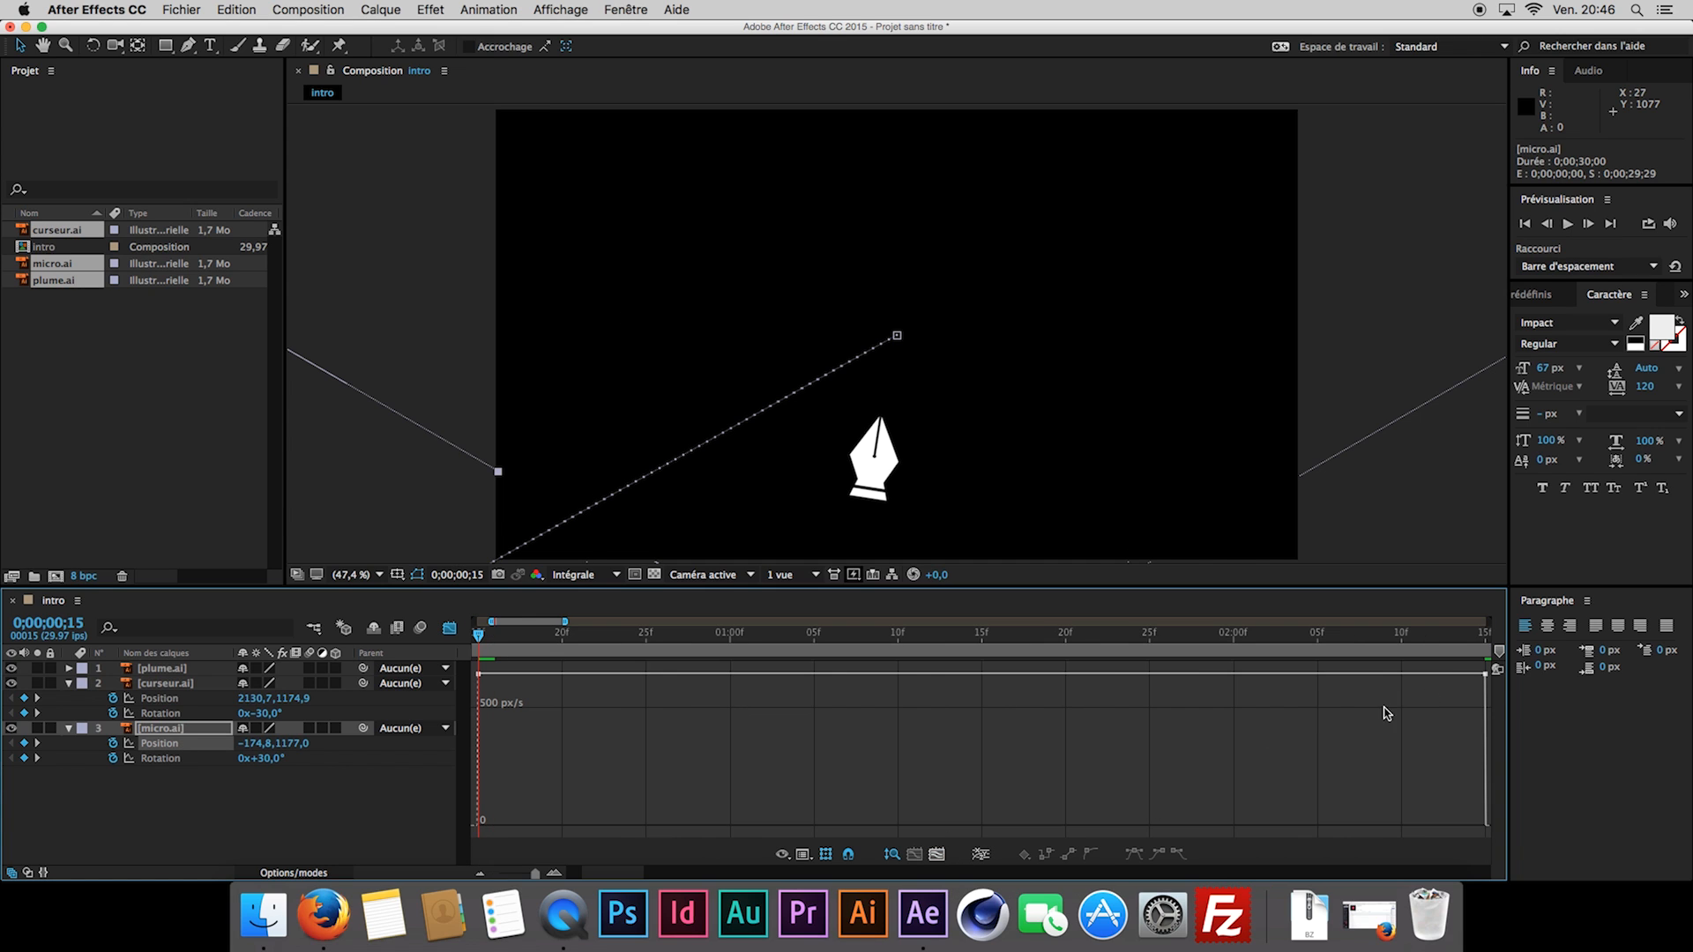
{"action": "left_click_drag", "start_coordinate": [1485, 674], "coordinate": [1064, 829]}
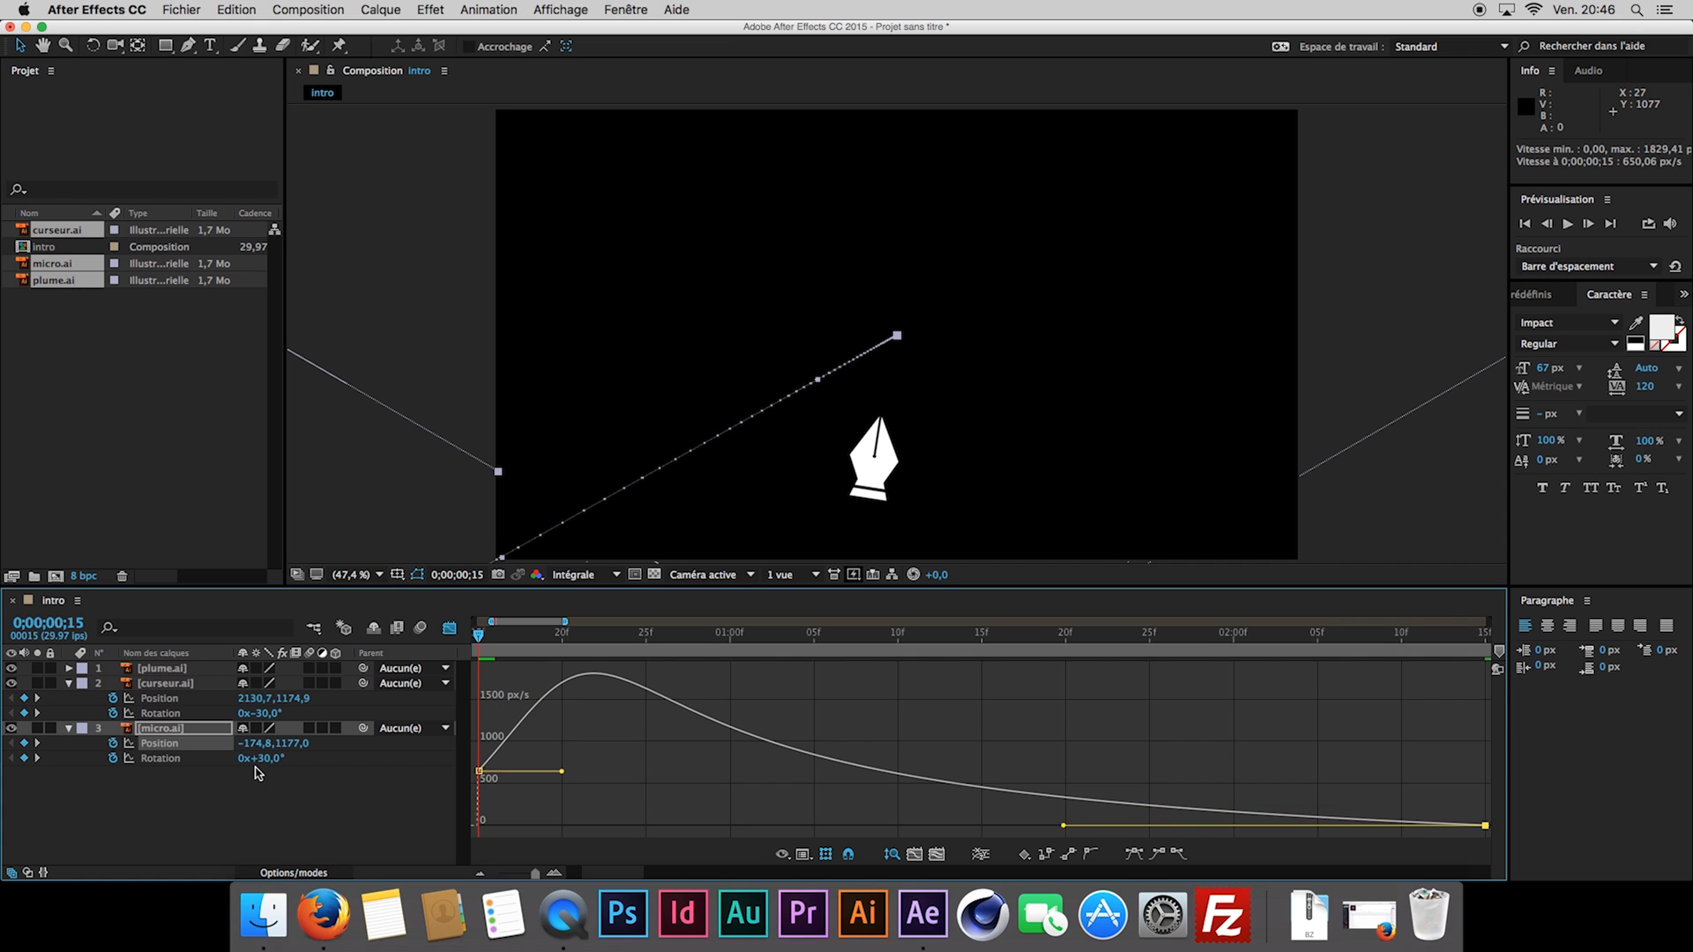
Ease micro.ai's Rotation into its final keyframe with zero speed and a long incoming handle, and close the graph editor.
{"action": "left_click", "coordinate": [190, 760]}
{"action": "left_click_drag", "start_coordinate": [1486, 829], "coordinate": [1064, 674]}
{"action": "left_click", "coordinate": [448, 632]}
{"action": "left_click_drag", "start_coordinate": [534, 873], "coordinate": [415, 861]}
Preview the combined animation and examine up close how the nib, cursor and microphone overlap at 0;00;01;18.
{"action": "left_click", "coordinate": [390, 820]}
{"action": "key", "text": "space"}
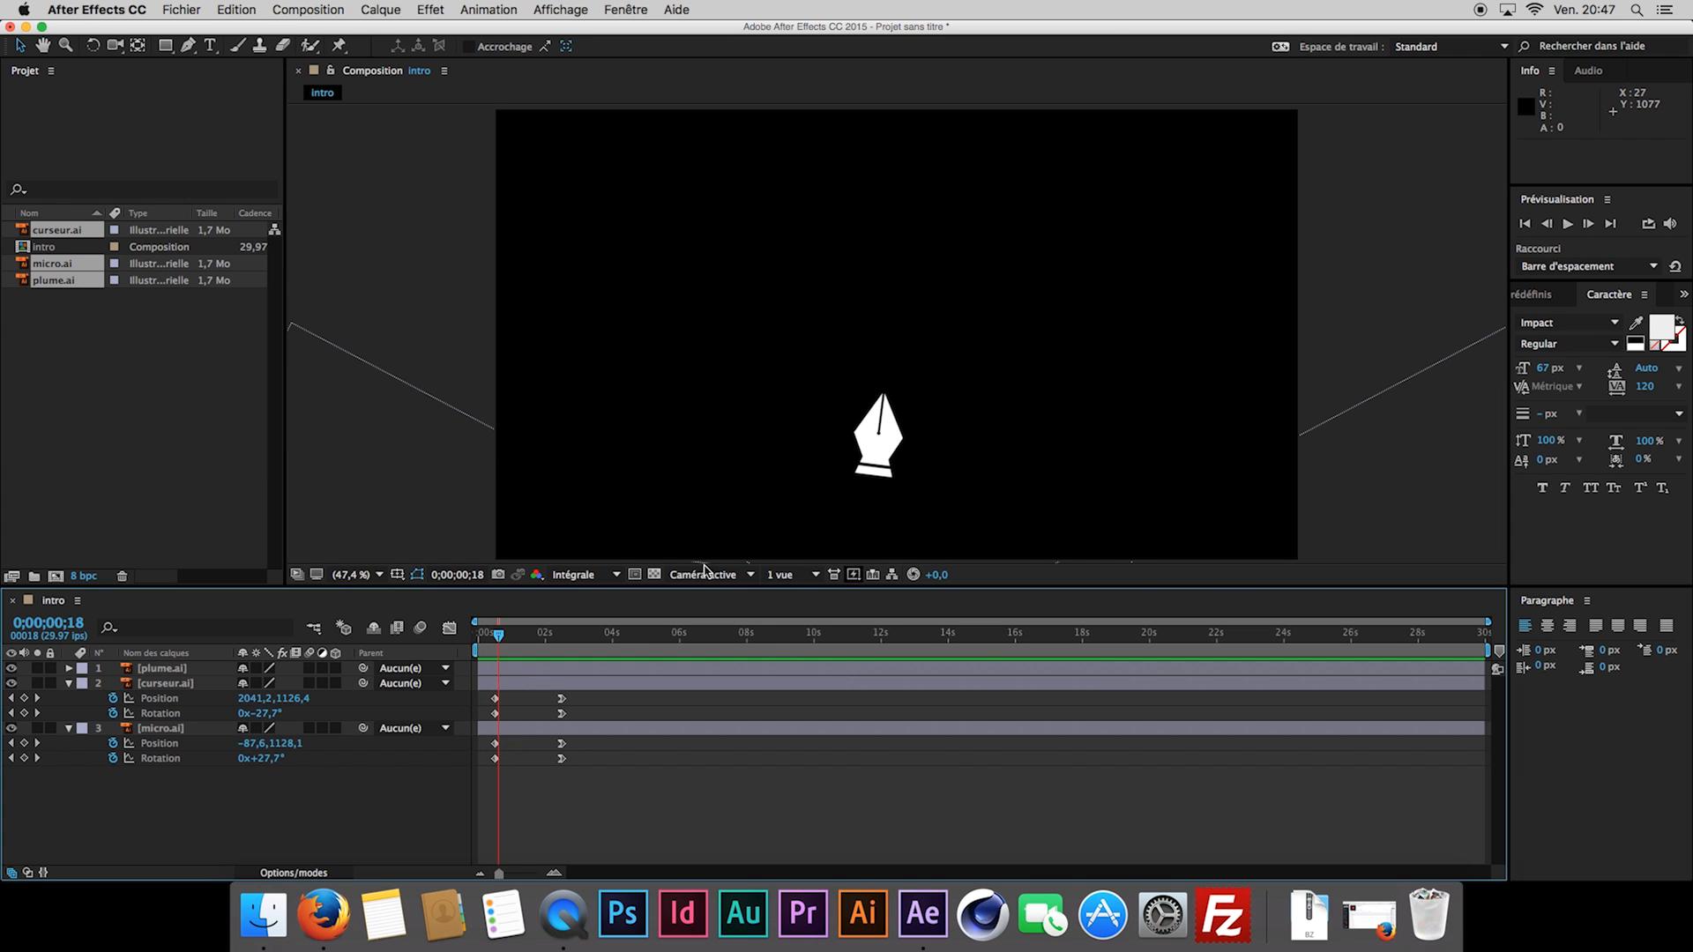
{"action": "left_click", "coordinate": [524, 634]}
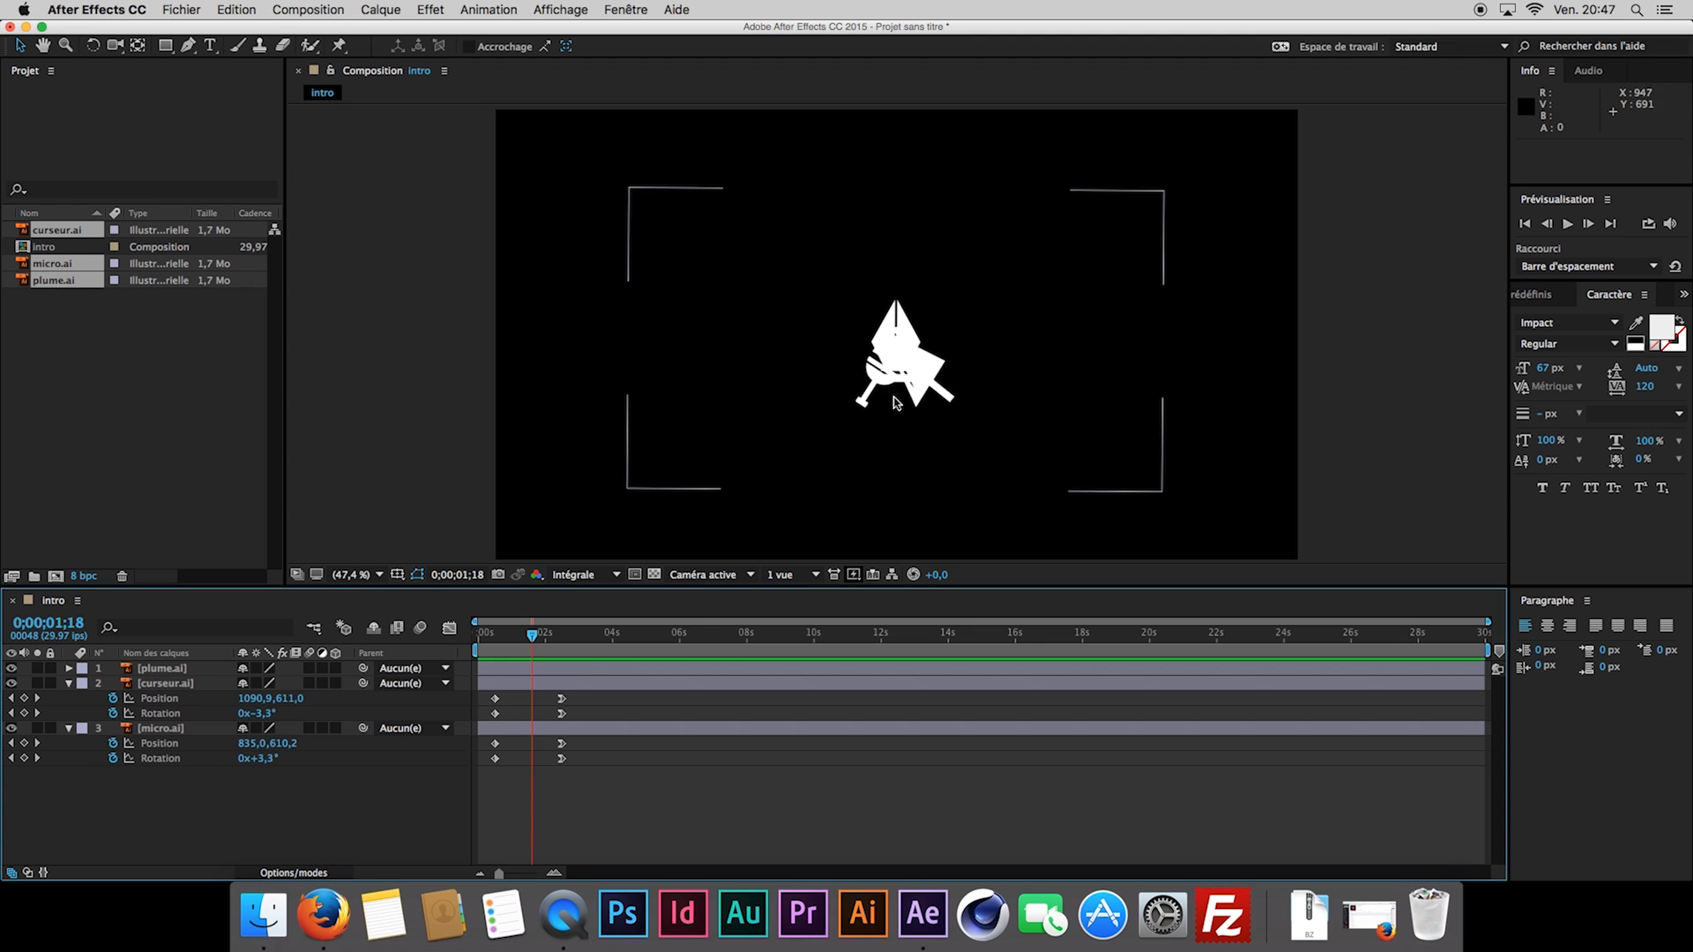
{"action": "scroll", "coordinate": [894, 399], "scroll_direction": "up", "scroll_amount": 3}
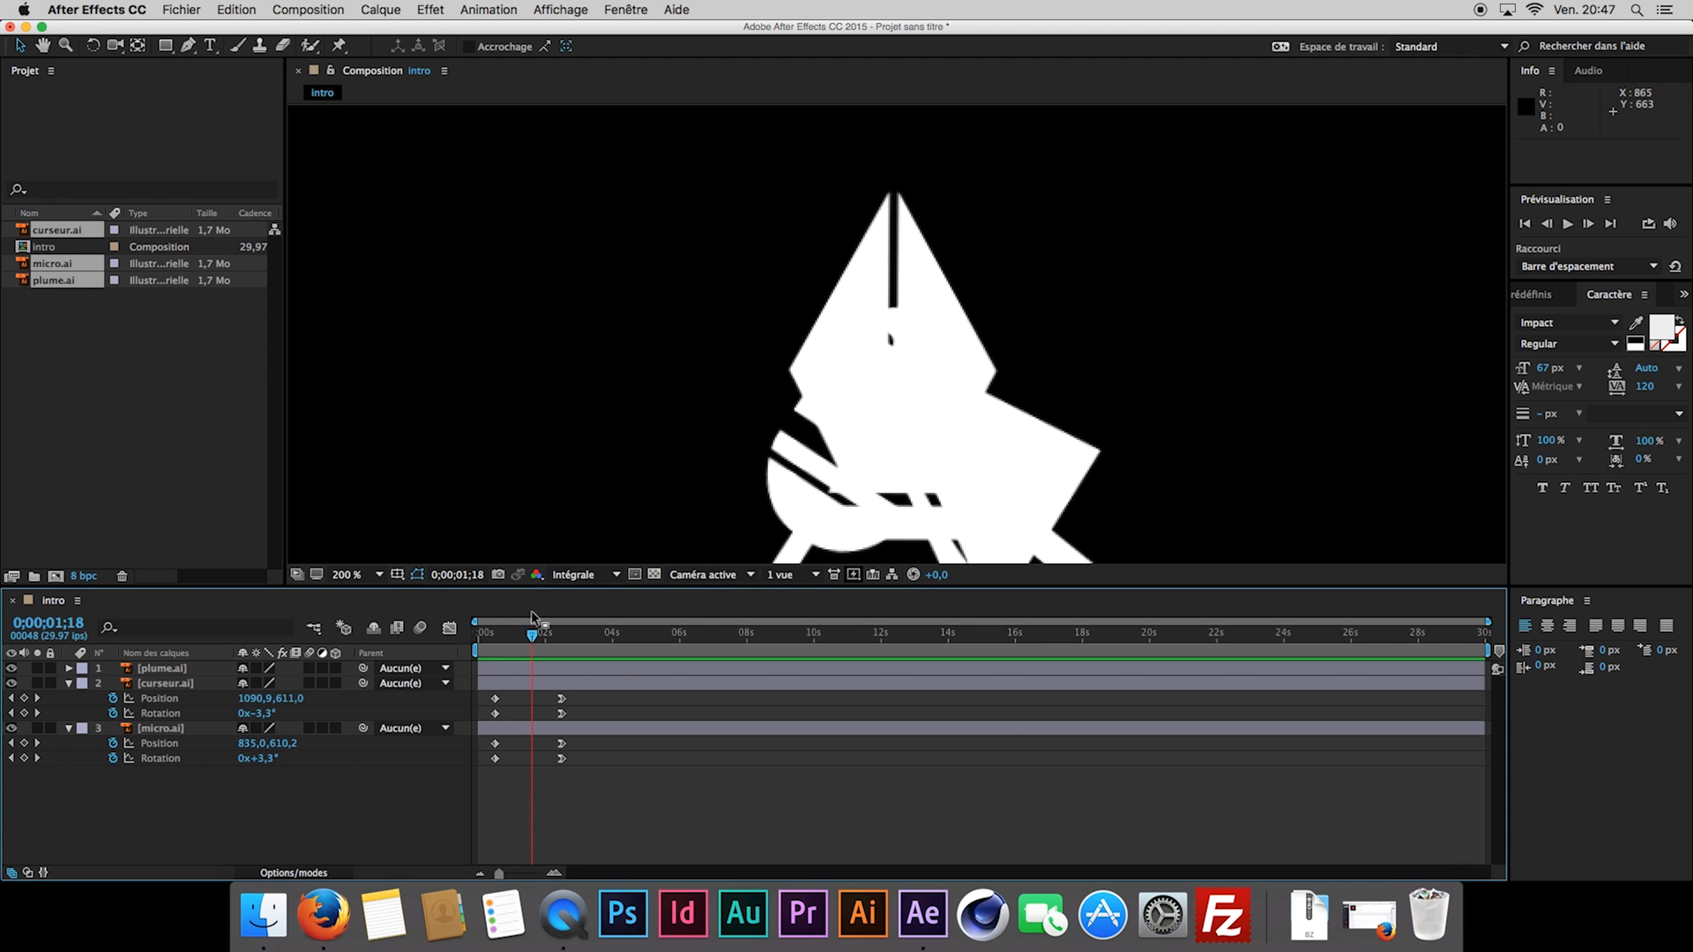
{"action": "left_click_drag", "start_coordinate": [531, 633], "coordinate": [477, 633]}
{"action": "left_click", "coordinate": [379, 574]}
{"action": "left_click", "coordinate": [362, 589]}
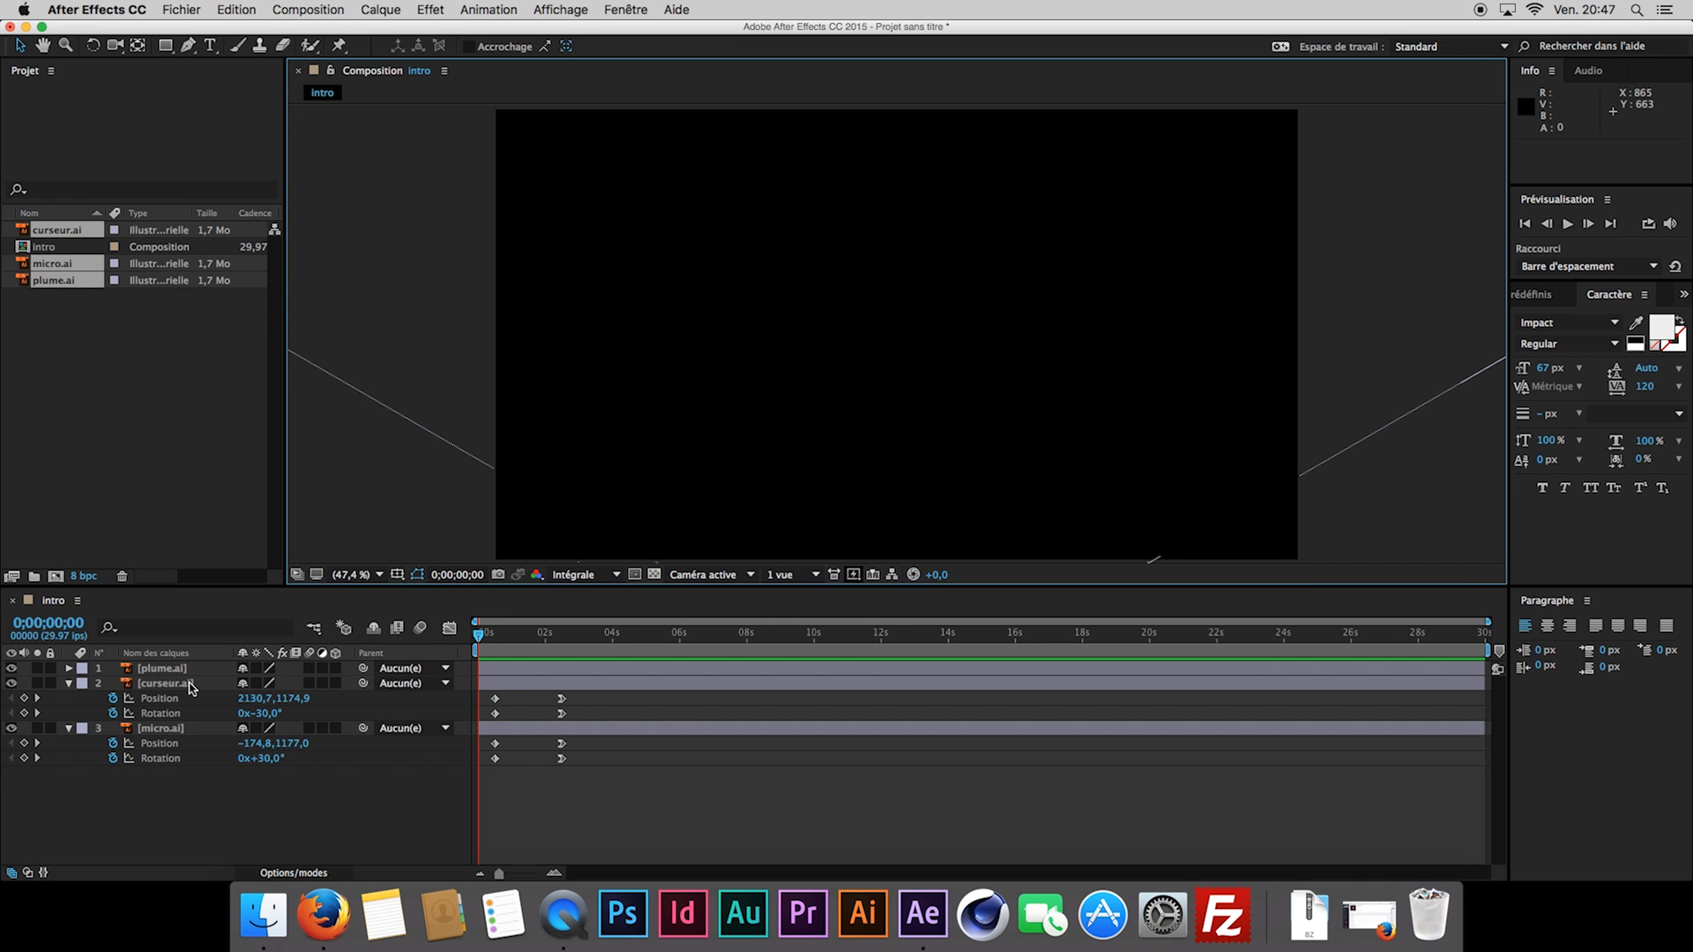
Duplicate the plume.ai layer and rename the lower copy "ecart".
{"action": "left_click", "coordinate": [192, 684]}
{"action": "left_click", "coordinate": [194, 668]}
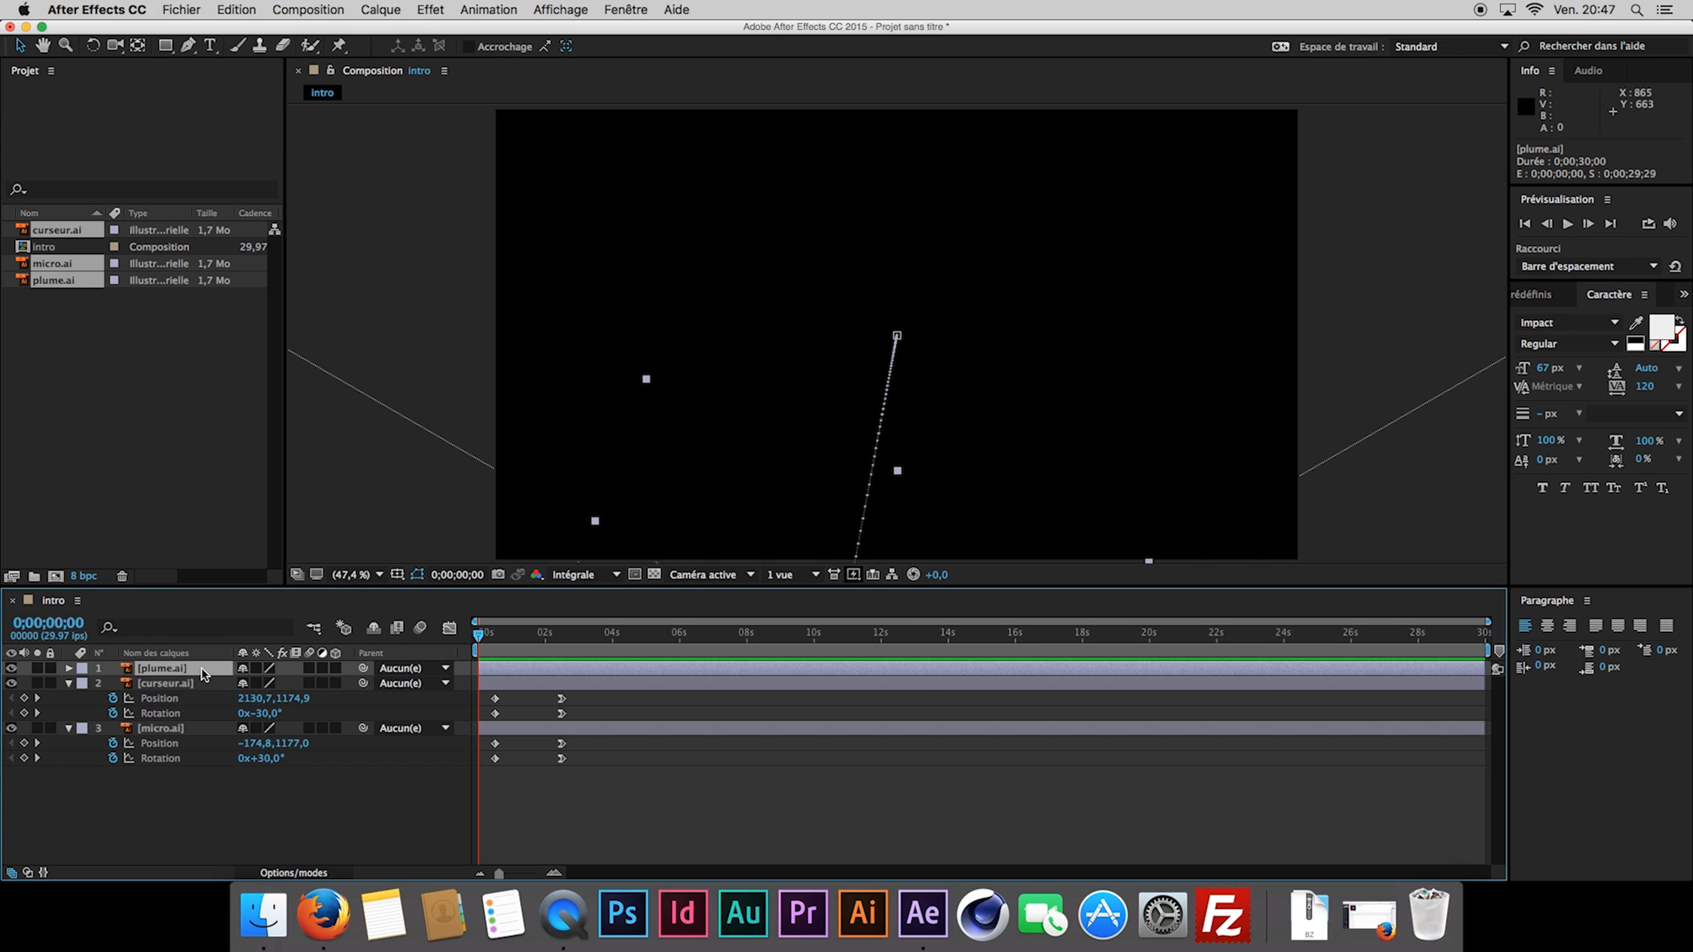
{"action": "key", "text": "super+d"}
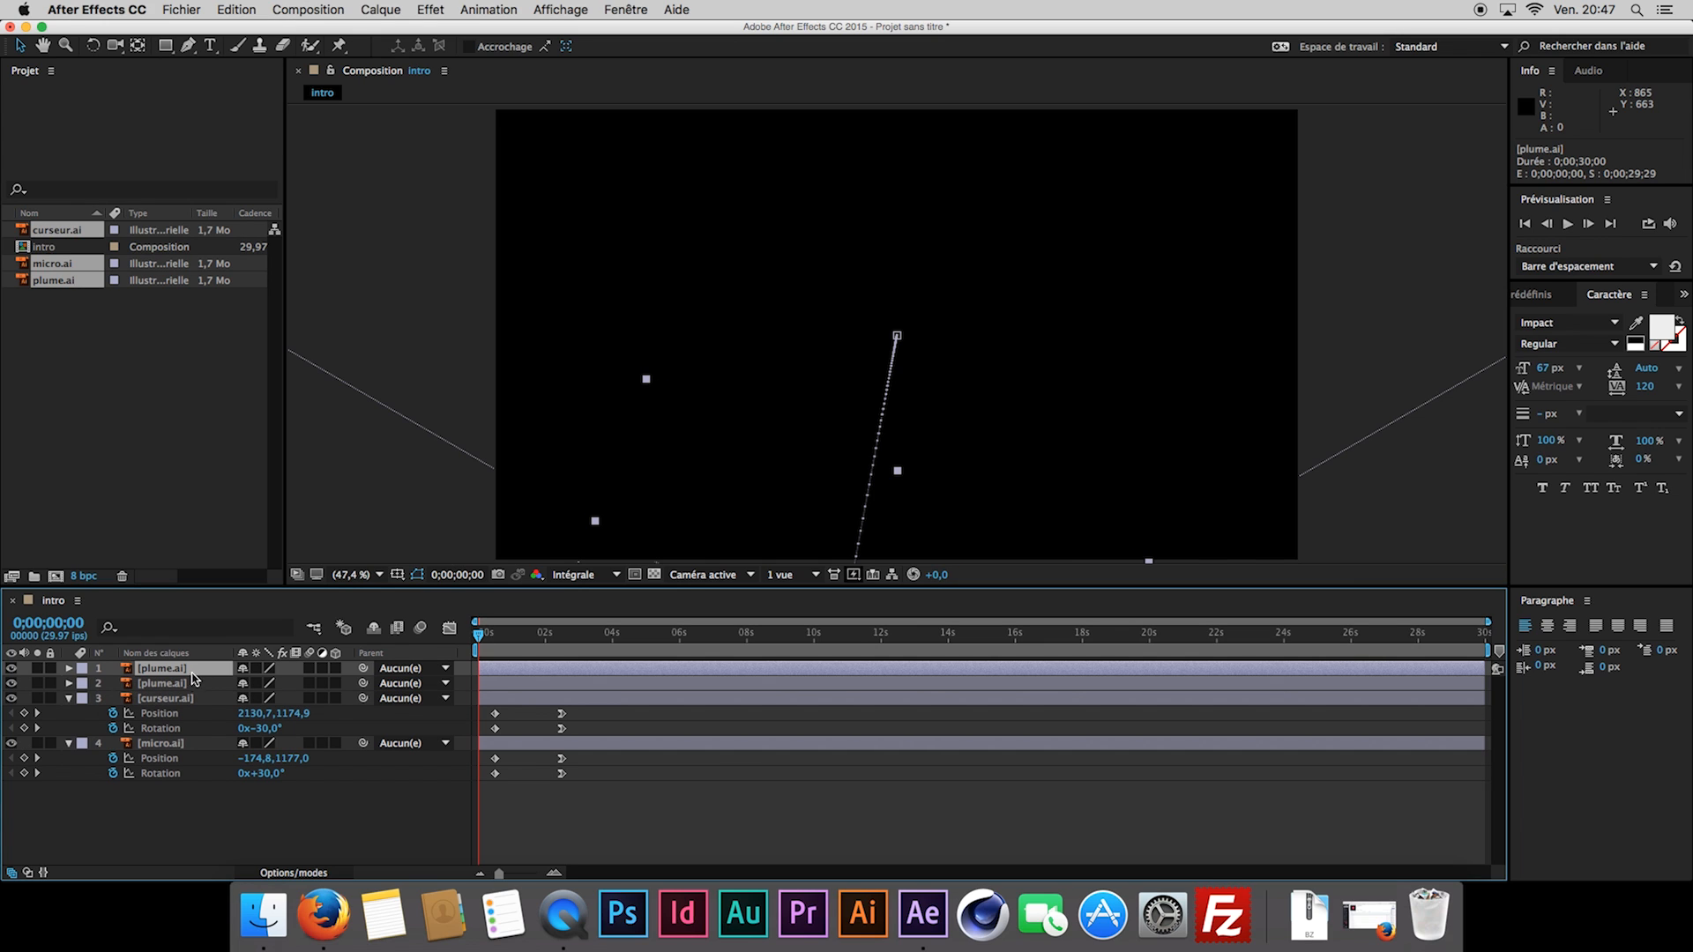
{"action": "left_click", "coordinate": [176, 686]}
{"action": "key", "text": "Return"}
{"action": "key", "text": "BackSpace"}
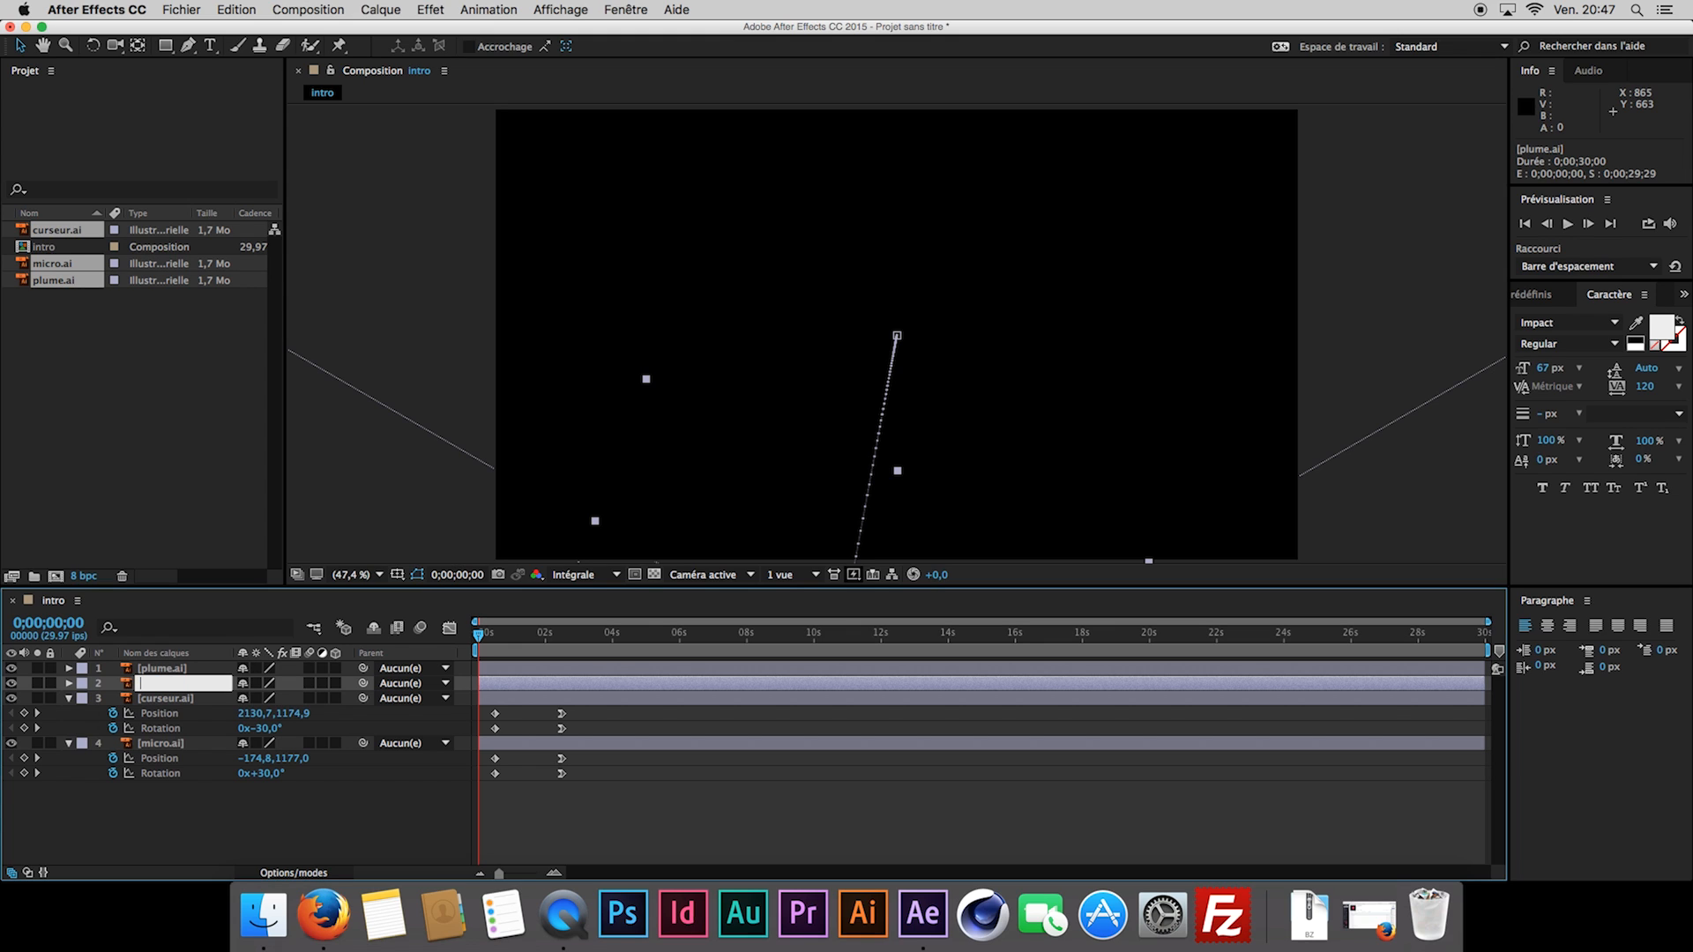
{"action": "type", "text": "ecart"}
{"action": "key", "text": "Return"}
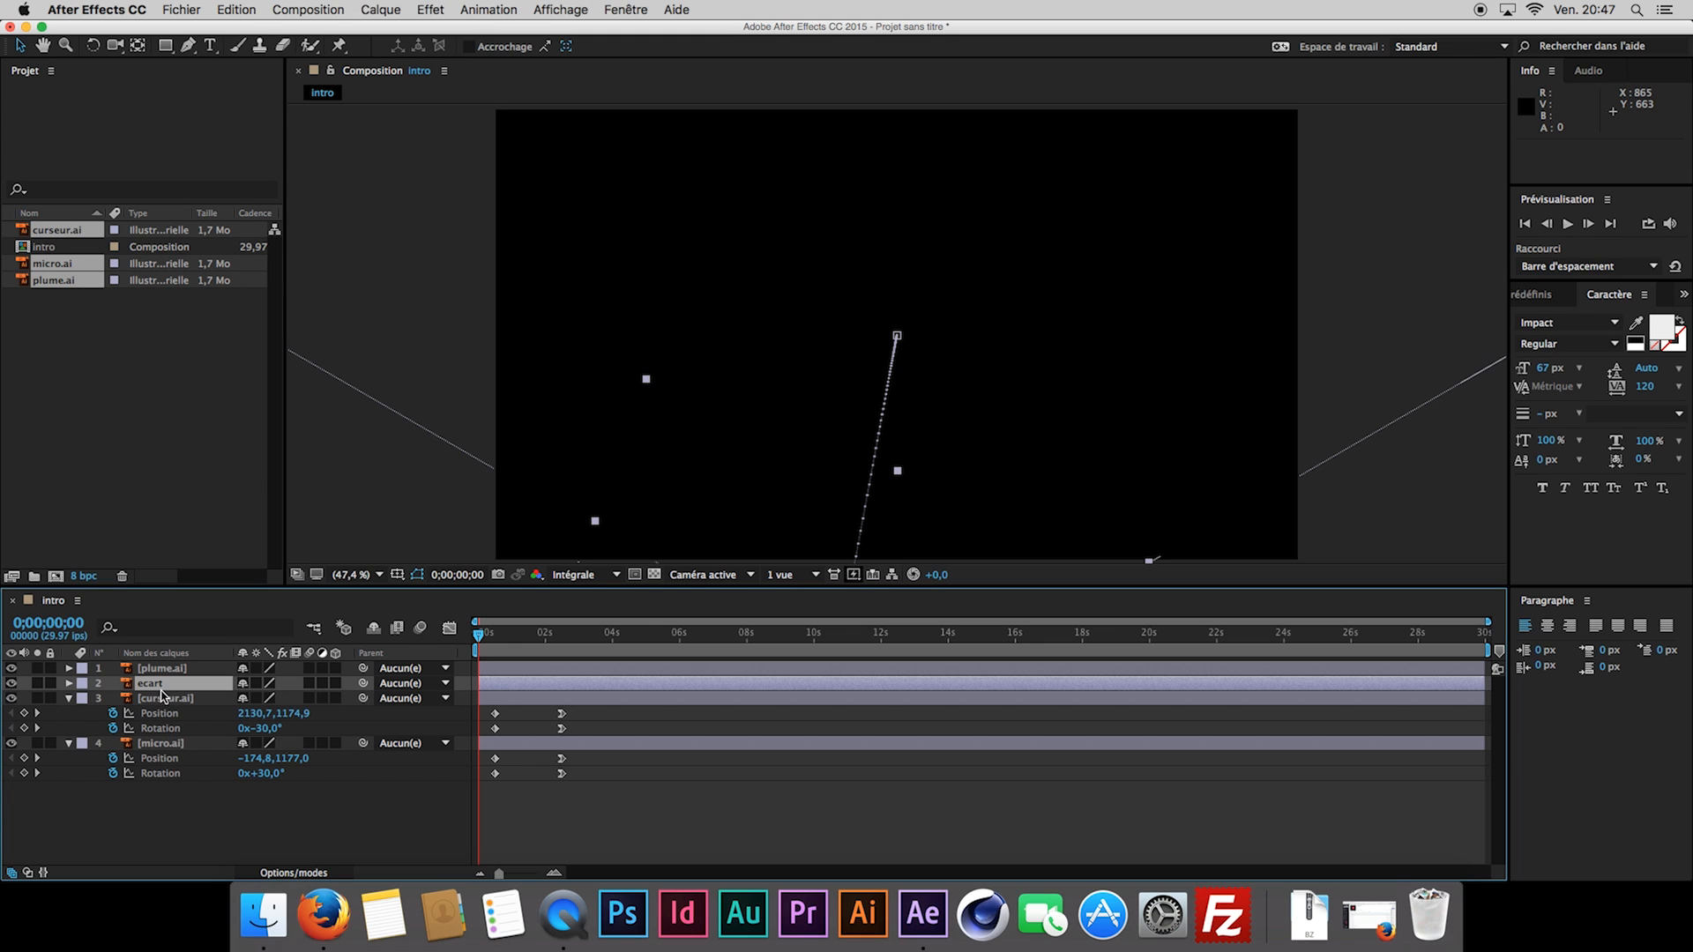
Give the ecart layer the Fuchsia label colour and collapse curseur.ai's properties.
{"action": "left_click", "coordinate": [82, 683]}
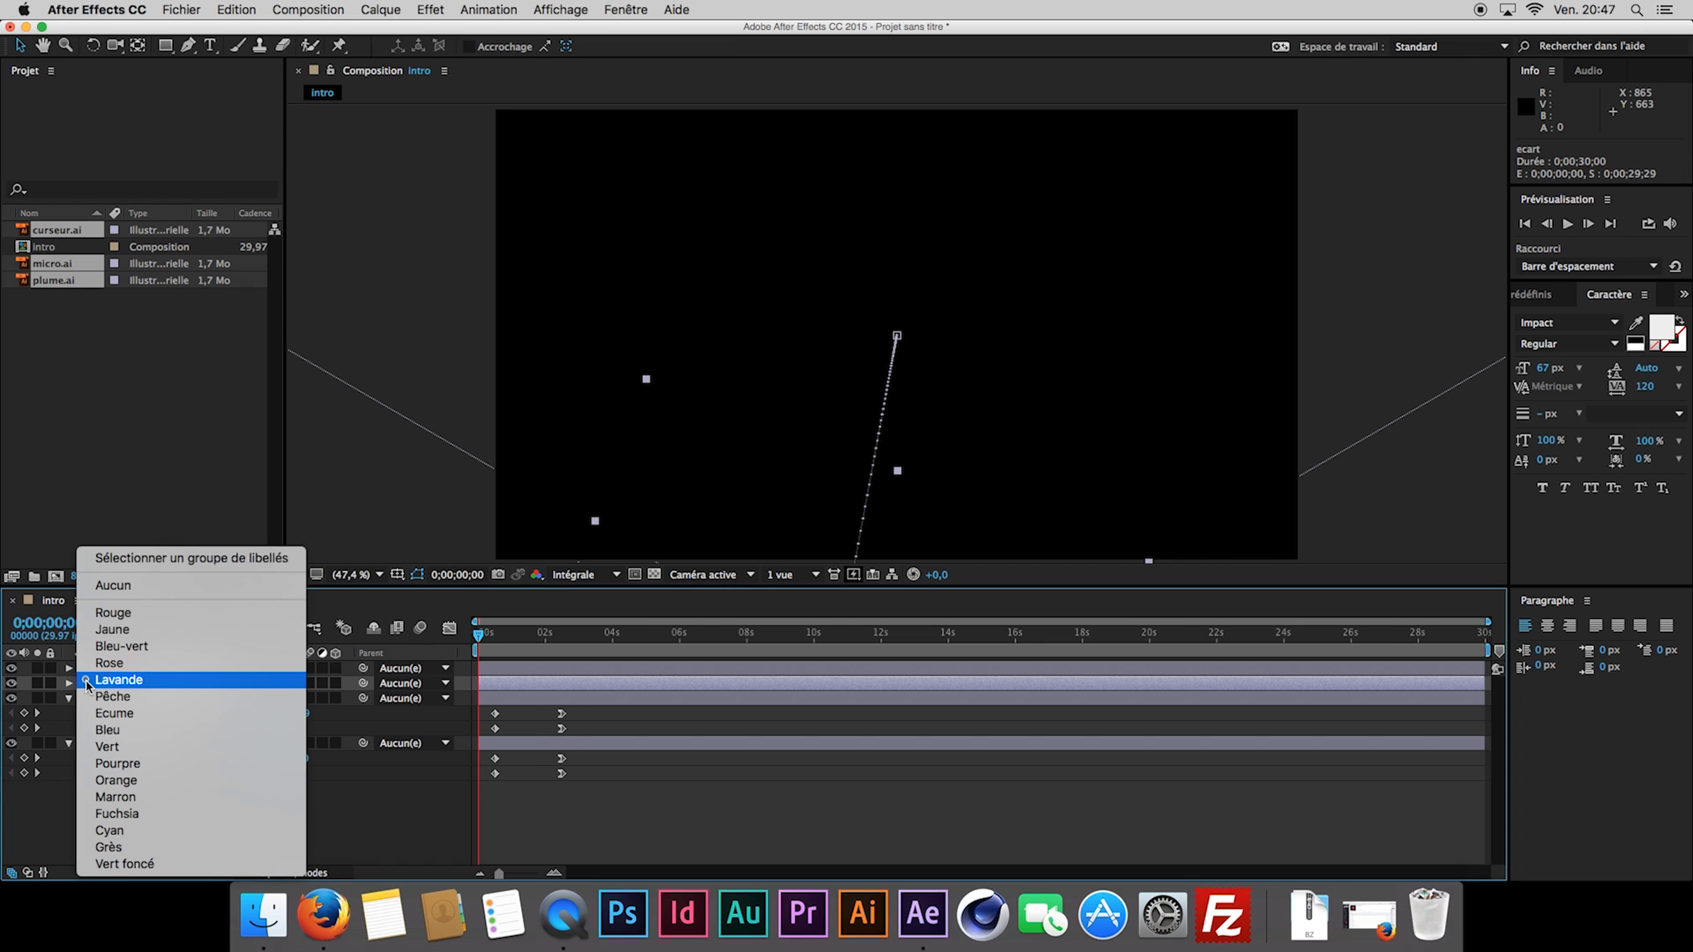
{"action": "left_click", "coordinate": [121, 813]}
{"action": "left_click", "coordinate": [69, 698]}
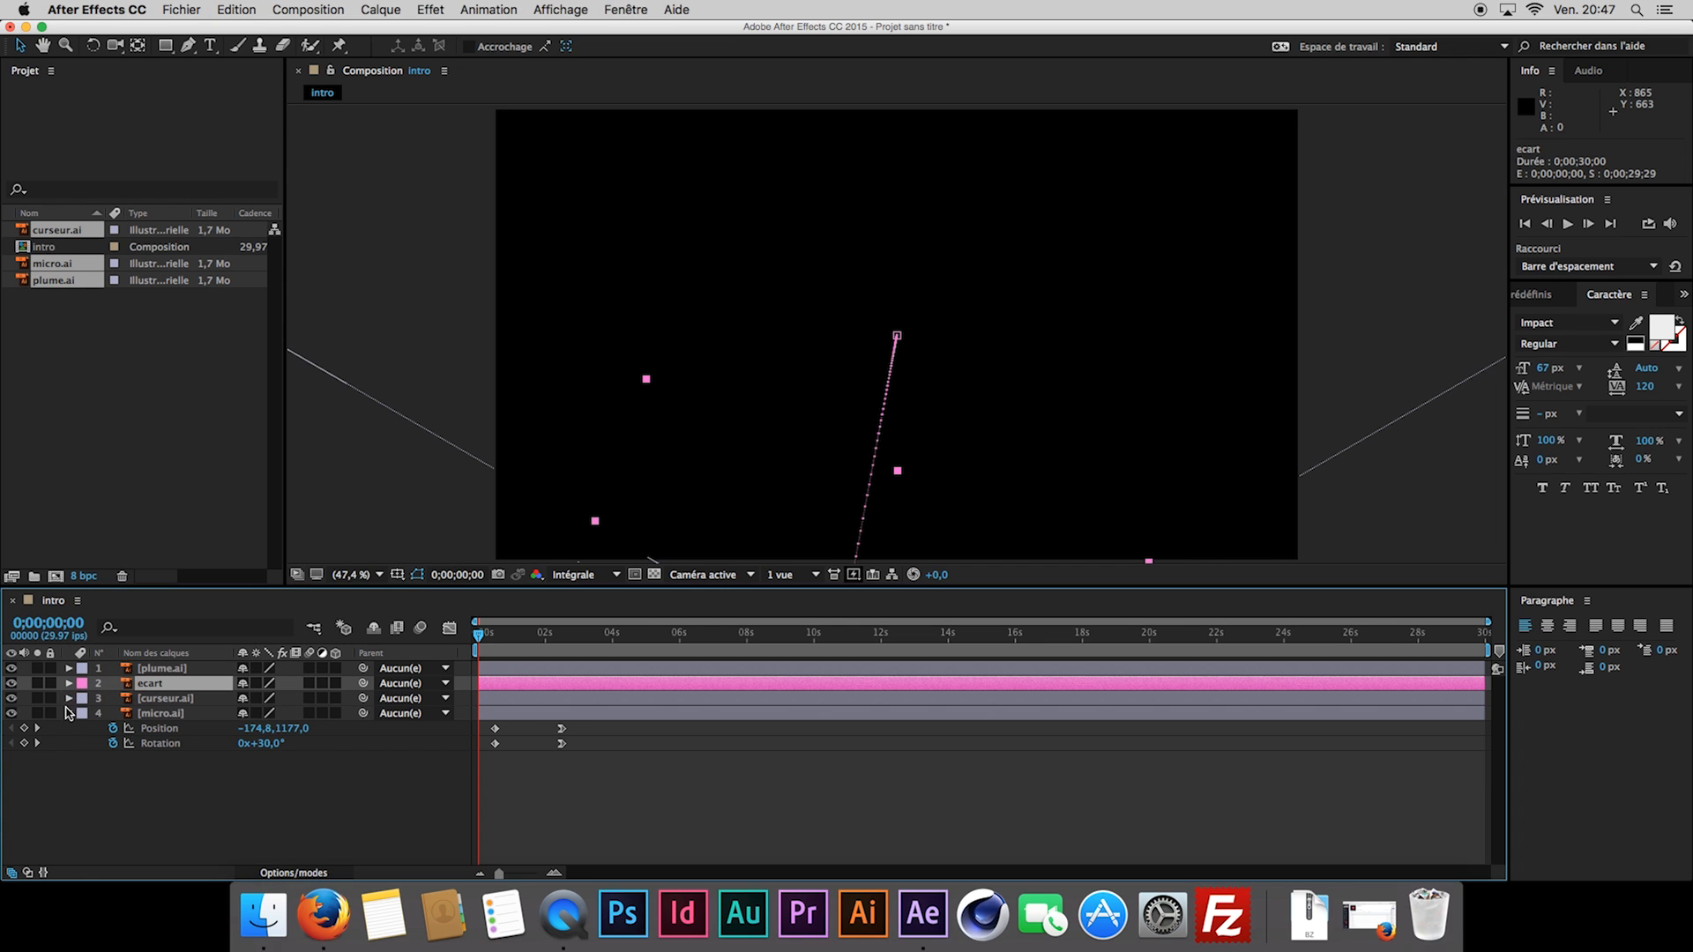
Collapse micro.ai's properties and create a shape layer from the ecart vector layer.
{"action": "left_click", "coordinate": [69, 714]}
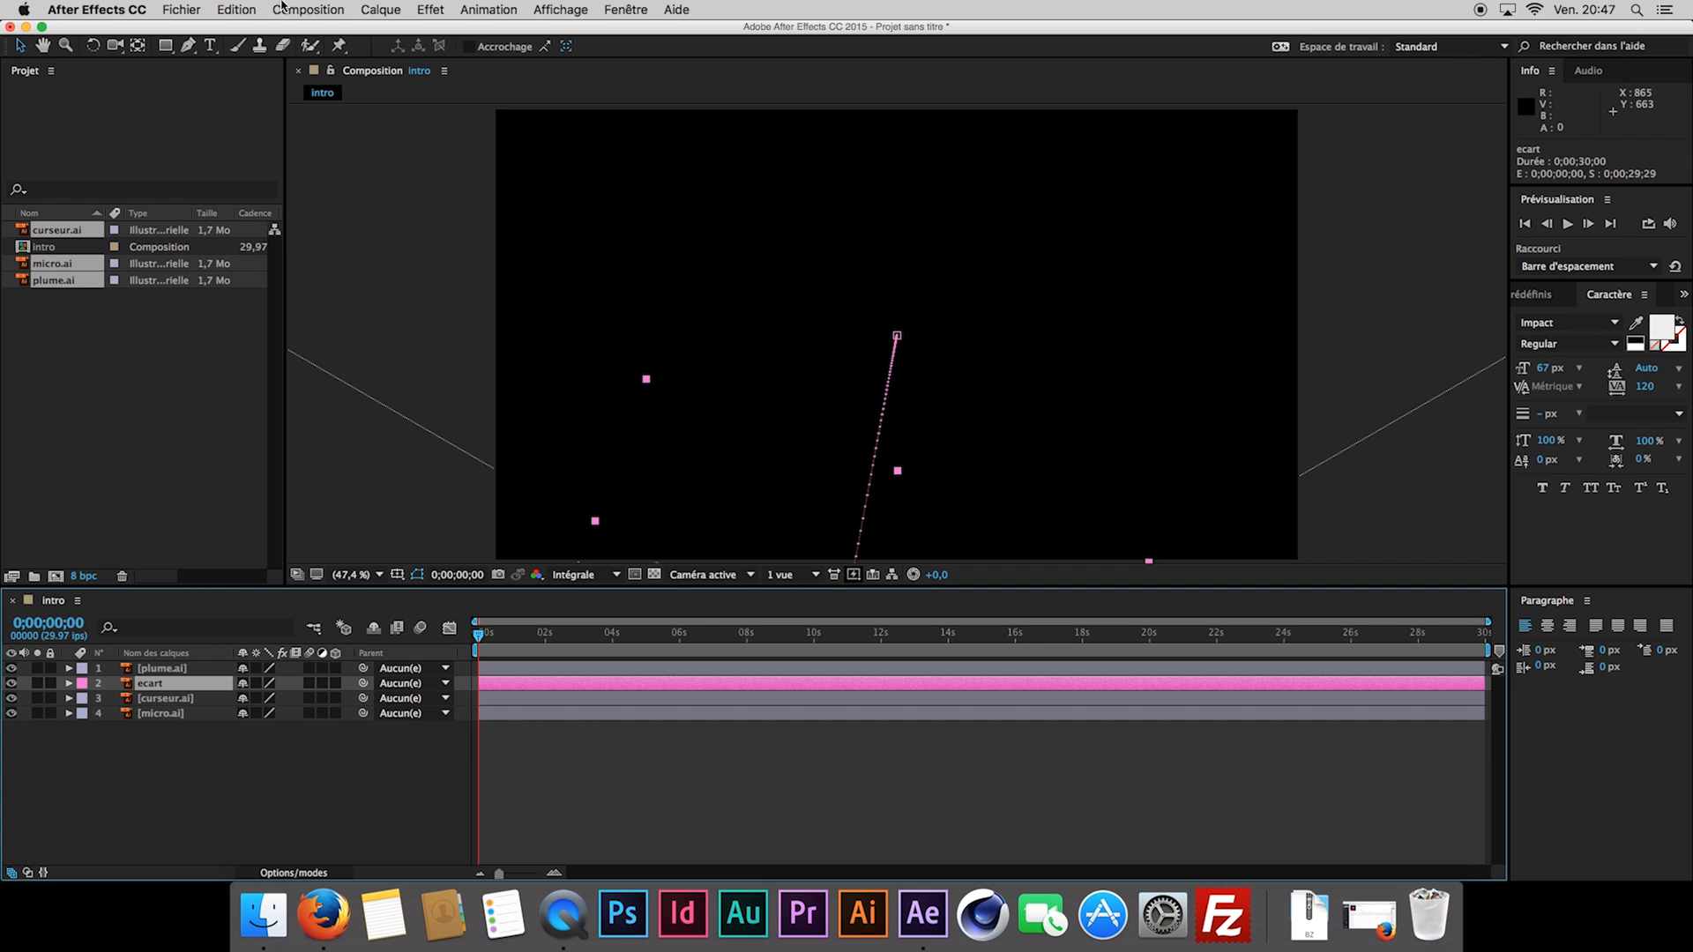
{"action": "left_click", "coordinate": [380, 9]}
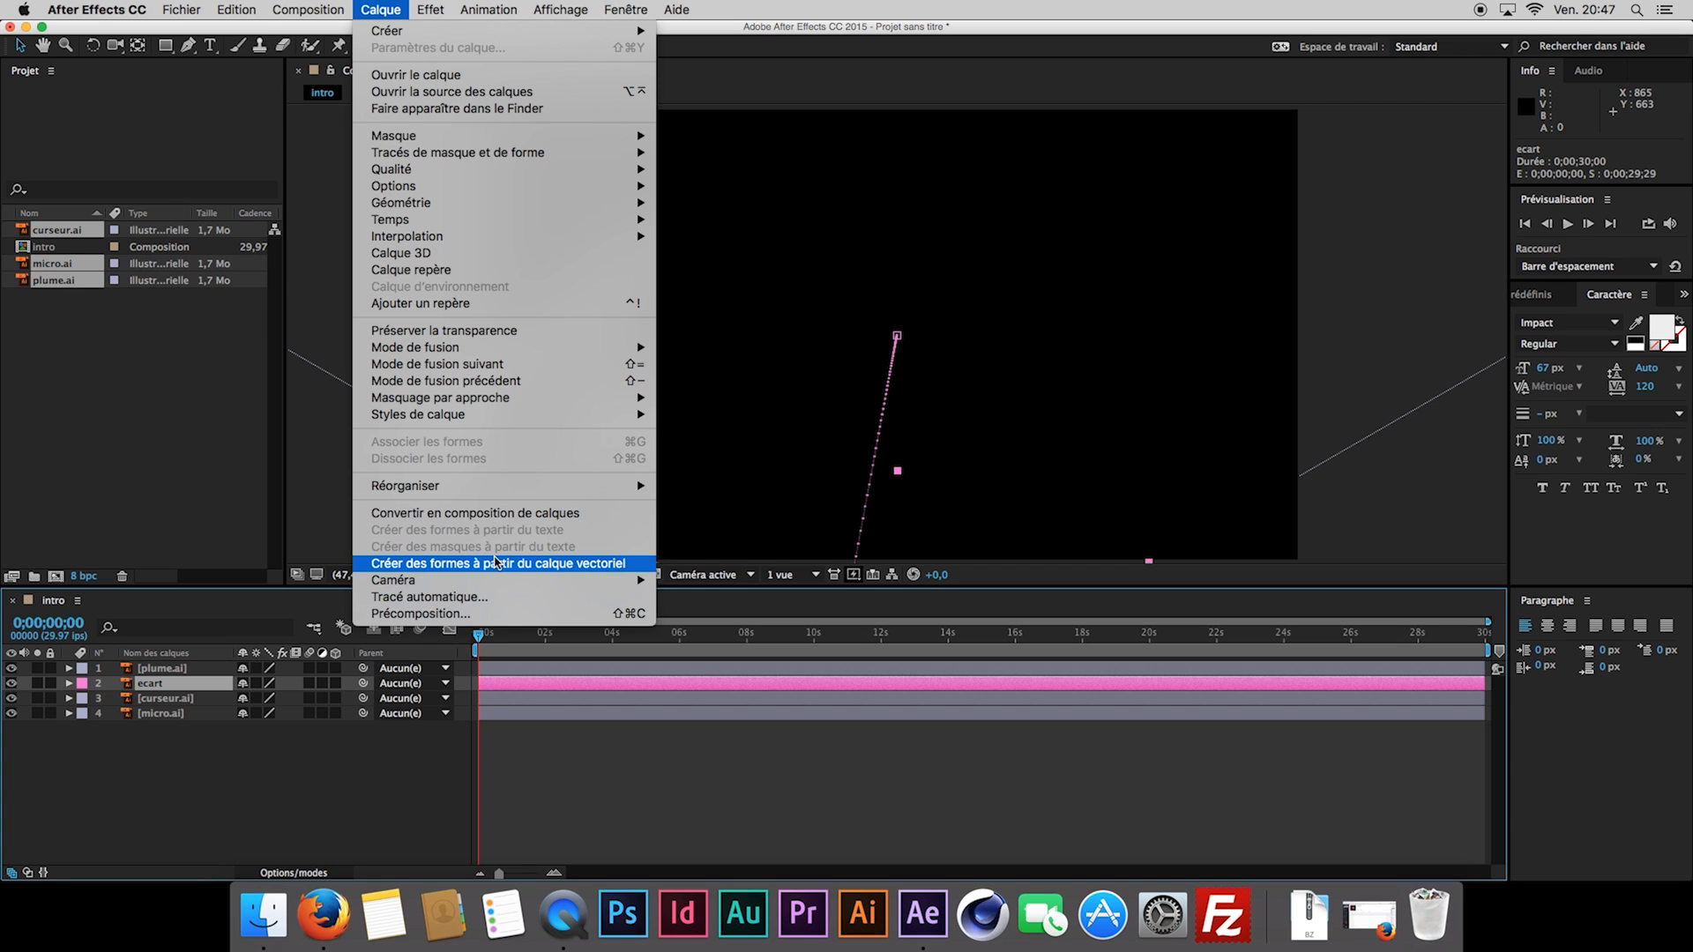
{"action": "left_click", "coordinate": [496, 562]}
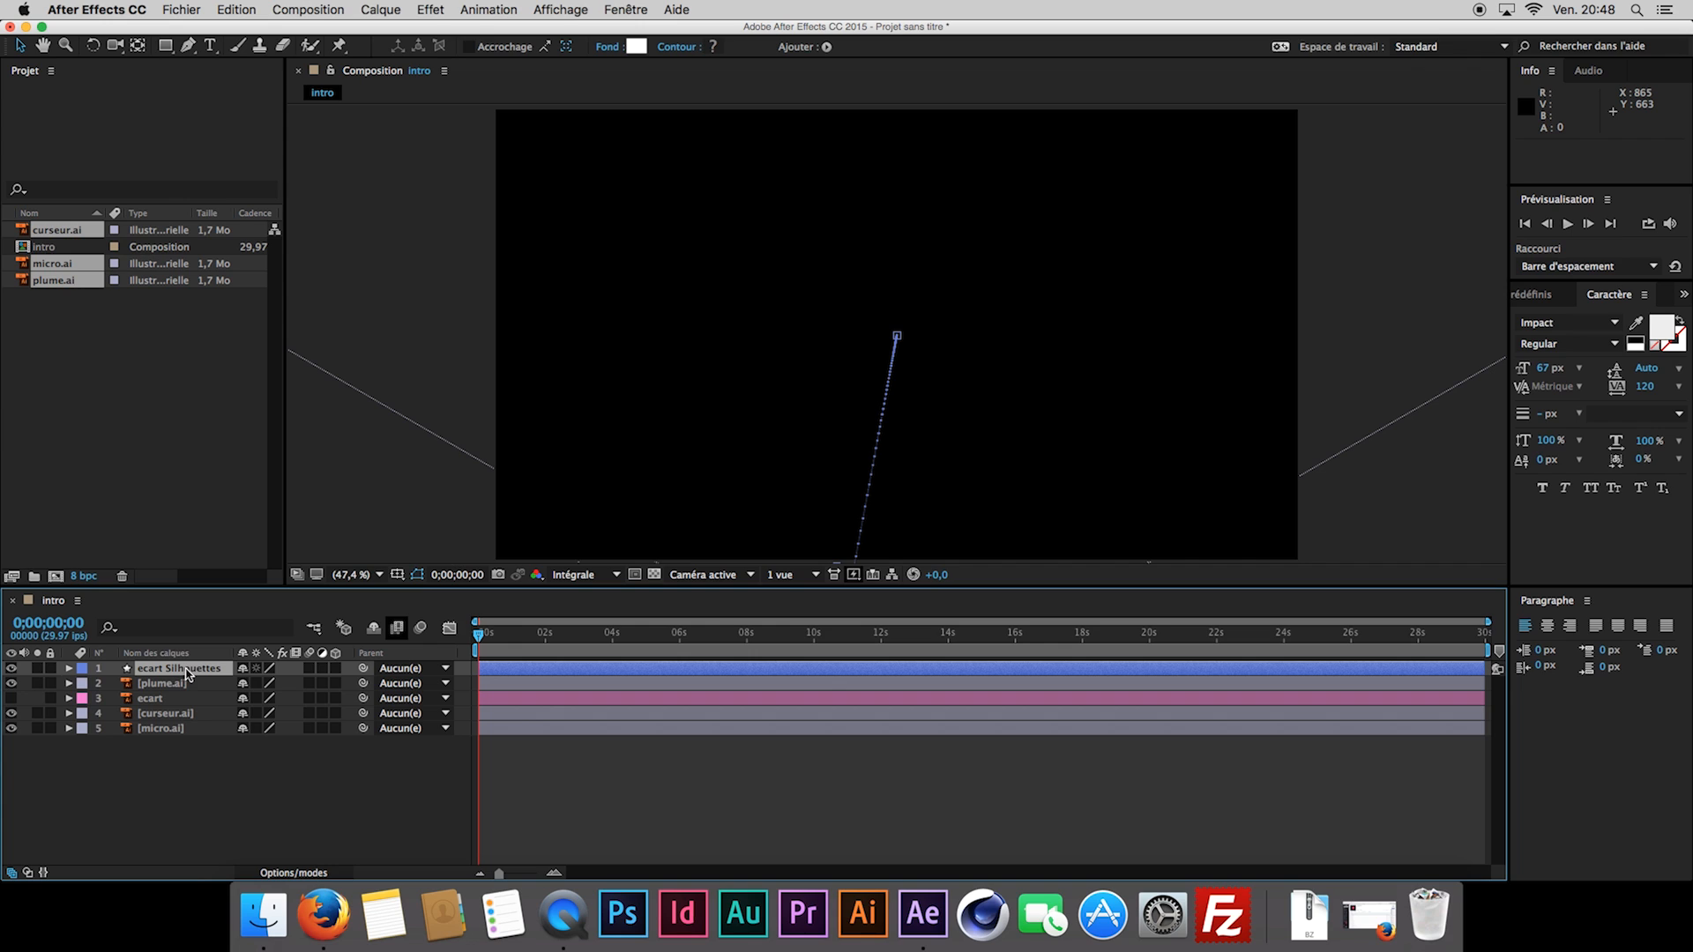
Move the ecart Silhouettes layer directly below plume.ai and give it the Fuchsia label colour.
{"action": "left_click_drag", "start_coordinate": [186, 674], "coordinate": [190, 691]}
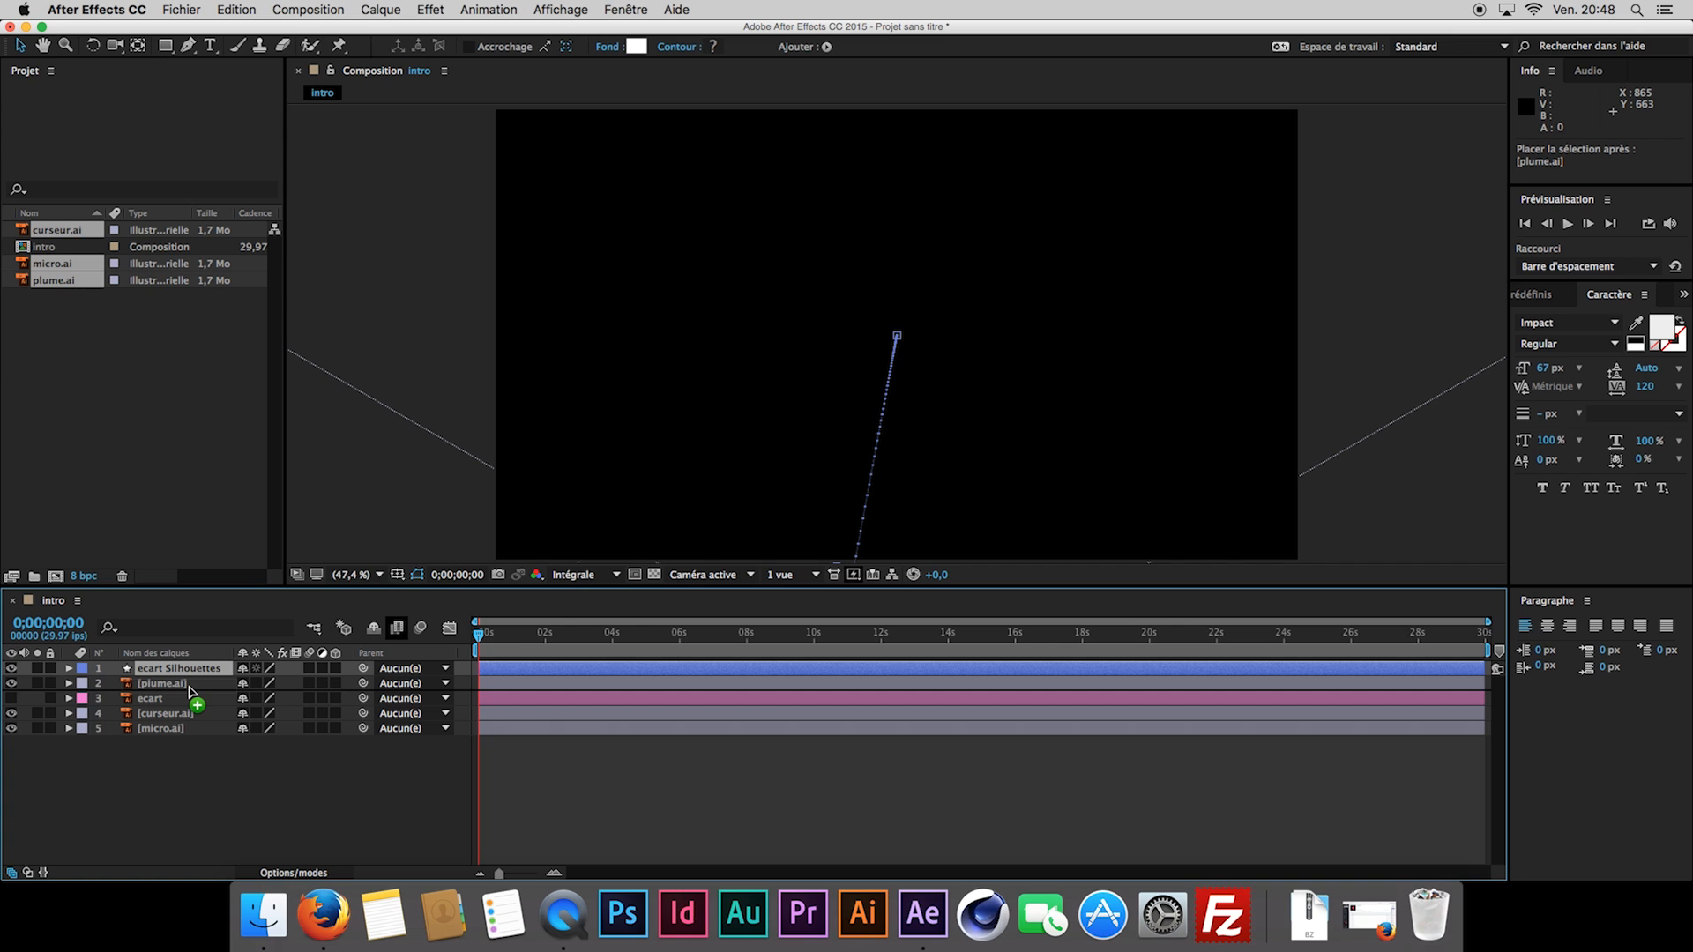
{"action": "left_click_drag", "start_coordinate": [189, 692], "coordinate": [189, 691]}
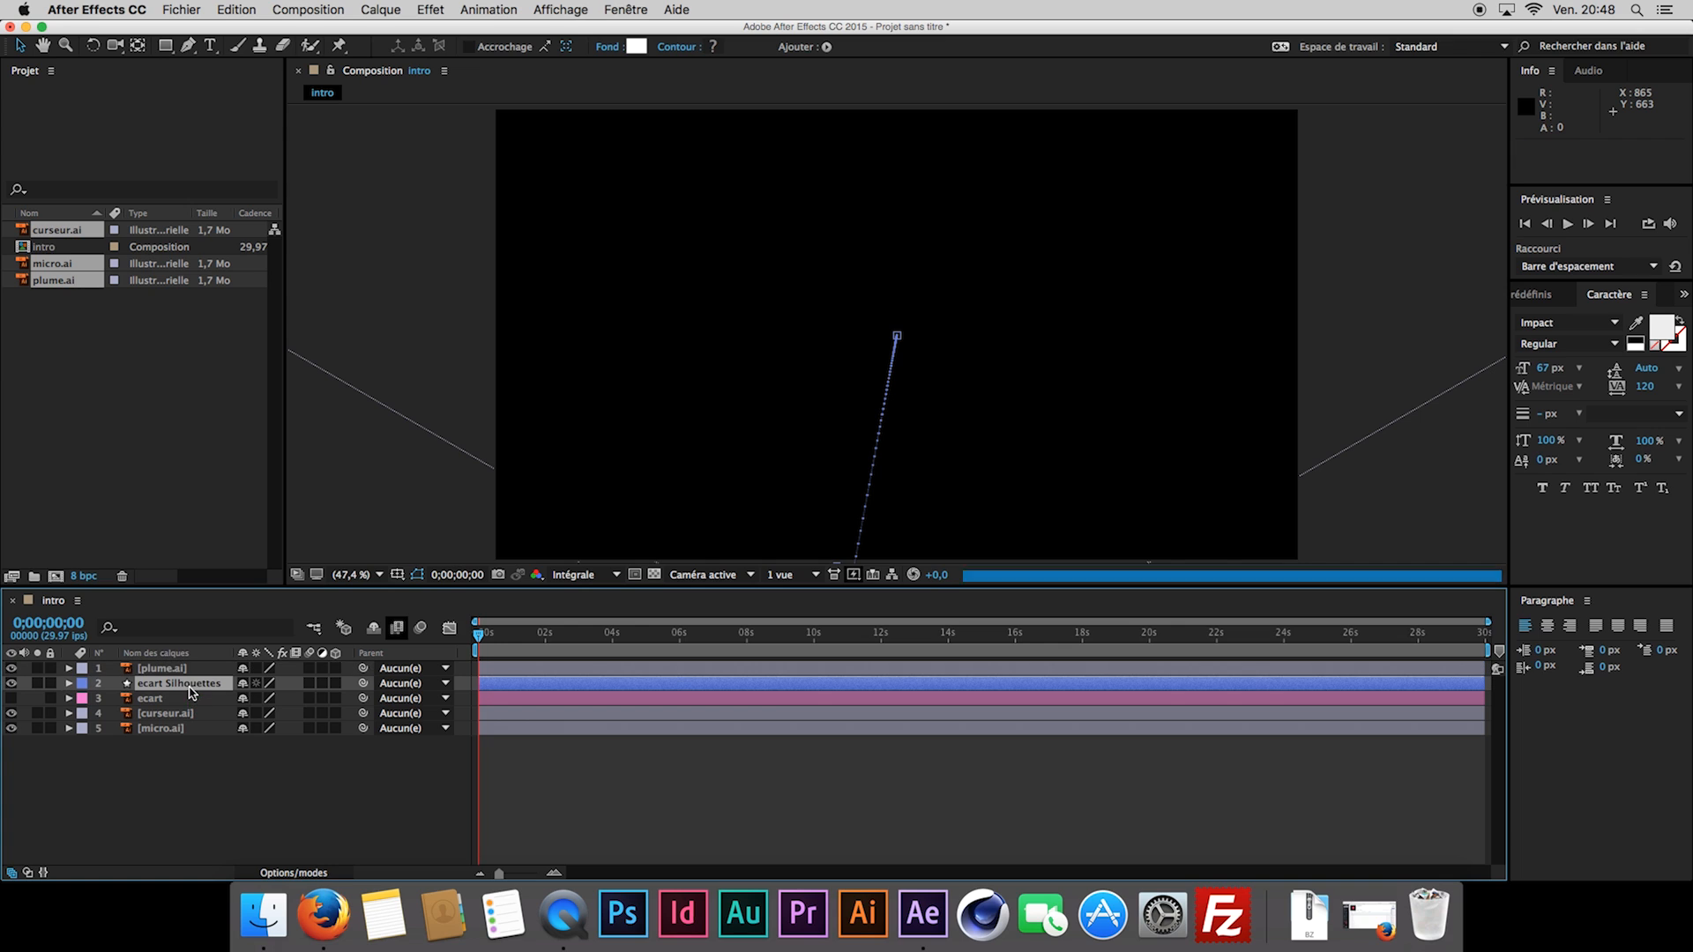
{"action": "left_click", "coordinate": [88, 687]}
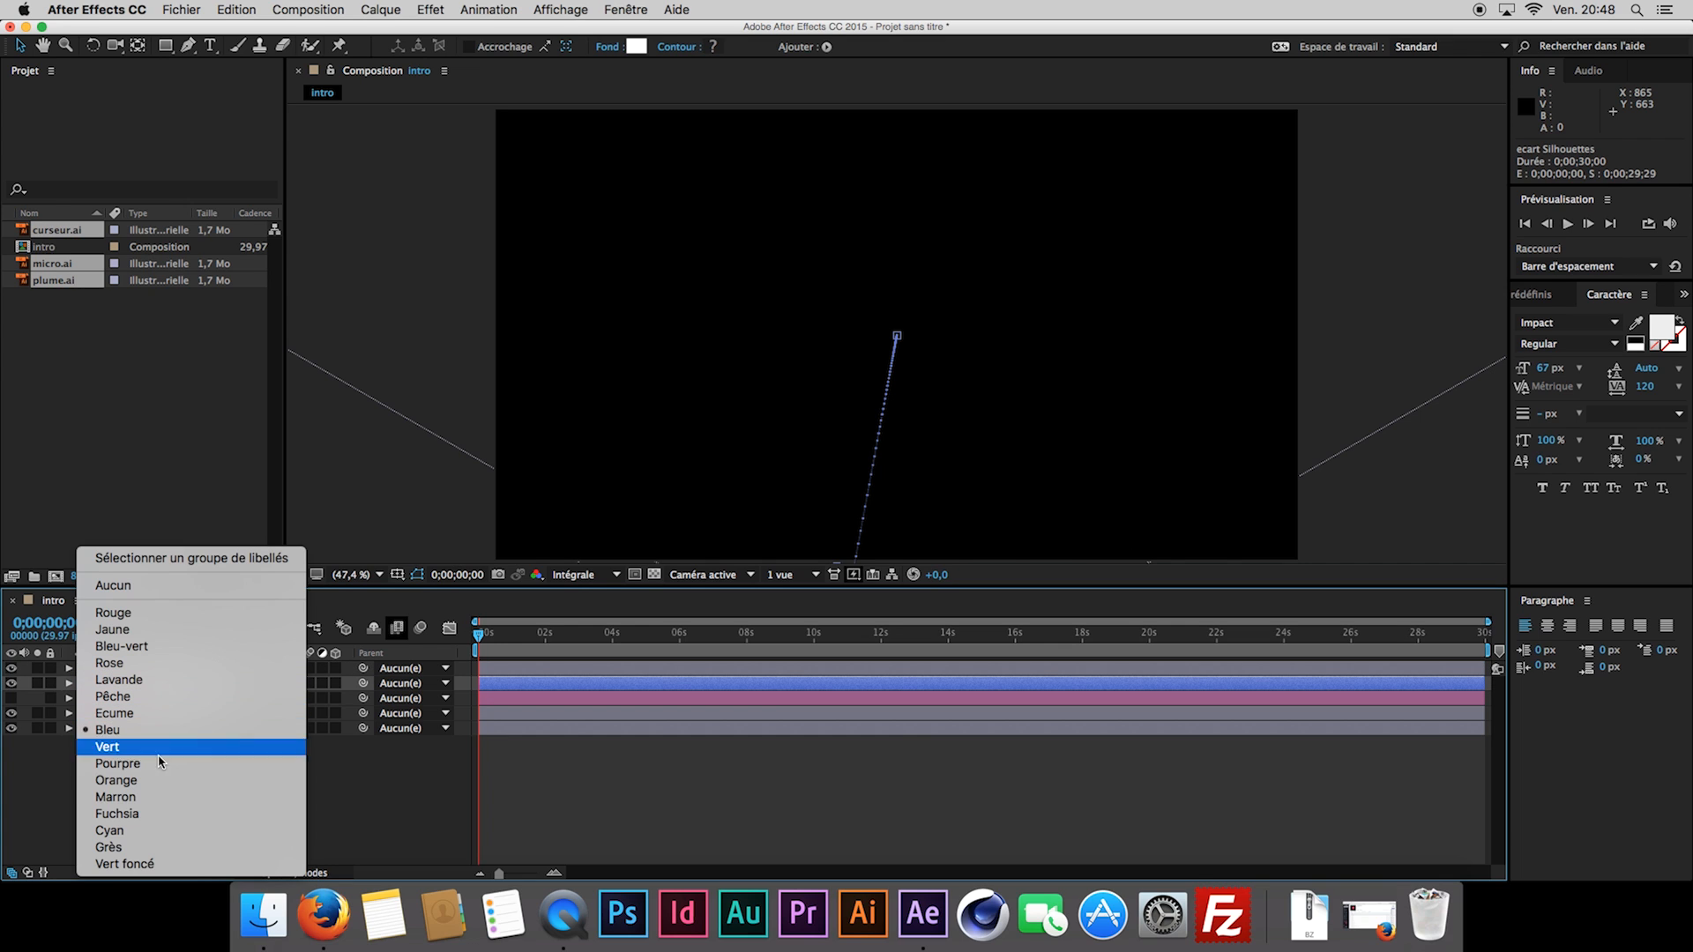
{"action": "left_click", "coordinate": [172, 813]}
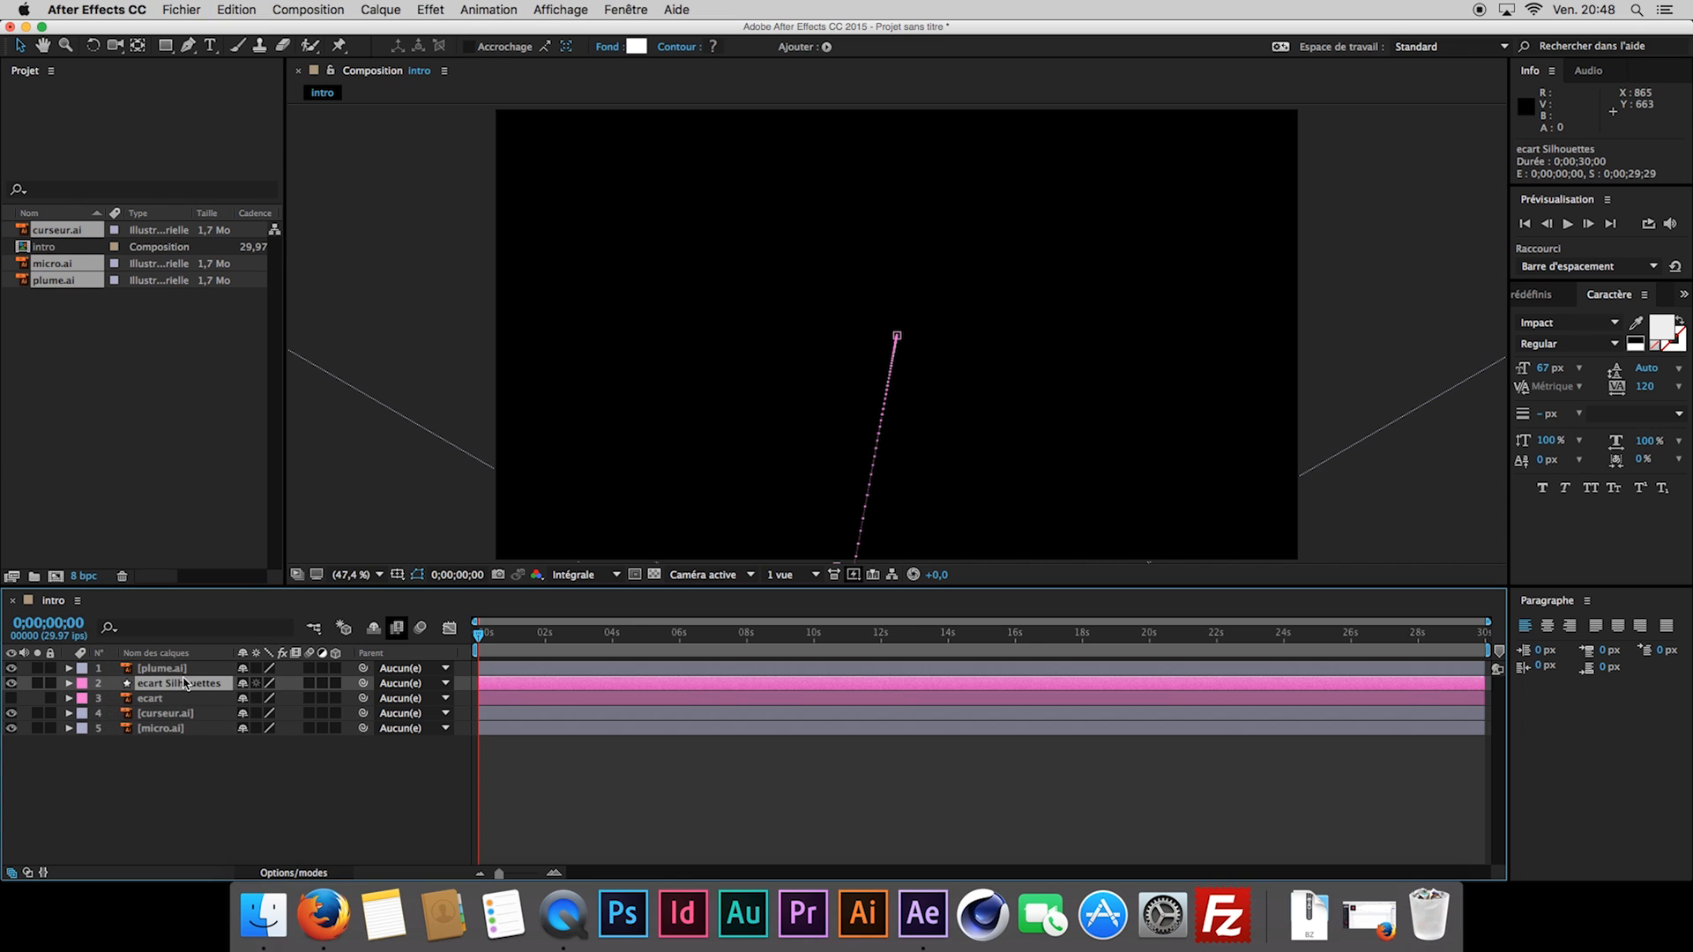
At 0;00;03;02, expand the contents of ecart Silhouettes, check which part Groupe 2 covers, and select Groupe 1, the nib body.
{"action": "left_click_drag", "start_coordinate": [478, 634], "coordinate": [581, 642]}
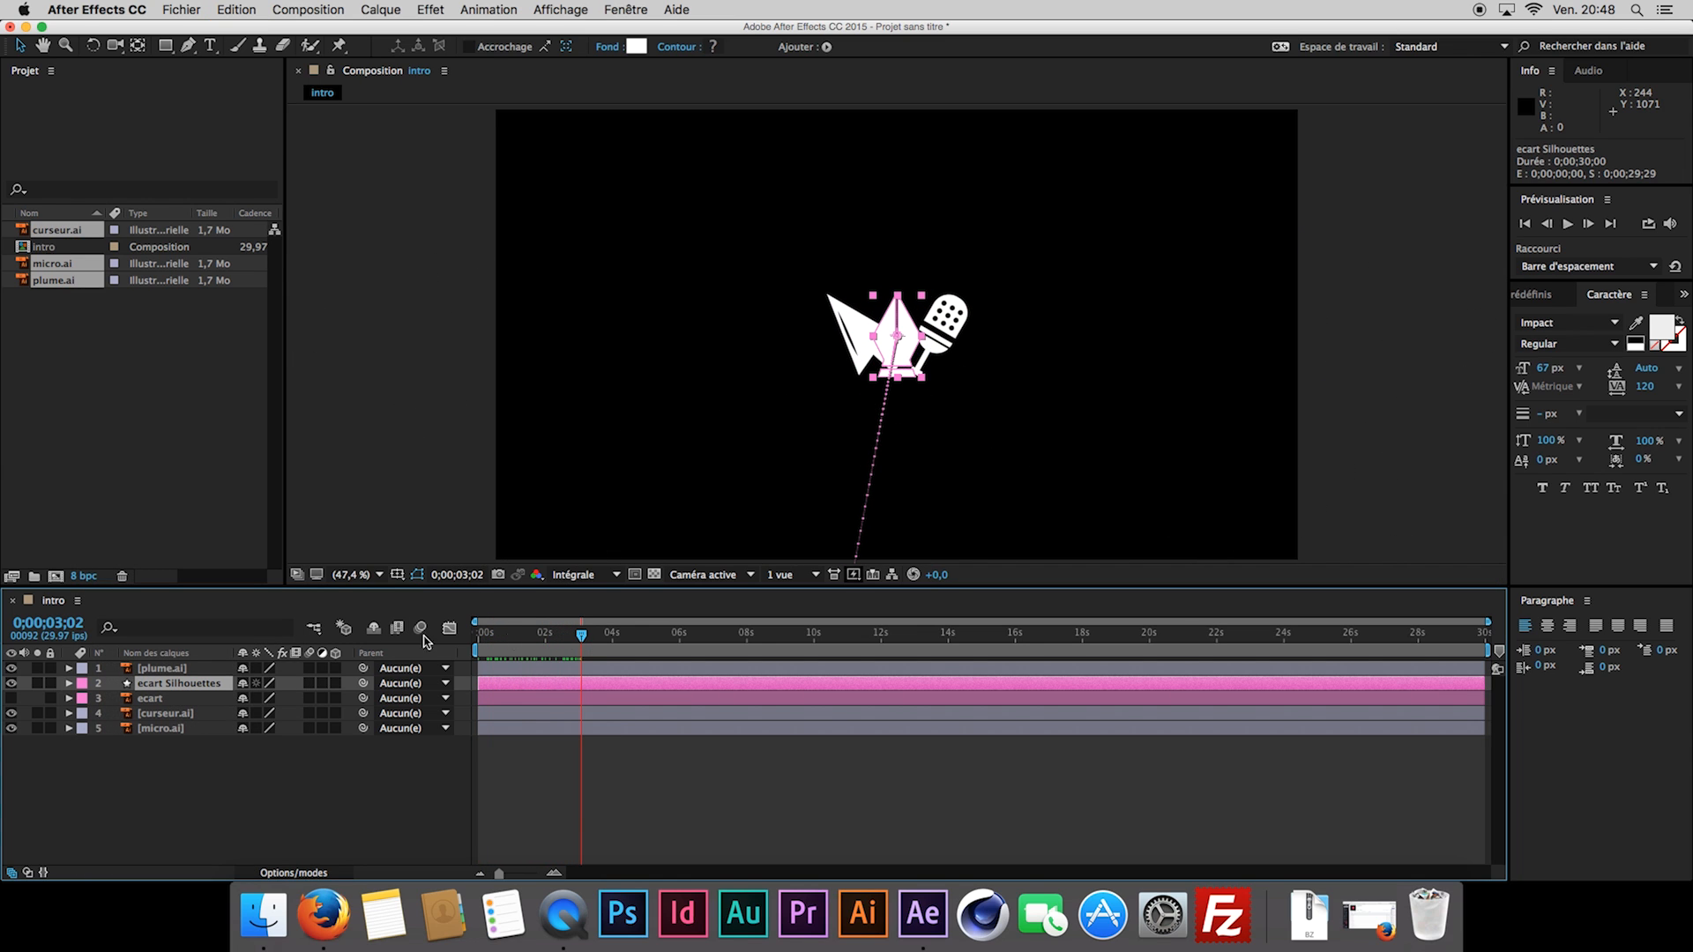
{"action": "left_click", "coordinate": [69, 684]}
{"action": "left_click", "coordinate": [84, 700]}
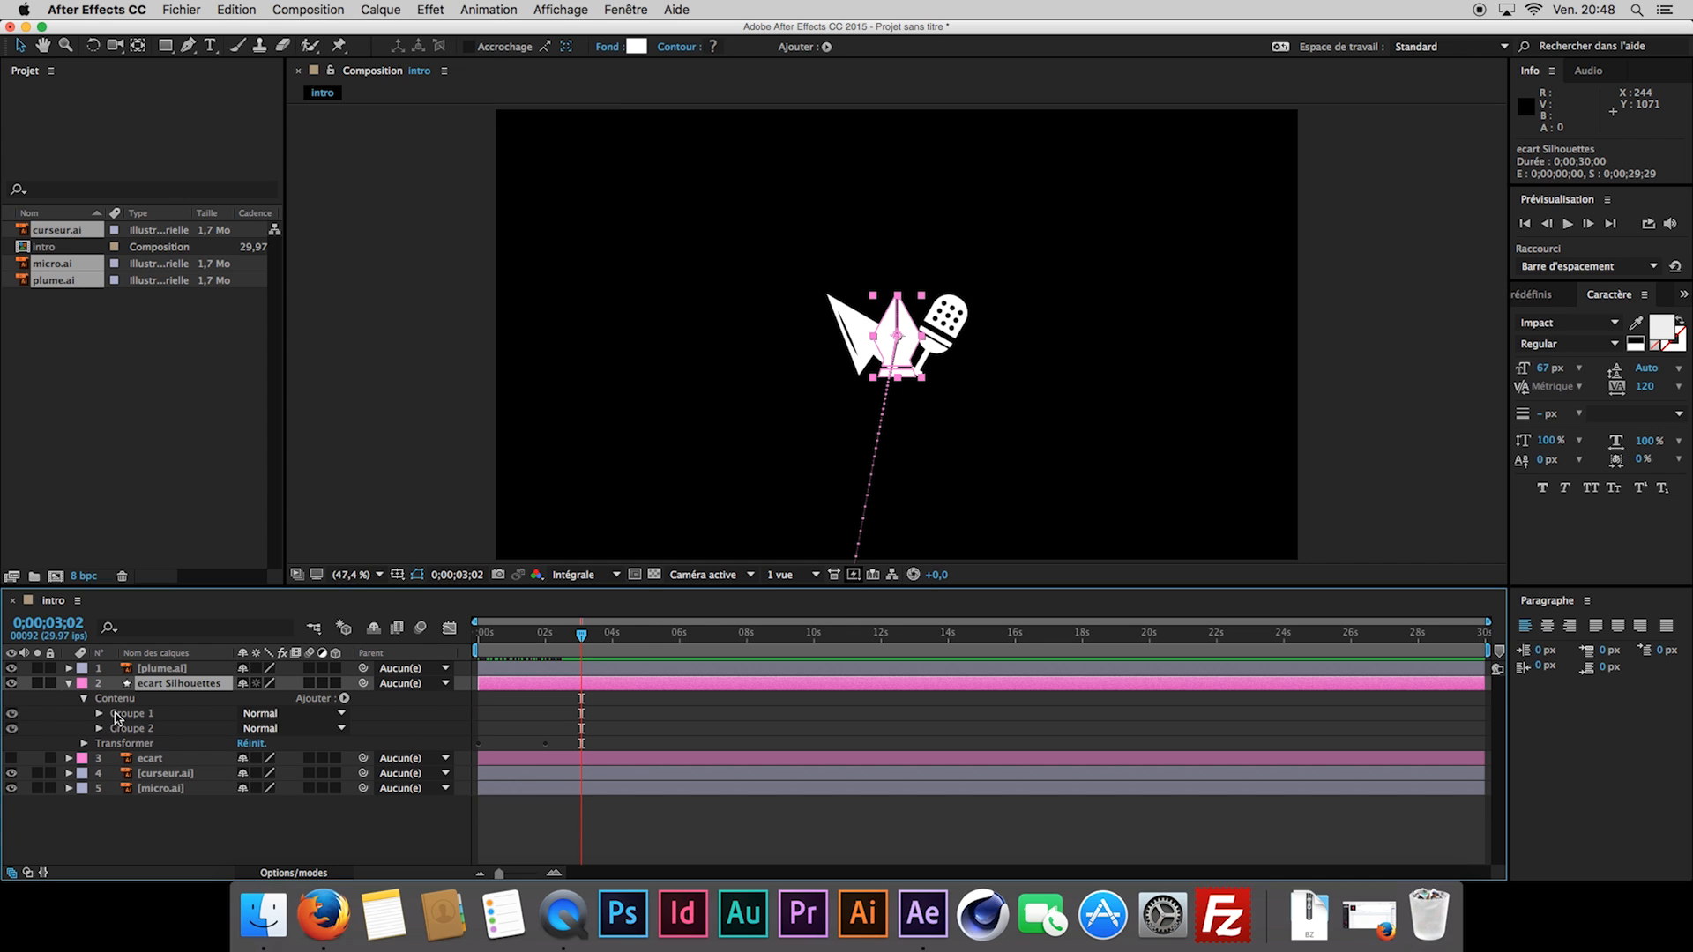
{"action": "left_click", "coordinate": [129, 730]}
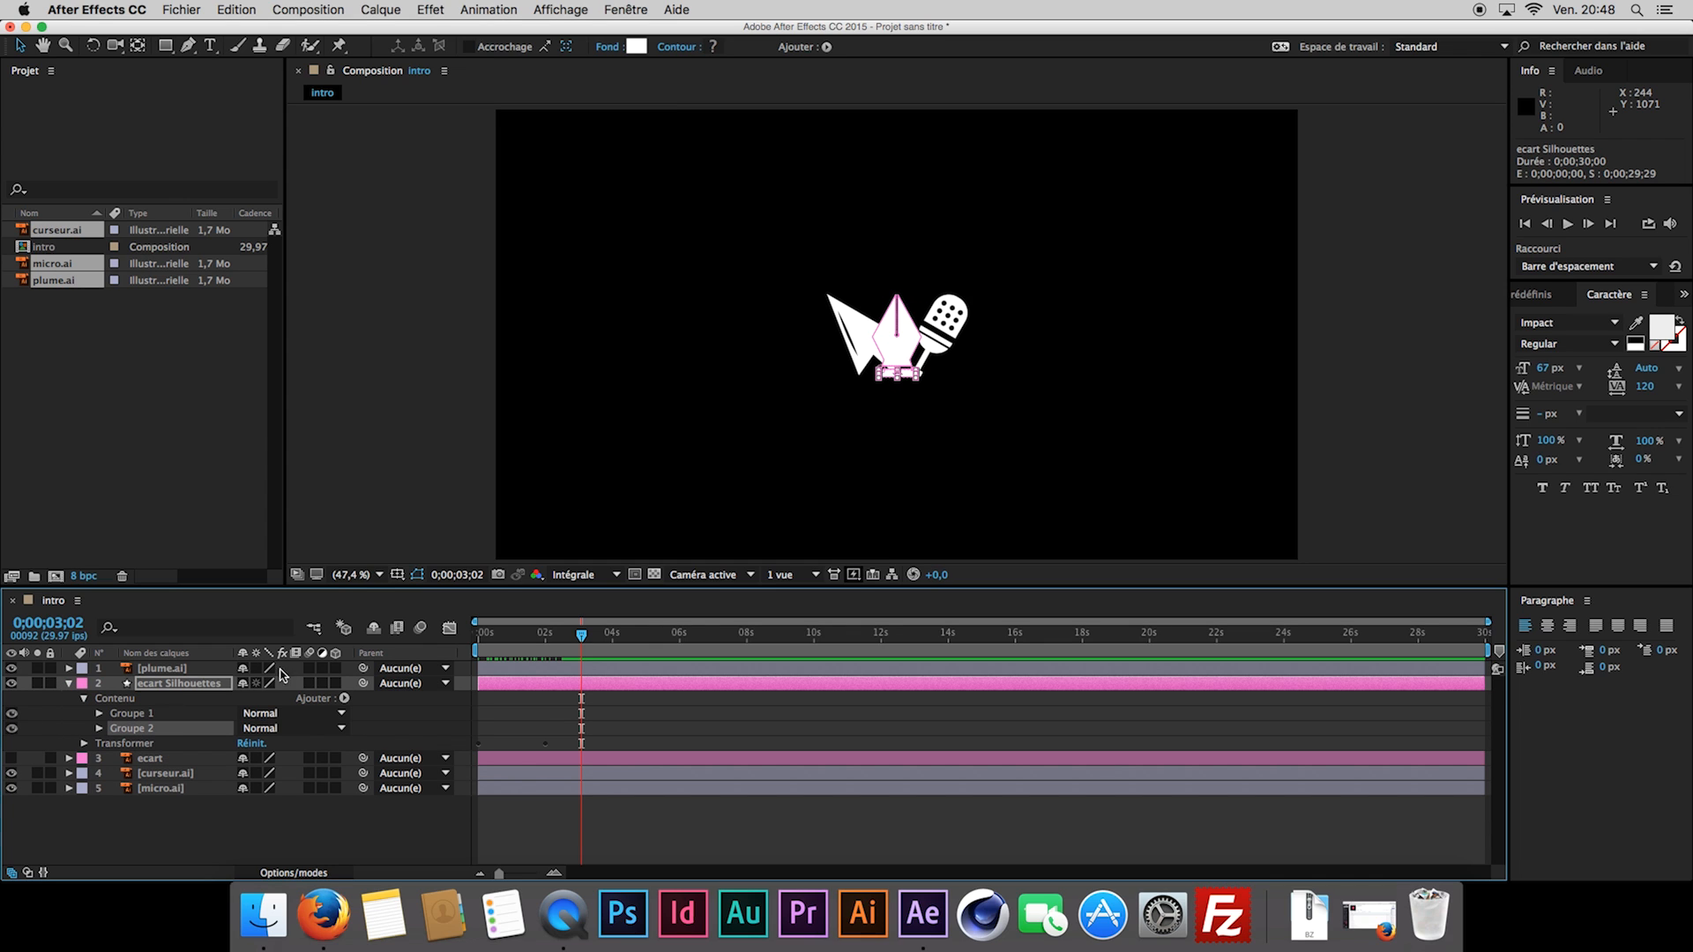
{"action": "scroll", "coordinate": [909, 395], "scroll_direction": "up", "scroll_amount": 3}
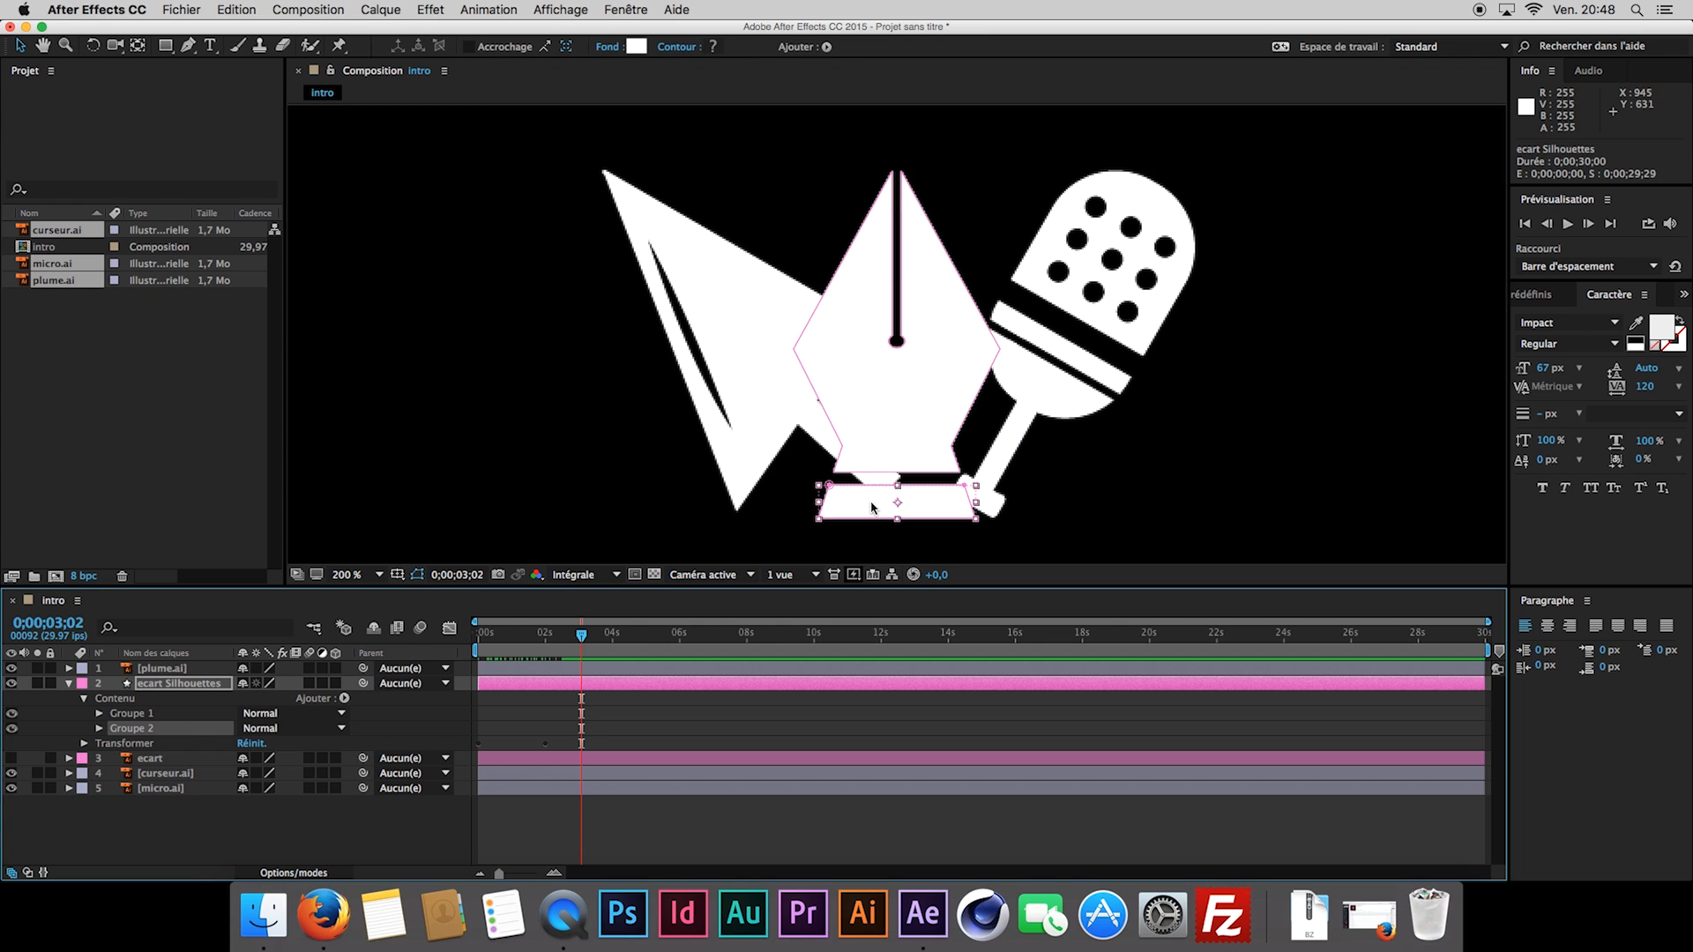
{"action": "left_click", "coordinate": [181, 714]}
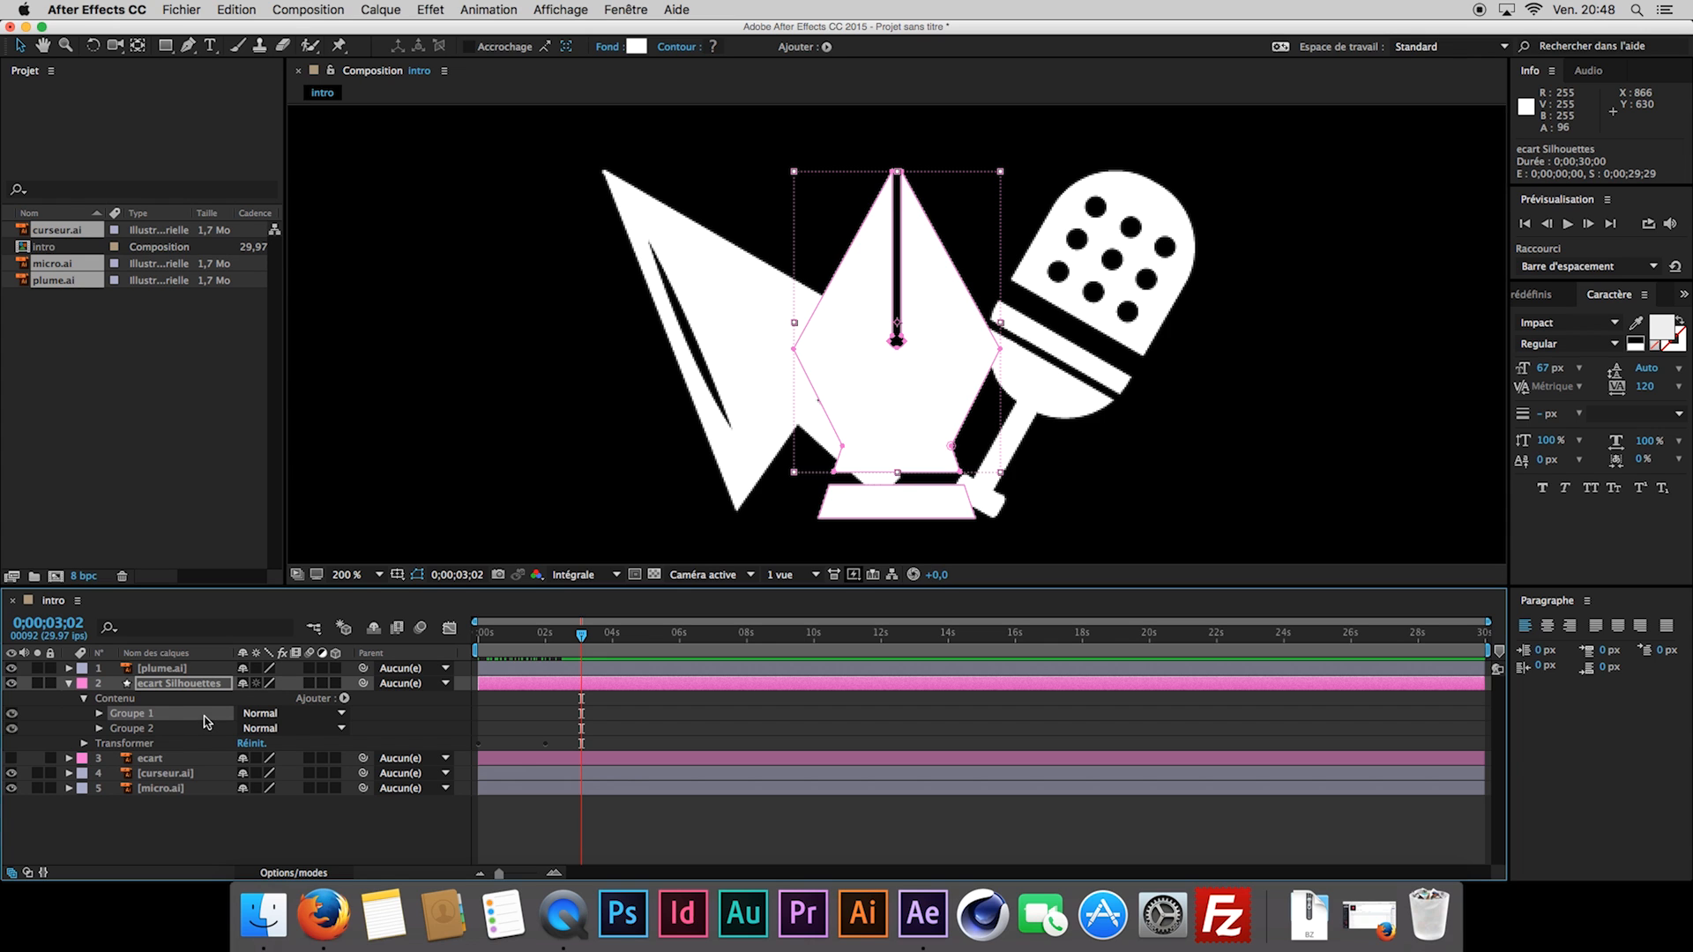
Move the two lower corner points of Groupe 1's nib outline down onto the base piece's upper corners, closing the gap between them.
{"action": "scroll", "coordinate": [860, 335], "scroll_direction": "up", "scroll_amount": 2}
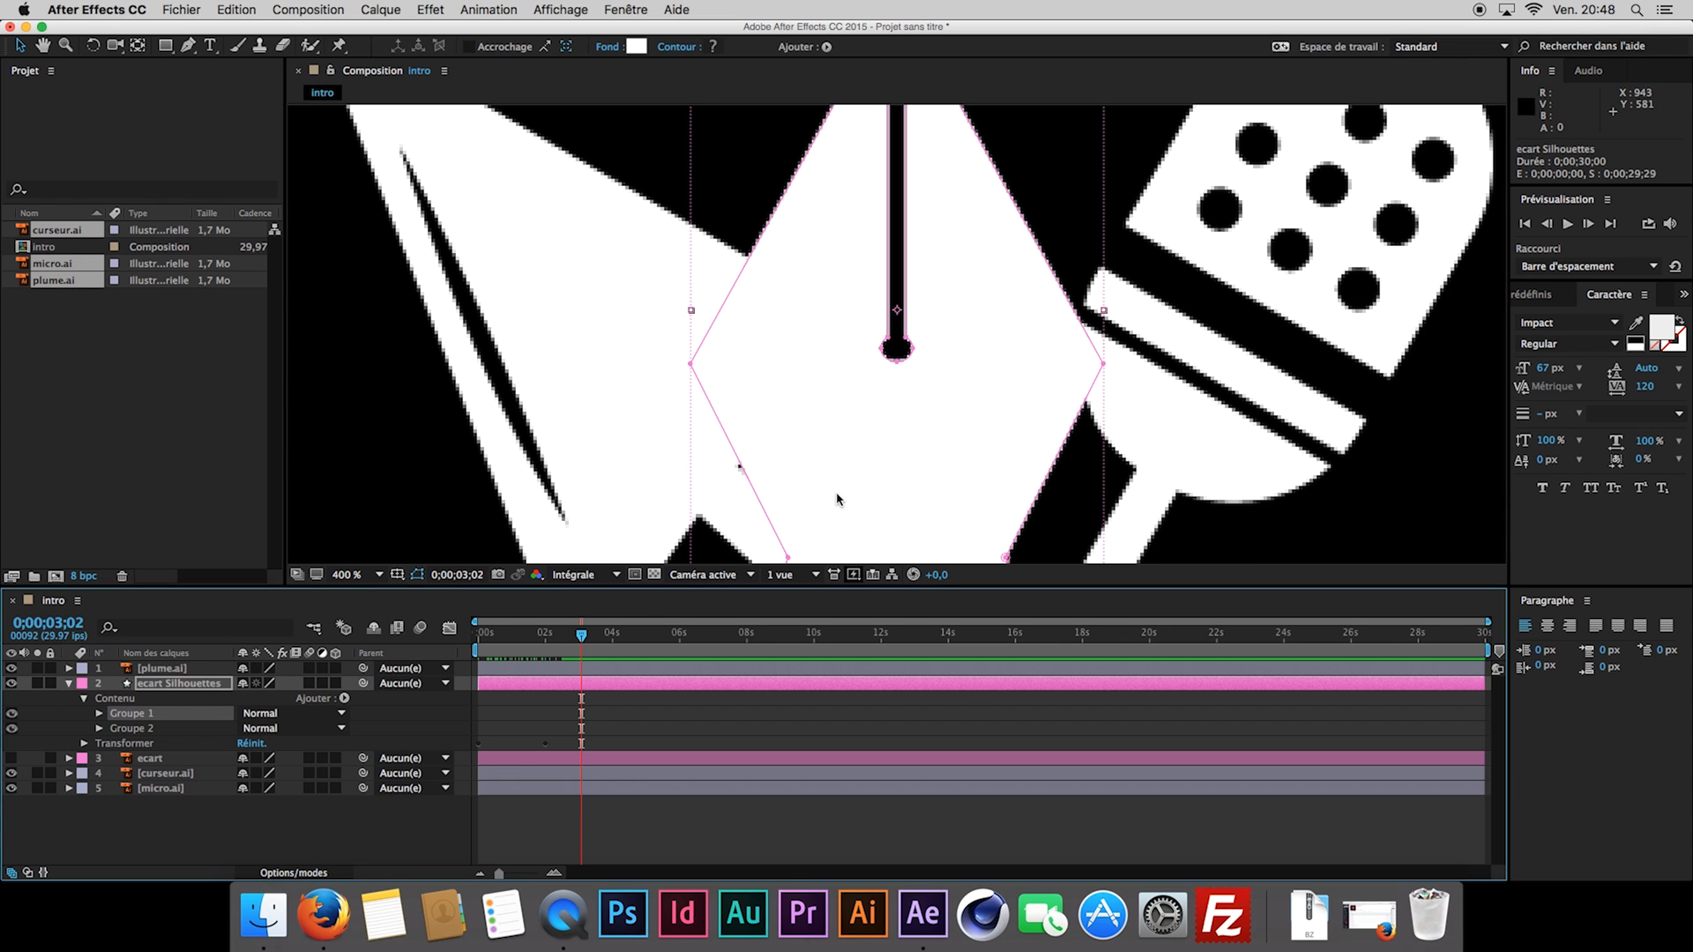
{"action": "key", "text": "space"}
{"action": "left_click_drag", "start_coordinate": [892, 356], "coordinate": [741, 235]}
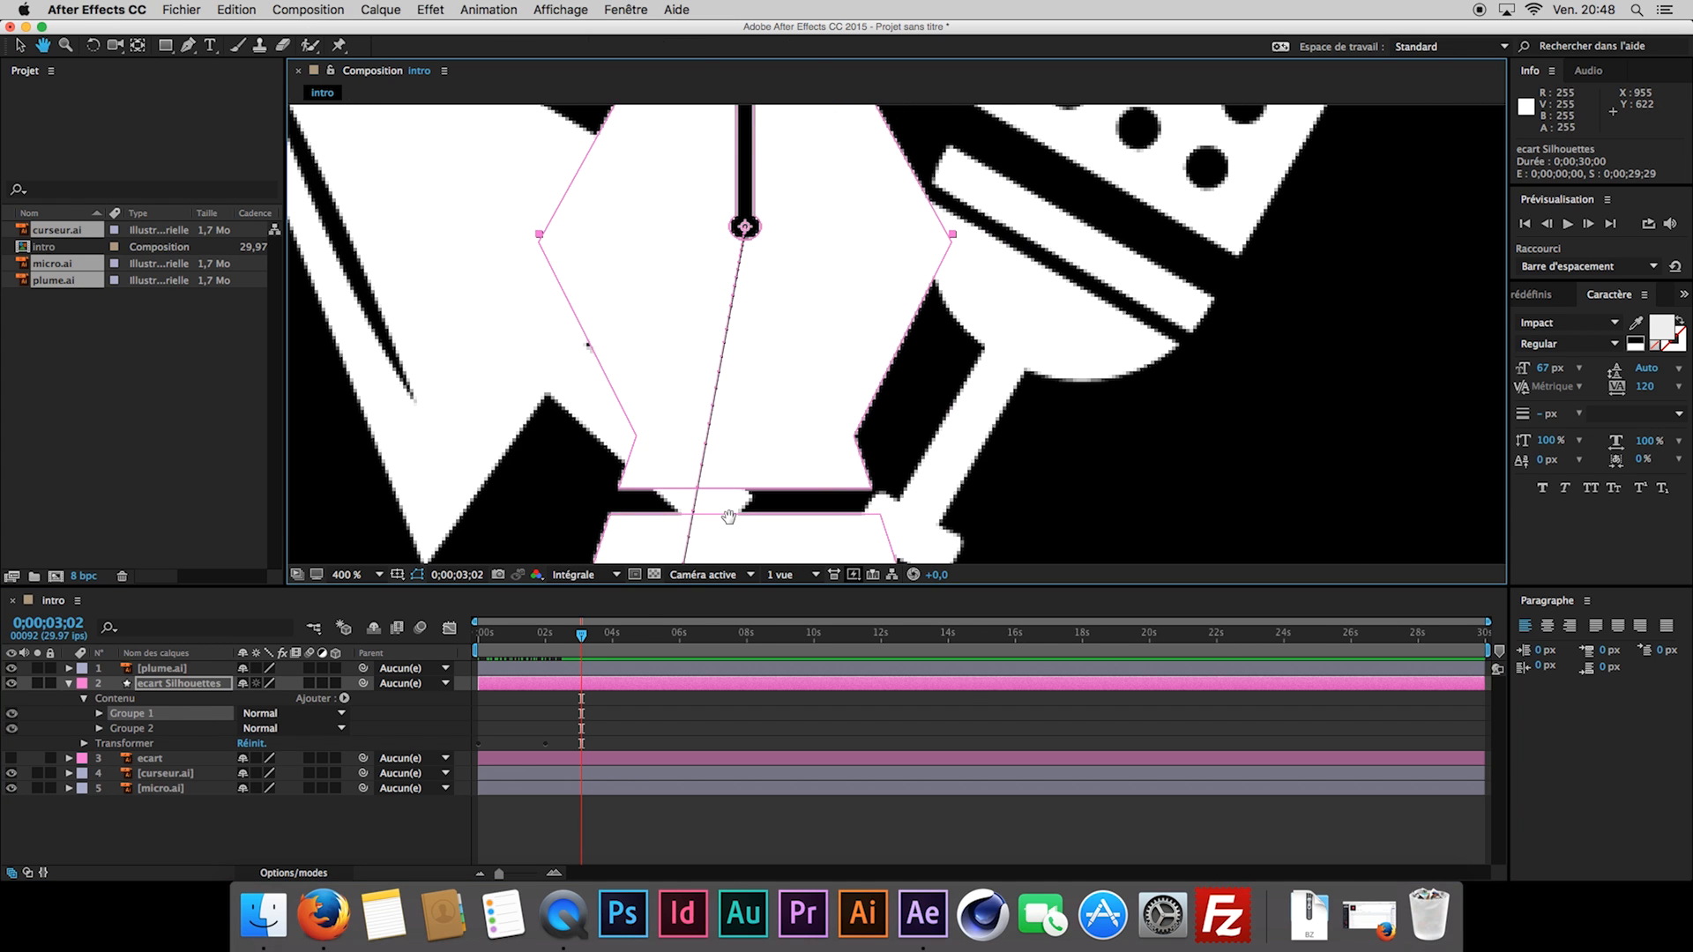
{"action": "scroll", "coordinate": [754, 500], "scroll_direction": "up", "scroll_amount": 1}
{"action": "left_click_drag", "start_coordinate": [753, 501], "coordinate": [907, 455]}
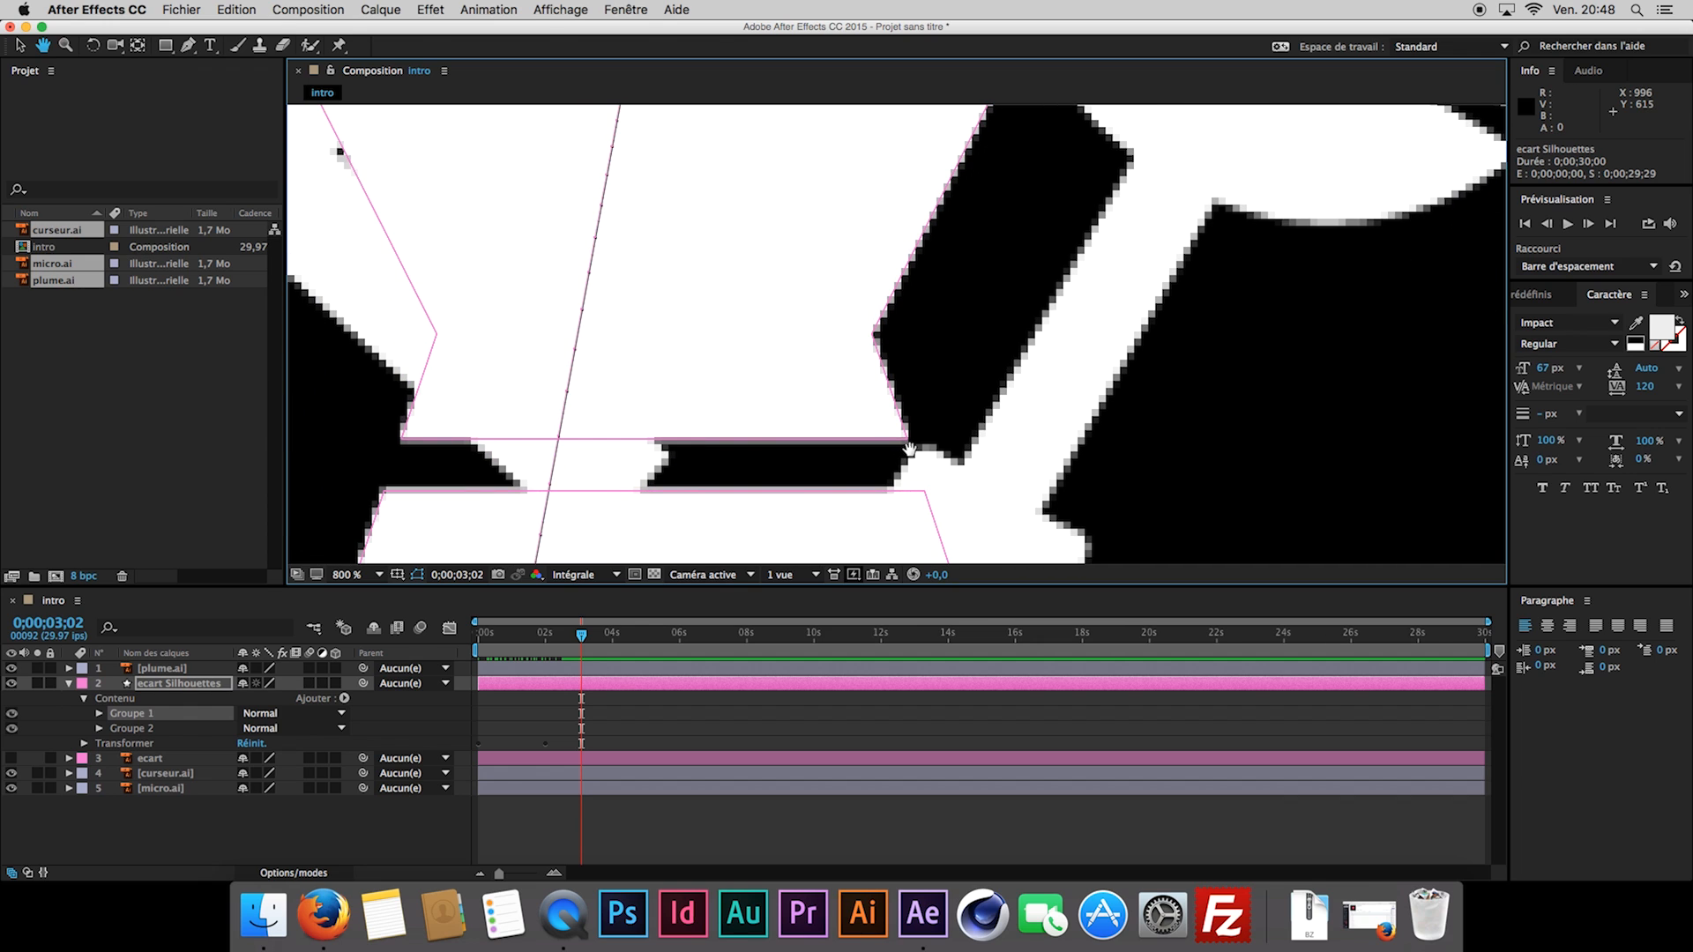
{"action": "left_click", "coordinate": [908, 440]}
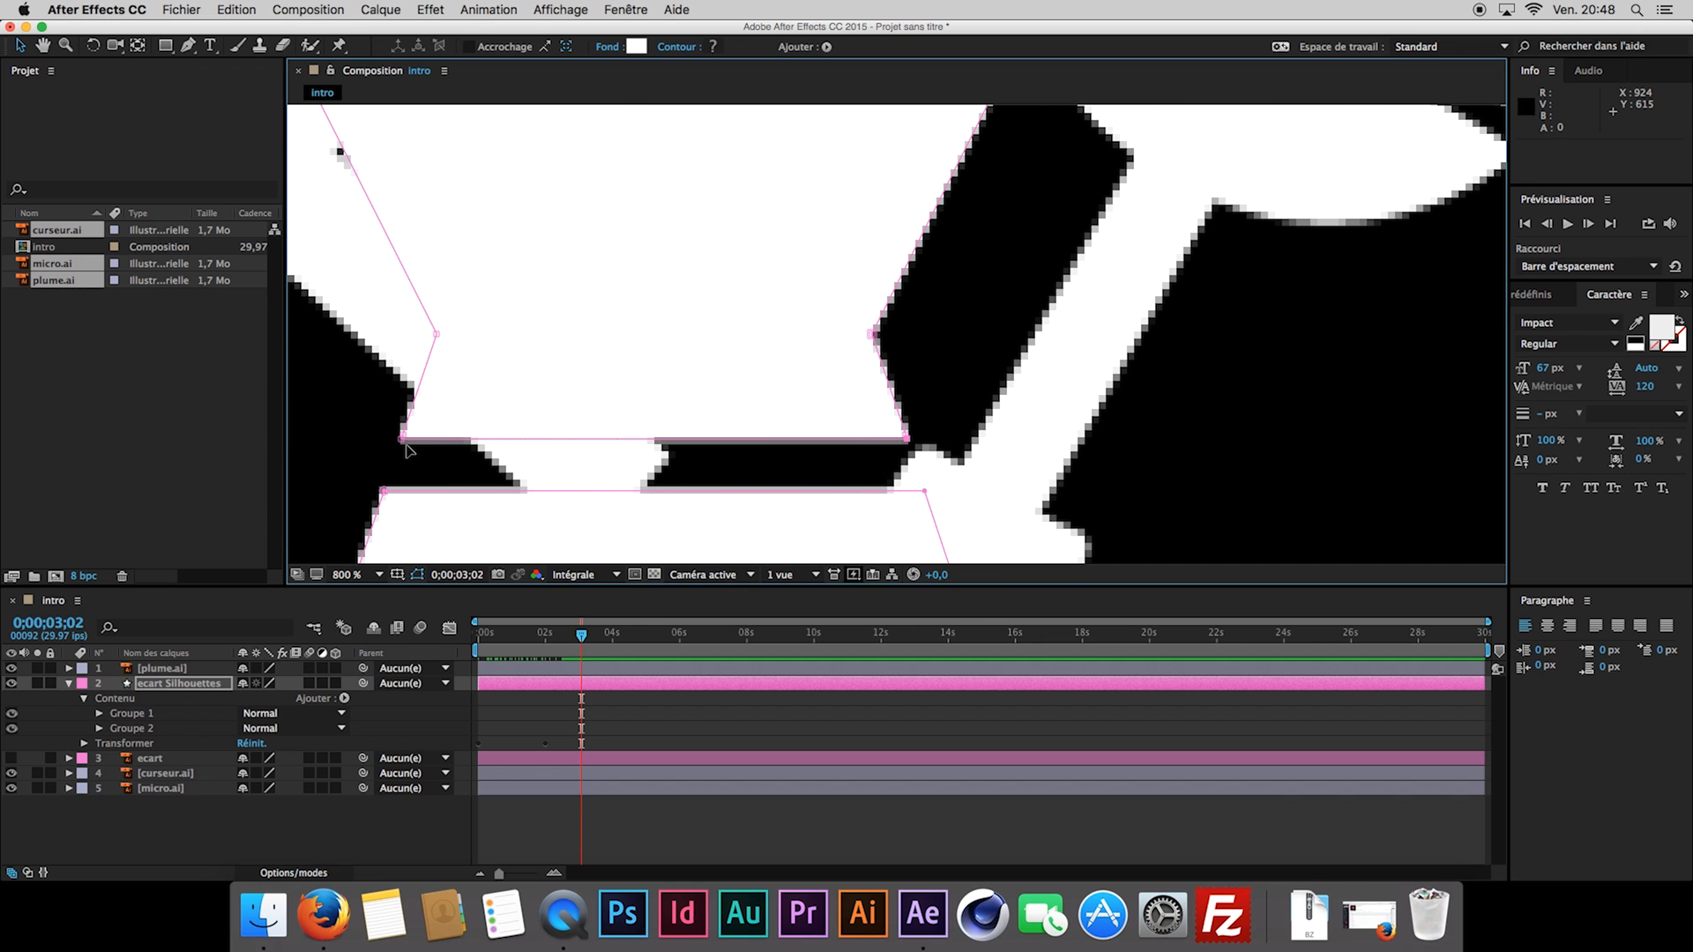
{"action": "left_click_drag", "start_coordinate": [908, 441], "coordinate": [923, 491]}
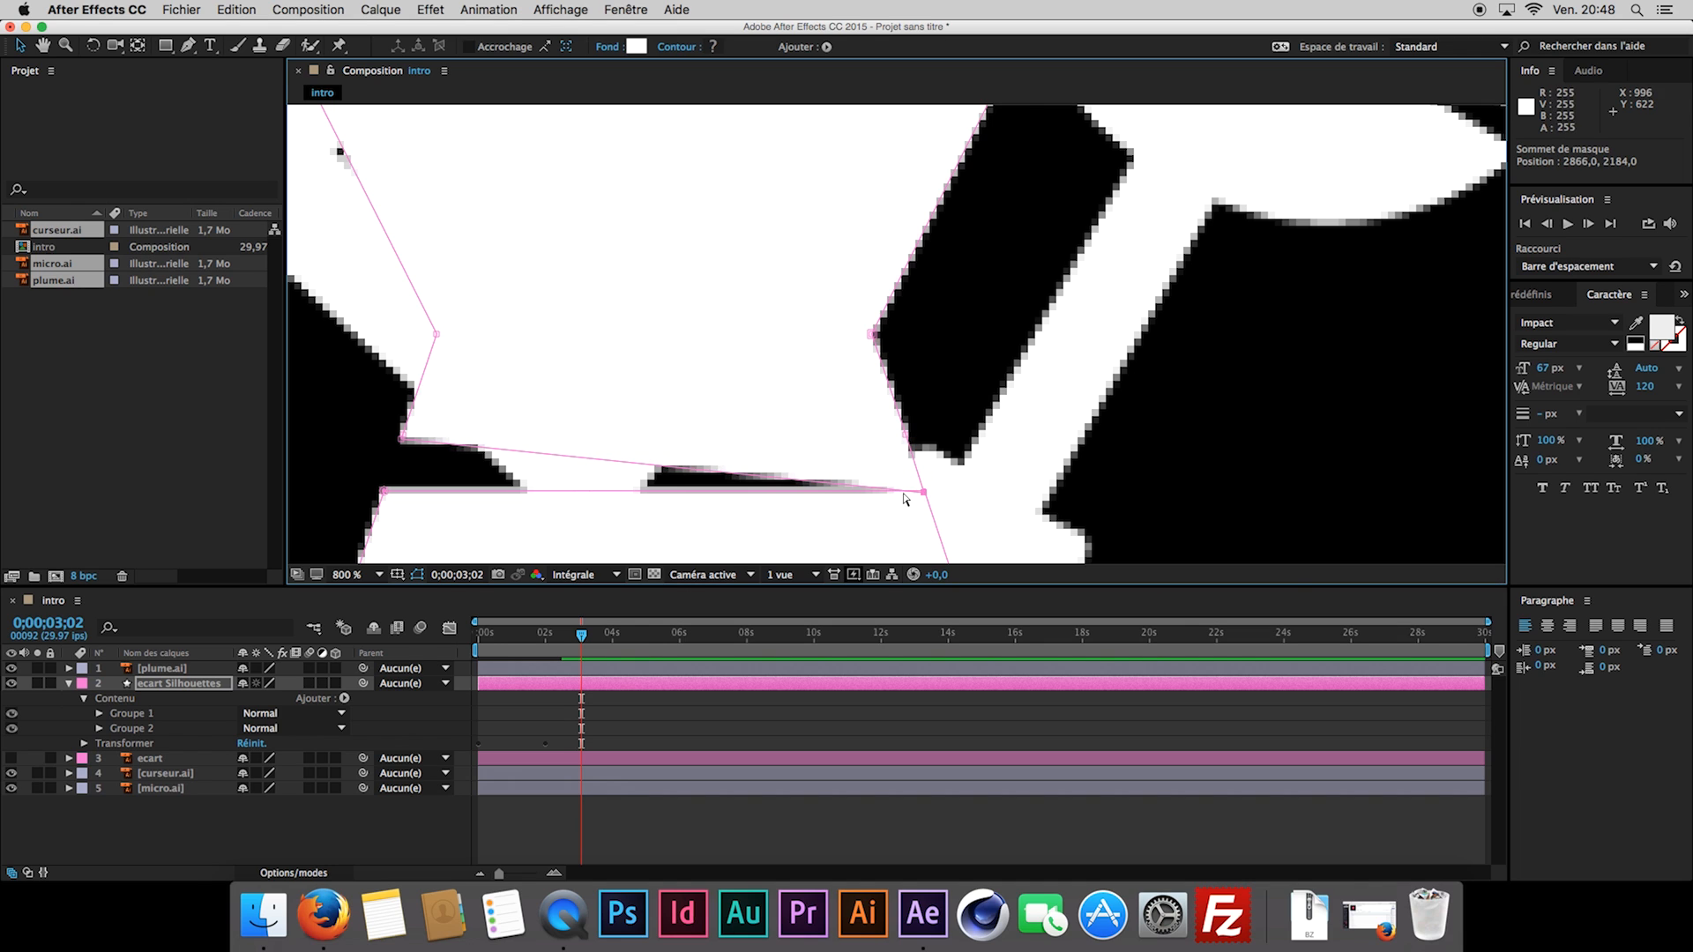
{"action": "key", "text": "super+z"}
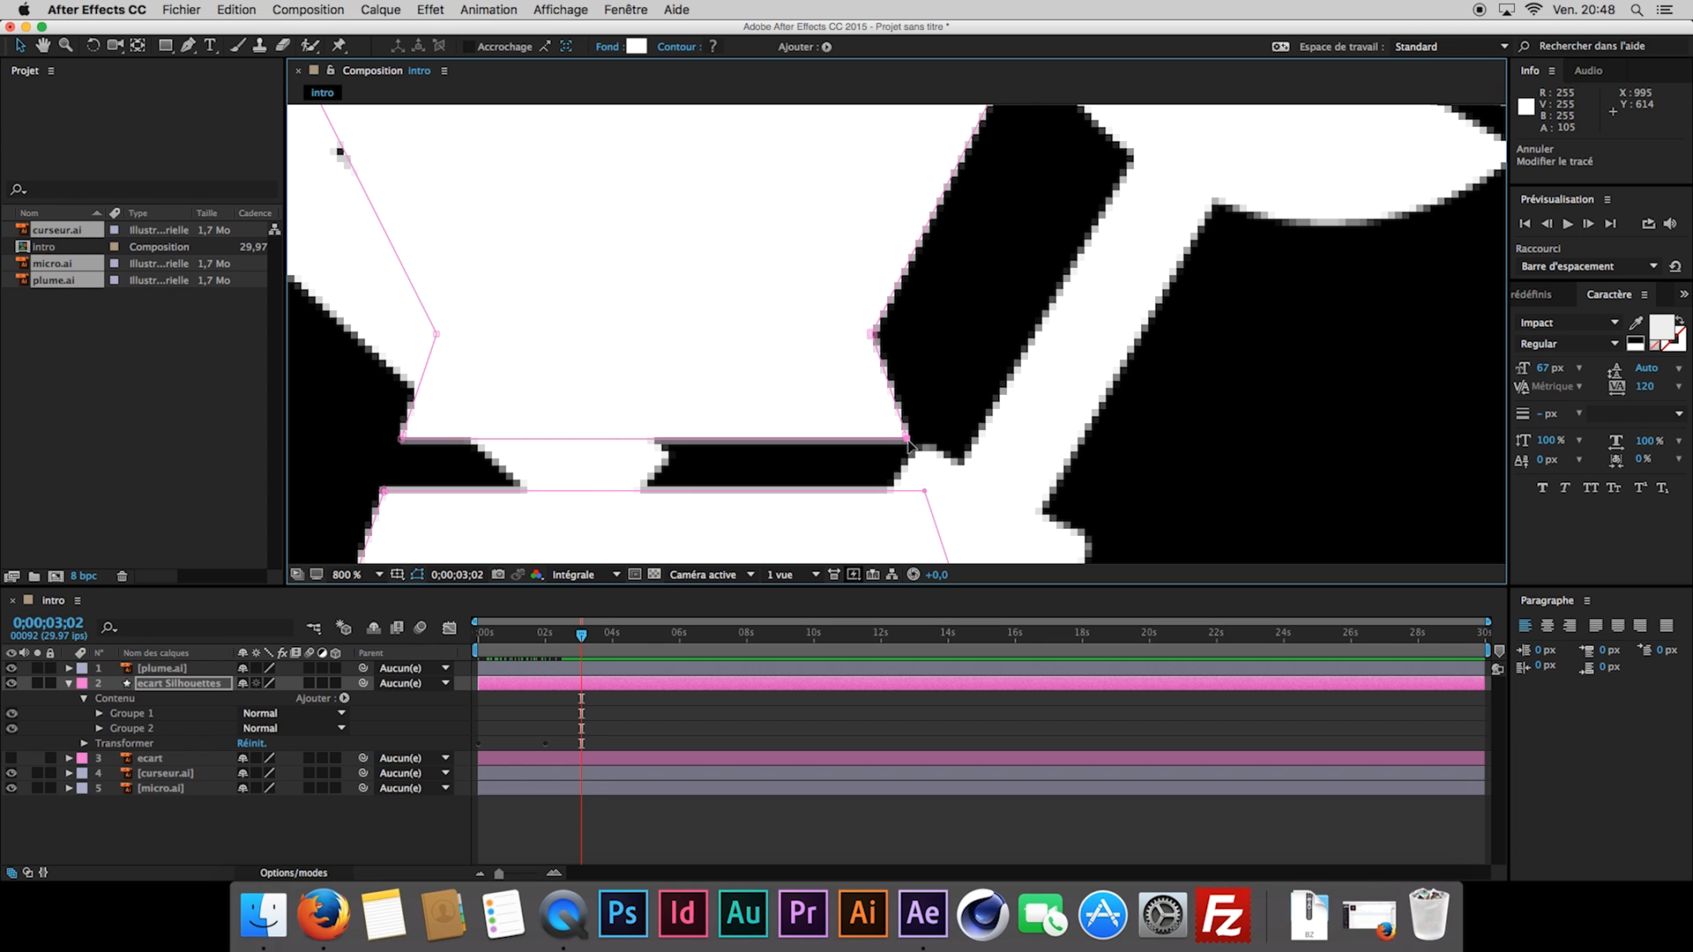
{"action": "left_click_drag", "start_coordinate": [907, 439], "coordinate": [927, 495]}
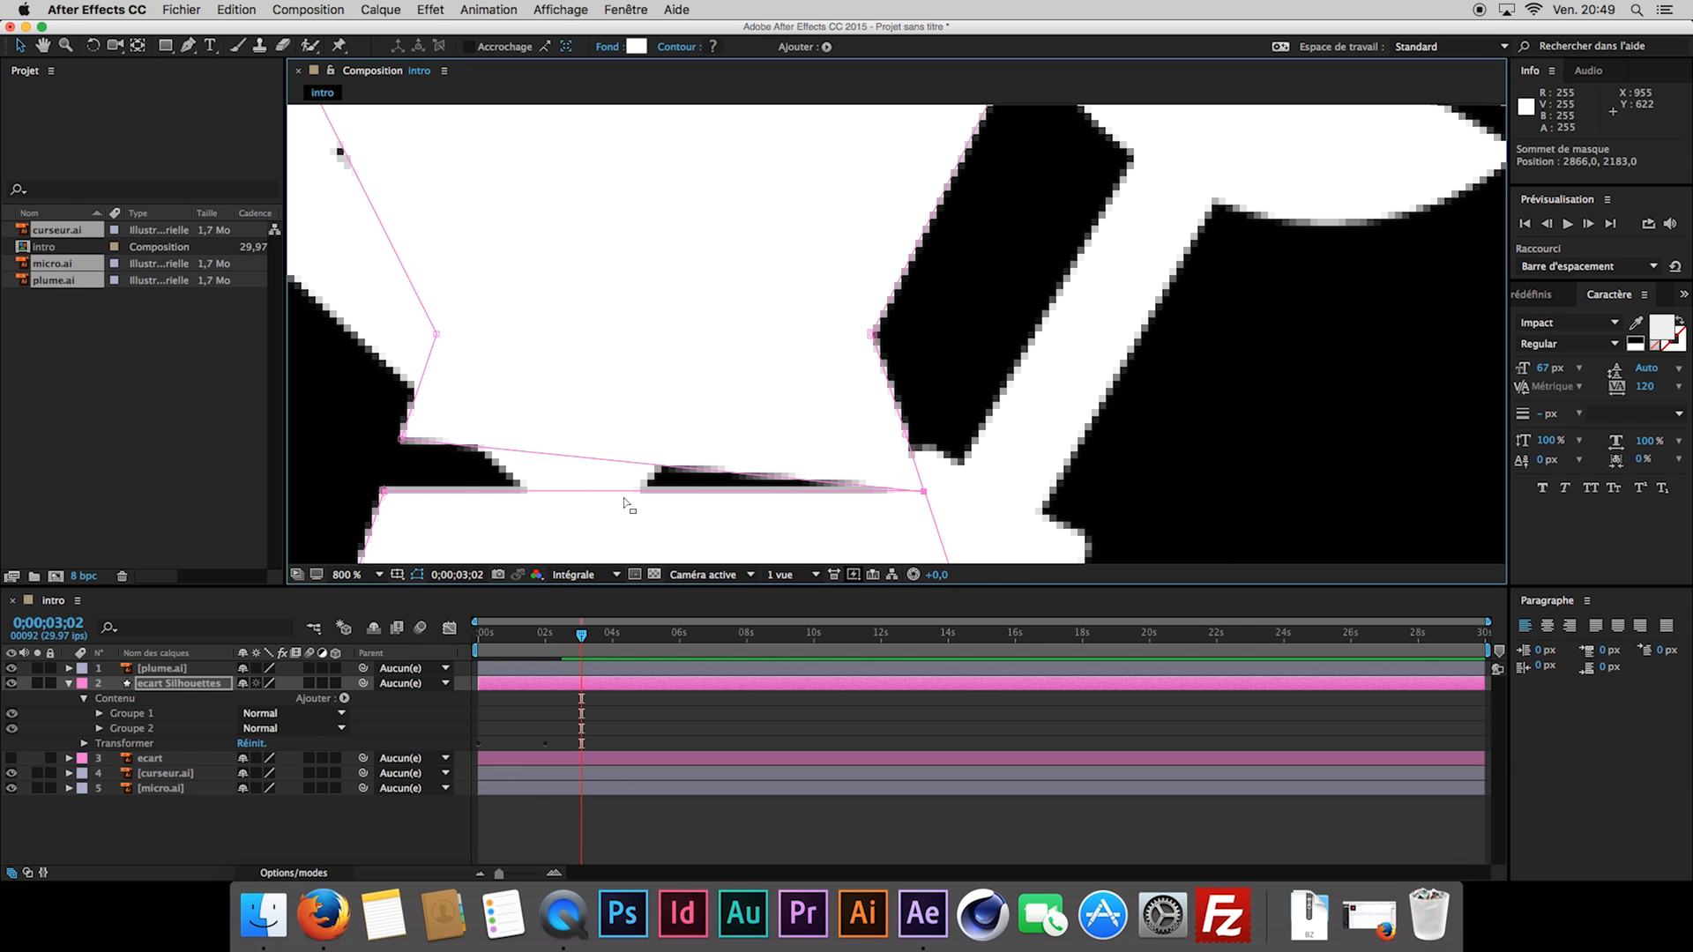
{"action": "left_click_drag", "start_coordinate": [402, 440], "coordinate": [384, 497]}
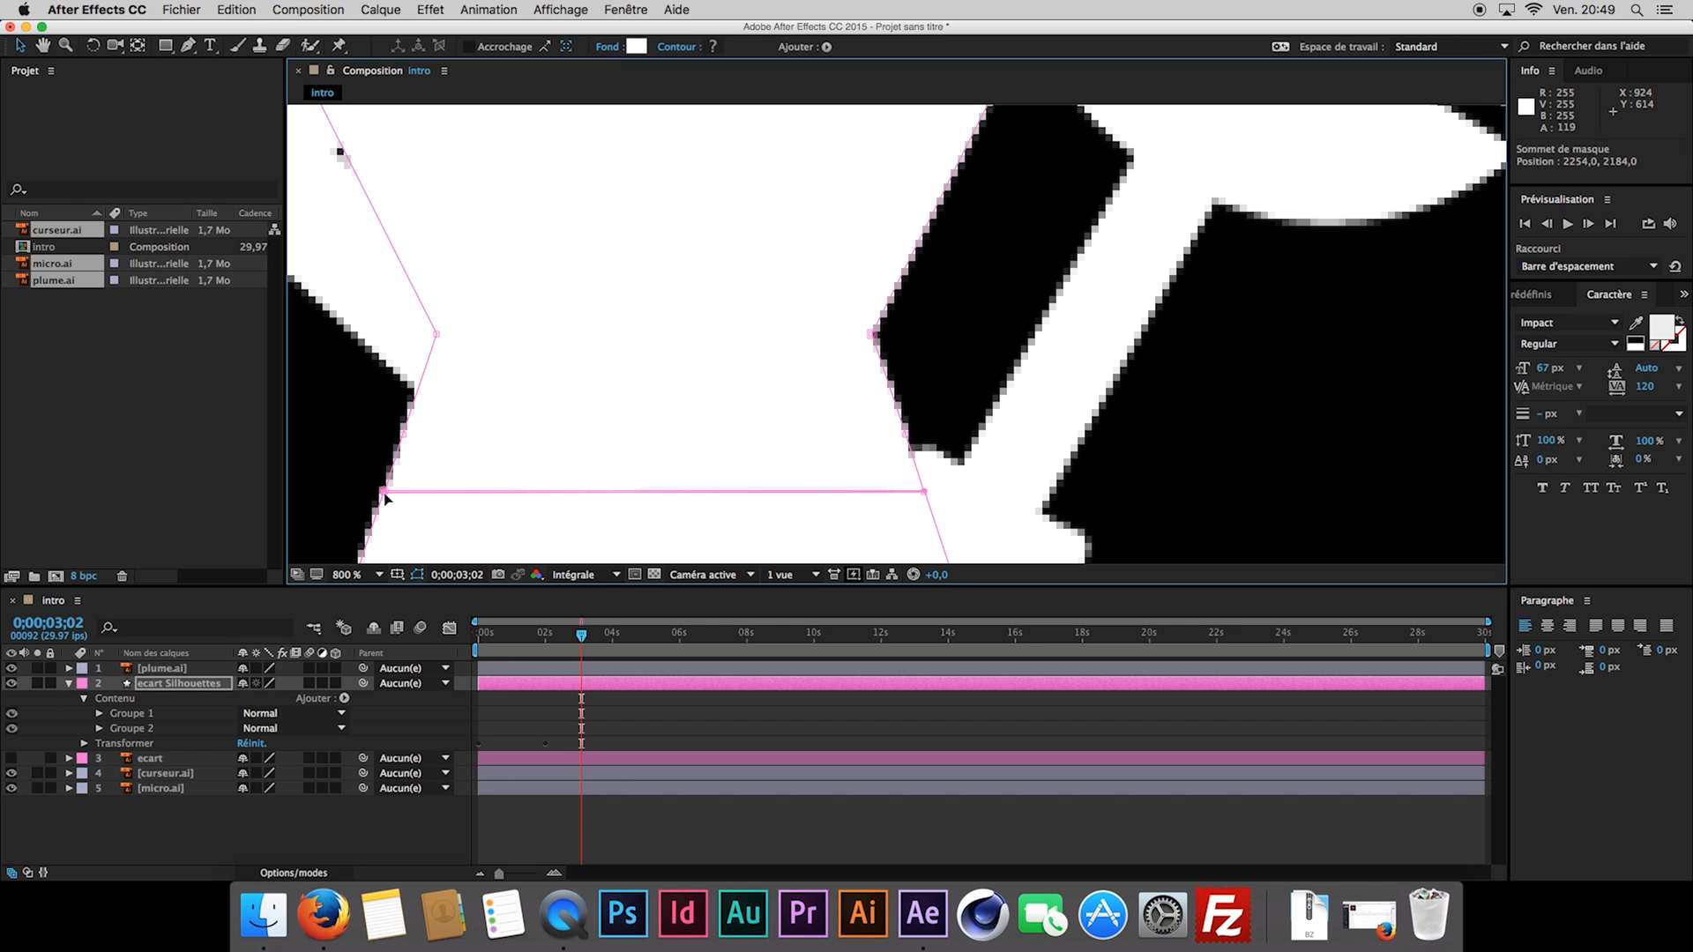
{"action": "left_click", "coordinate": [364, 579]}
{"action": "left_click", "coordinate": [370, 589]}
{"action": "left_click", "coordinate": [441, 832]}
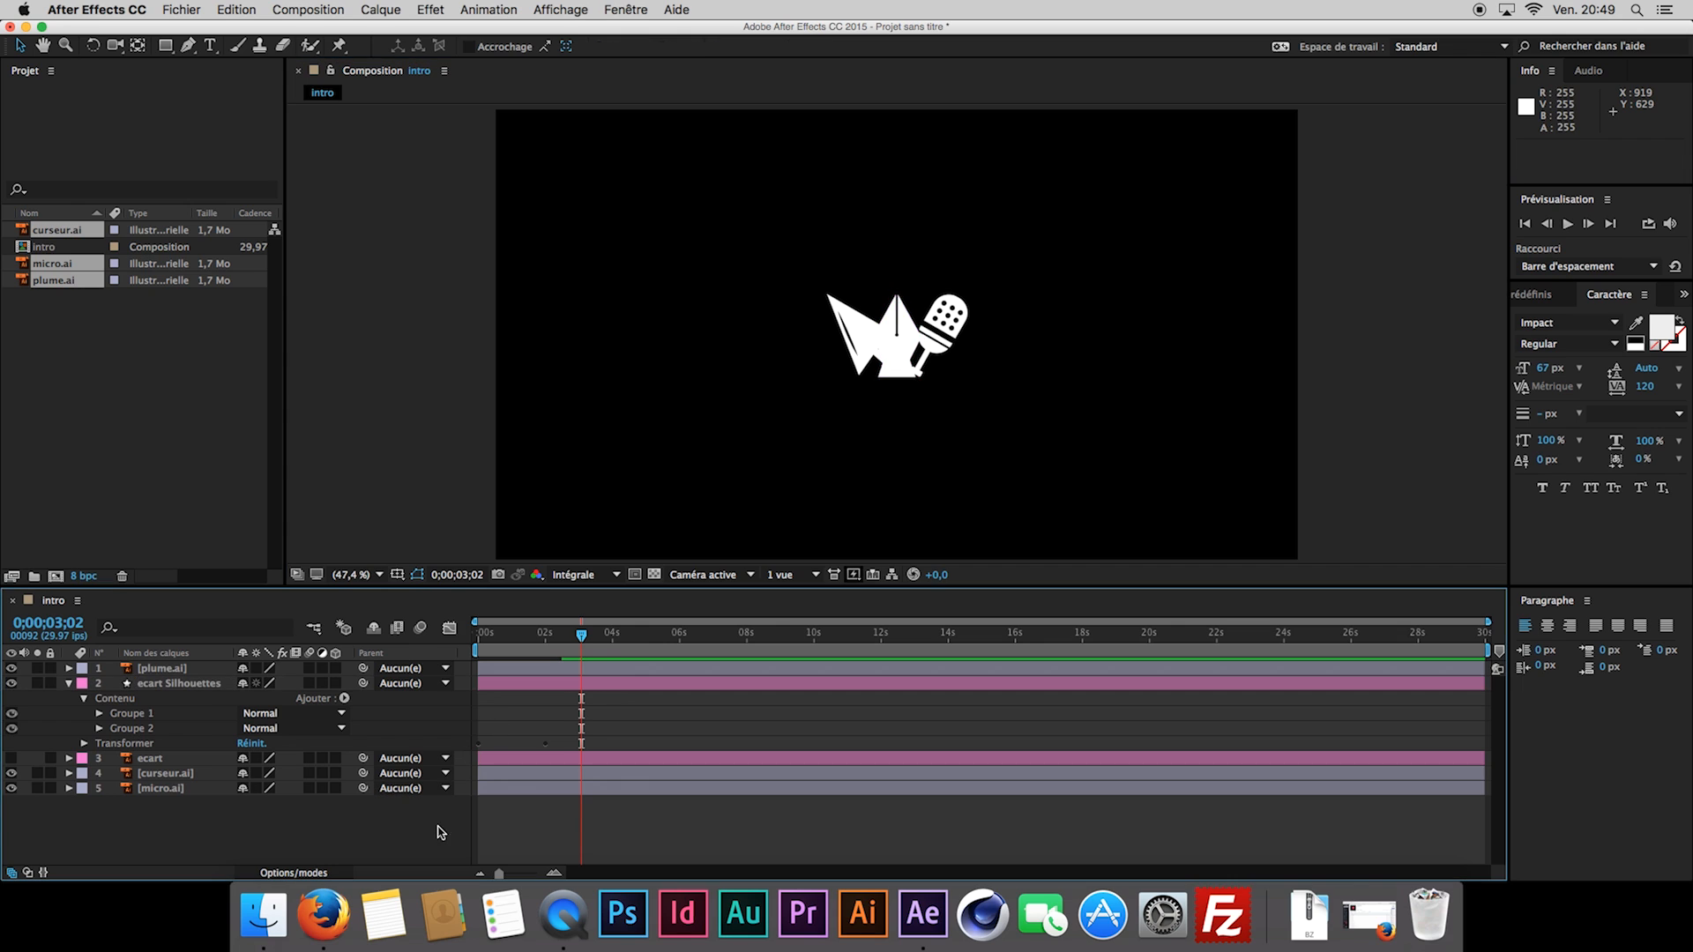
Set the fill colour of the ecart Silhouettes layer to black.
{"action": "left_click", "coordinate": [221, 685]}
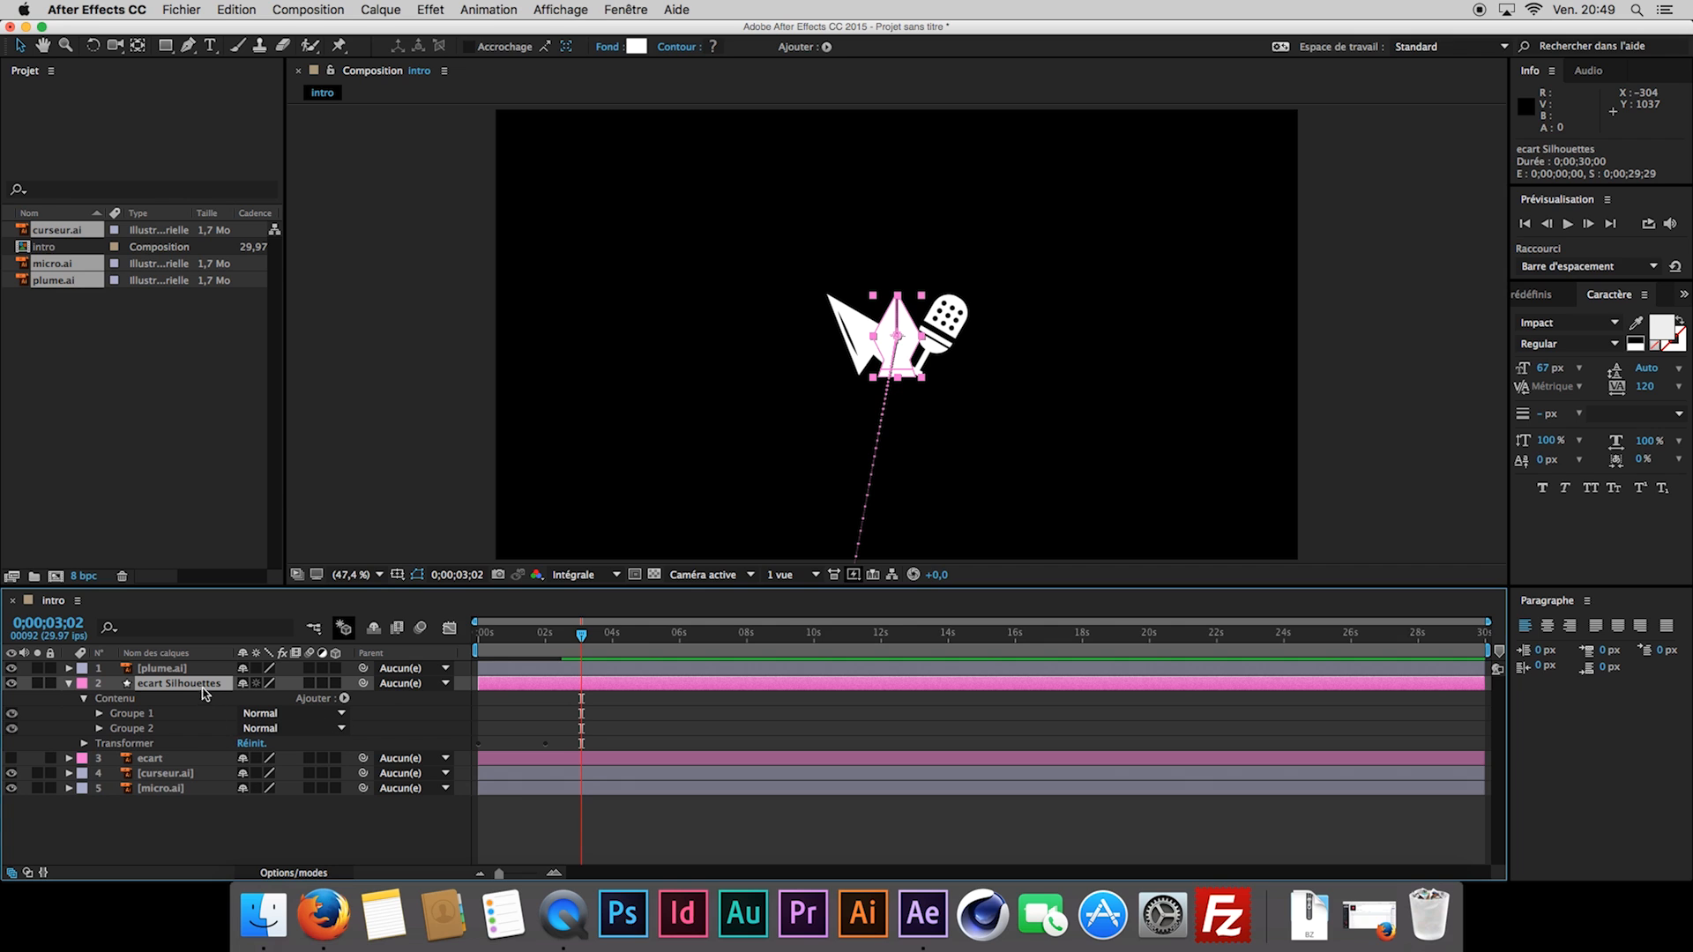
{"action": "left_click", "coordinate": [636, 47]}
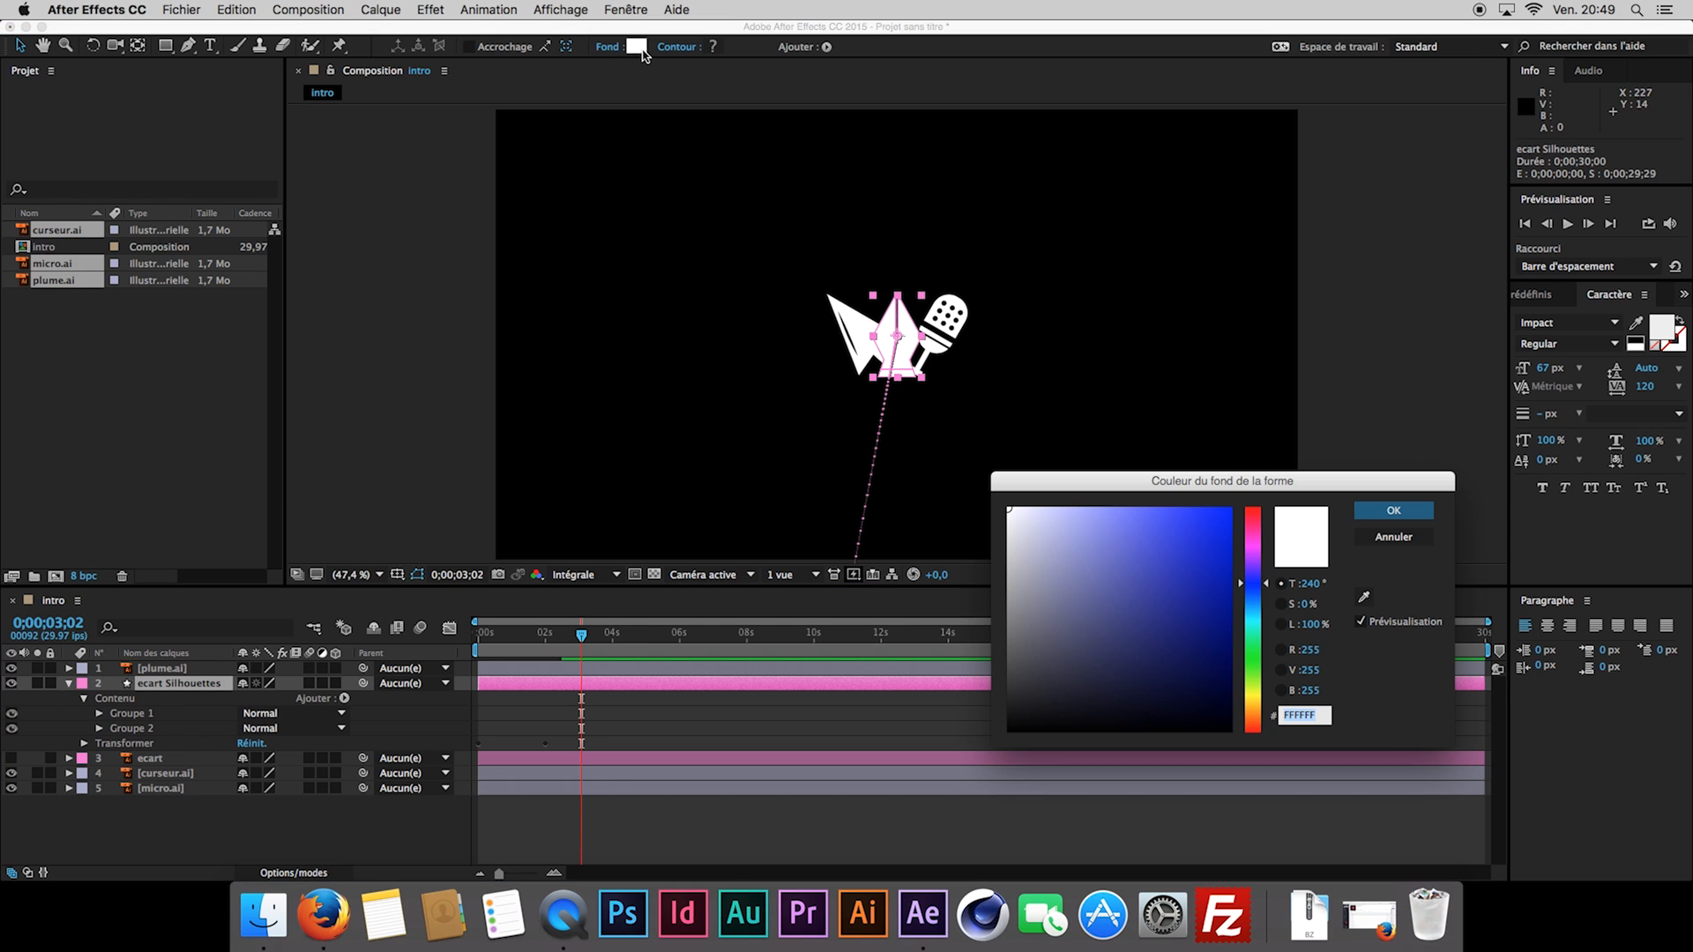
{"action": "left_click_drag", "start_coordinate": [1061, 565], "coordinate": [1235, 741]}
{"action": "key", "text": "Return"}
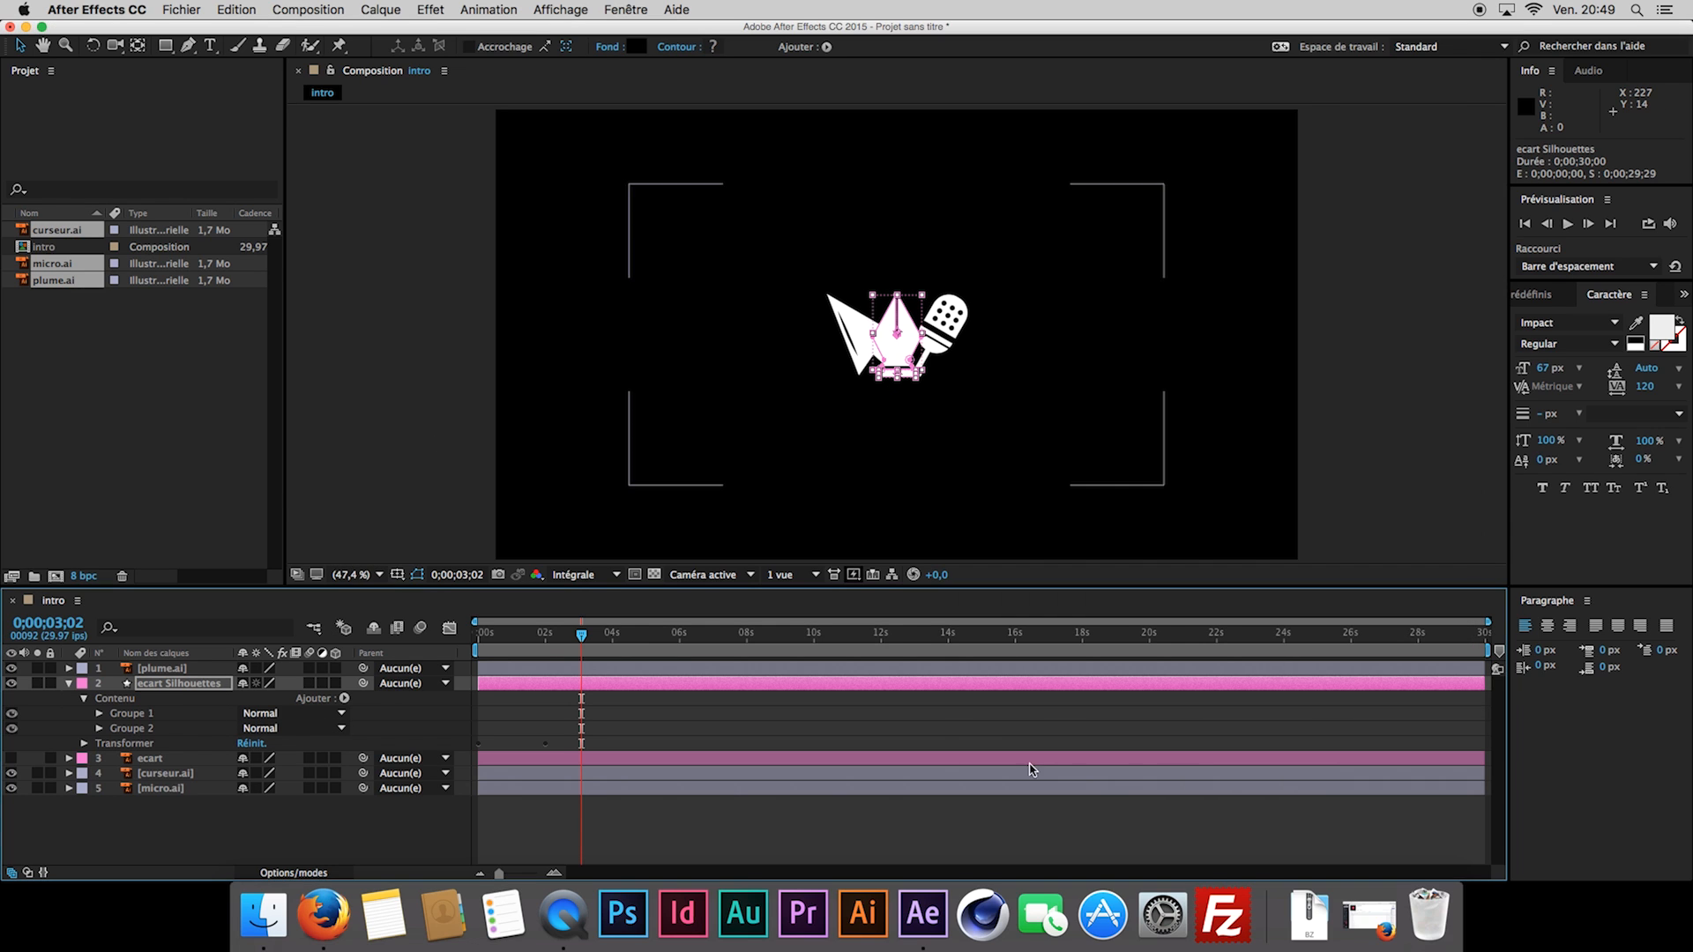
{"action": "left_click", "coordinate": [398, 847]}
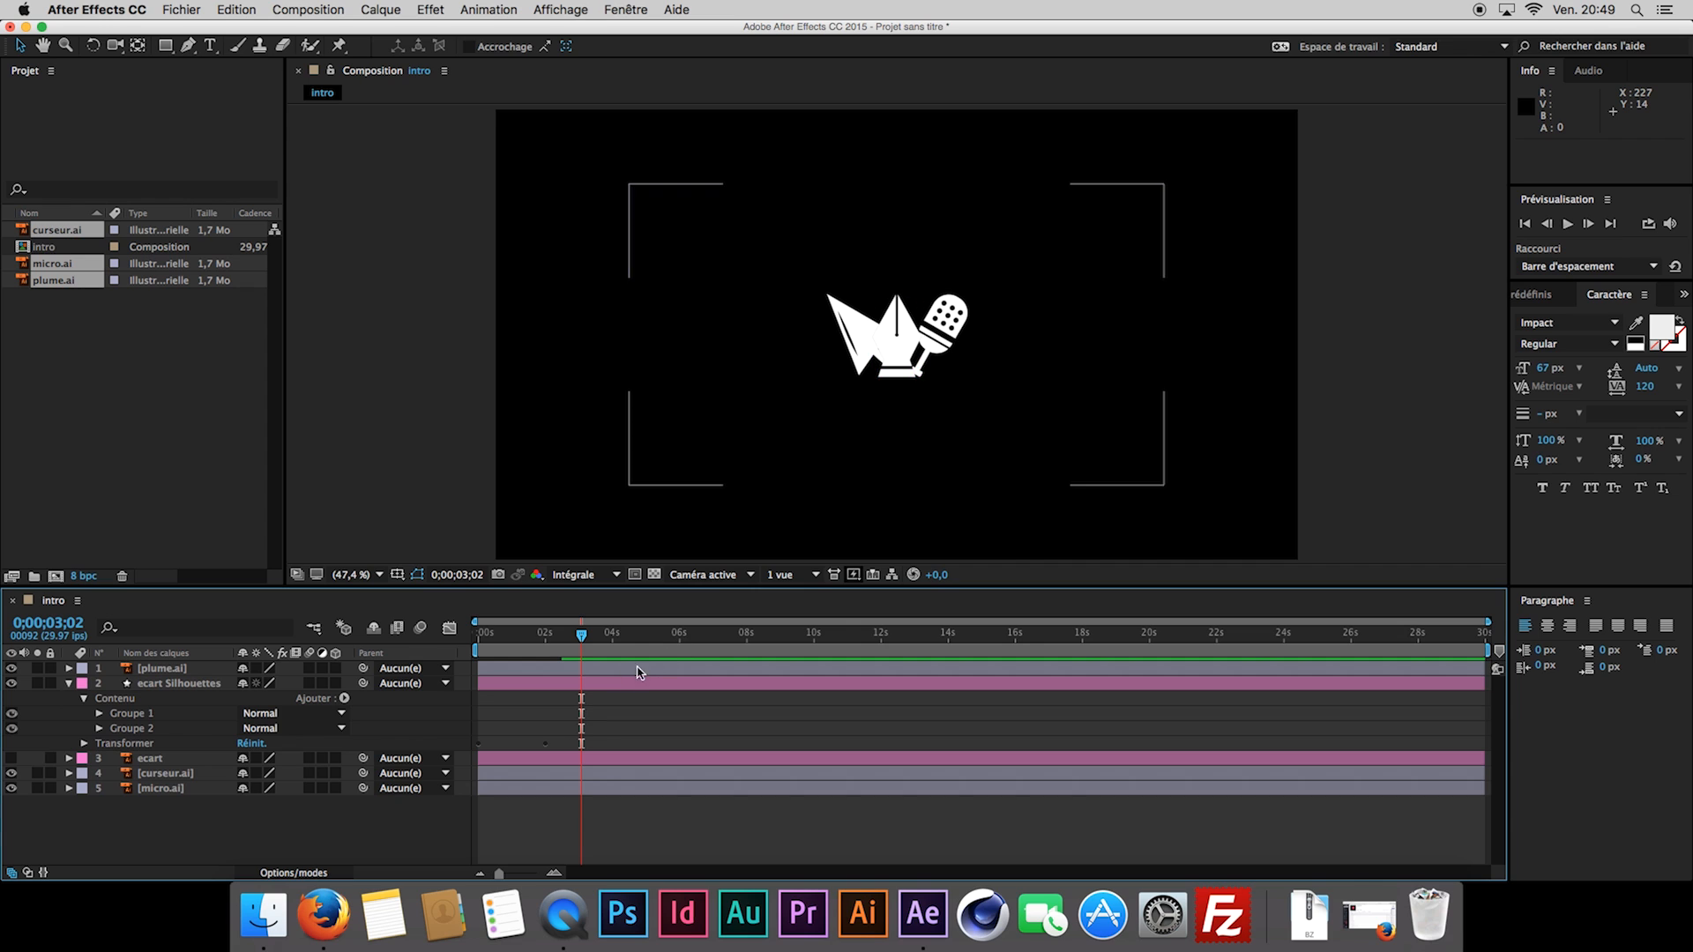
At 0;00;01;21, delete the points forming the rounded end of the nib's slit in the ecart Silhouettes outline.
{"action": "mouse_move", "coordinate": [582, 648]}
{"action": "left_mouse_down"}
{"action": "mouse_move", "coordinate": [534, 659]}
{"action": "mouse_move", "coordinate": [574, 656]}
{"action": "mouse_move", "coordinate": [551, 657]}
{"action": "left_mouse_up"}
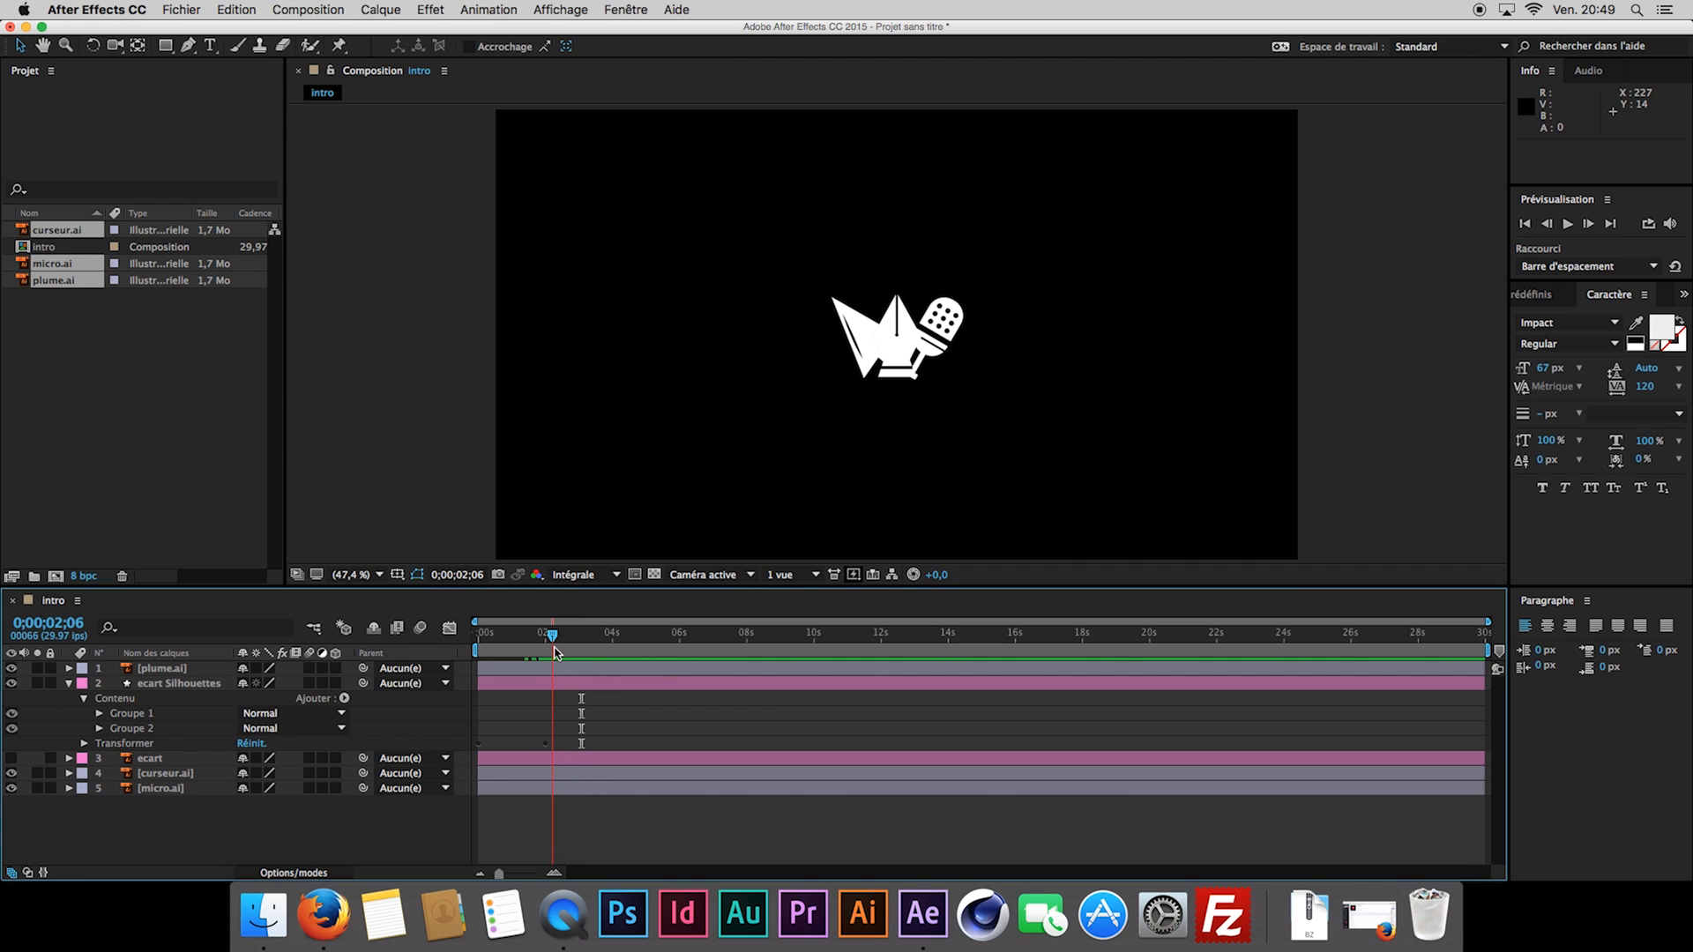
{"action": "scroll", "coordinate": [898, 338], "scroll_direction": "up", "scroll_amount": 5}
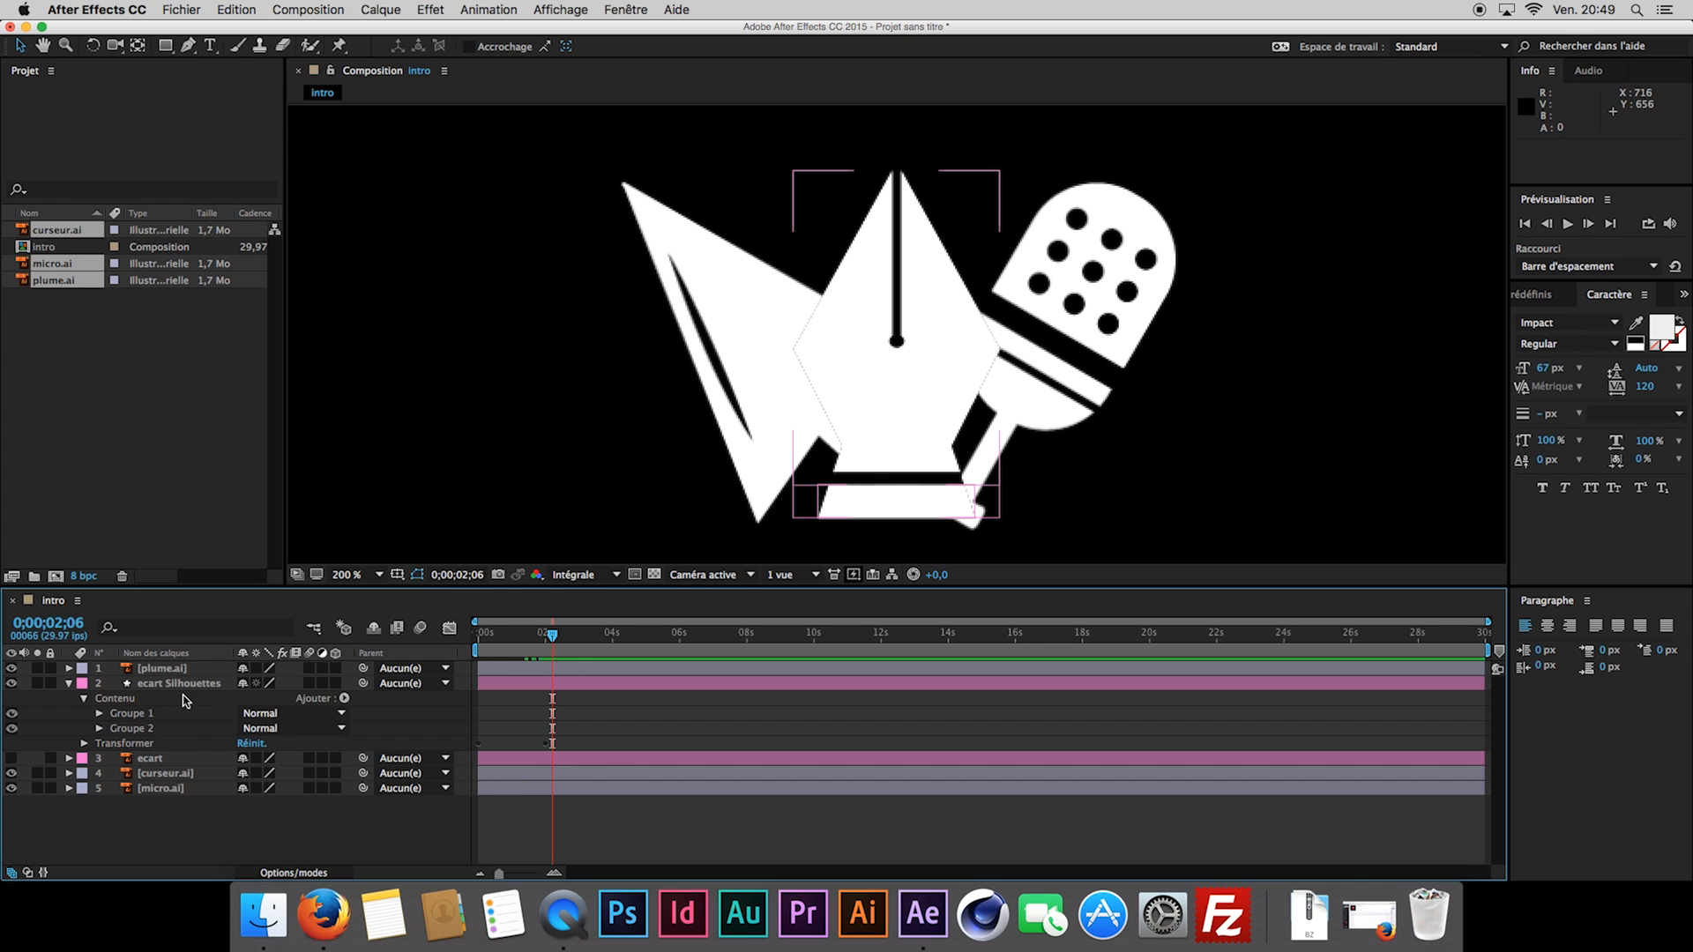
{"action": "left_click", "coordinate": [166, 686]}
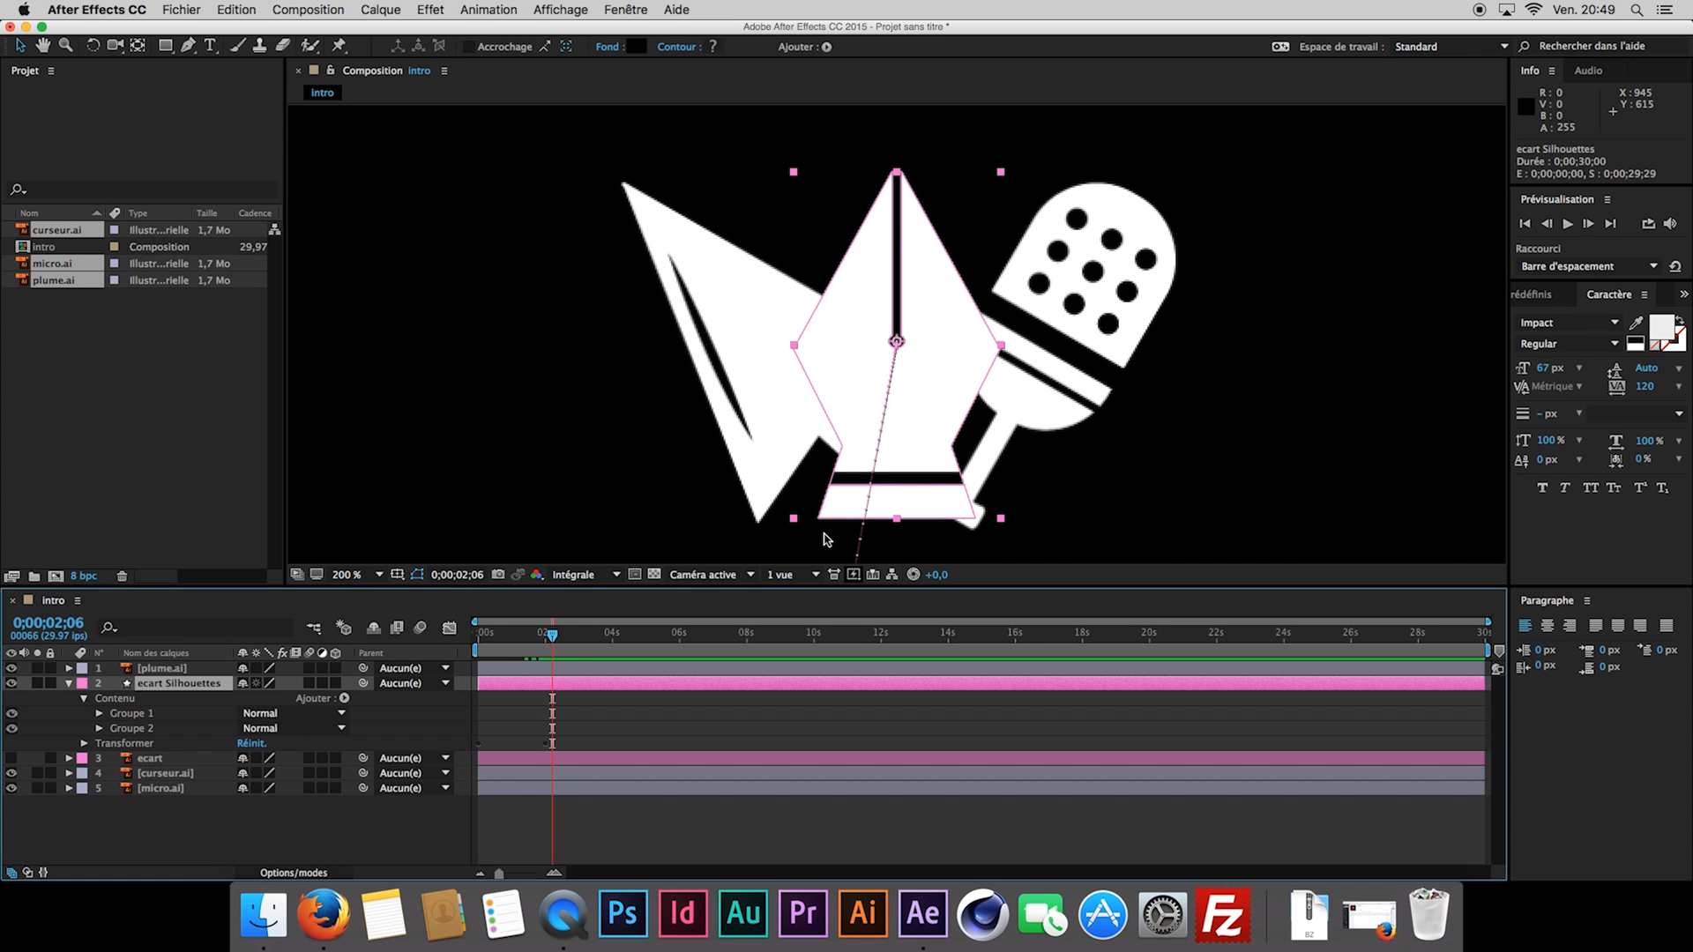
{"action": "left_click_drag", "start_coordinate": [545, 648], "coordinate": [536, 648]}
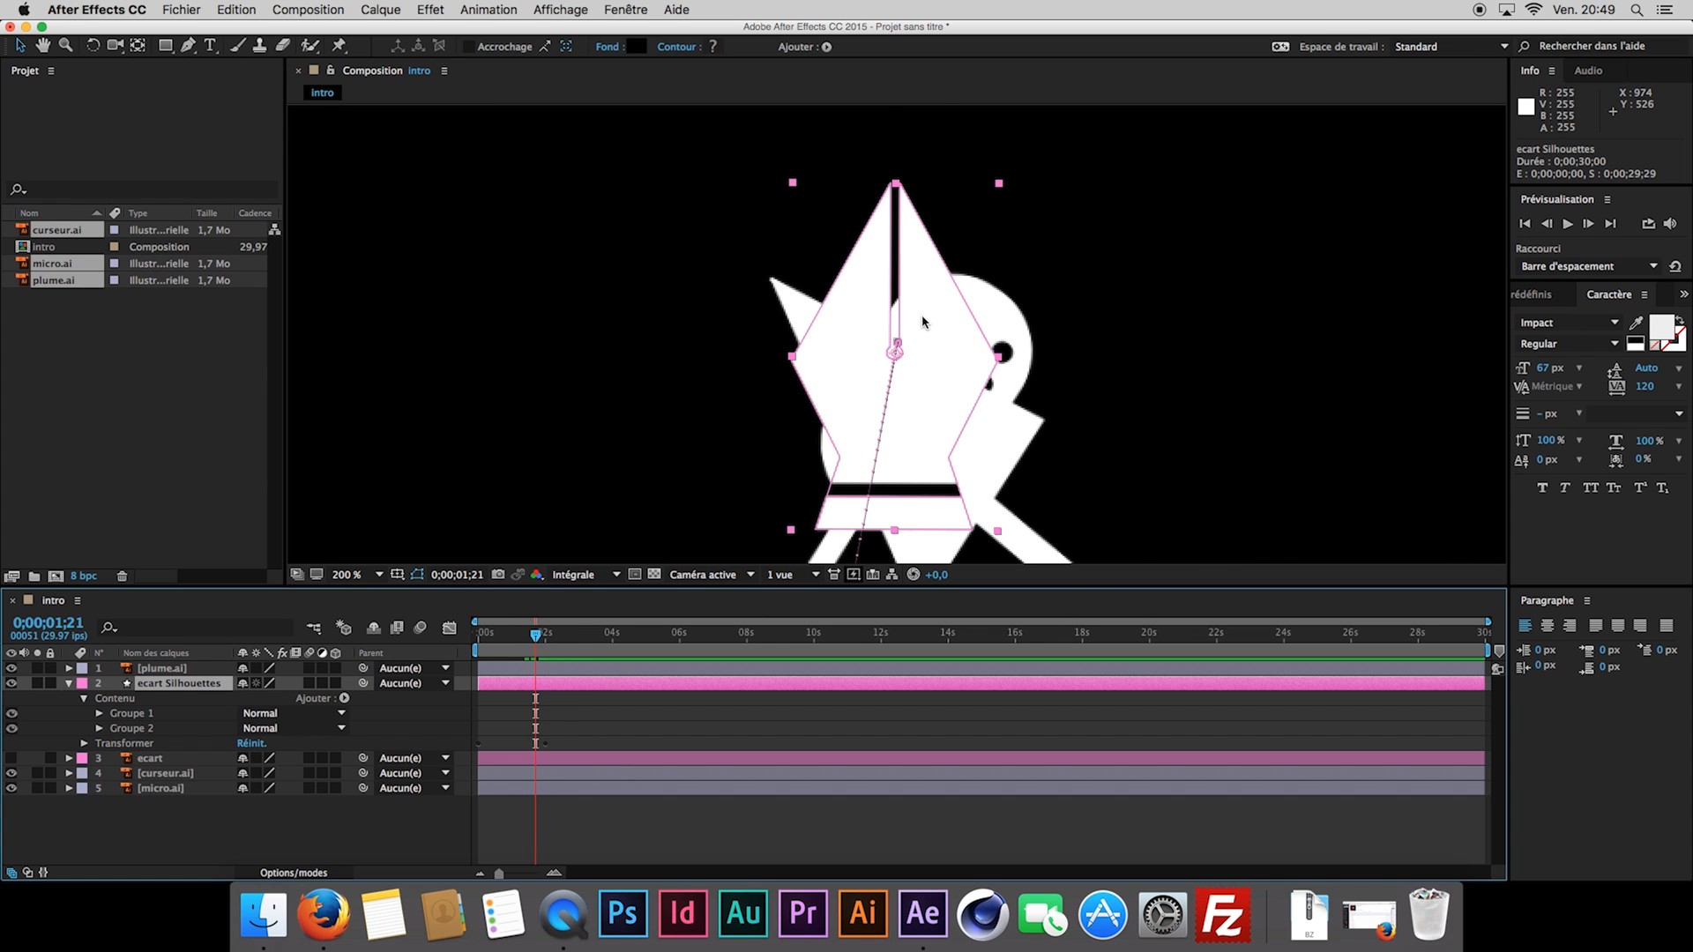
{"action": "scroll", "coordinate": [923, 322], "scroll_direction": "up", "scroll_amount": 1}
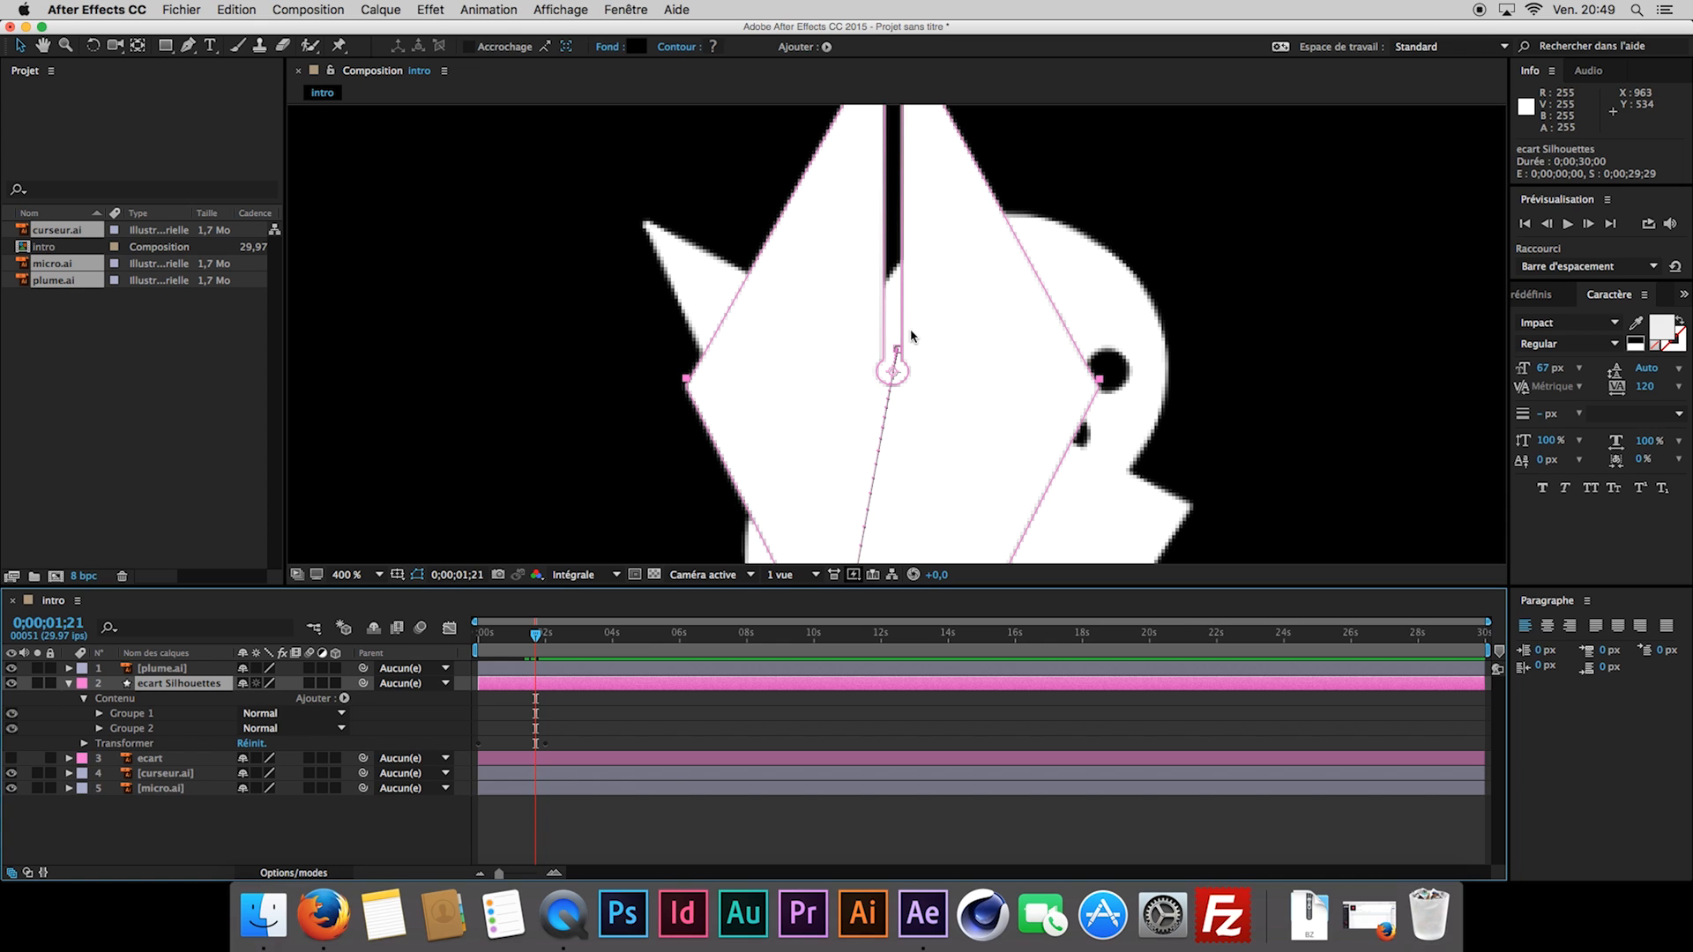
{"action": "scroll", "coordinate": [910, 330], "scroll_direction": "up", "scroll_amount": 1}
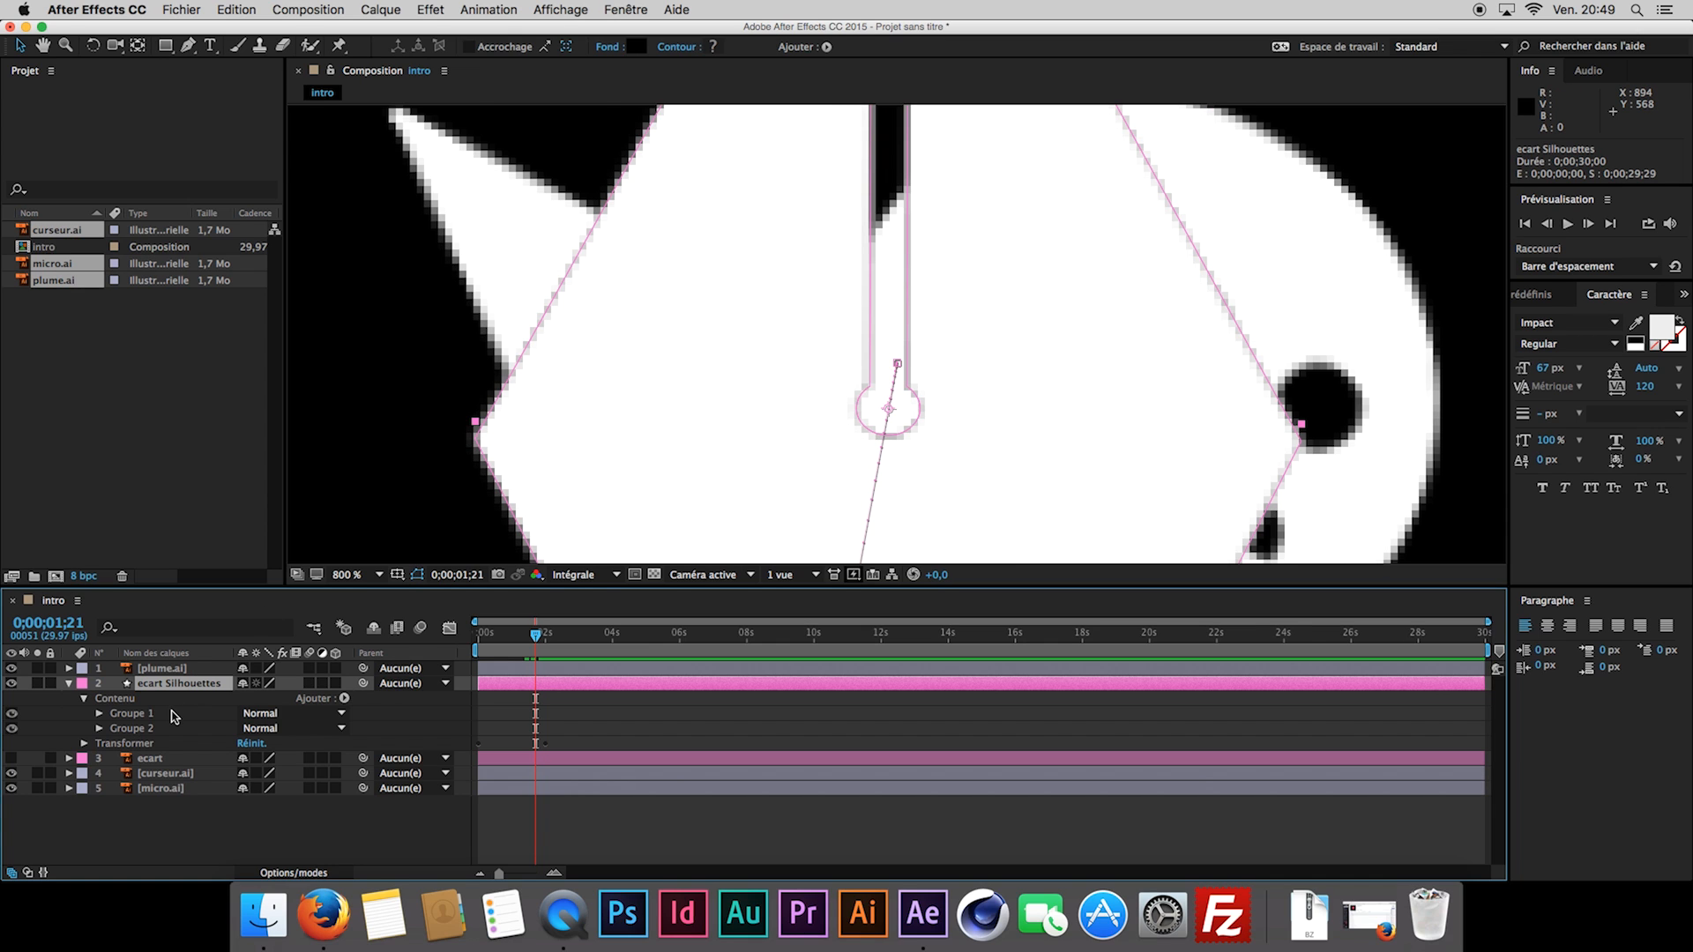
{"action": "left_click", "coordinate": [890, 436]}
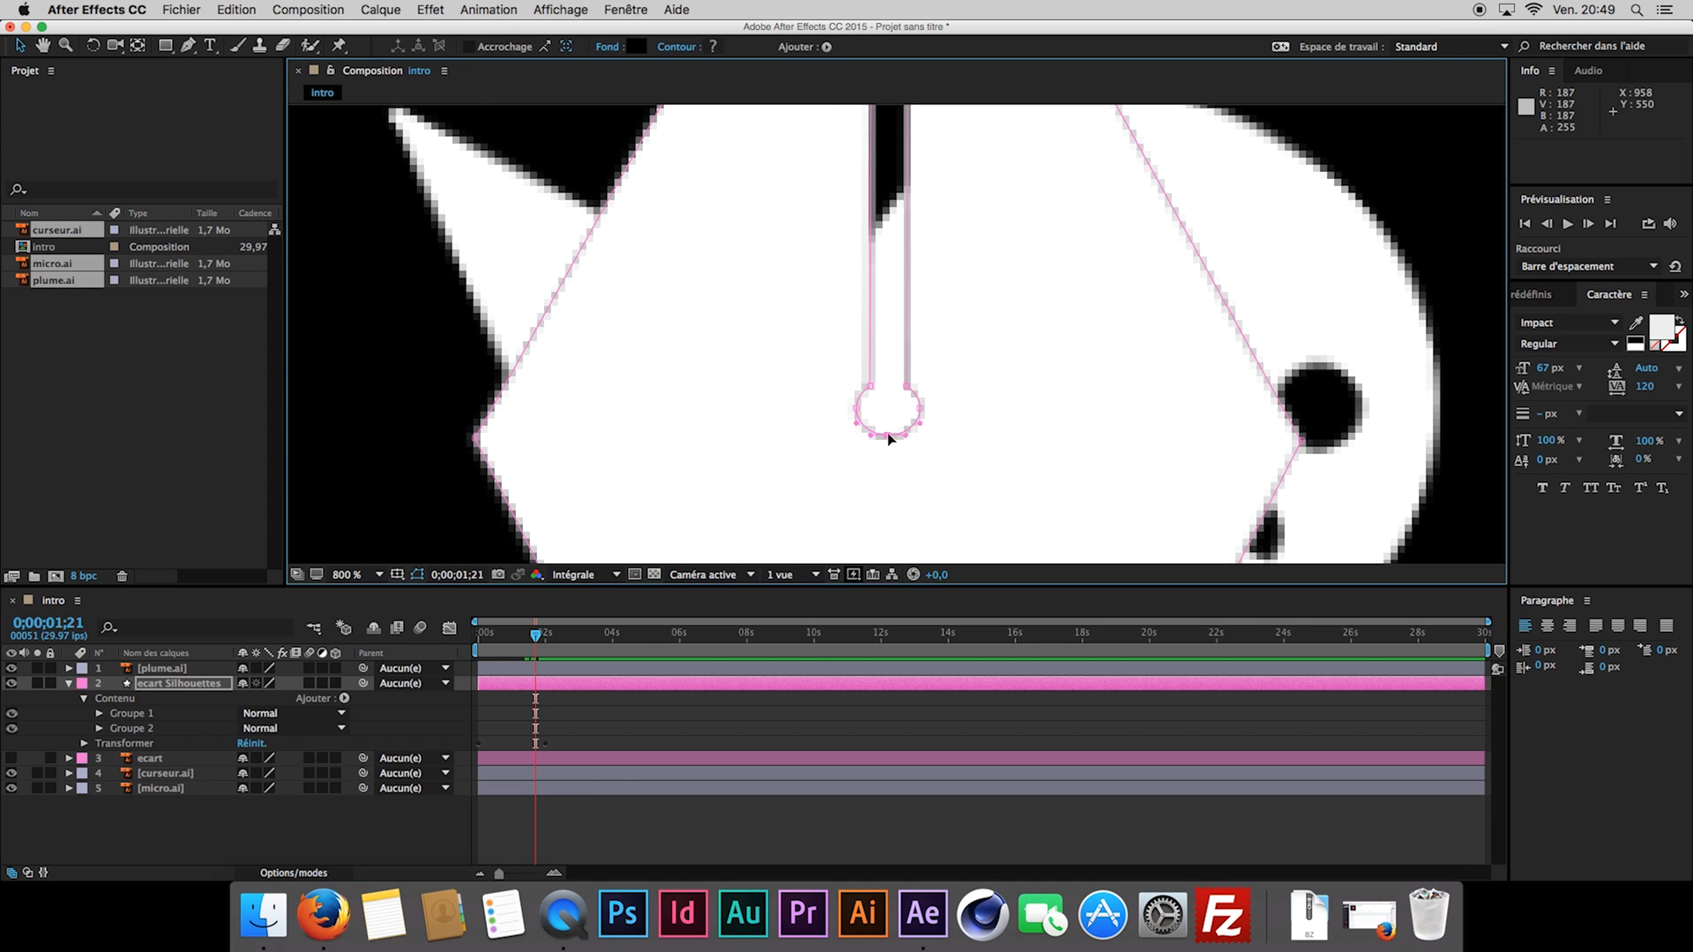
{"action": "key", "text": "Delete"}
{"action": "left_click", "coordinate": [919, 409]}
{"action": "key", "text": "Delete"}
{"action": "left_click", "coordinate": [855, 414]}
{"action": "key", "text": "Delete"}
Move the remaining end points of the silhouette's slit up towards the nib's tip and check the result at 0;00;01;27.
{"action": "left_click_drag", "start_coordinate": [932, 392], "coordinate": [865, 383]}
{"action": "left_click_drag", "start_coordinate": [968, 342], "coordinate": [907, 161]}
{"action": "left_click", "coordinate": [377, 574]}
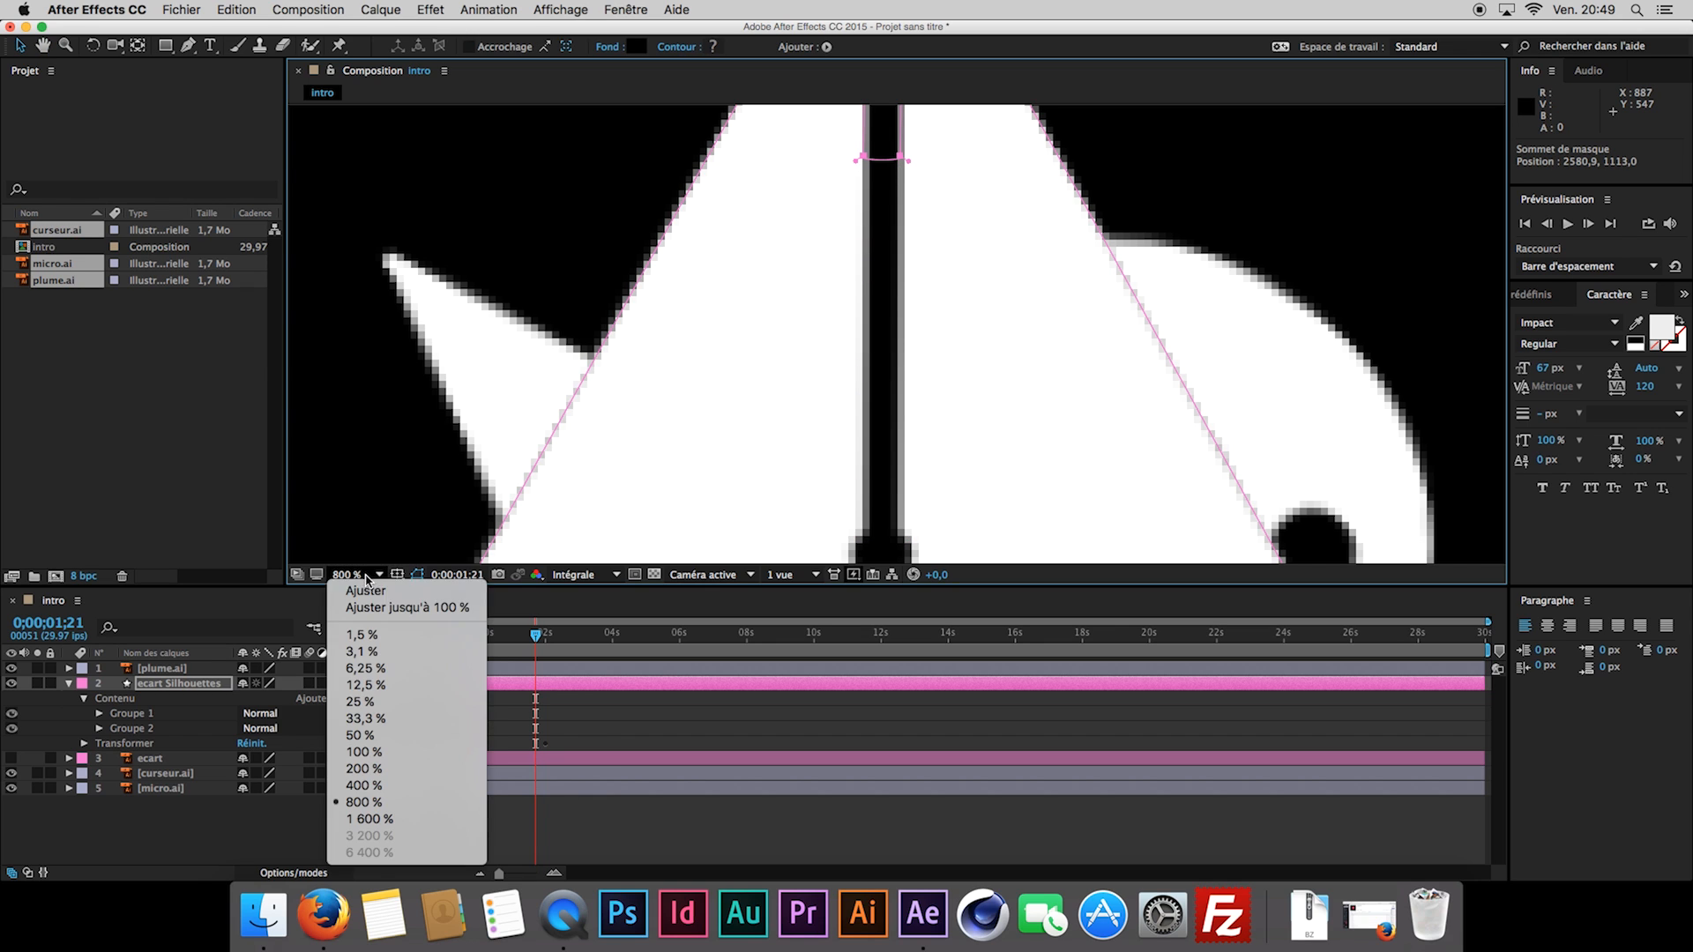
{"action": "left_click", "coordinate": [382, 589]}
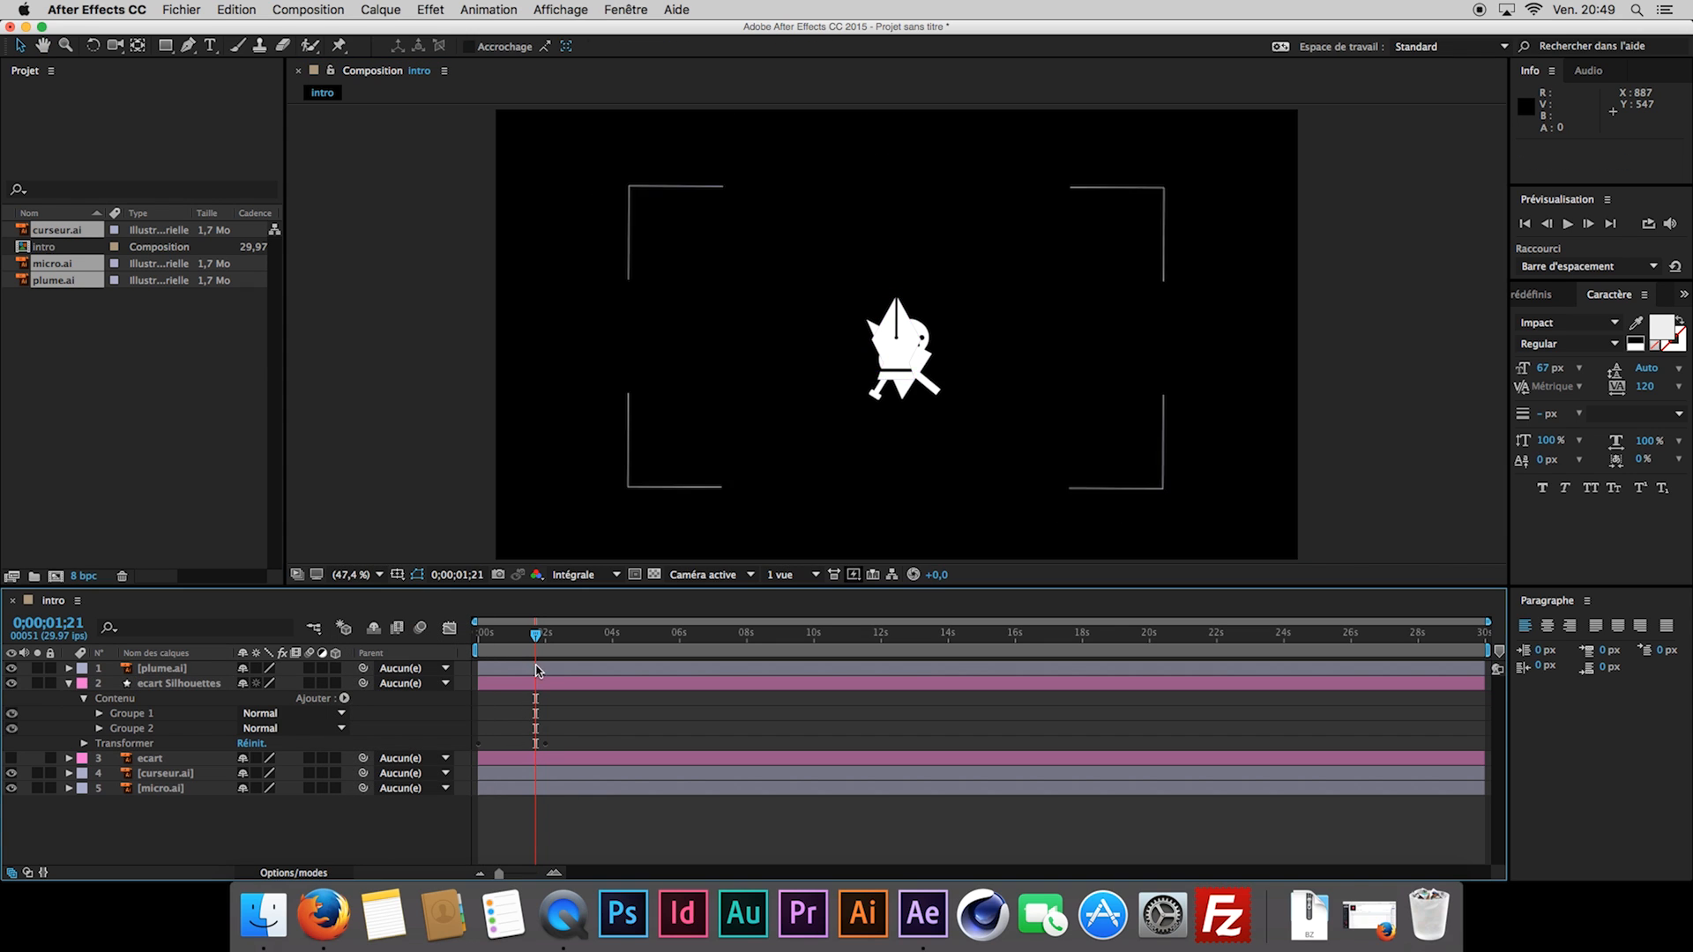
{"action": "left_click_drag", "start_coordinate": [535, 637], "coordinate": [542, 650]}
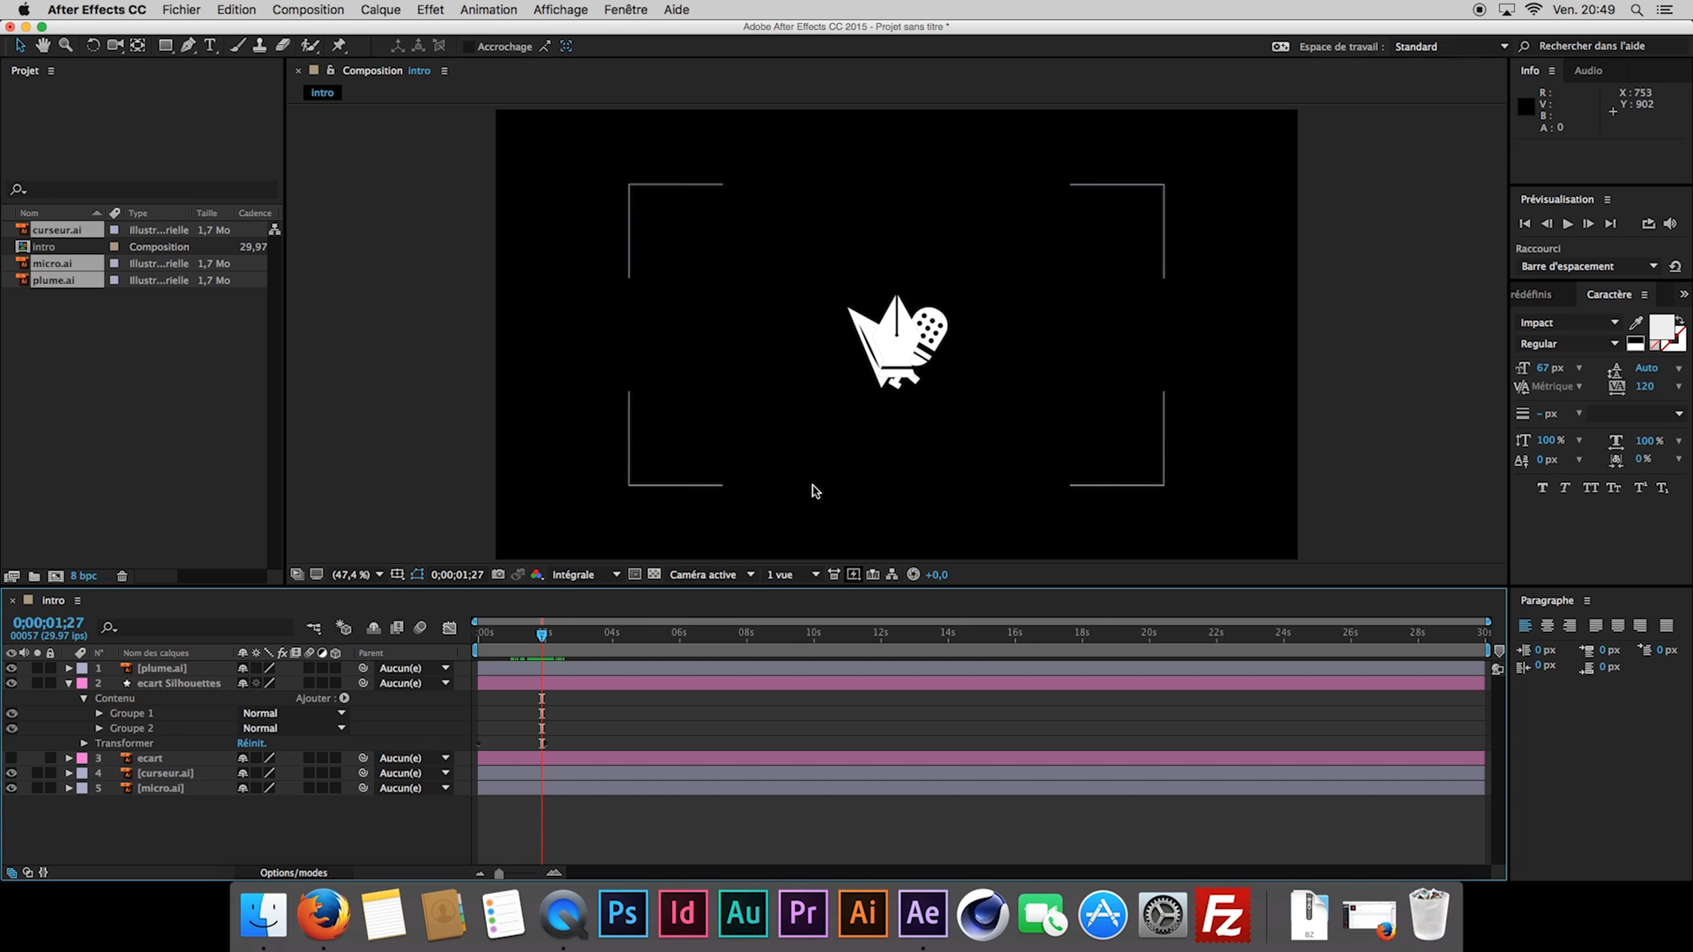
Unlink the scale proportions of the ecart Silhouettes layer and set its scale to 125% horizontally and 115% vertically.
{"action": "scroll", "coordinate": [895, 369], "scroll_direction": "up", "scroll_amount": 4}
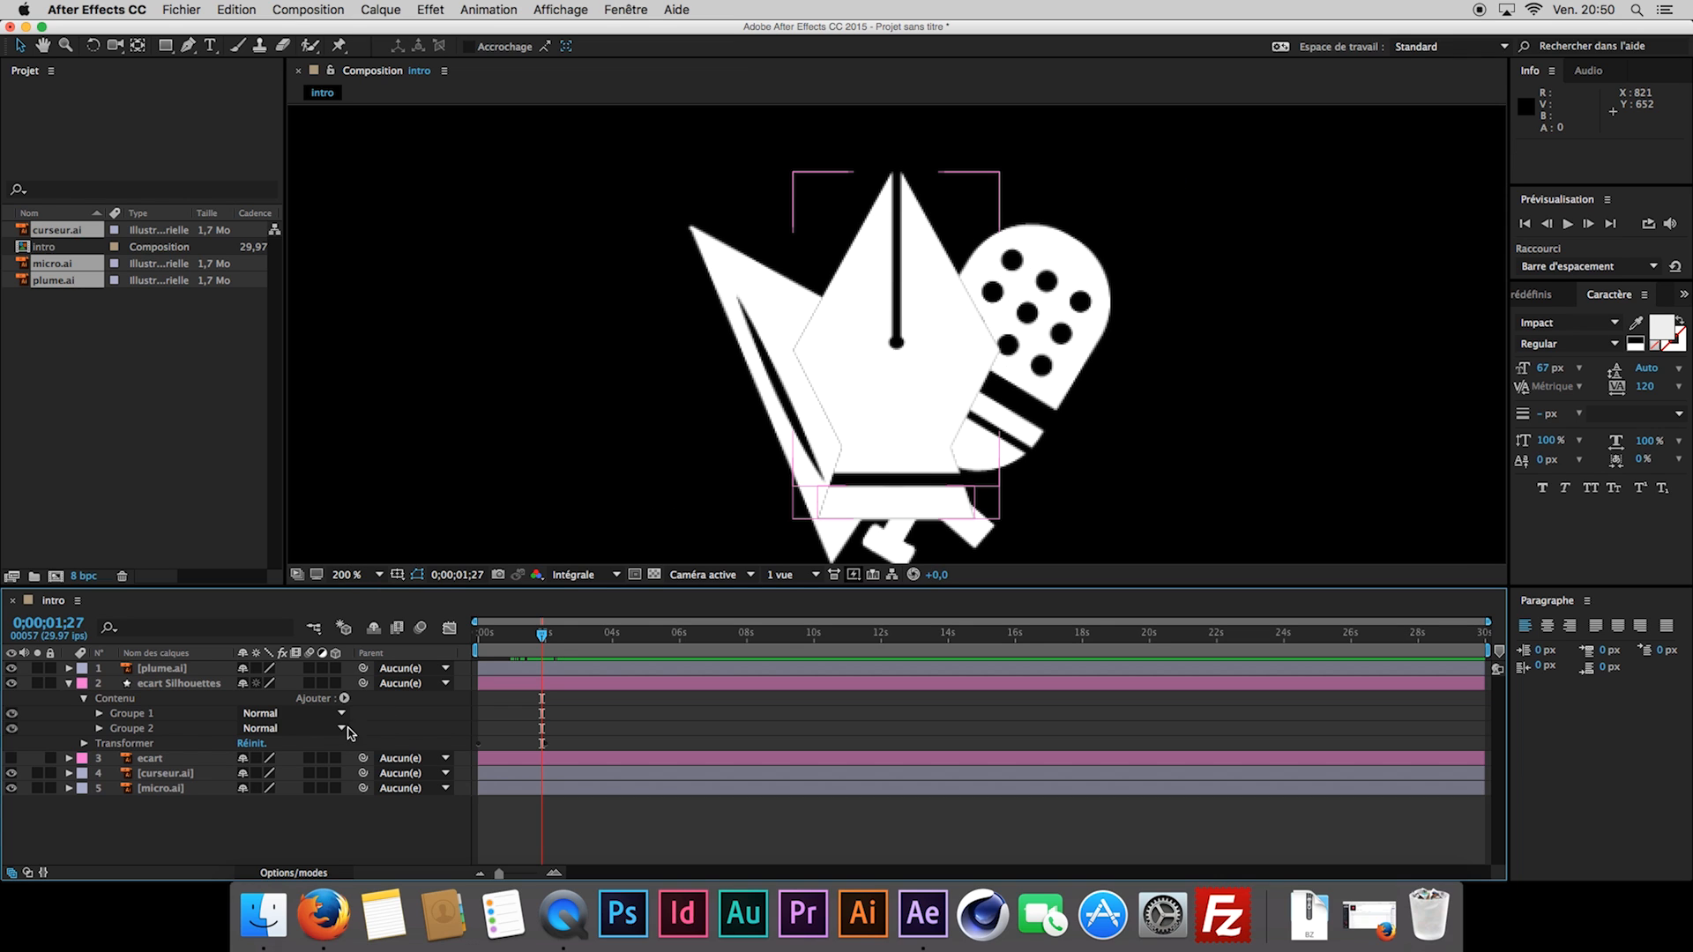
{"action": "left_click", "coordinate": [173, 715]}
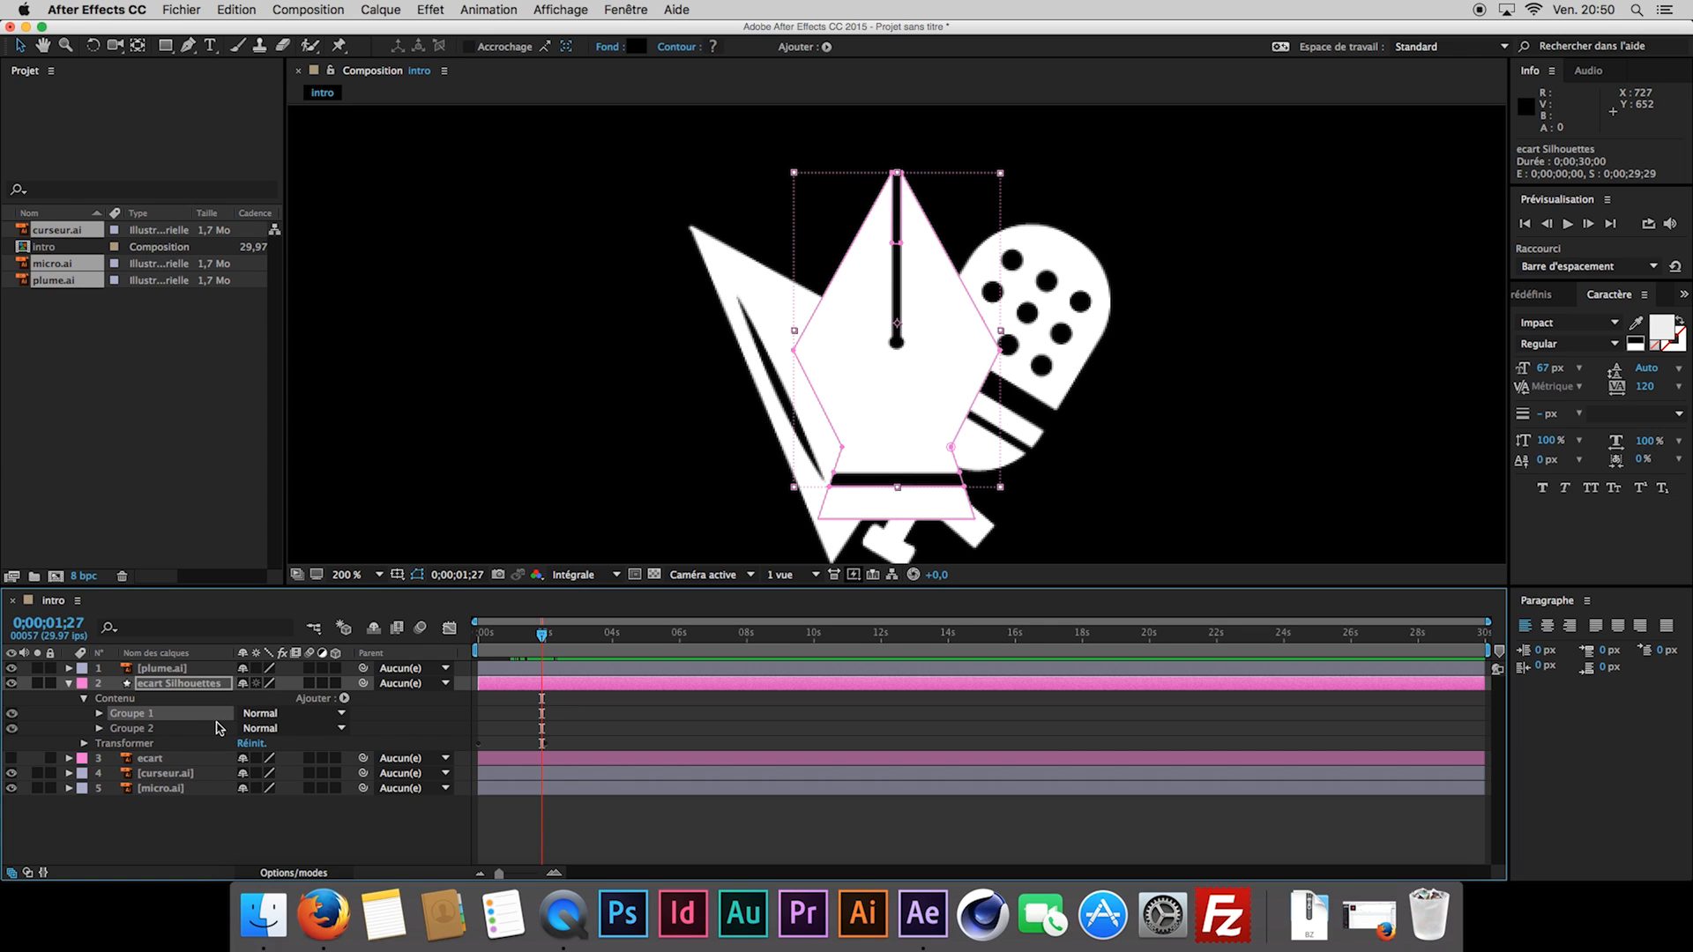
{"action": "left_click", "coordinate": [203, 687]}
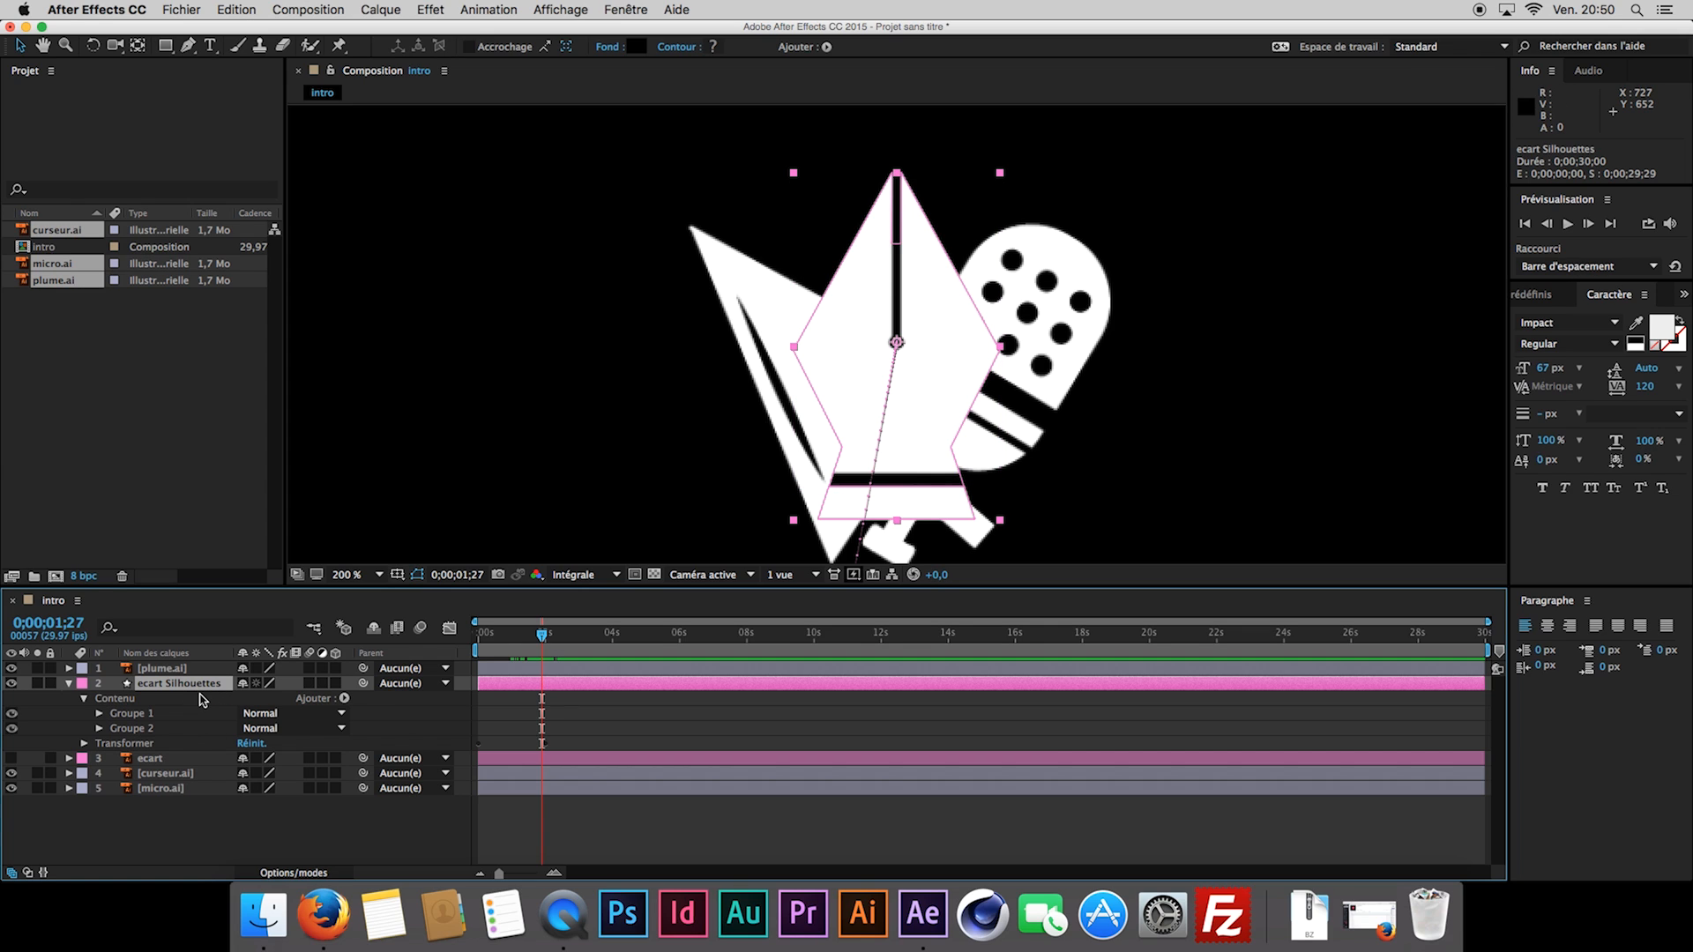
{"action": "key", "text": "s"}
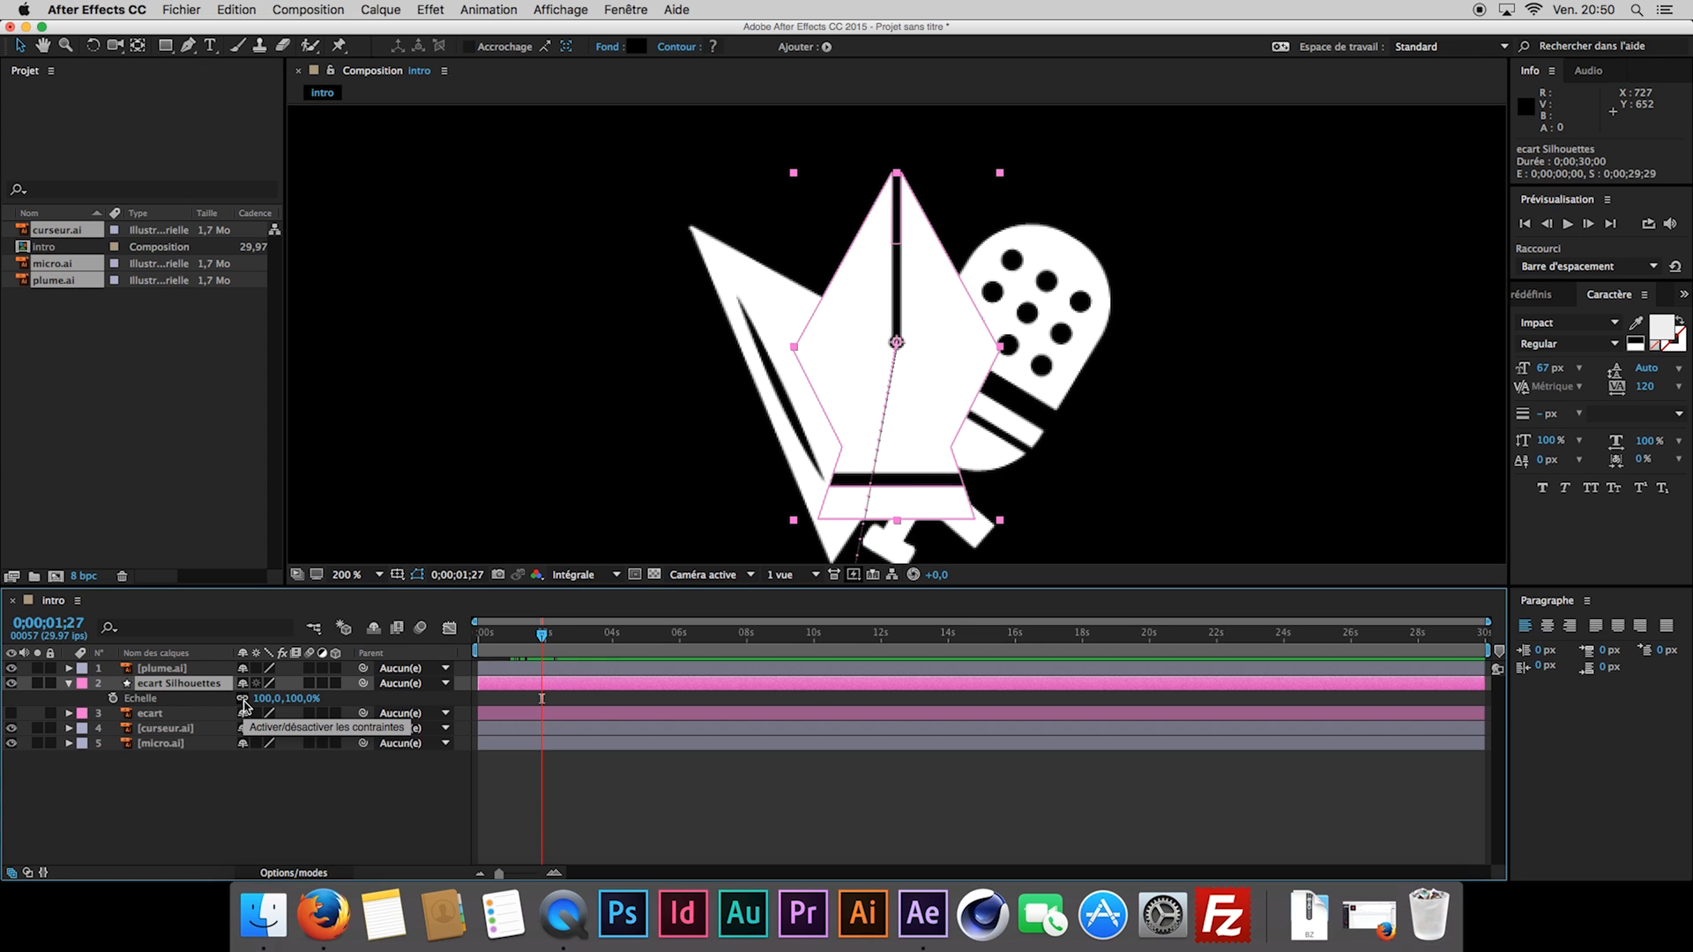
{"action": "left_click", "coordinate": [242, 698]}
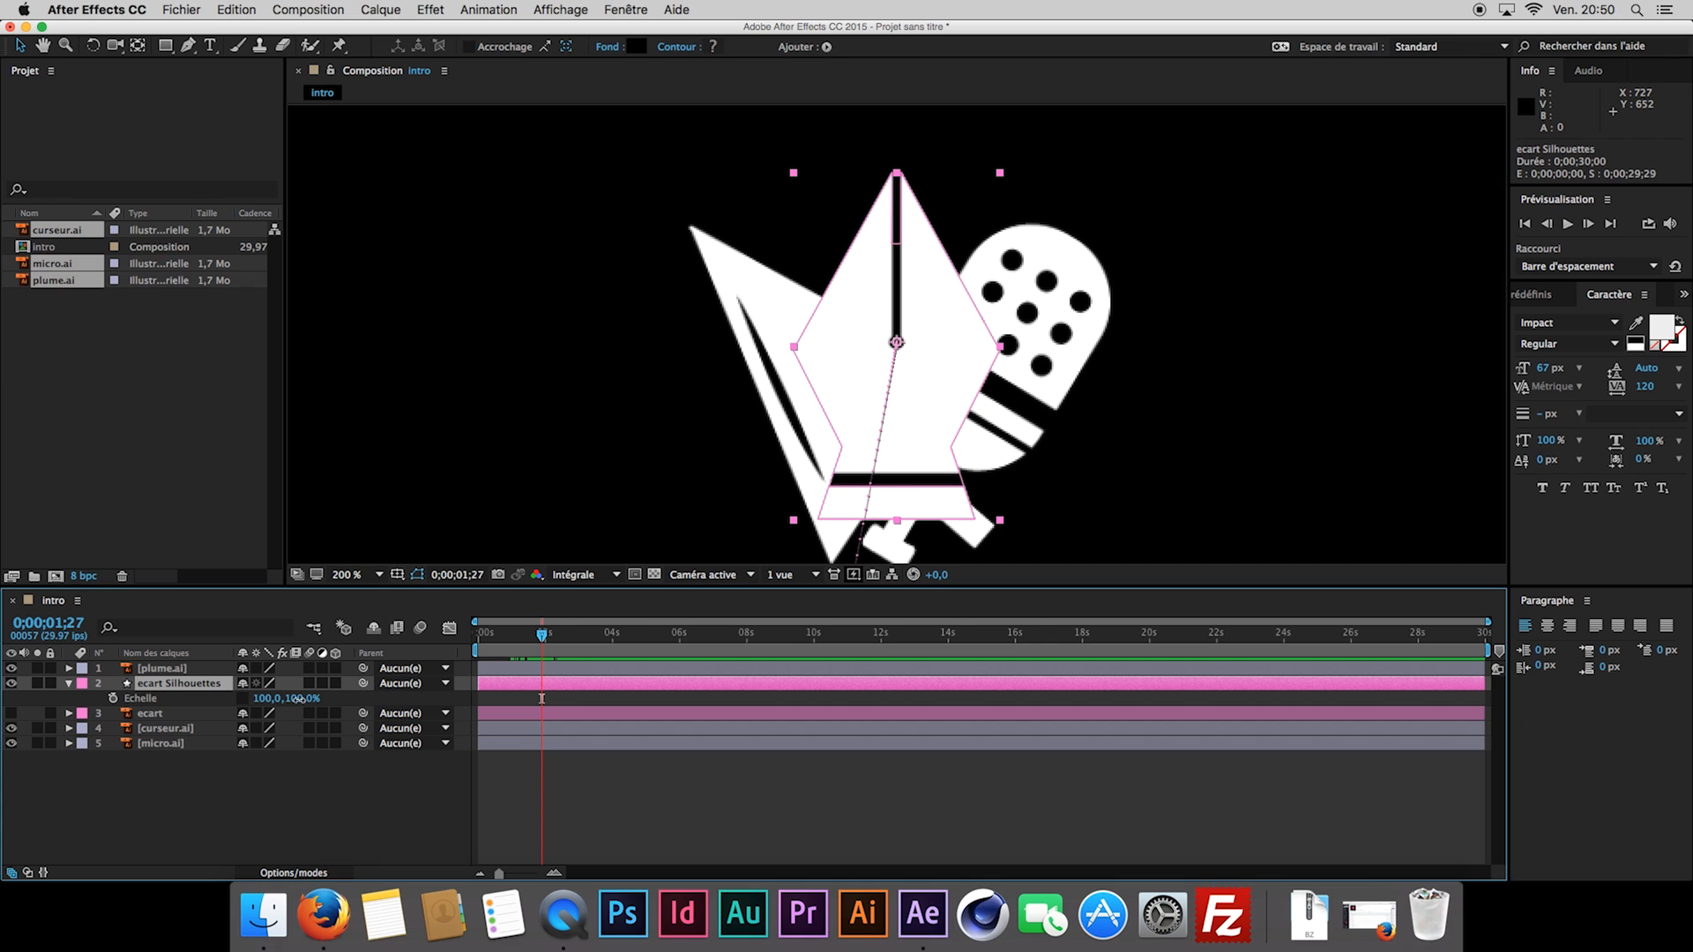
{"action": "key", "text": "super+z"}
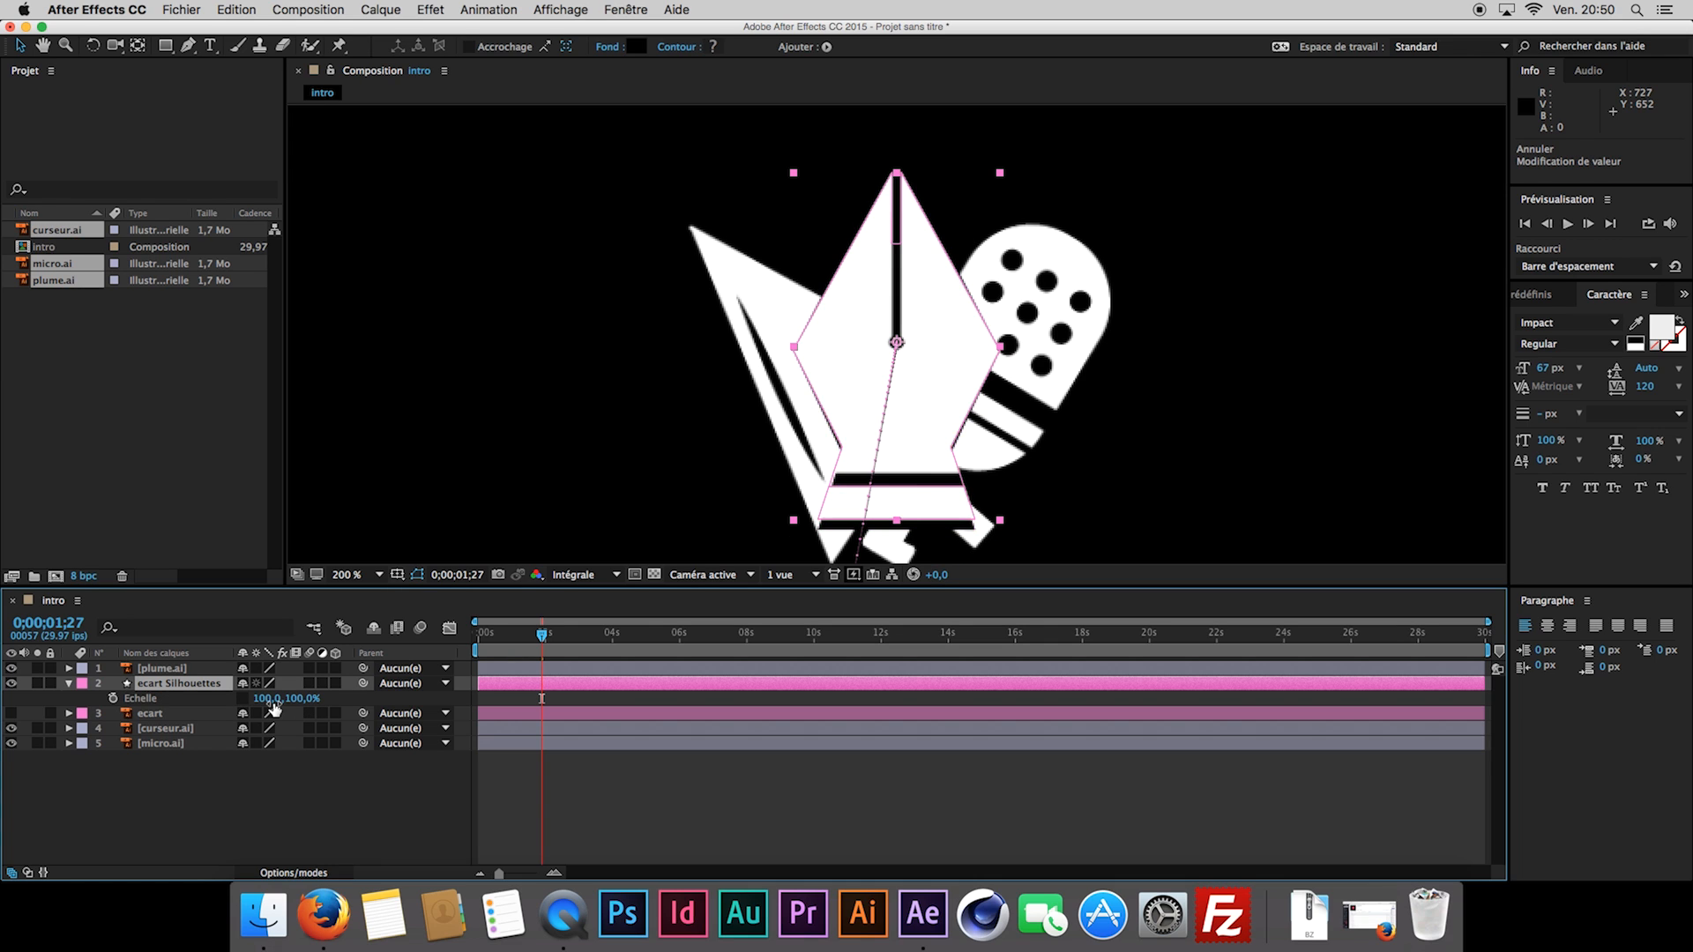
{"action": "left_click_drag", "start_coordinate": [270, 701], "coordinate": [306, 705]}
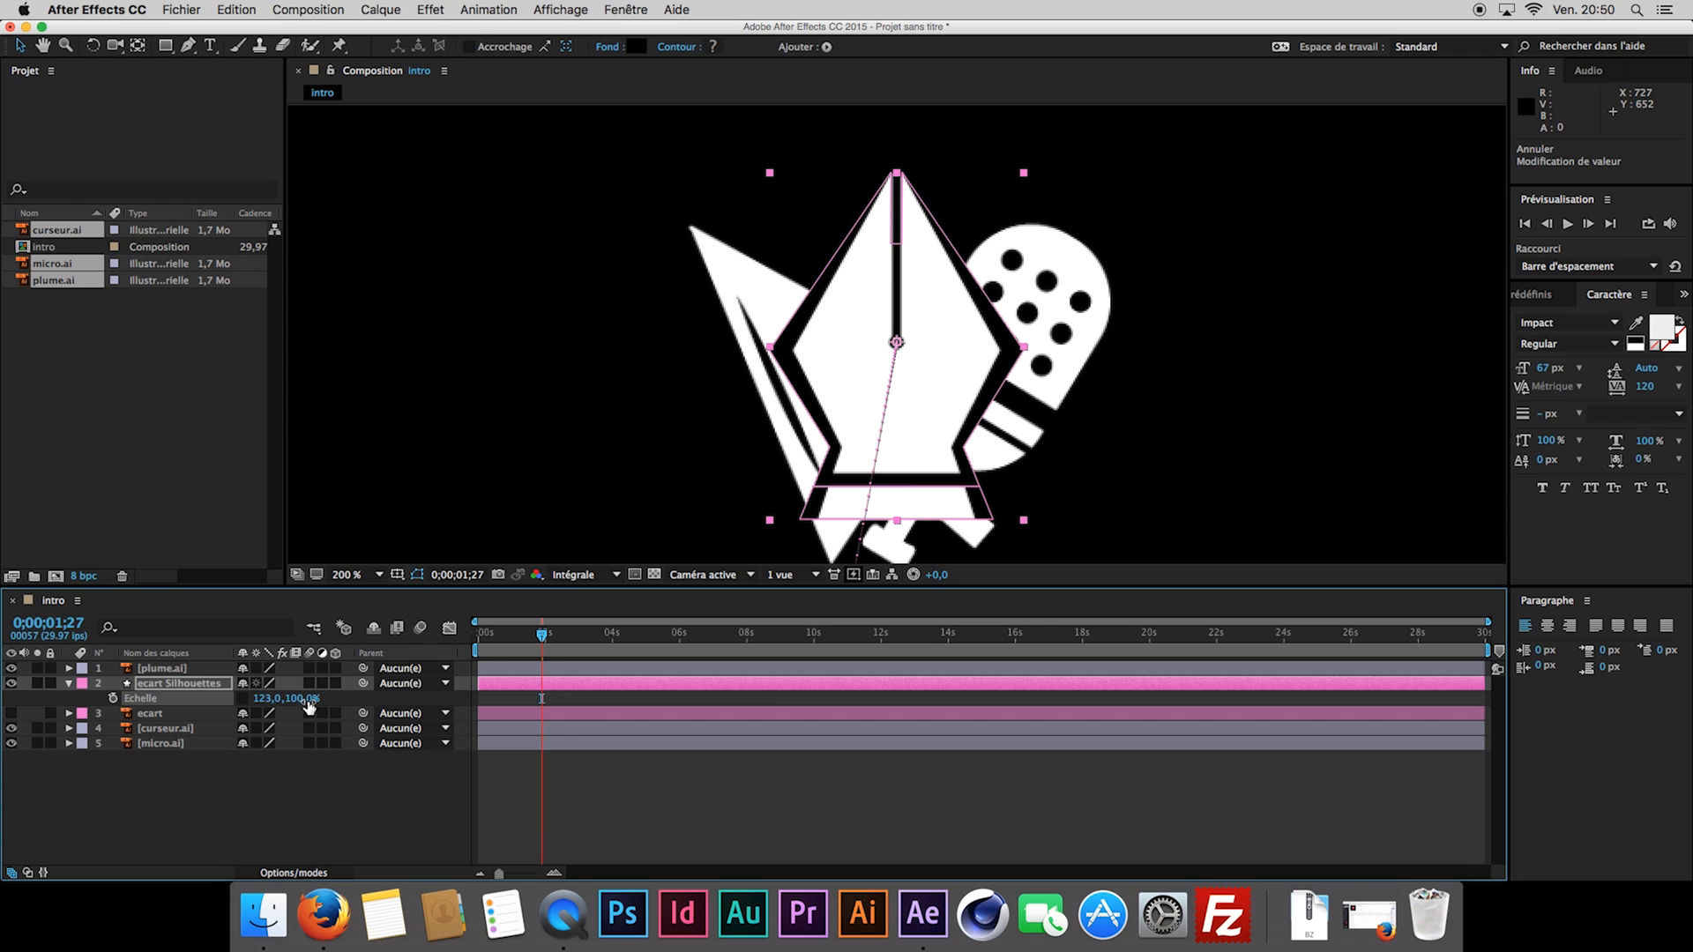
{"action": "left_click", "coordinate": [274, 699]}
{"action": "type", "text": "125"}
{"action": "key", "text": "Return"}
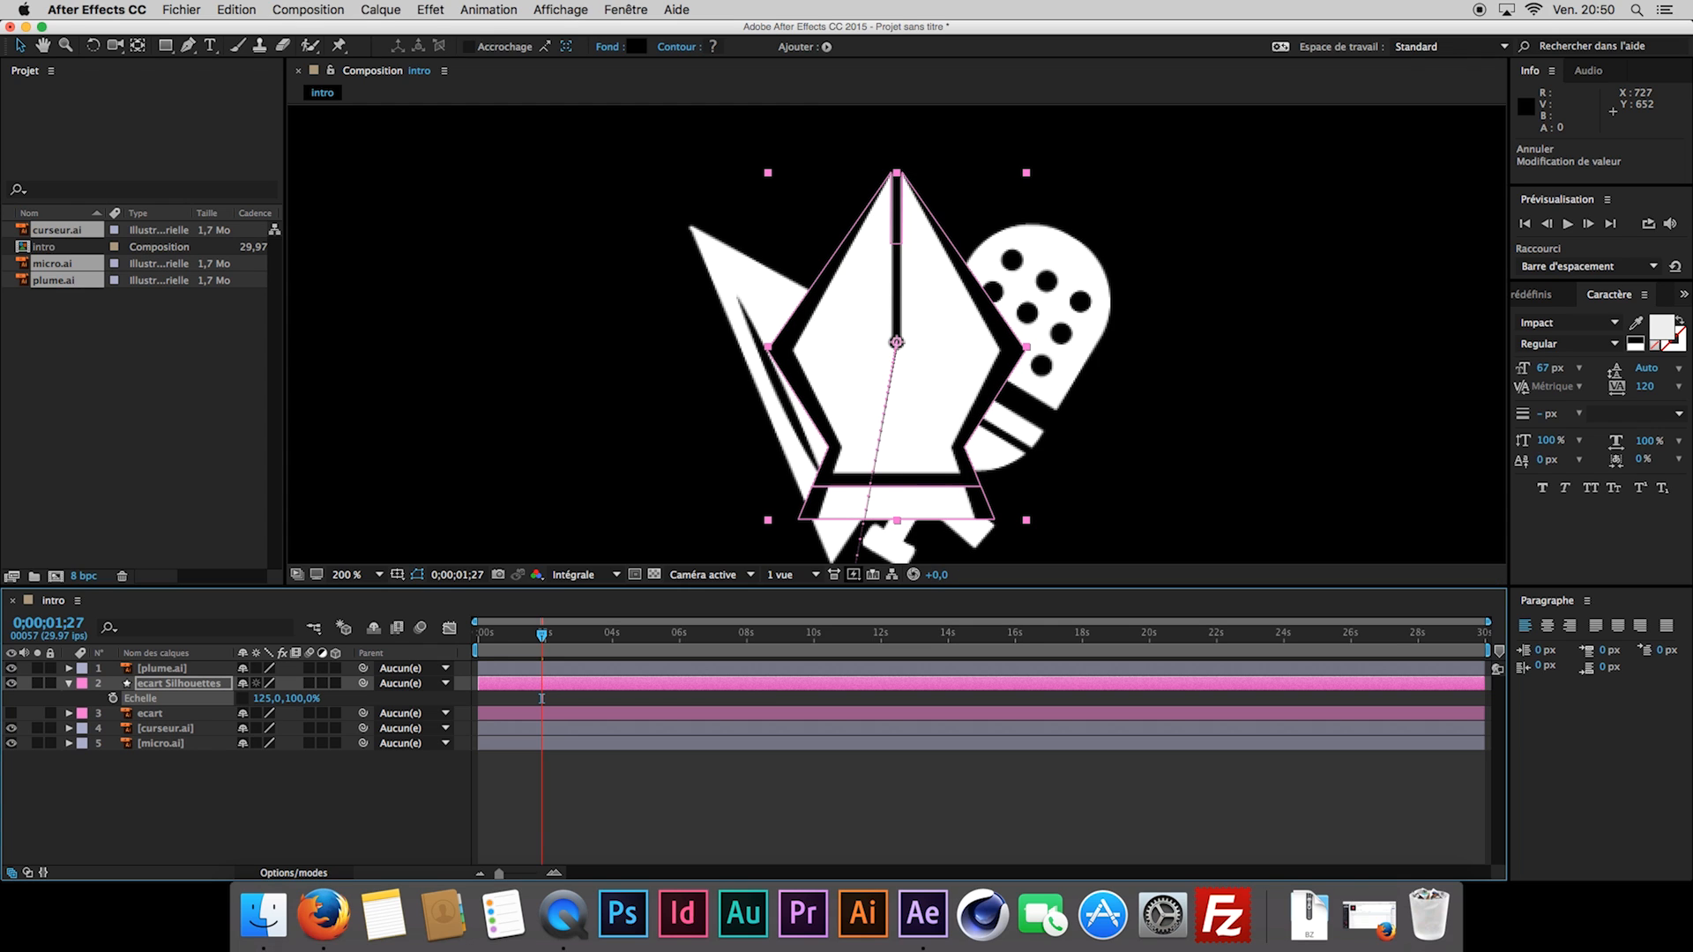
{"action": "left_click_drag", "start_coordinate": [300, 702], "coordinate": [313, 703]}
{"action": "left_click", "coordinate": [339, 702]}
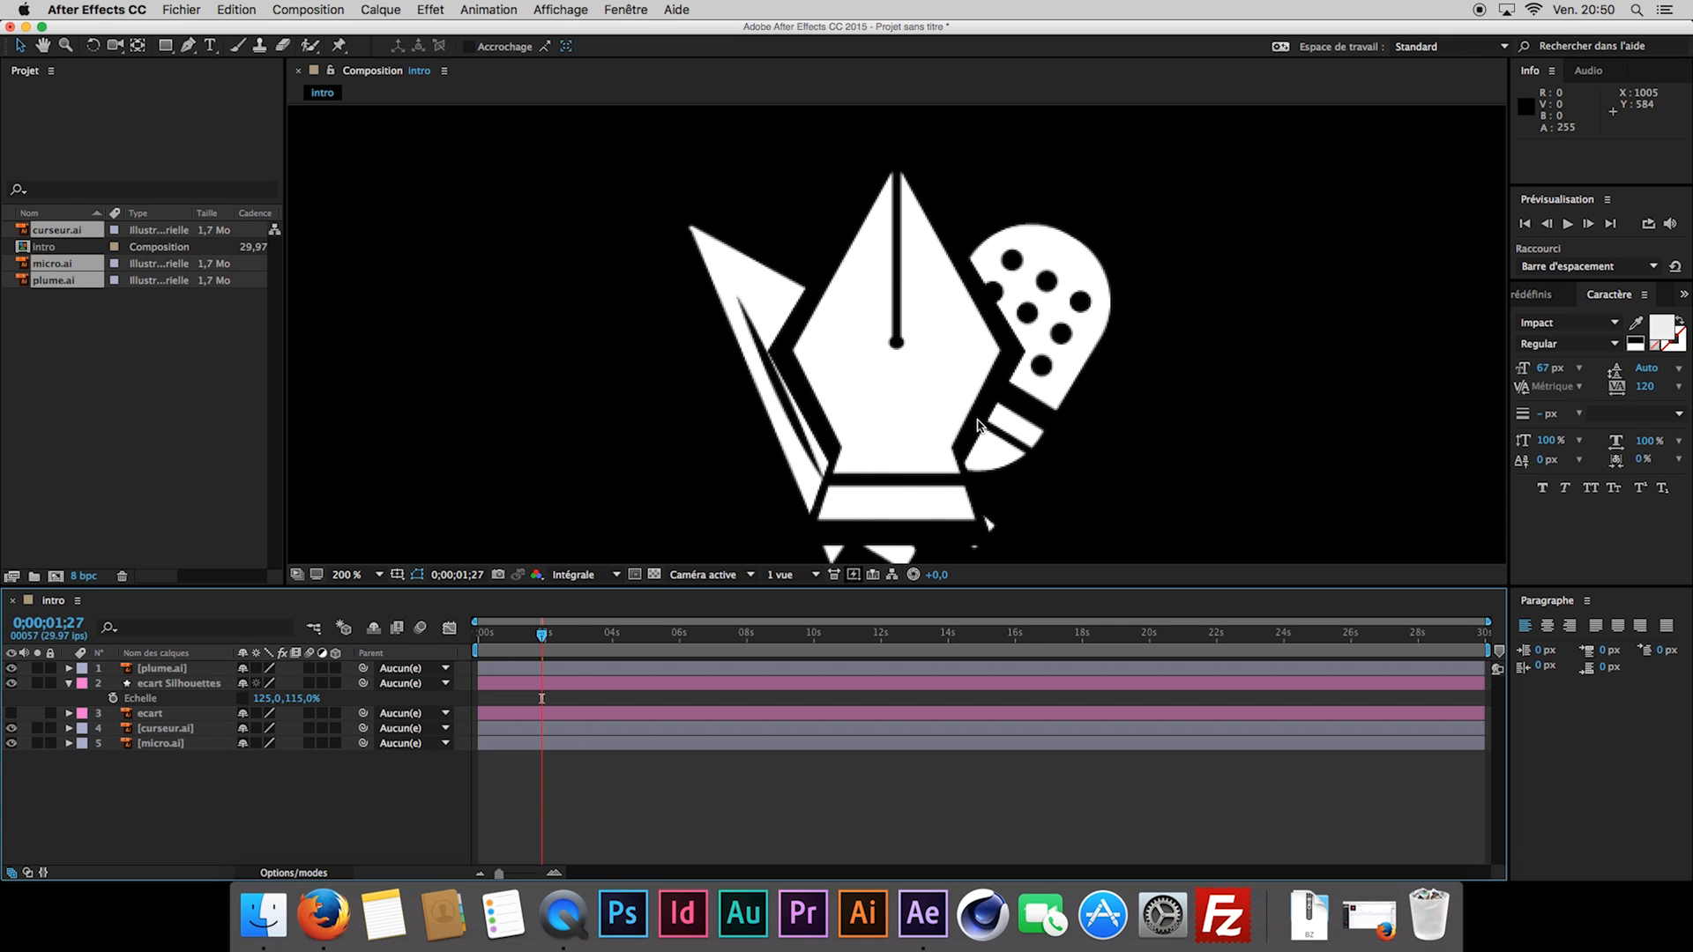
Try a horizontal scale of 115% on the ecart Silhouettes layer and restore it to 125%.
{"action": "left_click_drag", "start_coordinate": [898, 422], "coordinate": [844, 355]}
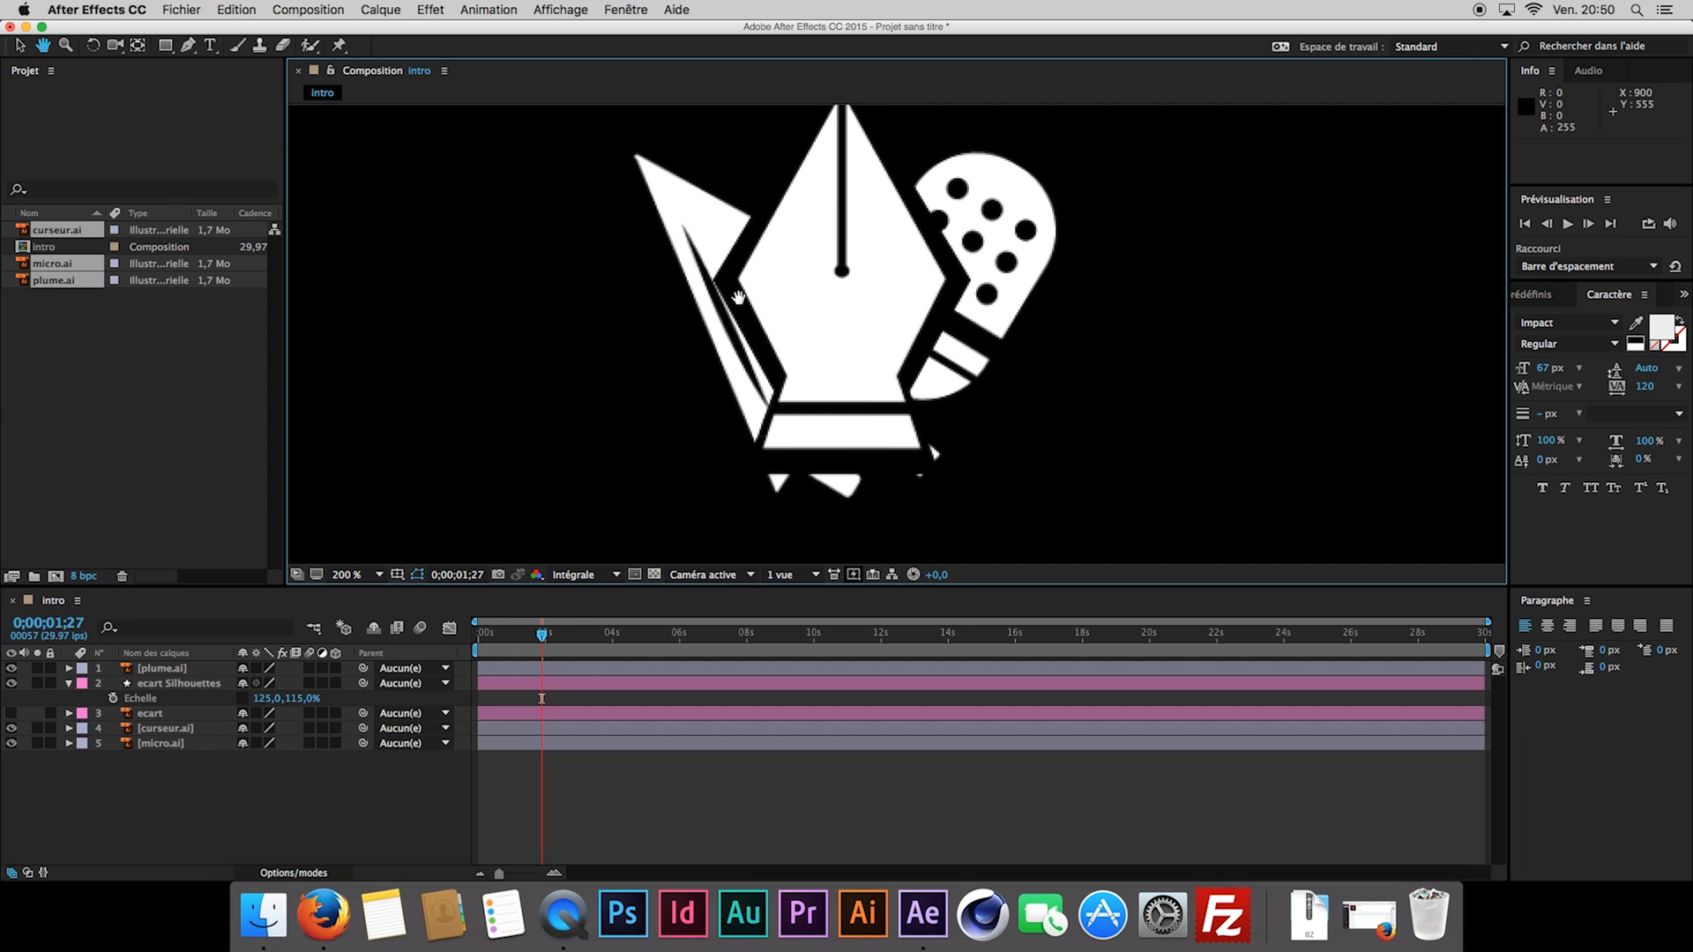
{"action": "left_click", "coordinate": [250, 686]}
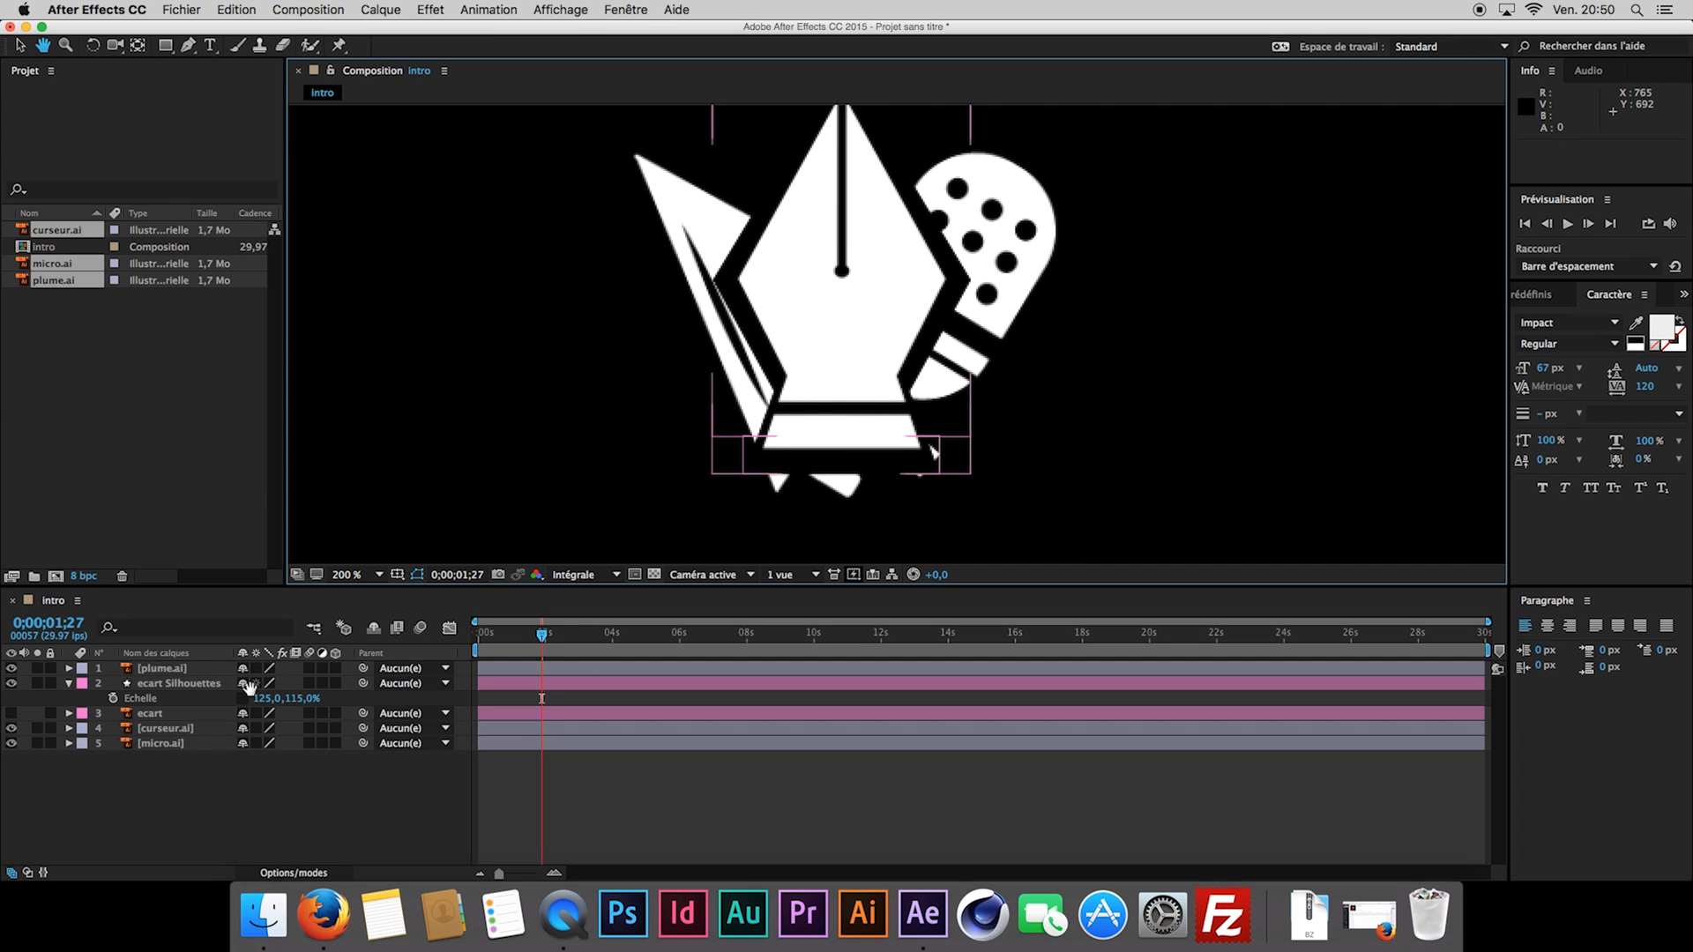
{"action": "key", "text": "v"}
{"action": "left_click", "coordinate": [267, 697]}
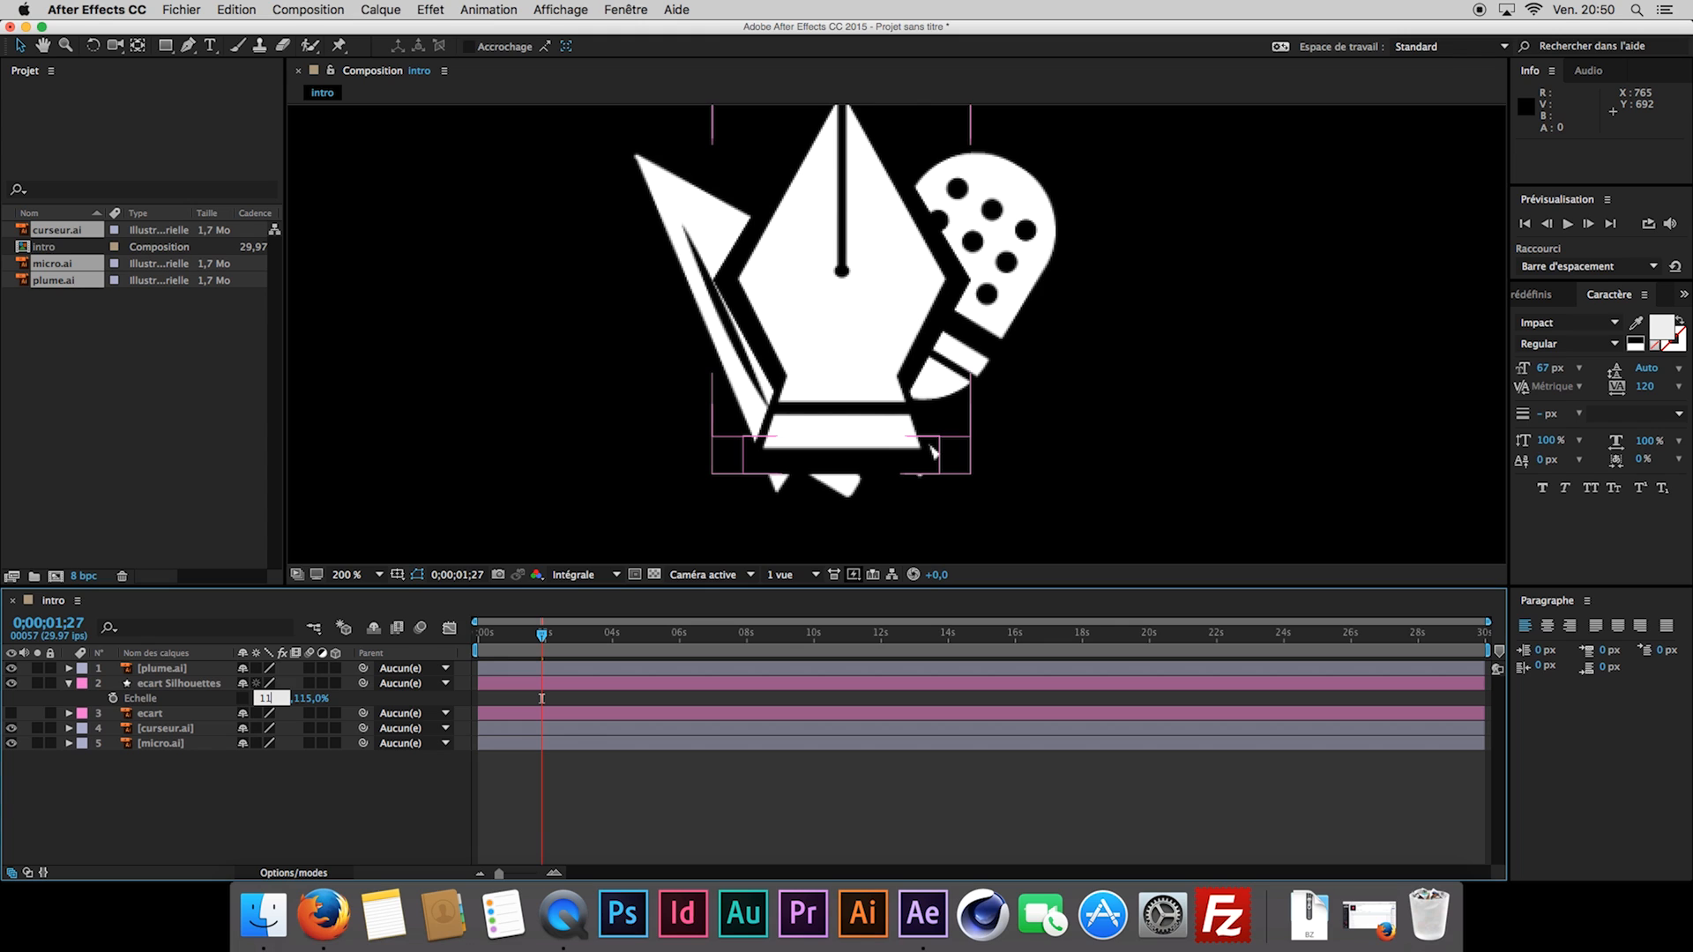
{"action": "key", "text": "Return"}
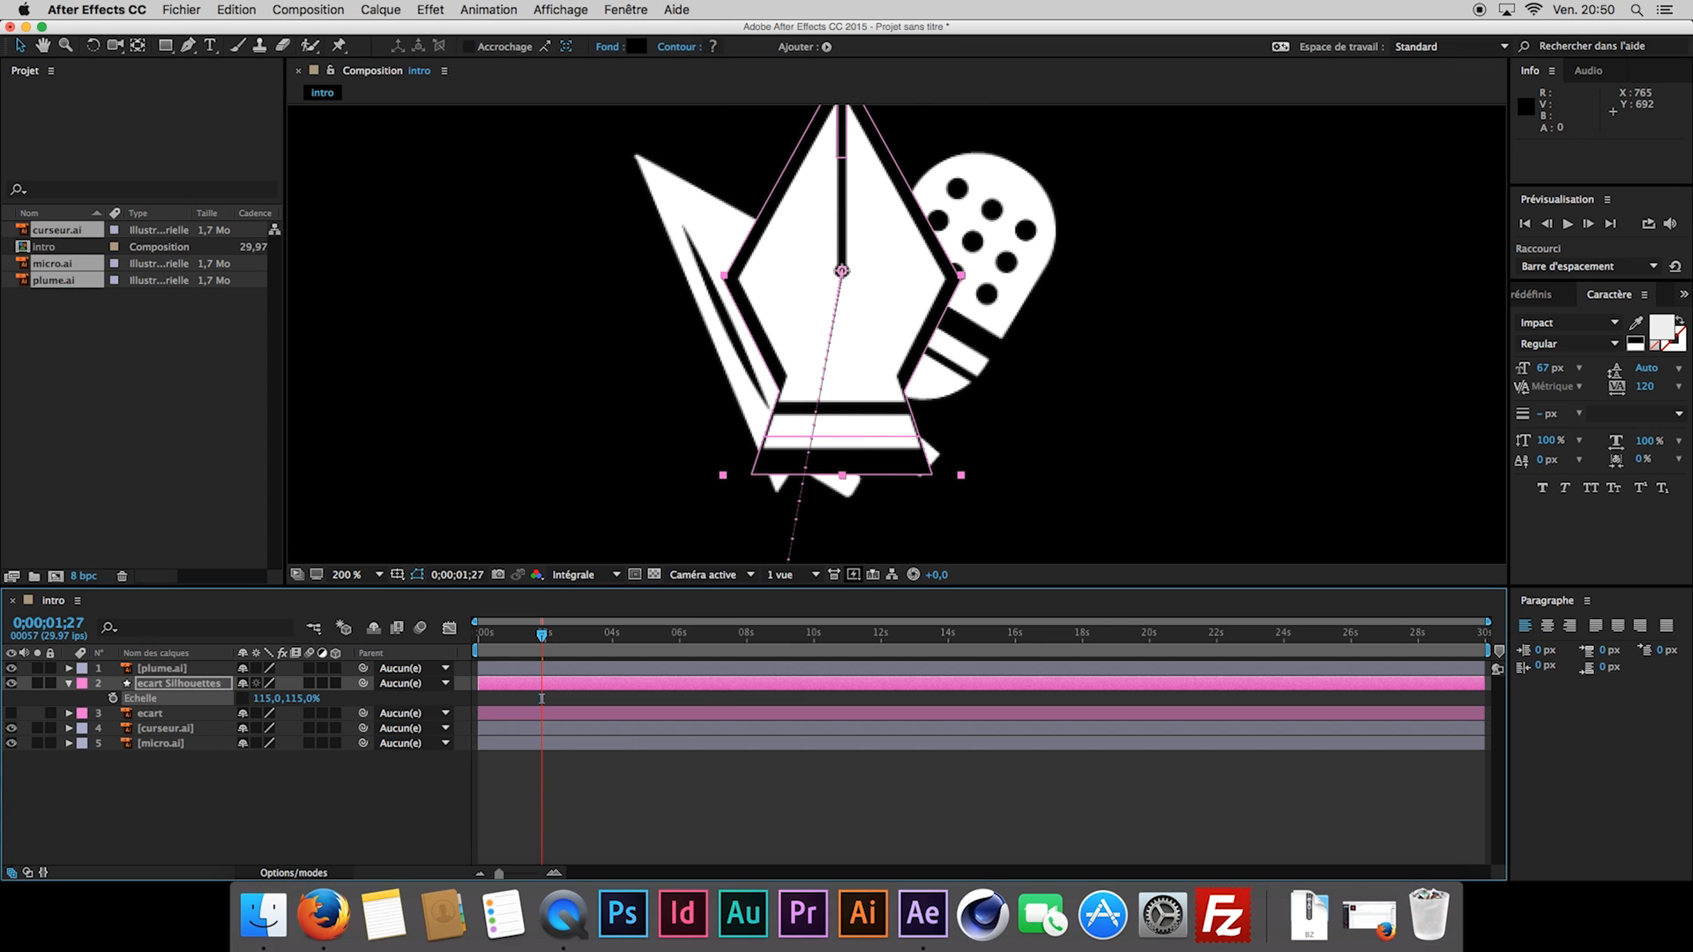
{"action": "left_click", "coordinate": [266, 698]}
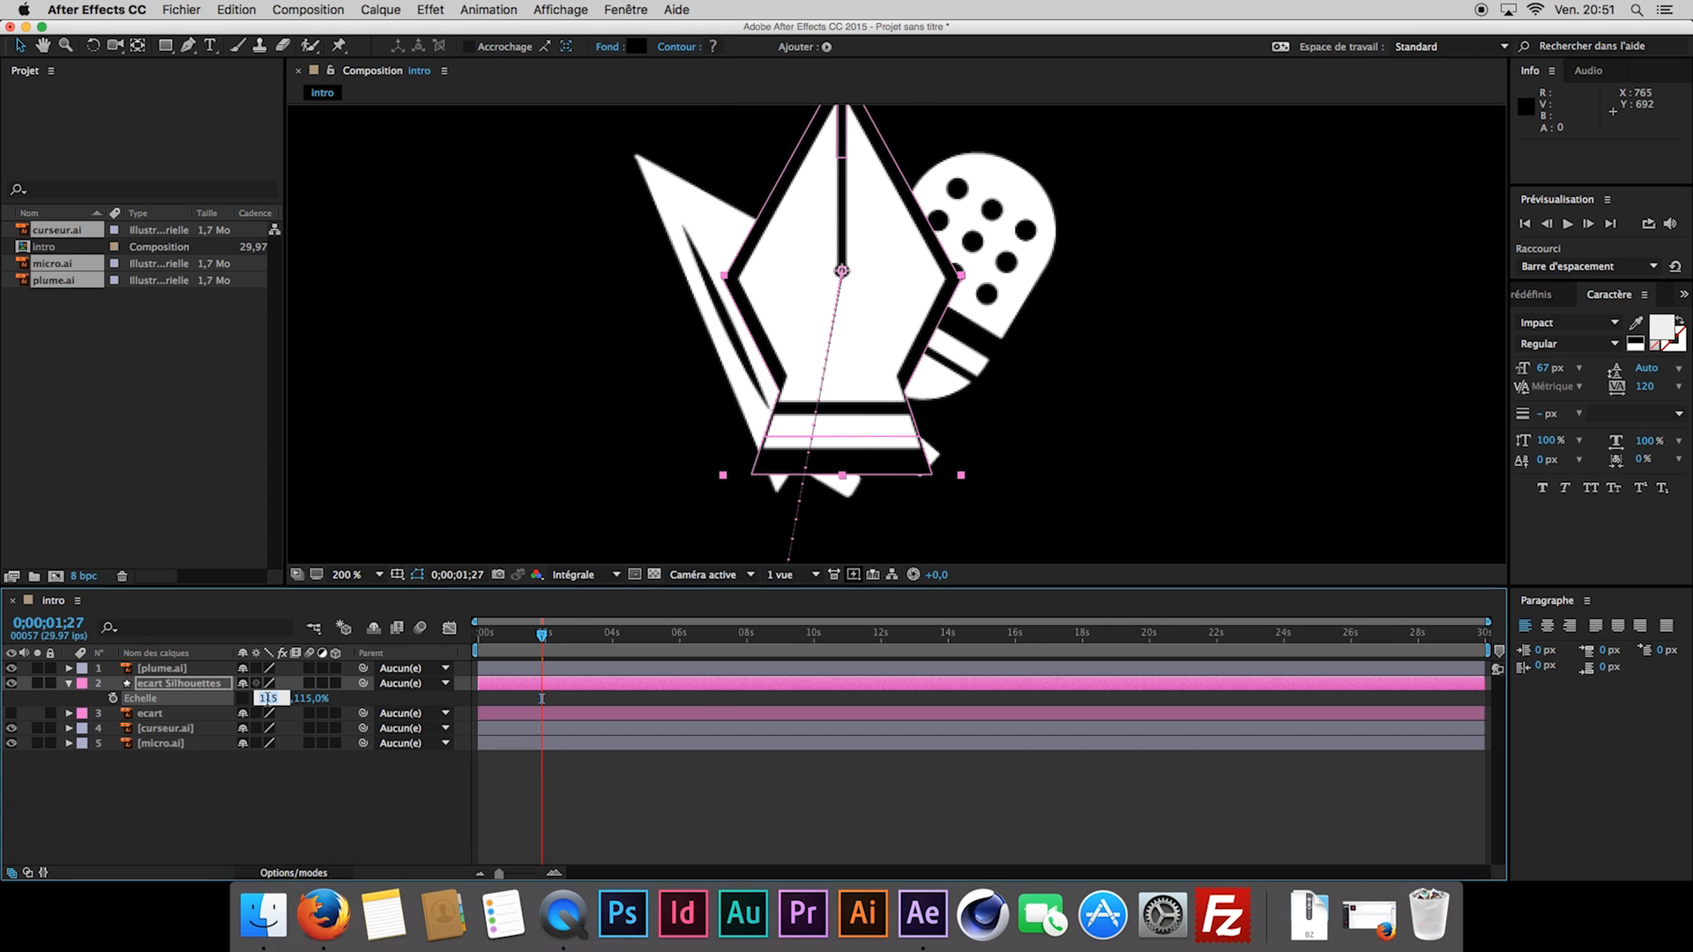
{"action": "type", "text": "125"}
{"action": "key", "text": "Return"}
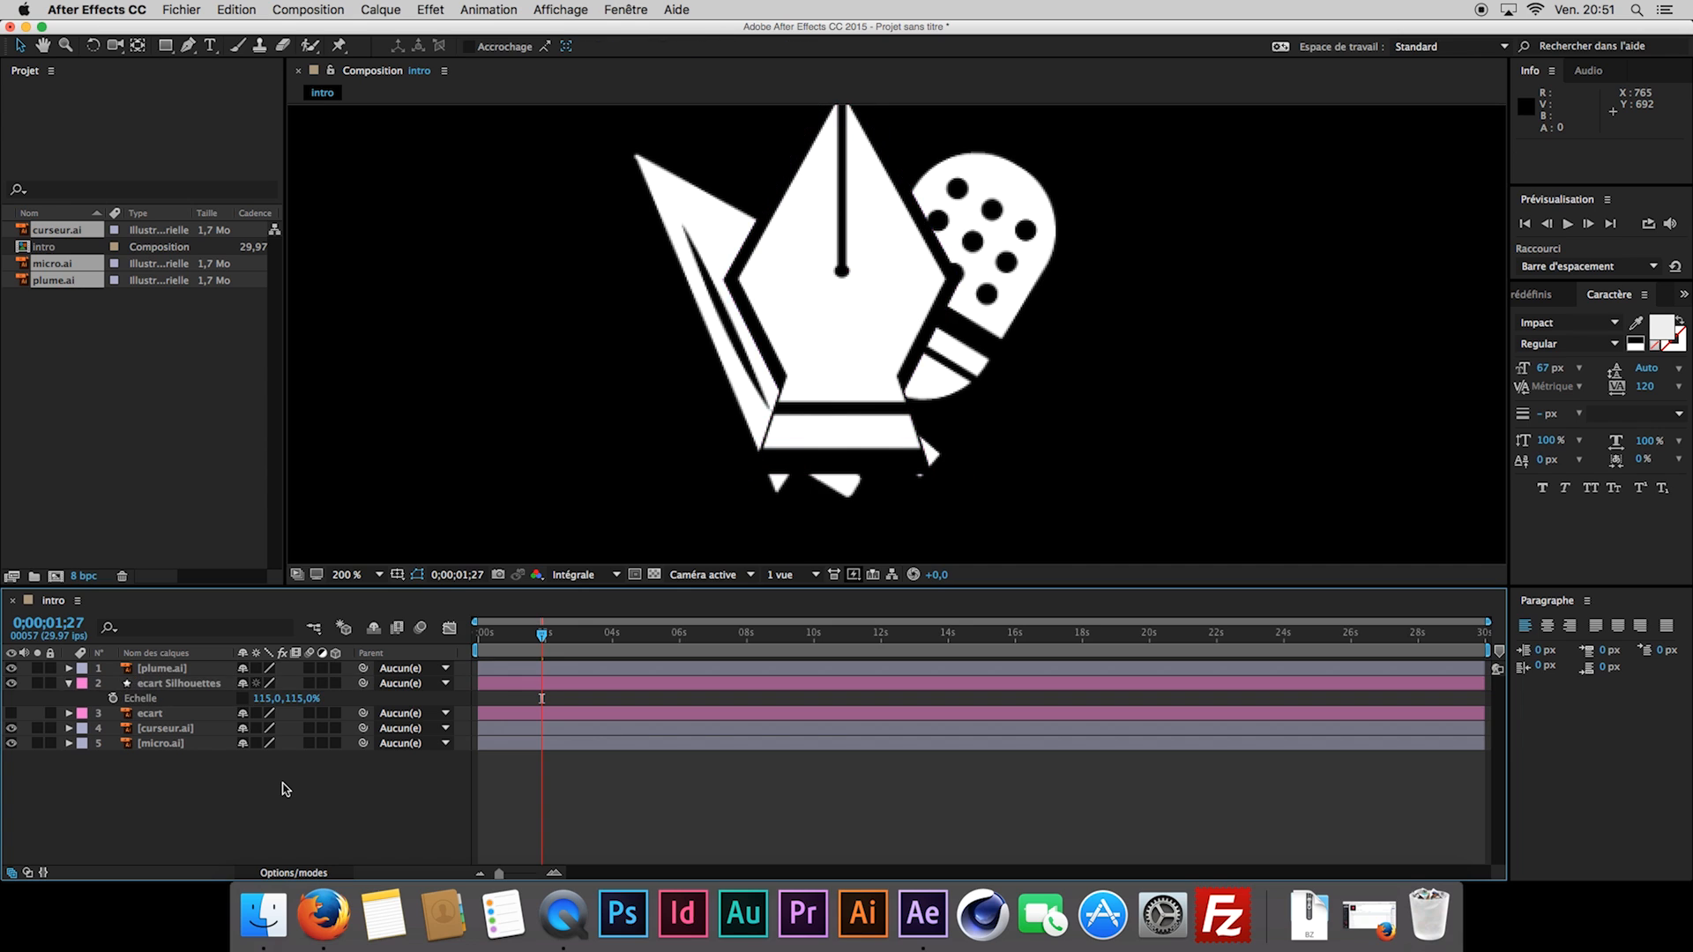
Move the left side and waist points of Groupe 1's outline inward to narrow the gap along the nib's left edge.
{"action": "left_click", "coordinate": [70, 683]}
{"action": "left_click", "coordinate": [70, 684]}
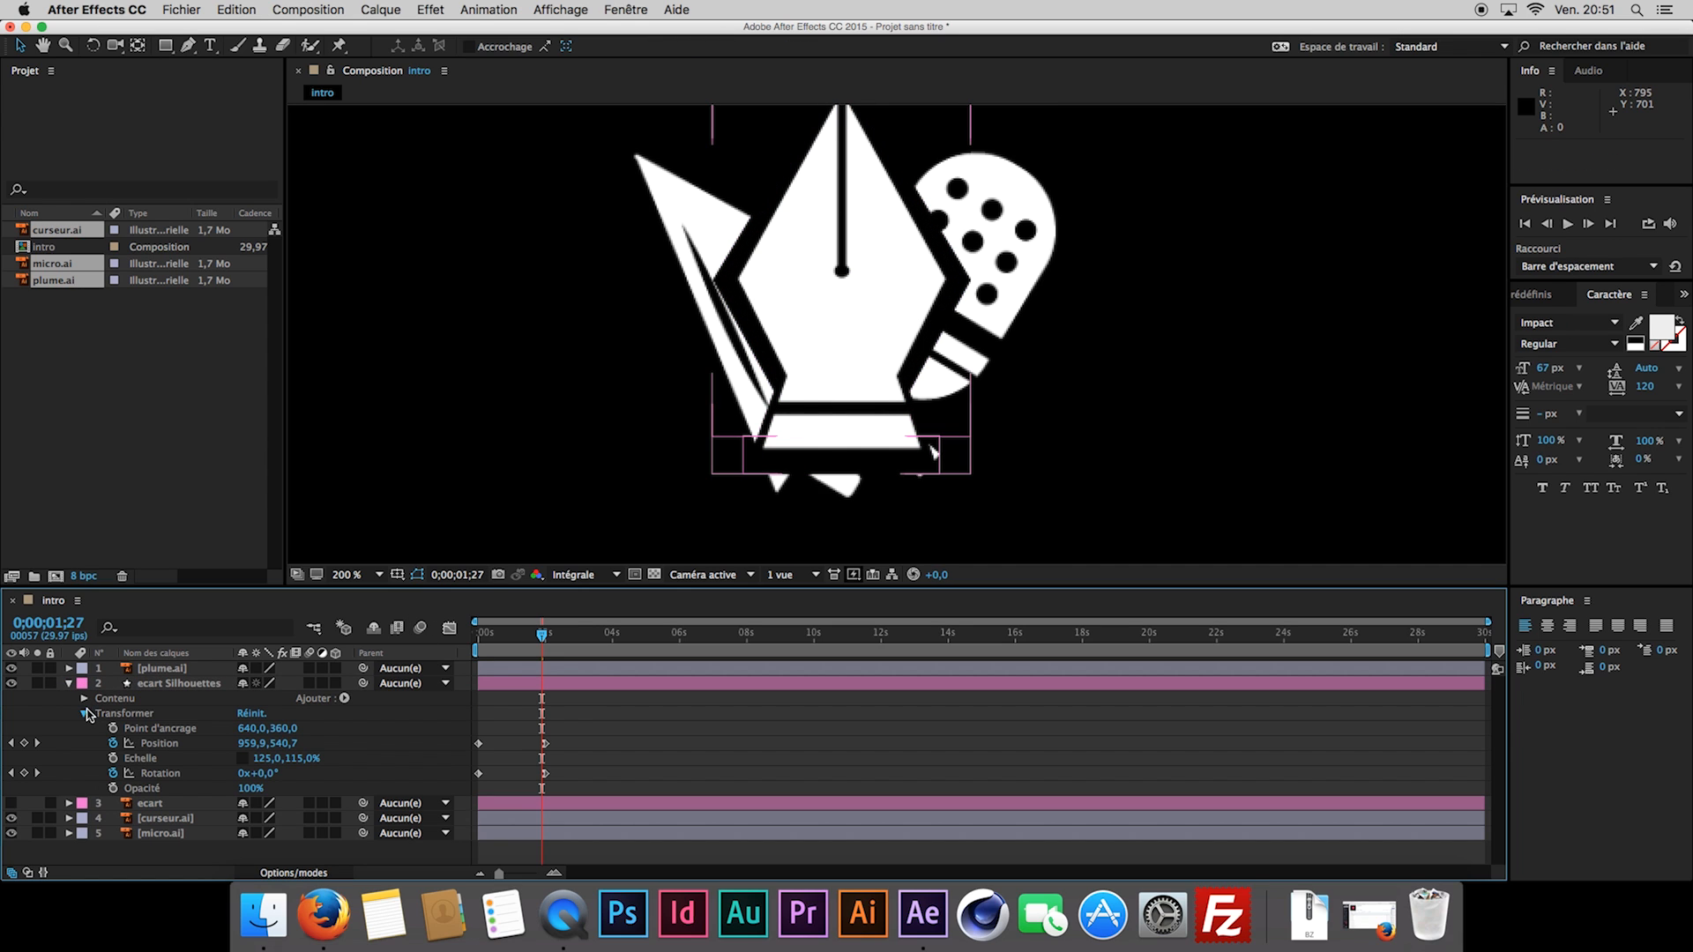
{"action": "left_click", "coordinate": [86, 713]}
{"action": "left_click", "coordinate": [83, 698]}
{"action": "left_click", "coordinate": [132, 713]}
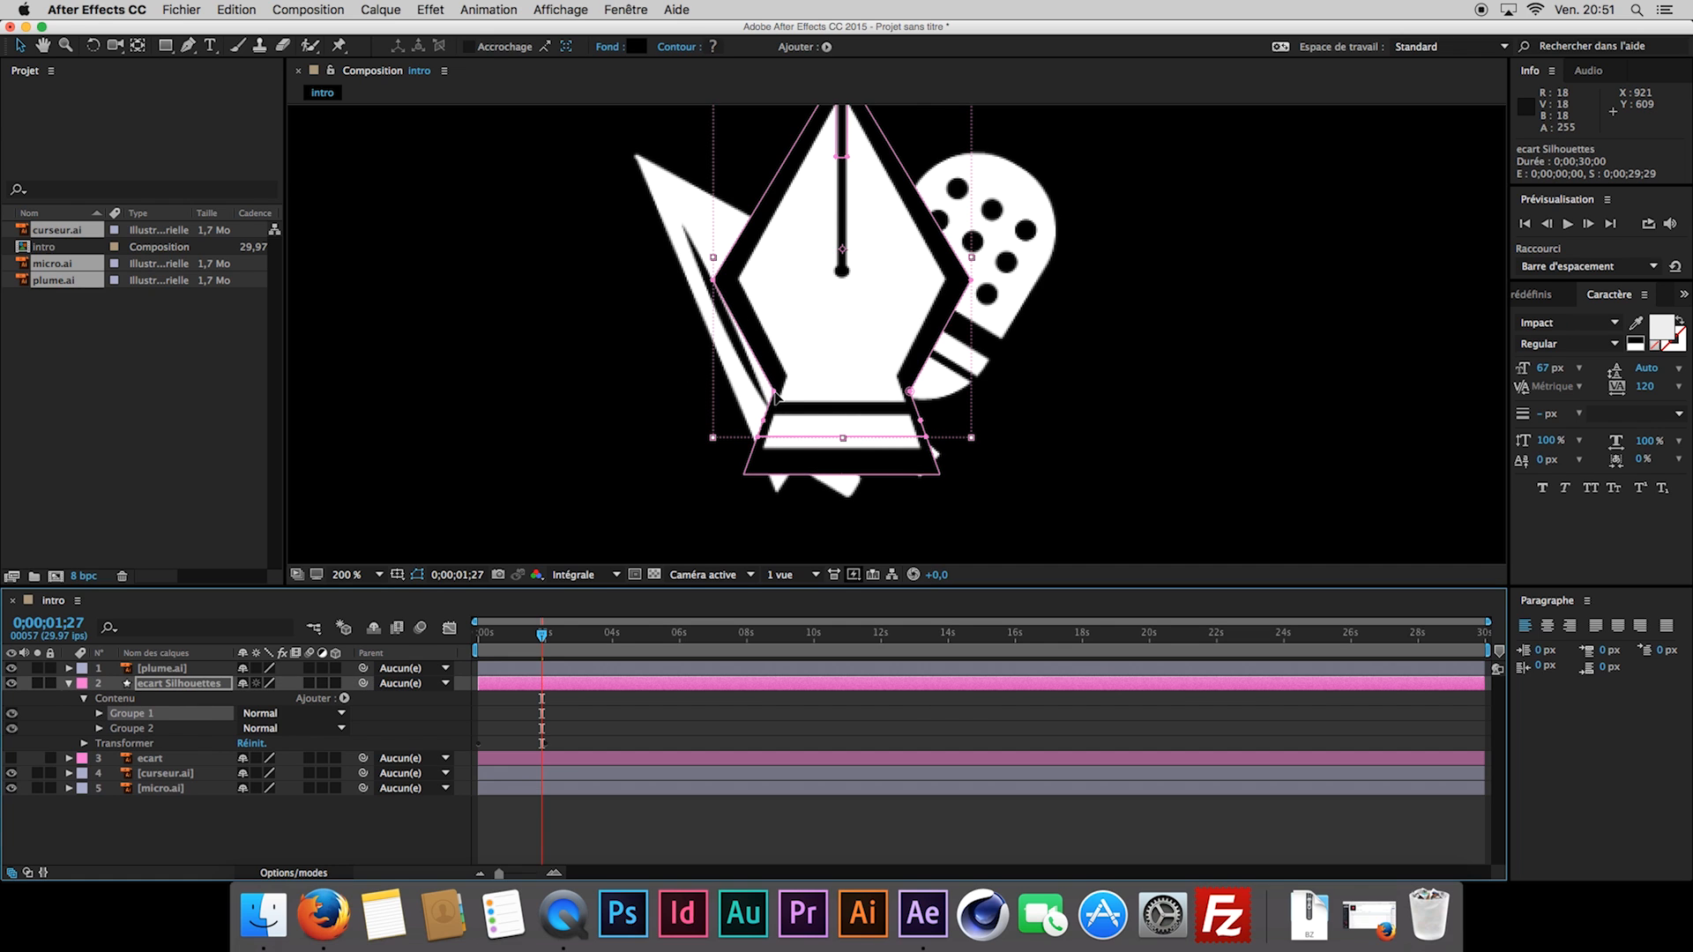
{"action": "left_click", "coordinate": [714, 282]}
{"action": "left_click_drag", "start_coordinate": [714, 284], "coordinate": [720, 283]}
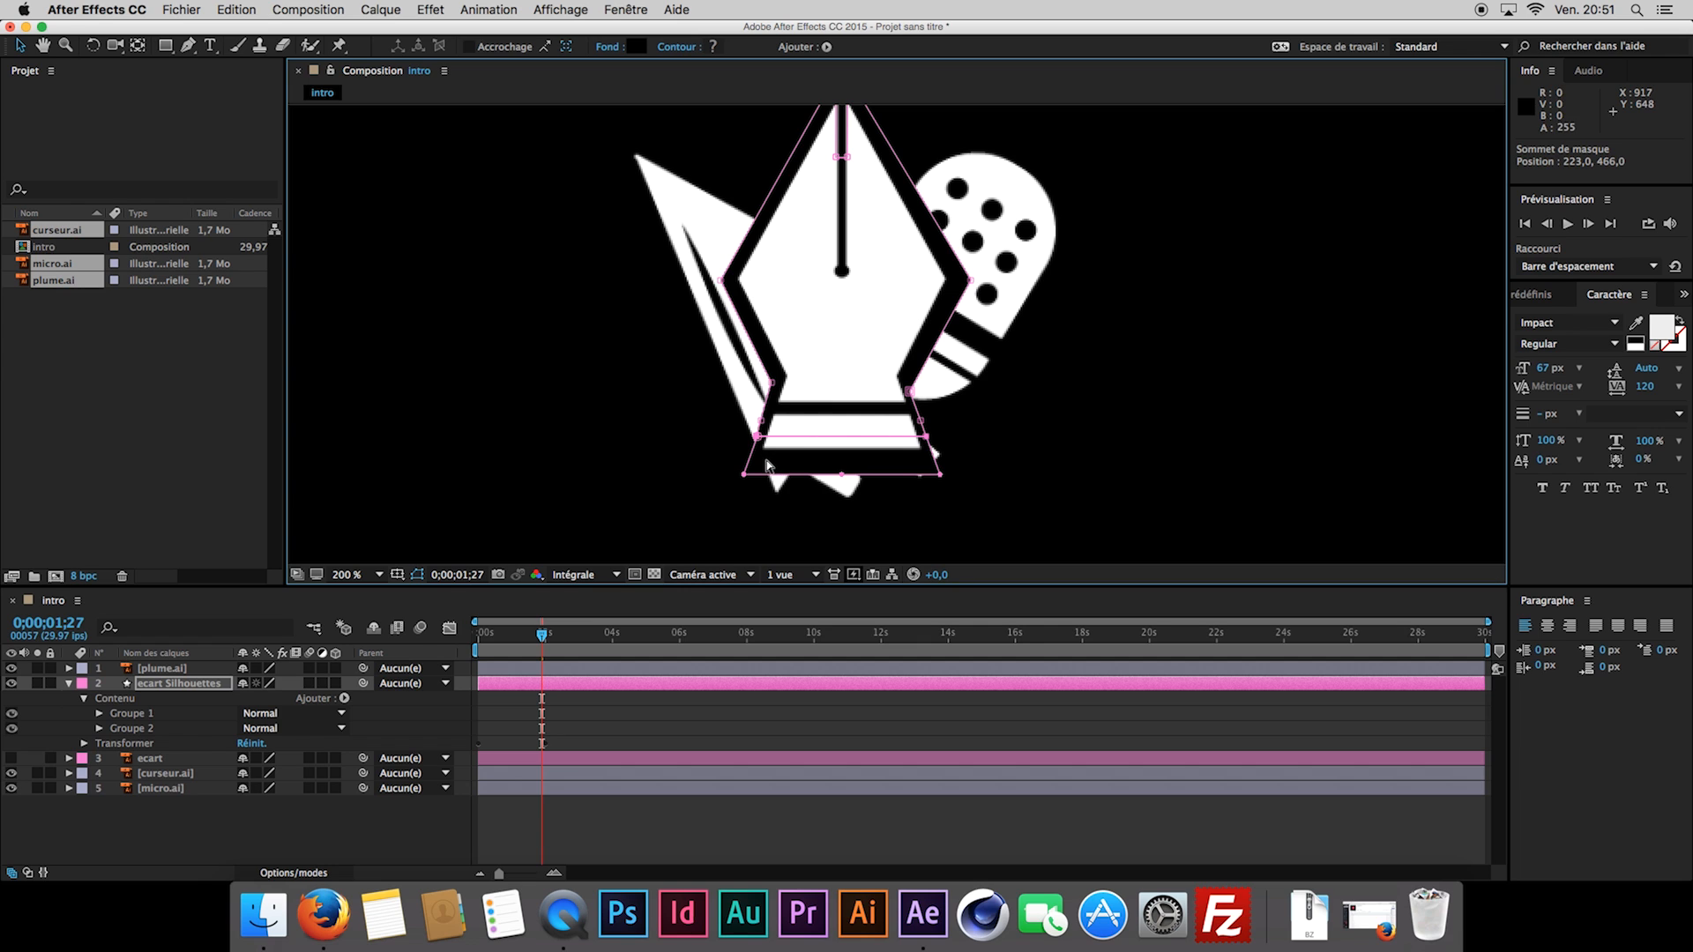
{"action": "left_click", "coordinate": [450, 815]}
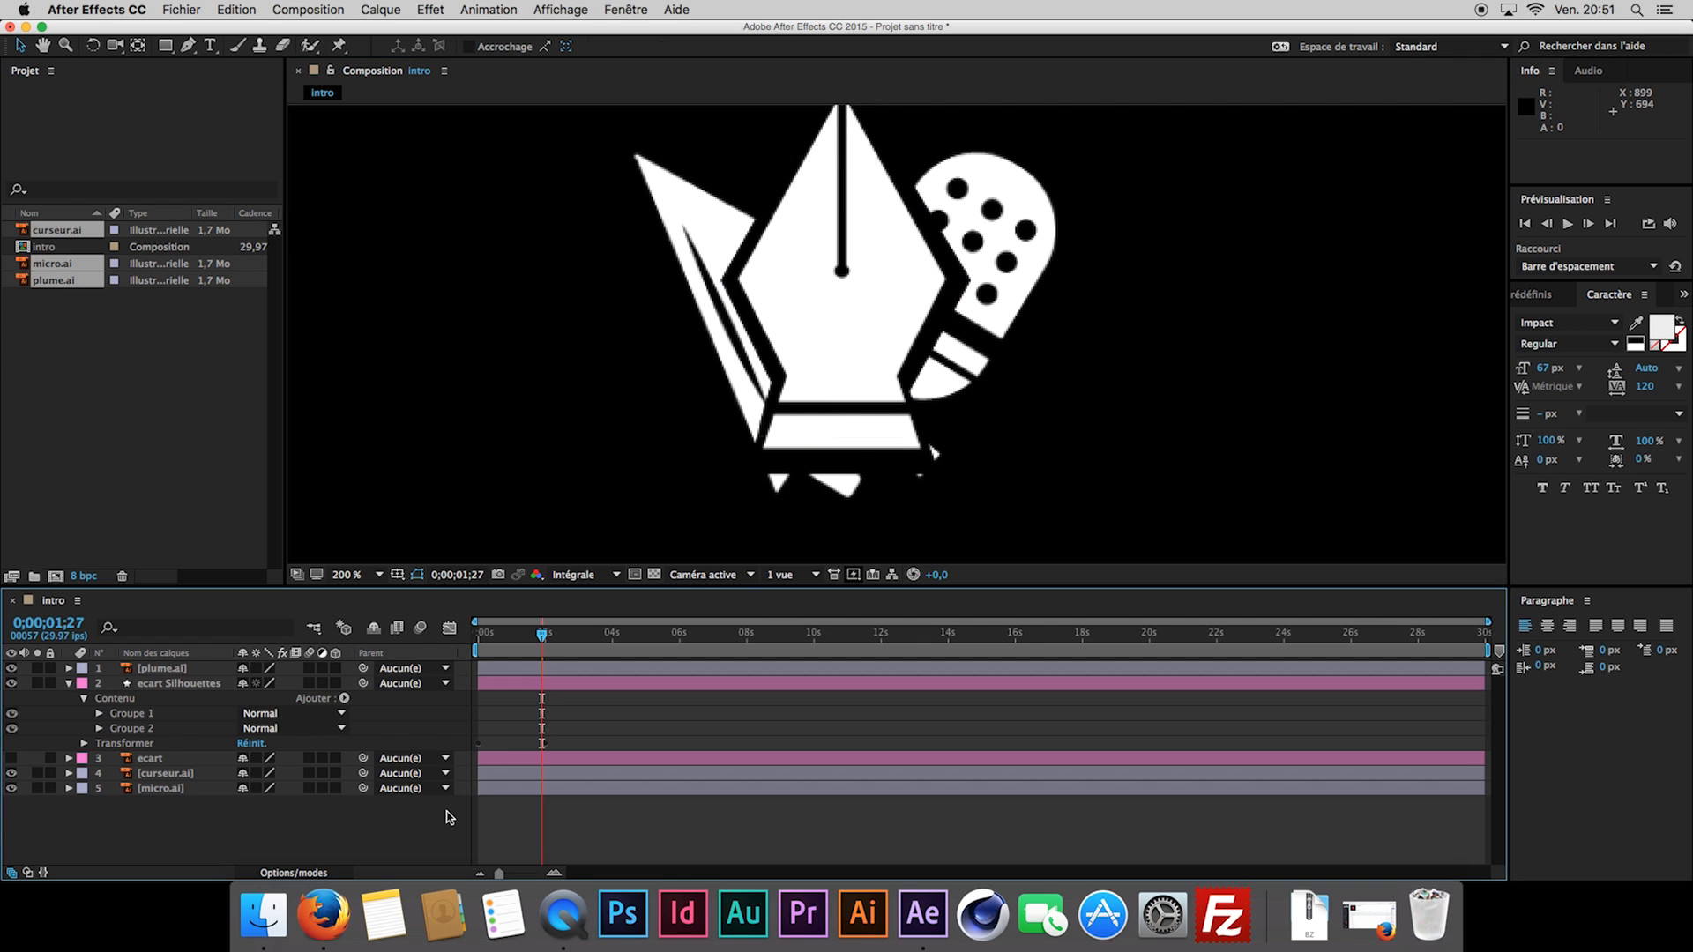
Move the right side and waist points of Groupe 1's outline inward to match the gap on the nib's left edge.
{"action": "left_click", "coordinate": [610, 684]}
{"action": "left_click", "coordinate": [356, 836]}
{"action": "left_click", "coordinate": [168, 712]}
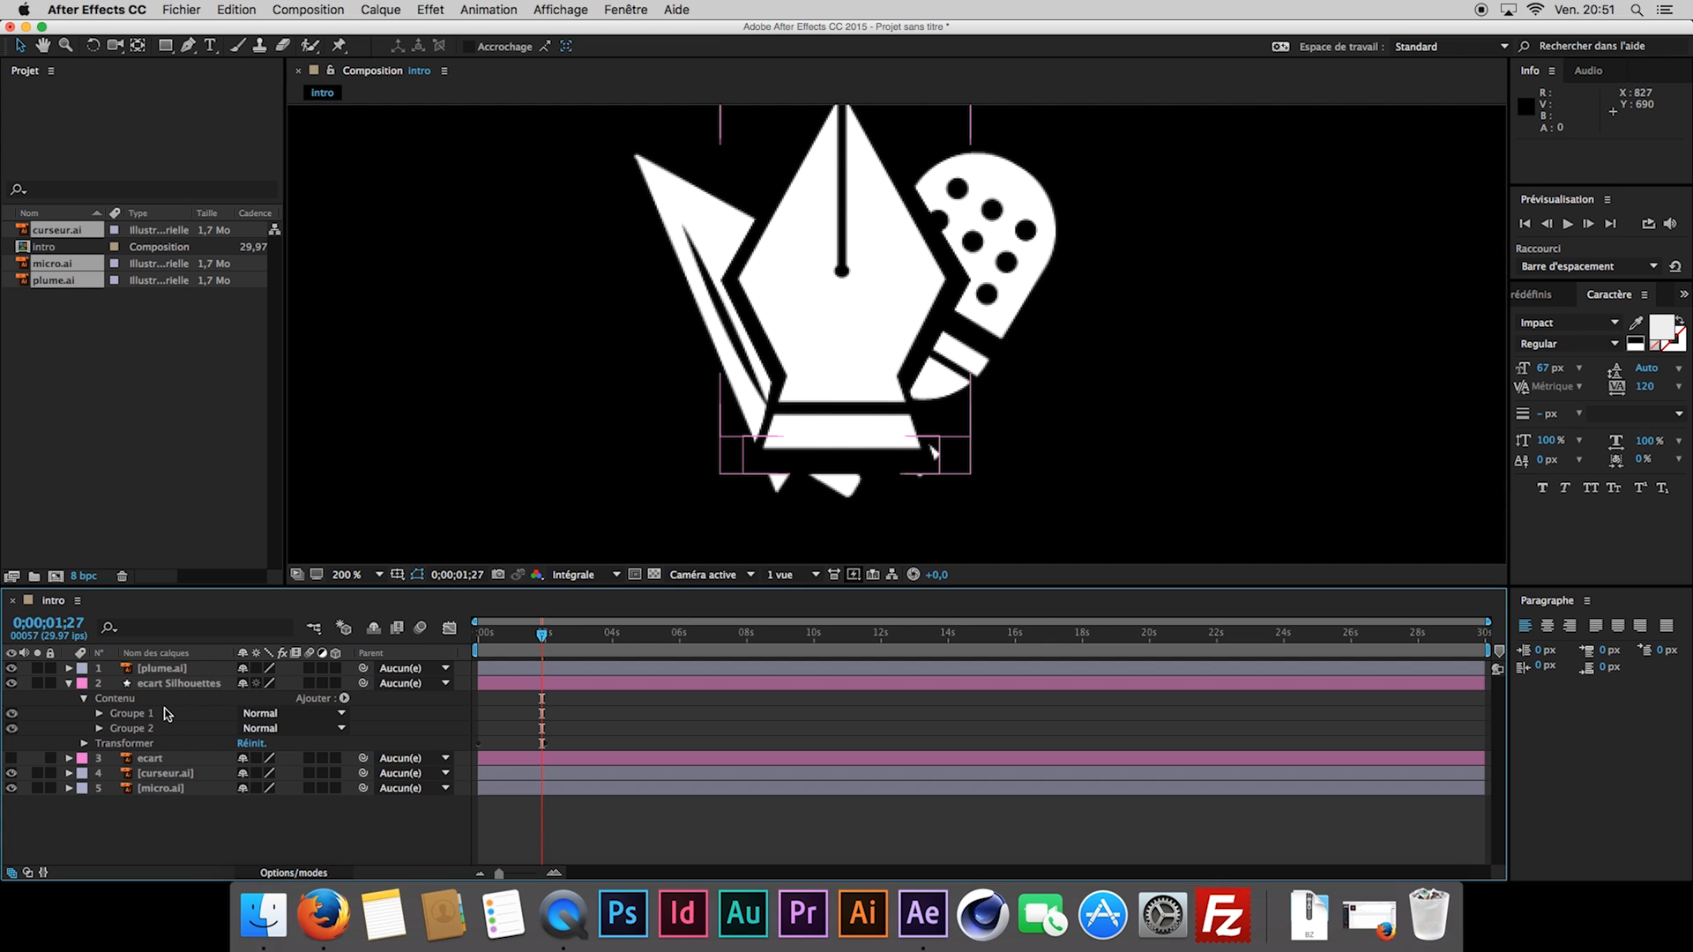
{"action": "left_click", "coordinate": [965, 282]}
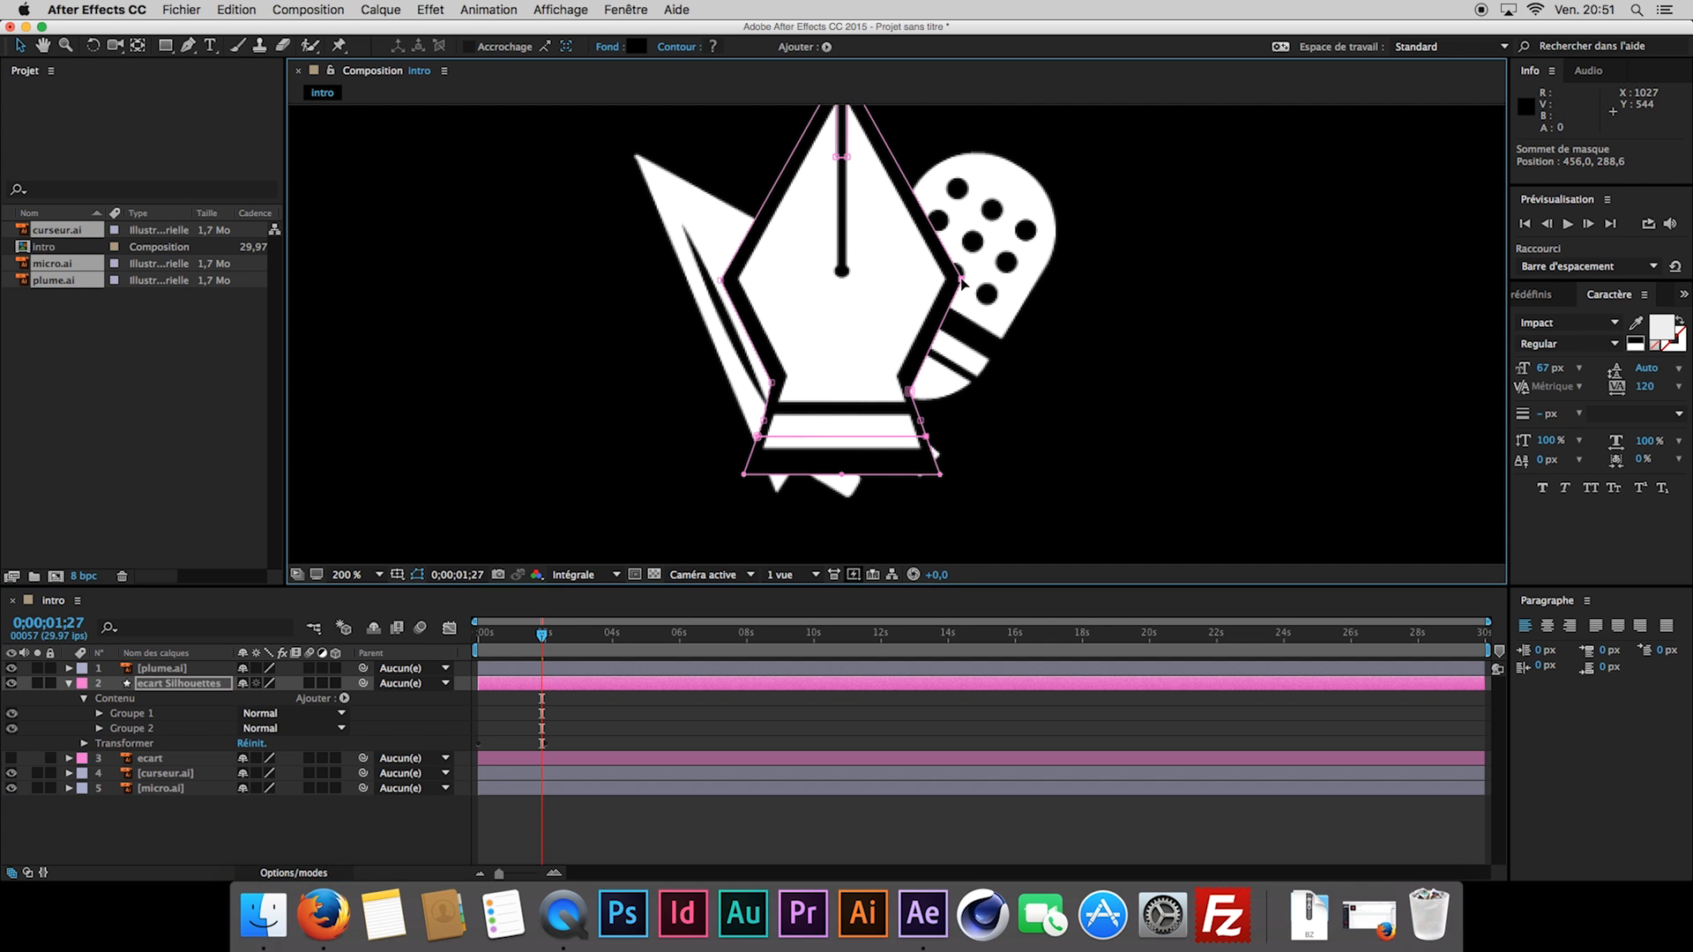
{"action": "left_click", "coordinate": [910, 384]}
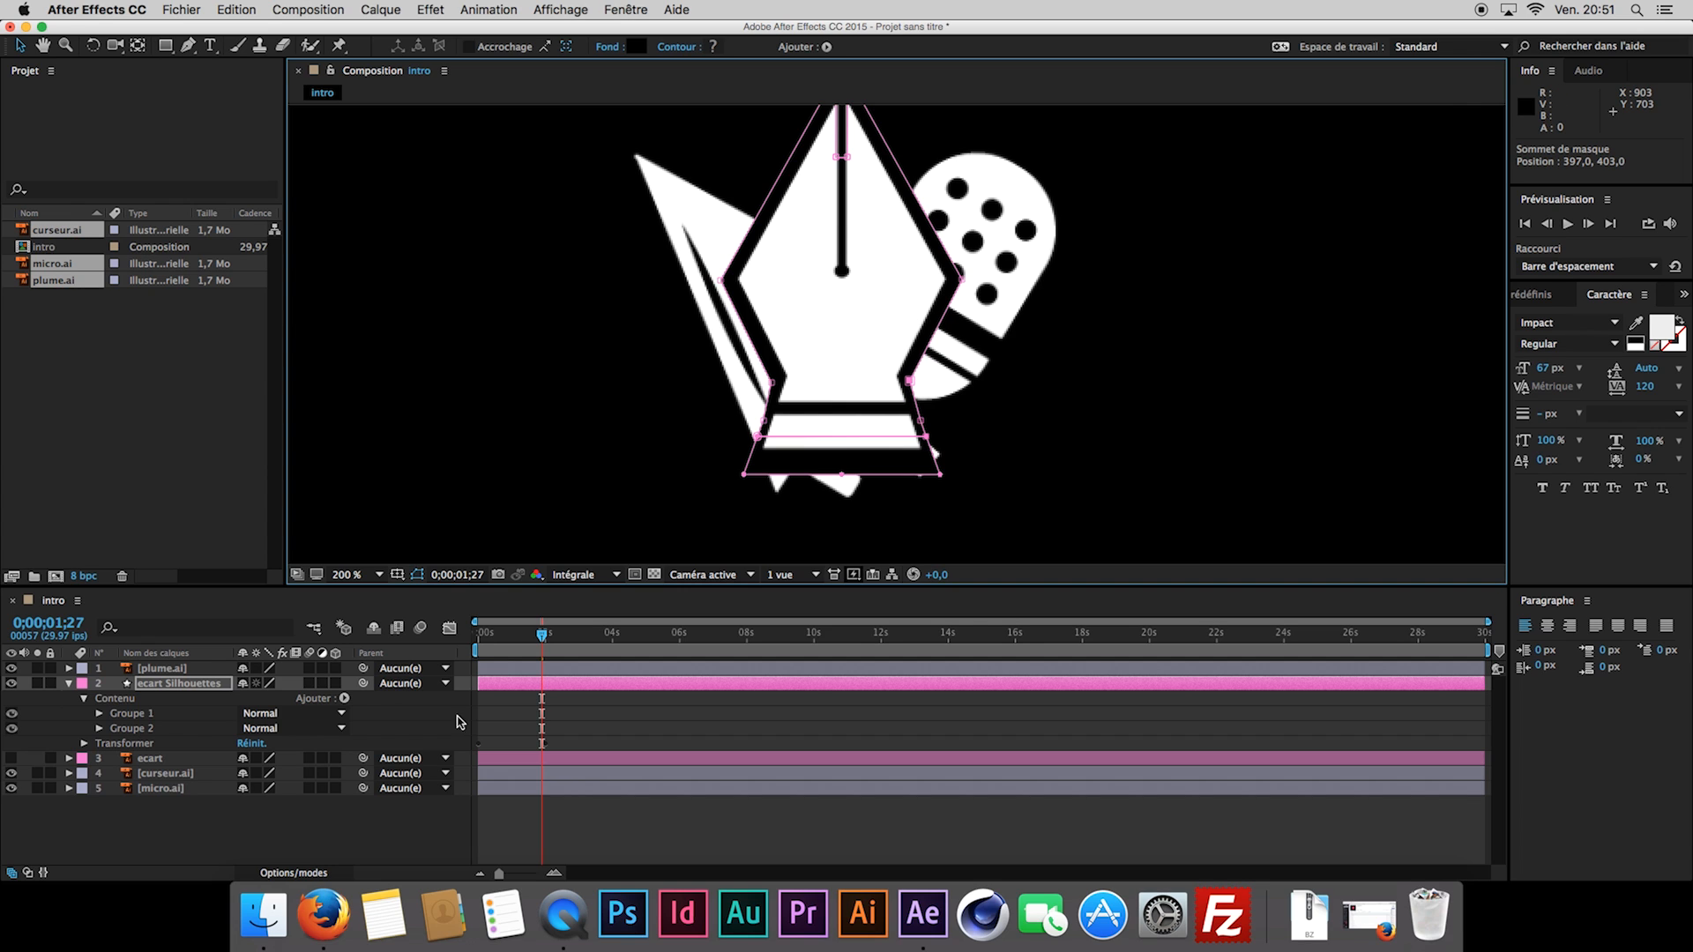
{"action": "left_click", "coordinate": [420, 824]}
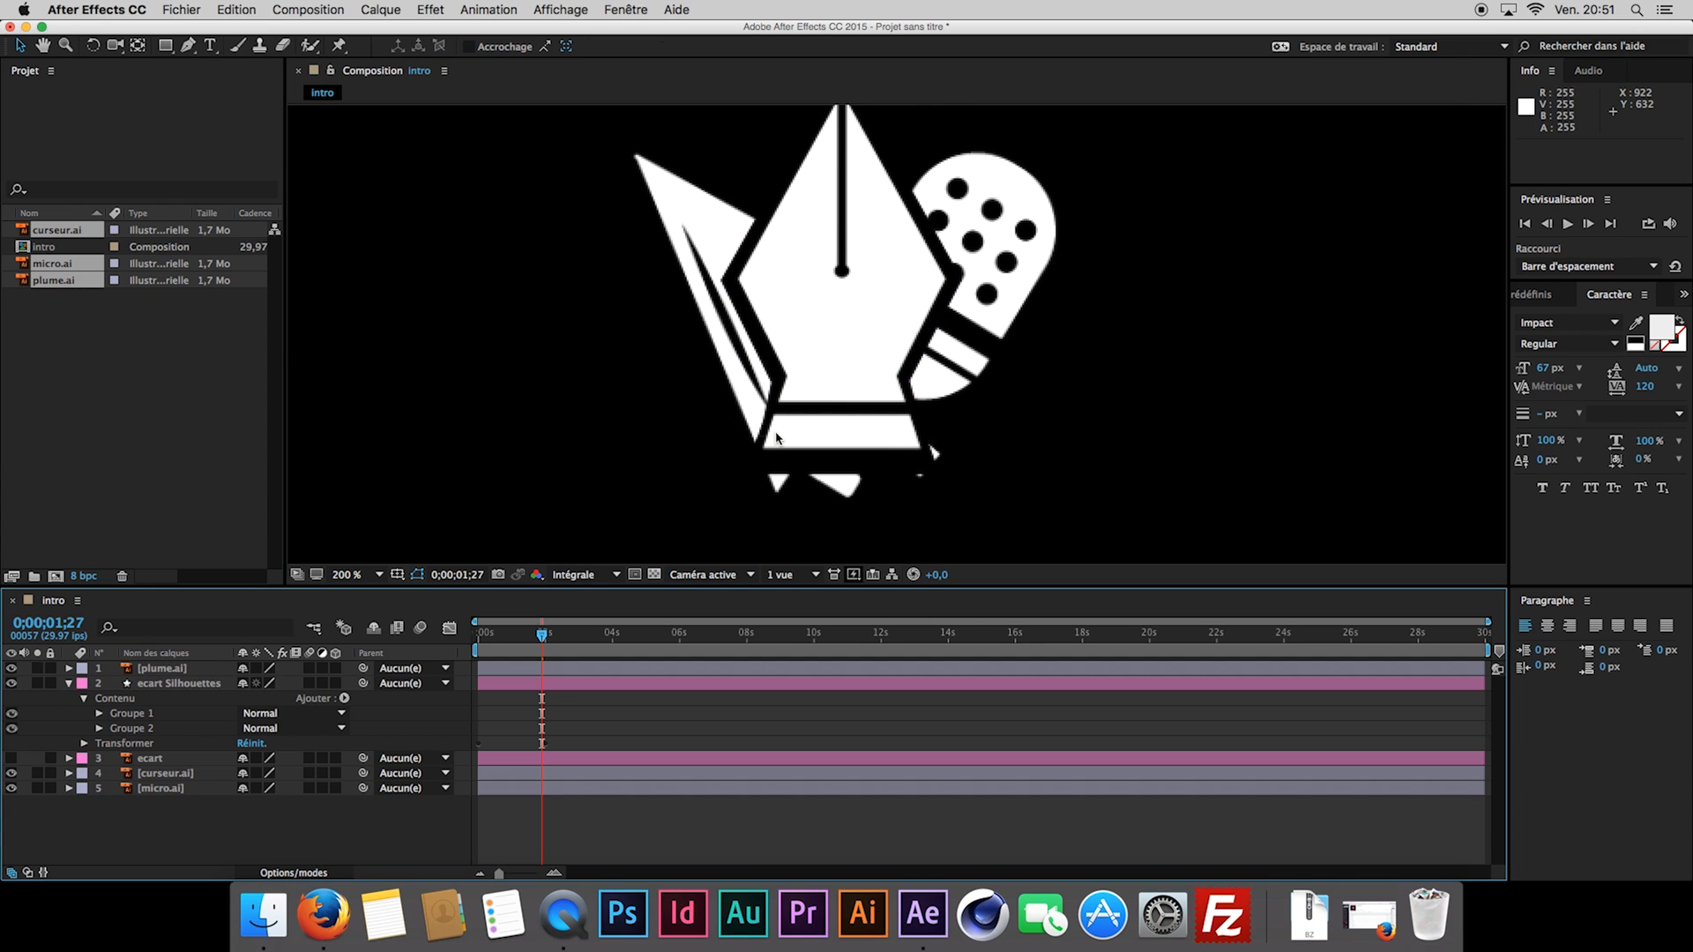
Nudge the lower-left corner point of Groupe 1's outline slightly outward beside the base piece.
{"action": "left_click", "coordinate": [170, 721]}
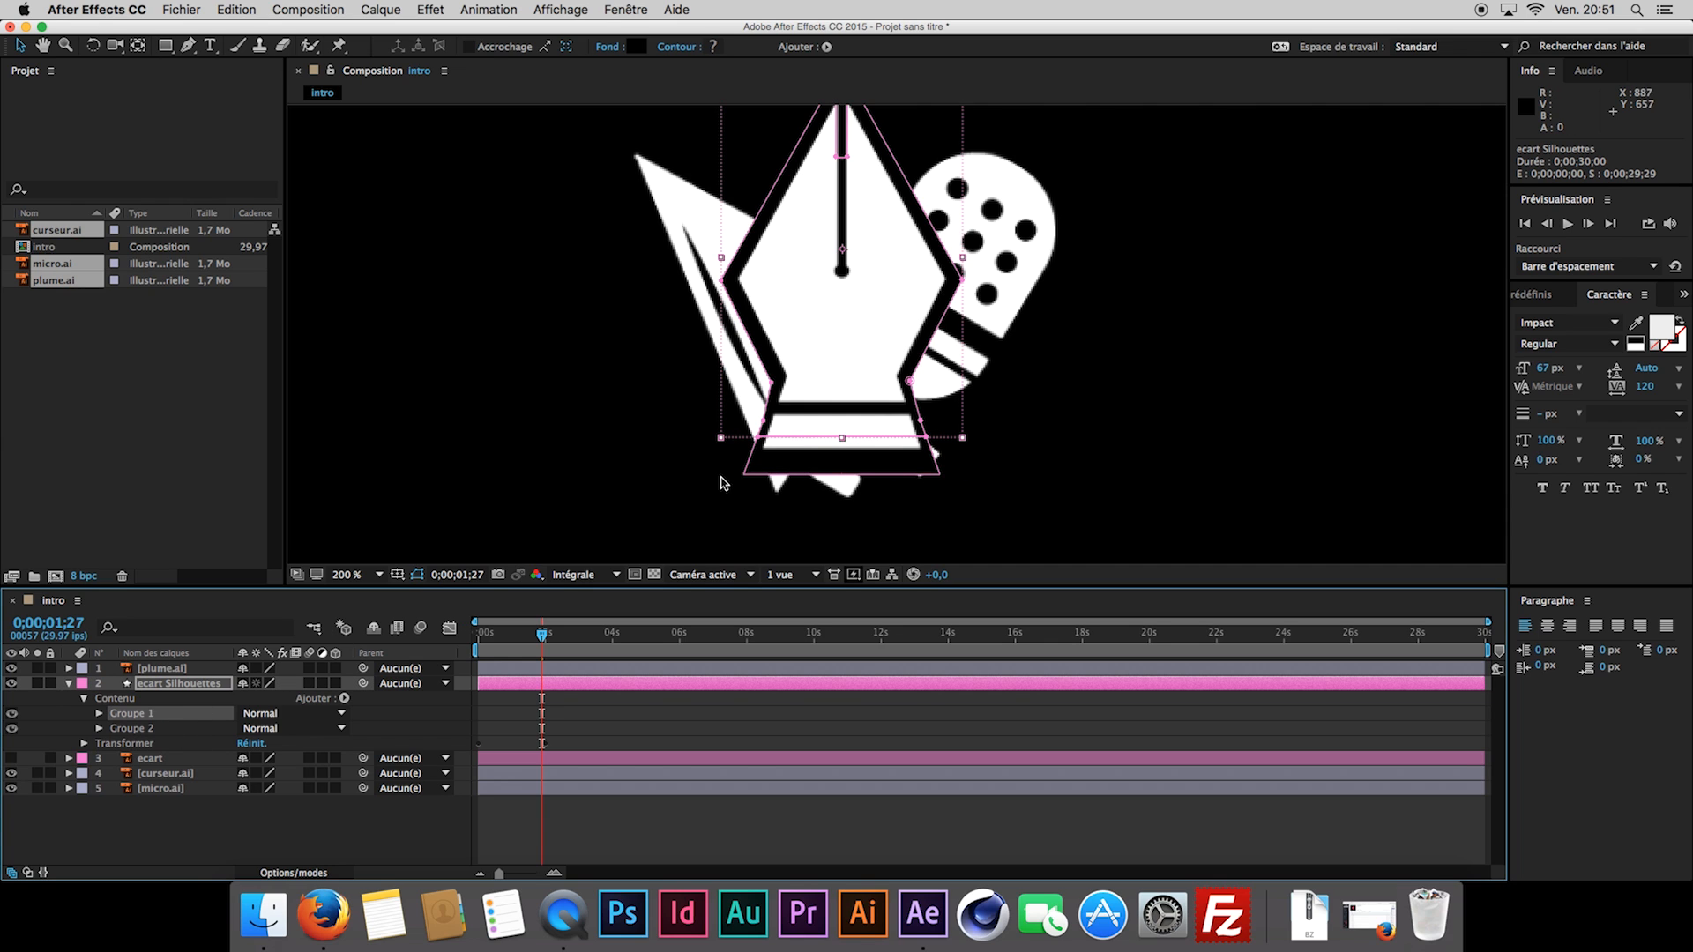
{"action": "left_click", "coordinate": [758, 441]}
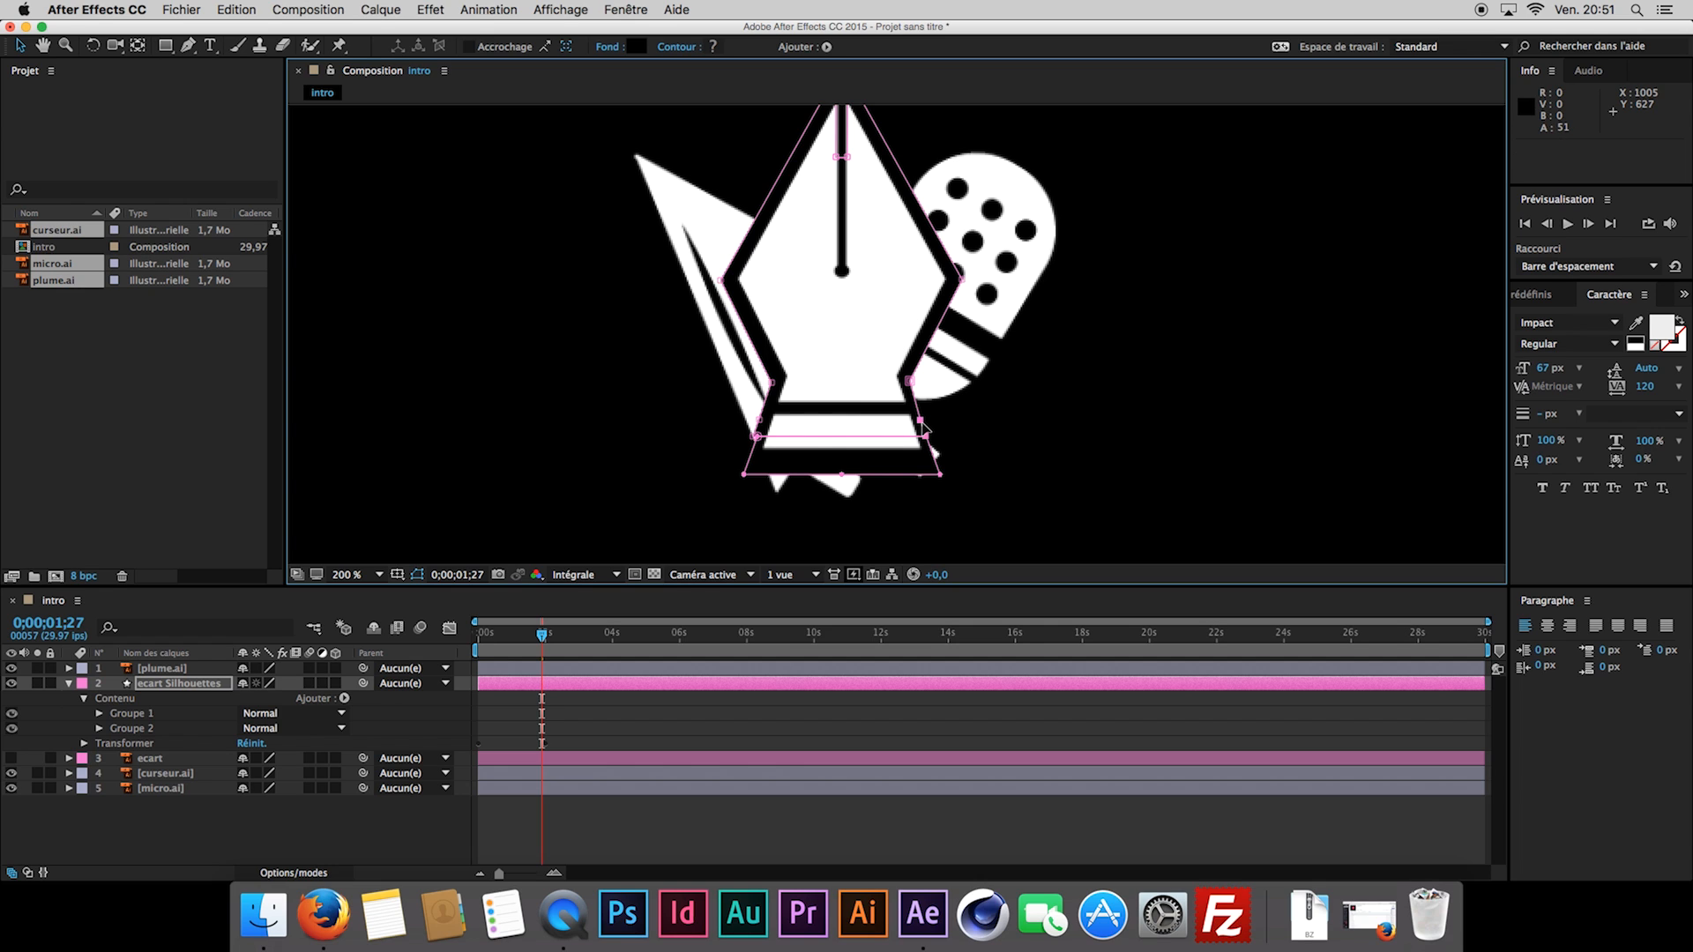
{"action": "left_click", "coordinate": [408, 818]}
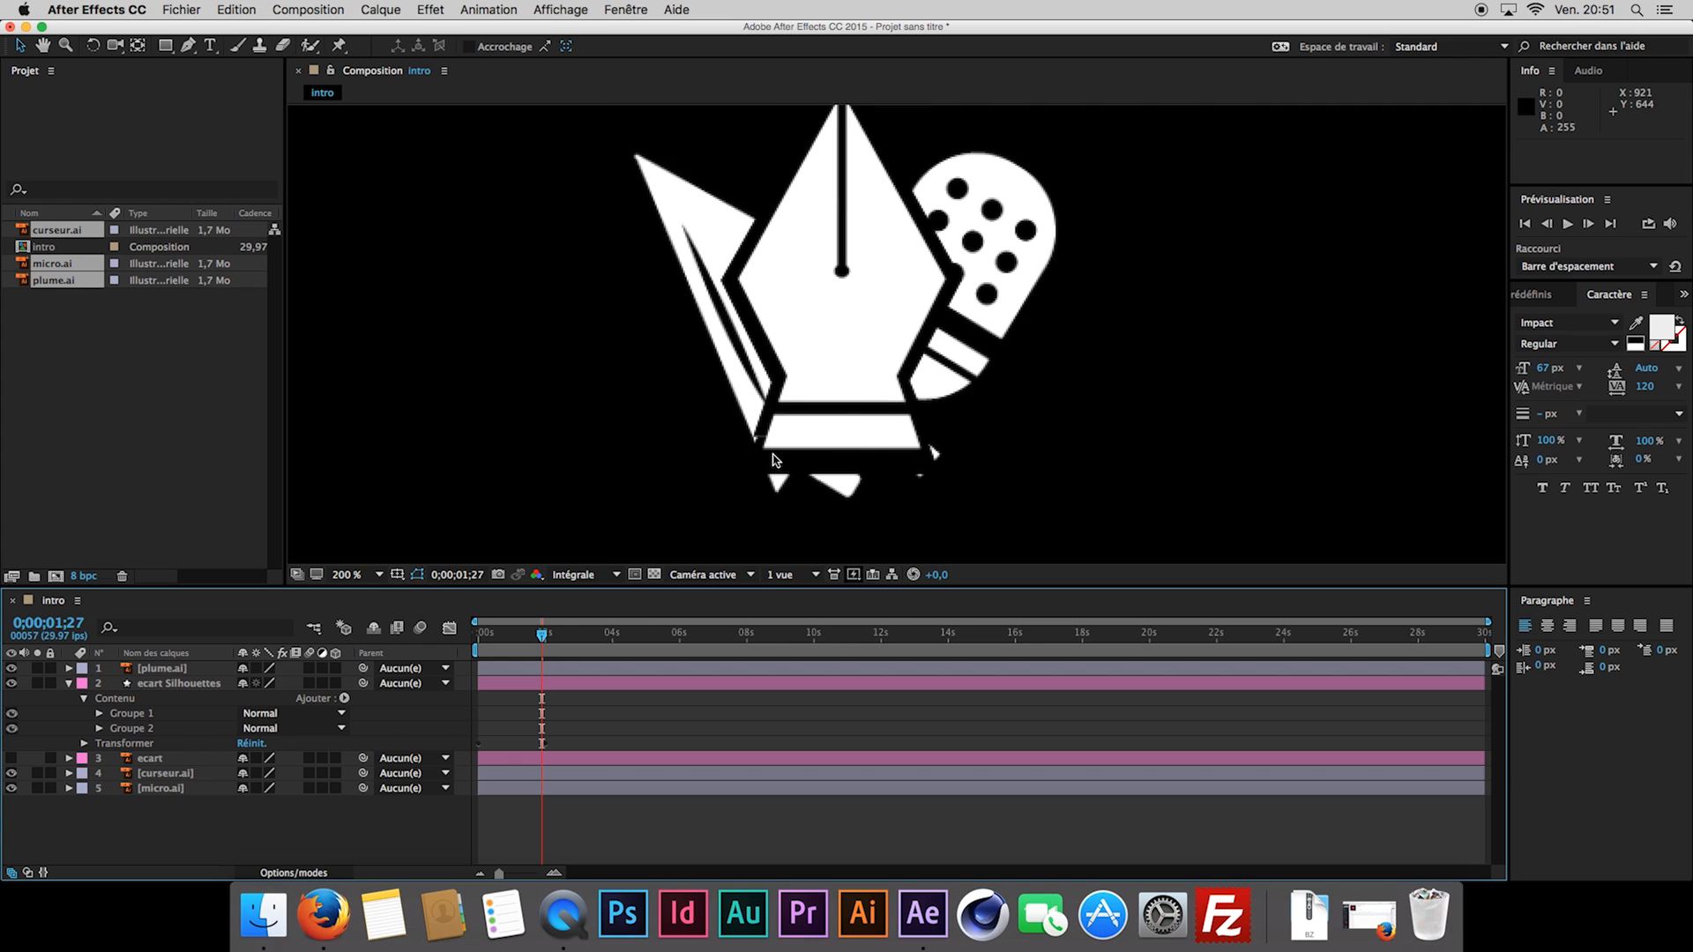
Widen Groupe 2's base outline by moving its four corner points outward, aligning the upper ones with Groupe 1's lower corners.
{"action": "scroll", "coordinate": [772, 460], "scroll_direction": "up", "scroll_amount": 1}
{"action": "key", "text": "space"}
{"action": "left_click_drag", "start_coordinate": [764, 435], "coordinate": [753, 284]}
{"action": "left_click", "coordinate": [164, 733]}
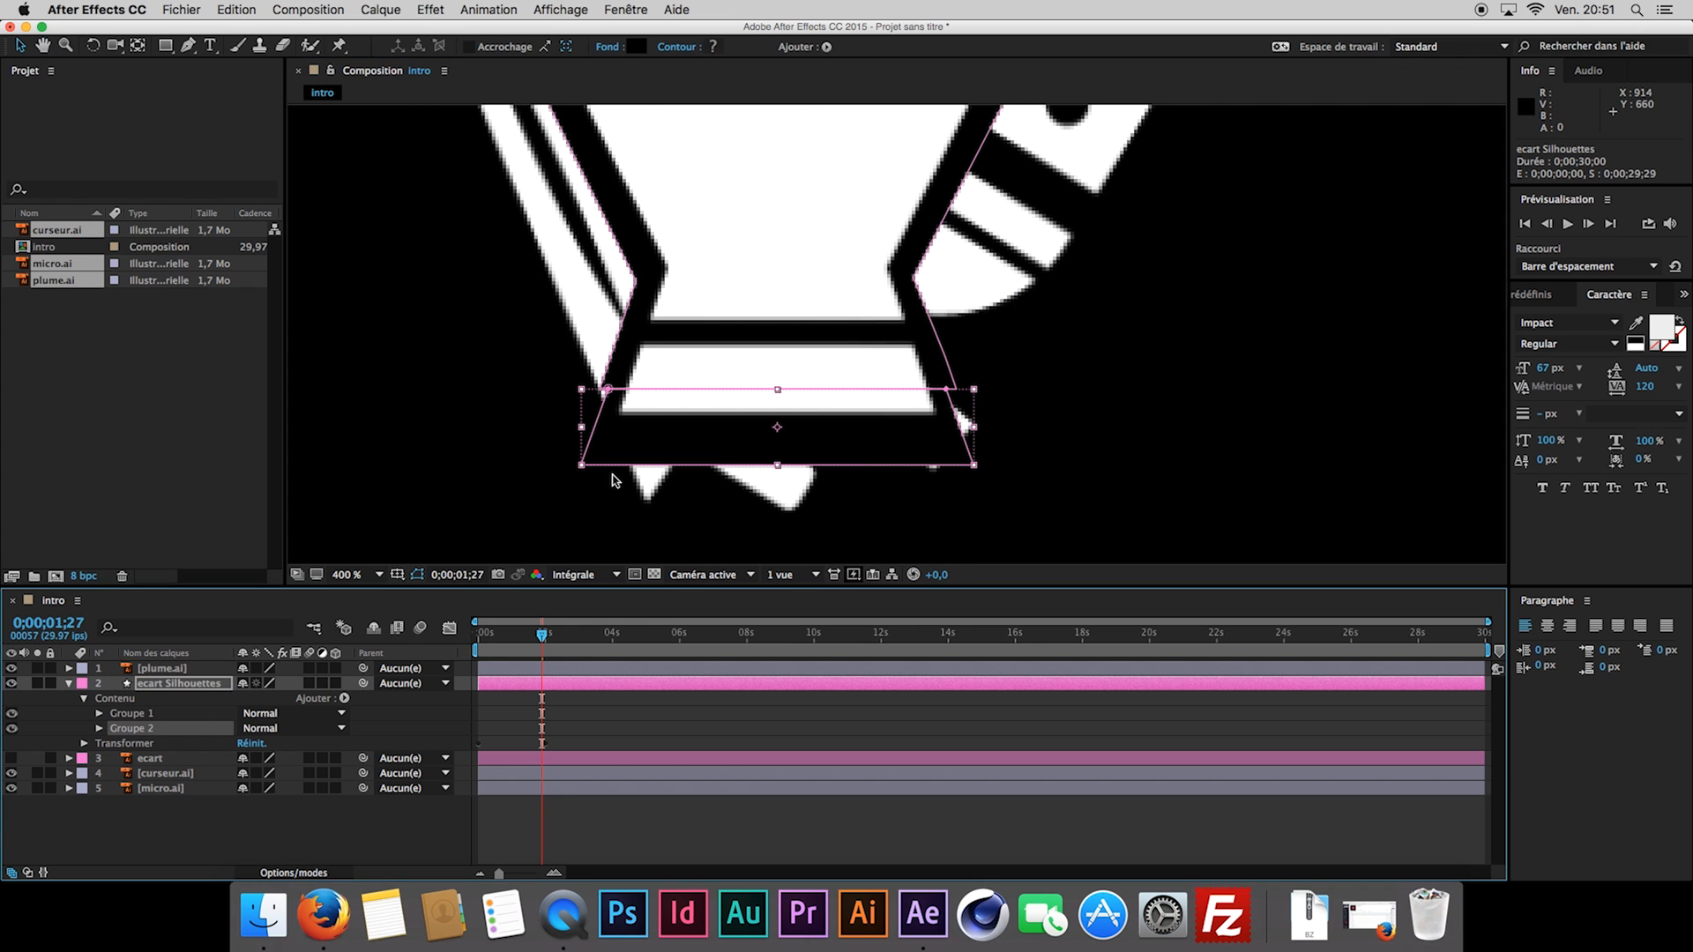
{"action": "left_click", "coordinate": [607, 390]}
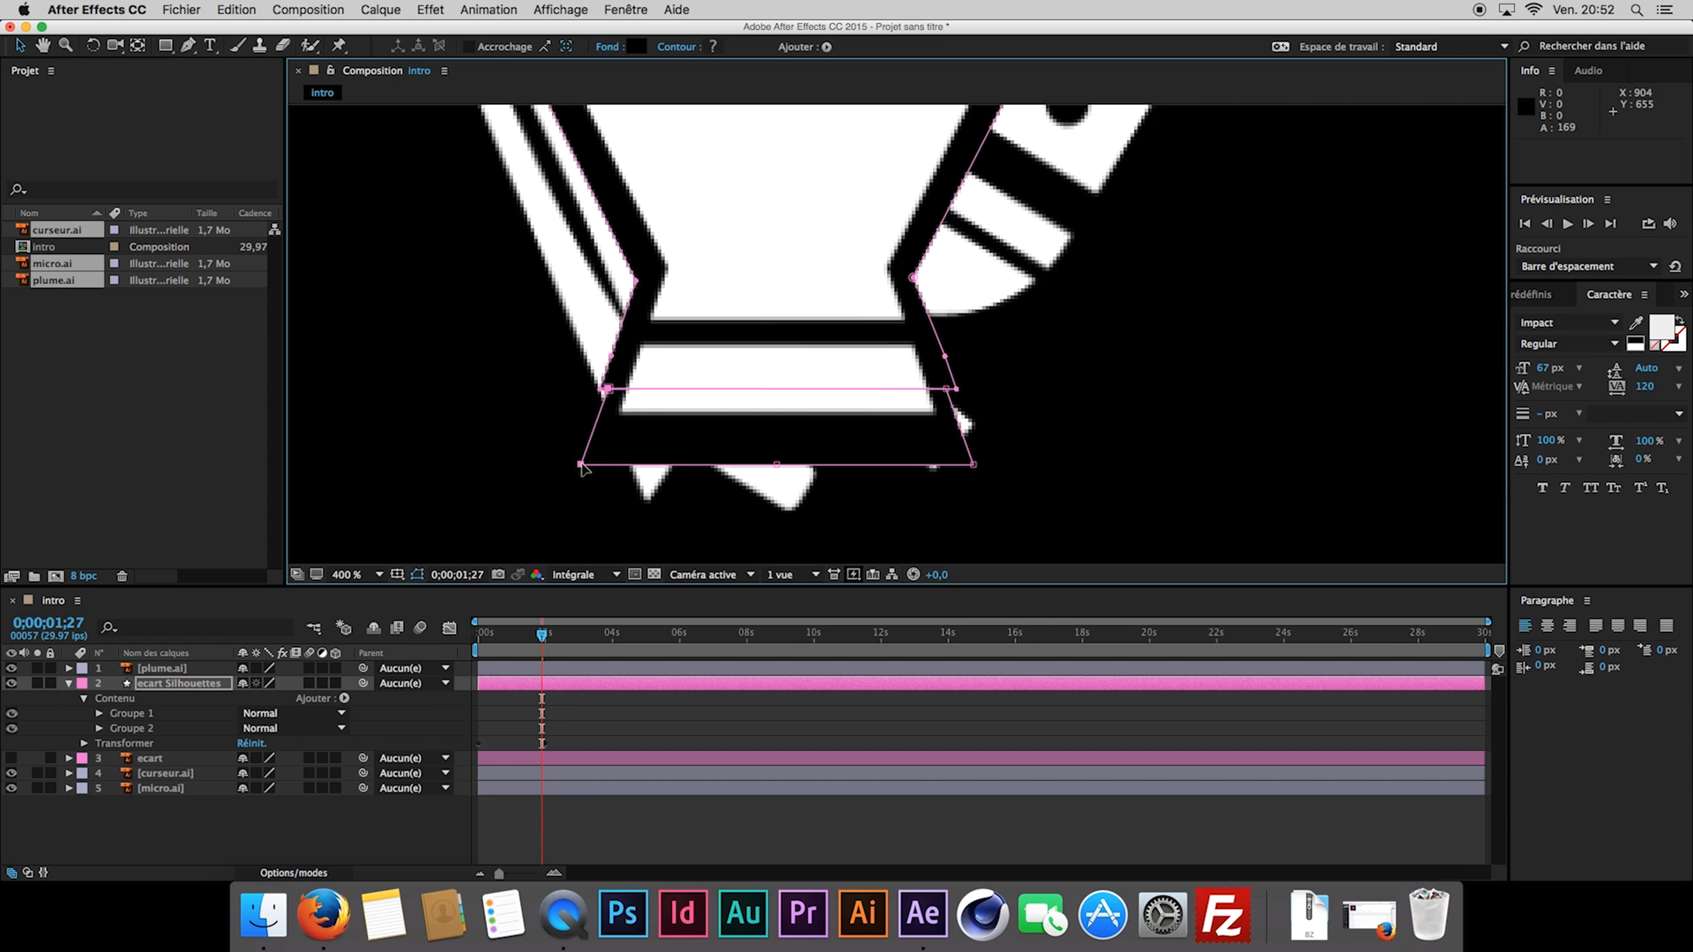
{"action": "left_click", "coordinate": [608, 400]}
{"action": "left_click", "coordinate": [607, 391]}
{"action": "left_click_drag", "start_coordinate": [609, 391], "coordinate": [601, 389]}
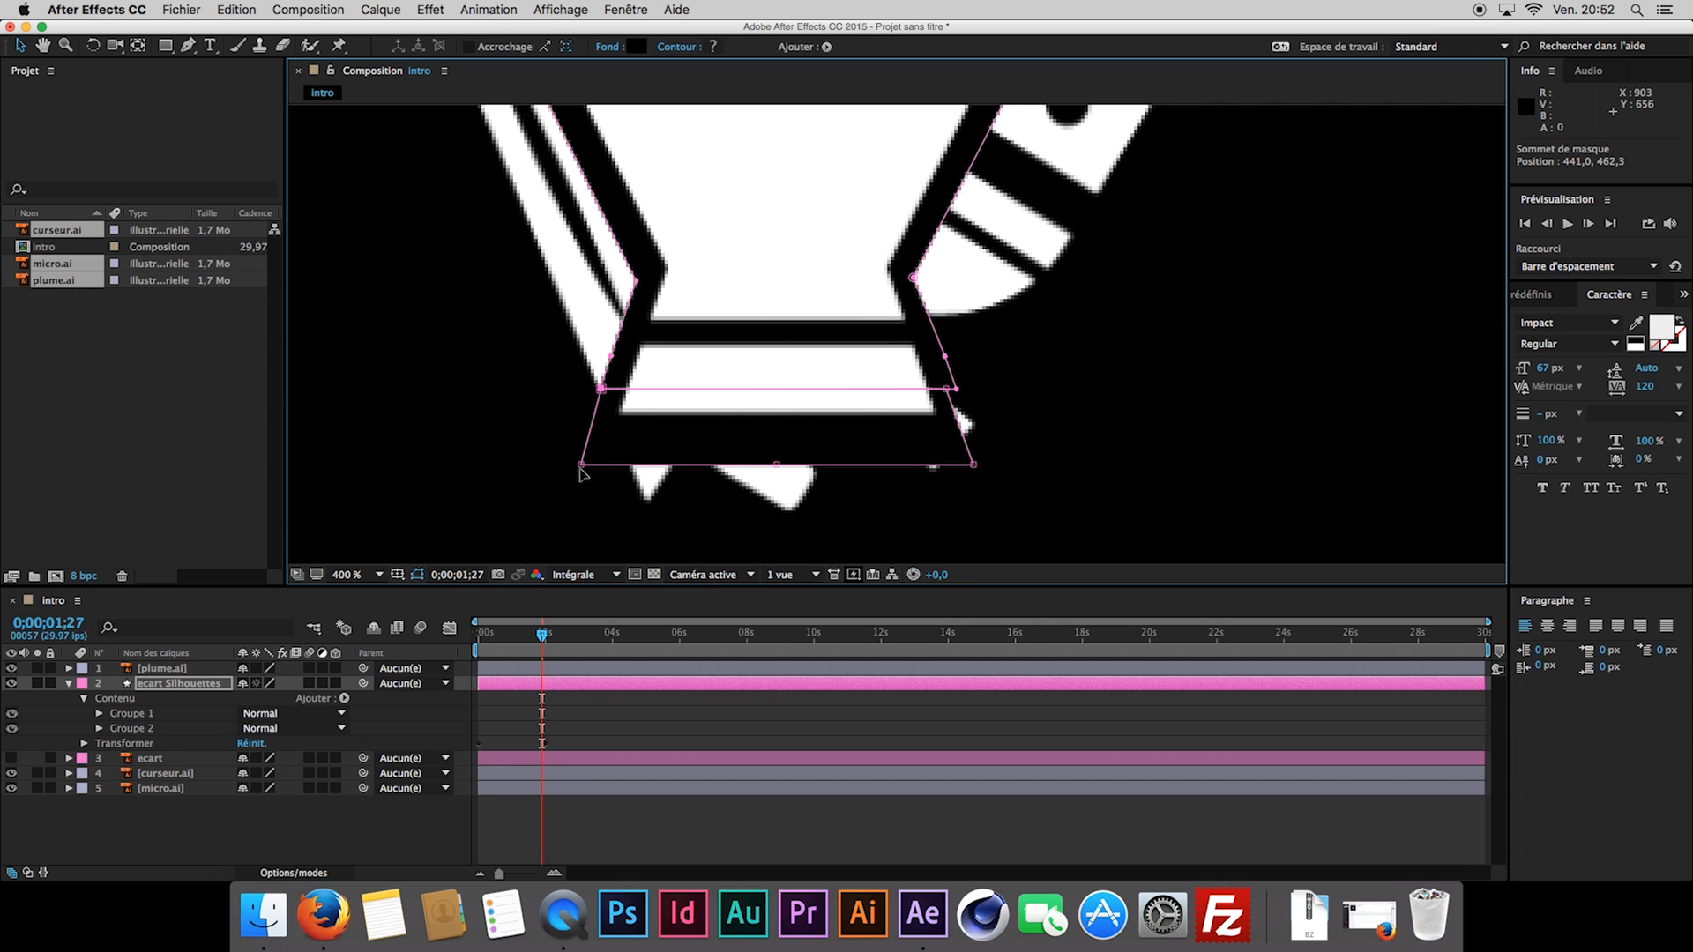
{"action": "key", "text": "super+z"}
{"action": "left_click_drag", "start_coordinate": [581, 465], "coordinate": [571, 464]}
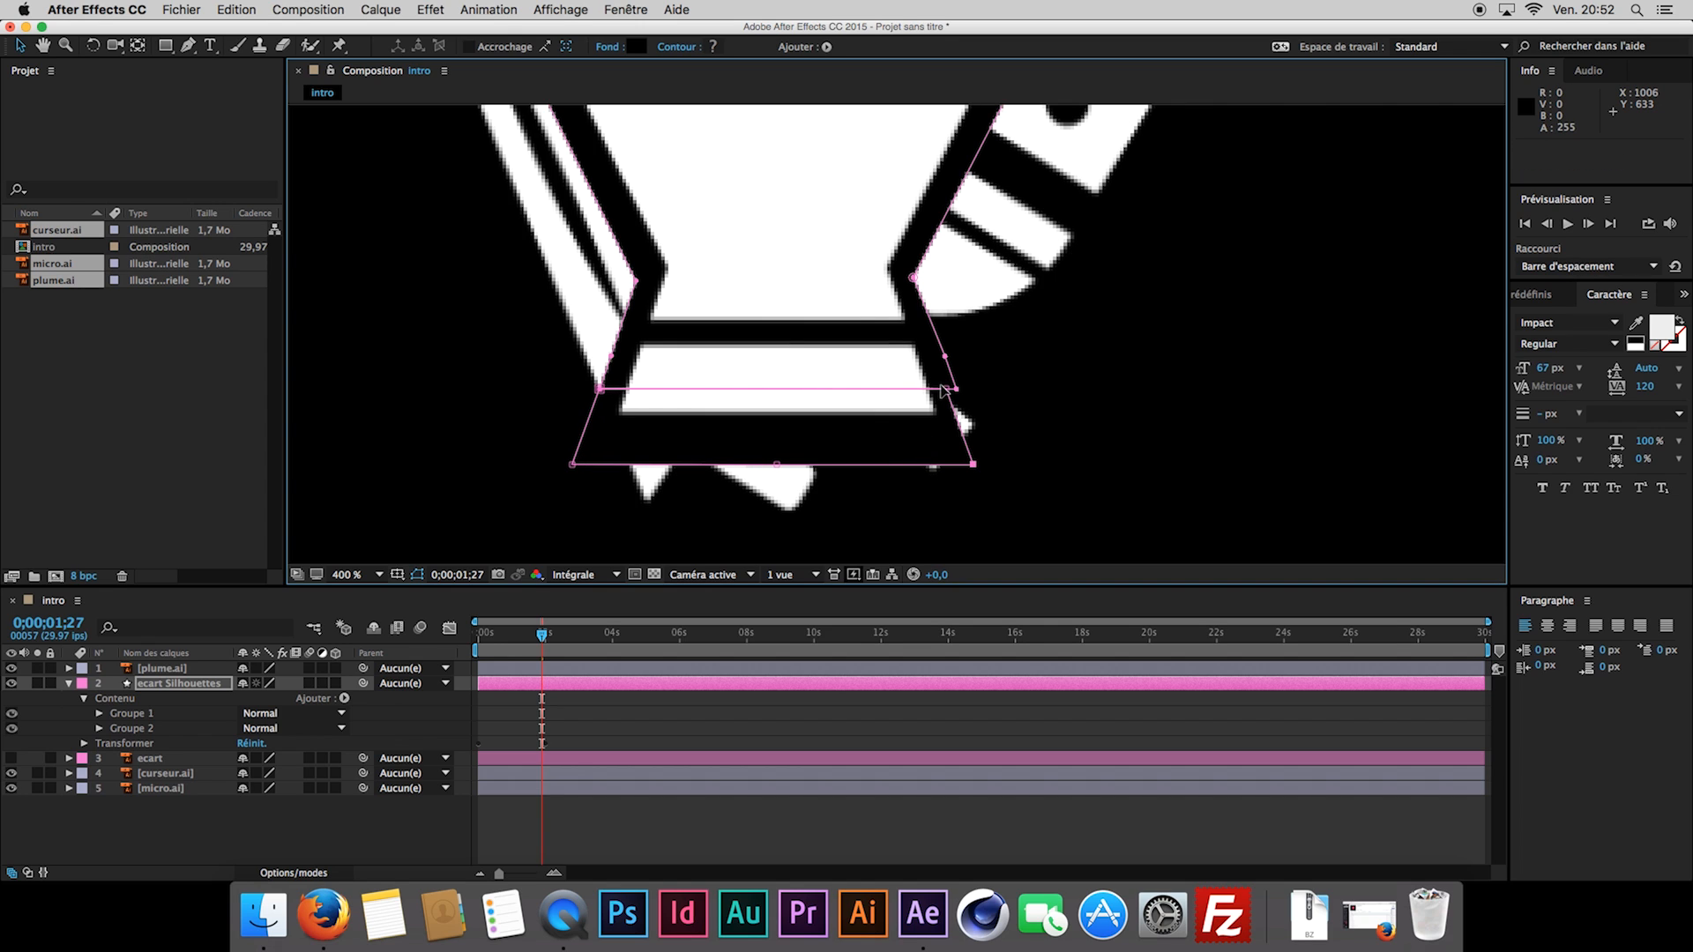
{"action": "left_click_drag", "start_coordinate": [947, 393], "coordinate": [958, 396]}
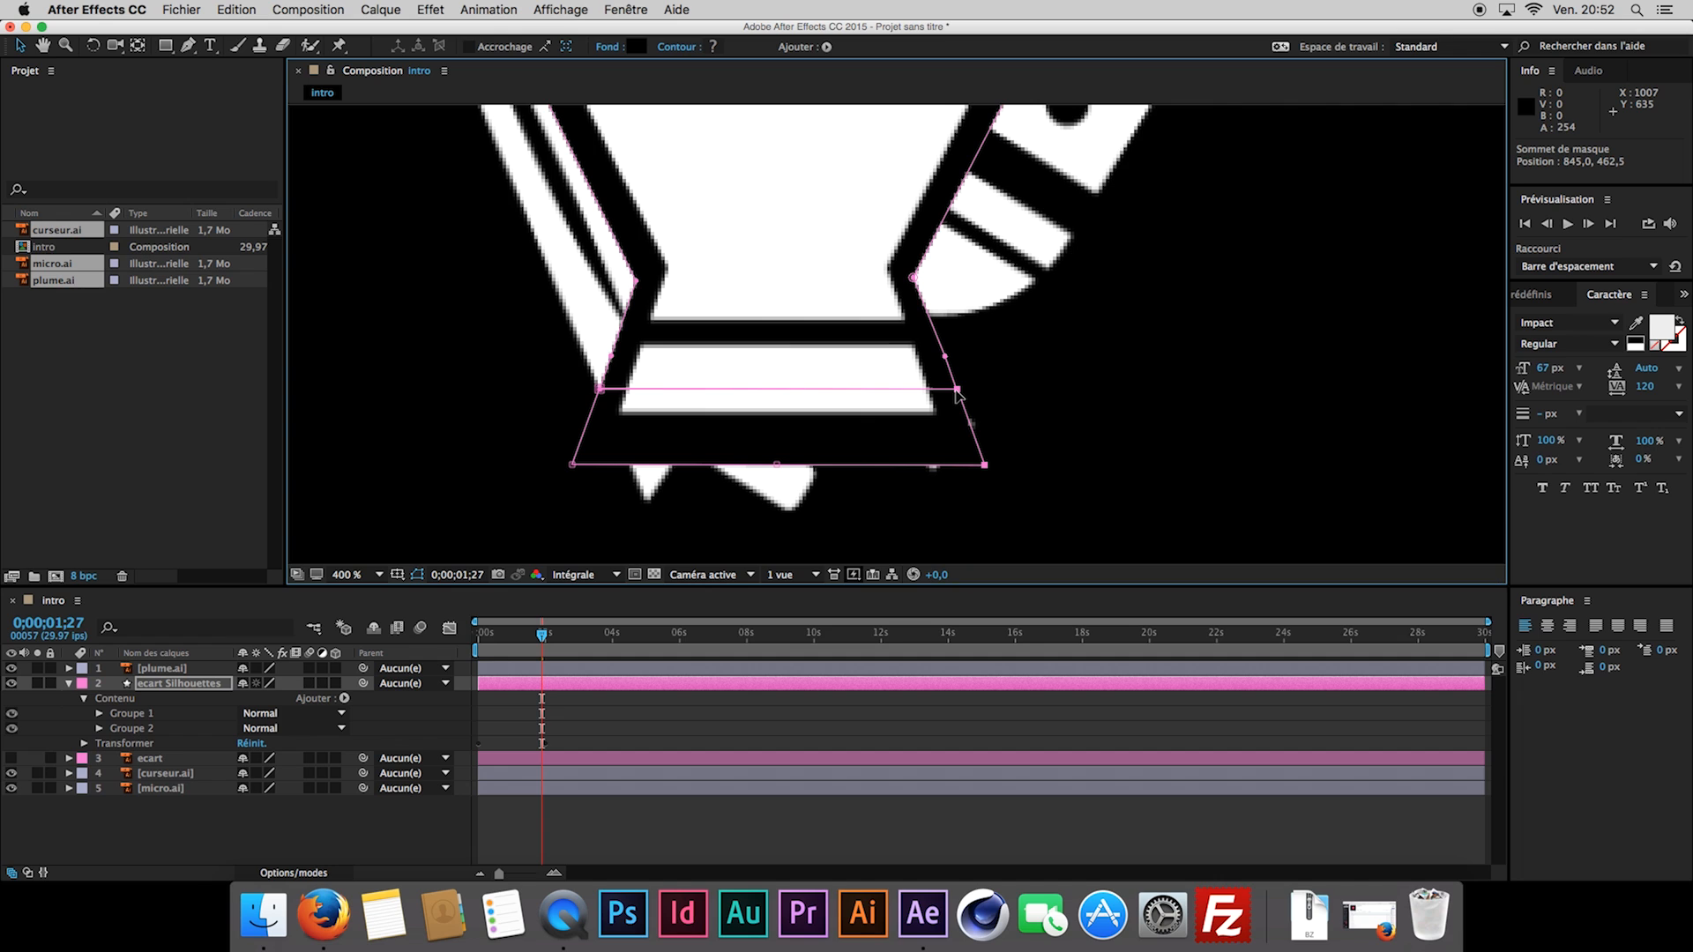
{"action": "left_click", "coordinate": [317, 833]}
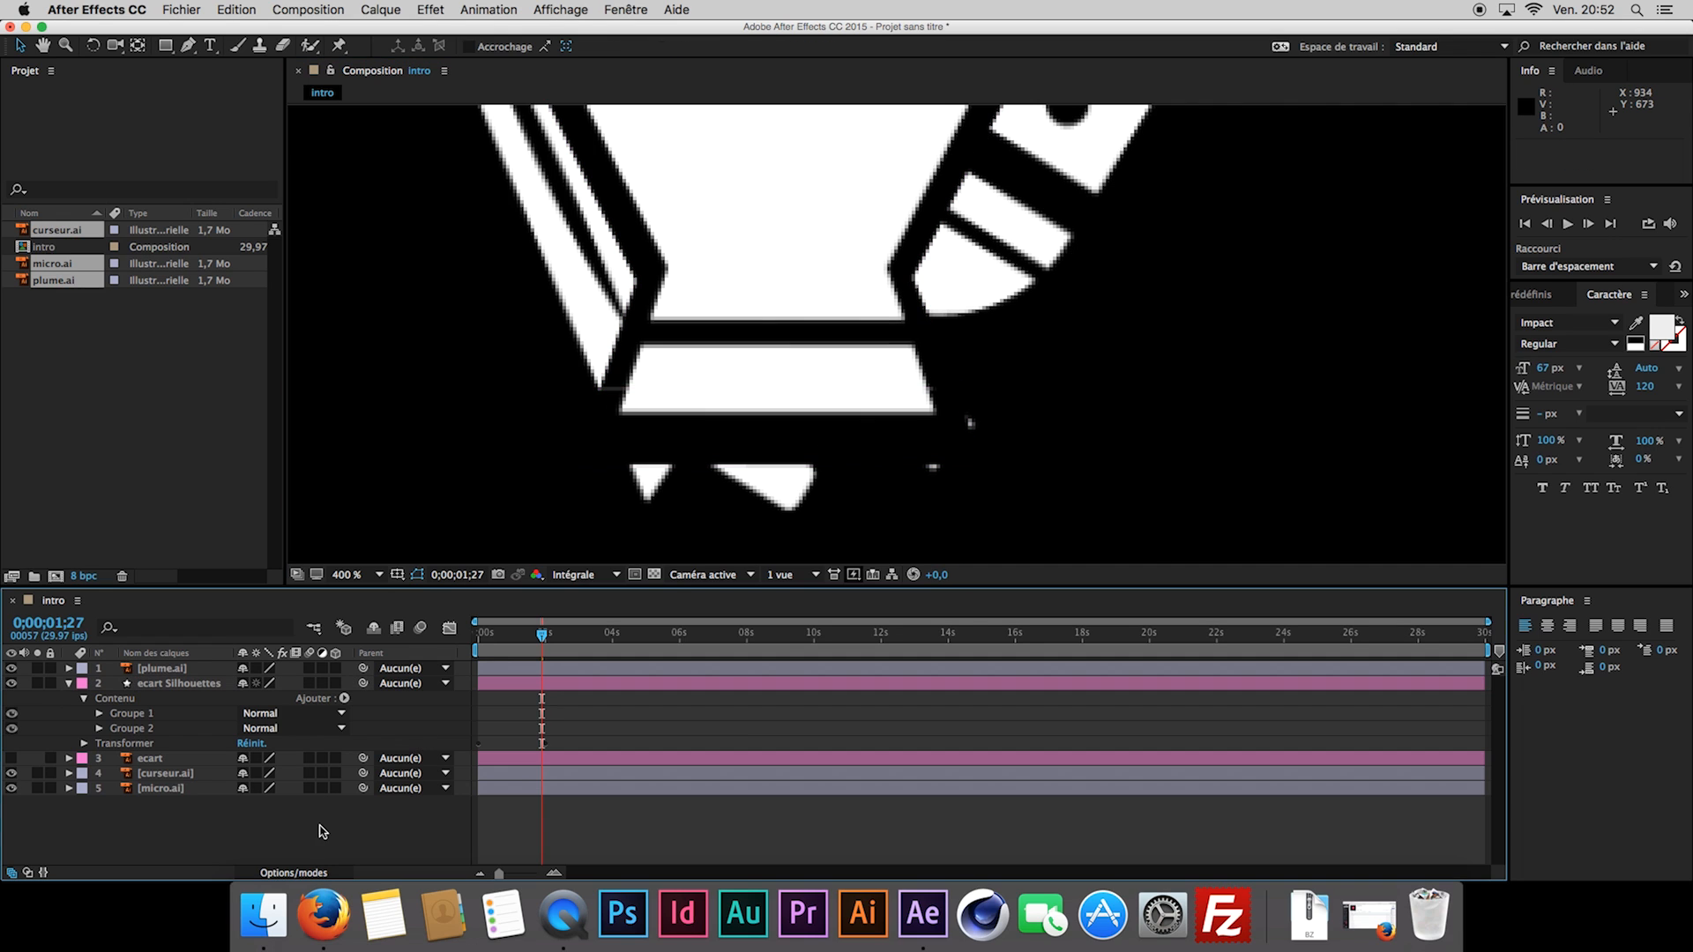
Inspect Groupe 1's edge beside the nib's base up close and fit the whole composition back in the viewer.
{"action": "left_click", "coordinate": [617, 432]}
{"action": "scroll", "coordinate": [618, 379], "scroll_direction": "up", "scroll_amount": 2}
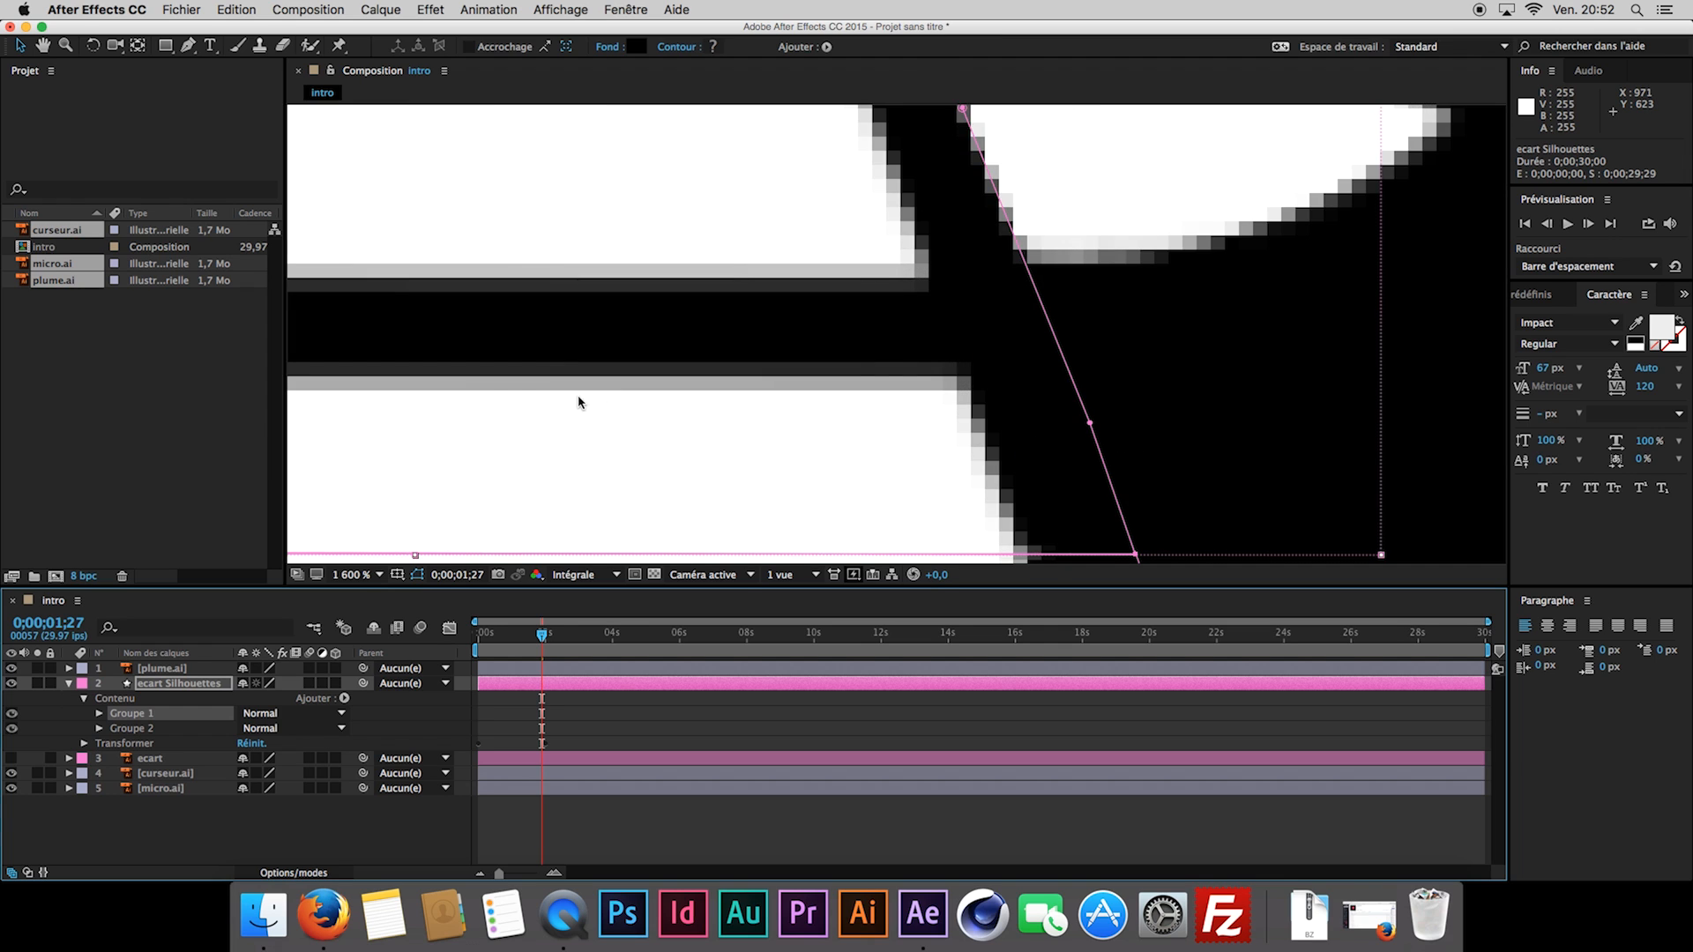
{"action": "key", "text": "space"}
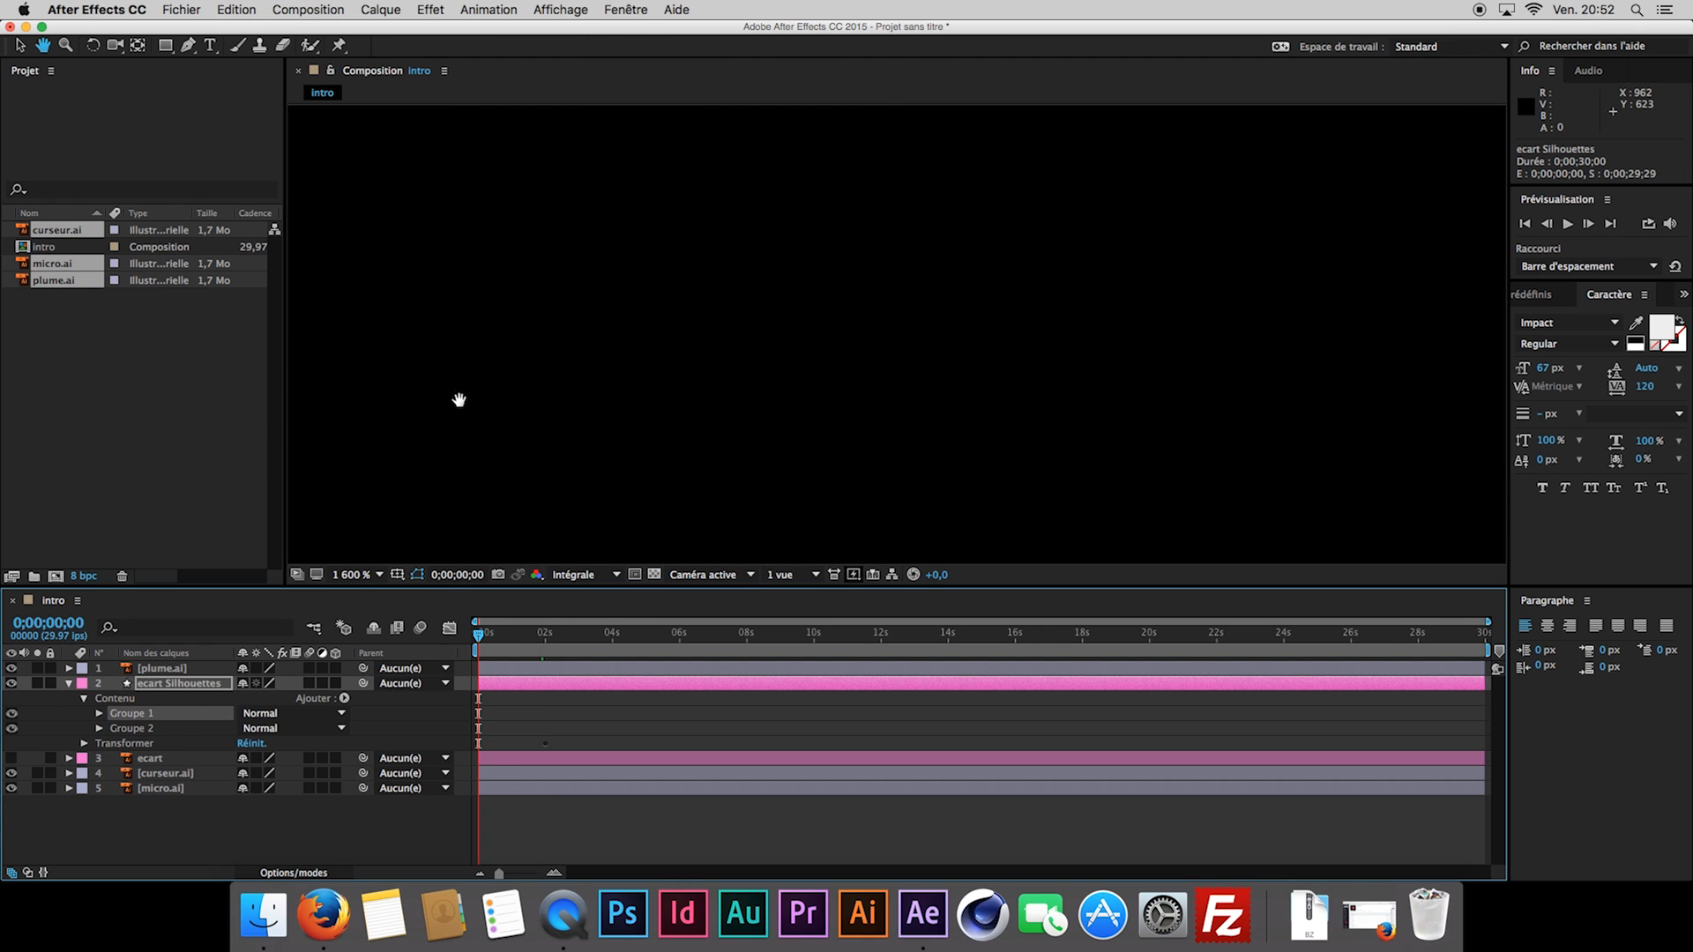
{"action": "left_click", "coordinate": [362, 575]}
{"action": "left_click", "coordinate": [352, 588]}
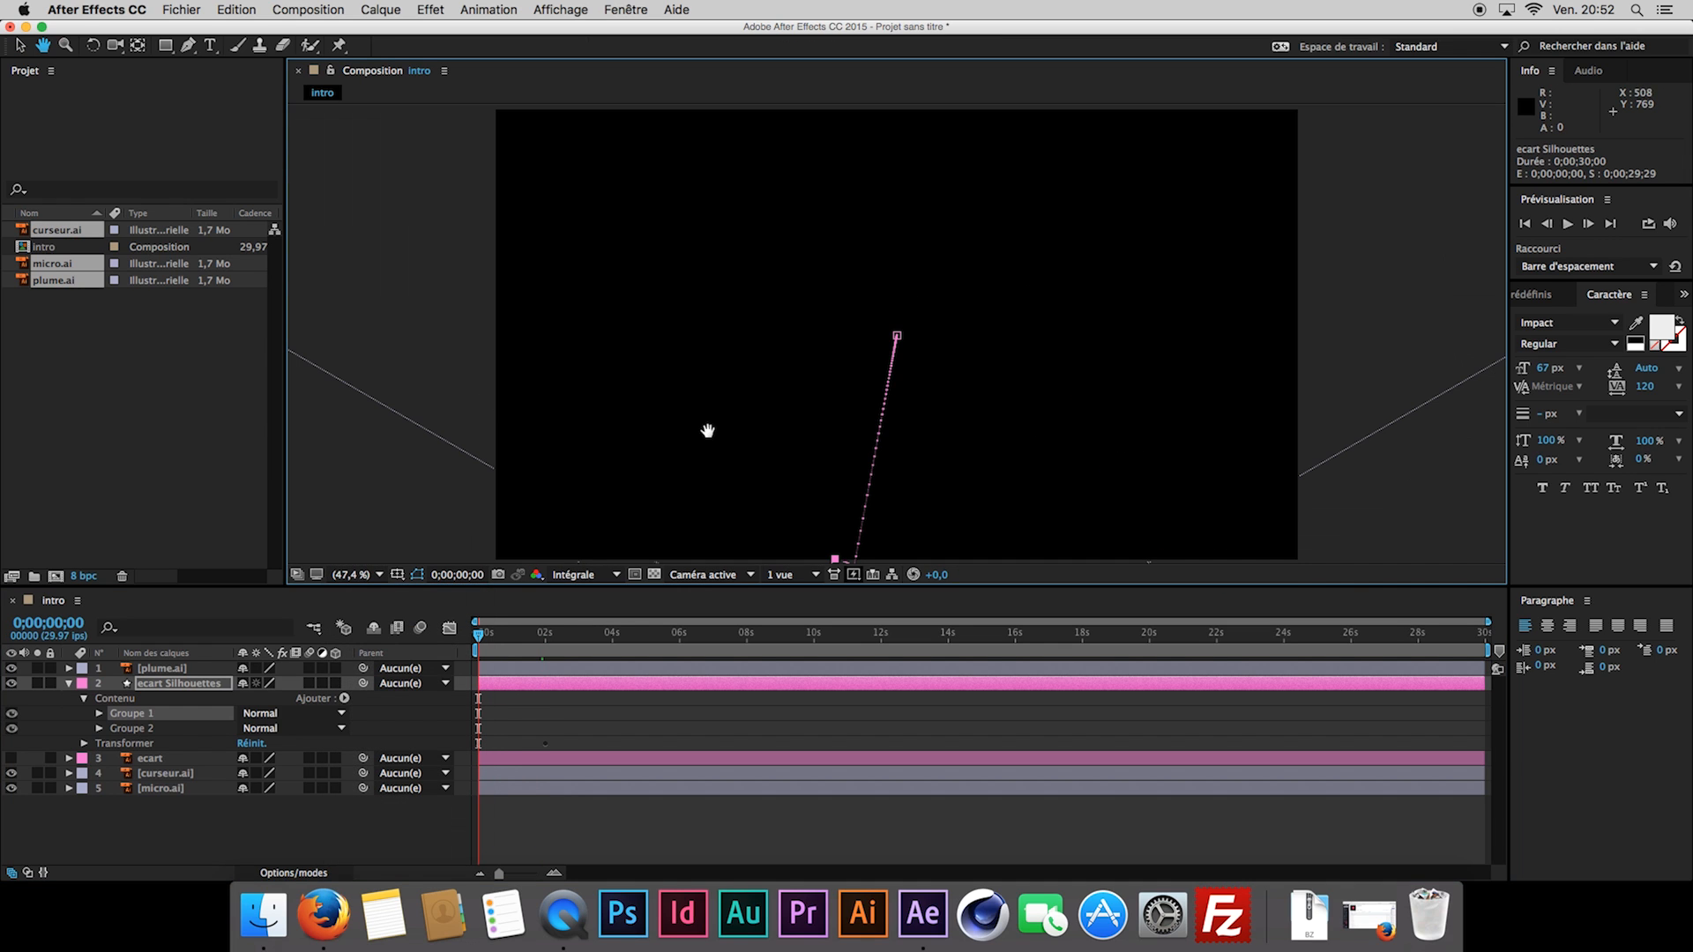
At 0;00;01;25, nudge the left waist point of Groupe 1's outline slightly inward toward the nib.
{"action": "left_click_drag", "start_coordinate": [529, 636], "coordinate": [540, 636]}
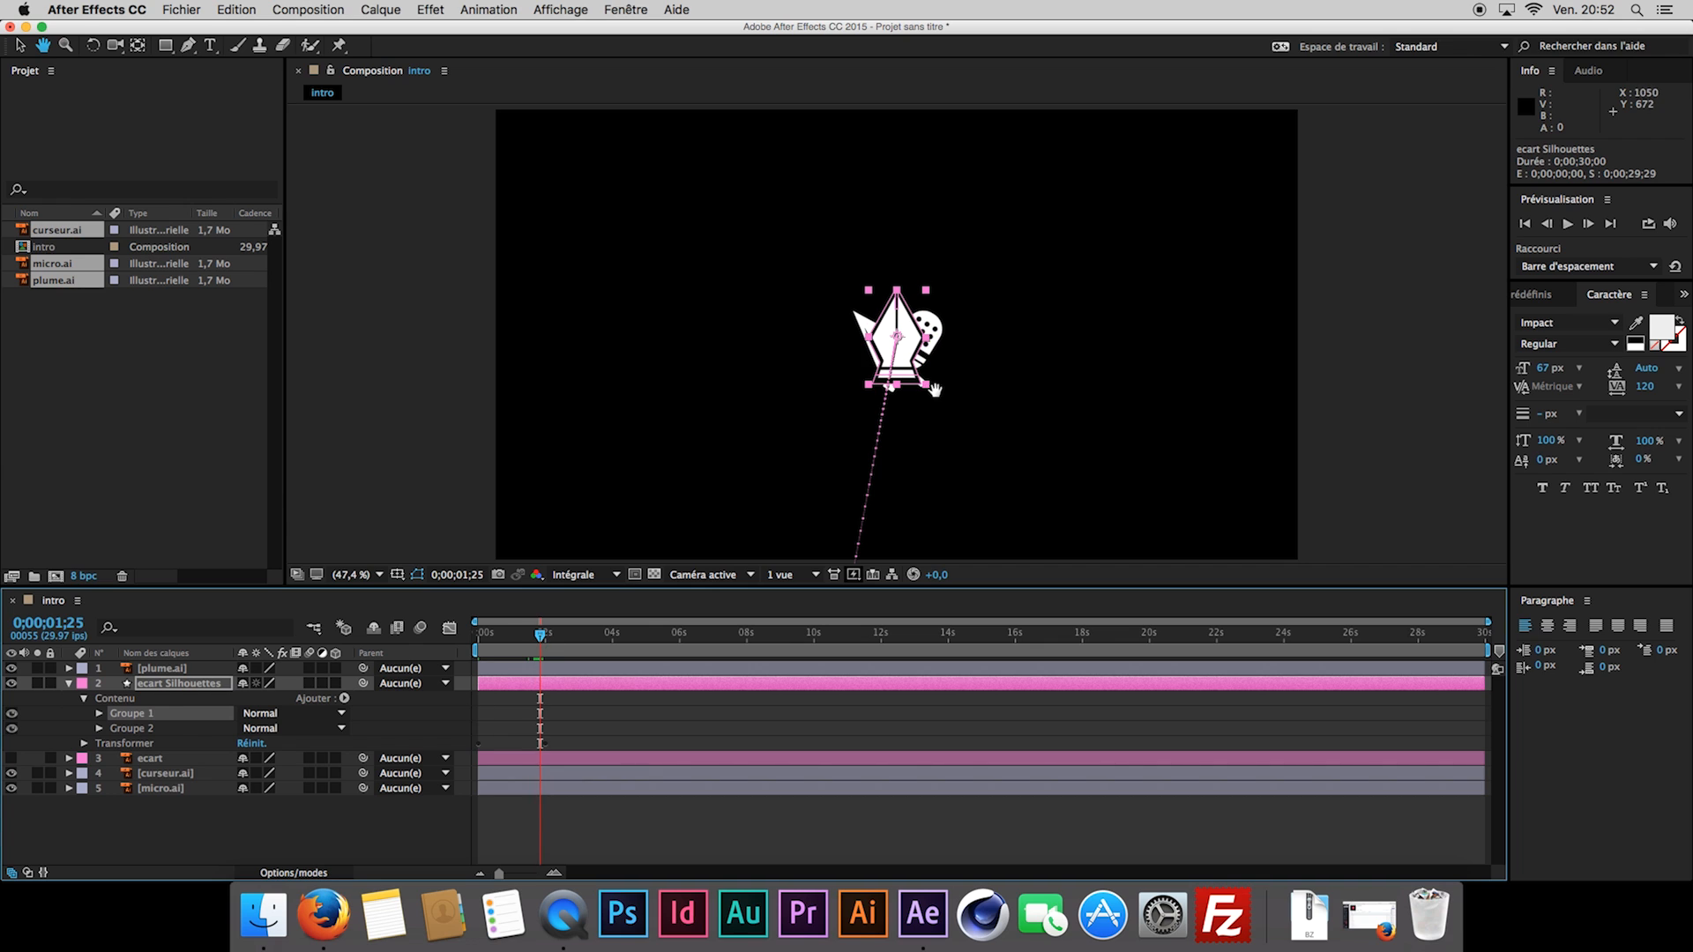
{"action": "scroll", "coordinate": [934, 389], "scroll_direction": "up", "scroll_amount": 4}
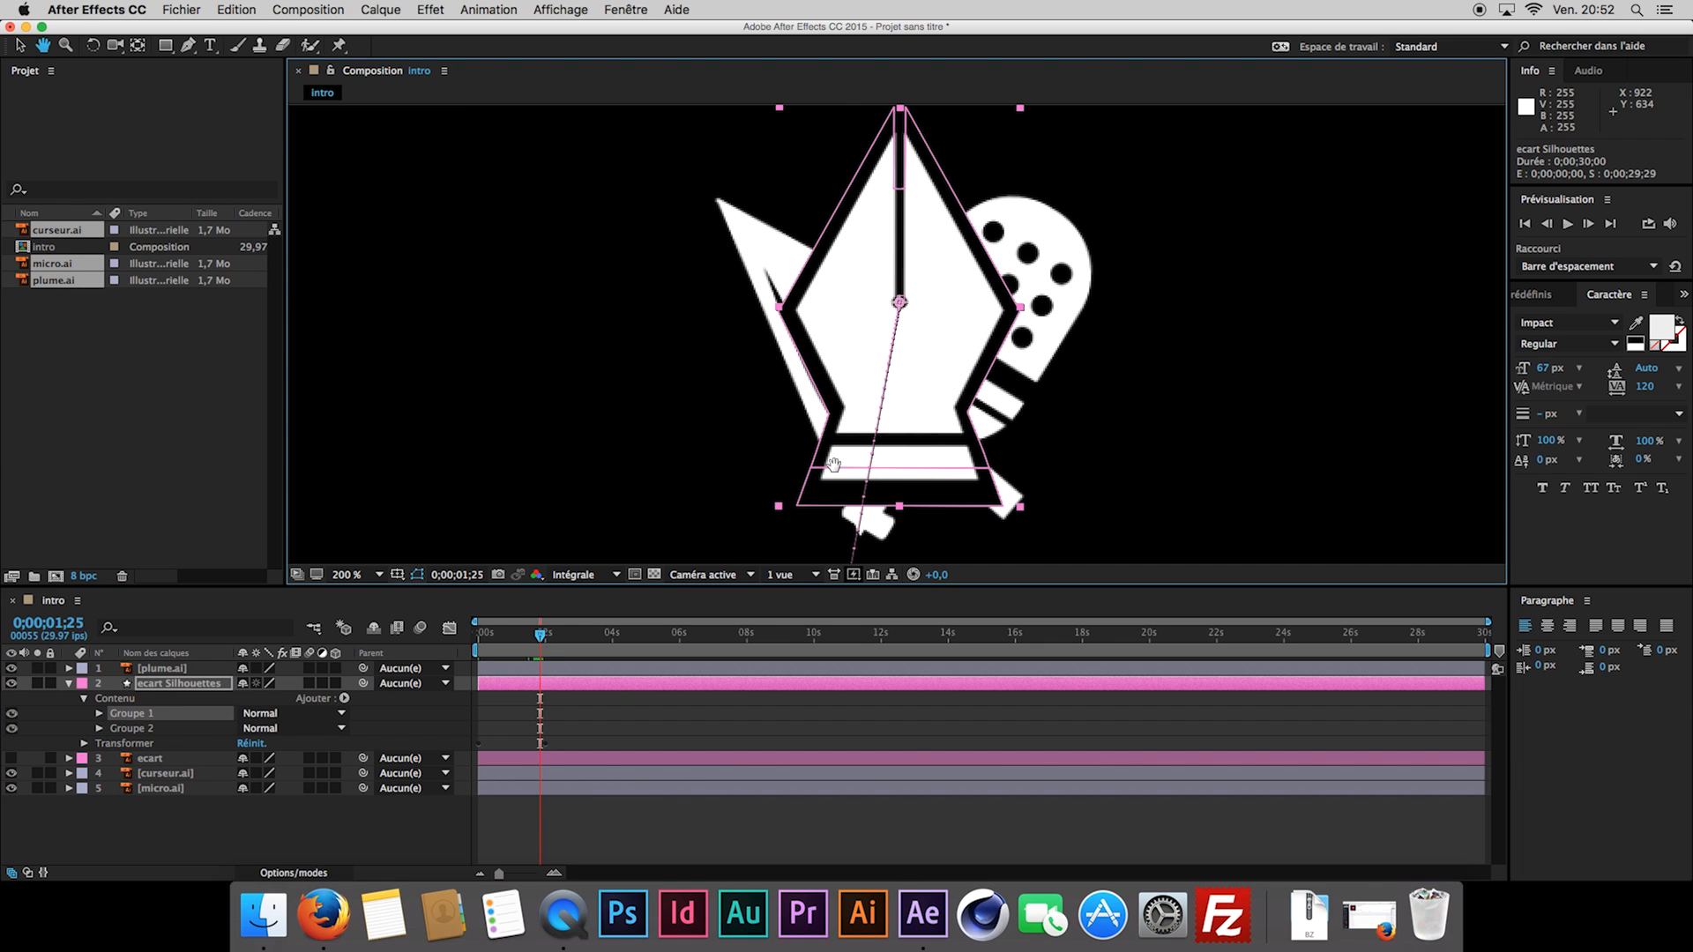
{"action": "scroll", "coordinate": [833, 465], "scroll_direction": "up", "scroll_amount": 1}
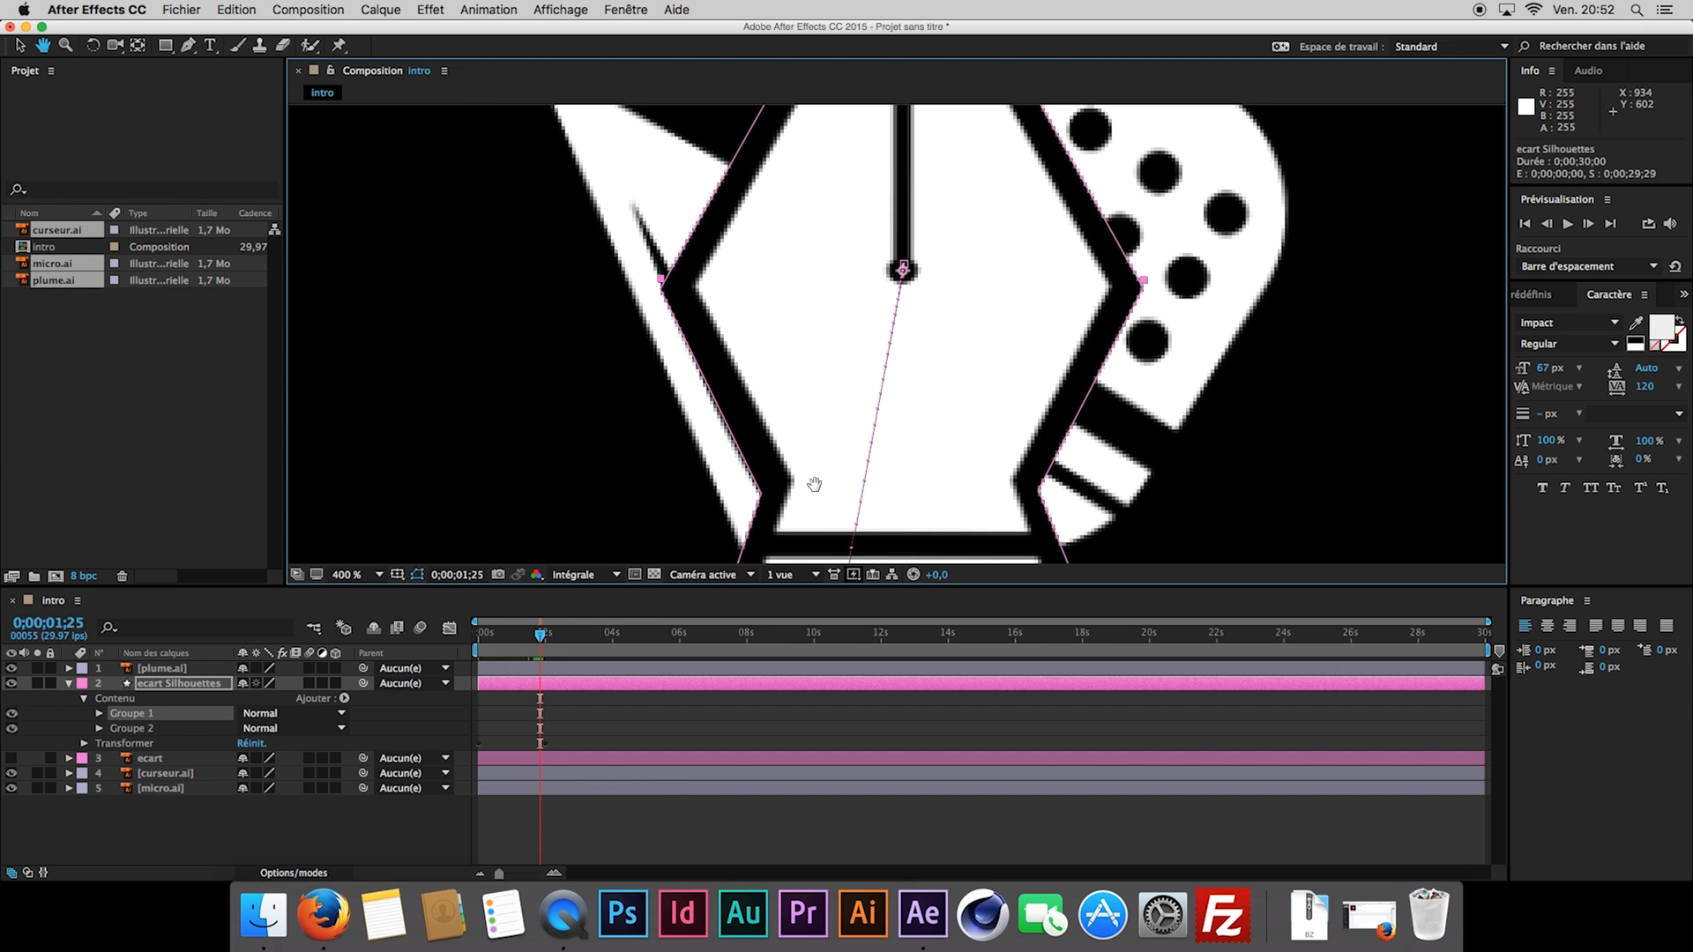
{"action": "left_click", "coordinate": [207, 712]}
{"action": "key", "text": "v"}
{"action": "left_click", "coordinate": [765, 494]}
{"action": "left_click_drag", "start_coordinate": [765, 496], "coordinate": [770, 494]}
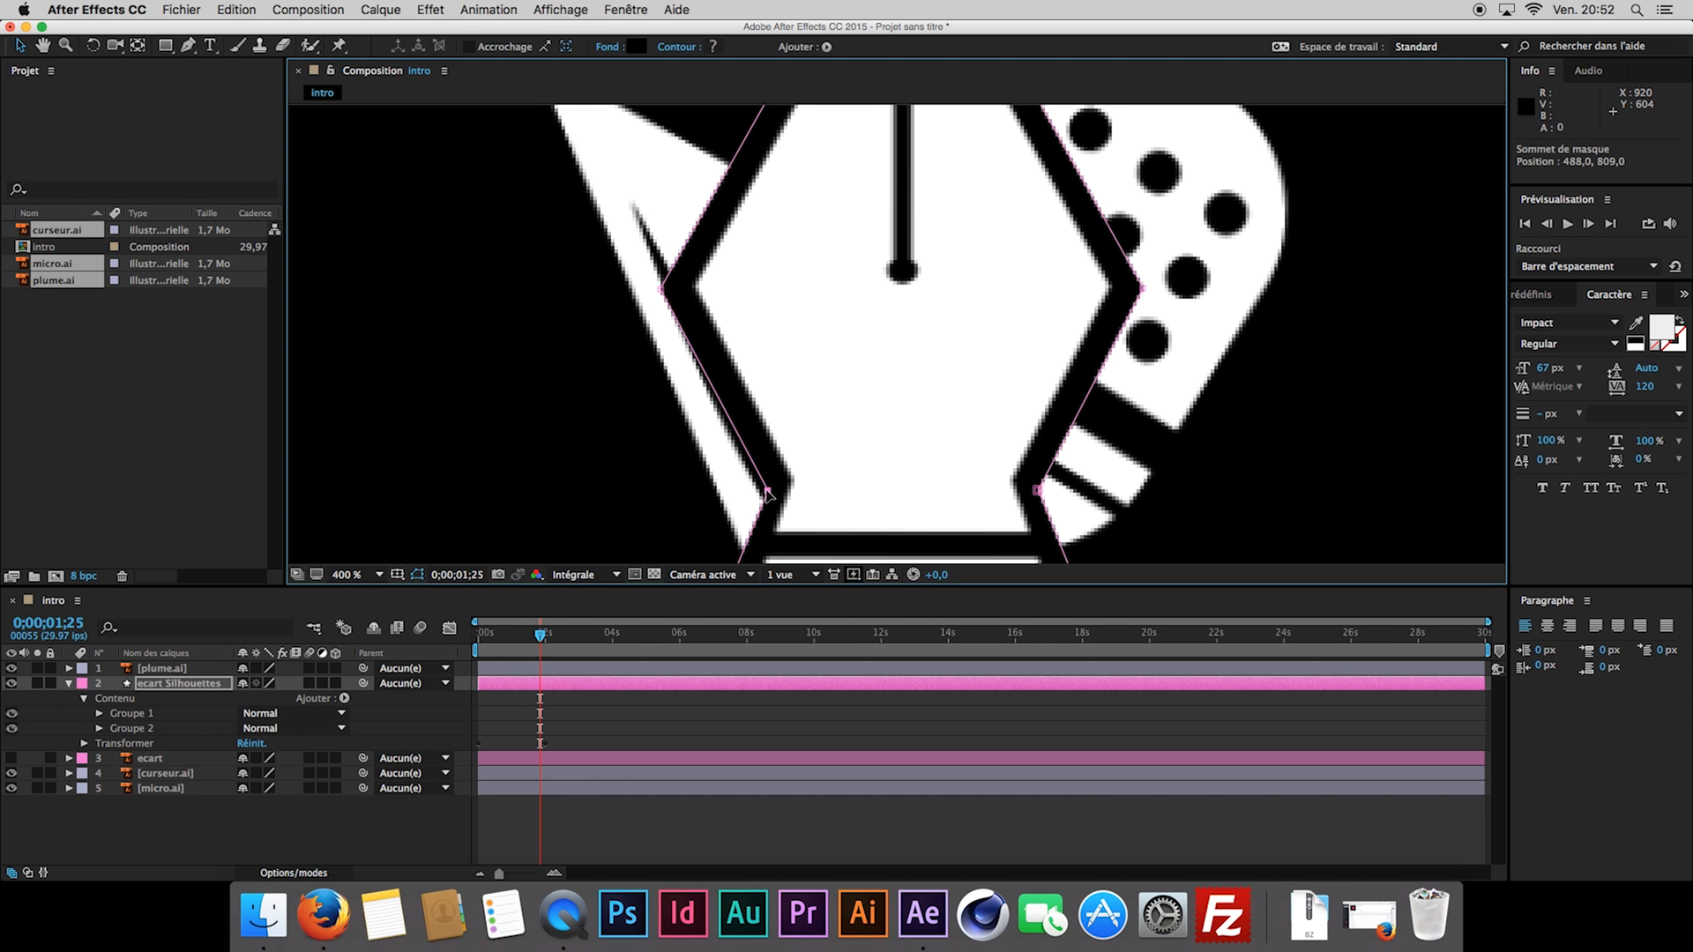
{"action": "left_click_drag", "start_coordinate": [767, 495], "coordinate": [769, 492]}
{"action": "left_click", "coordinate": [348, 573]}
{"action": "left_click", "coordinate": [393, 804]}
{"action": "left_click", "coordinate": [407, 811]}
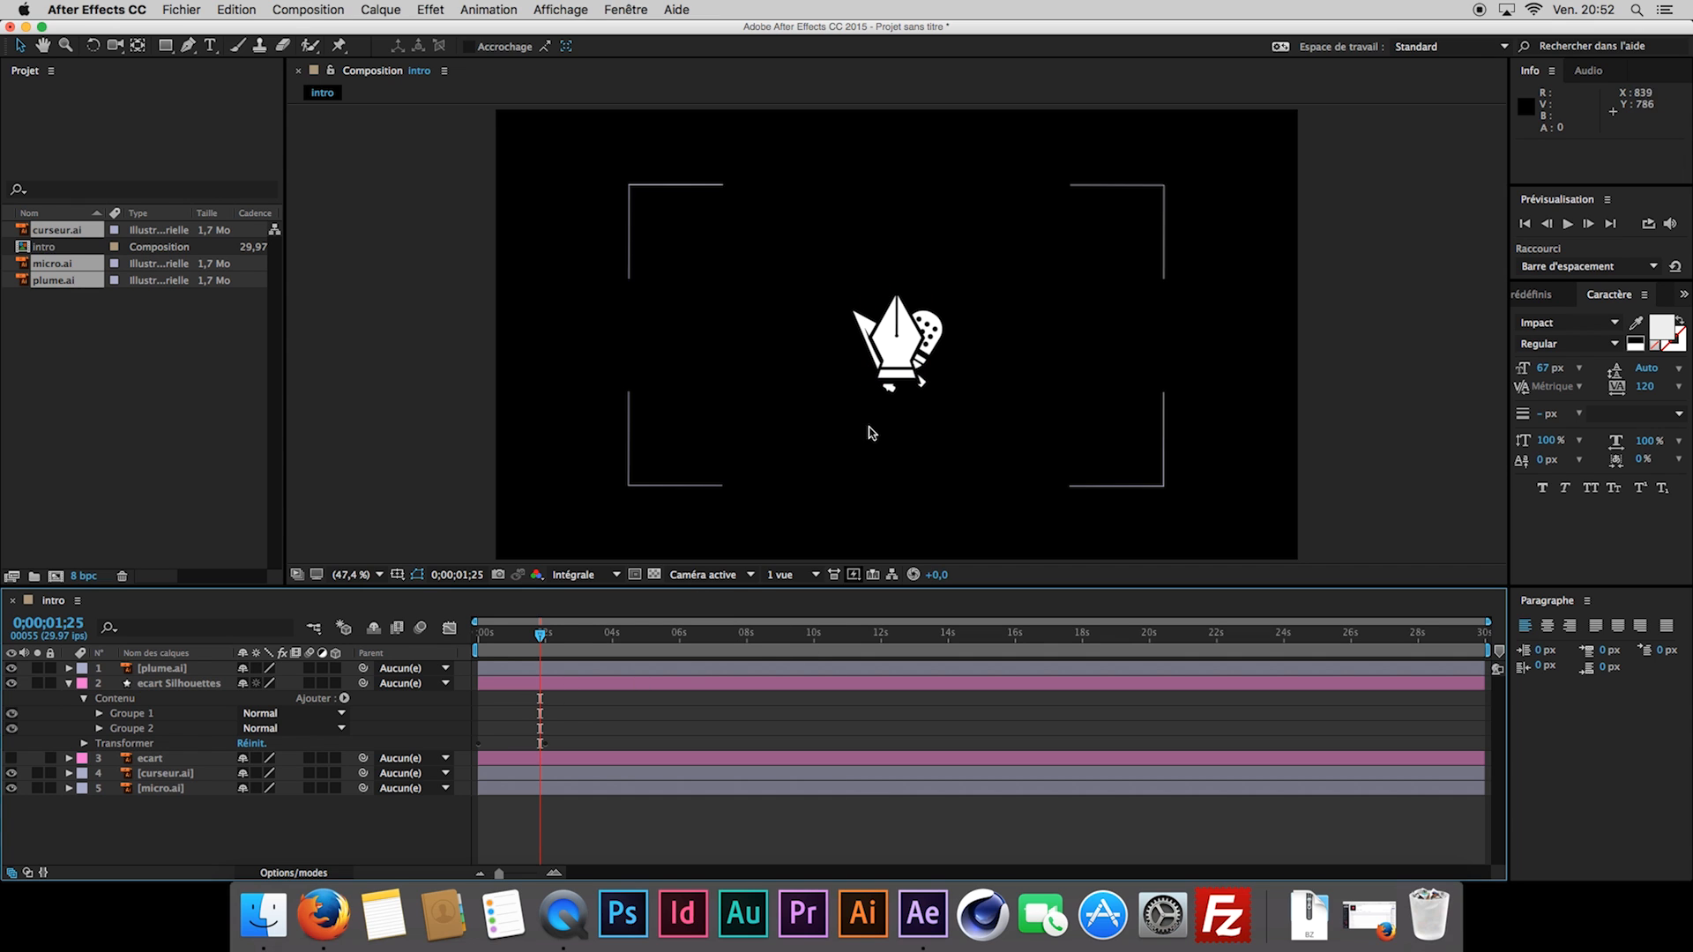
At 0;00;02;00, raise the two bottom corner points of Groupe 2's outline together, closer to the nib's base piece.
{"action": "left_click_drag", "start_coordinate": [532, 639], "coordinate": [547, 637]}
{"action": "scroll", "coordinate": [911, 392], "scroll_direction": "up", "scroll_amount": 4}
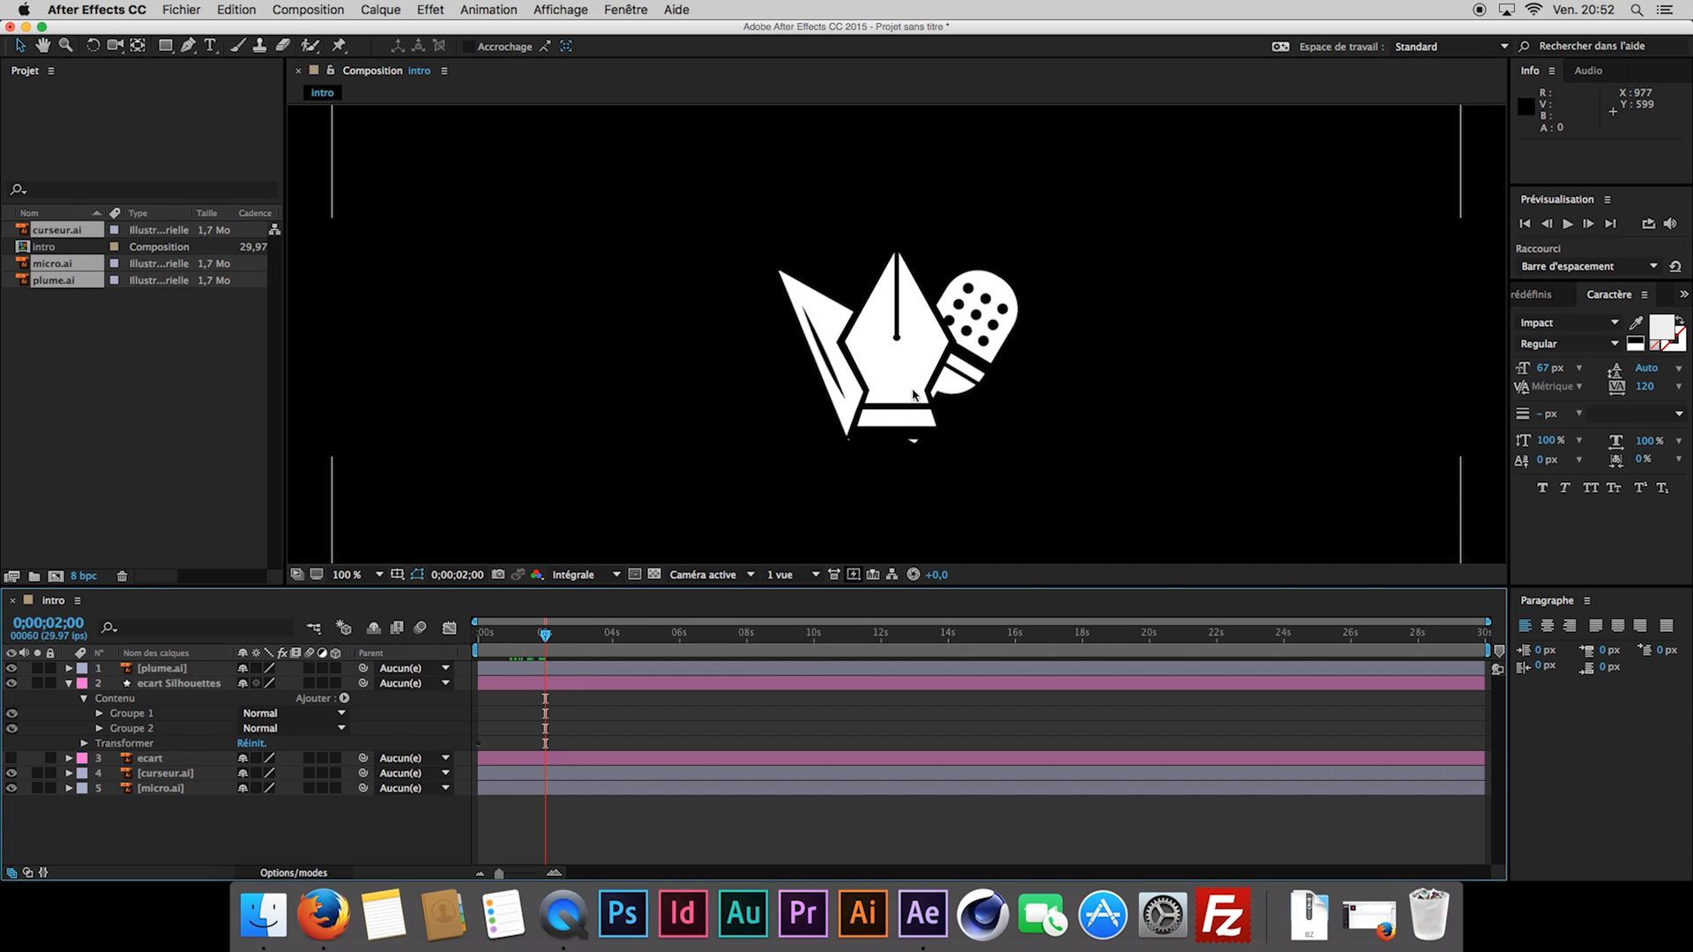
{"action": "left_click", "coordinate": [176, 715]}
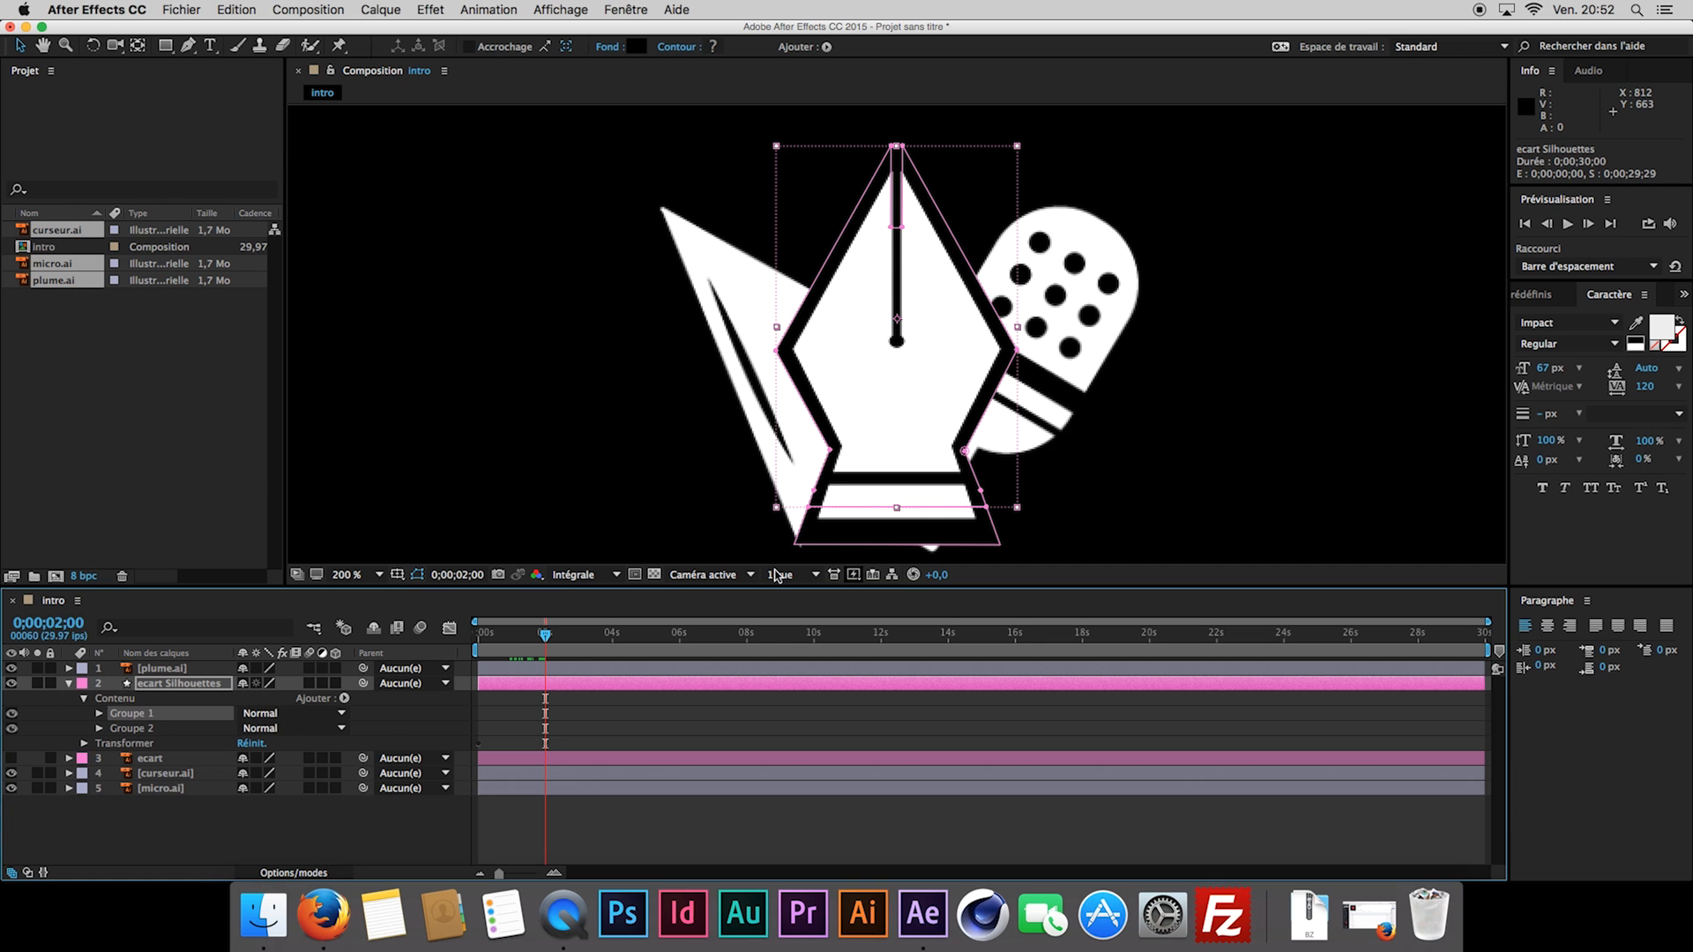
{"action": "left_click", "coordinate": [1001, 544]}
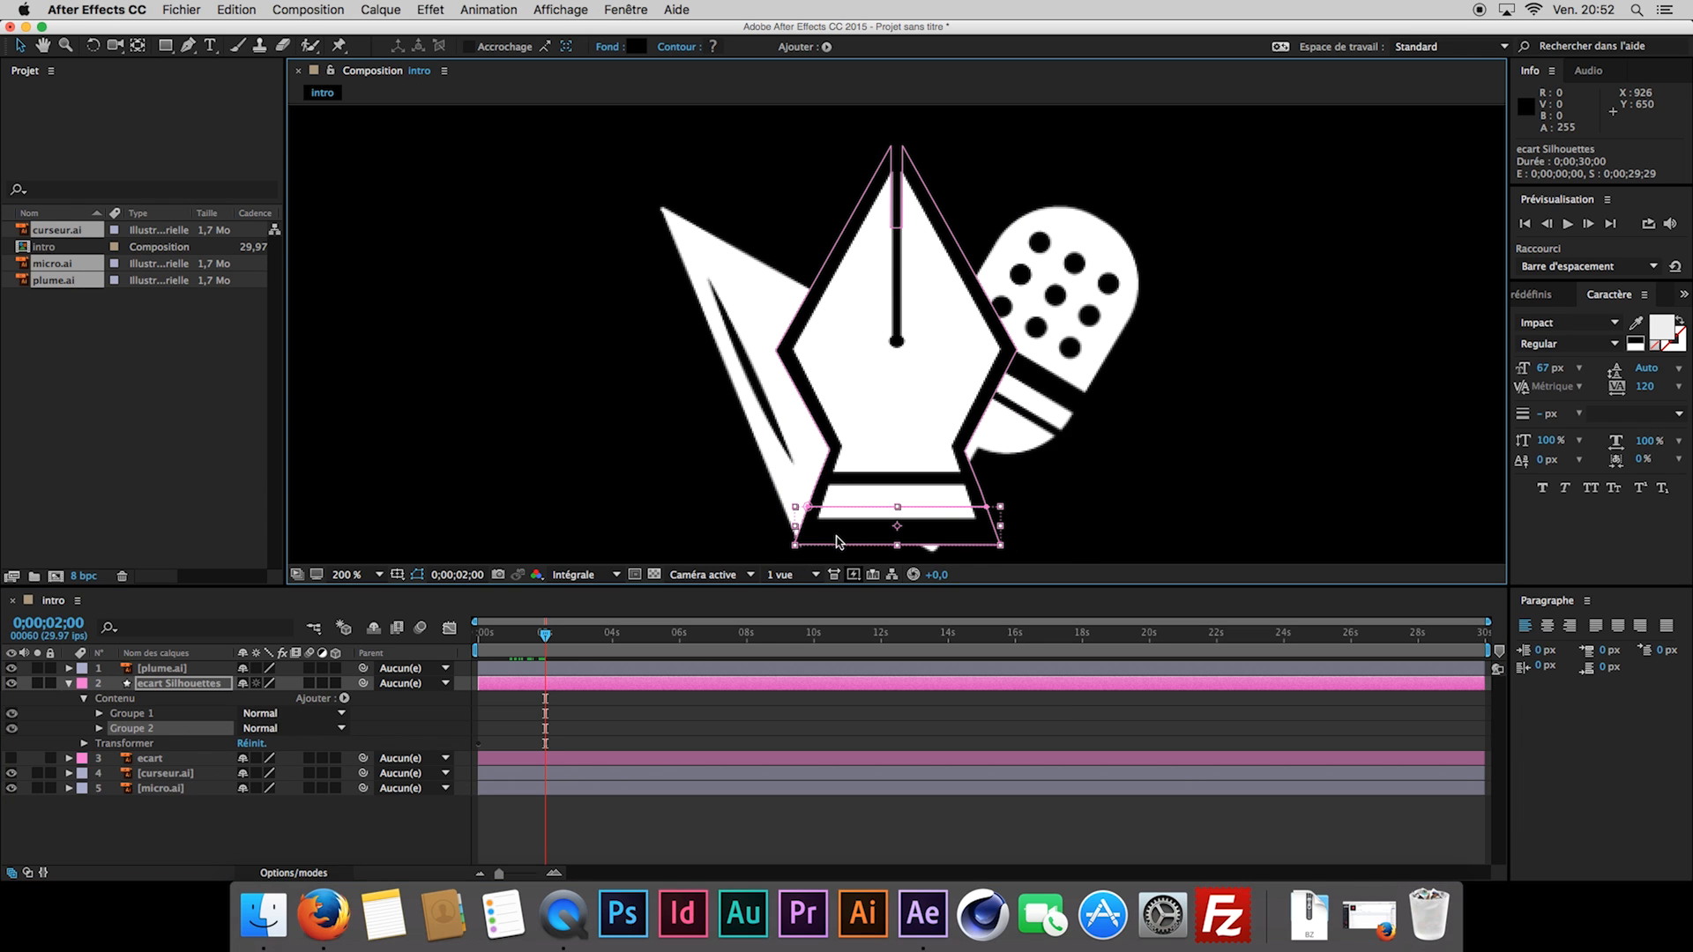
{"action": "scroll", "coordinate": [884, 540], "scroll_direction": "up", "scroll_amount": 2}
{"action": "key", "text": "space"}
{"action": "left_click_drag", "start_coordinate": [937, 503], "coordinate": [817, 119]}
{"action": "left_click_drag", "start_coordinate": [881, 469], "coordinate": [905, 144]}
{"action": "key", "text": "v"}
{"action": "left_click", "coordinate": [391, 467]}
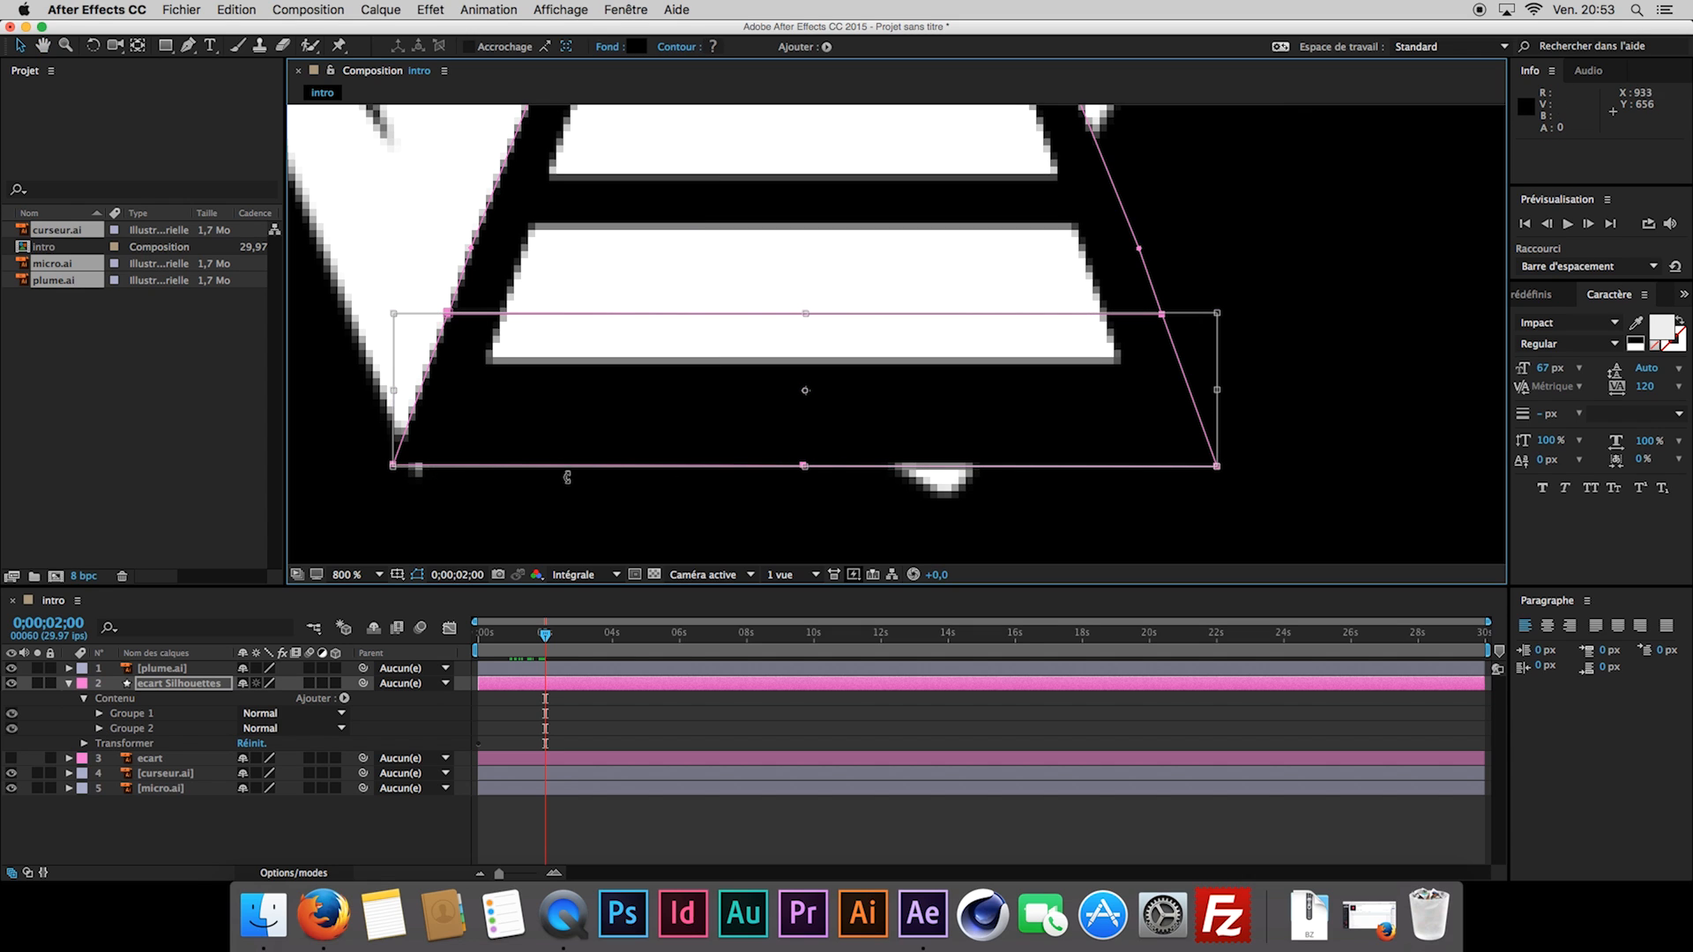
{"action": "left_click", "coordinate": [402, 474]}
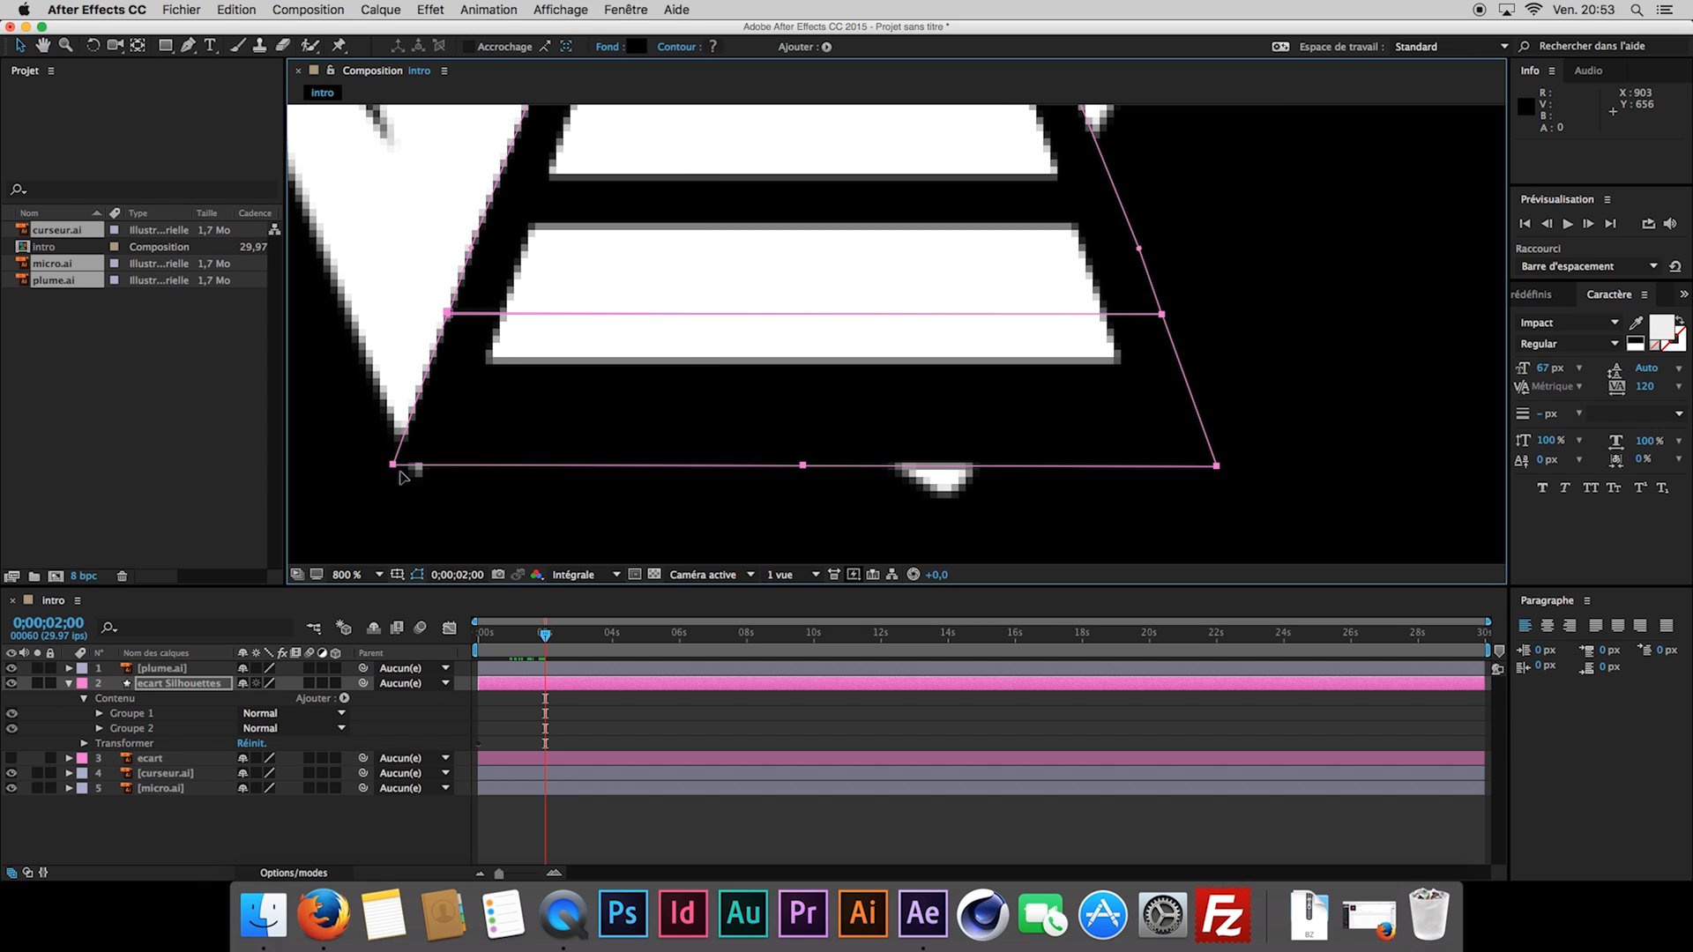
{"action": "left_click", "coordinate": [733, 423]}
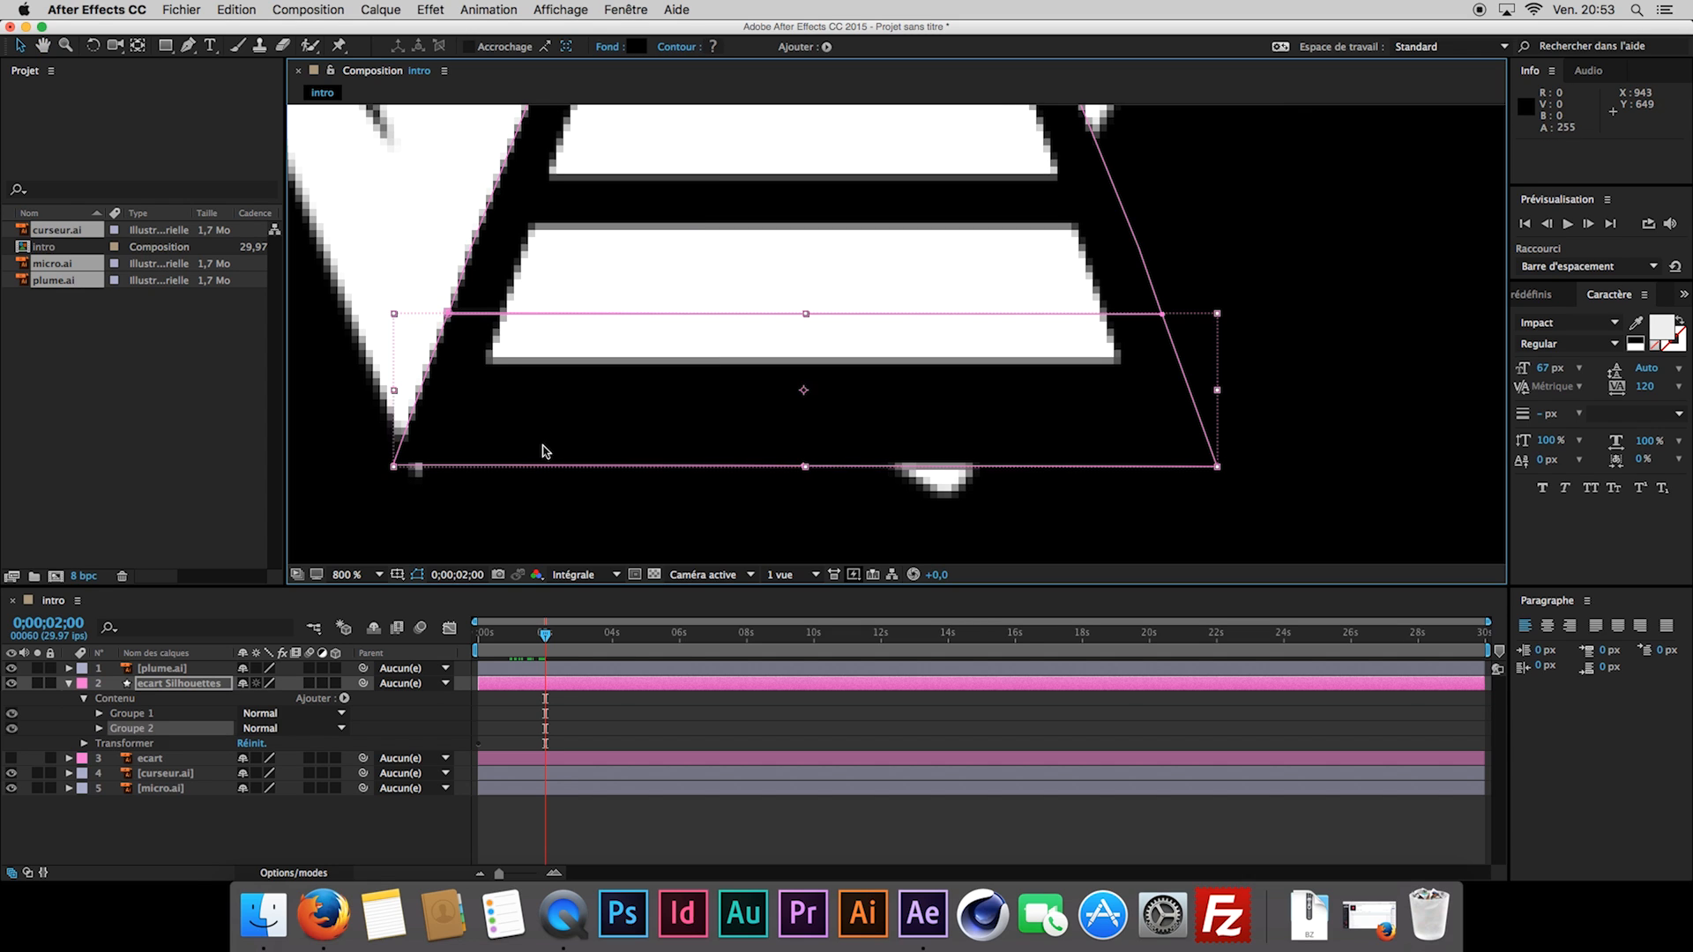
{"action": "left_click", "coordinate": [395, 469]}
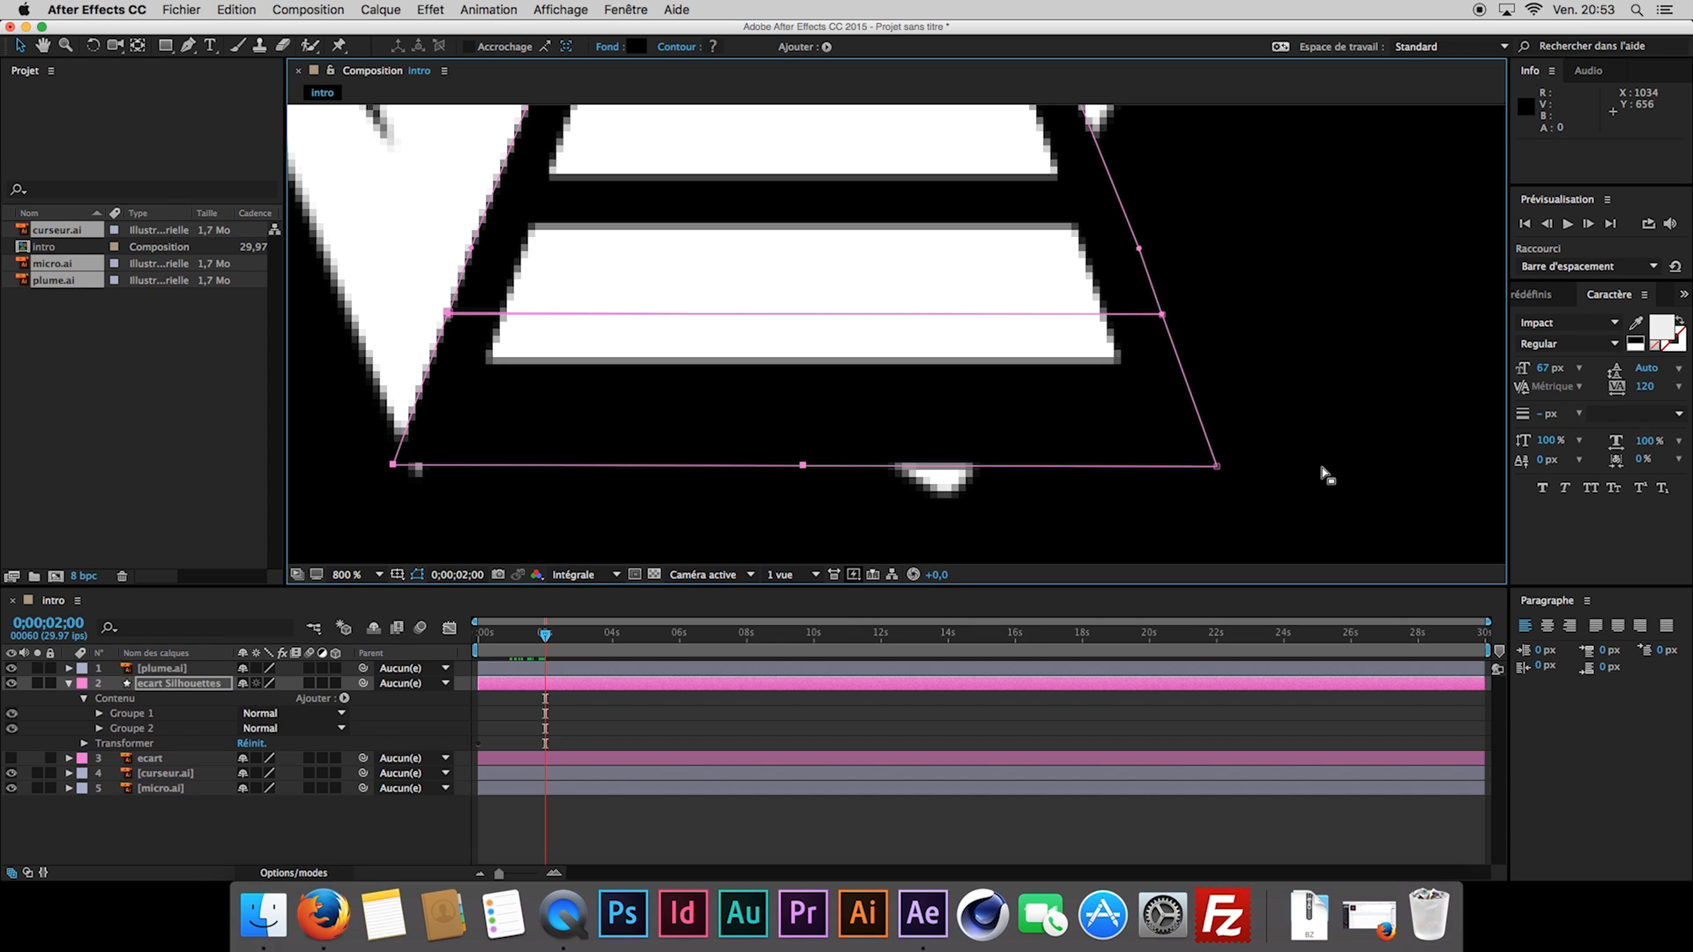
{"action": "left_click_drag", "start_coordinate": [1220, 468], "coordinate": [1215, 420]}
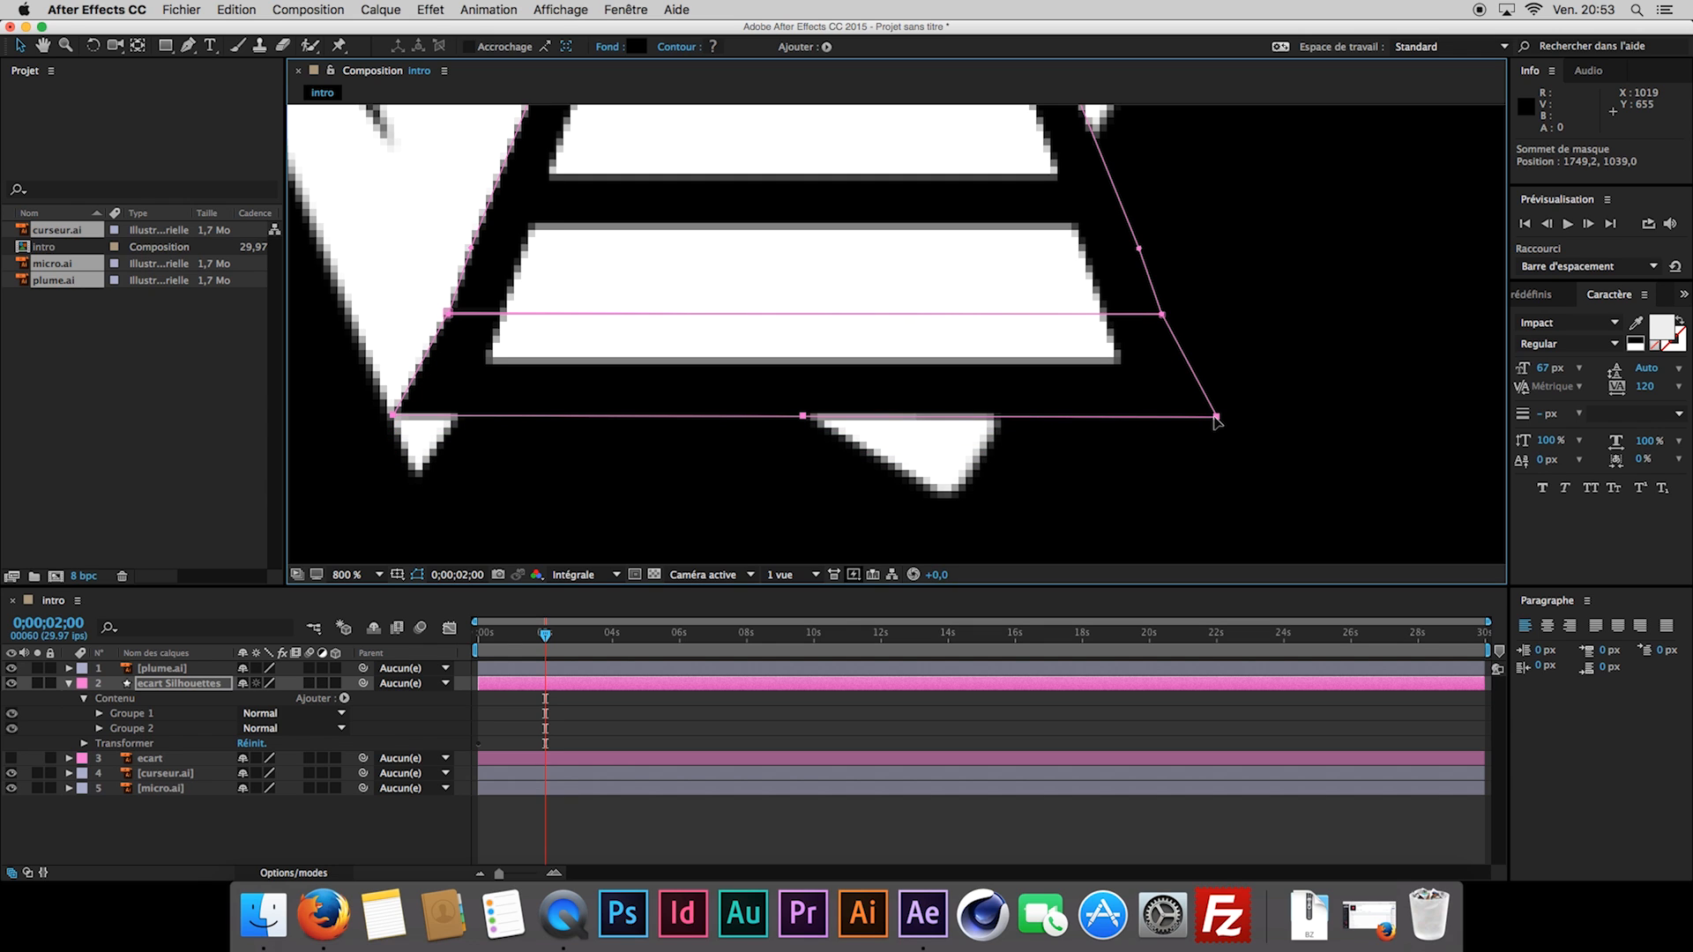
Move the two bottom corner points of Groupe 2's outline slightly inward, in line with its slanted sides.
{"action": "left_click", "coordinate": [1244, 408]}
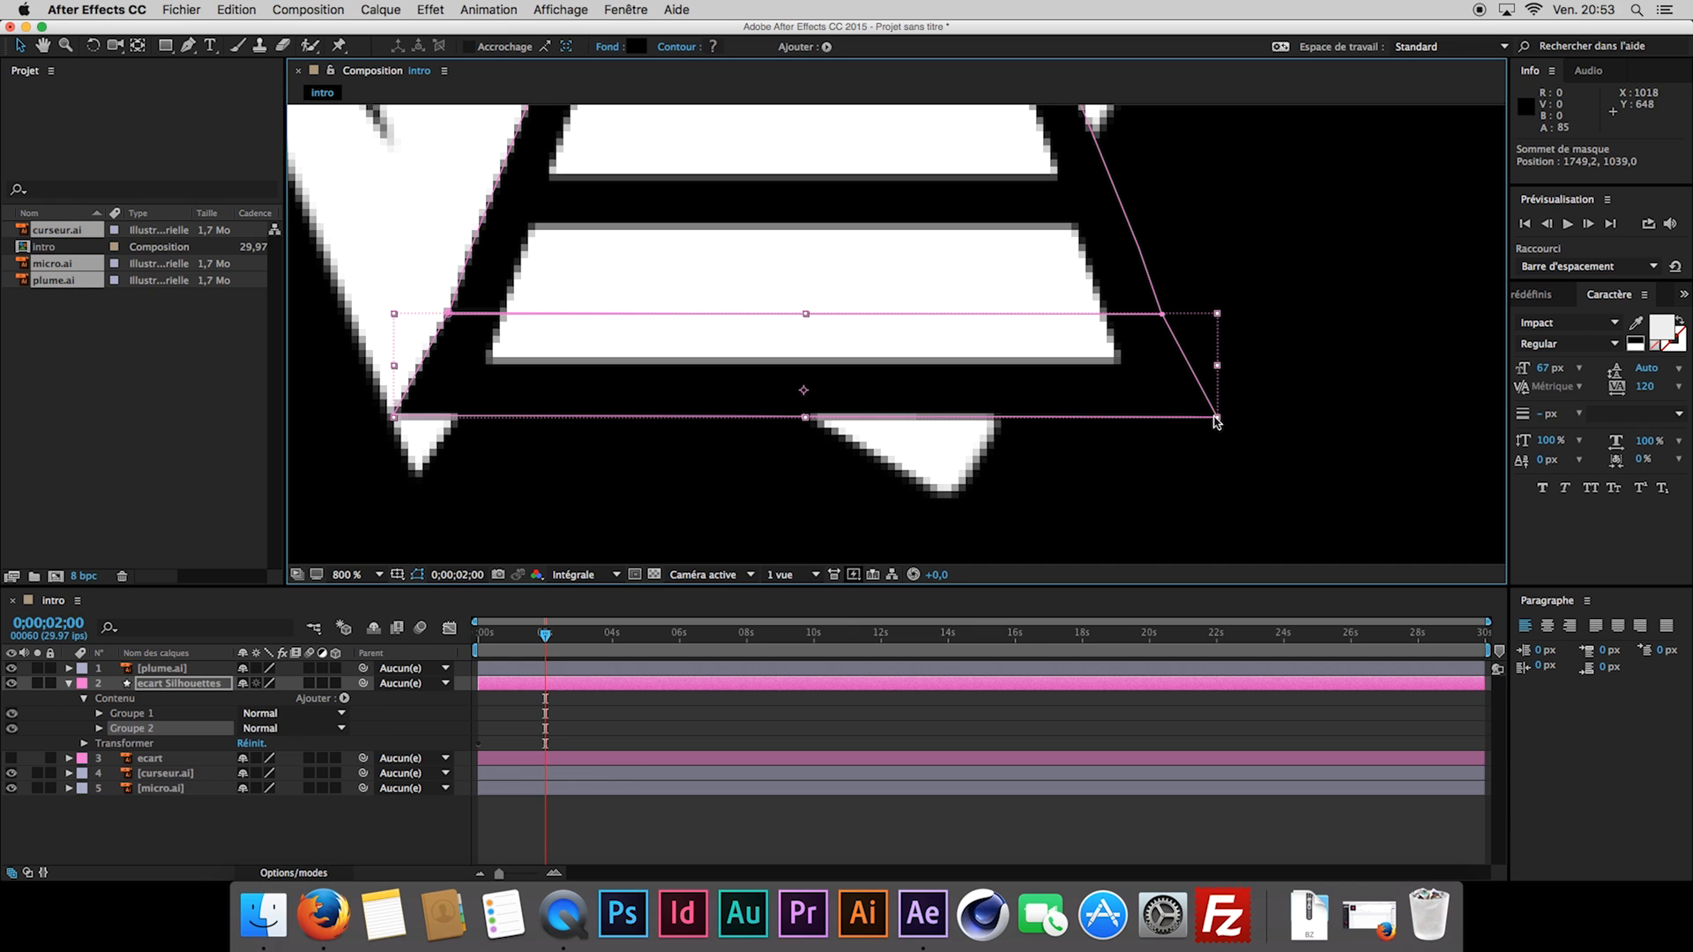
{"action": "left_click", "coordinate": [1216, 419]}
{"action": "left_click_drag", "start_coordinate": [1220, 422], "coordinate": [1204, 422]}
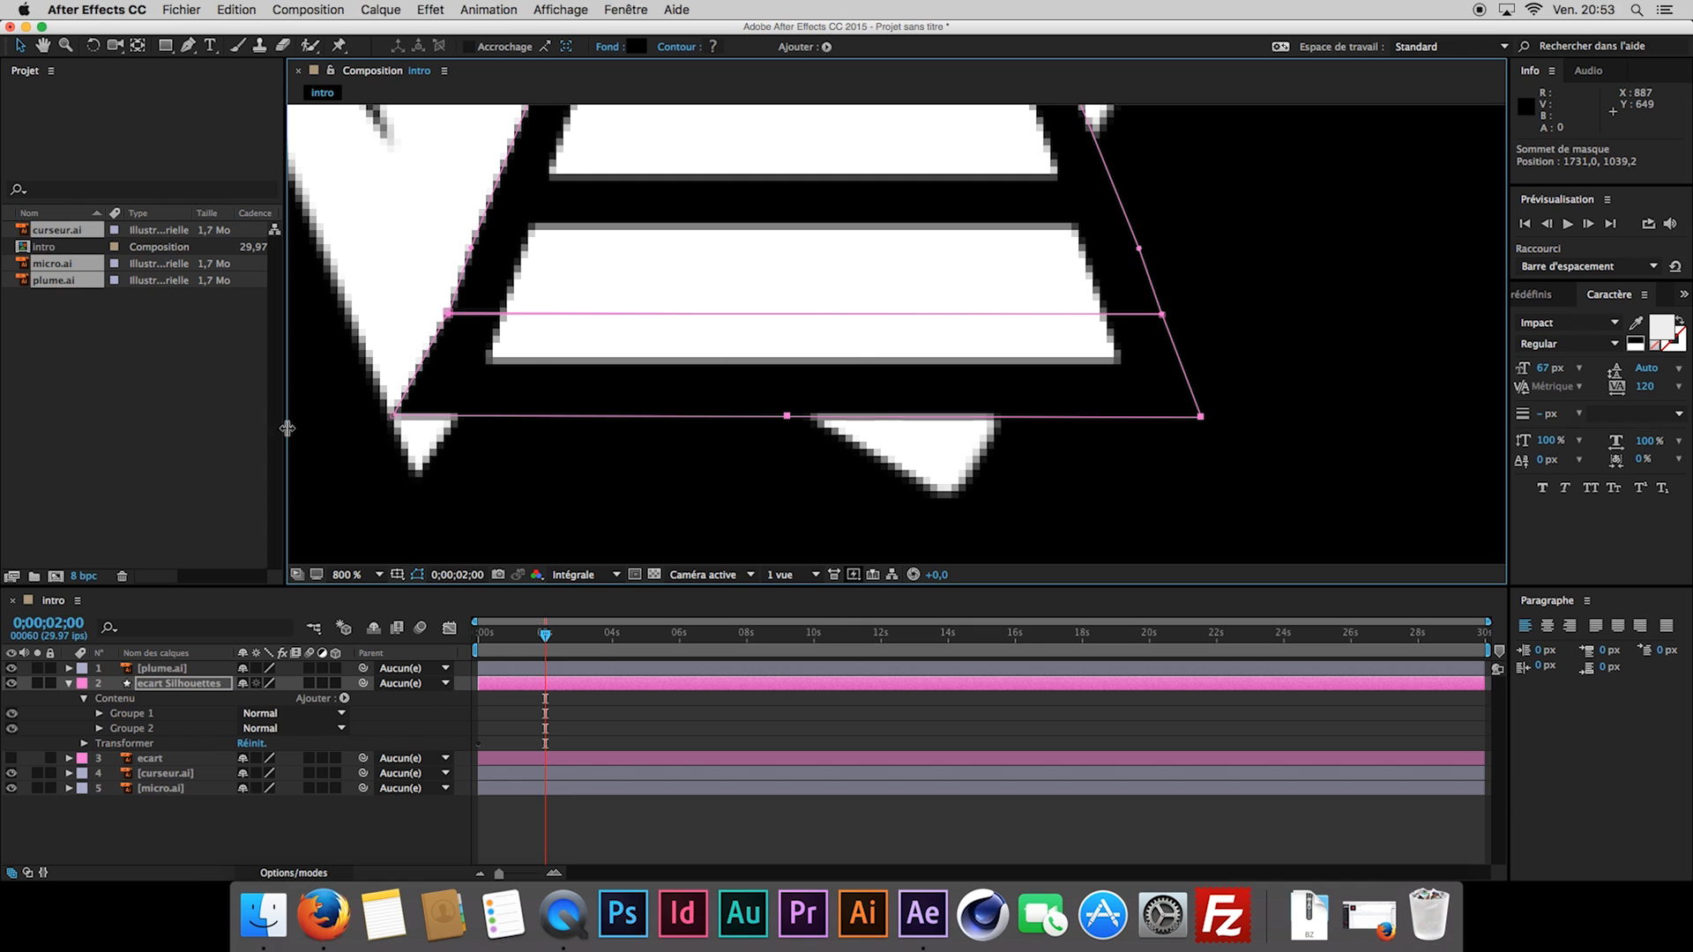
{"action": "left_click", "coordinate": [394, 418]}
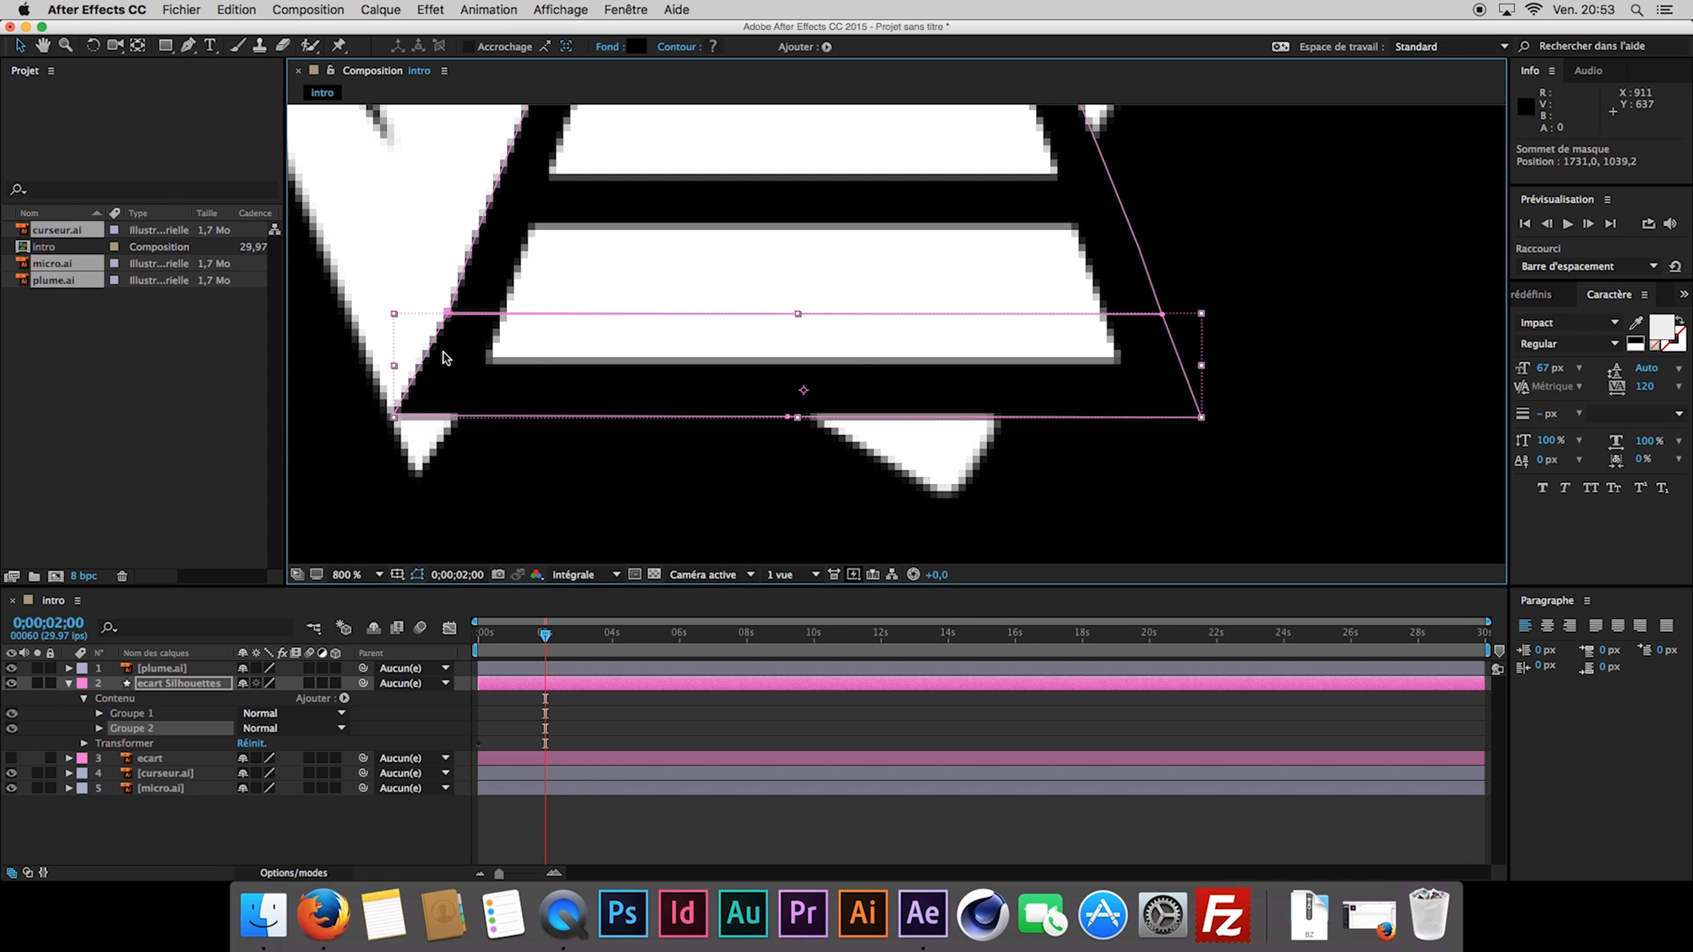
{"action": "left_click", "coordinate": [395, 413]}
{"action": "left_click_drag", "start_coordinate": [389, 417], "coordinate": [406, 416]}
{"action": "left_click", "coordinate": [334, 578]}
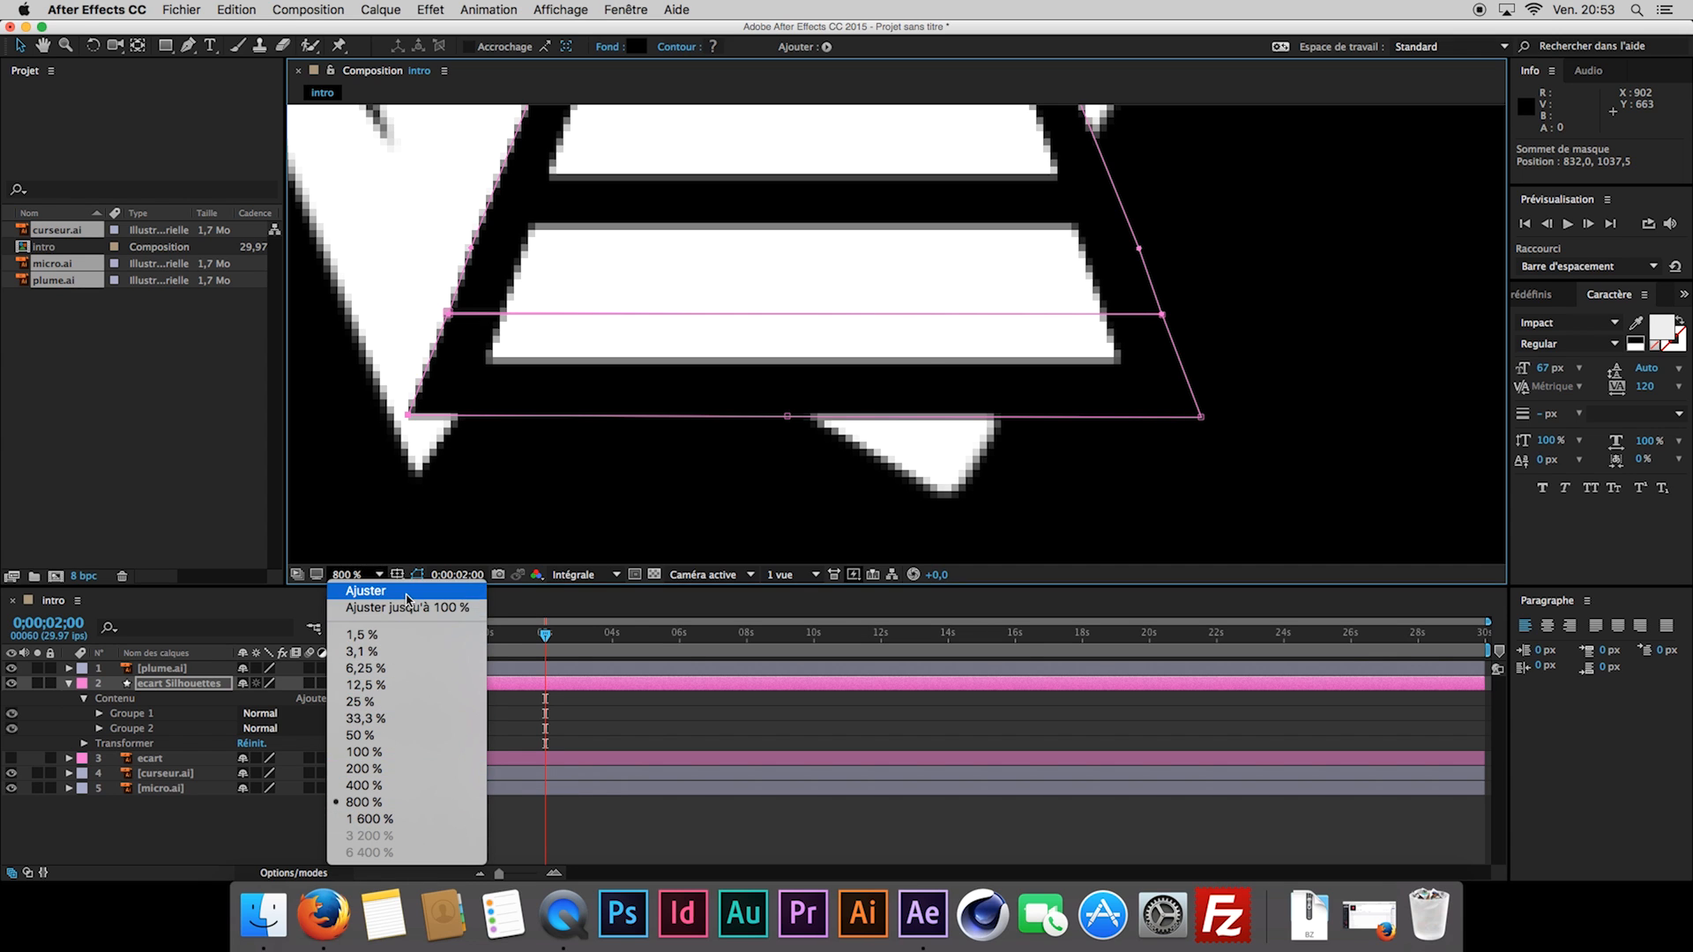
{"action": "left_click", "coordinate": [365, 590]}
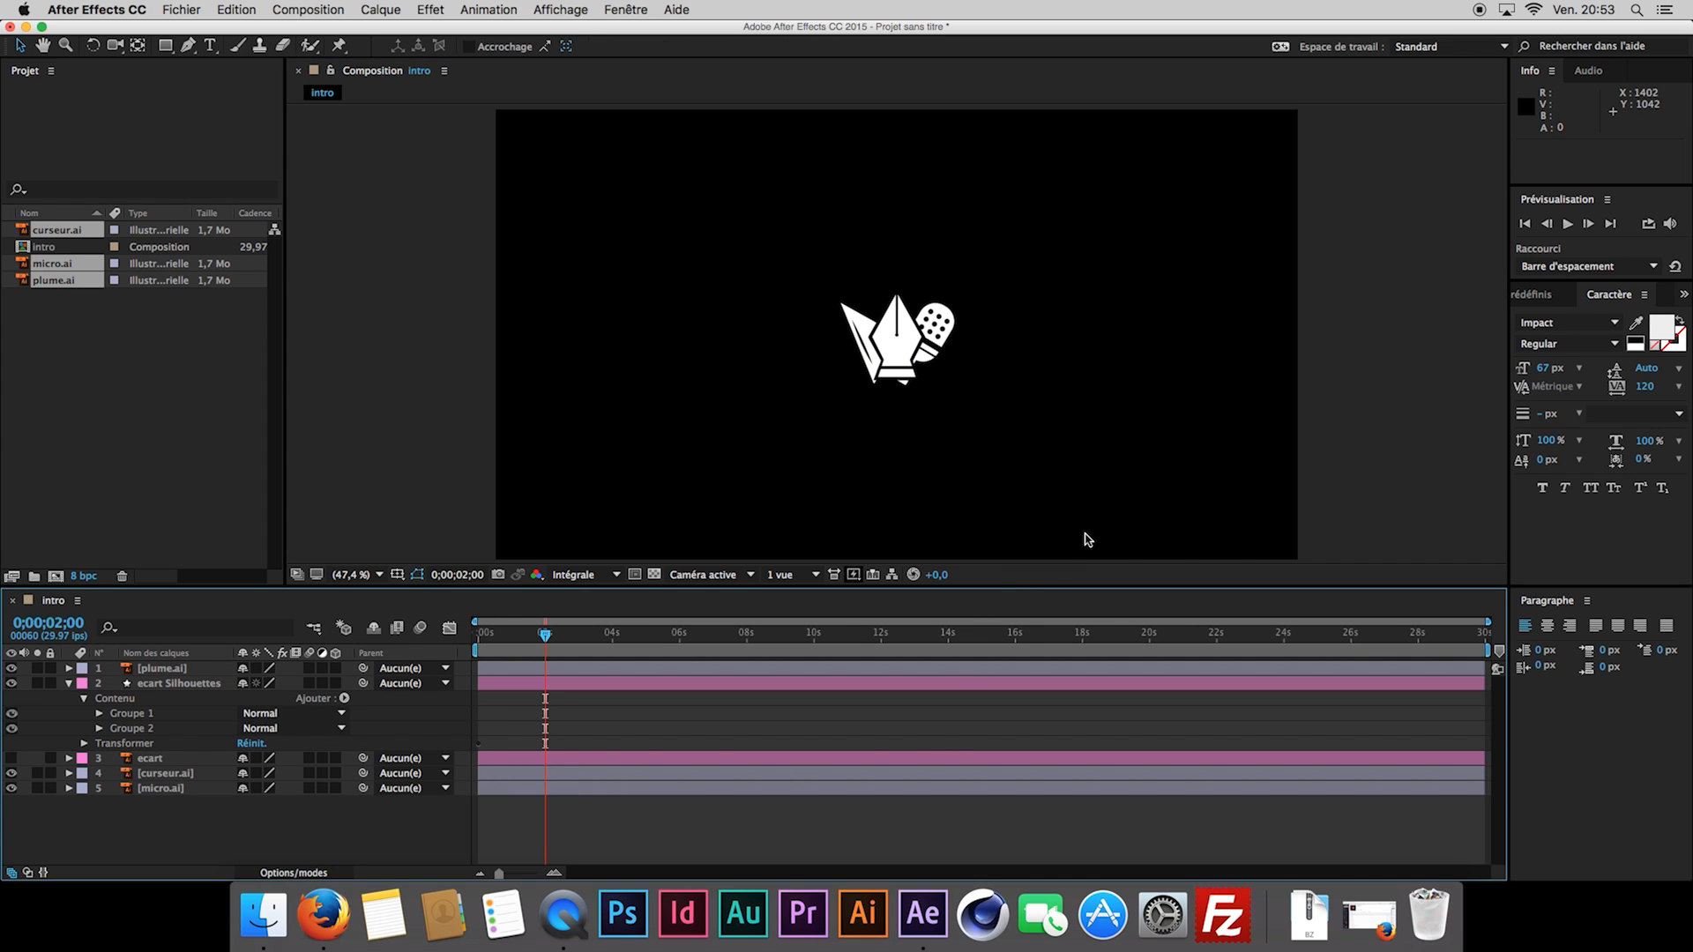
Preview the logo animation from the beginning to check the gaps around the nib.
{"action": "key", "text": "space"}
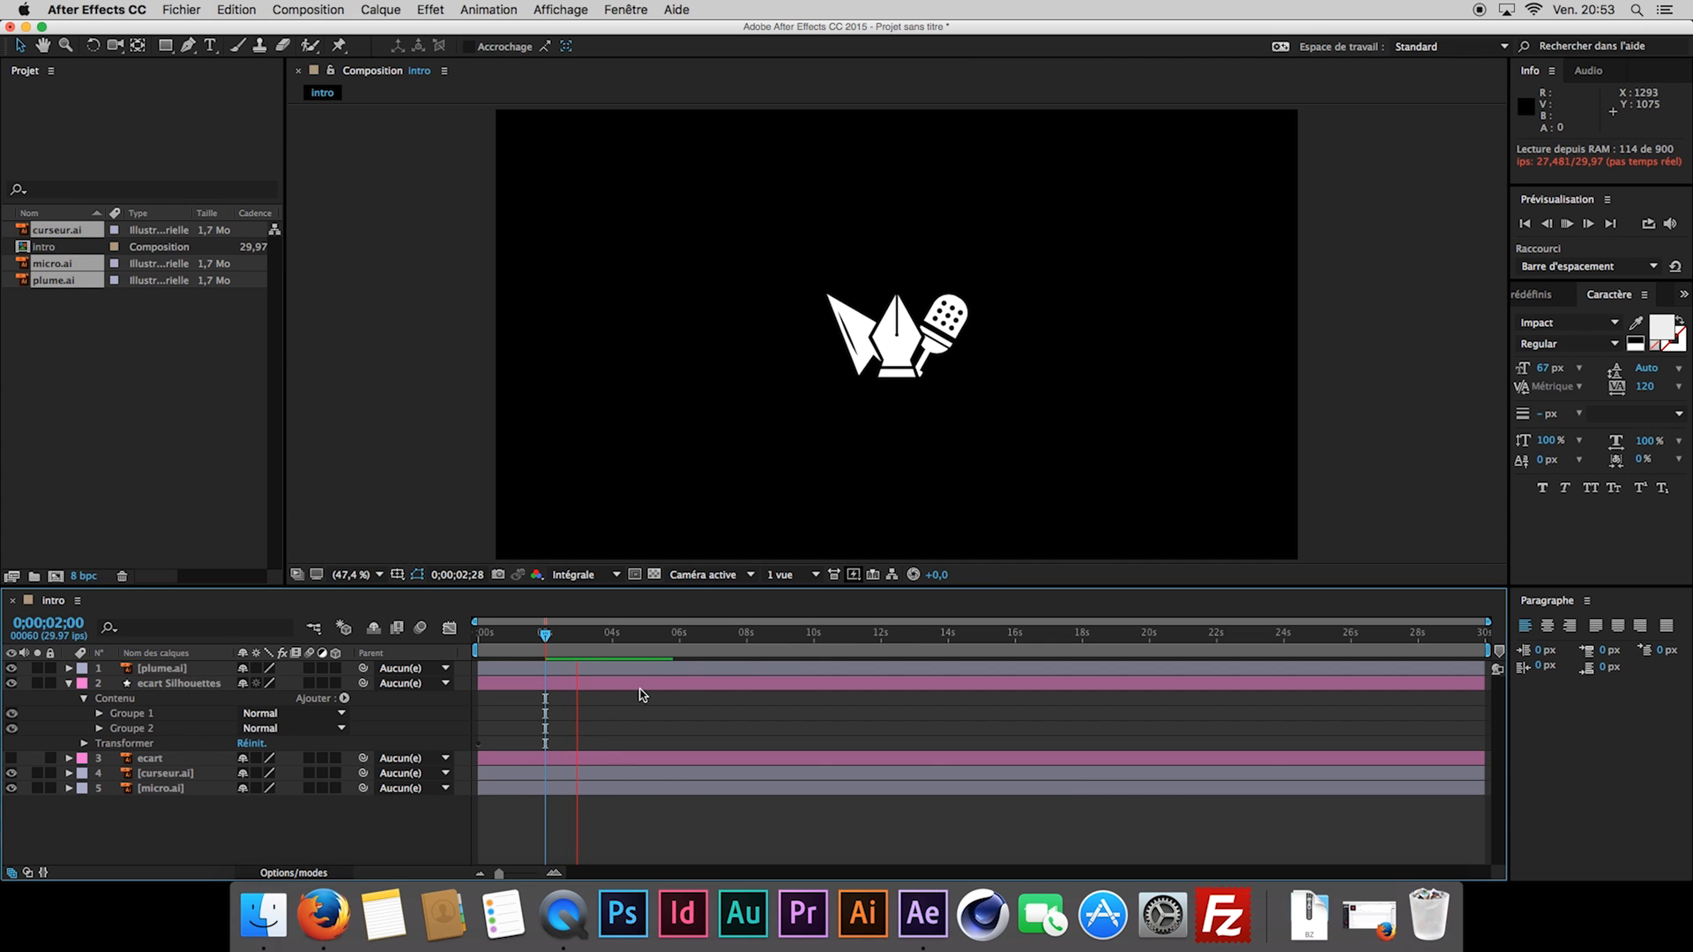
{"action": "left_click_drag", "start_coordinate": [557, 635], "coordinate": [474, 638]}
{"action": "key", "text": "space"}
{"action": "key", "text": "space"}
{"action": "left_click", "coordinate": [572, 679]}
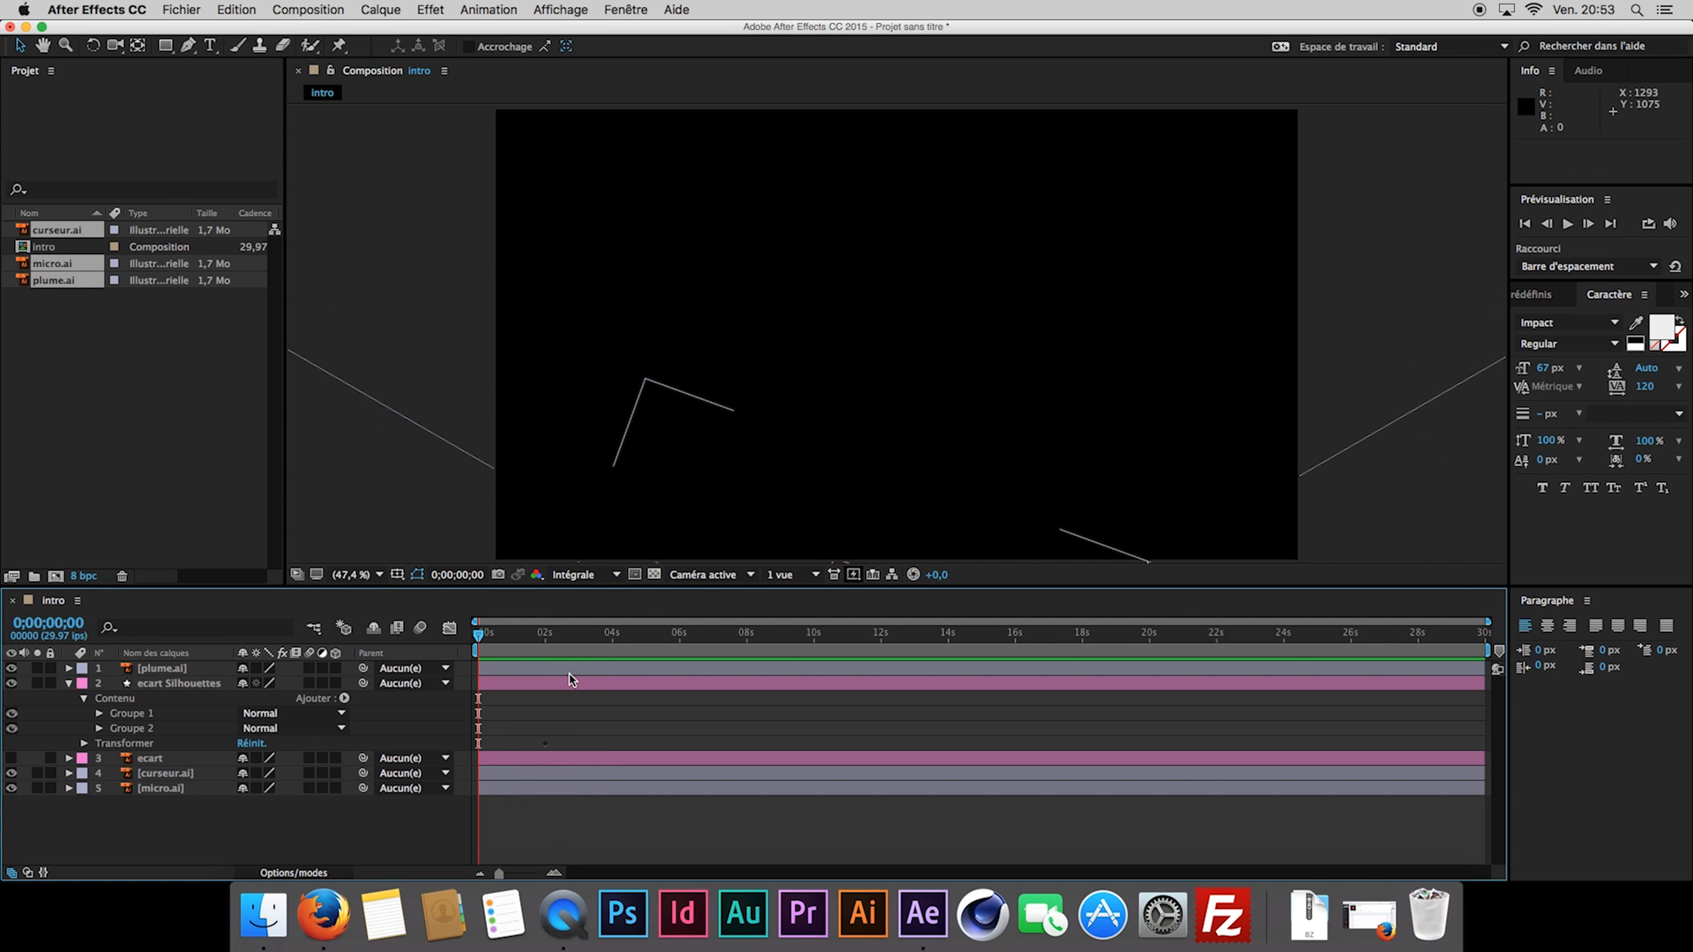
{"action": "key", "text": "space"}
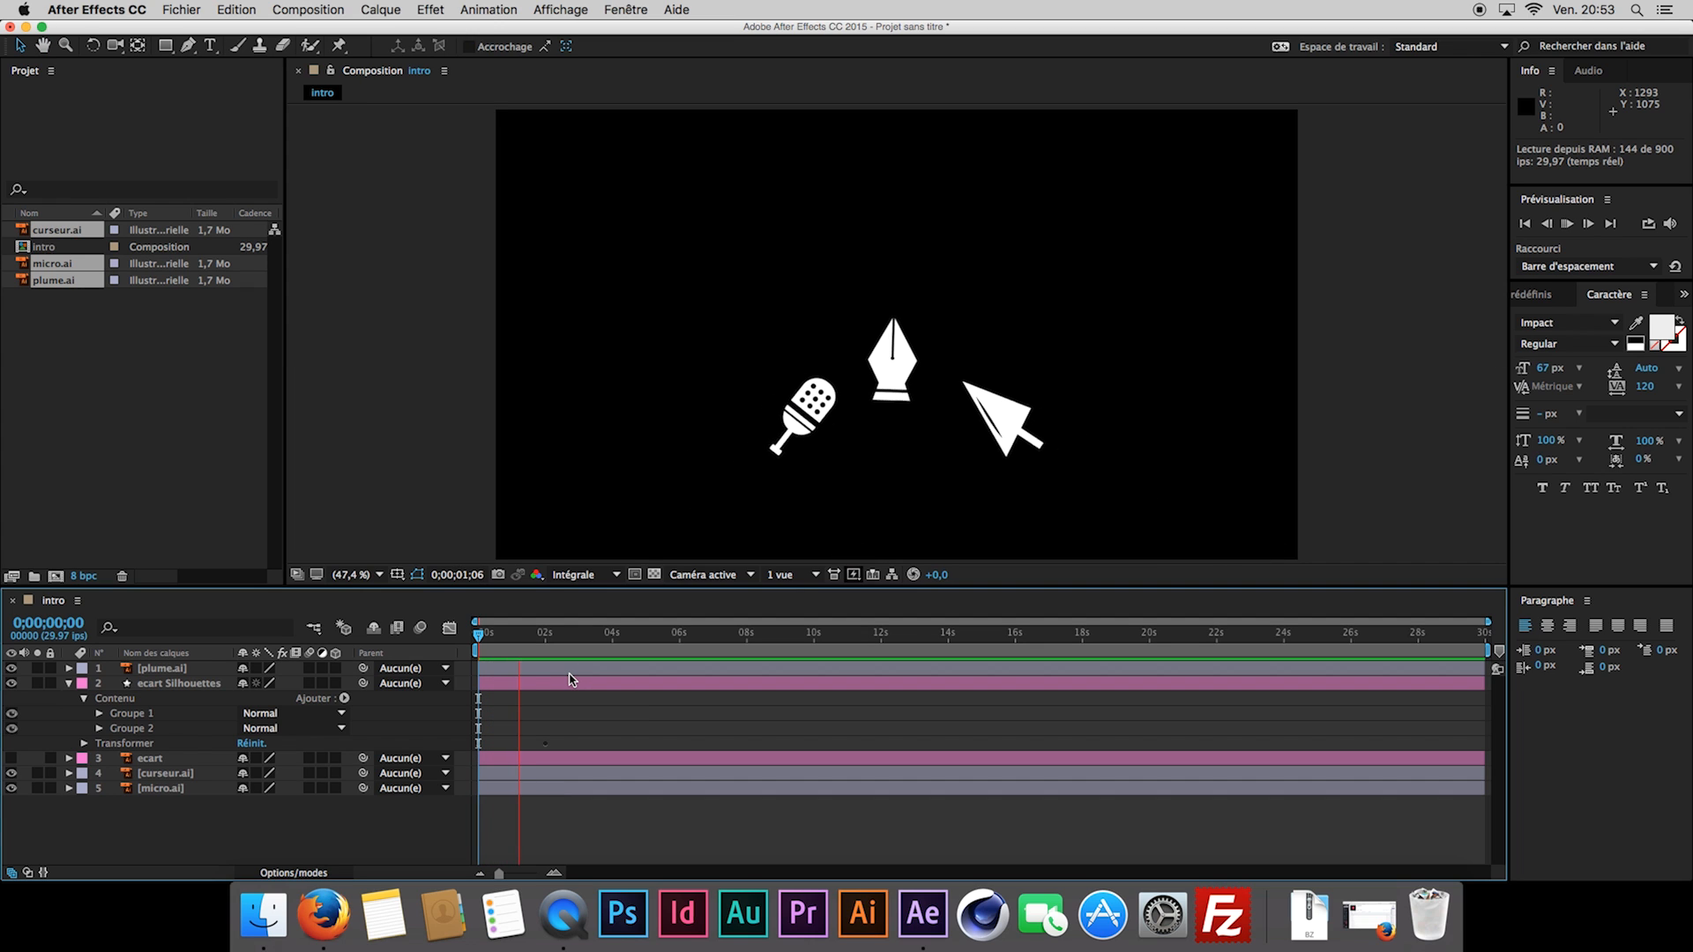
{"action": "left_click", "coordinate": [553, 650]}
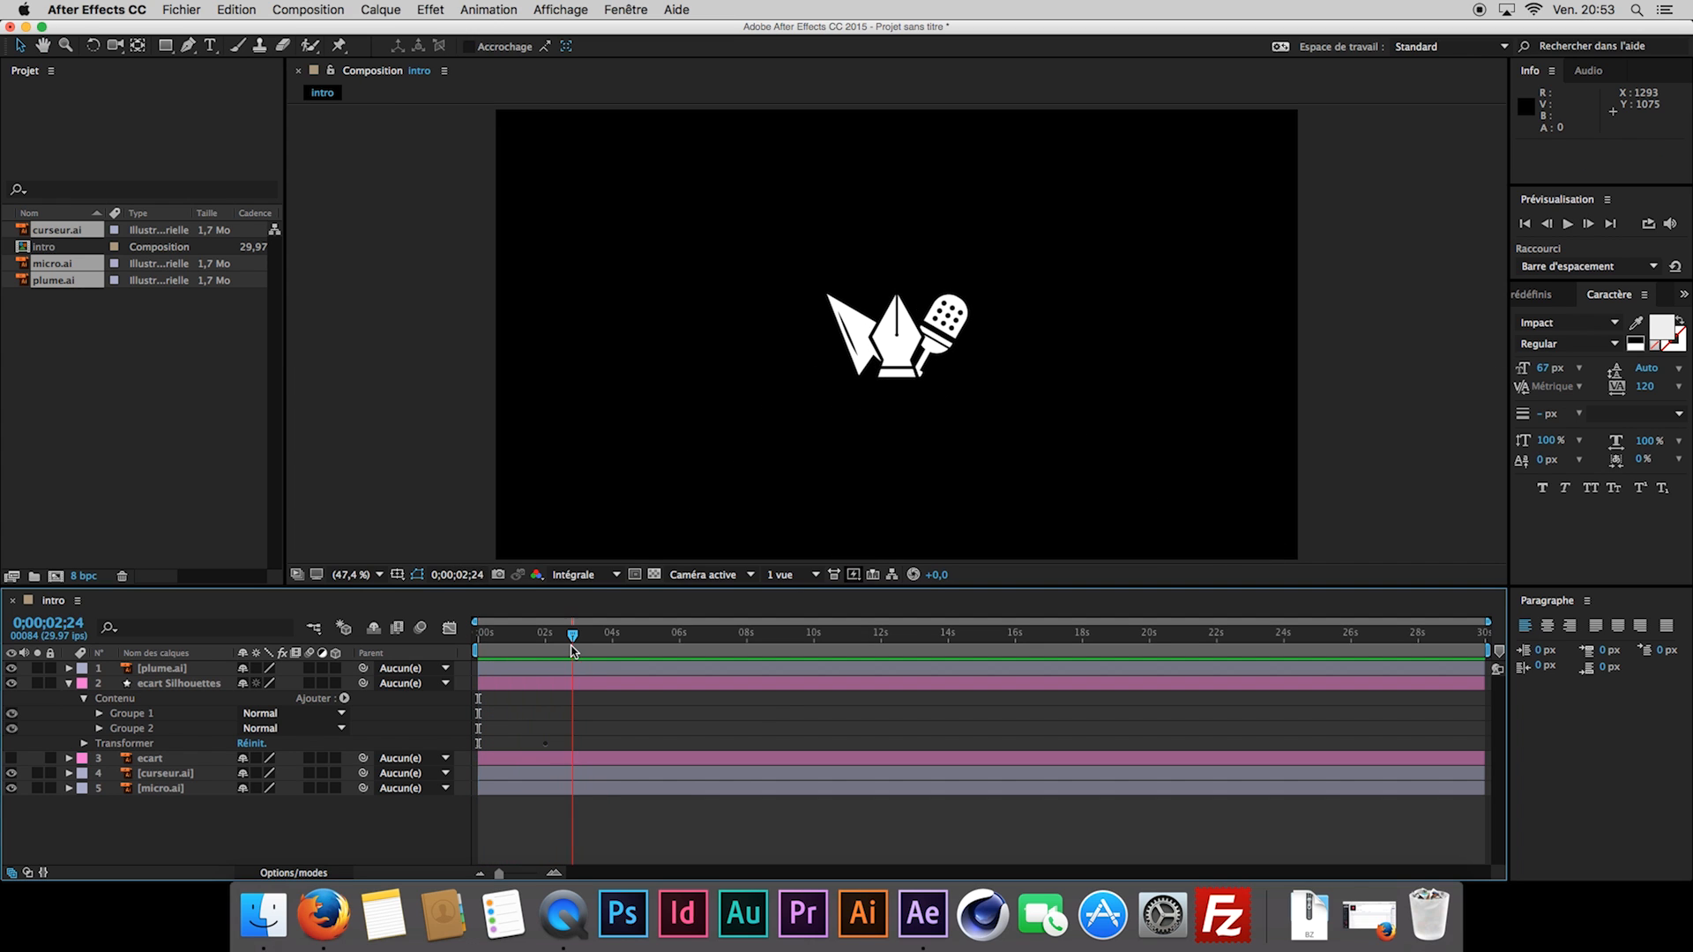
Collapse the ecart Silhouettes layer and, at 0;00;03;12, add a text layer below the logo with the brand's name in capitals.
{"action": "left_click_drag", "start_coordinate": [554, 650], "coordinate": [592, 638]}
{"action": "left_click", "coordinate": [70, 684]}
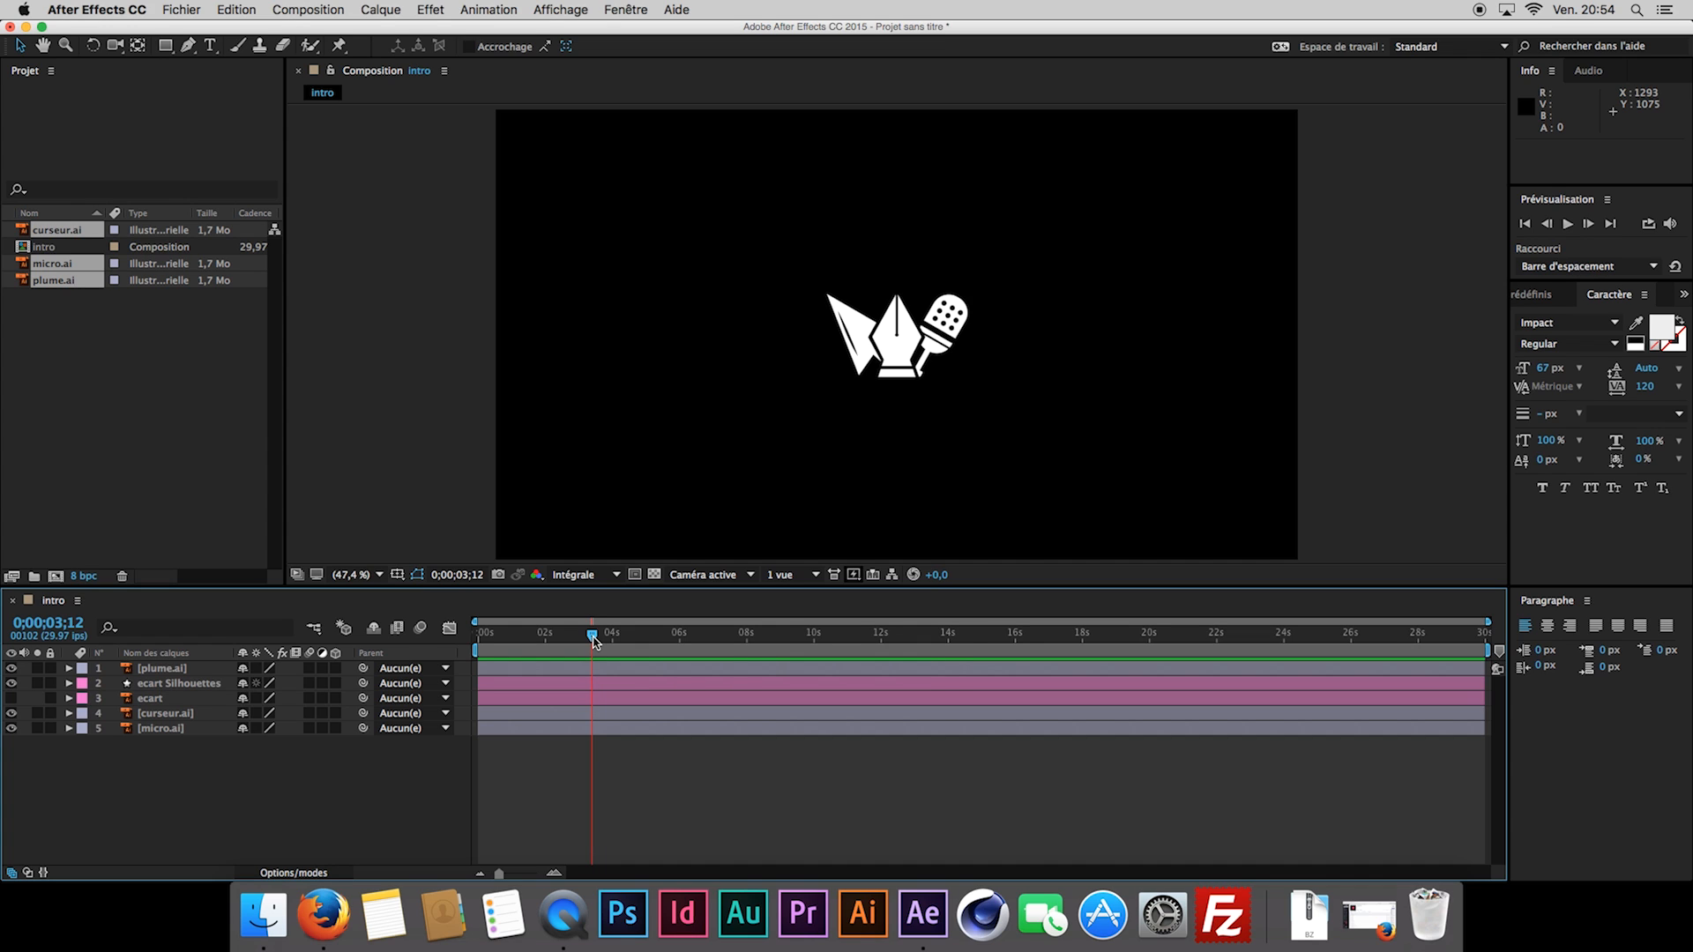
{"action": "key", "text": "super+t"}
{"action": "left_click", "coordinate": [799, 469]}
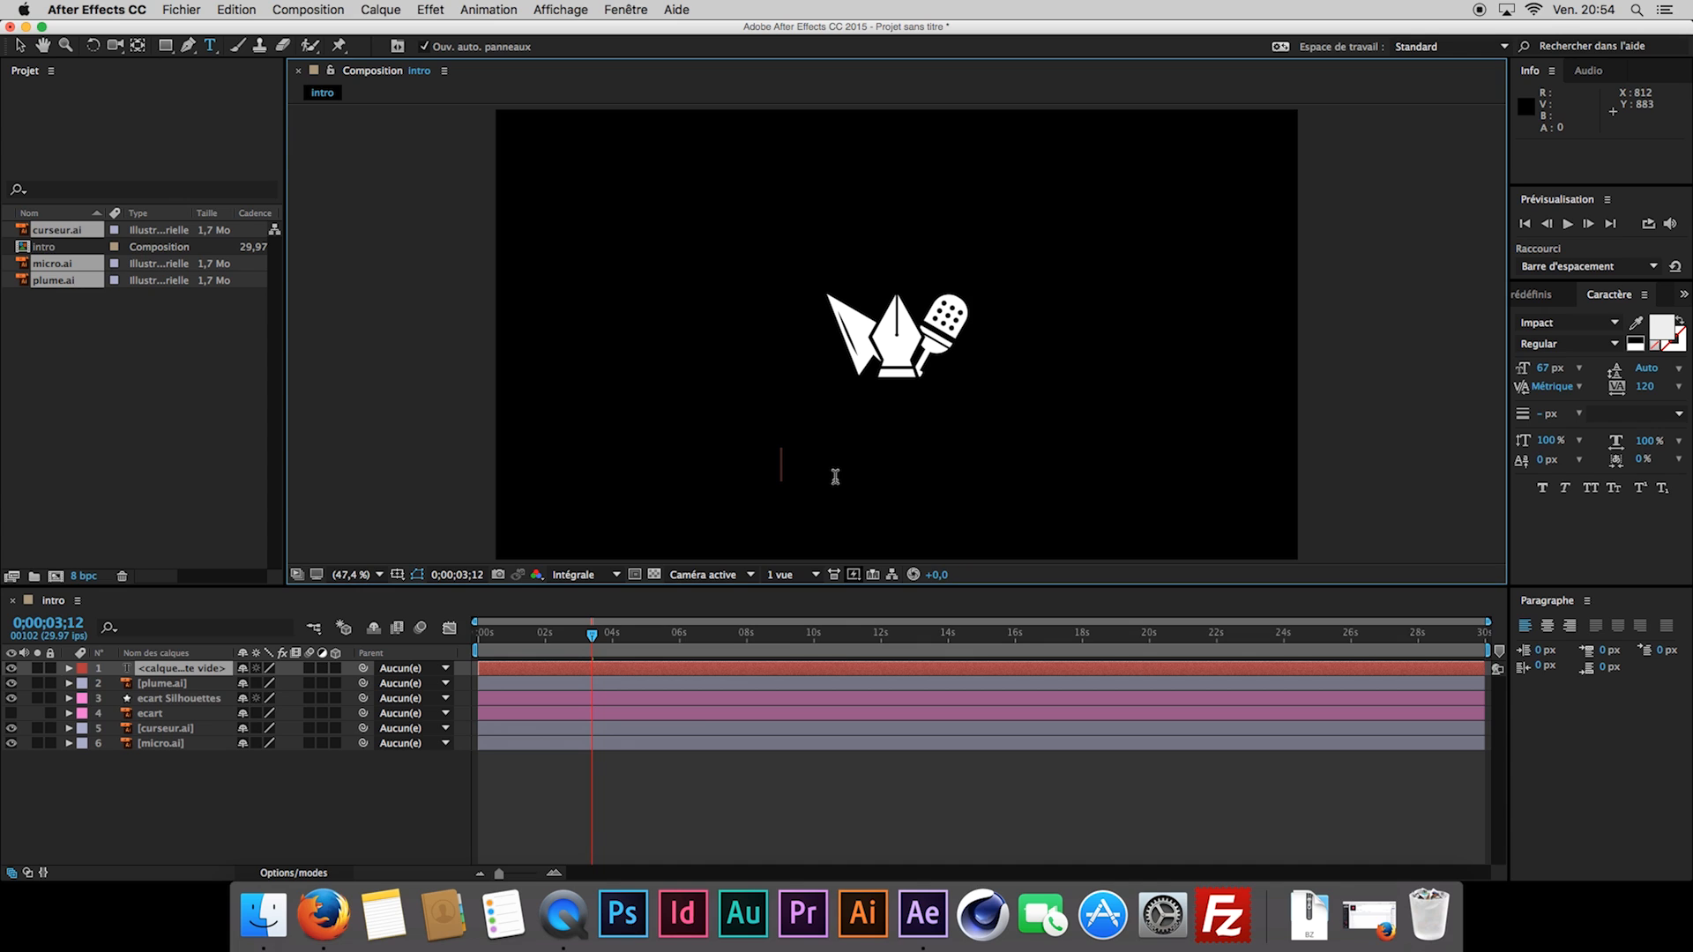
{"action": "type", "text": "thommy"}
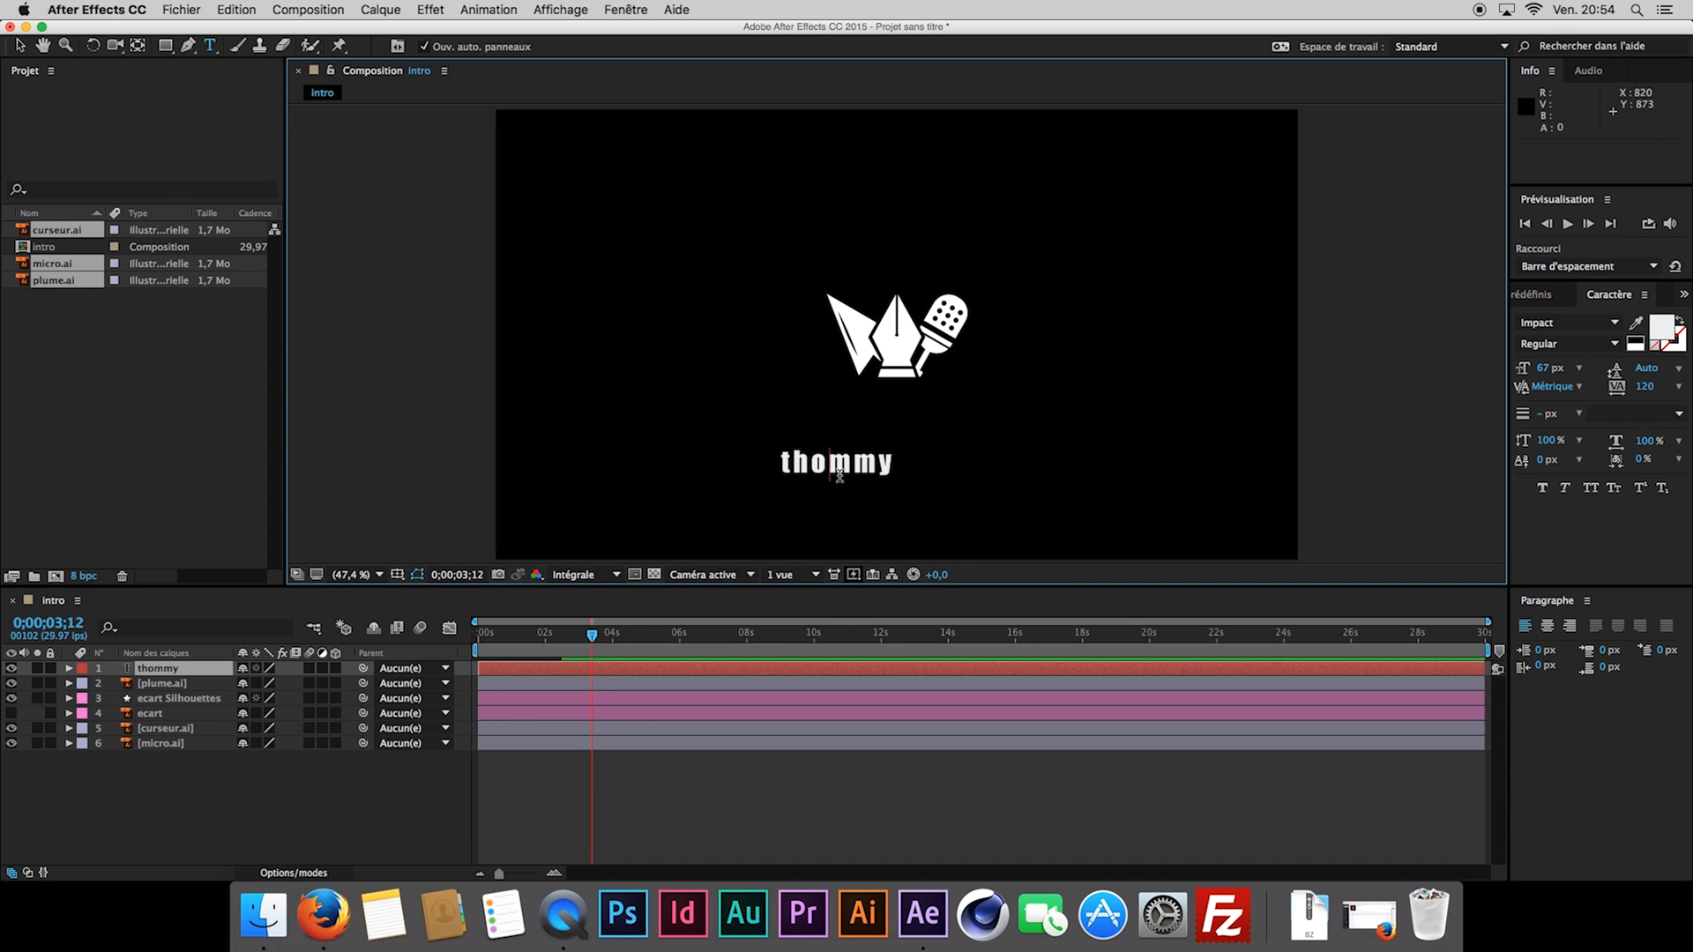
{"action": "double_click", "coordinate": [839, 477]}
{"action": "type", "text": "THOMMY"}
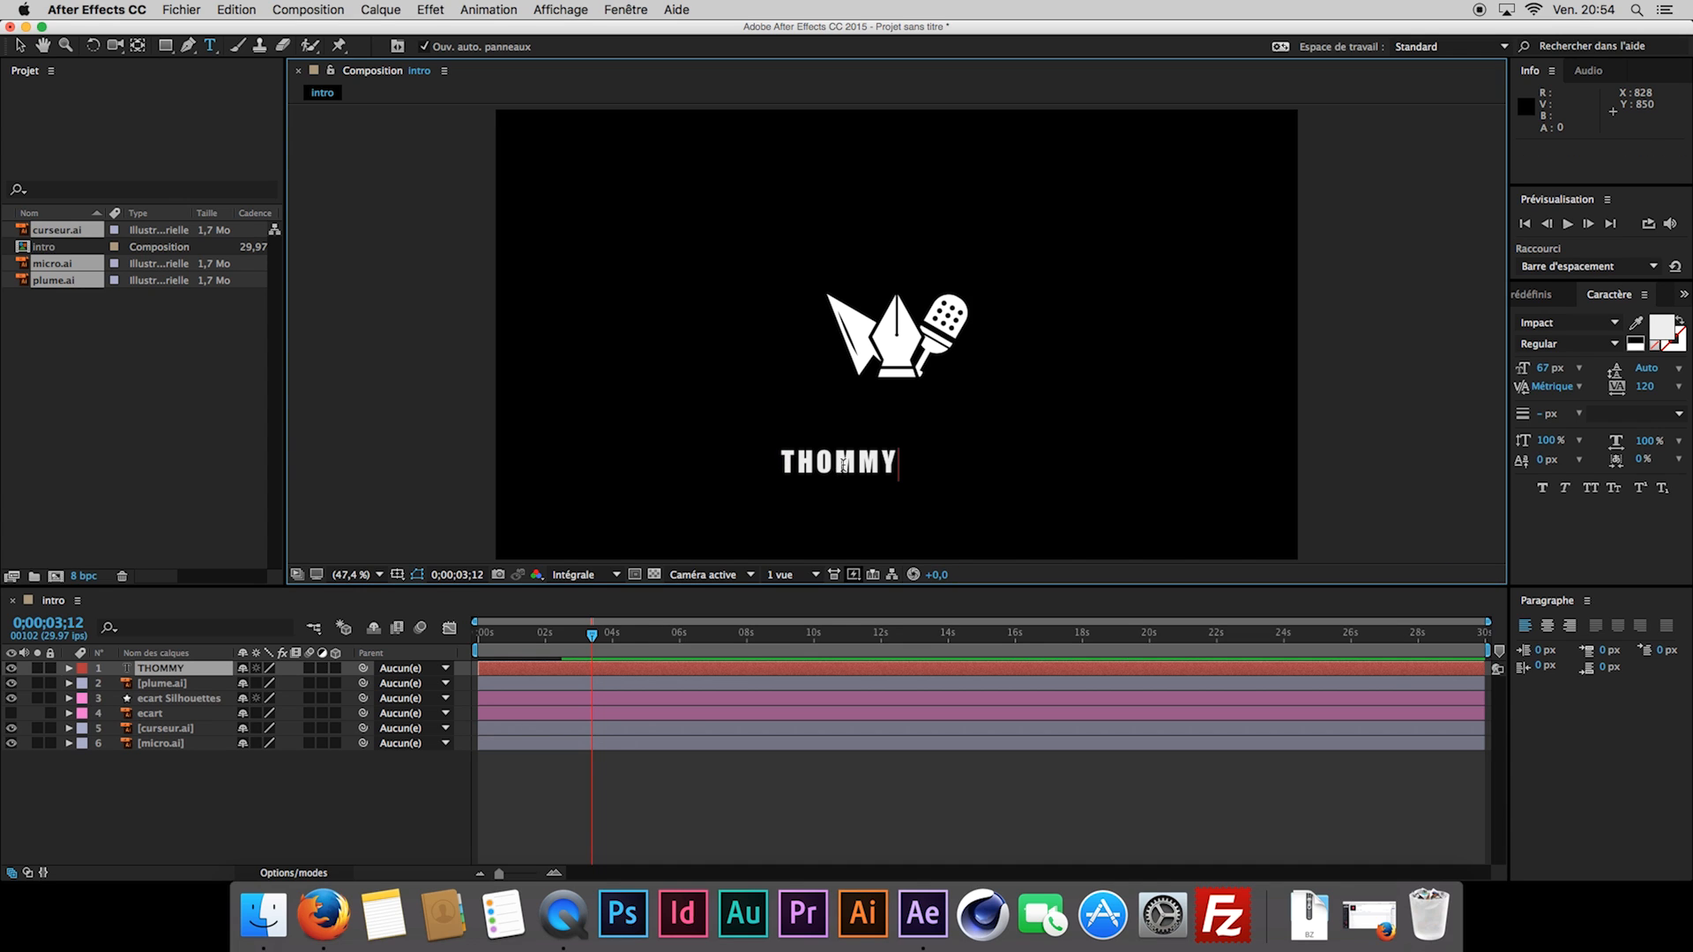
Set the whole name text in Helvetica Bold.
{"action": "double_click", "coordinate": [844, 465]}
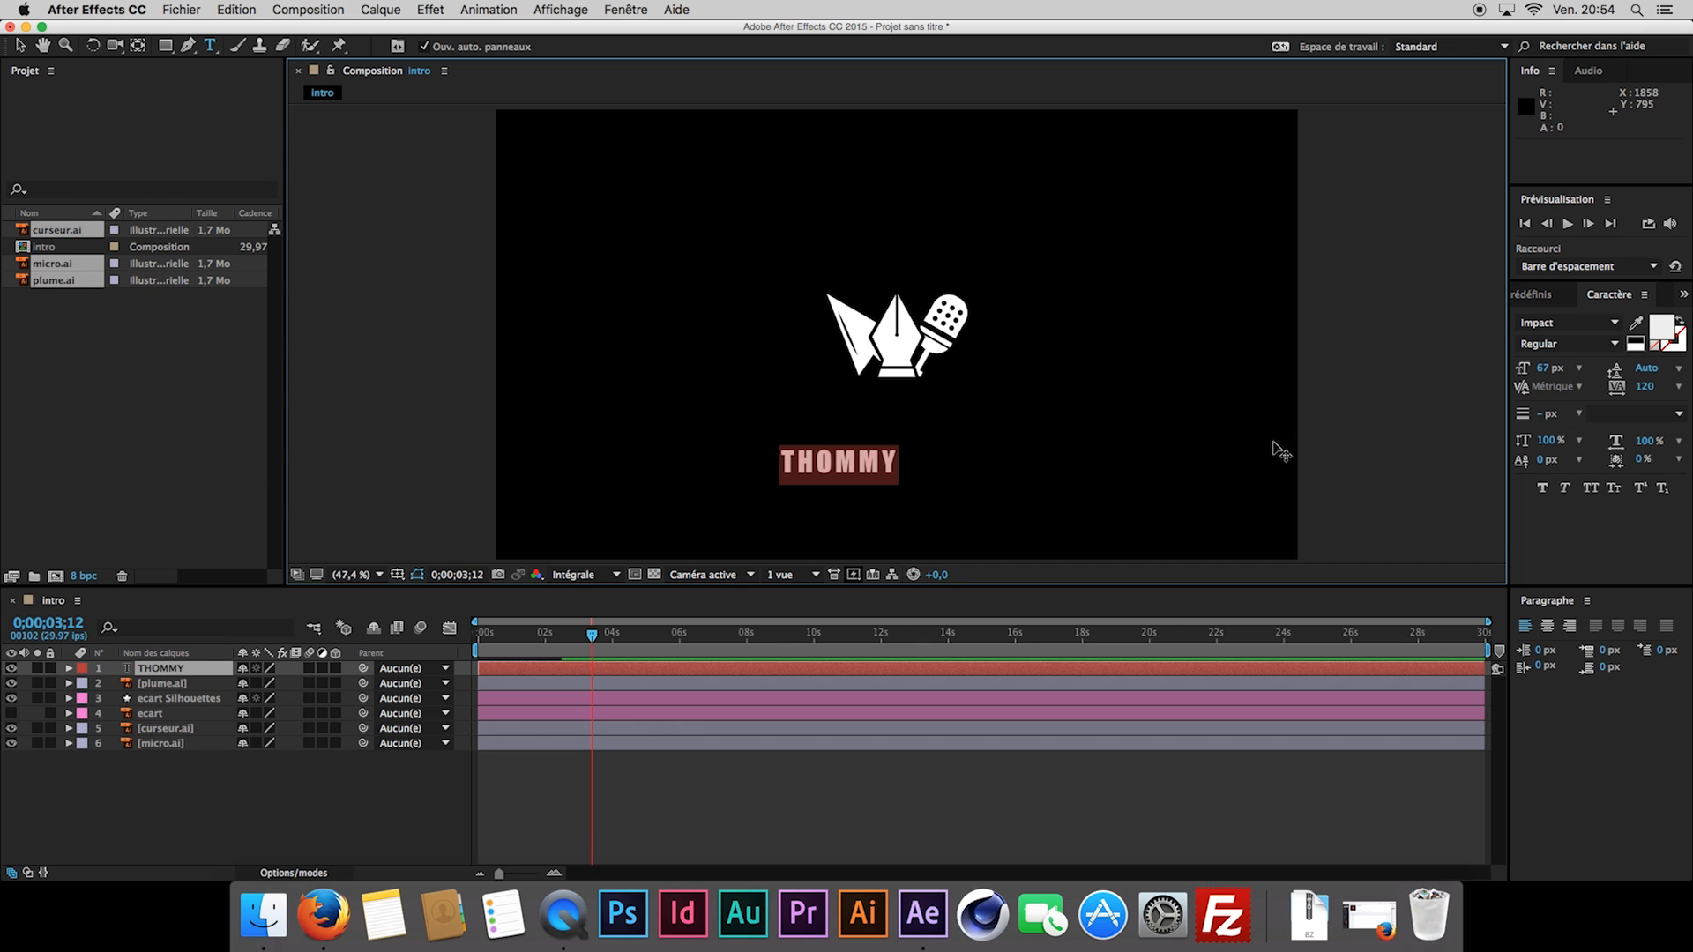
{"action": "left_click", "coordinate": [1610, 321]}
{"action": "left_click", "coordinate": [1583, 323]}
{"action": "type", "text": "Helvetica"}
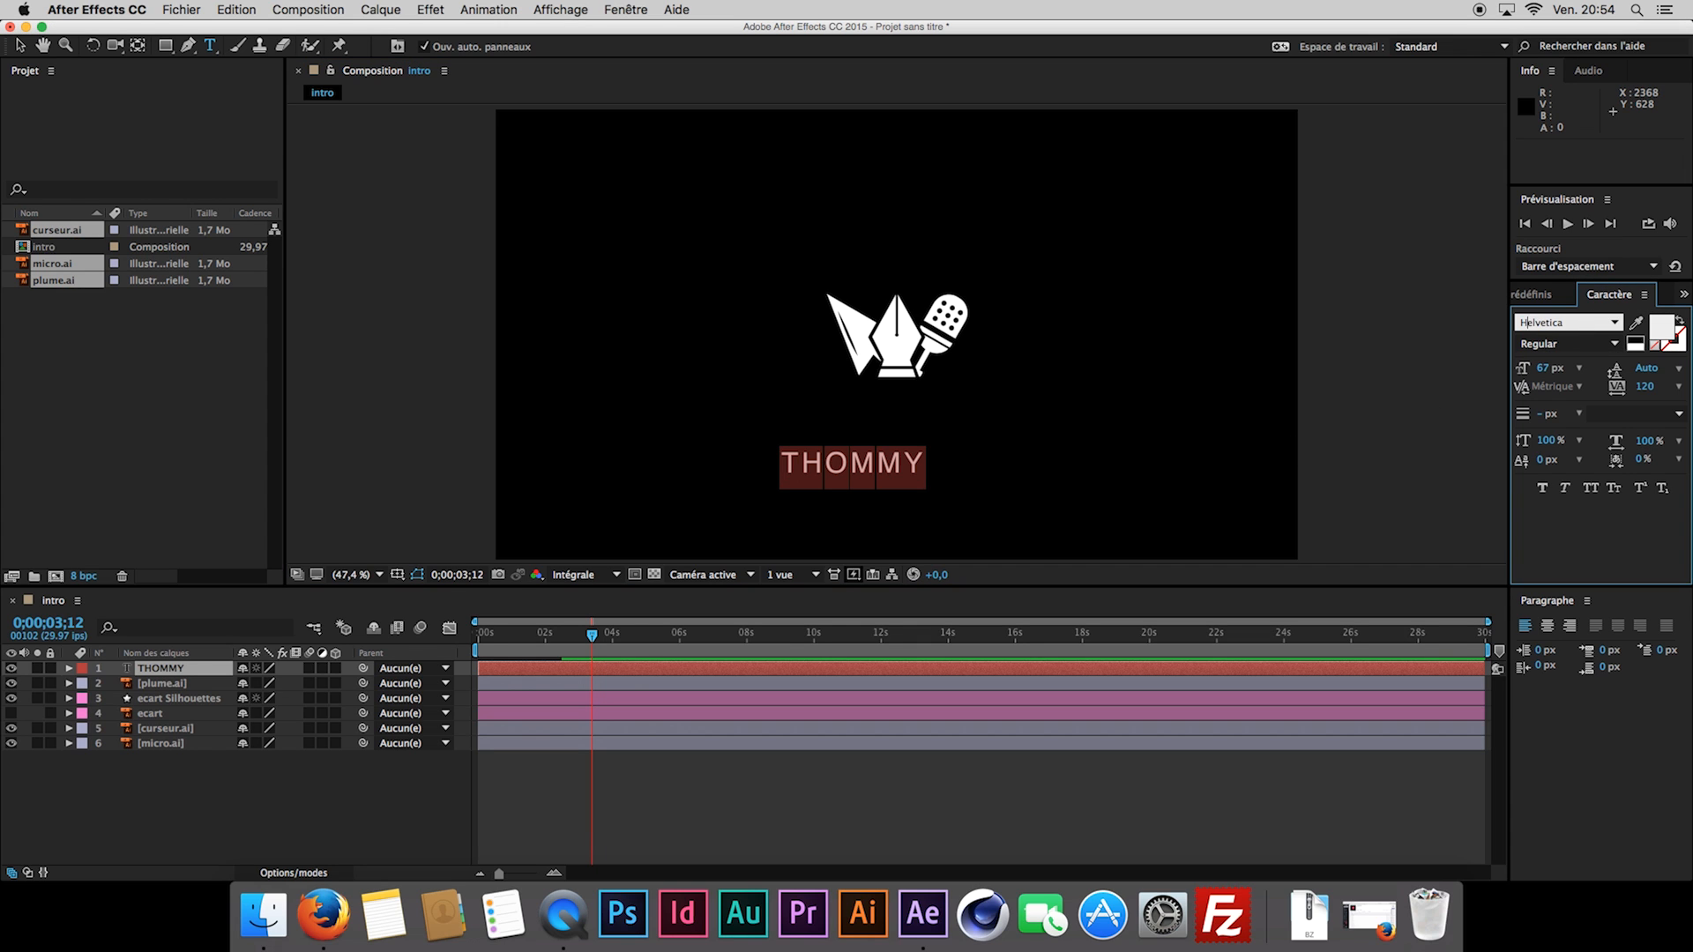
{"action": "left_click", "coordinate": [1615, 350]}
{"action": "left_click", "coordinate": [1566, 431]}
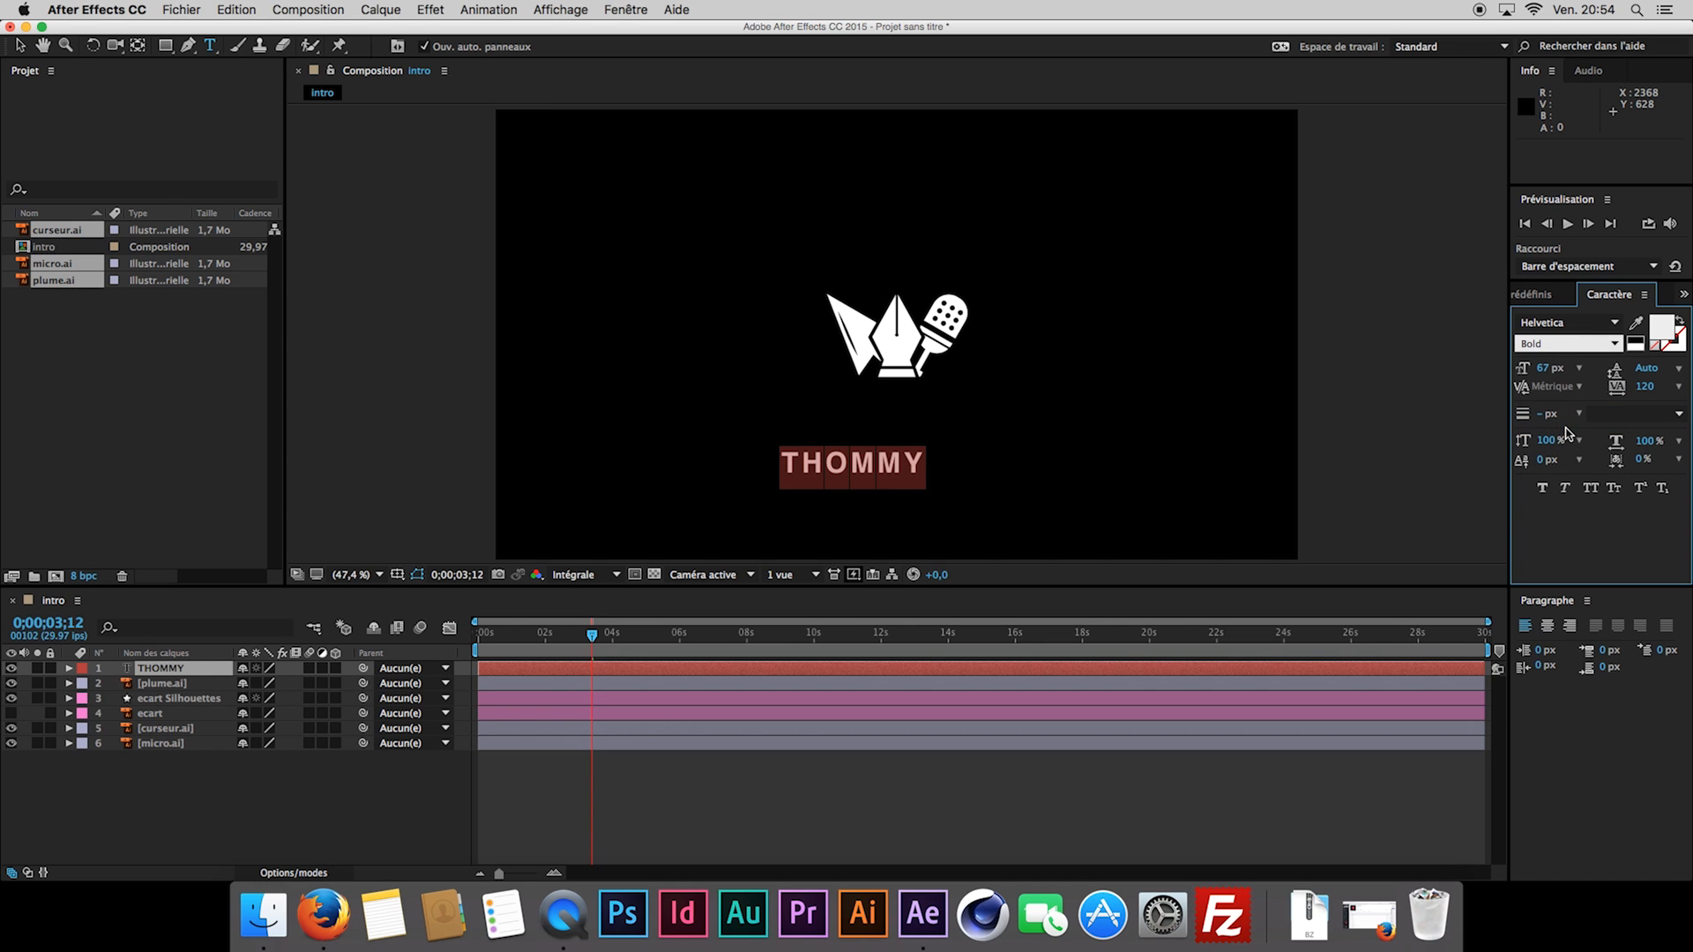
{"action": "left_click", "coordinate": [868, 479]}
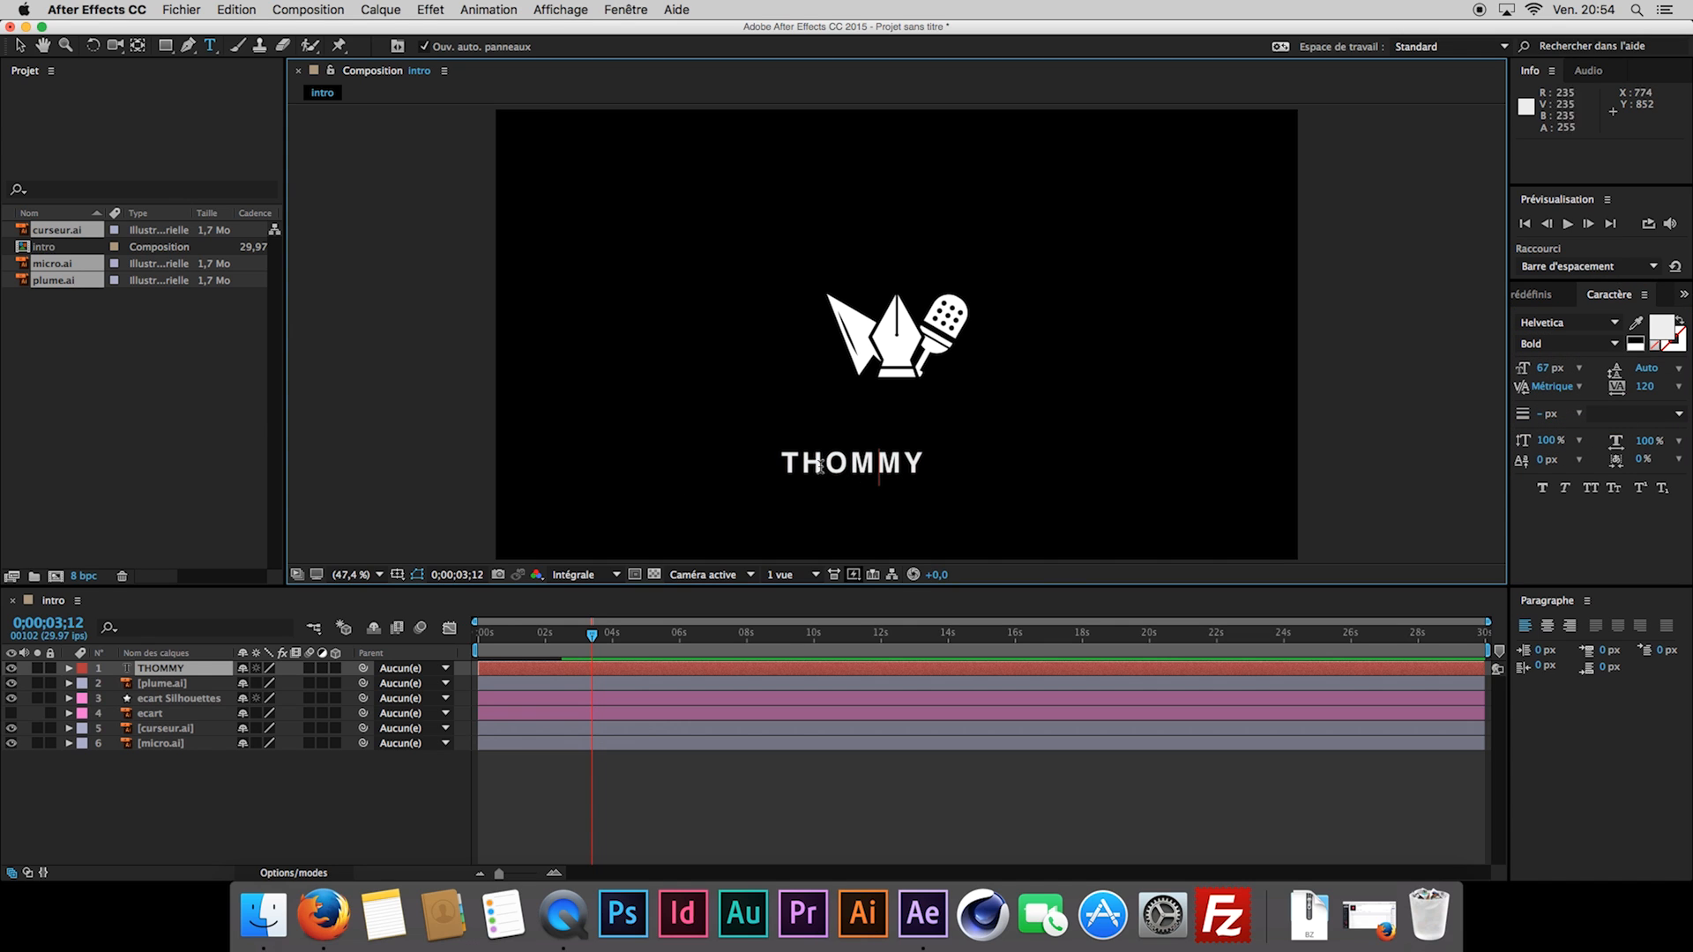
Show the title/action safe guides and centre the name text just beneath the logo, at about 789, 766.
{"action": "left_click", "coordinate": [19, 45]}
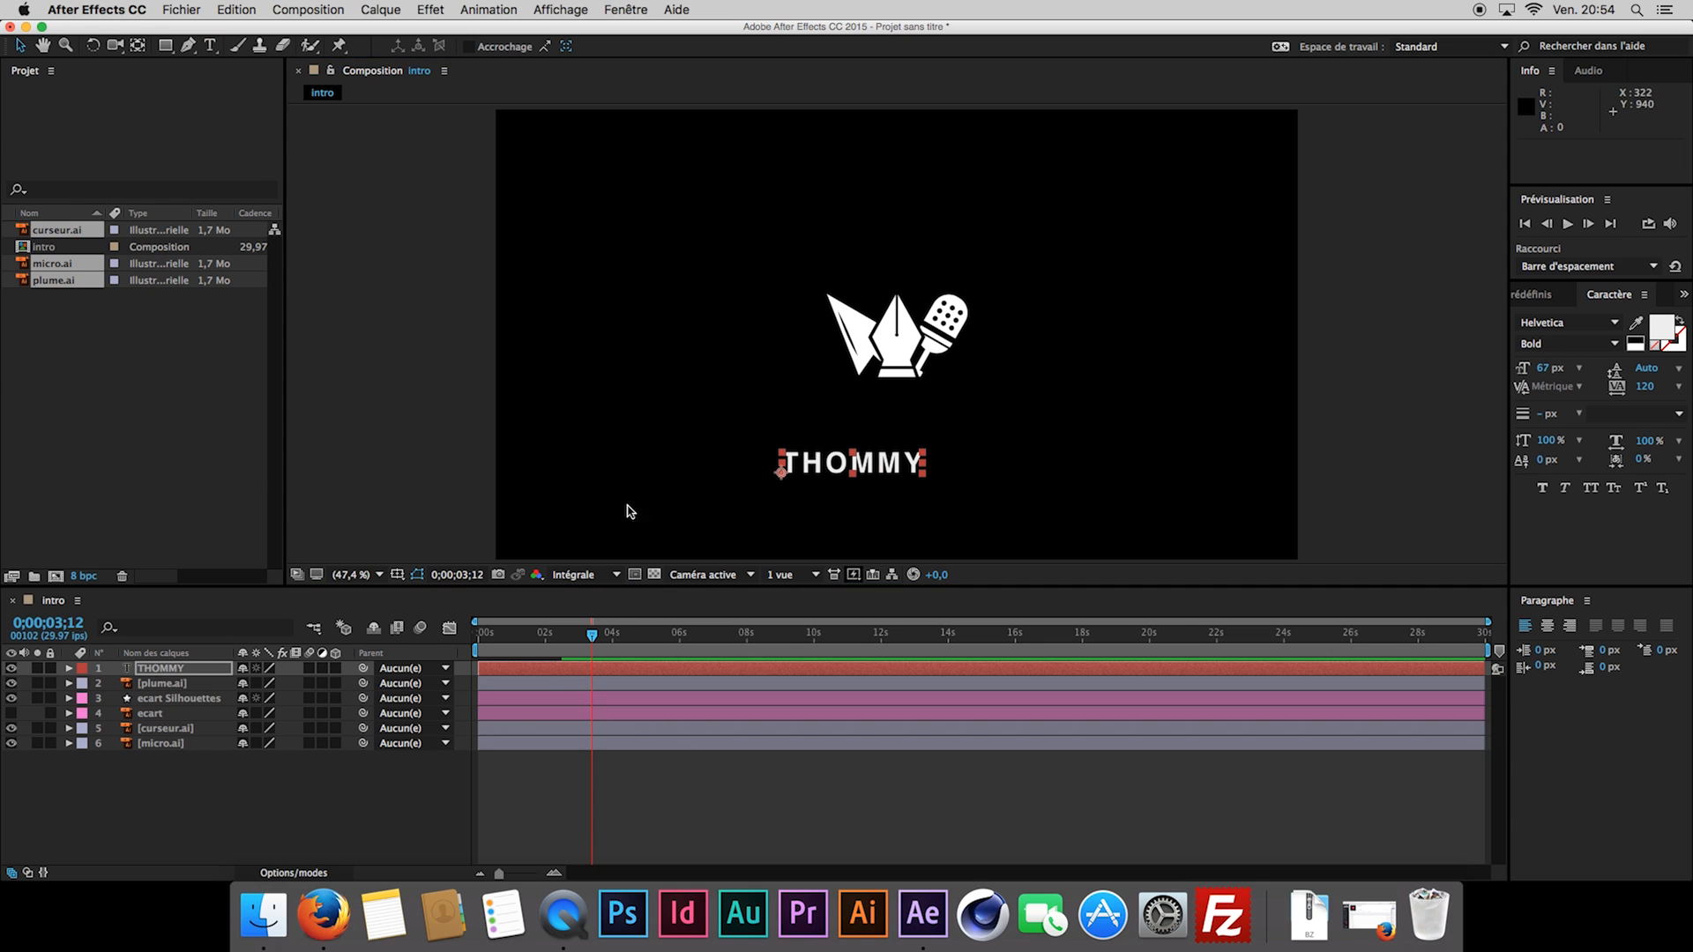
{"action": "left_click", "coordinate": [397, 578]}
{"action": "left_click", "coordinate": [423, 615]}
{"action": "left_click_drag", "start_coordinate": [894, 473], "coordinate": [945, 513]}
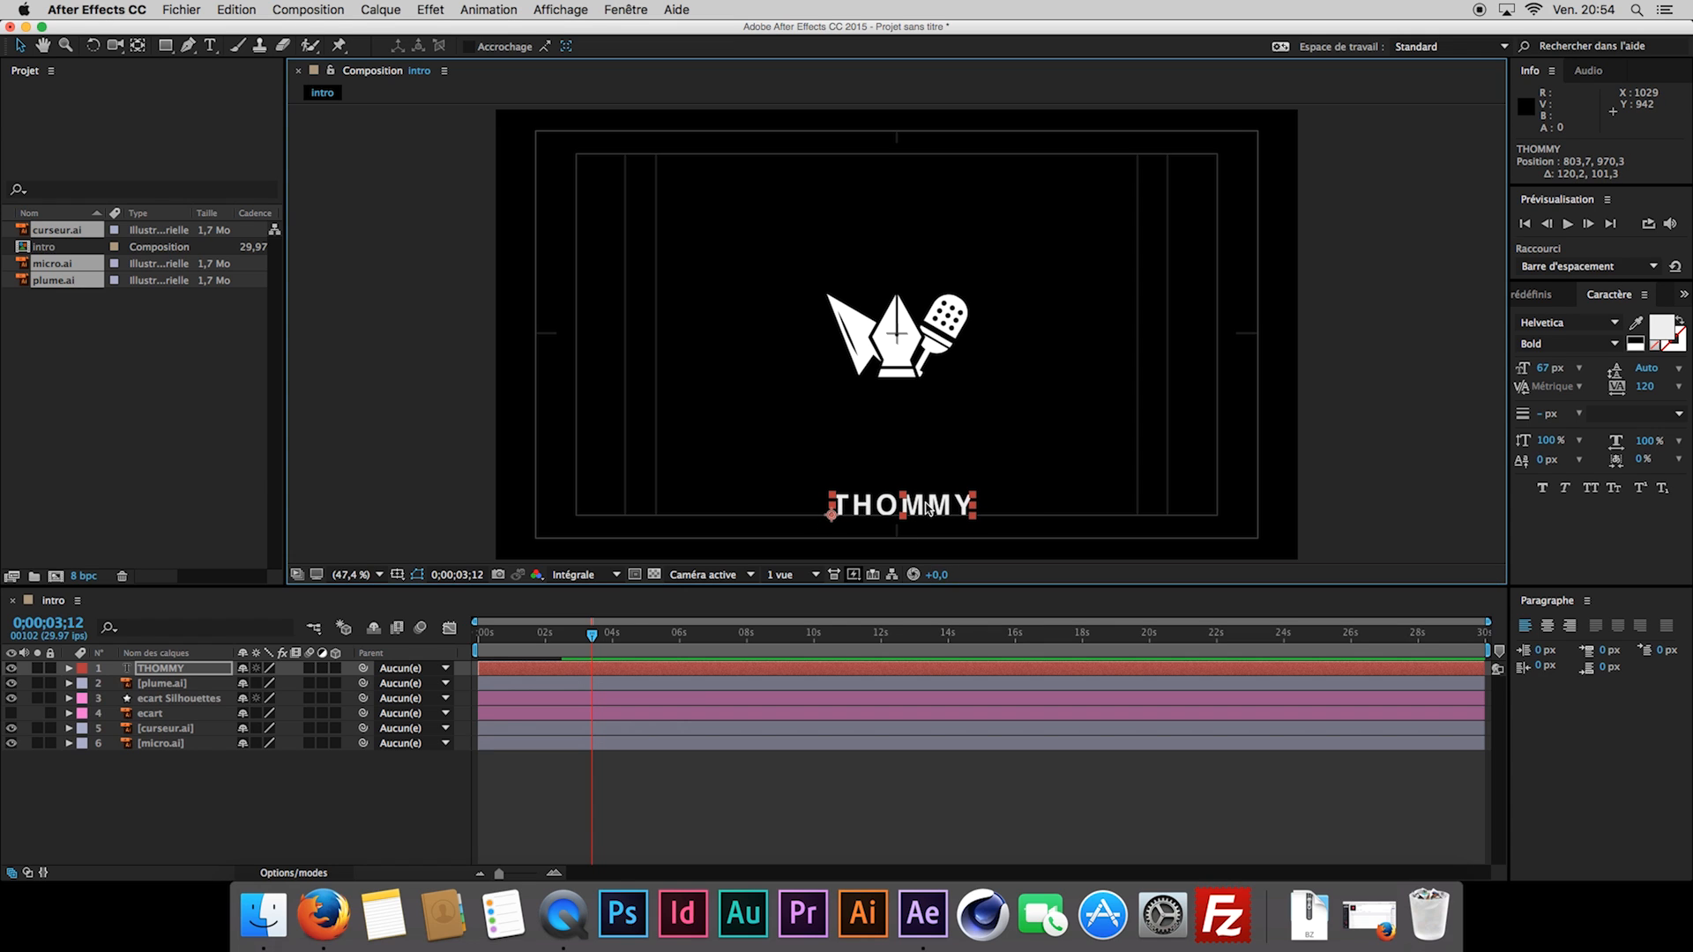
{"action": "left_click_drag", "start_coordinate": [923, 504], "coordinate": [924, 426]}
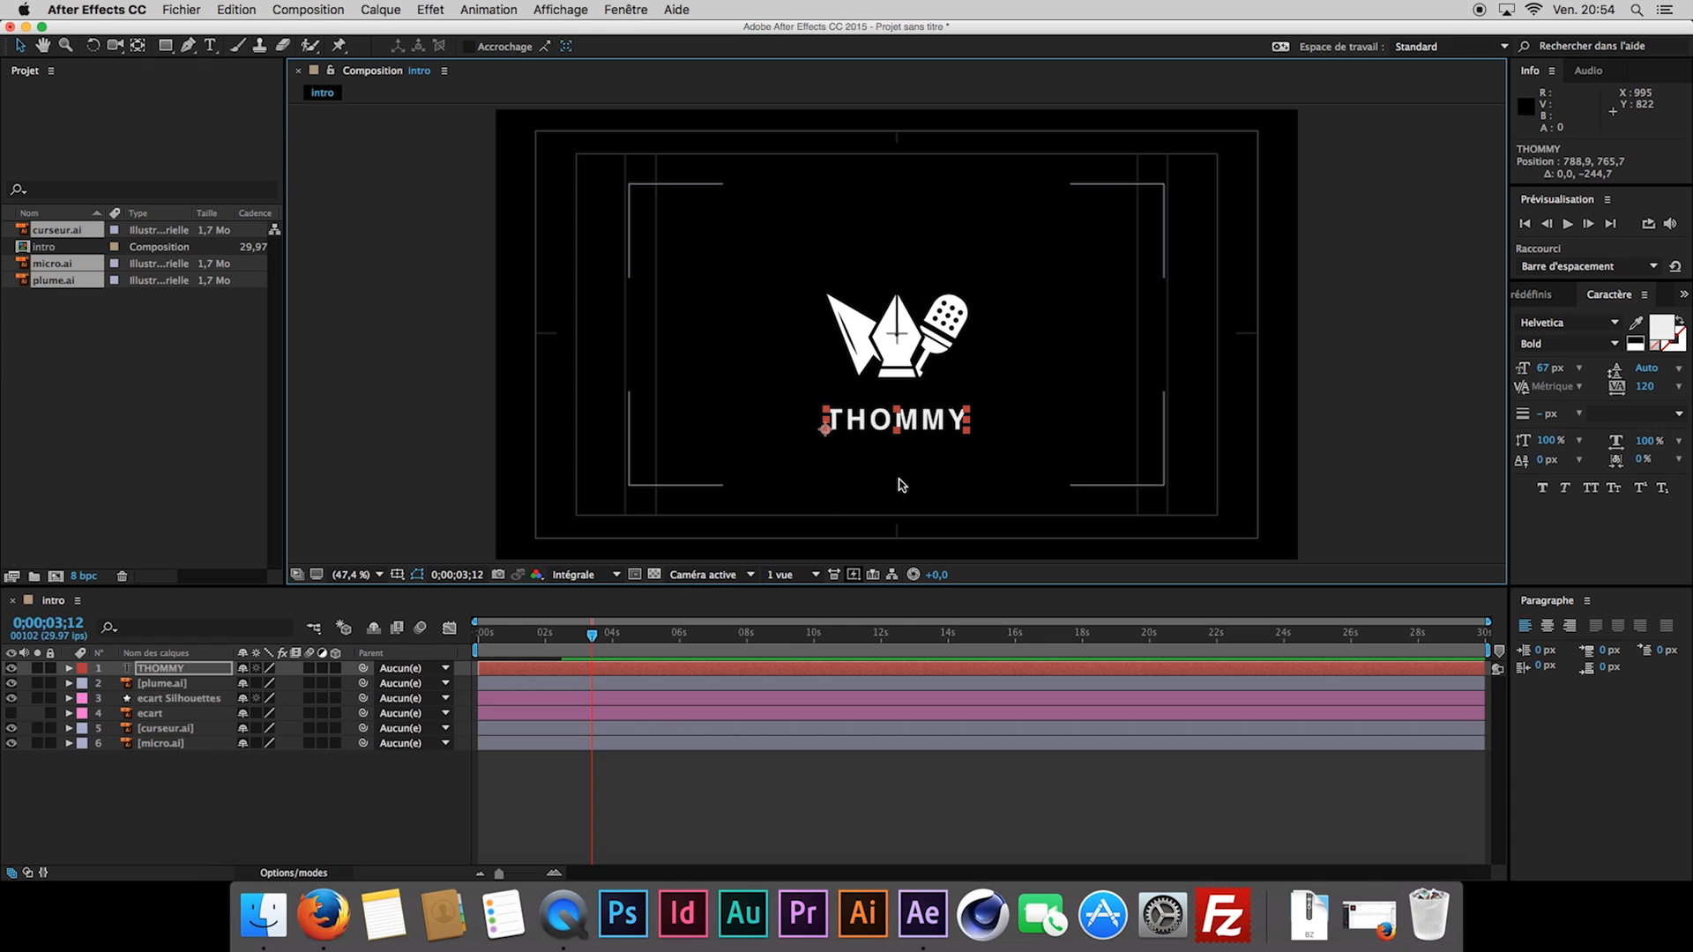
{"action": "left_click", "coordinate": [476, 789]}
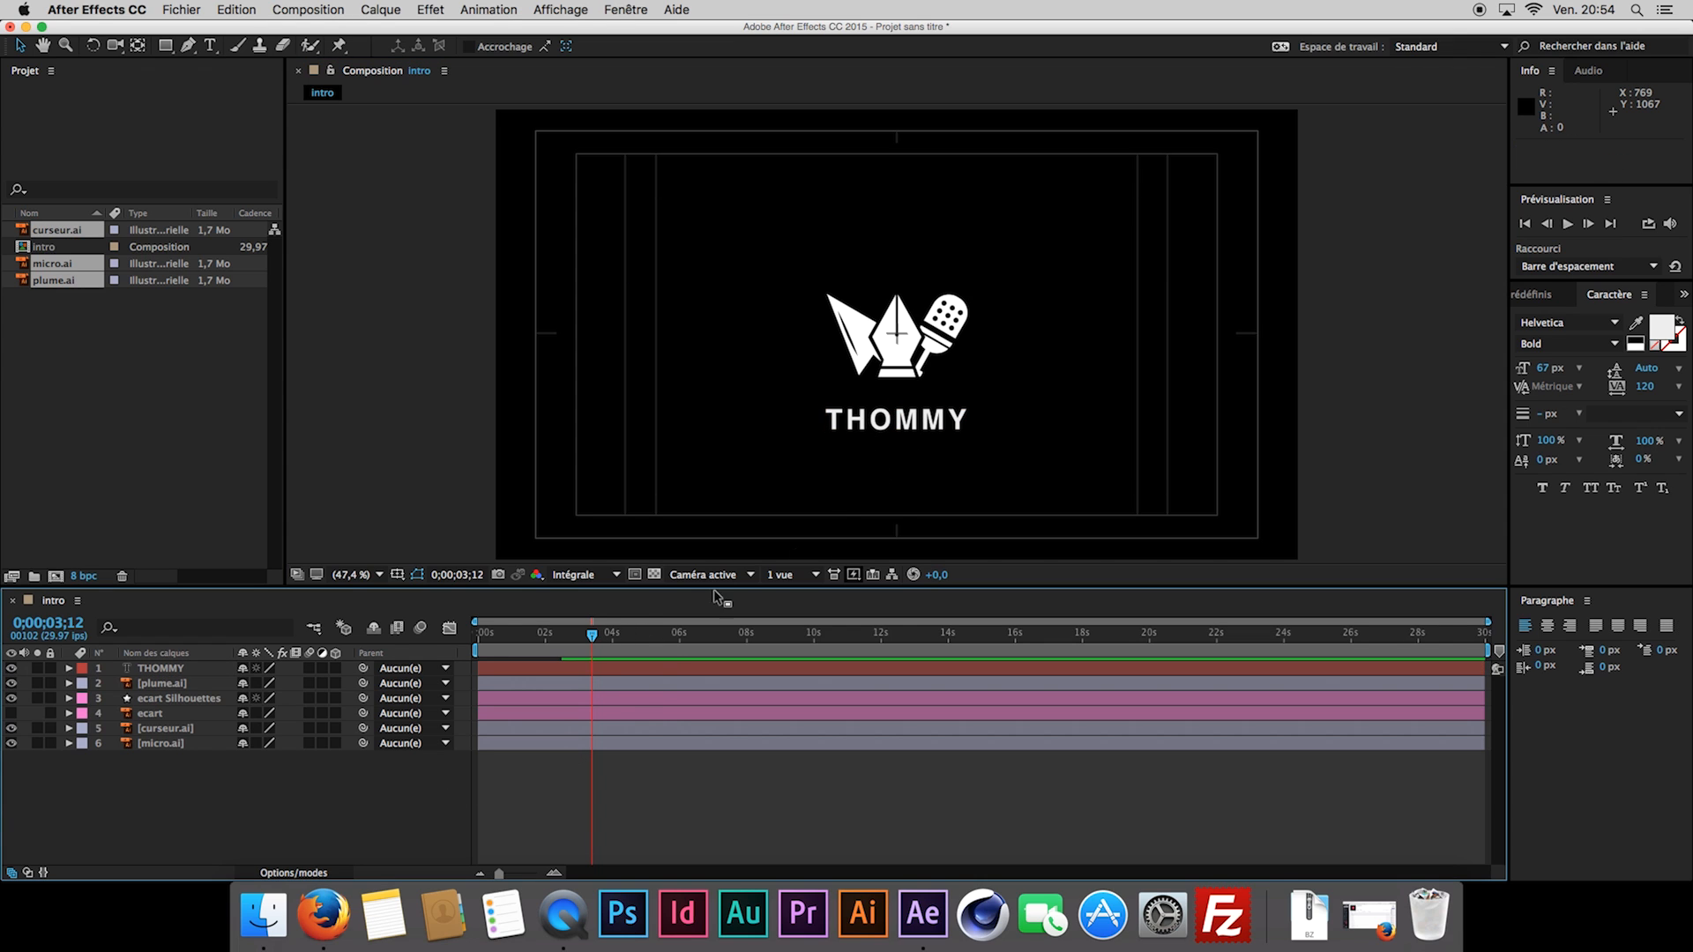
Move the name text's anchor point to the middle of its upper edge without shifting the text.
{"action": "key", "text": "slash"}
{"action": "key", "text": "h"}
{"action": "left_click_drag", "start_coordinate": [917, 467], "coordinate": [898, 382]}
{"action": "key", "text": "v"}
{"action": "left_click", "coordinate": [856, 424]}
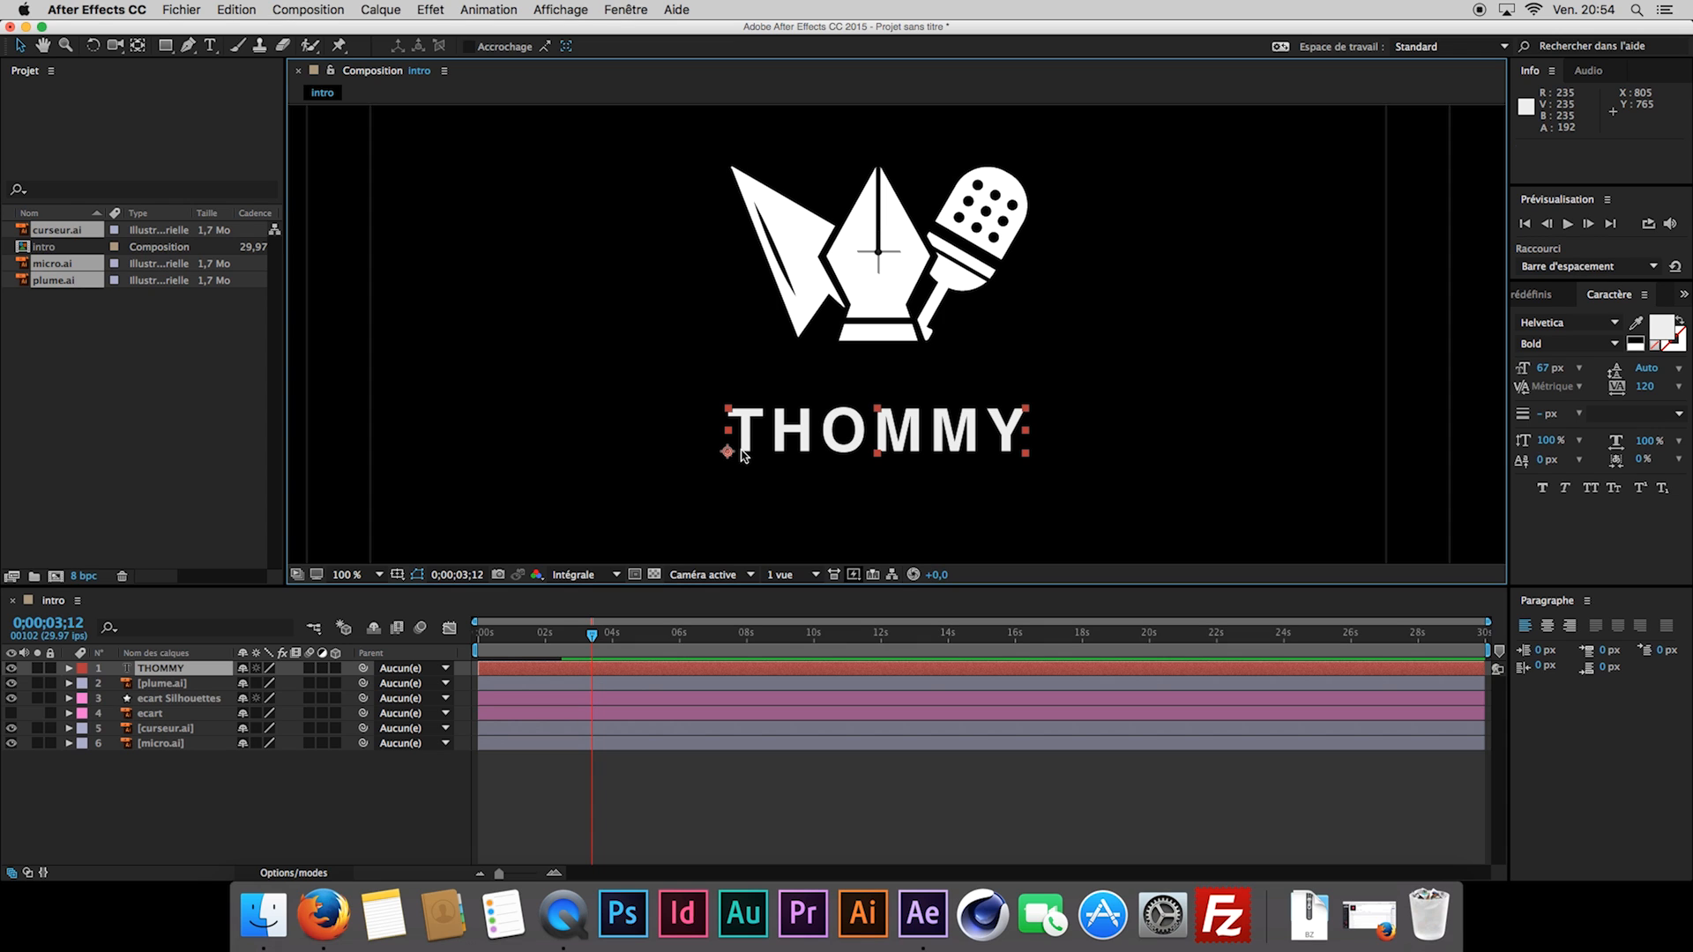
{"action": "left_click", "coordinate": [218, 672]}
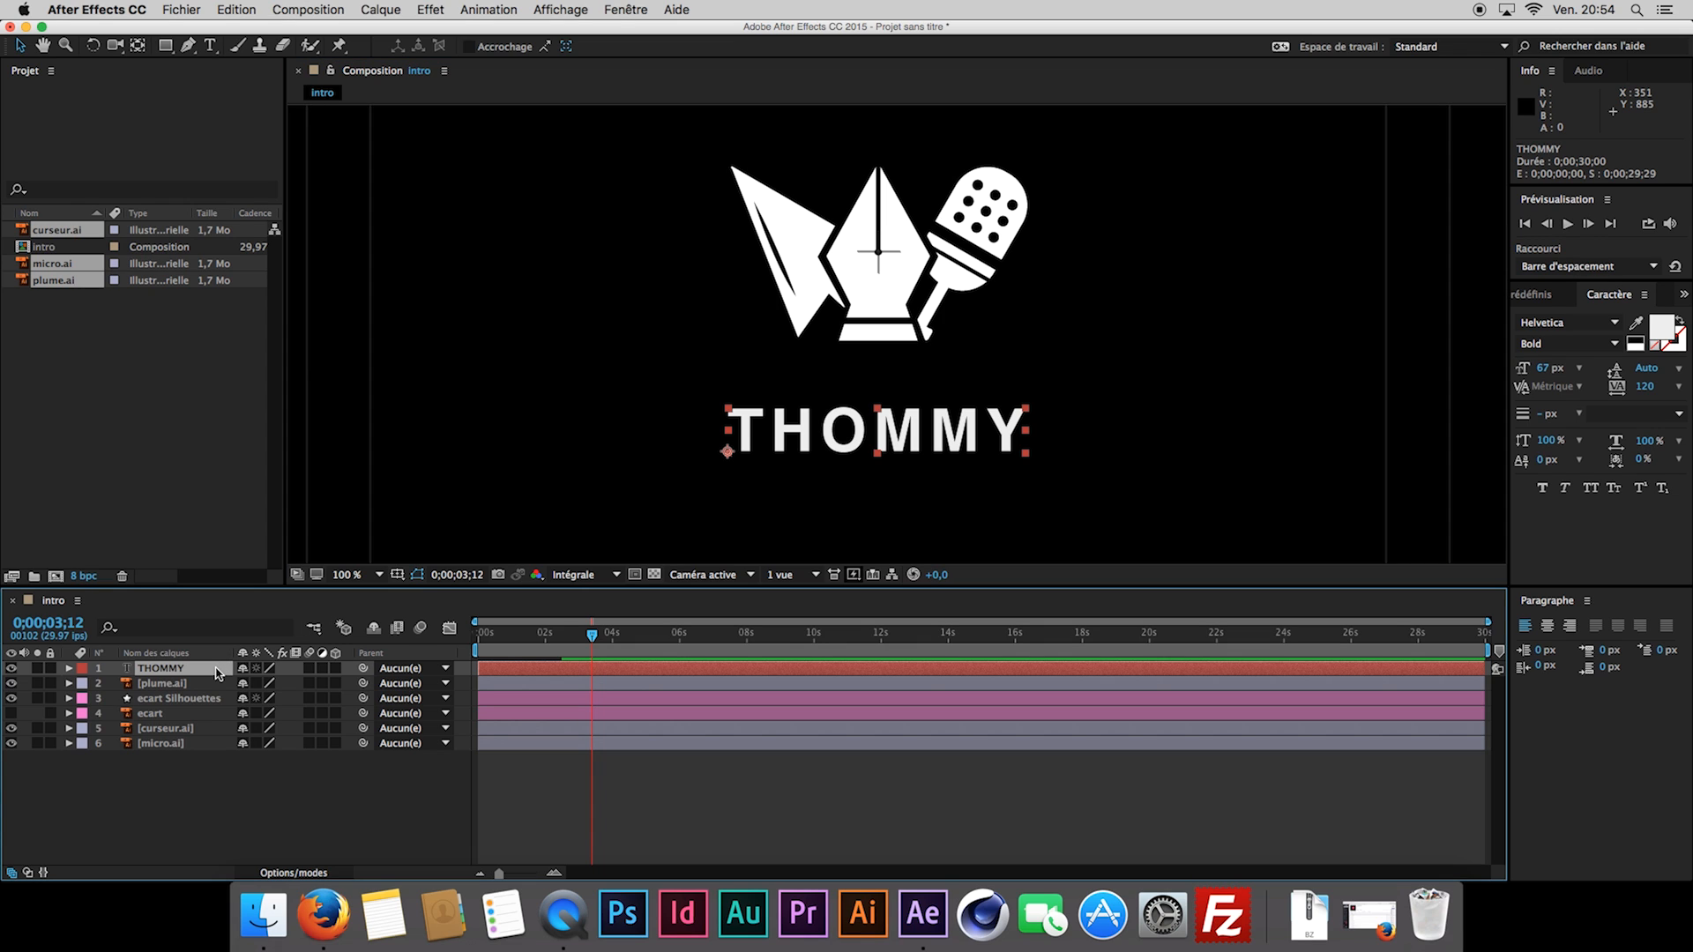
{"action": "left_click", "coordinate": [139, 47]}
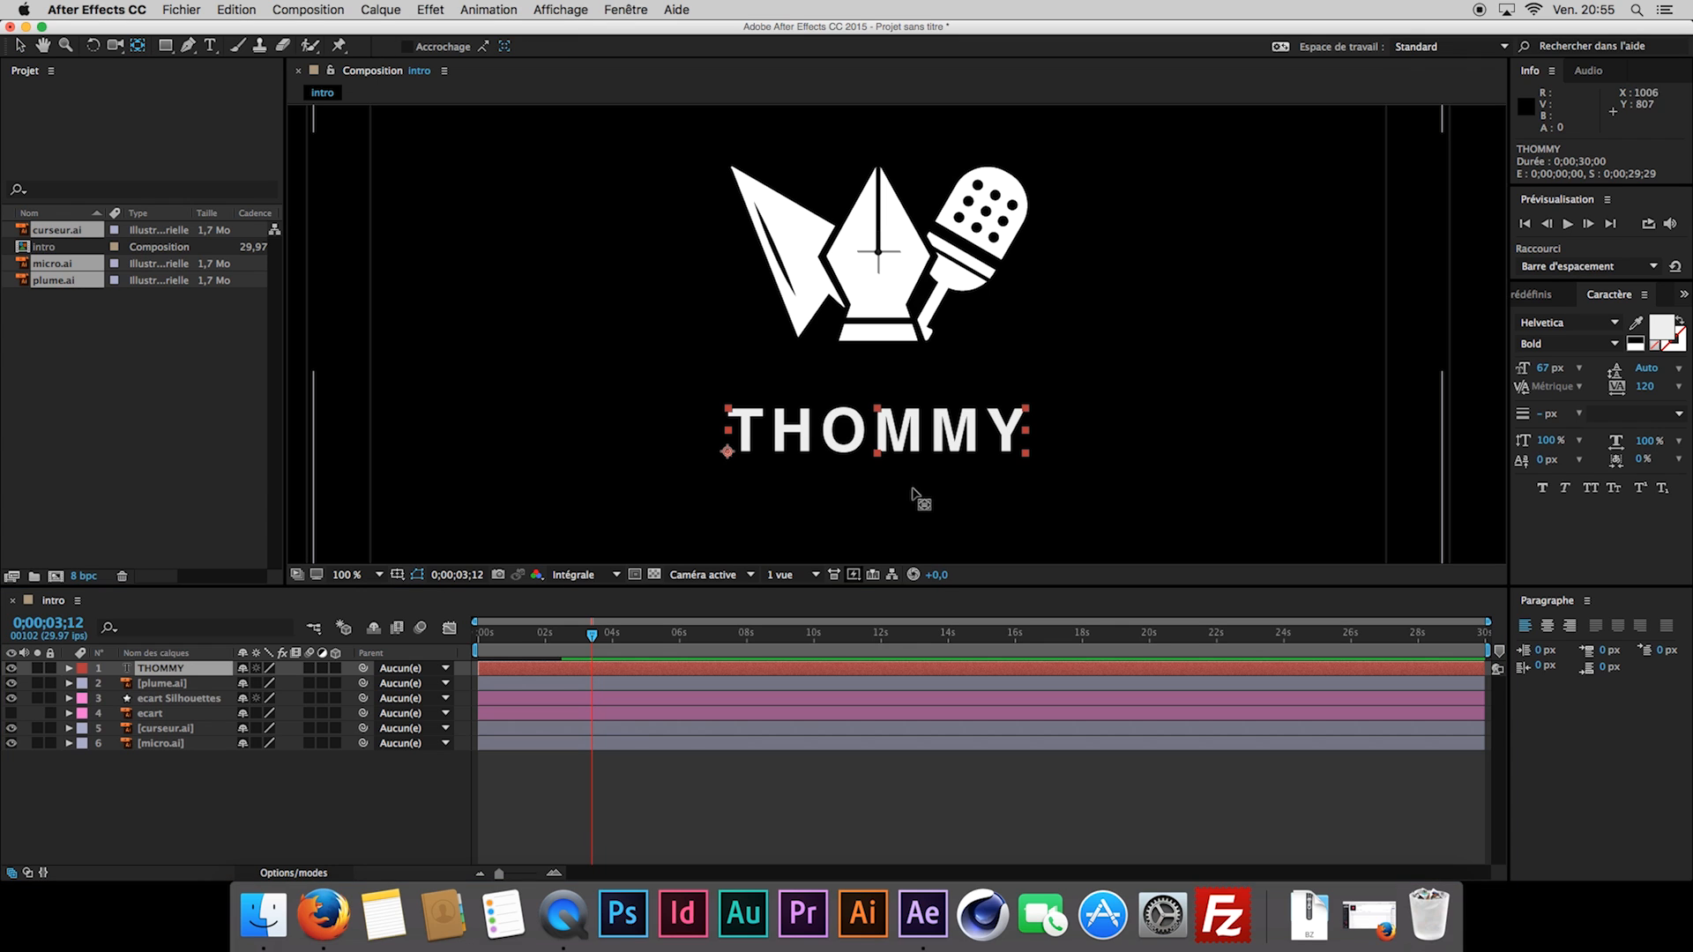
{"action": "left_click_drag", "start_coordinate": [727, 451], "coordinate": [881, 411]}
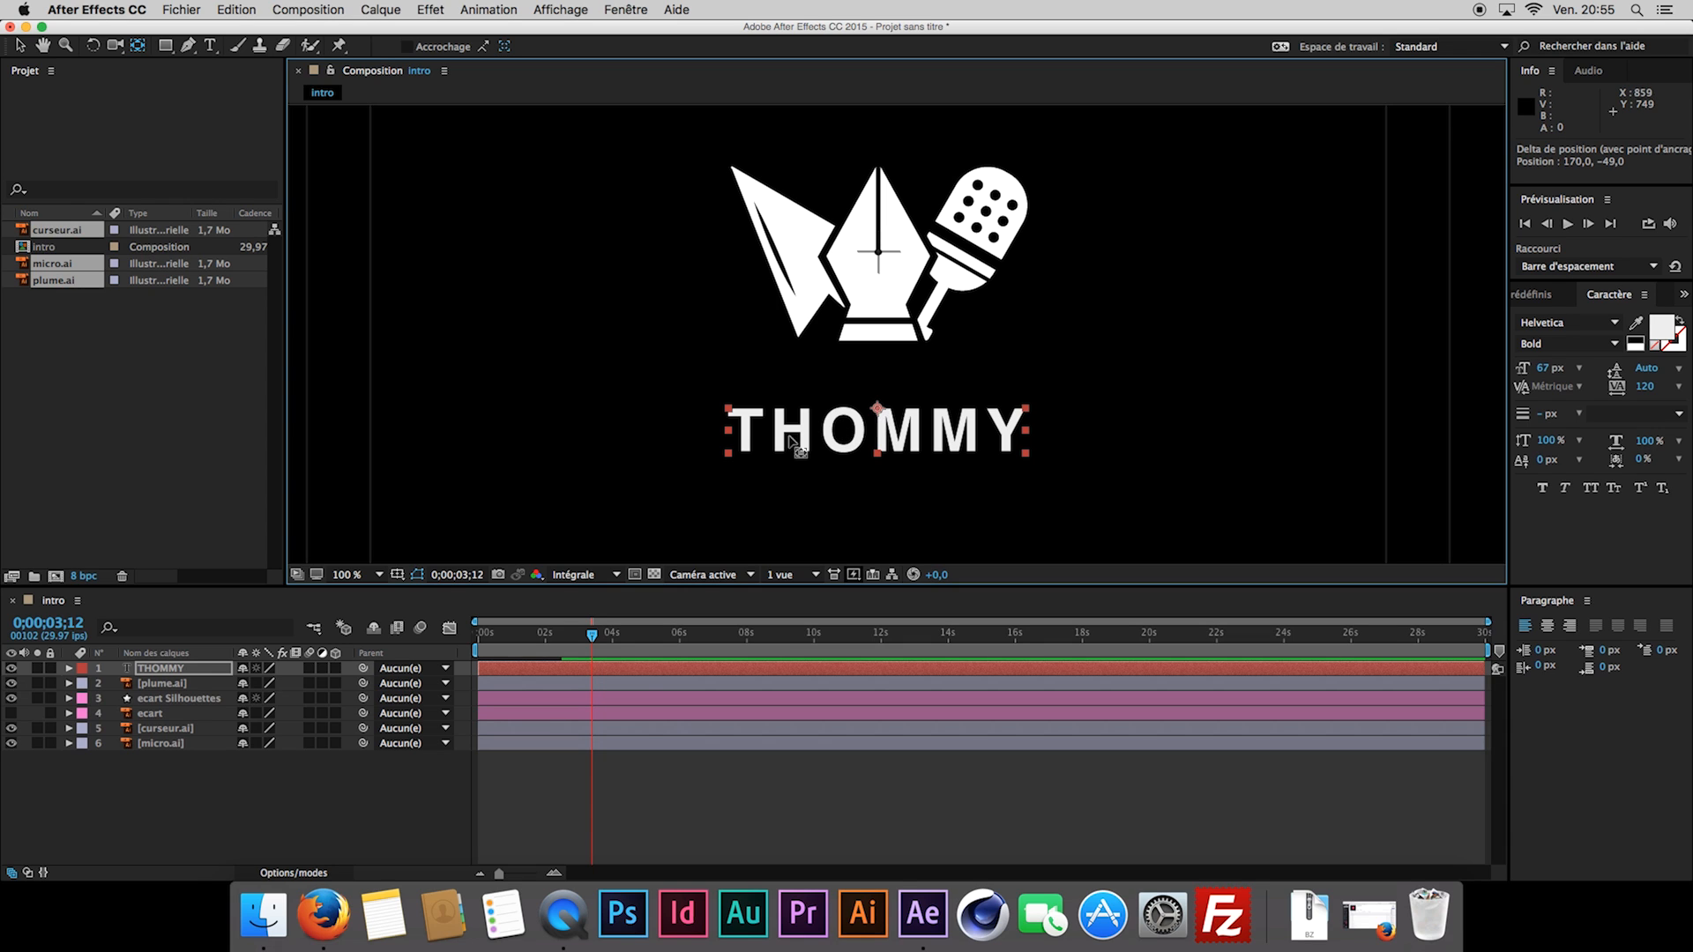
{"action": "left_click", "coordinate": [298, 784]}
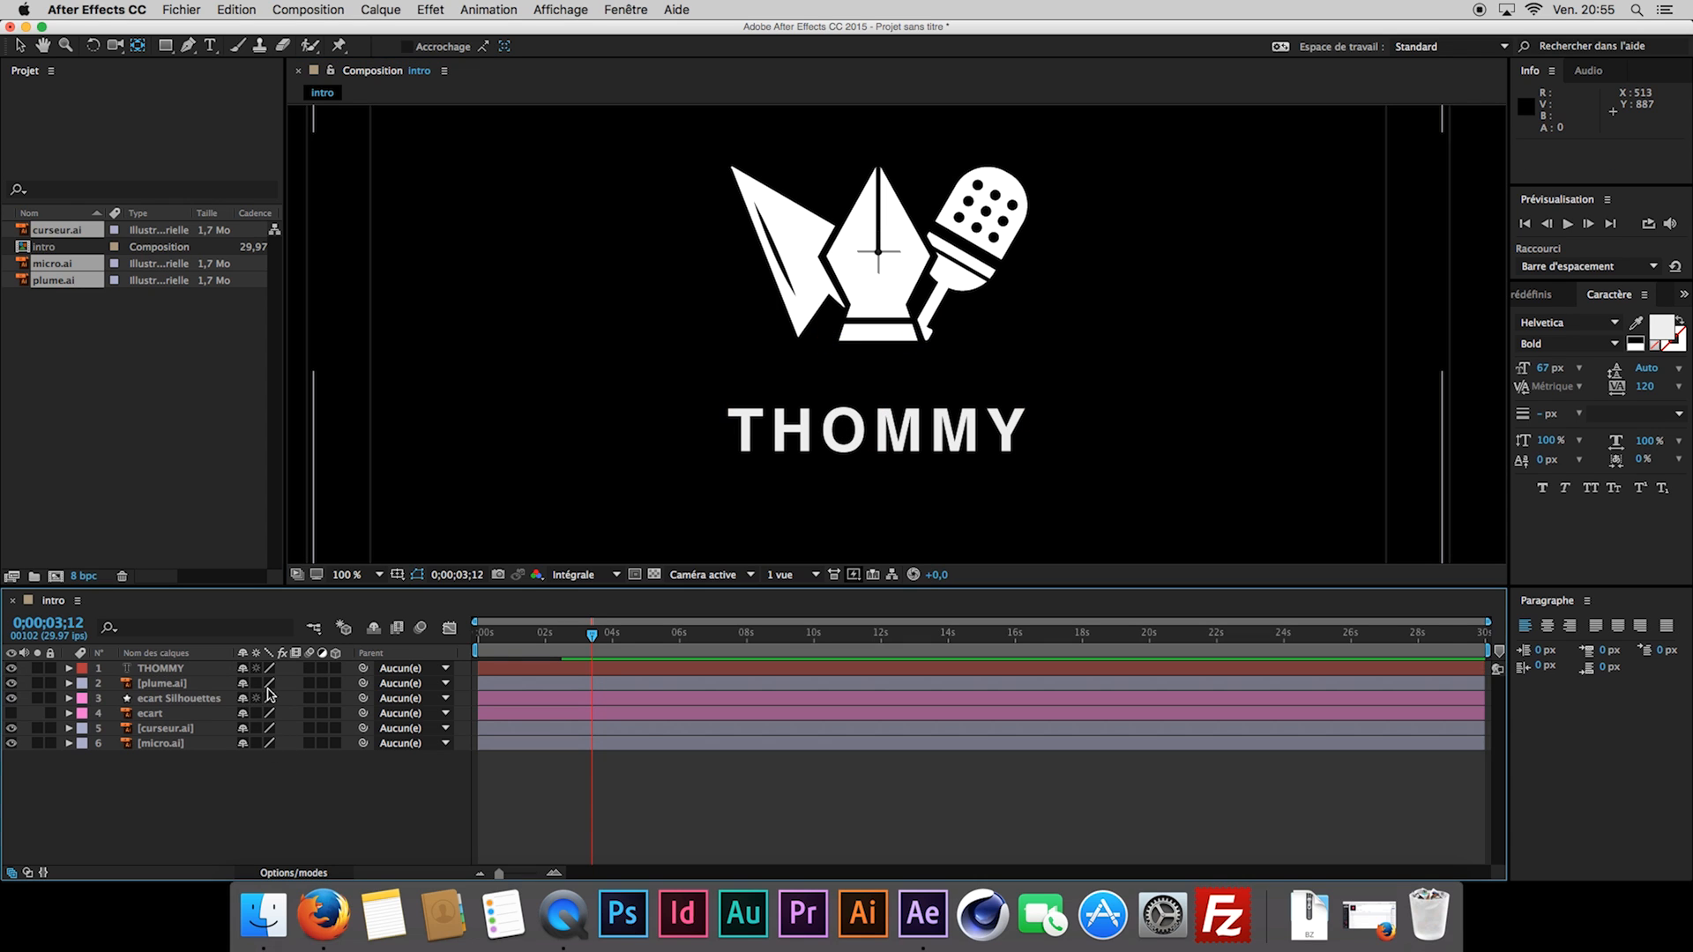
Try scaling and rotating the name text around its anchor point, undoing each change.
{"action": "left_click", "coordinate": [208, 670]}
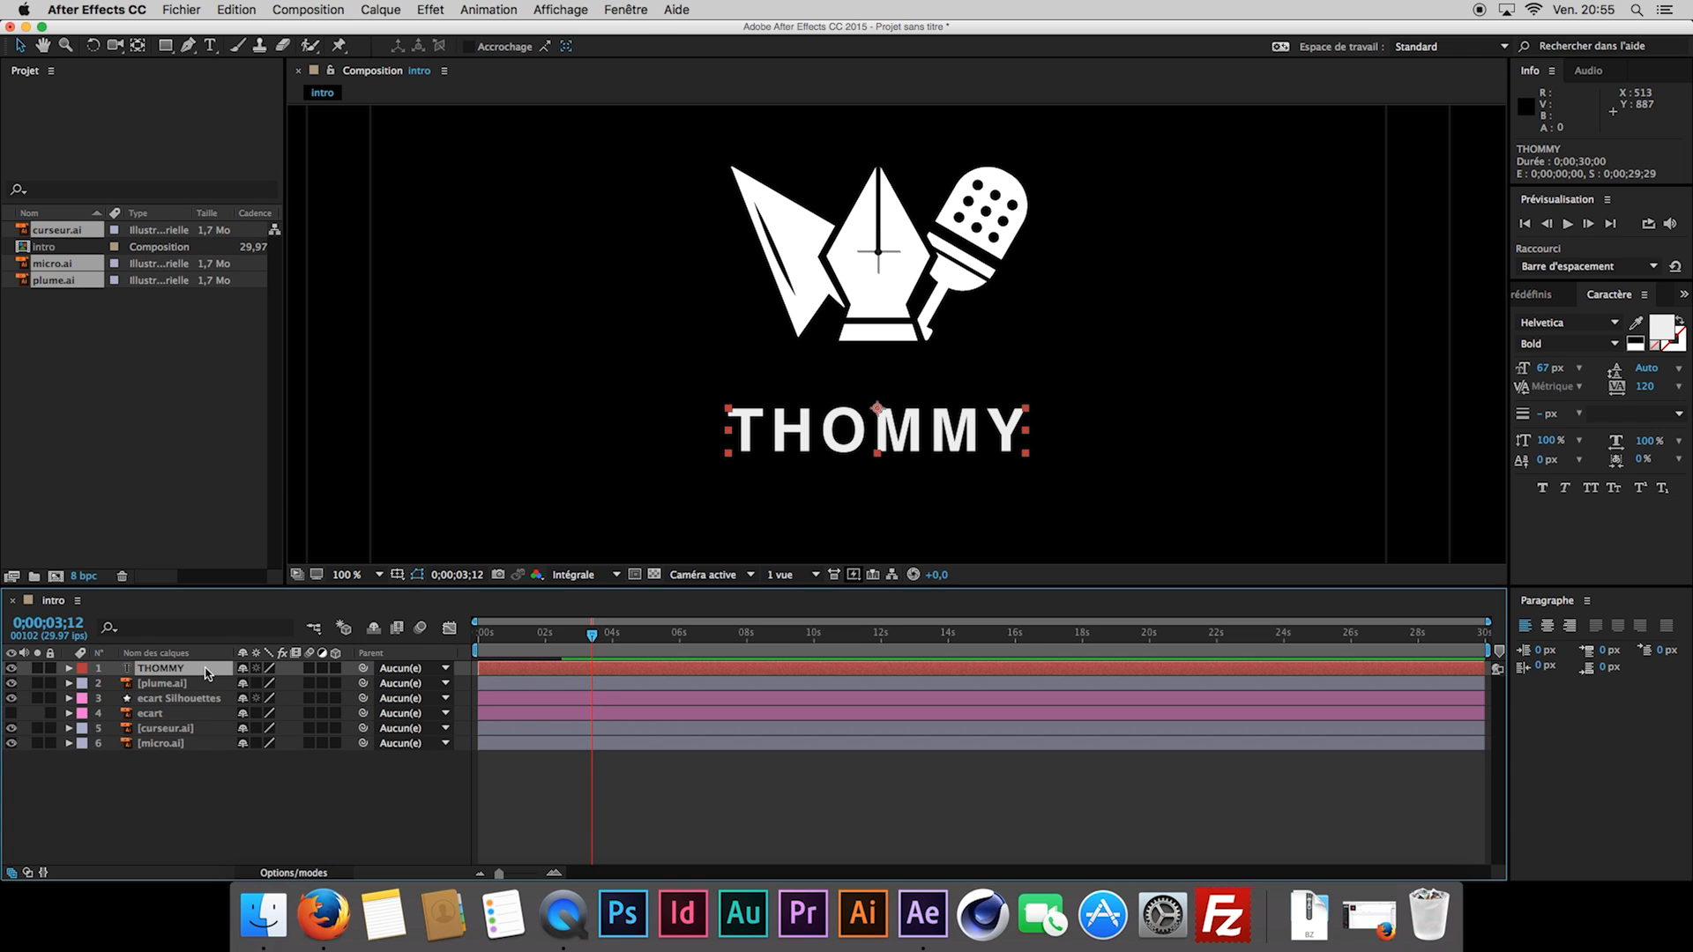
{"action": "key", "text": "s"}
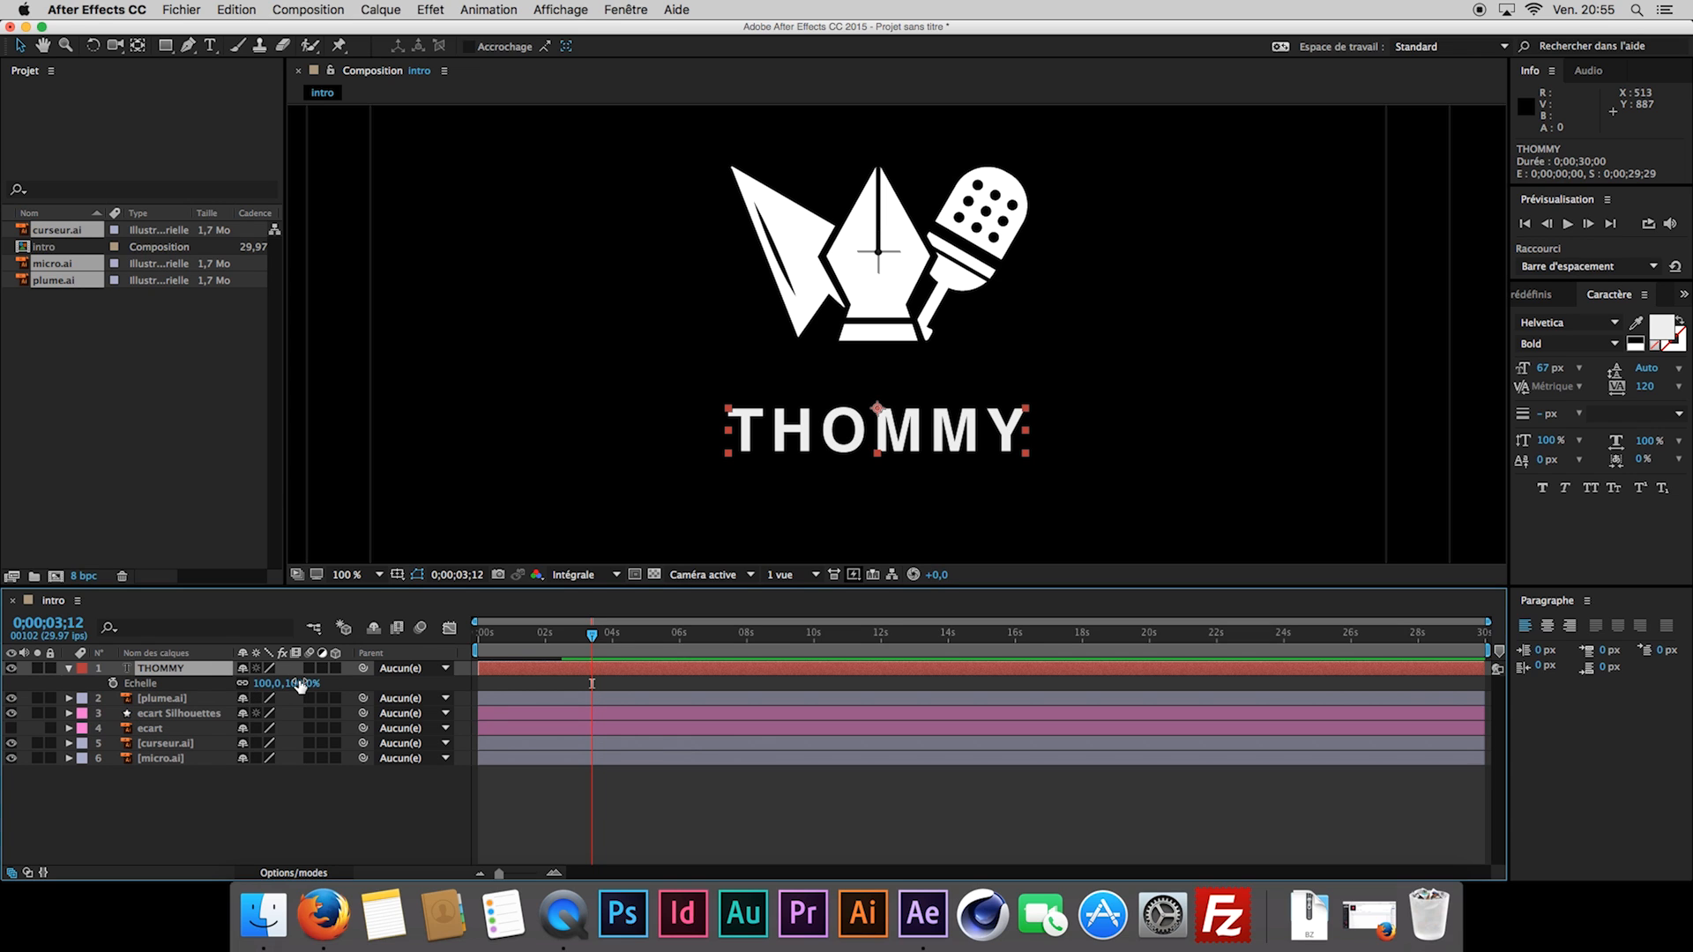
{"action": "left_click_drag", "start_coordinate": [300, 682], "coordinate": [477, 696]}
{"action": "key", "text": "super+z"}
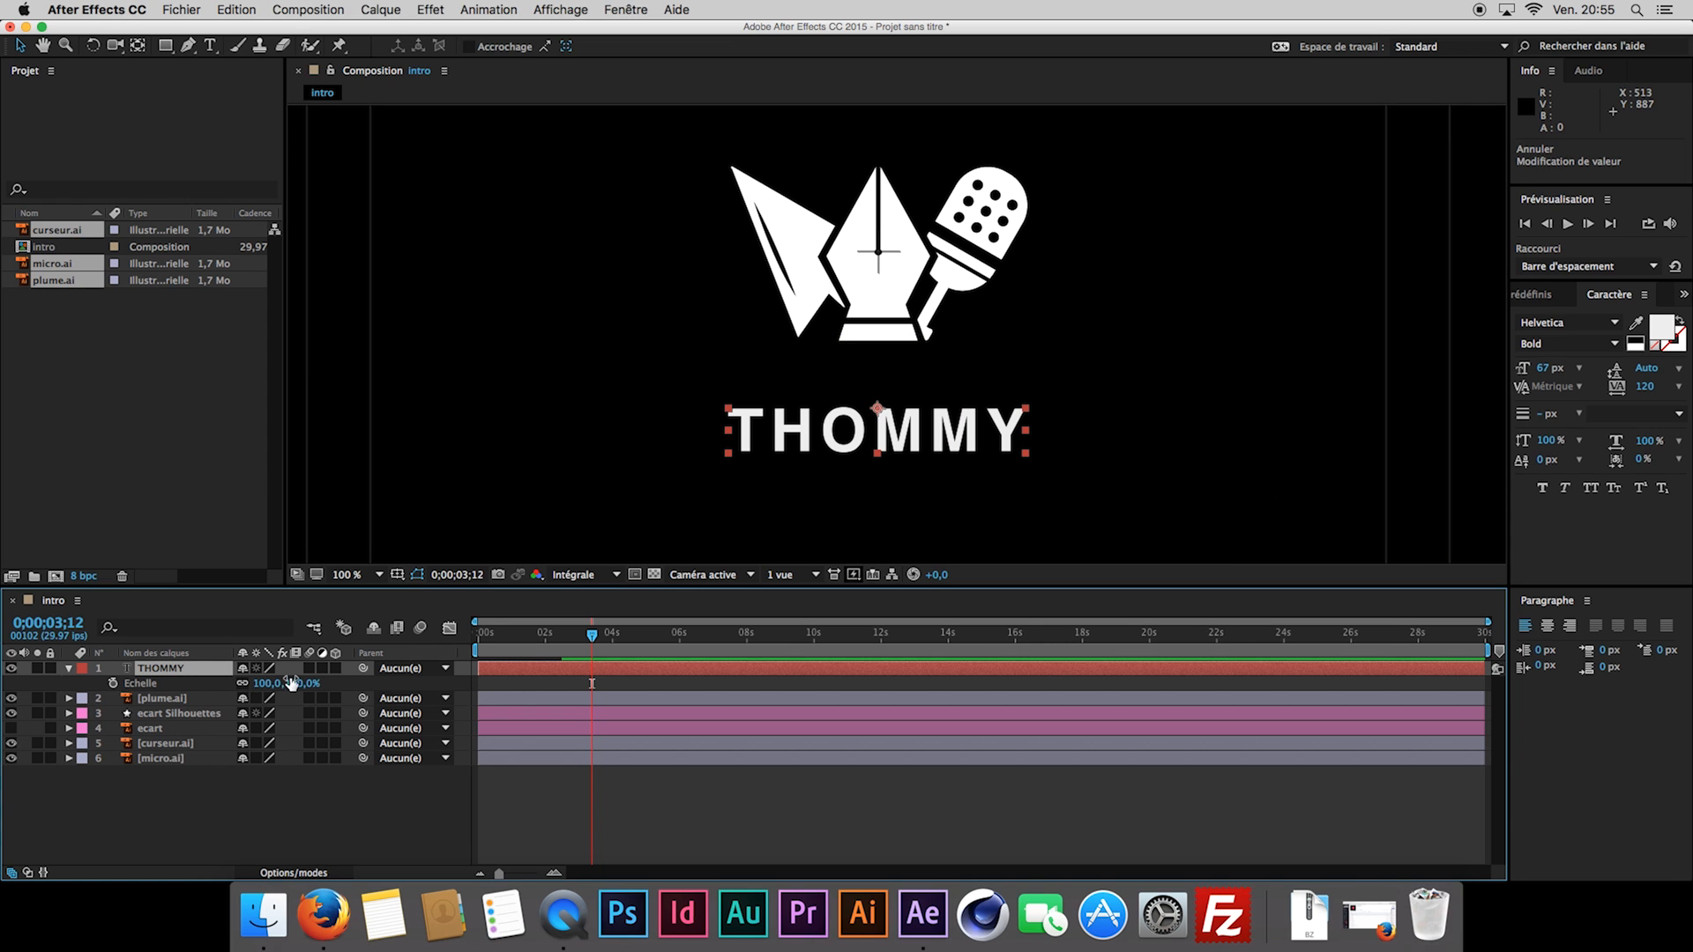
{"action": "key", "text": "r"}
{"action": "left_click_drag", "start_coordinate": [264, 685], "coordinate": [293, 685]}
{"action": "key", "text": "super+z"}
Make the name layer 3D and set Rotation X keyframes at 0;00;02;08 and 0;00;03;08.
{"action": "left_click", "coordinate": [336, 670]}
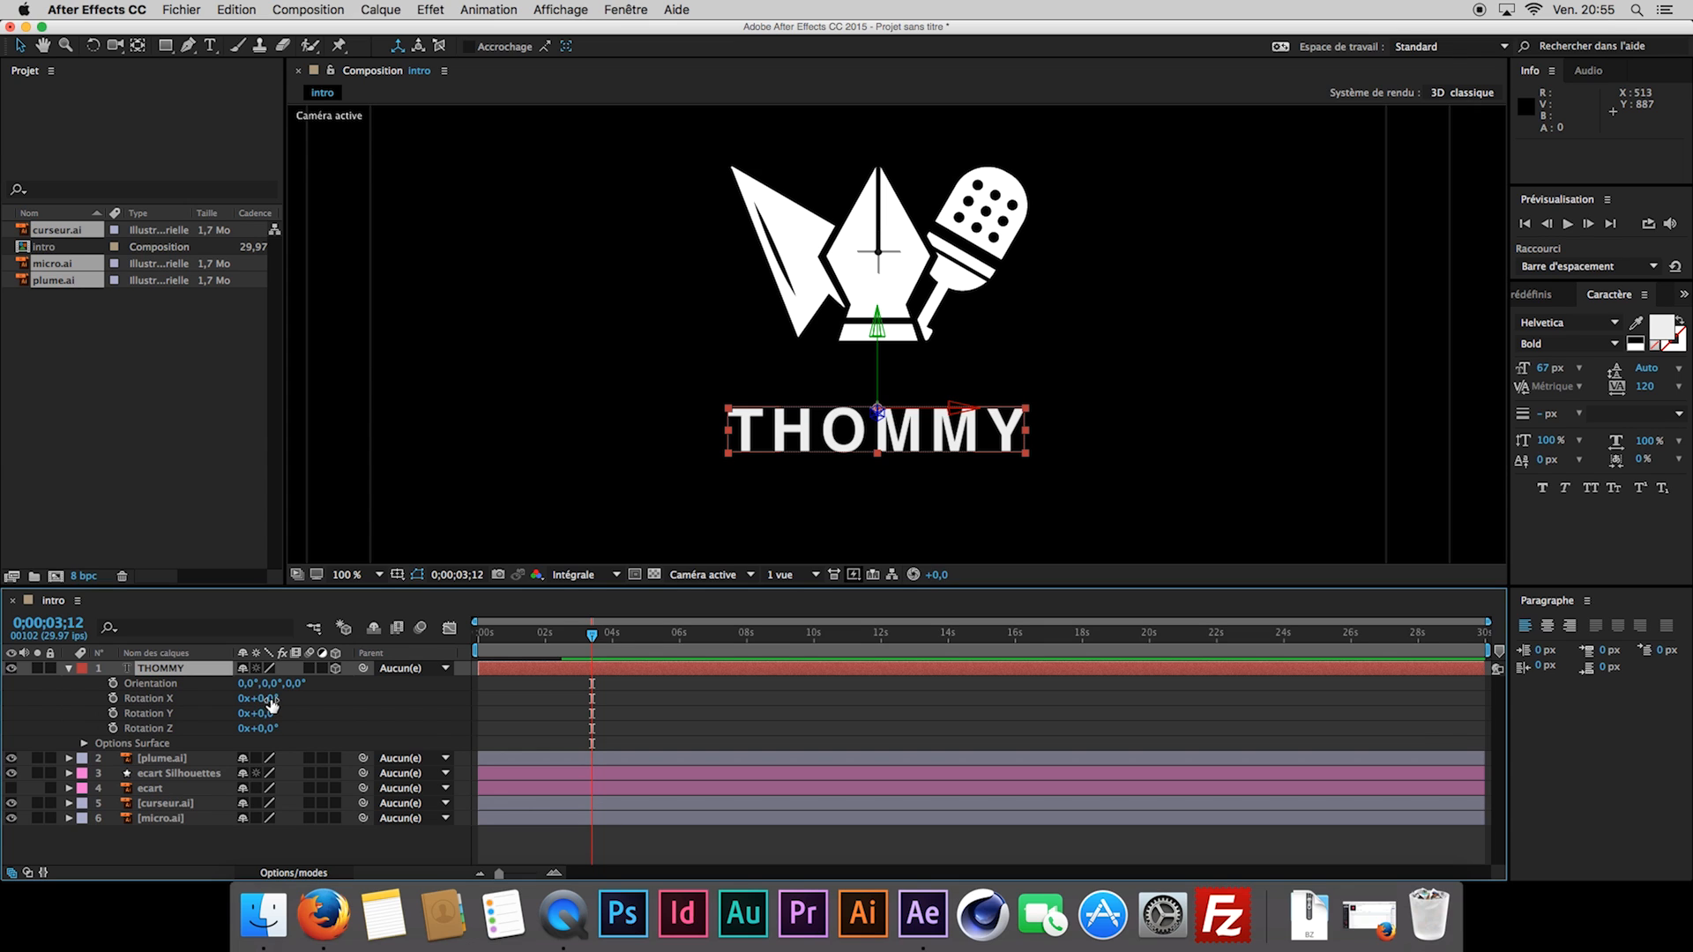
{"action": "left_click", "coordinate": [113, 699]}
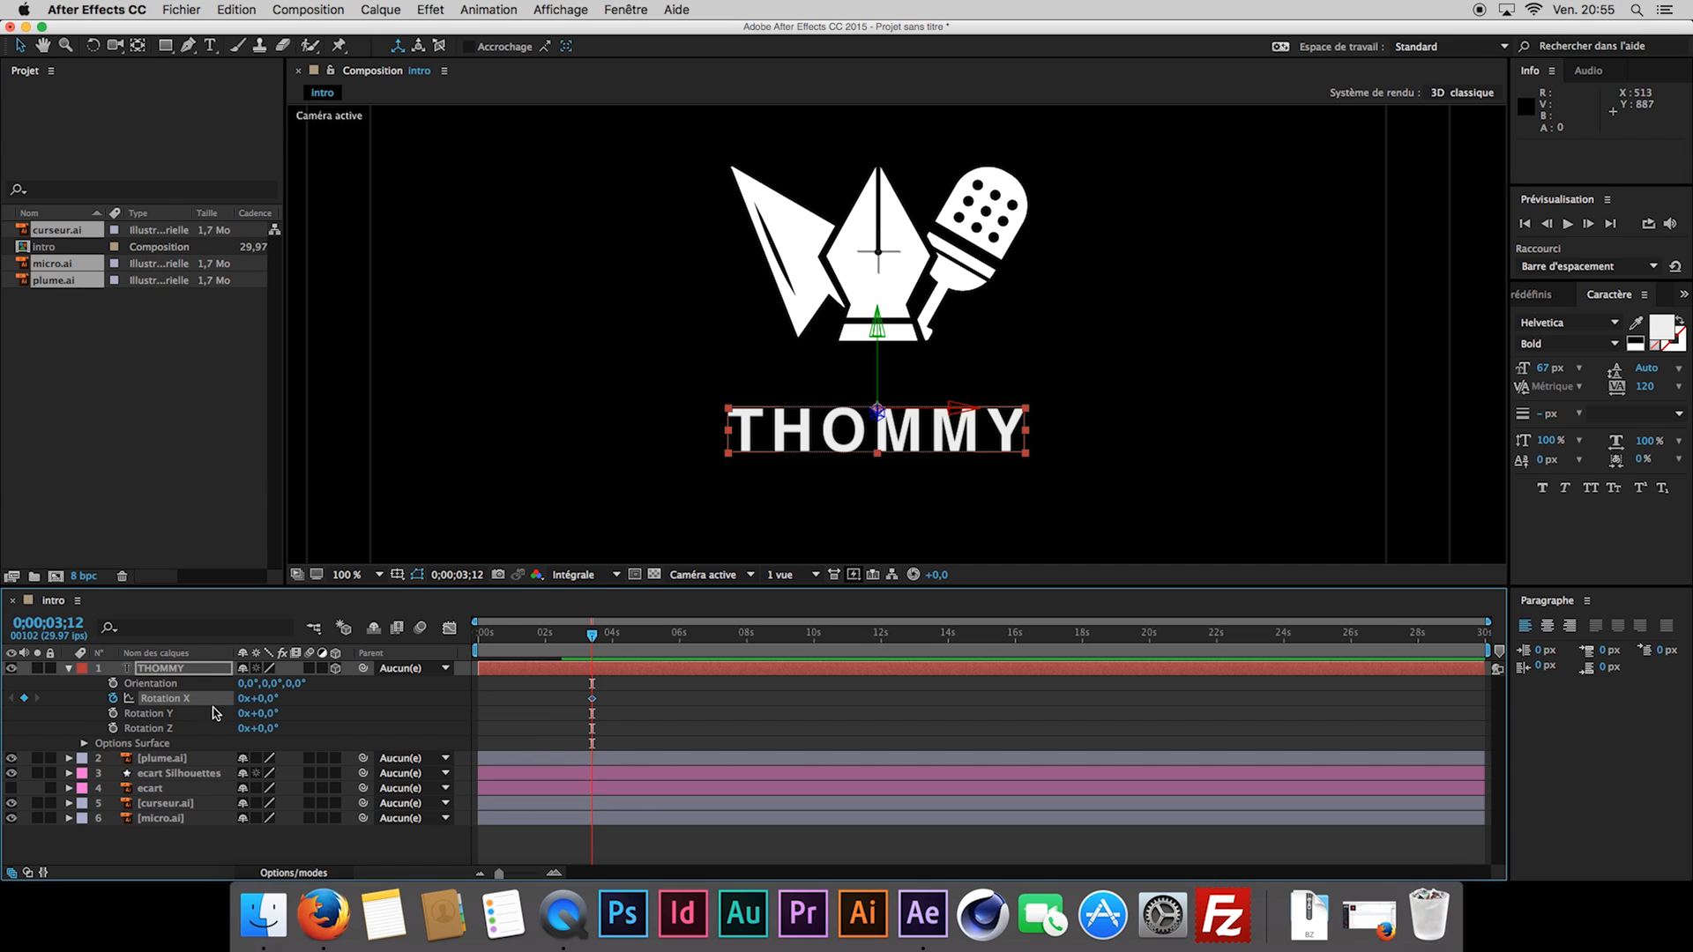
{"action": "left_click_drag", "start_coordinate": [593, 636], "coordinate": [554, 644]}
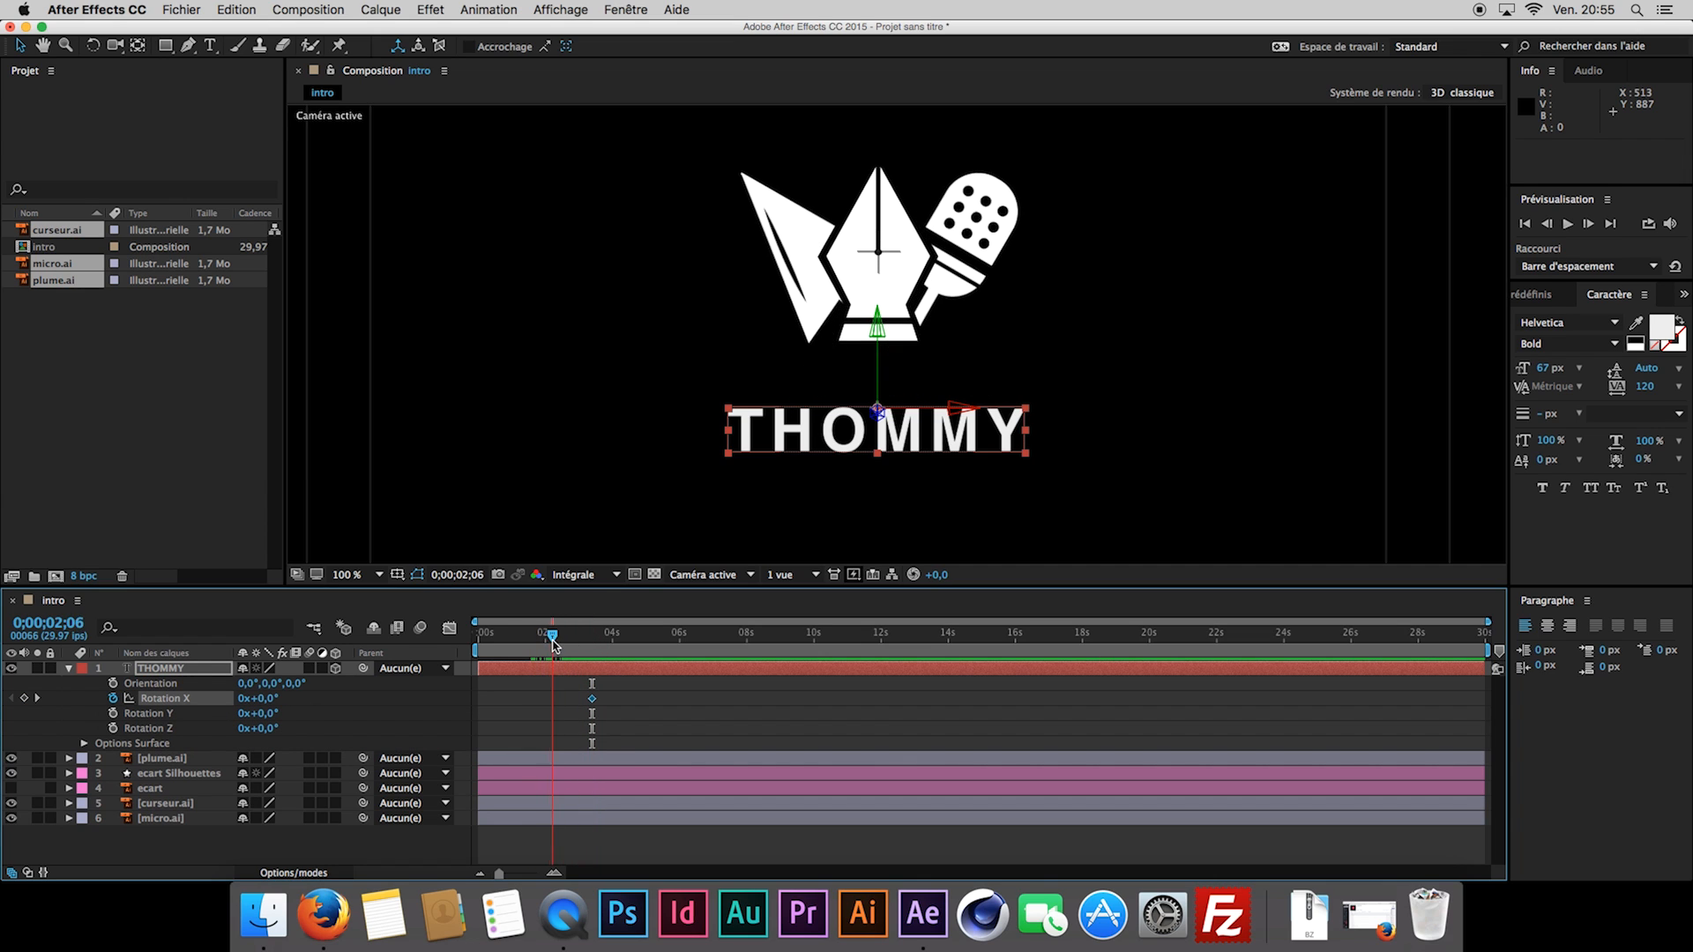
{"action": "left_click_drag", "start_coordinate": [593, 700], "coordinate": [554, 699]}
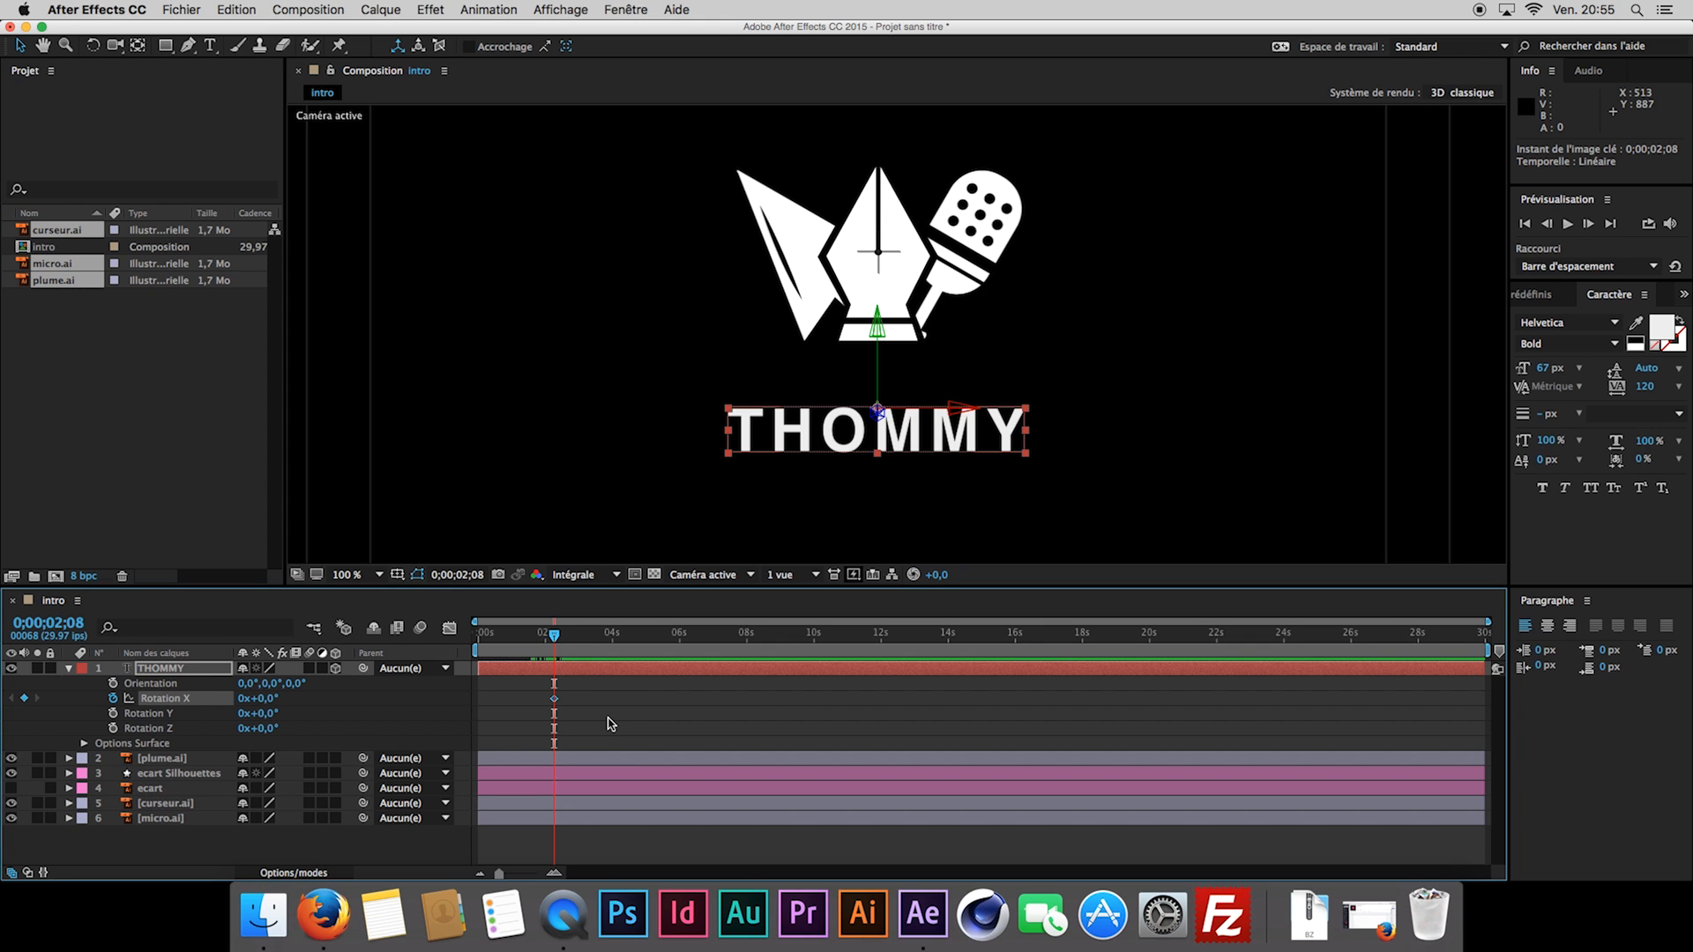
{"action": "key", "text": "space"}
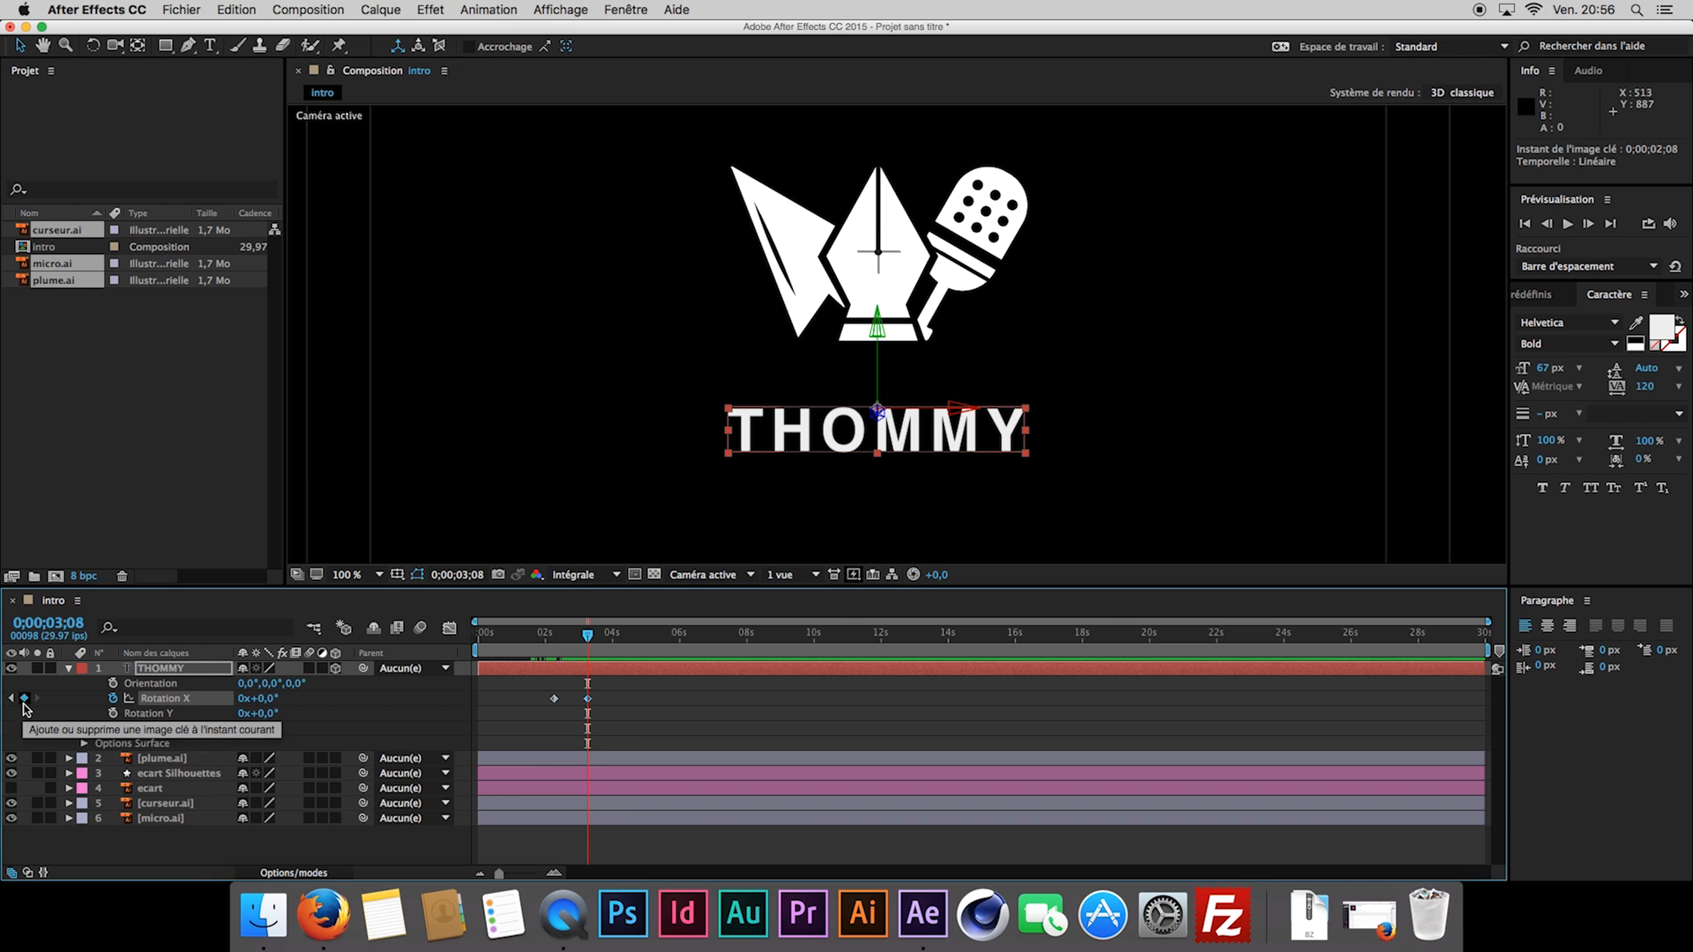
Set the name layer's Rotation X to -94° at the 0;00;02;08 keyframe.
{"action": "left_click", "coordinate": [555, 633]}
{"action": "left_click", "coordinate": [571, 696]}
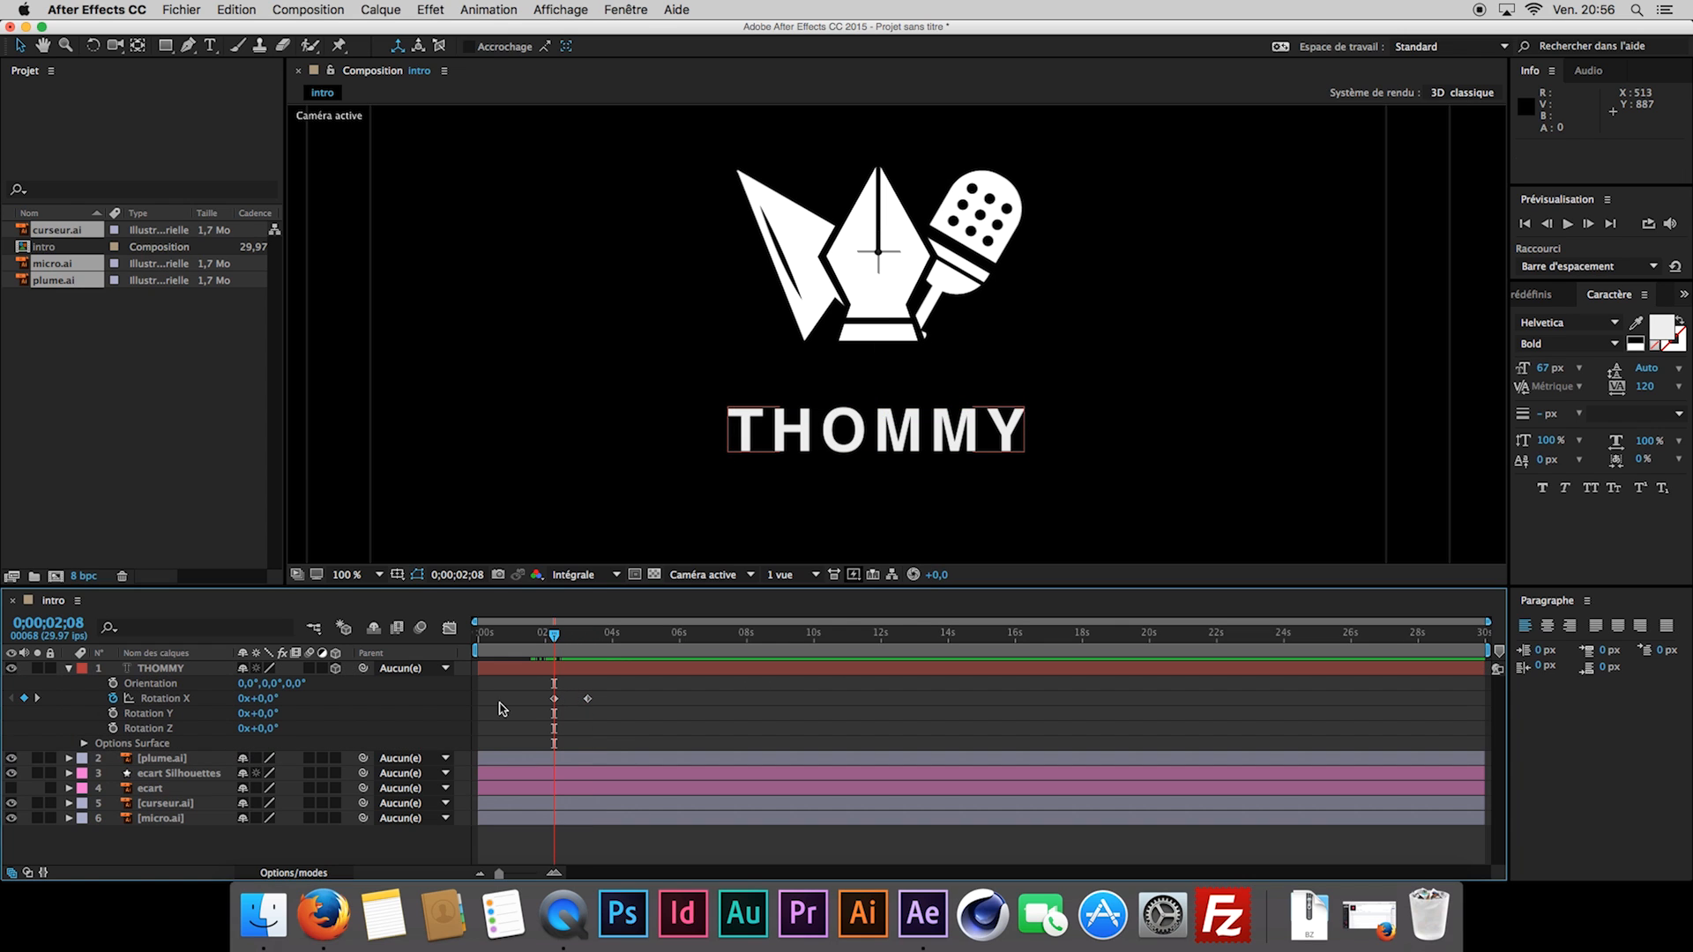
{"action": "left_click", "coordinate": [269, 699]}
{"action": "type", "text": "-94"}
{"action": "key", "text": "Return"}
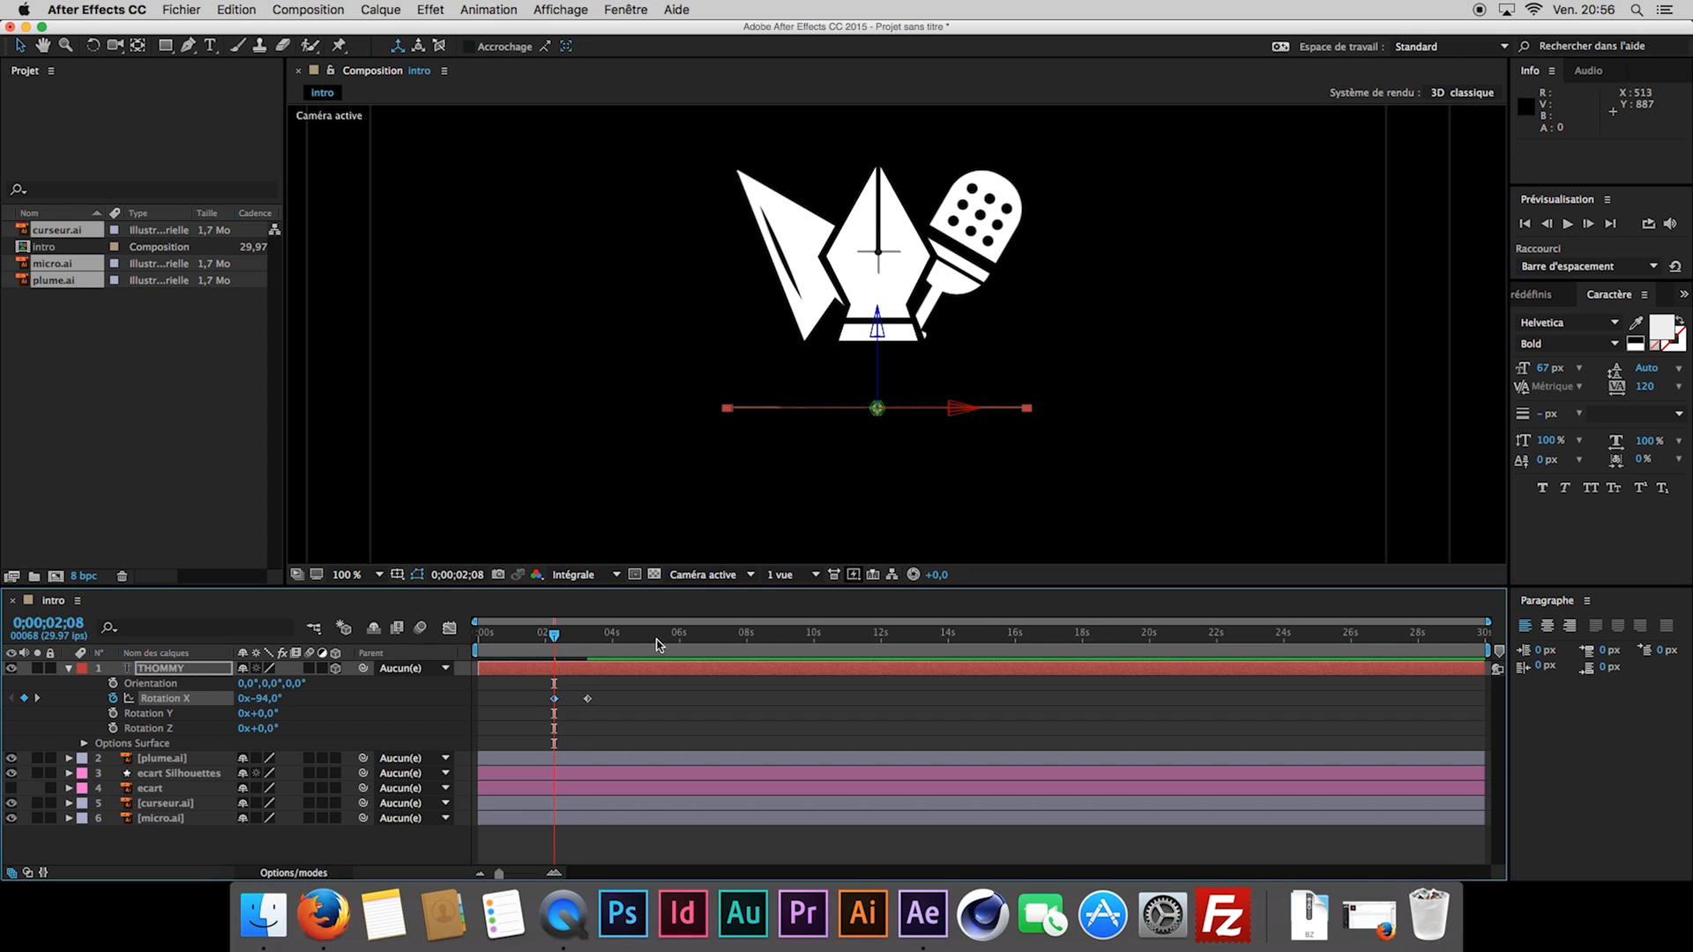
Fit the composition in the view, trim the name layer's start to 0;00;02;08 and collapse the layer.
{"action": "left_click", "coordinate": [379, 574]}
{"action": "left_click", "coordinate": [388, 591]}
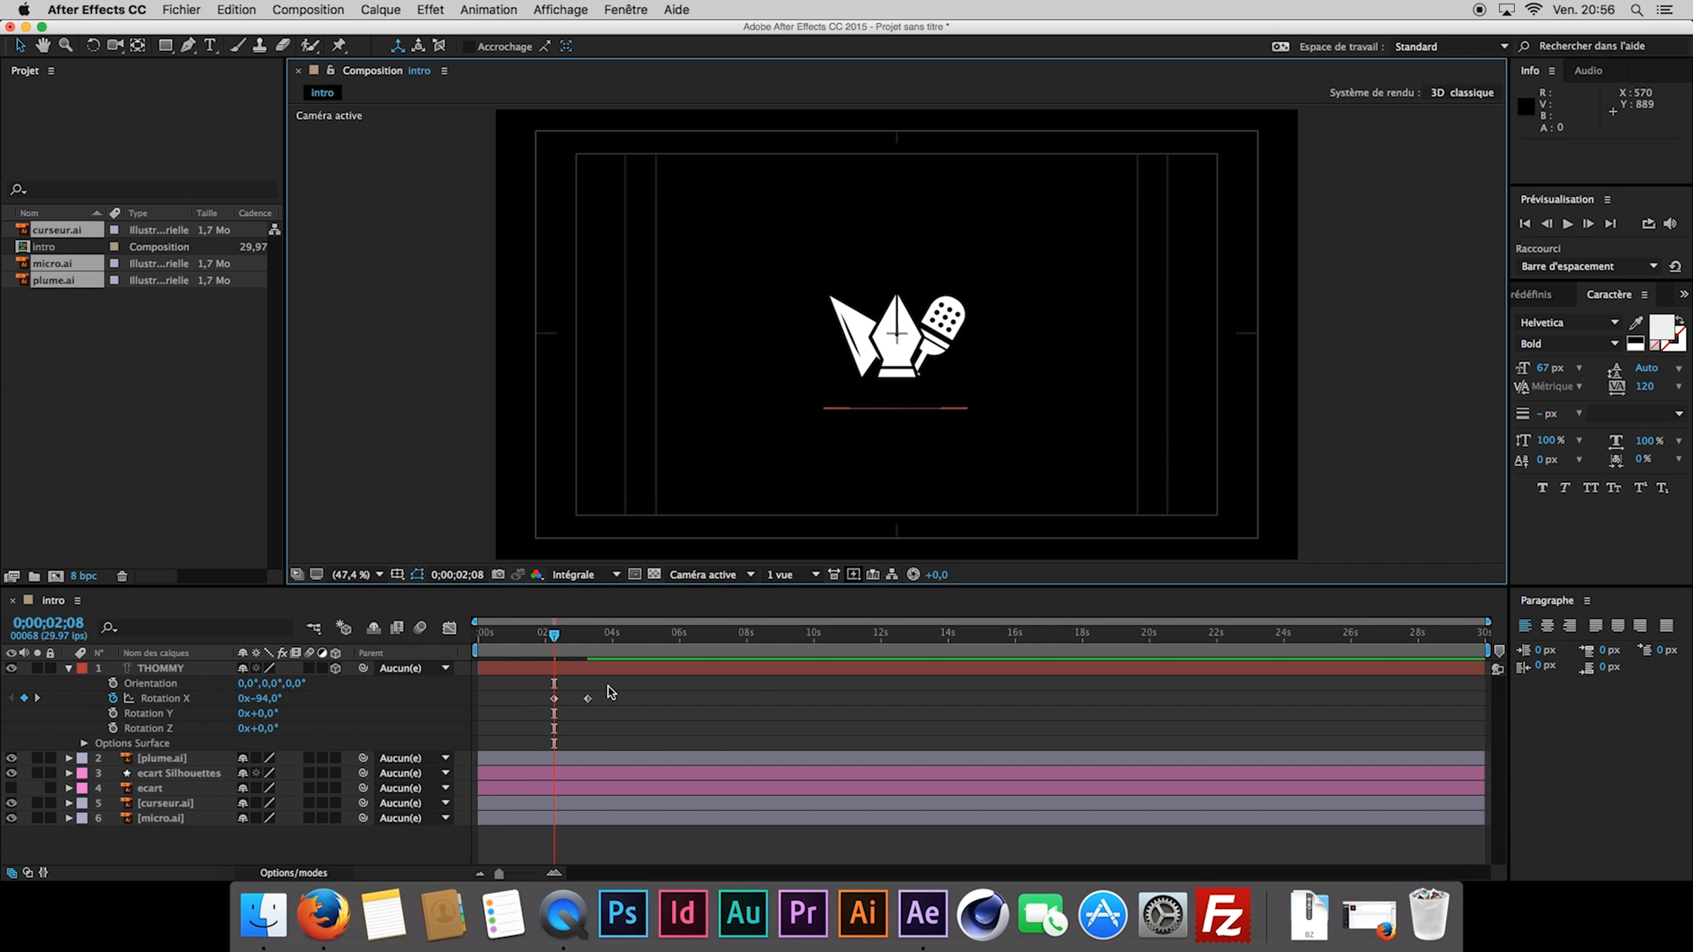
{"action": "left_click", "coordinate": [479, 670]}
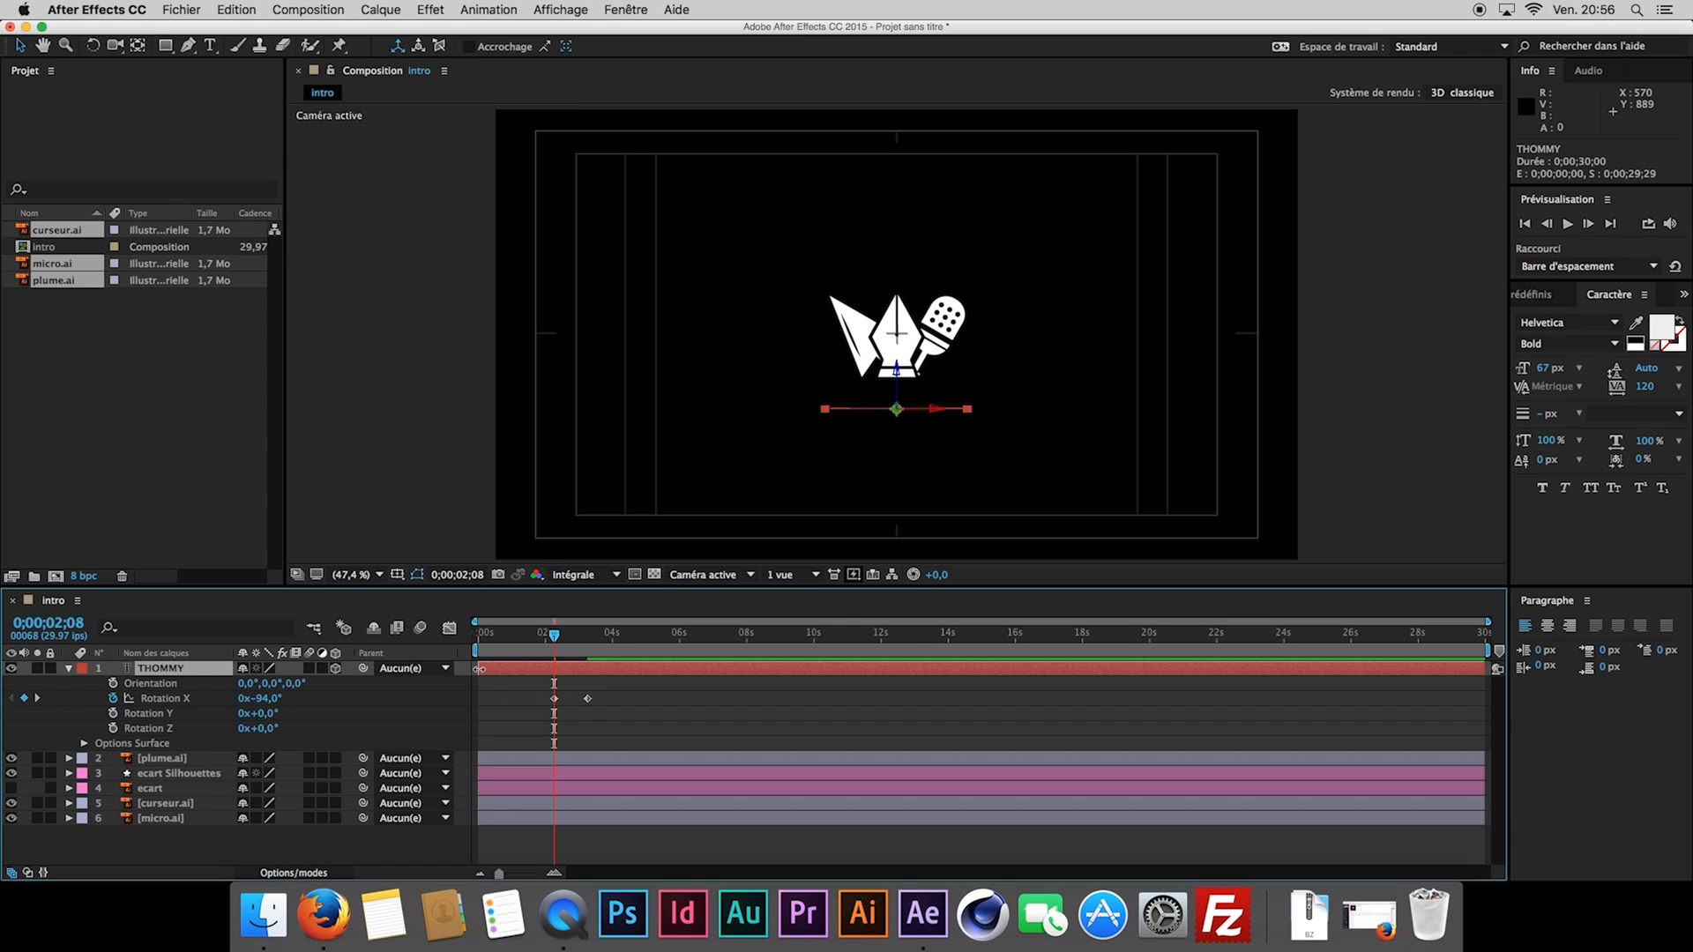
{"action": "left_click_drag", "start_coordinate": [479, 668], "coordinate": [553, 668]}
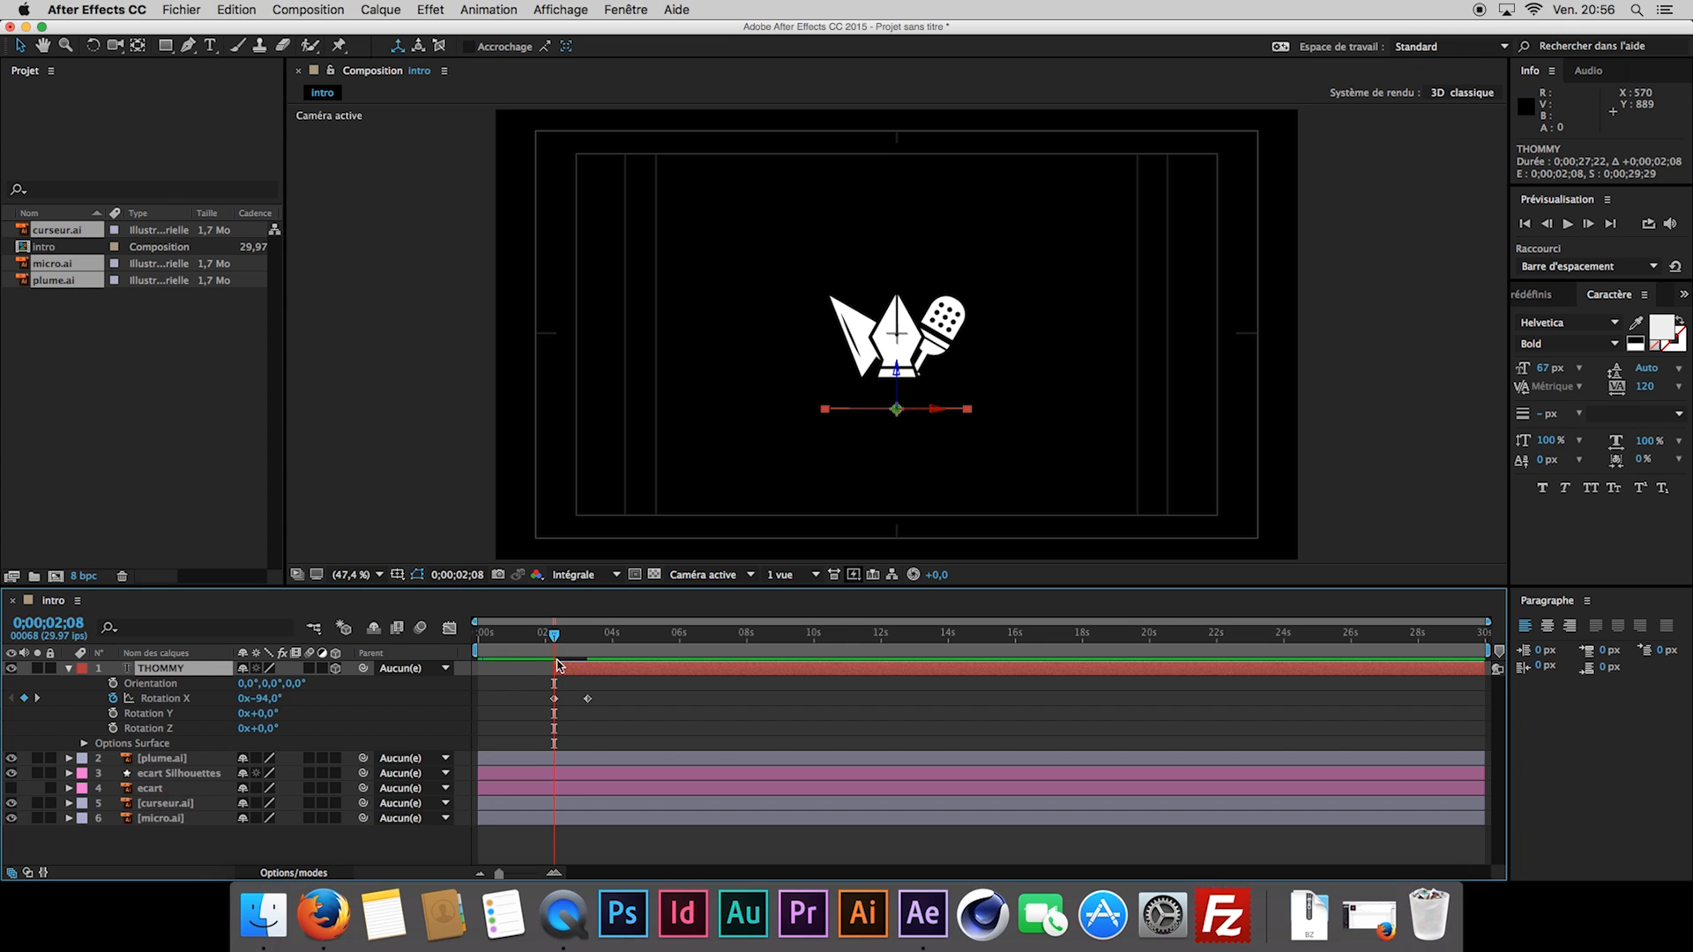
{"action": "left_click", "coordinate": [421, 844]}
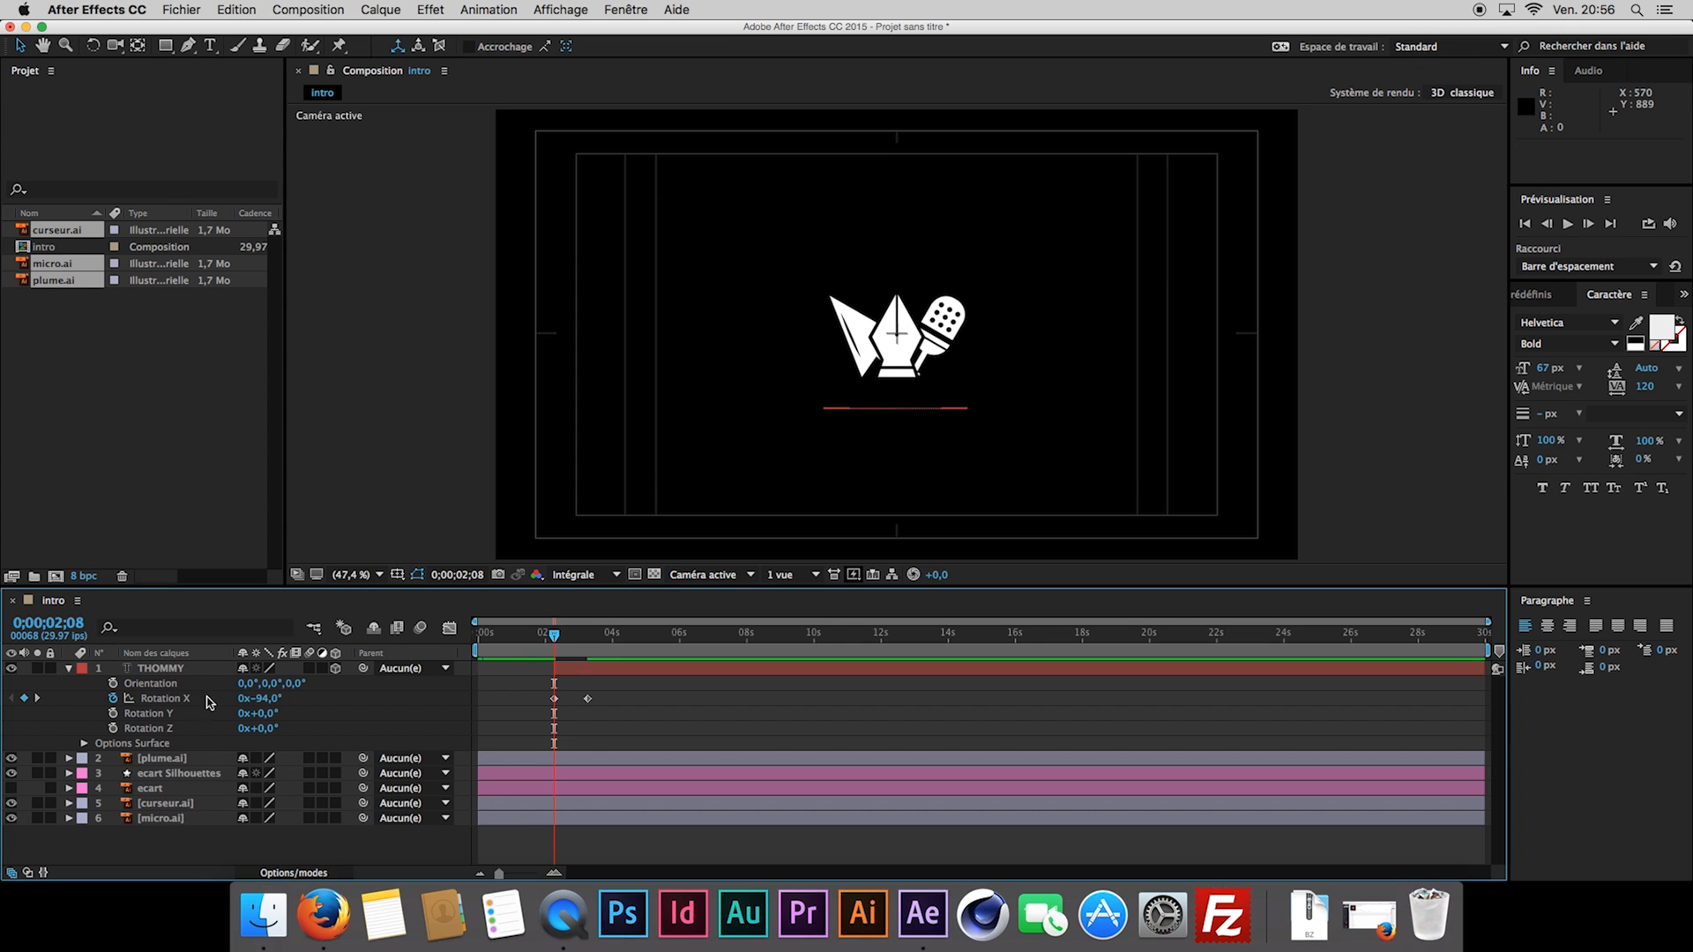
{"action": "left_click", "coordinate": [71, 669]}
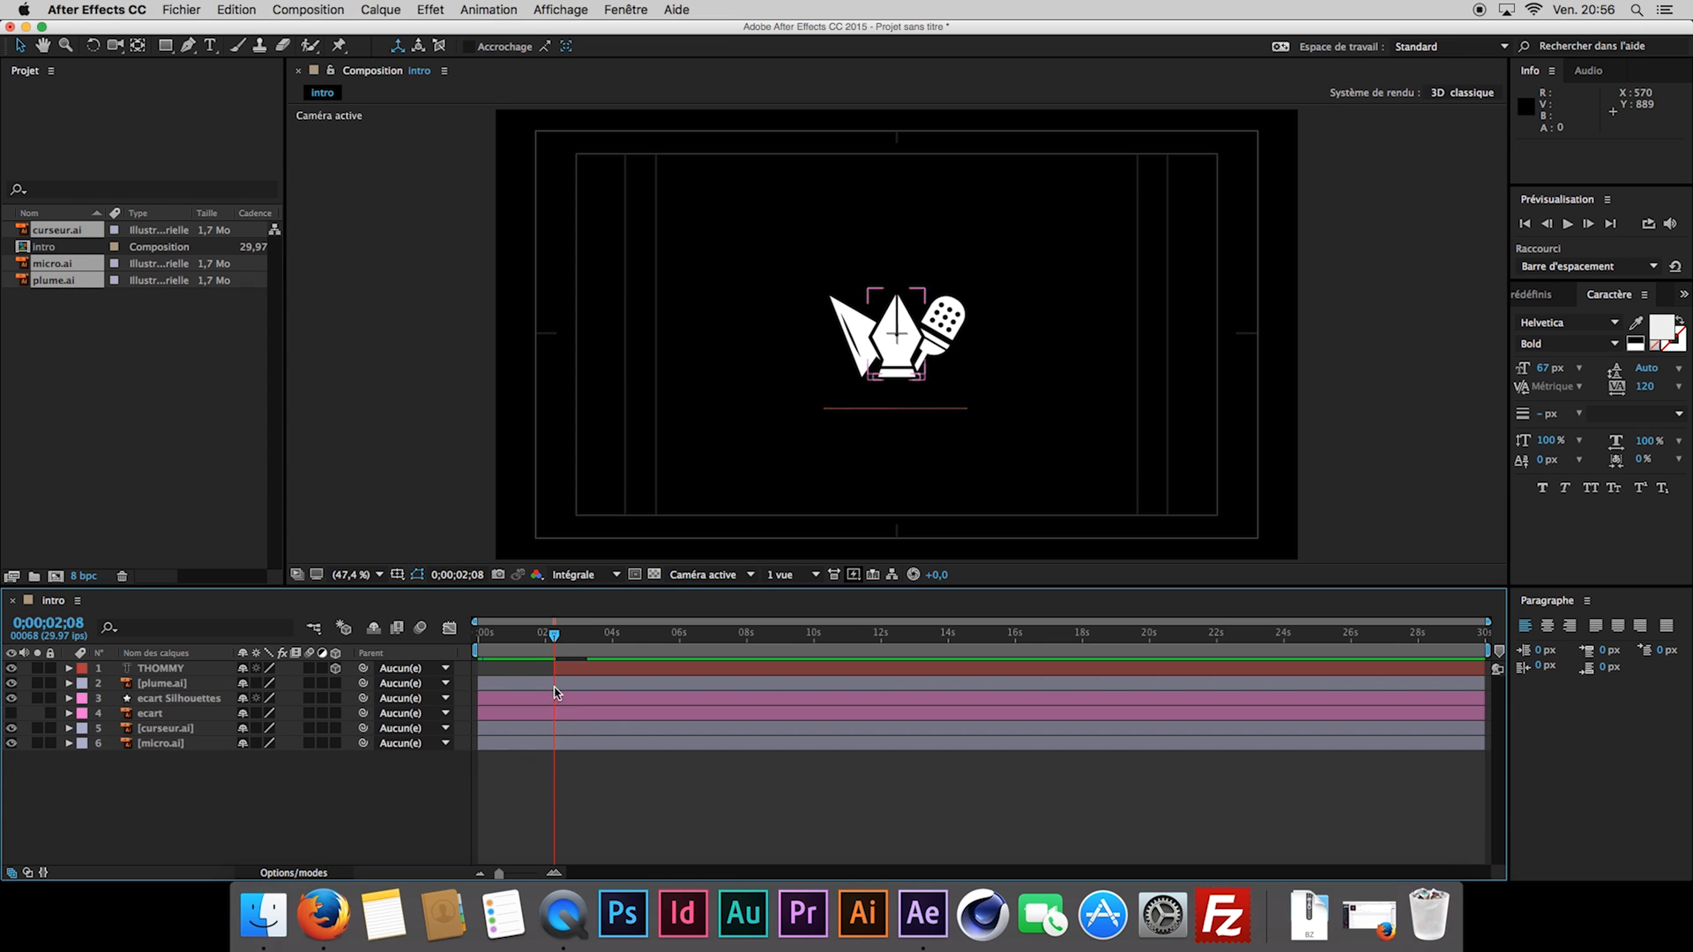
Preview the intro from 0;00;00;13 to check how the name flips into view.
{"action": "left_click", "coordinate": [582, 674]}
{"action": "left_click_drag", "start_coordinate": [539, 636], "coordinate": [492, 635]}
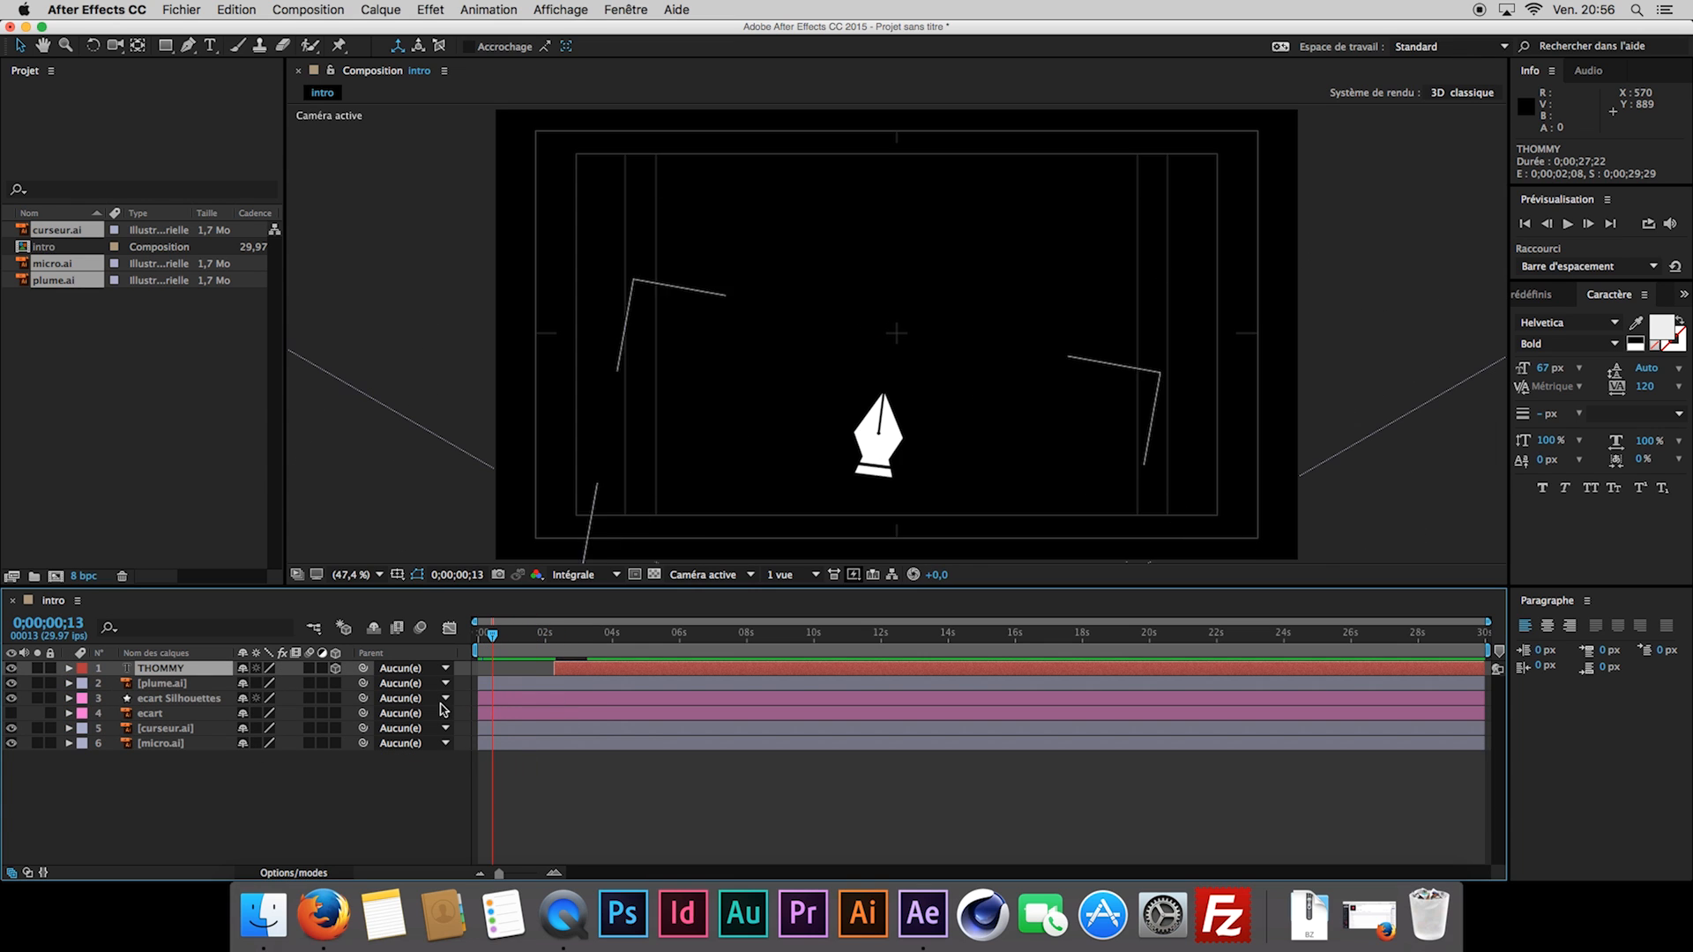
{"action": "left_click", "coordinate": [410, 818]}
{"action": "key", "text": "space"}
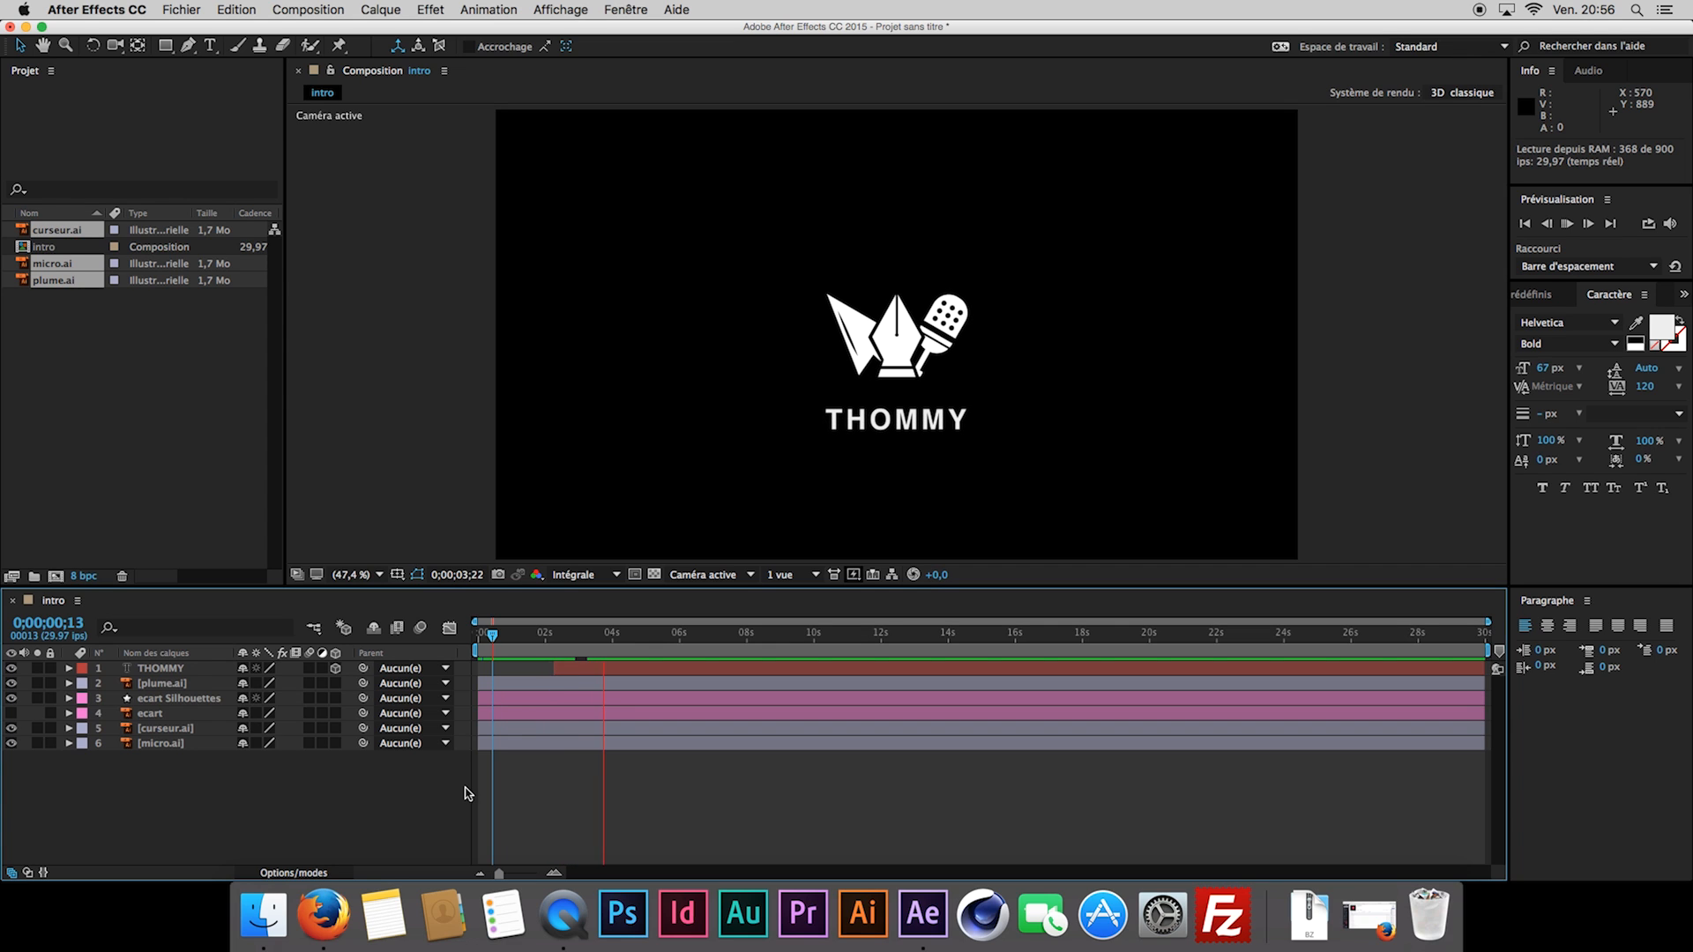
Reveal the name layer's keyframed properties and go to 0;00;03;08, with the timeline and the name enlarged.
{"action": "left_click", "coordinate": [555, 646]}
{"action": "left_click_drag", "start_coordinate": [556, 650], "coordinate": [550, 650]}
{"action": "left_click", "coordinate": [577, 673]}
{"action": "key", "text": "u"}
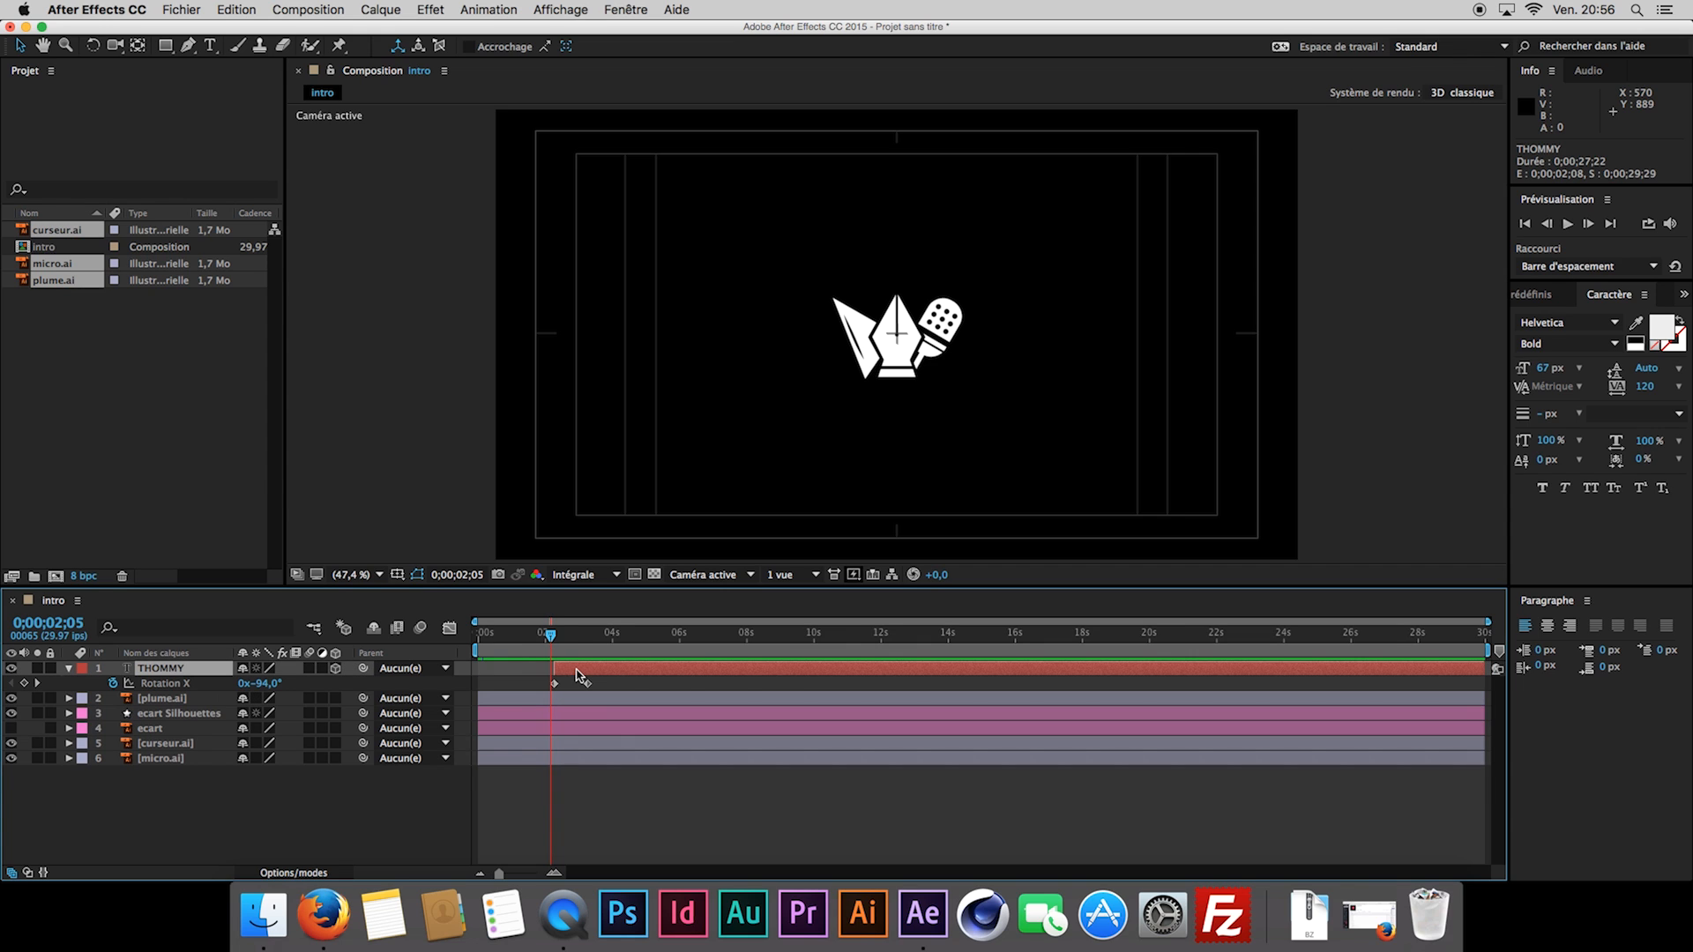
{"action": "left_click_drag", "start_coordinate": [563, 650], "coordinate": [589, 641]}
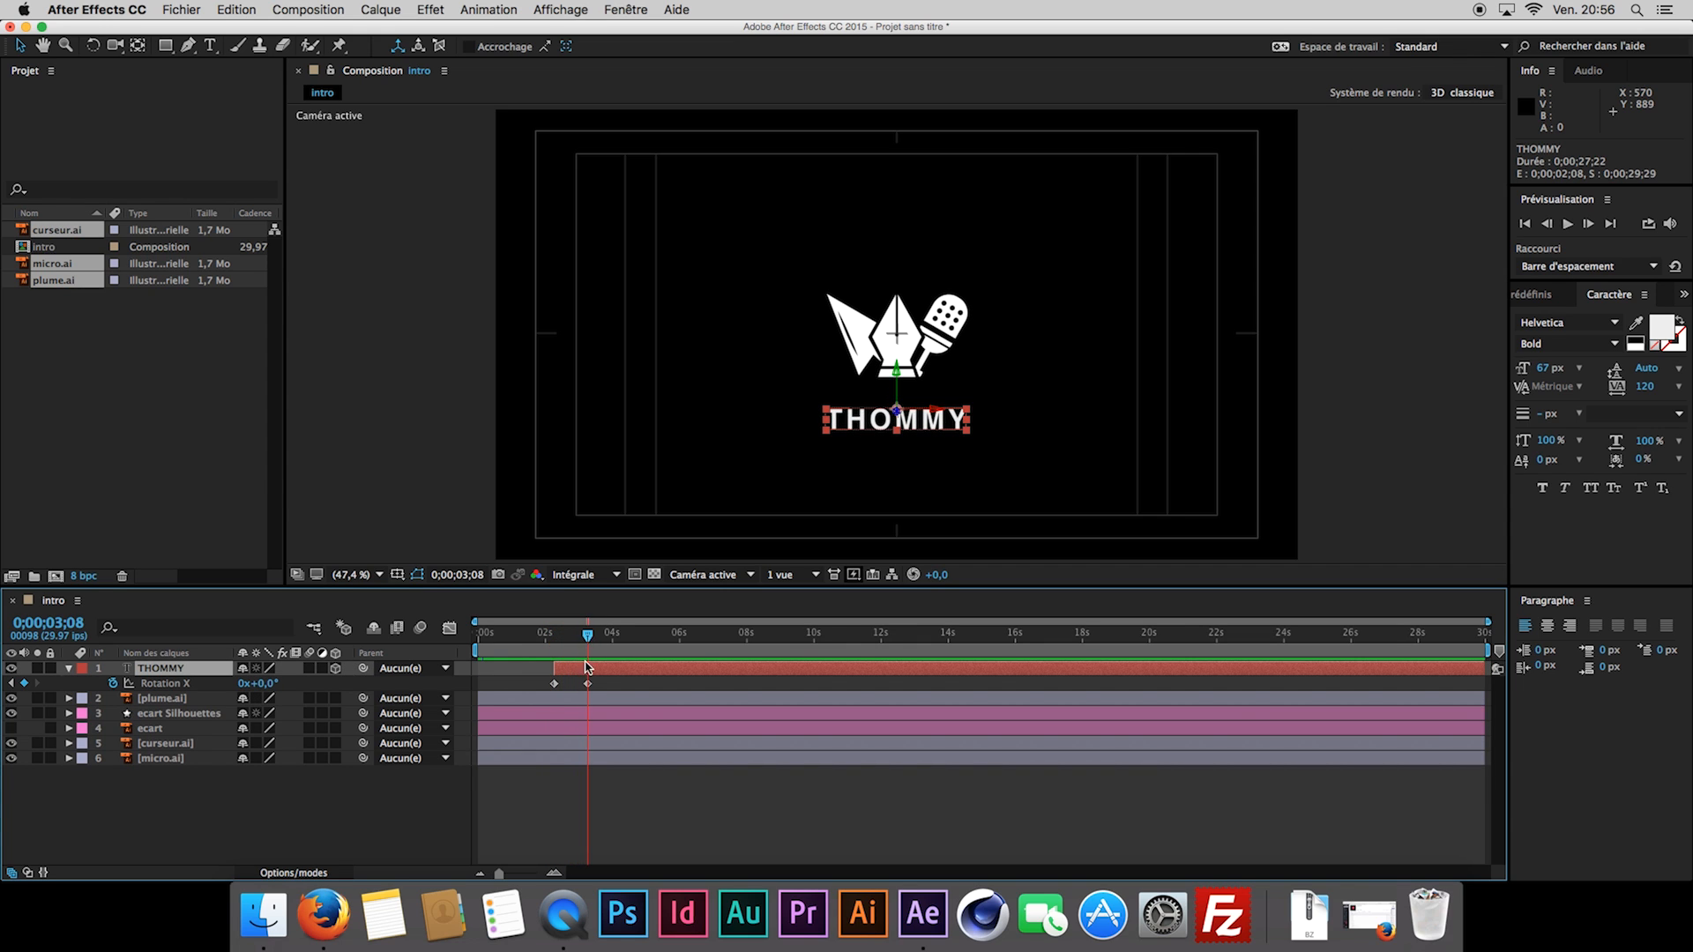
{"action": "left_click_drag", "start_coordinate": [499, 874], "coordinate": [530, 874]}
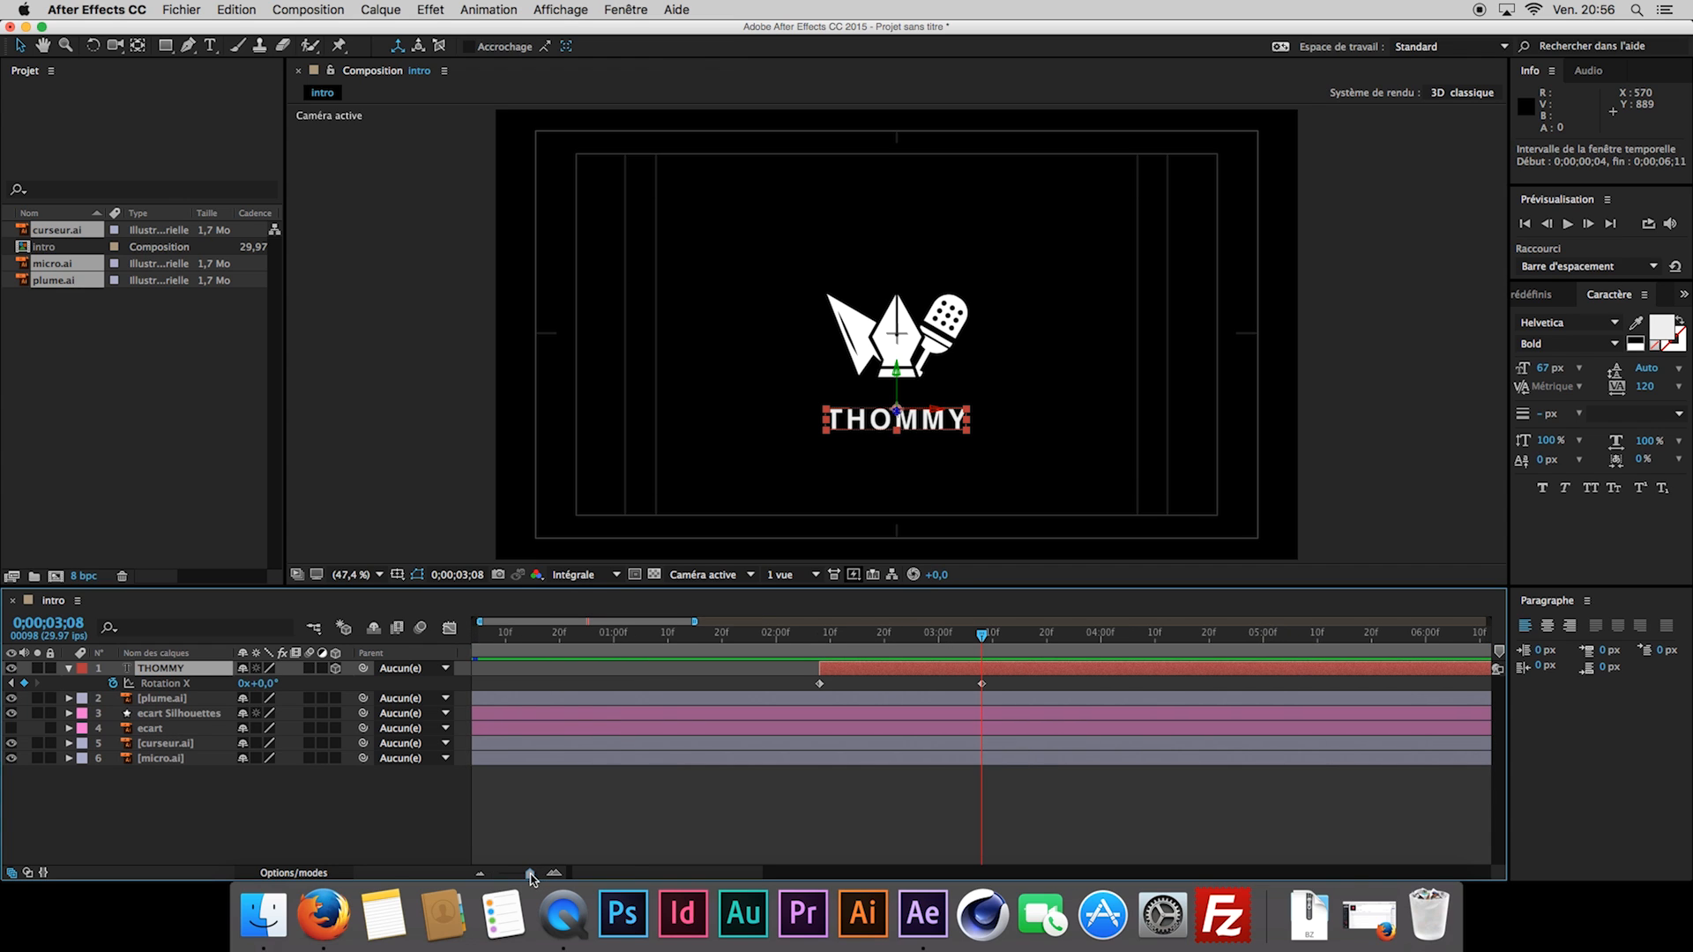
{"action": "key", "text": "shift+Page_Down"}
{"action": "key", "text": "shift+Page_Down"}
{"action": "left_click_drag", "start_coordinate": [1008, 633], "coordinate": [982, 633]}
{"action": "key", "text": "slash"}
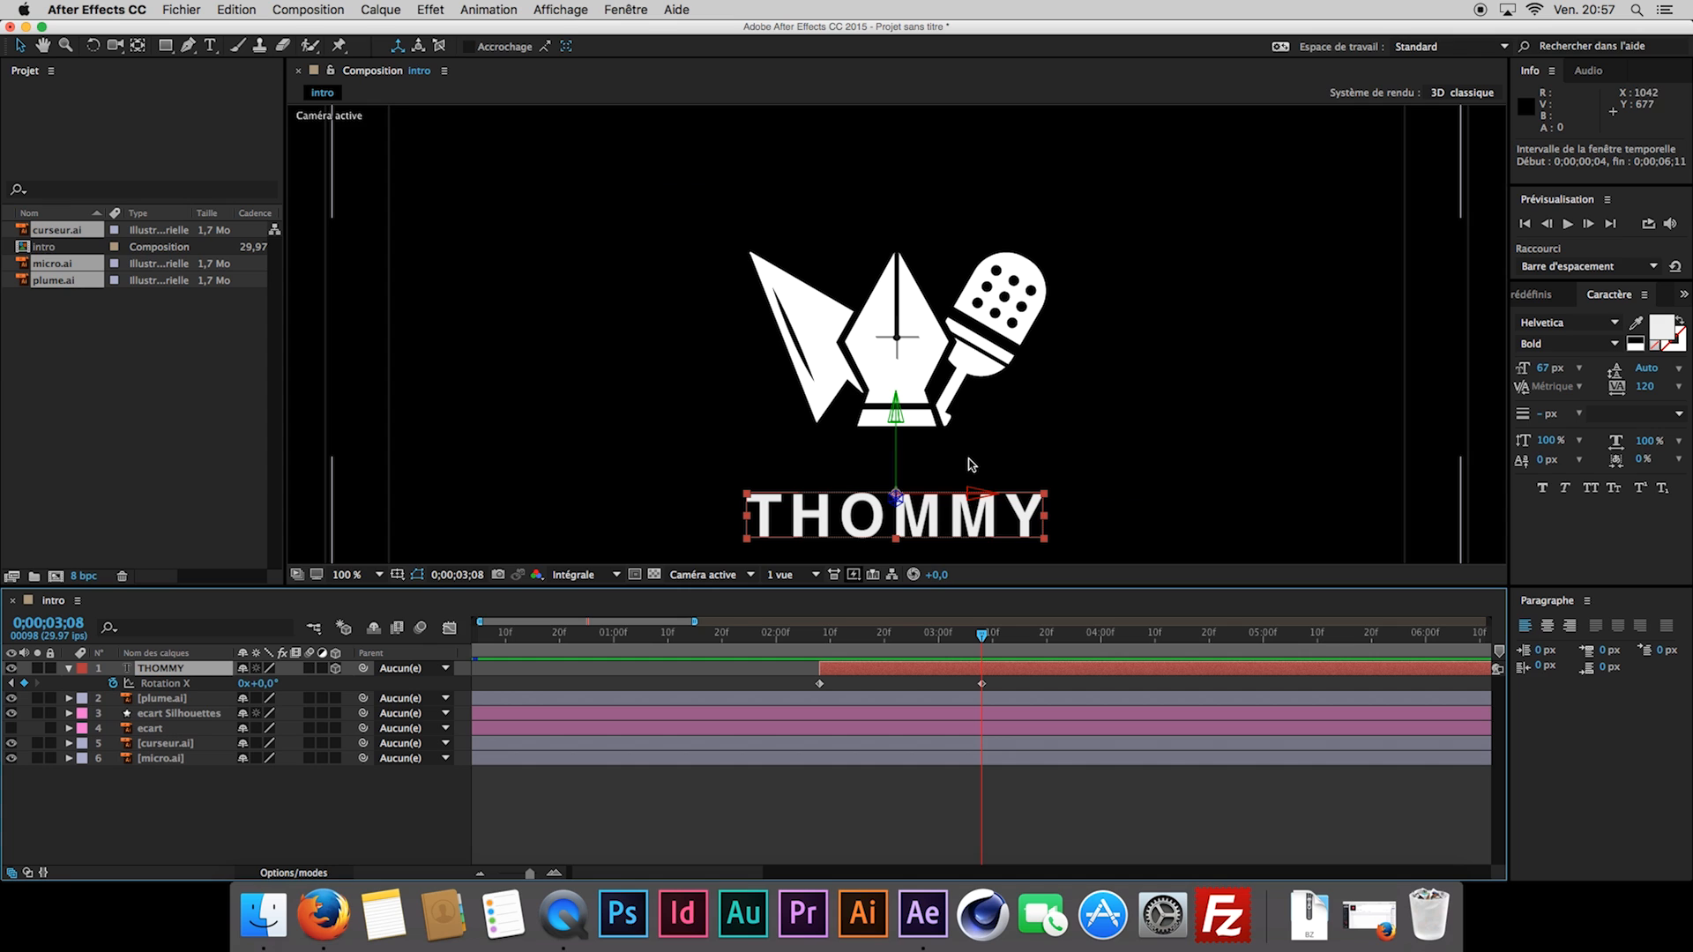
{"action": "left_click_drag", "start_coordinate": [970, 465], "coordinate": [846, 362]}
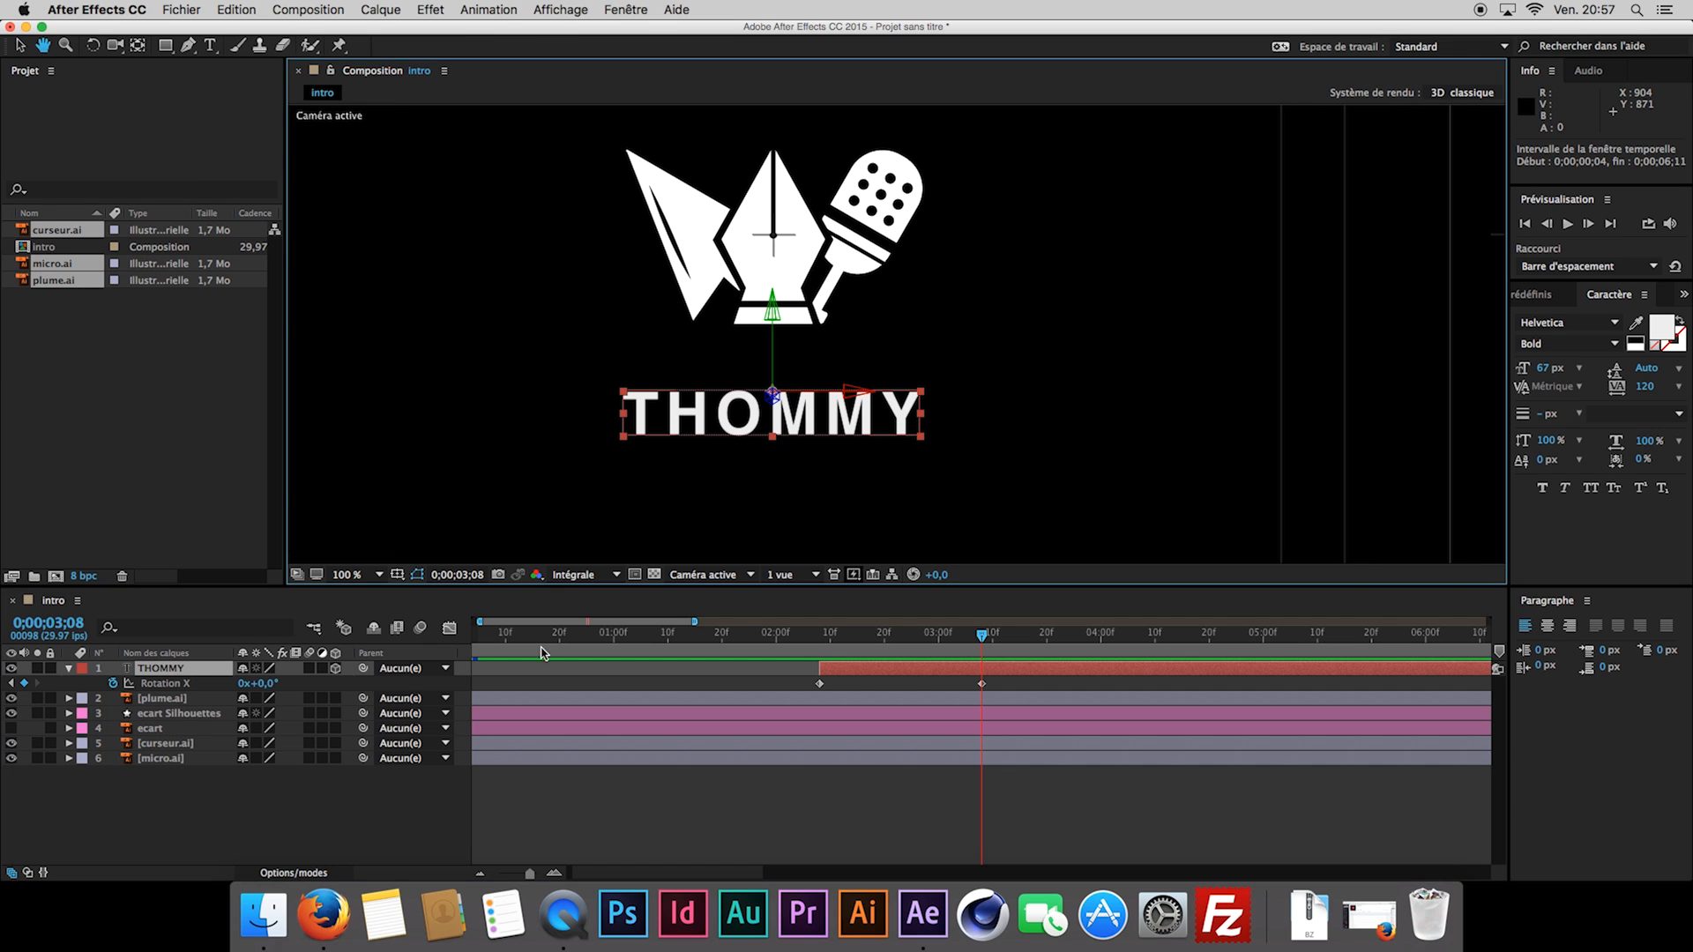
Set the name layer's Rotation X to -30° at 0;00;03;08 and scrub through the motion.
{"action": "left_click_drag", "start_coordinate": [269, 685], "coordinate": [291, 684]}
{"action": "left_click", "coordinate": [264, 683]}
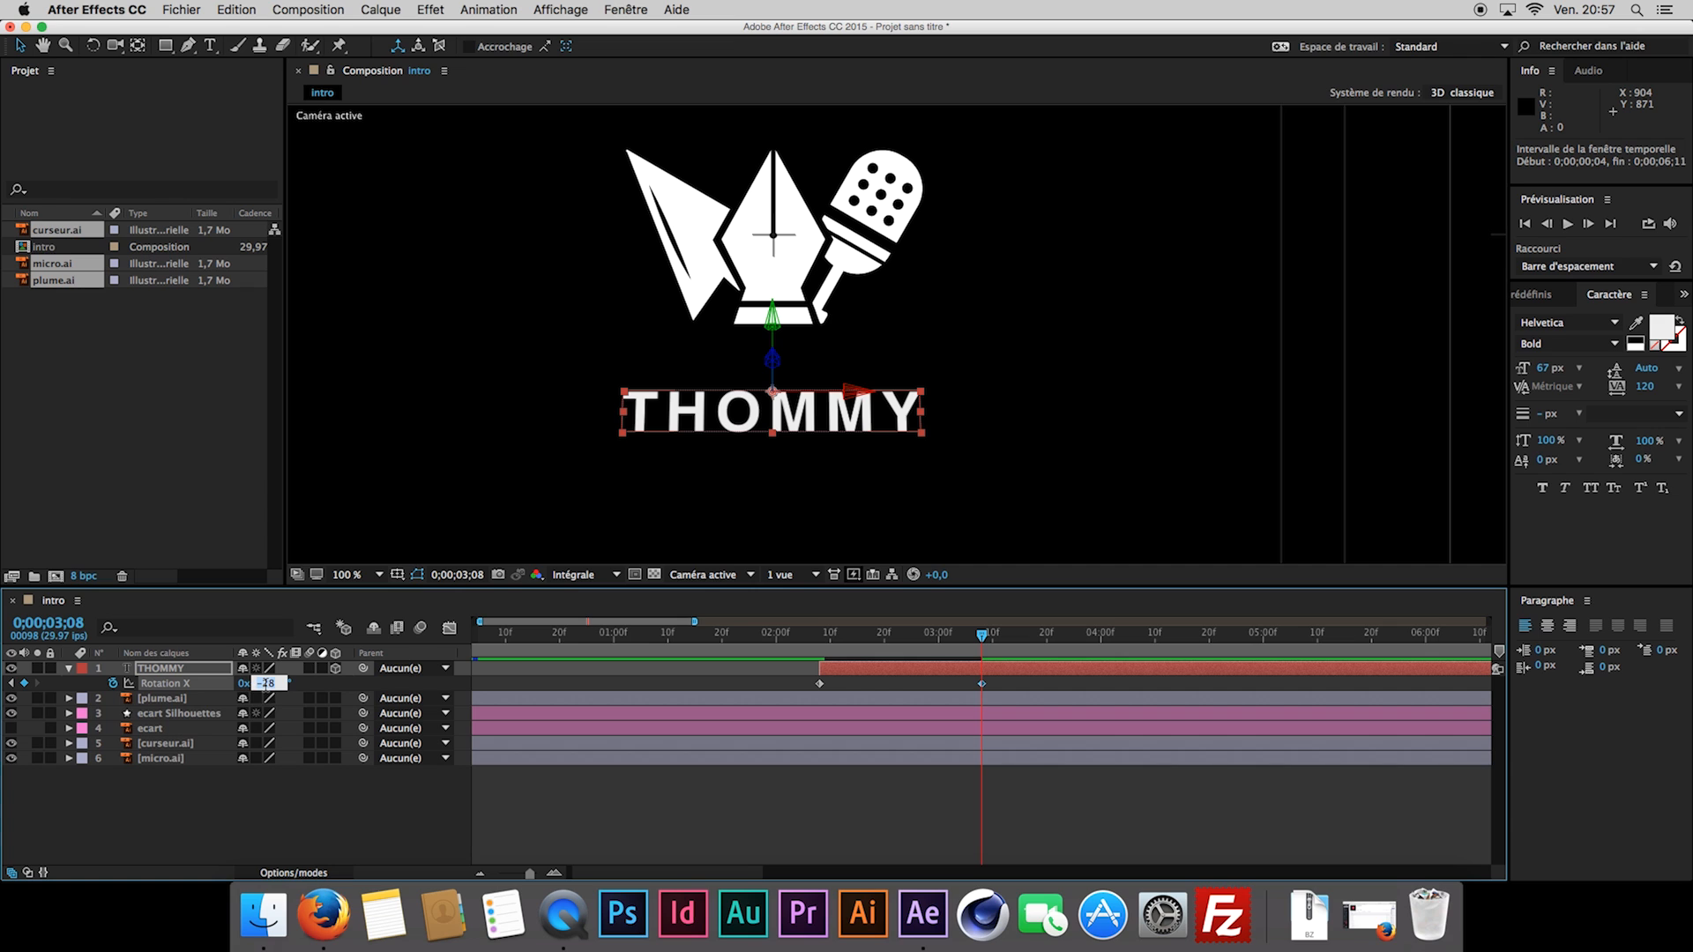
{"action": "key", "text": "Return"}
{"action": "left_click_drag", "start_coordinate": [896, 646], "coordinate": [938, 634]}
{"action": "left_click", "coordinate": [982, 633]}
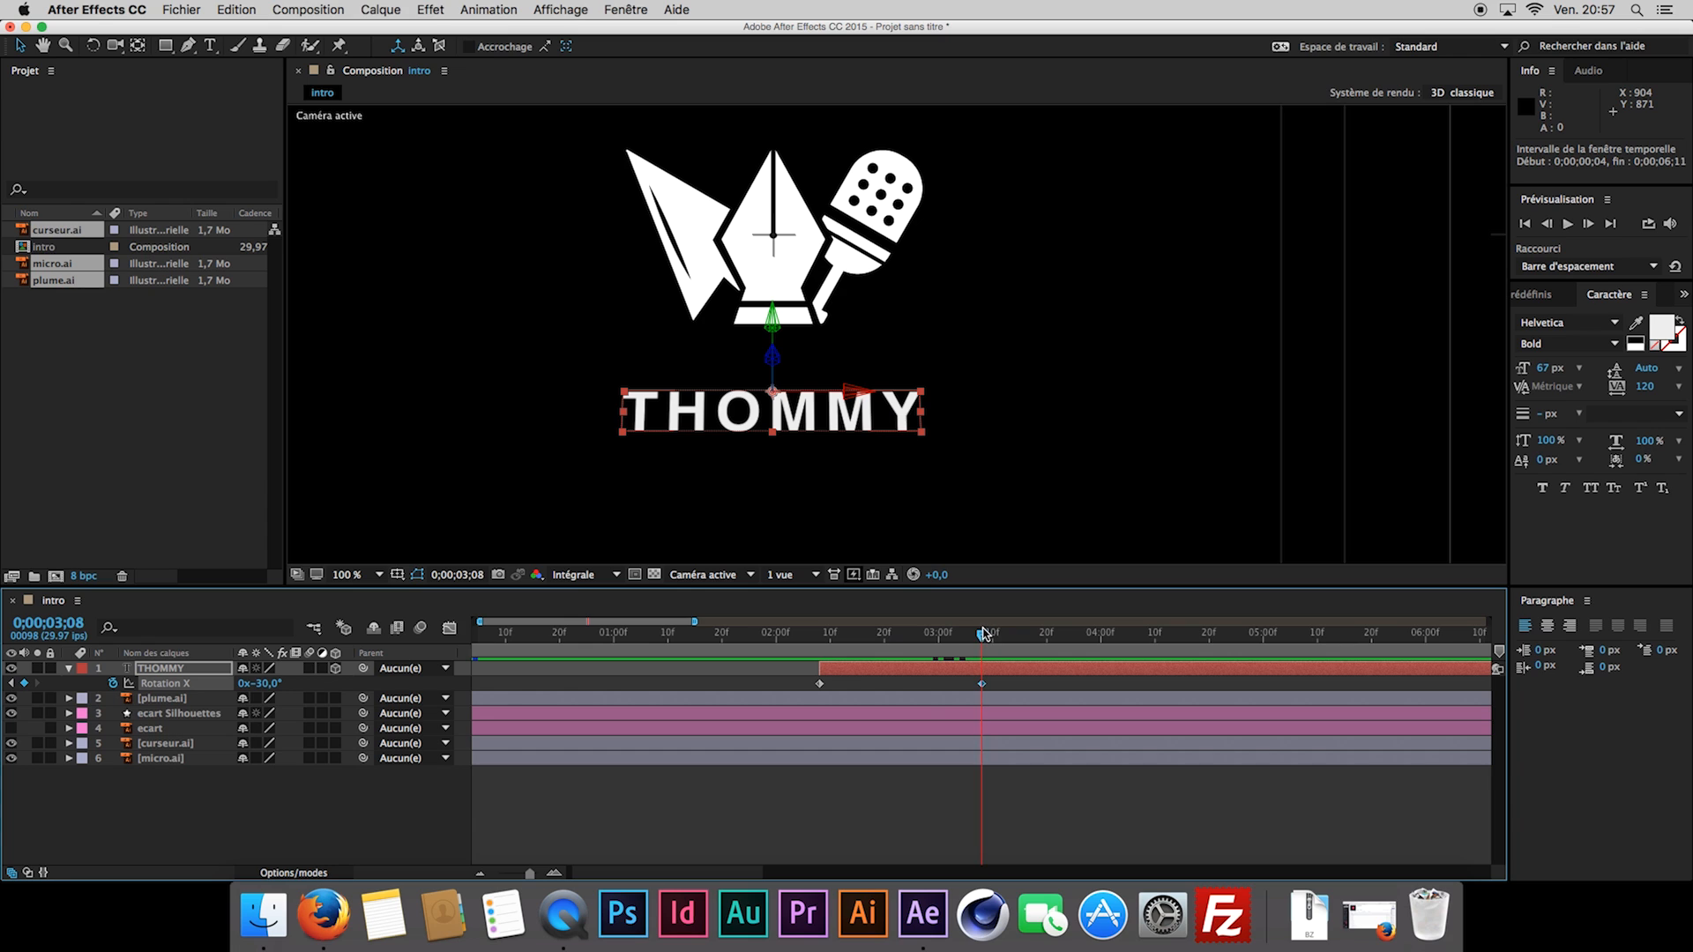
Set the name layer's Rotation X to 30° at the 0;00;03;08 keyframe.
{"action": "left_click", "coordinate": [275, 683]}
{"action": "type", "text": "30"}
{"action": "key", "text": "Return"}
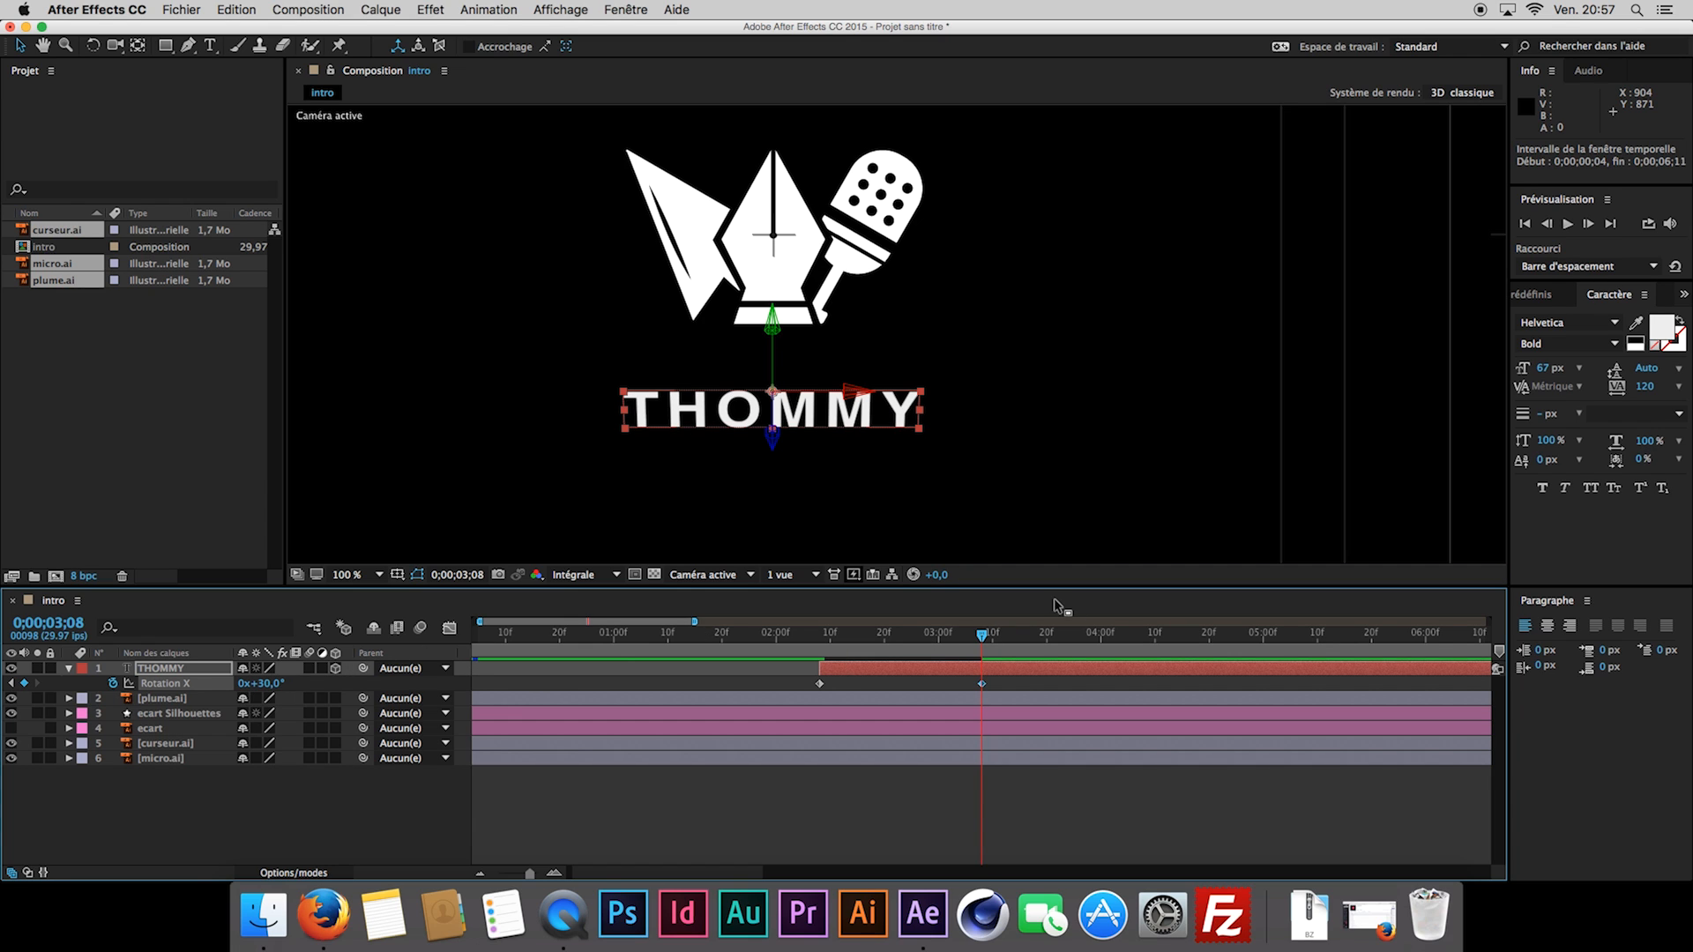
Add Rotation X keyframes to the name layer: -15° at 0;00;03;28 and 15° at 0;00;04;18.
{"action": "mouse_move", "coordinate": [982, 635]}
{"action": "left_mouse_down"}
{"action": "mouse_move", "coordinate": [823, 642]}
{"action": "mouse_move", "coordinate": [1016, 670]}
{"action": "mouse_move", "coordinate": [975, 667]}
{"action": "left_mouse_up"}
{"action": "key", "text": "space"}
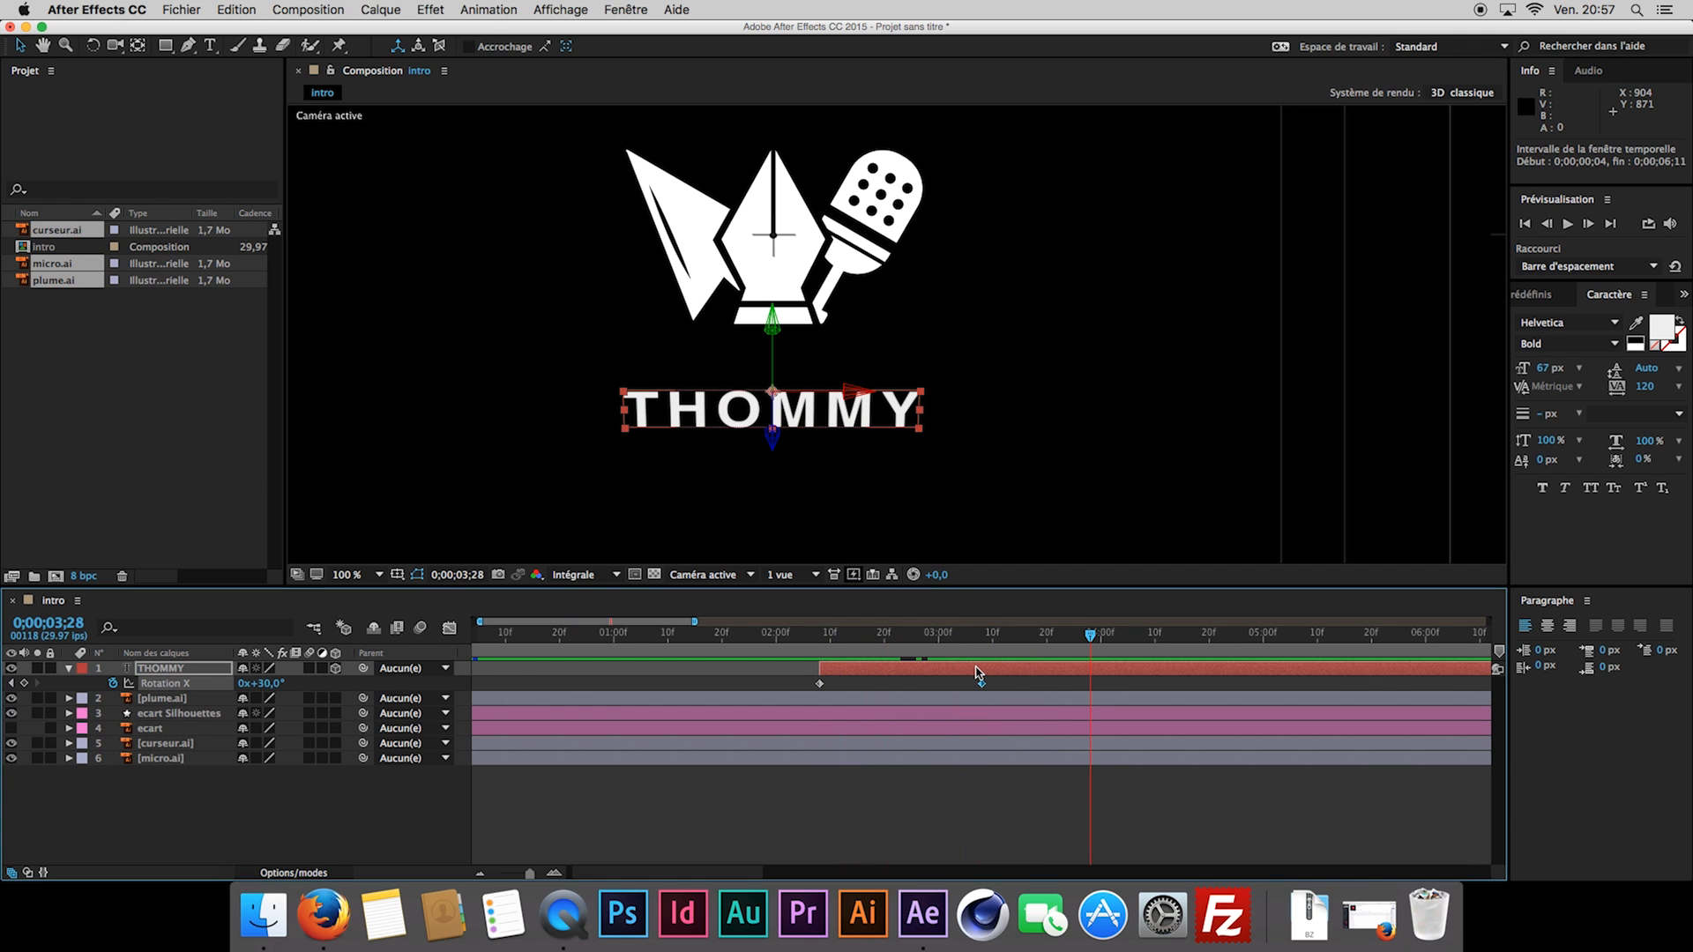
{"action": "left_click", "coordinate": [272, 684]}
{"action": "key", "text": "Return"}
{"action": "key", "text": "space"}
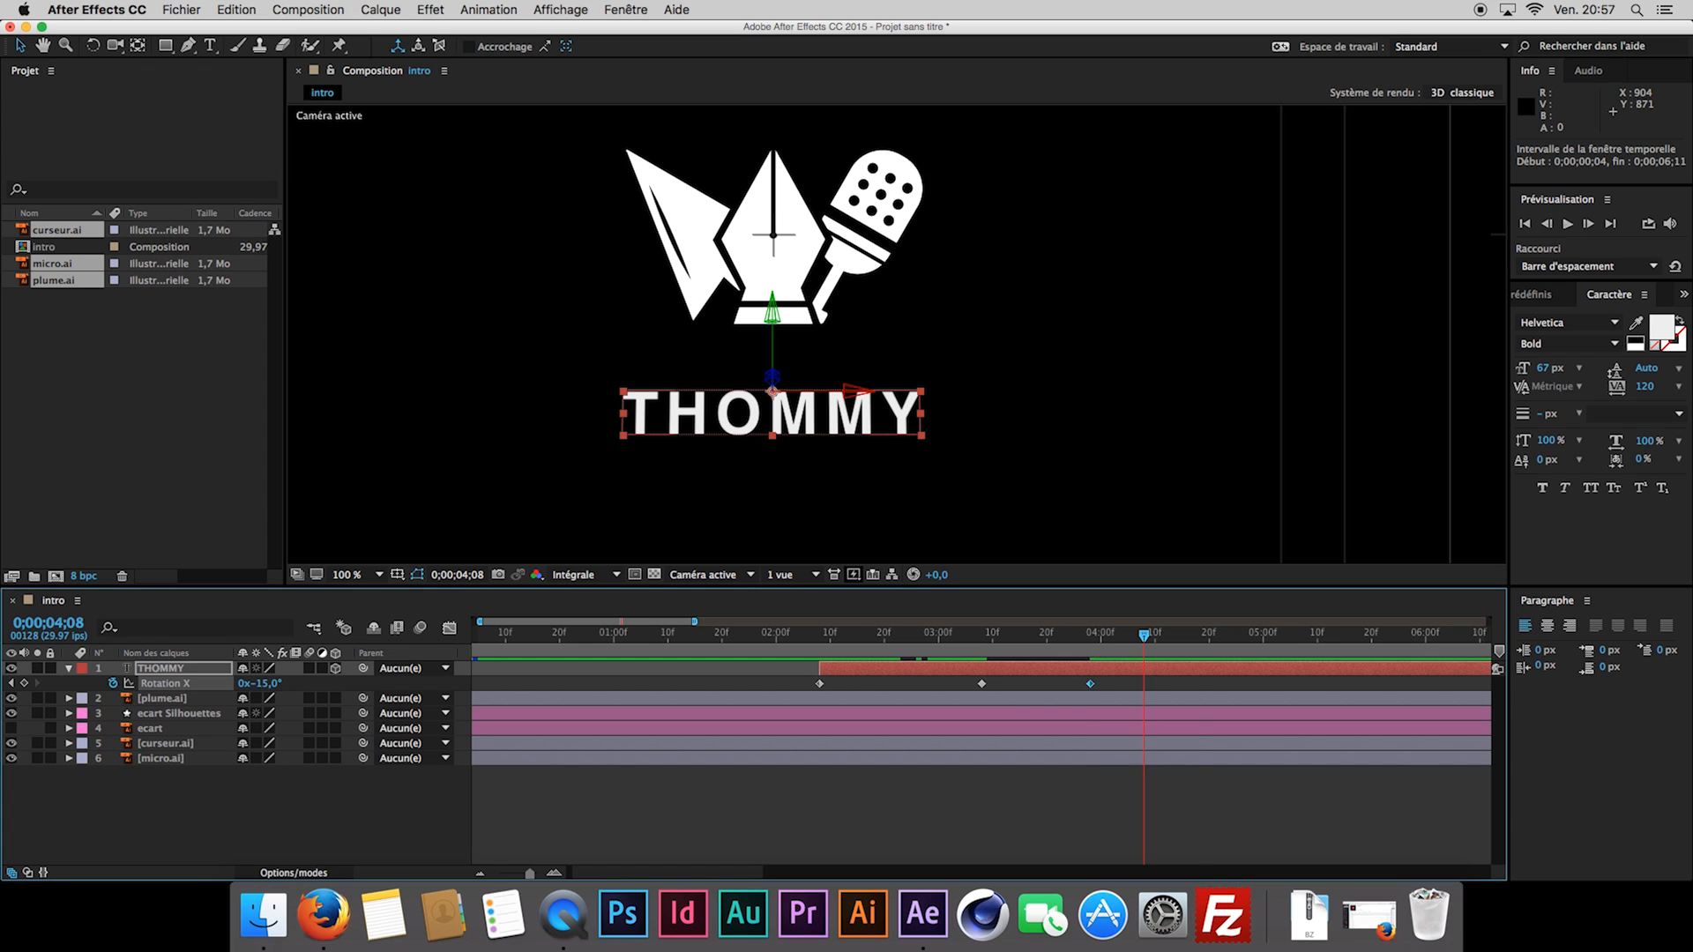
{"action": "left_click", "coordinate": [269, 684]}
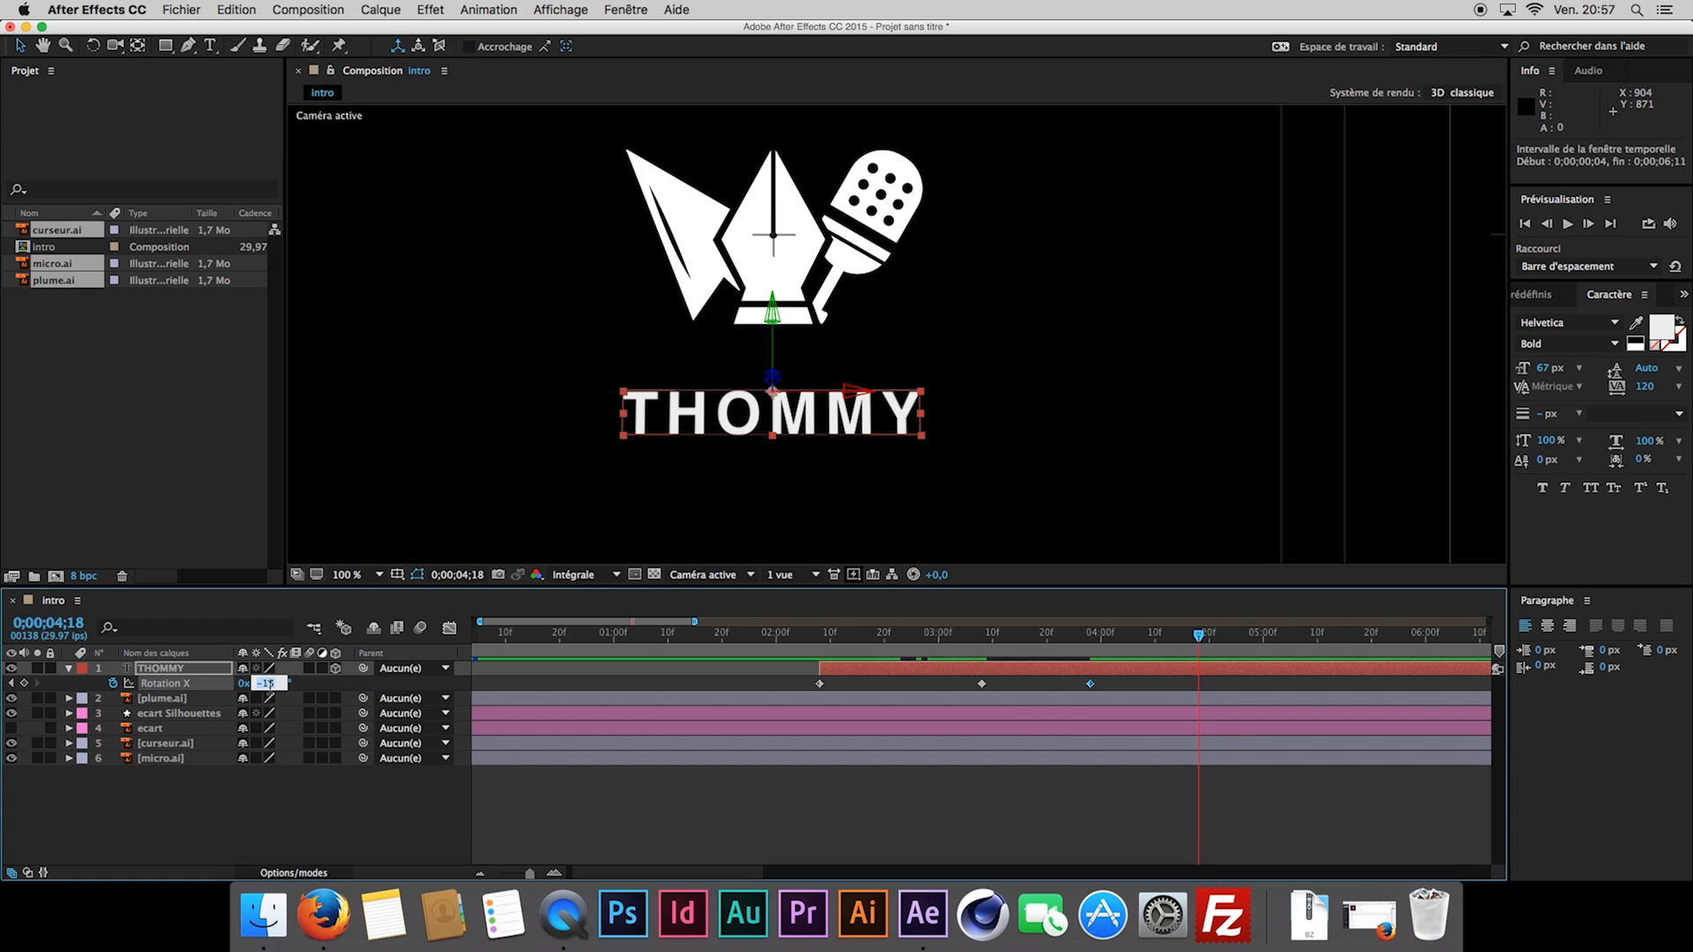
{"action": "key", "text": "Return"}
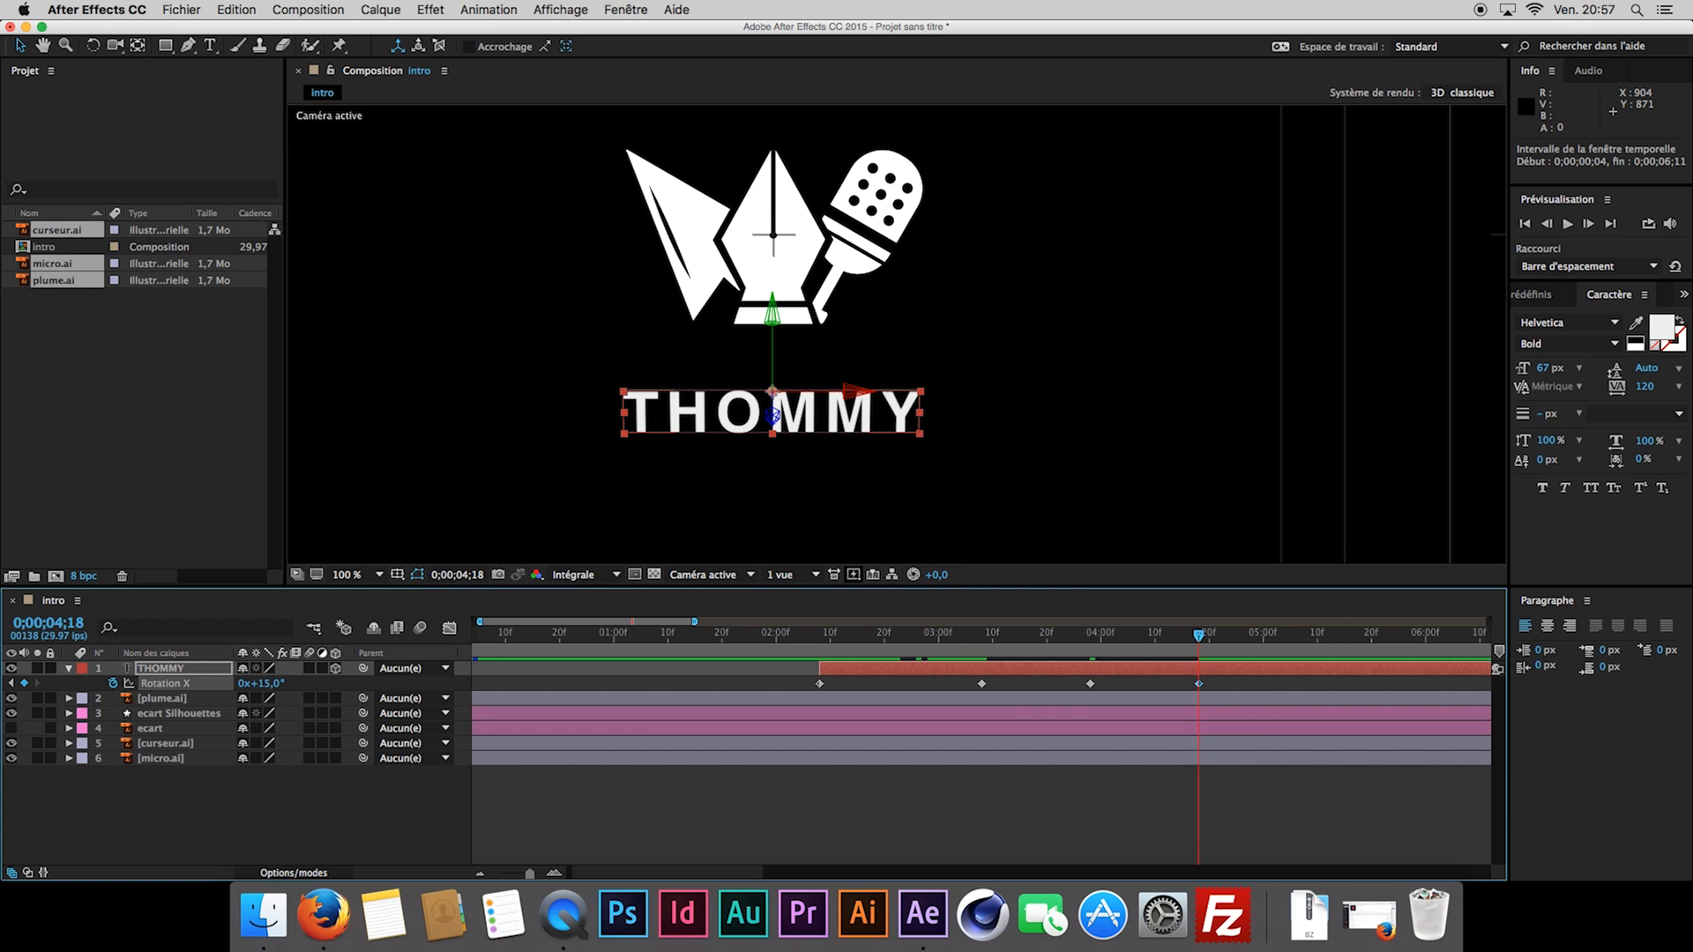
Add a Rotation X keyframe of -8° to the name layer at 0;00;05;08.
{"action": "key", "text": "shift+Page_Down"}
{"action": "key", "text": "shift+Page_Down"}
{"action": "left_click", "coordinate": [264, 684]}
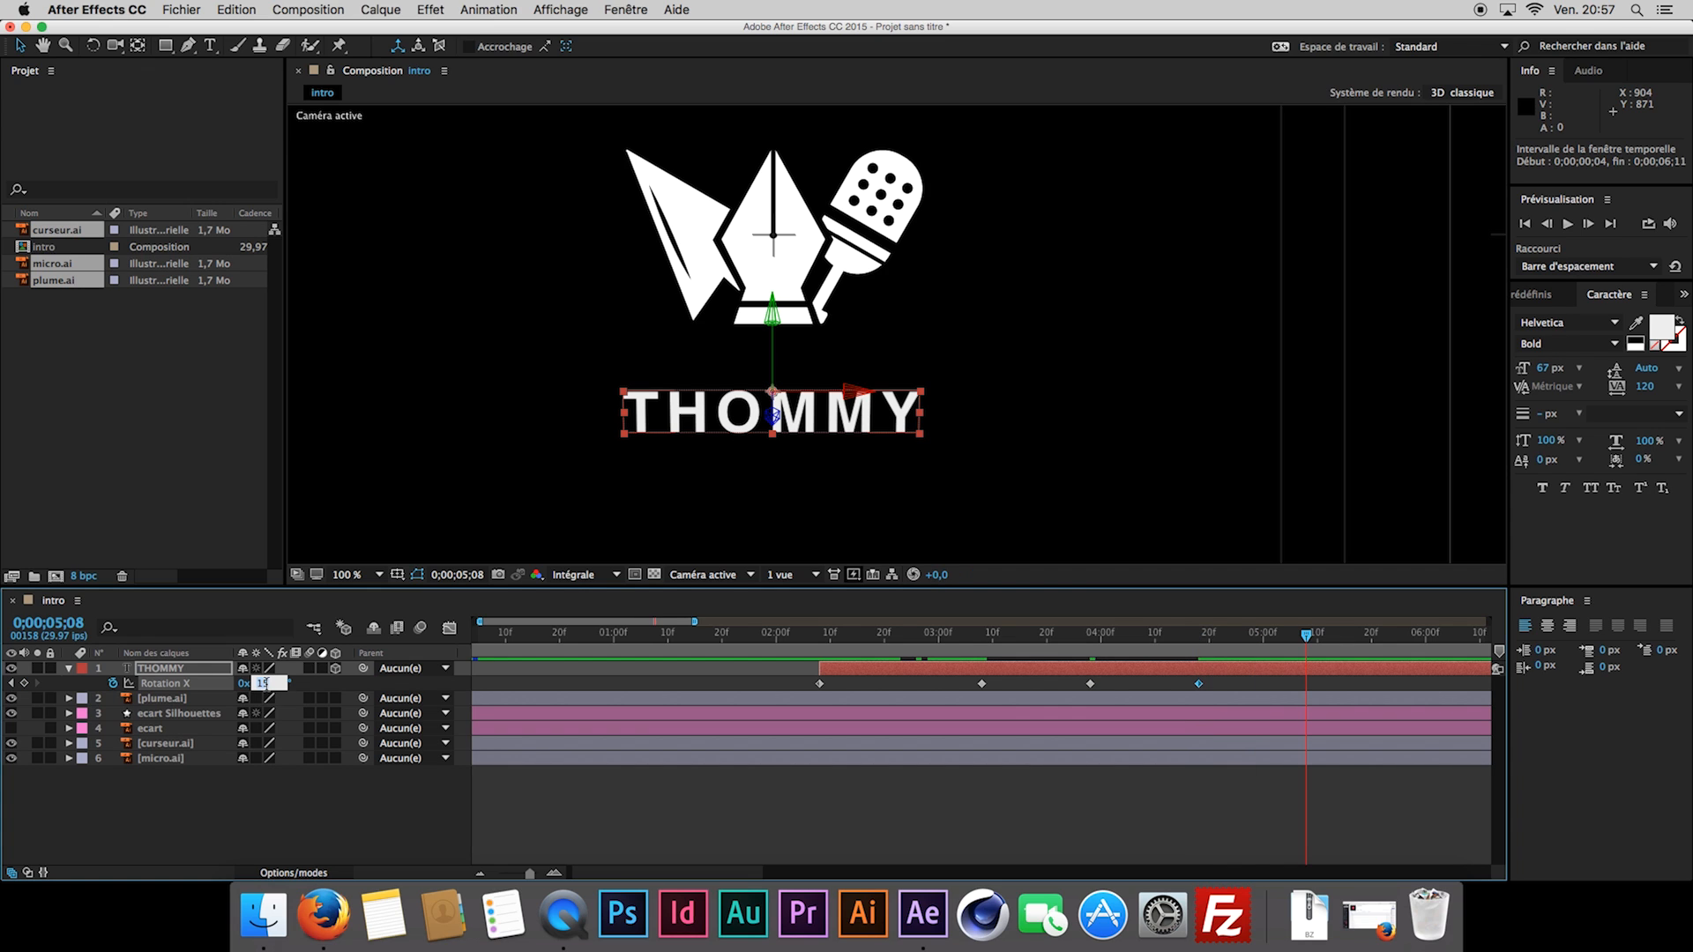
{"action": "type", "text": "-8"}
{"action": "key", "text": "Return"}
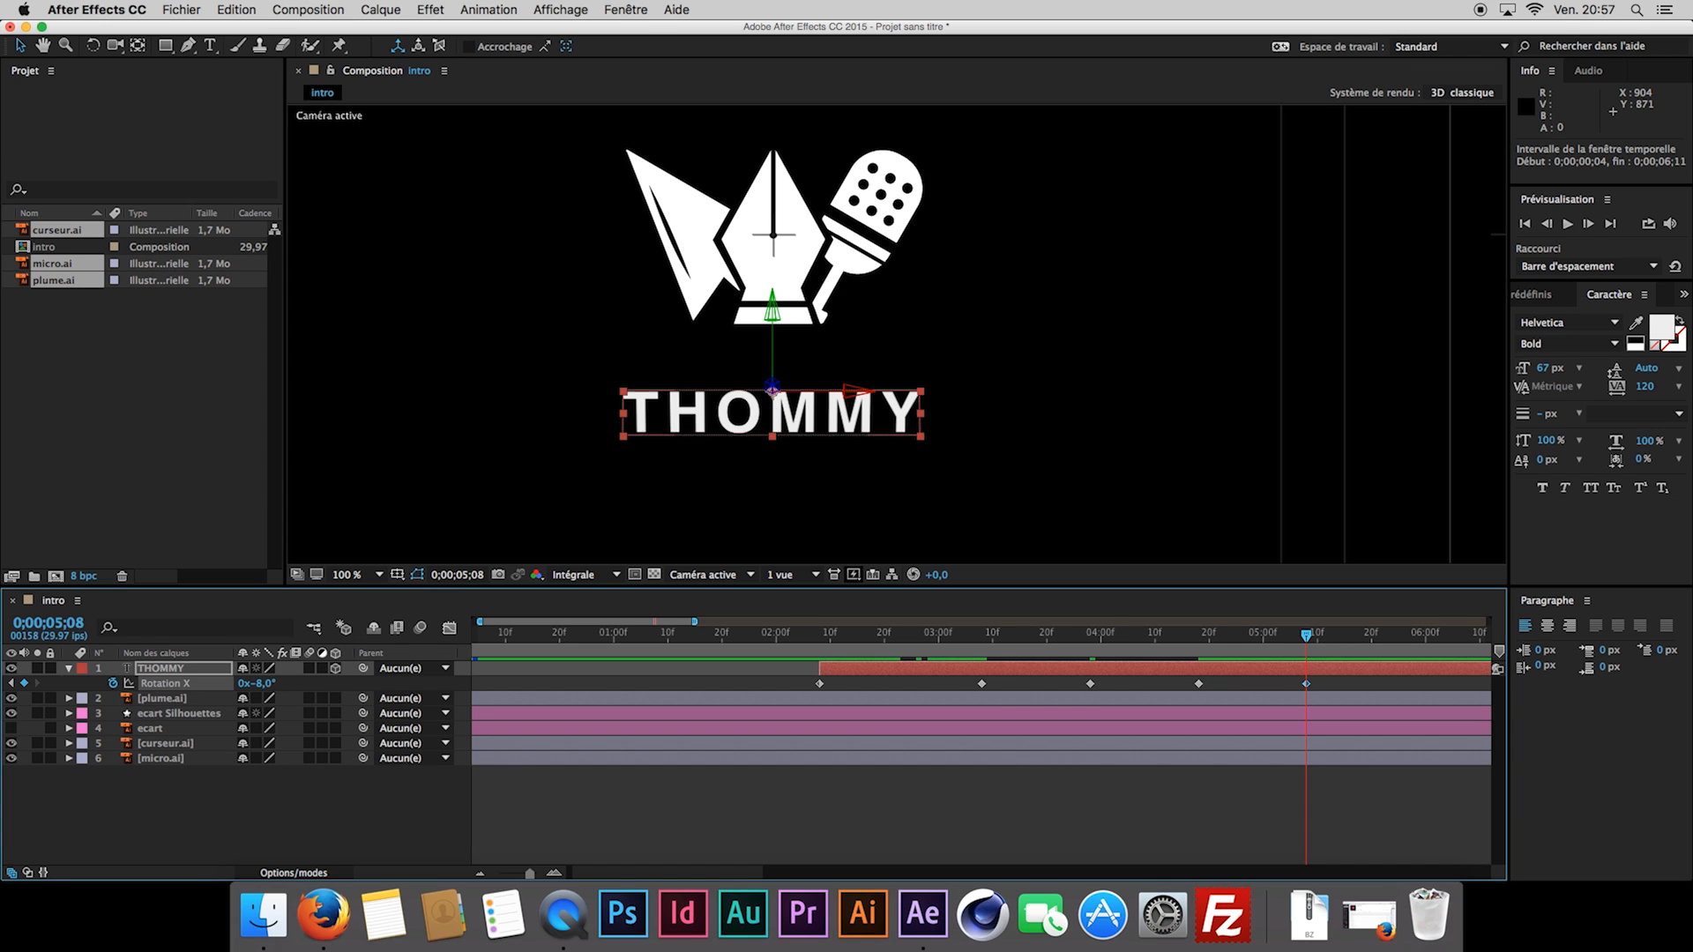
Add Rotation X keyframes to the name layer: 5° at 0;00;05;28 and 0° at 0;00;06;18.
{"action": "key", "text": "shift+Page_Down"}
{"action": "key", "text": "shift+Page_Down"}
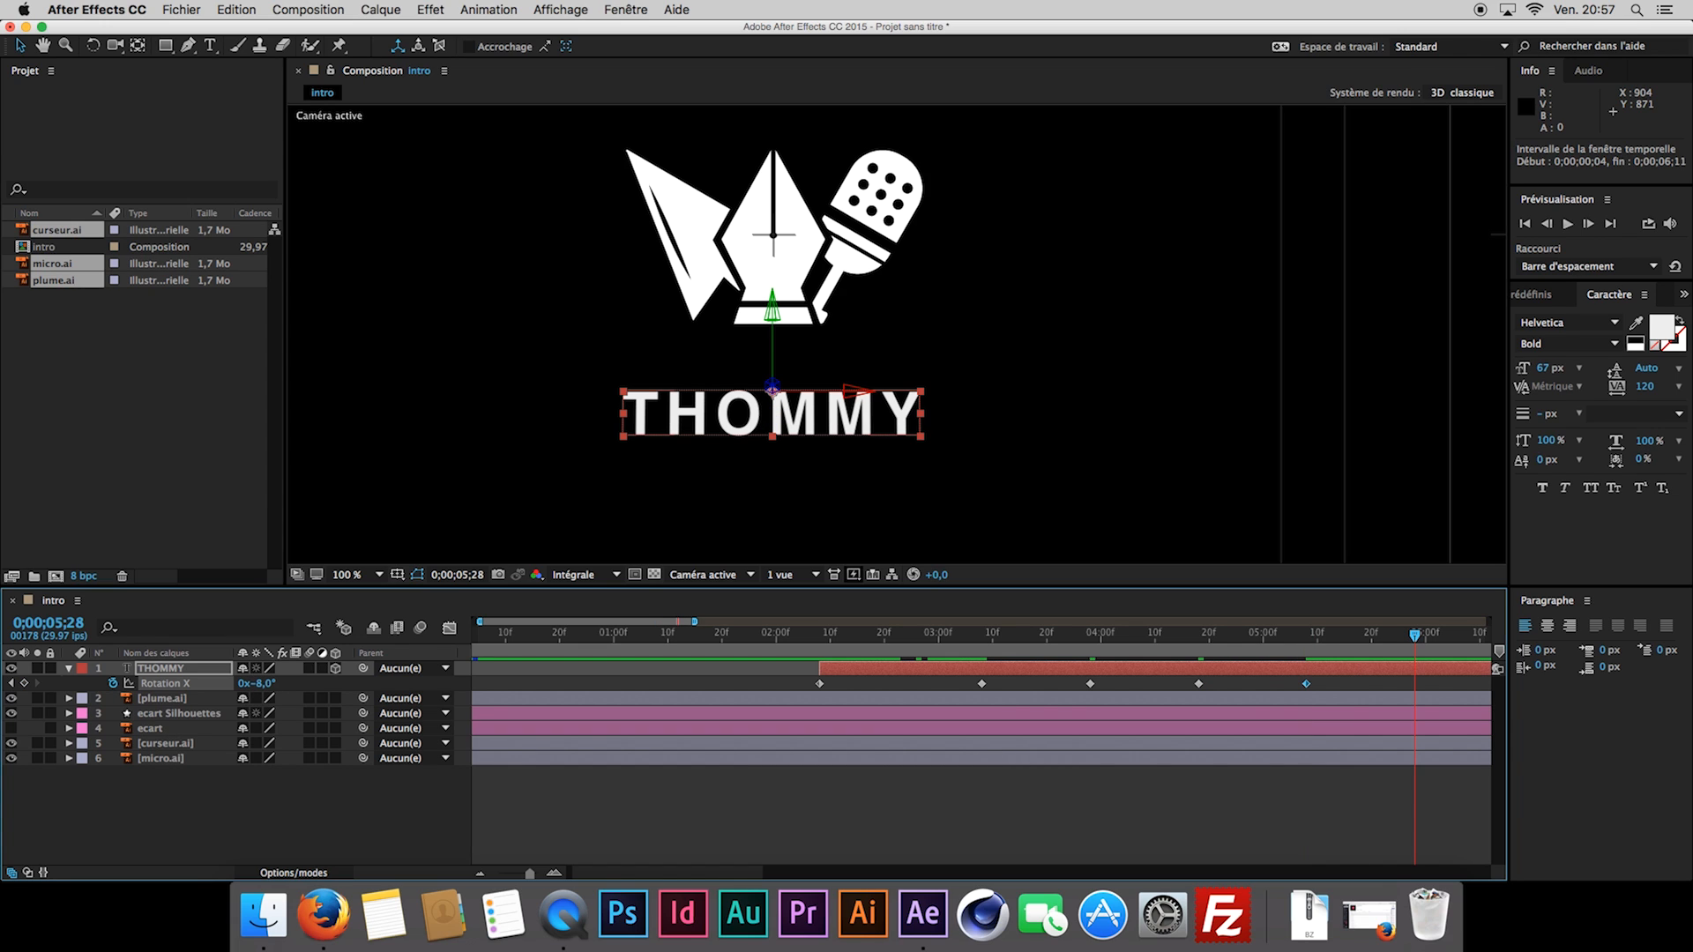
{"action": "left_click", "coordinate": [264, 684]}
{"action": "key", "text": "Return"}
{"action": "key", "text": "shift+Page_Down"}
{"action": "key", "text": "shift+Page_Down"}
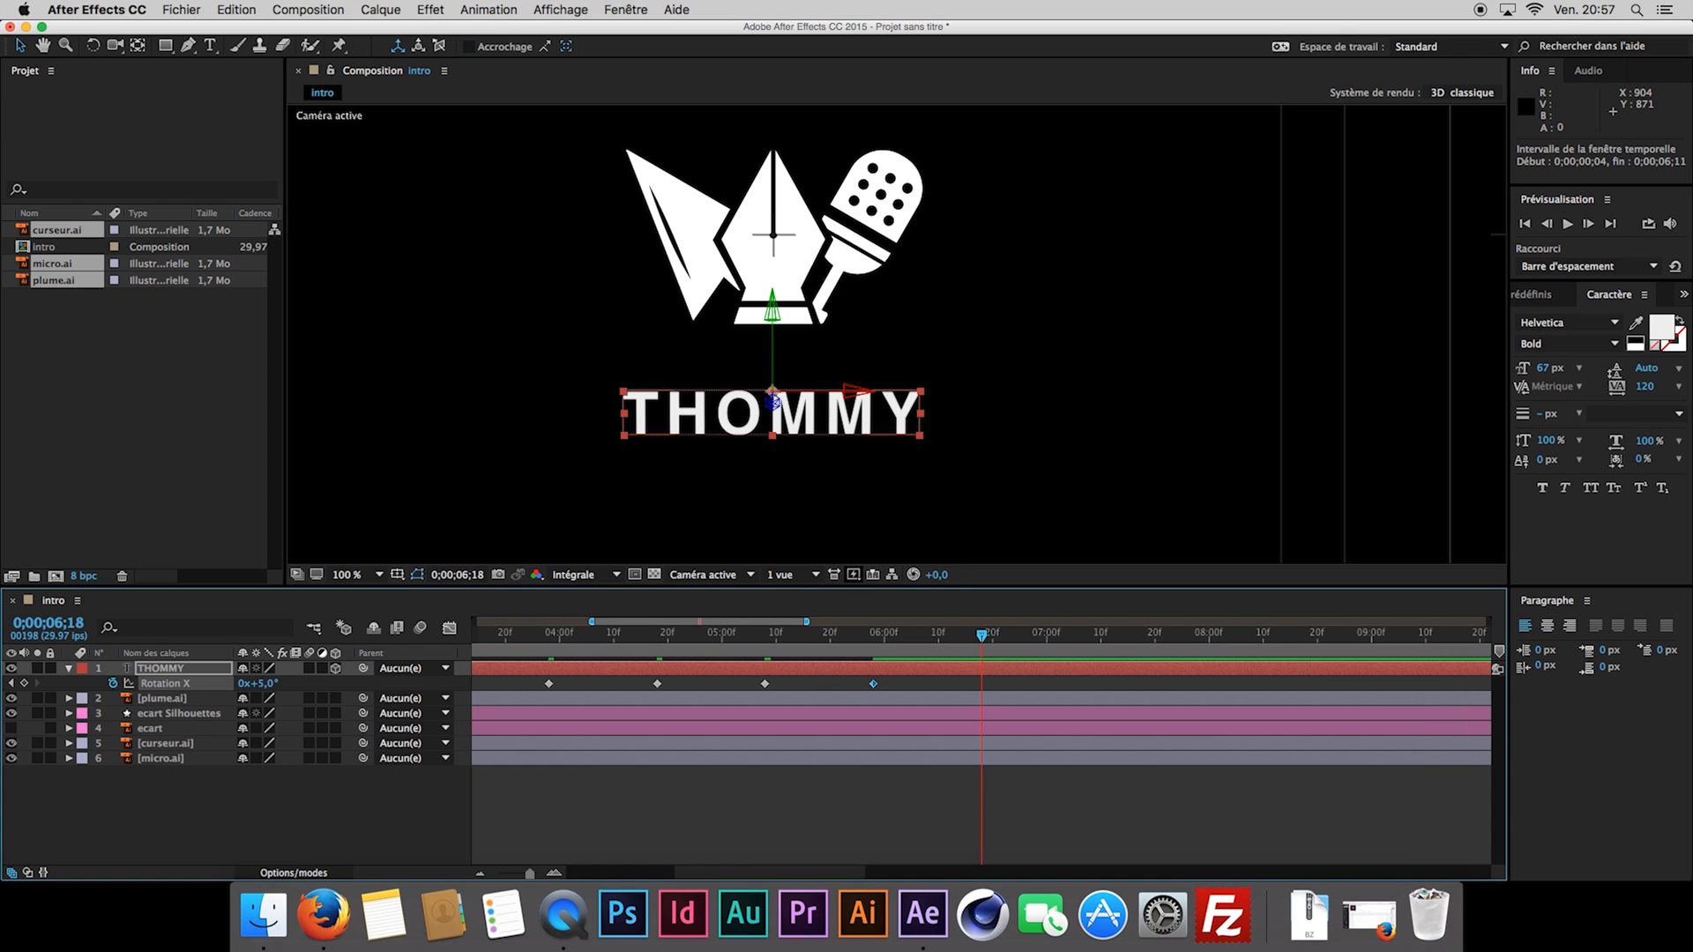
{"action": "left_click", "coordinate": [264, 684]}
{"action": "key", "text": "Return"}
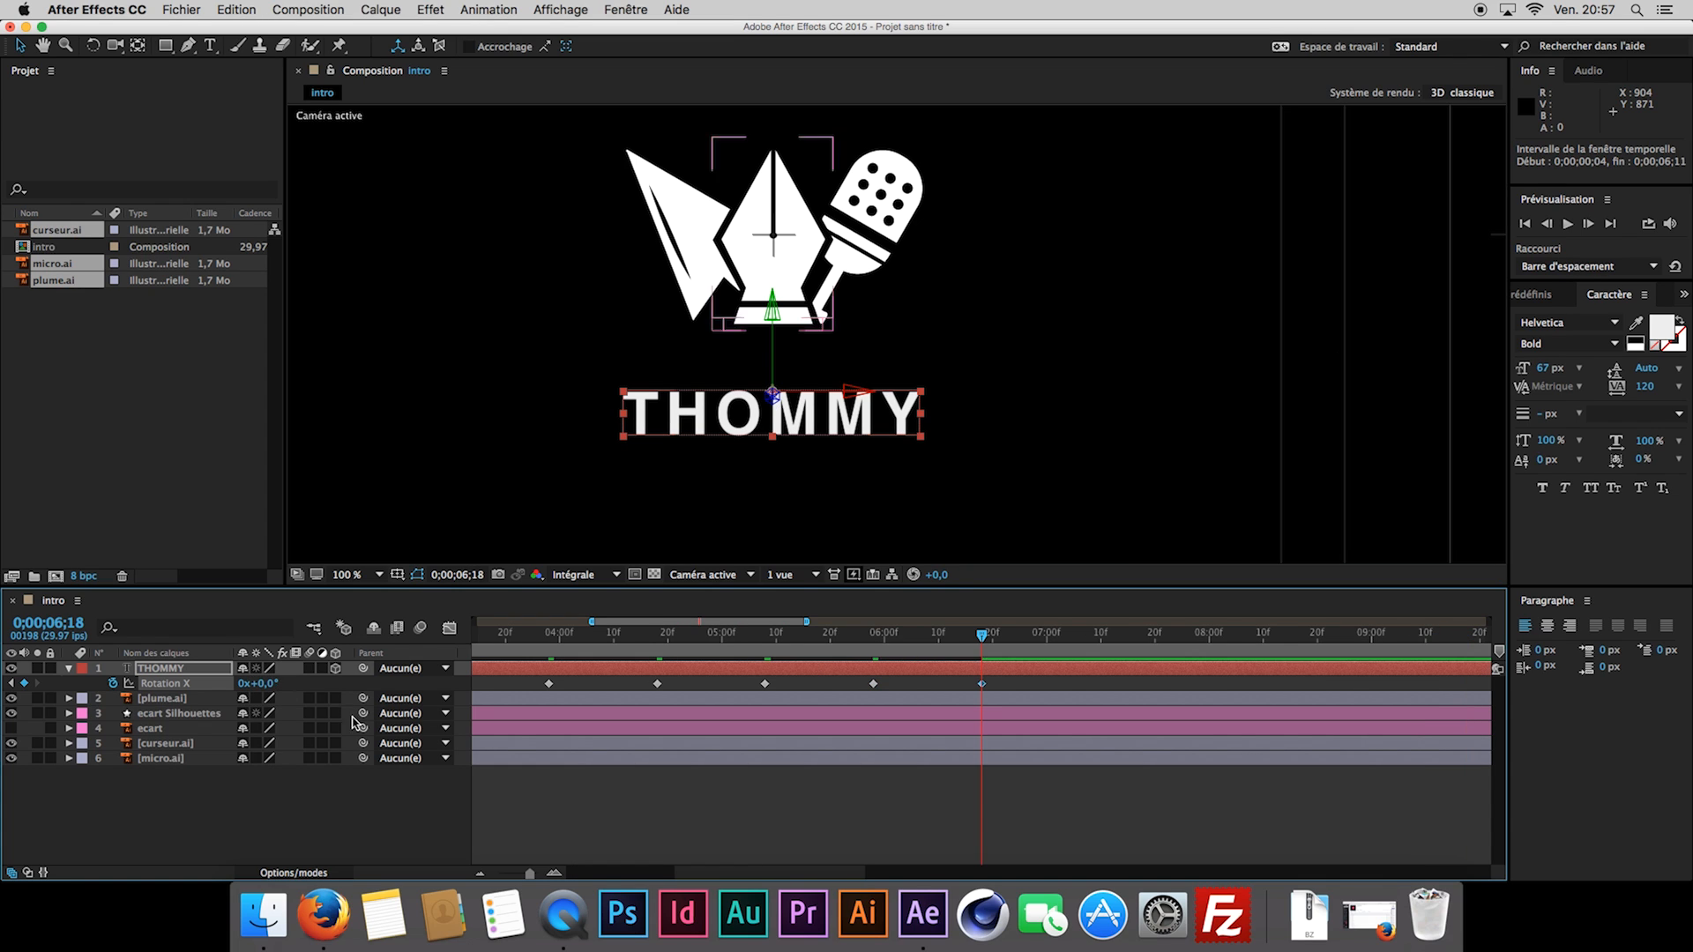
Show the full composition duration in the timeline and preview the name's swing from about 0;00;02;04, returning to 0;00;02;09.
{"action": "left_click", "coordinate": [424, 778]}
{"action": "left_click_drag", "start_coordinate": [527, 873], "coordinate": [498, 873]}
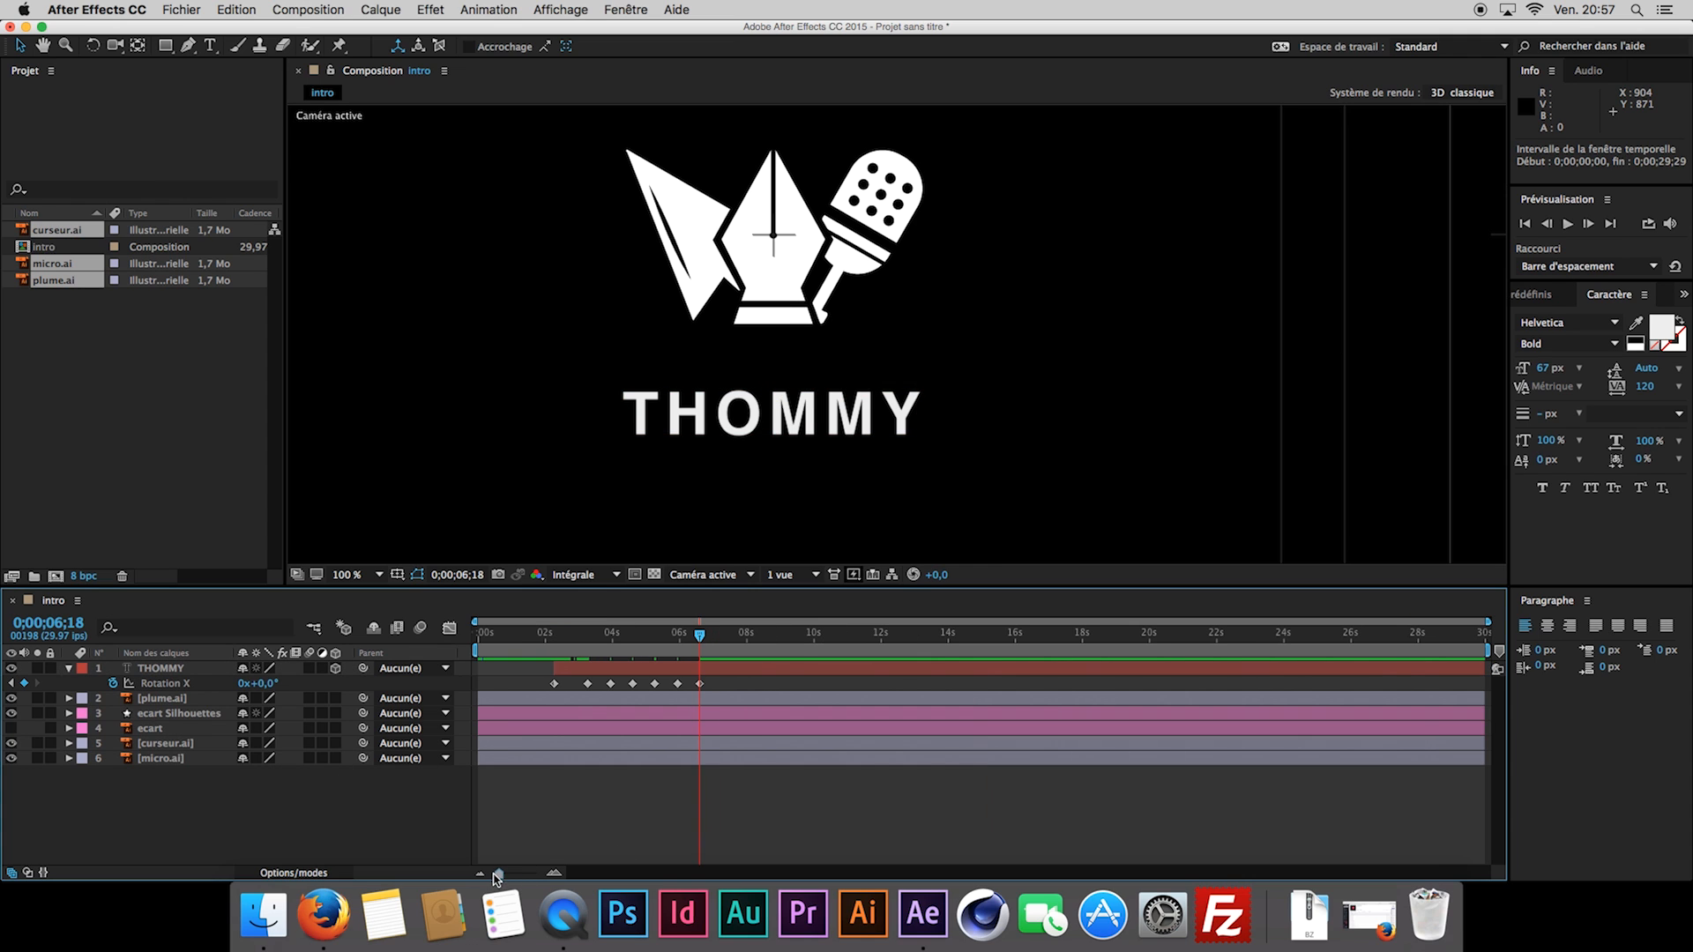
{"action": "left_click", "coordinate": [550, 637]}
{"action": "key", "text": "space"}
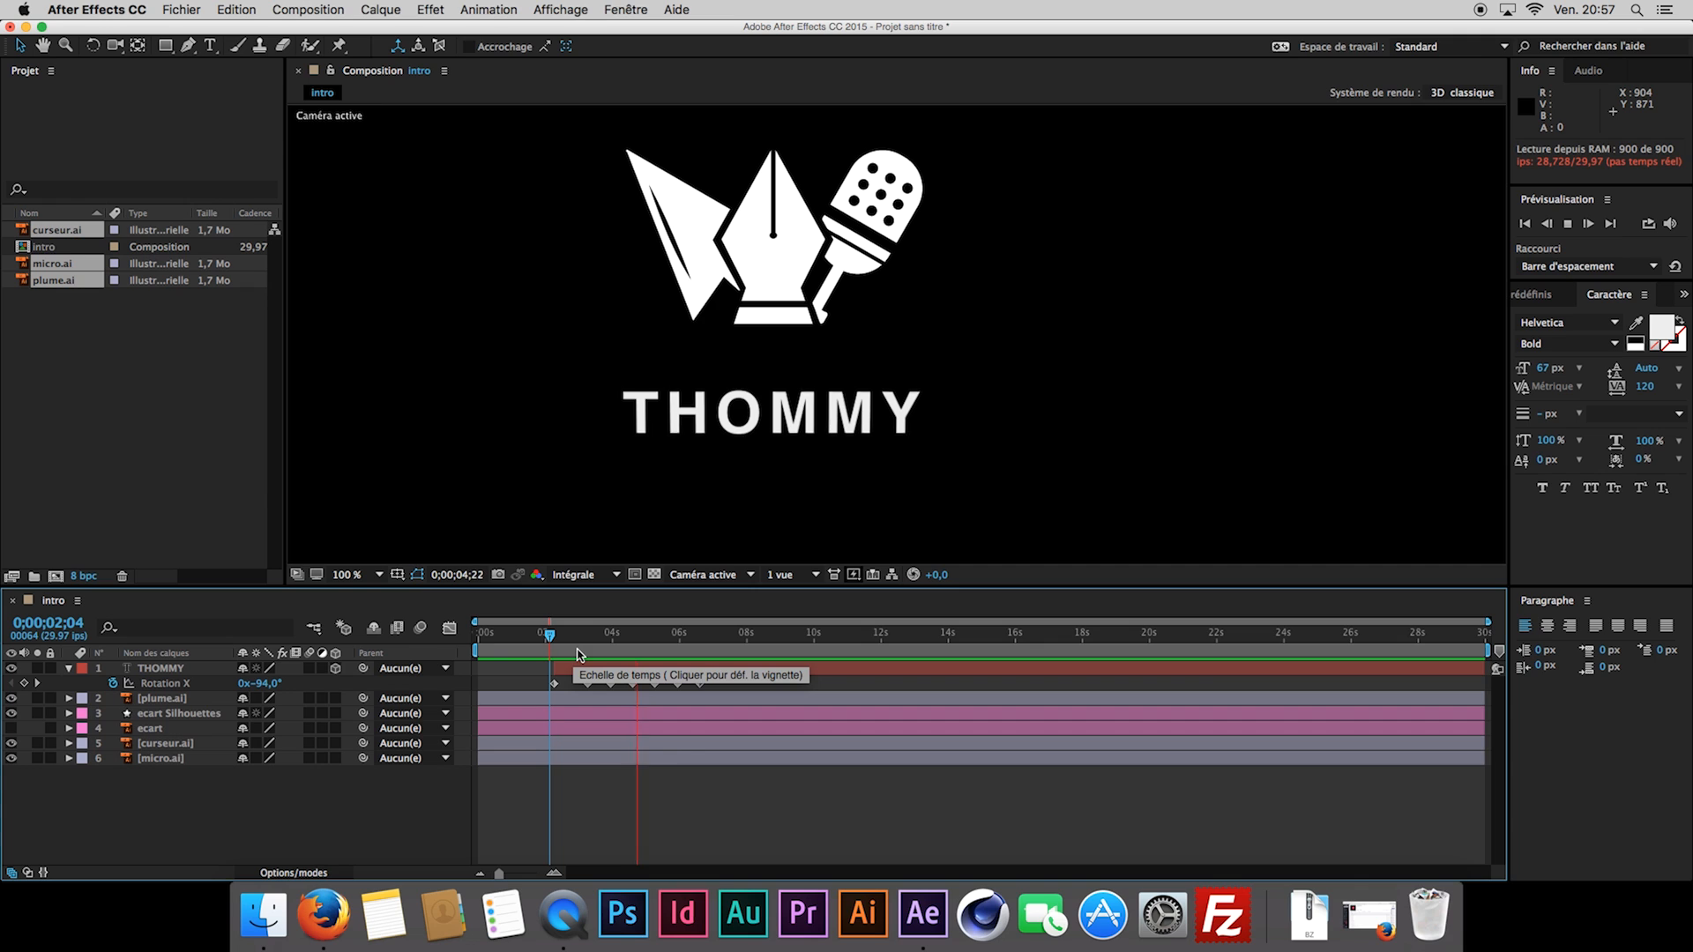
{"action": "left_click", "coordinate": [556, 636]}
{"action": "key", "text": "space"}
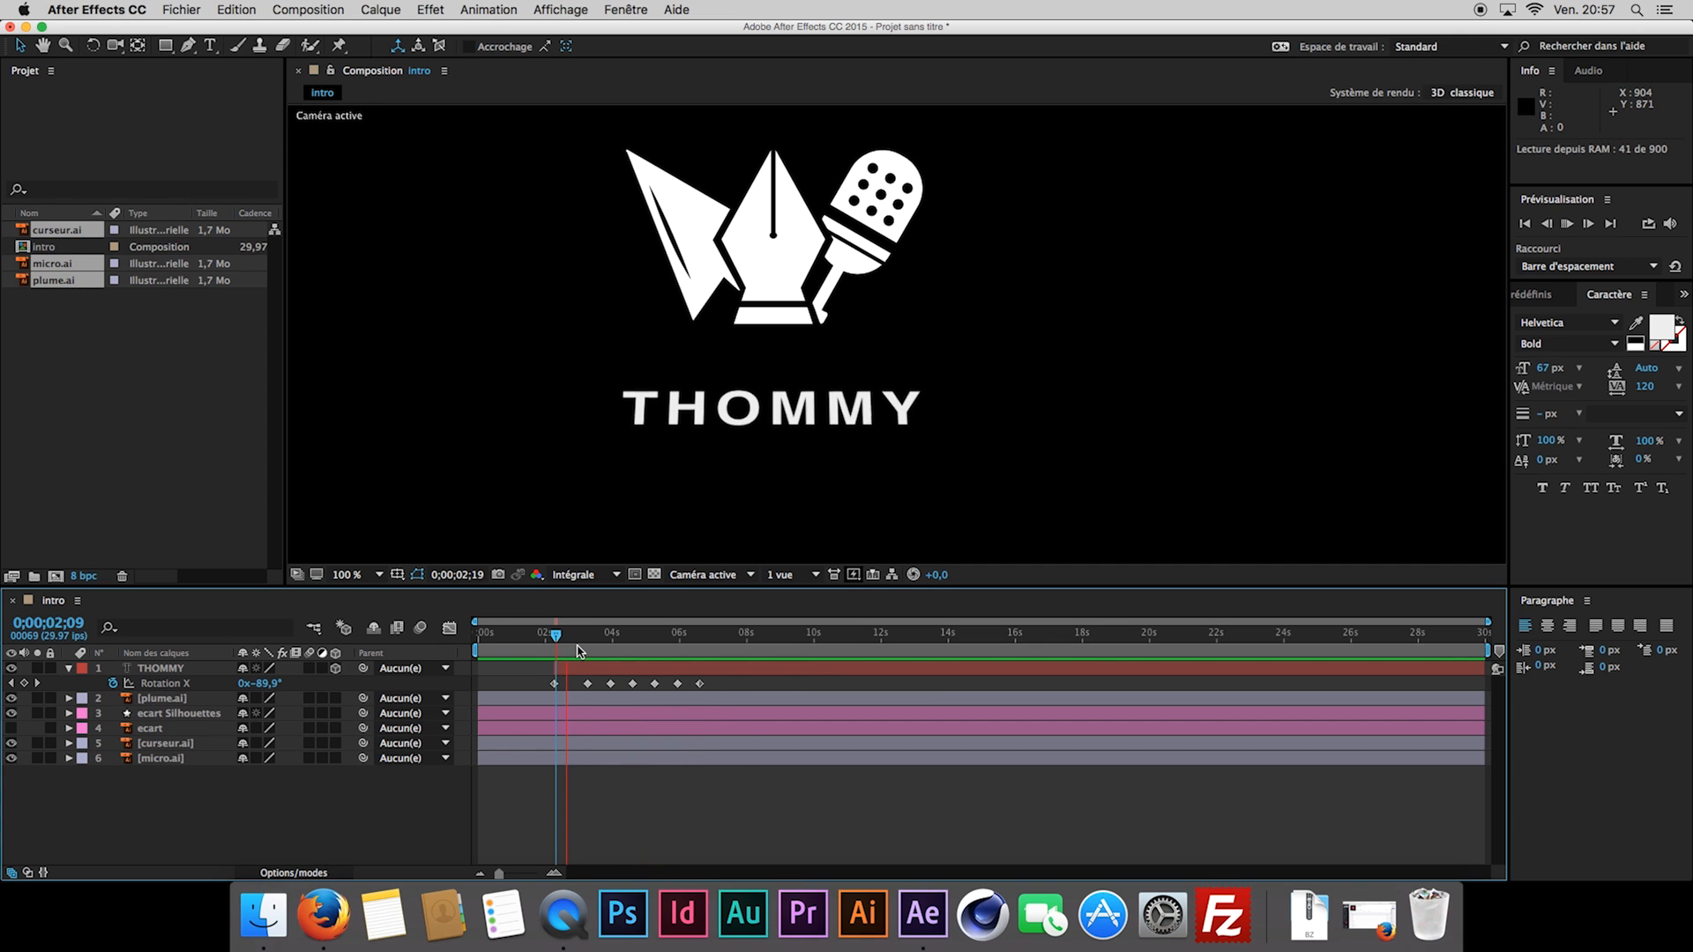
{"action": "left_click_drag", "start_coordinate": [592, 642], "coordinate": [555, 652]}
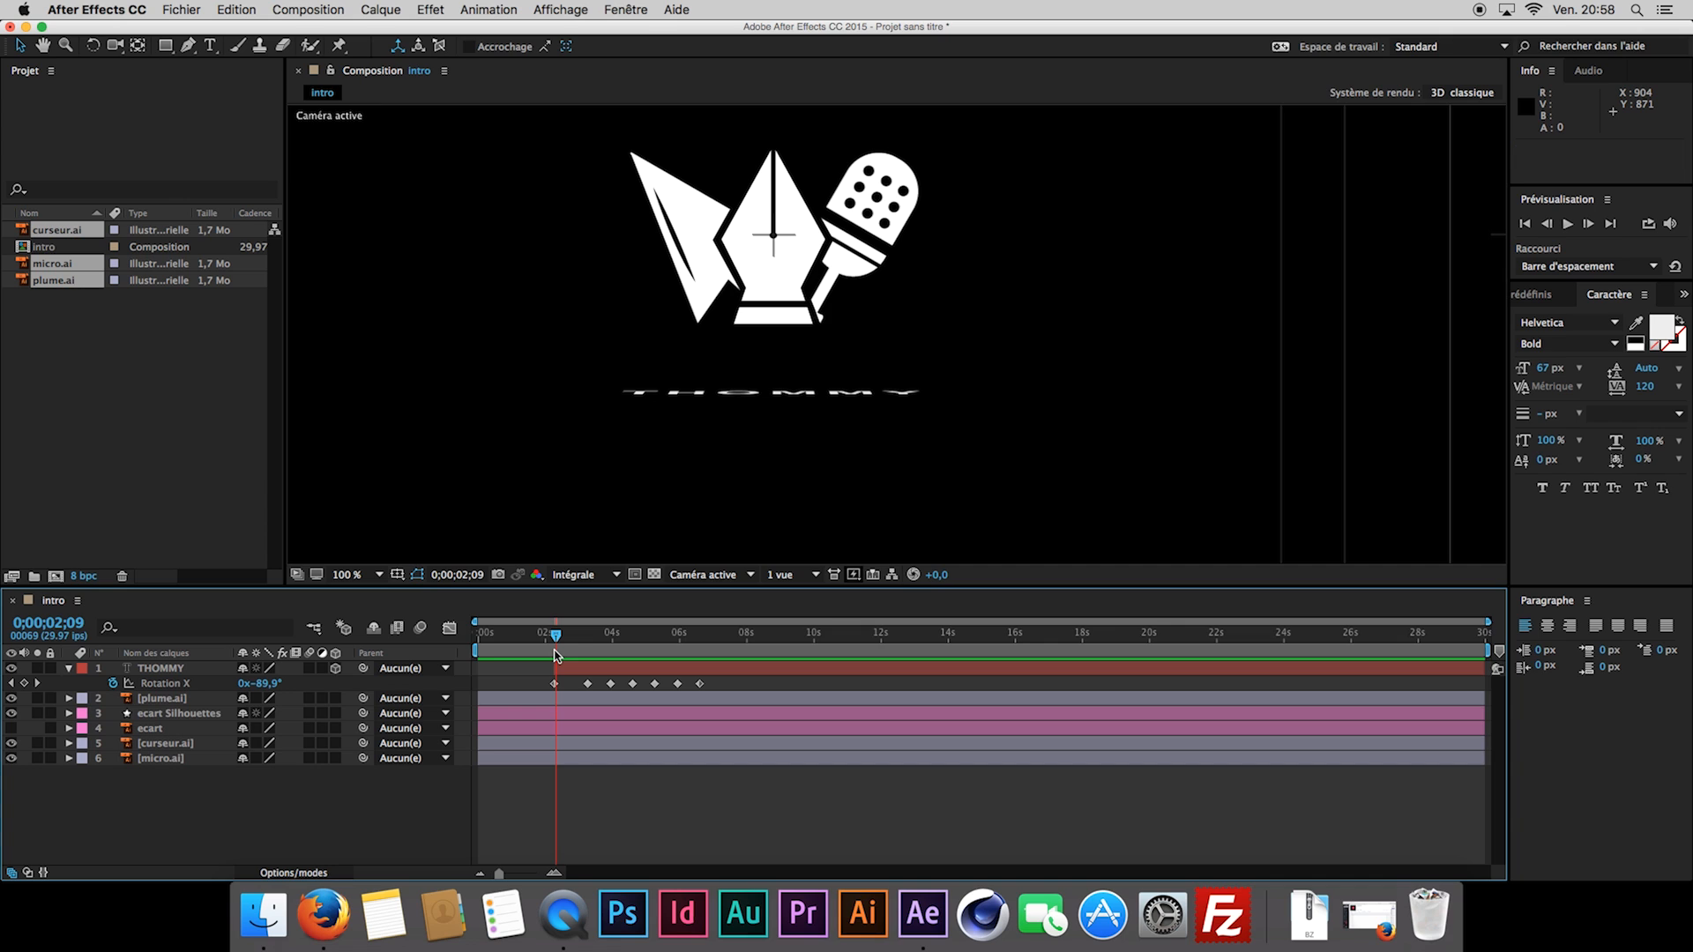
Apply Easy Ease (Lissage de vitesse) to all the Rotation X keyframes of the name layer.
{"action": "left_click_drag", "start_coordinate": [724, 687], "coordinate": [531, 681]}
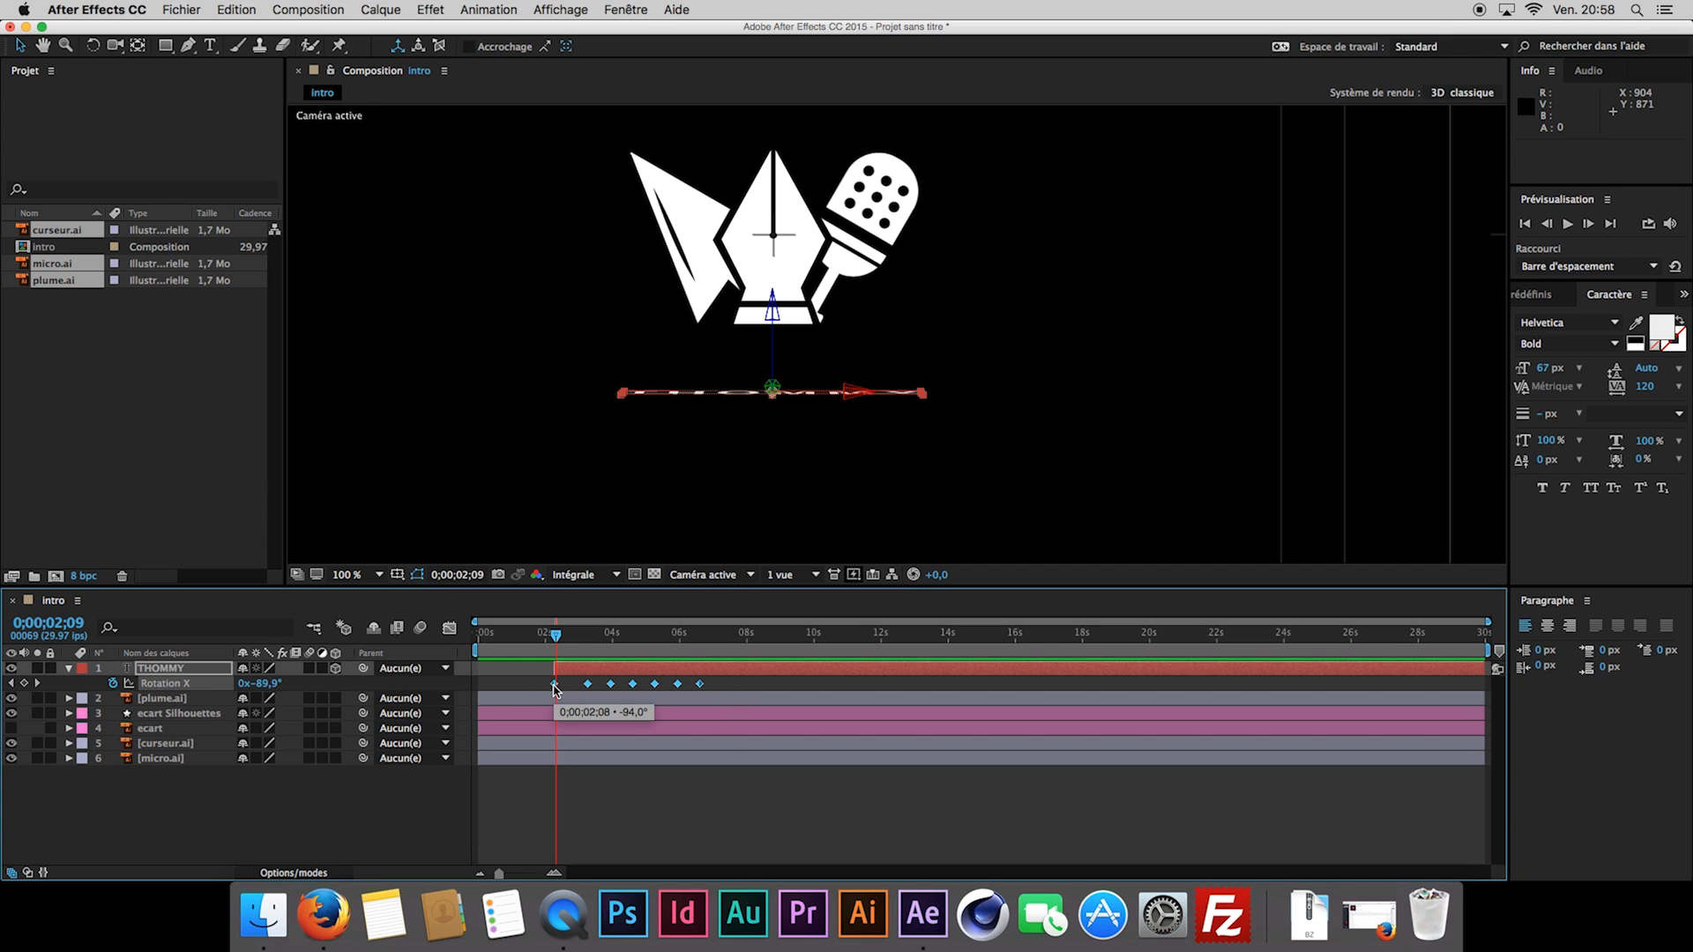
{"action": "right_click", "coordinate": [553, 684]}
{"action": "mouse_move", "coordinate": [705, 863]}
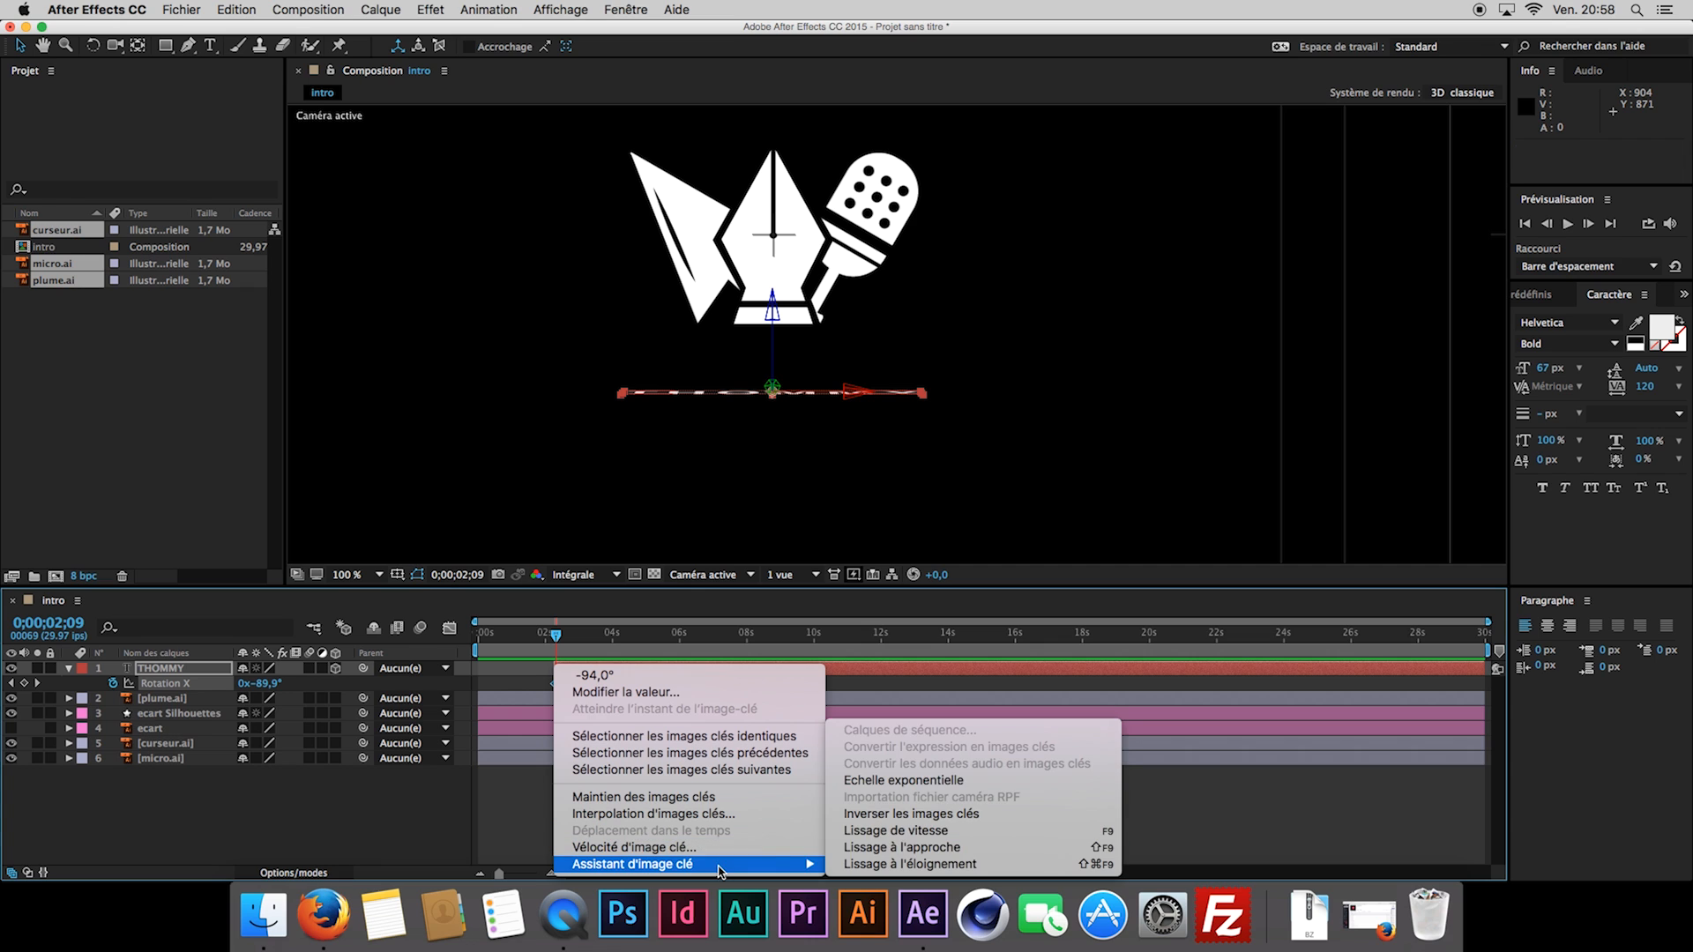
{"action": "left_click", "coordinate": [882, 833]}
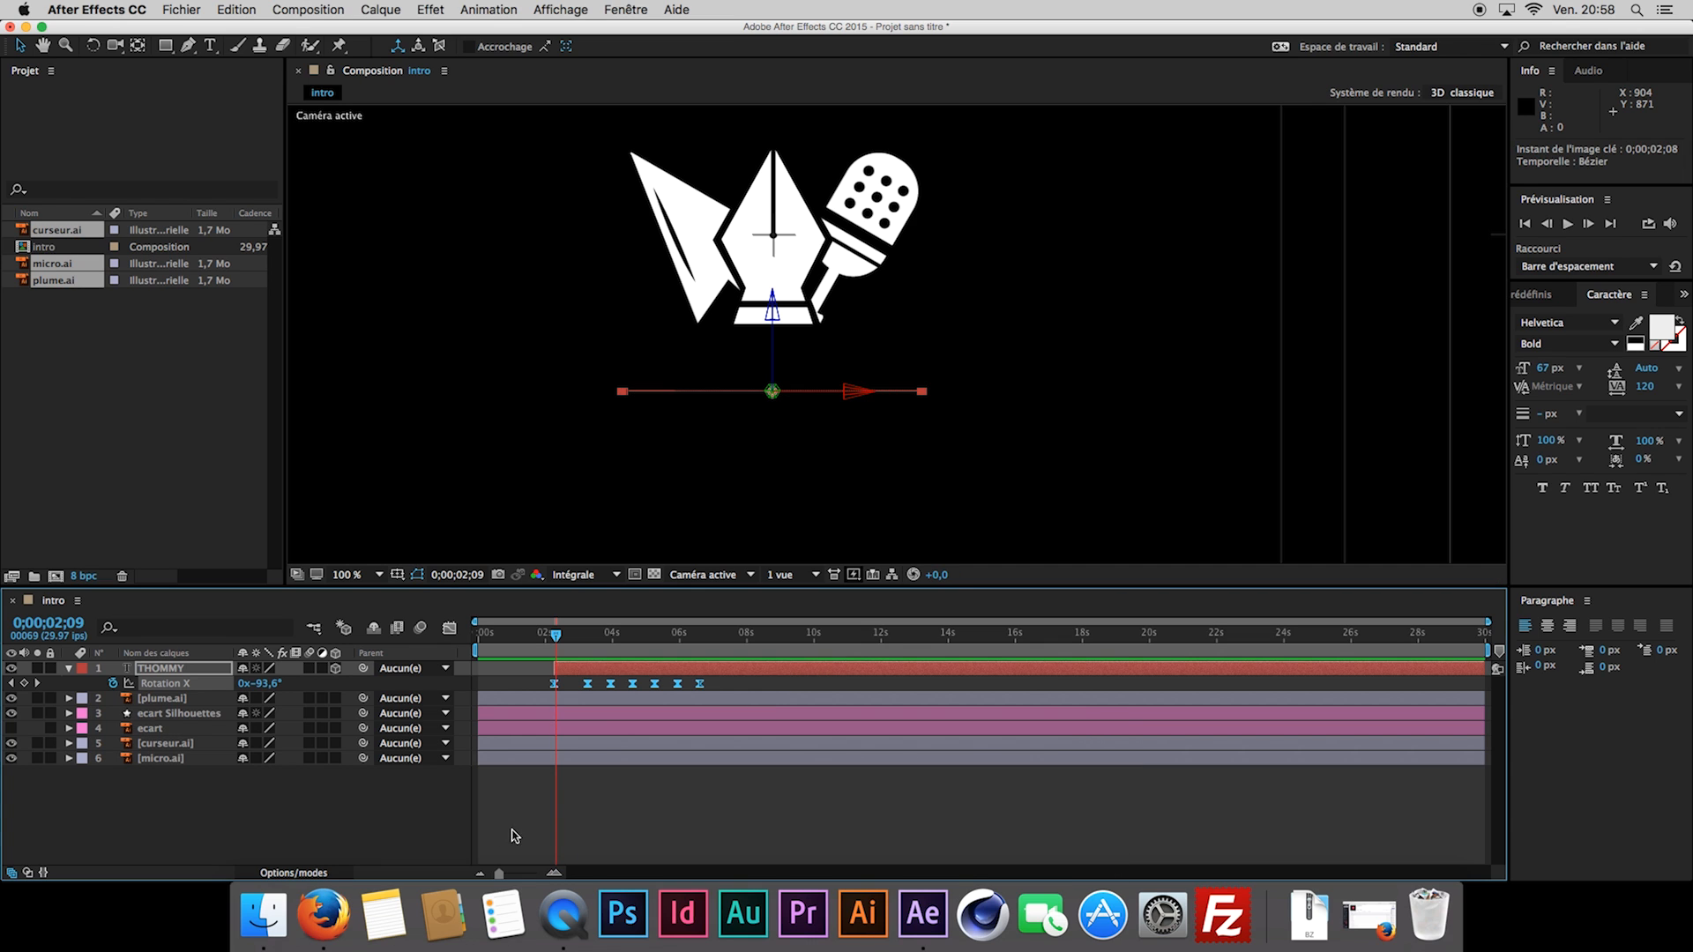
Play back the eased swing of the name, replaying it from 0;00;02;14.
{"action": "left_click", "coordinate": [414, 833]}
{"action": "key", "text": "space"}
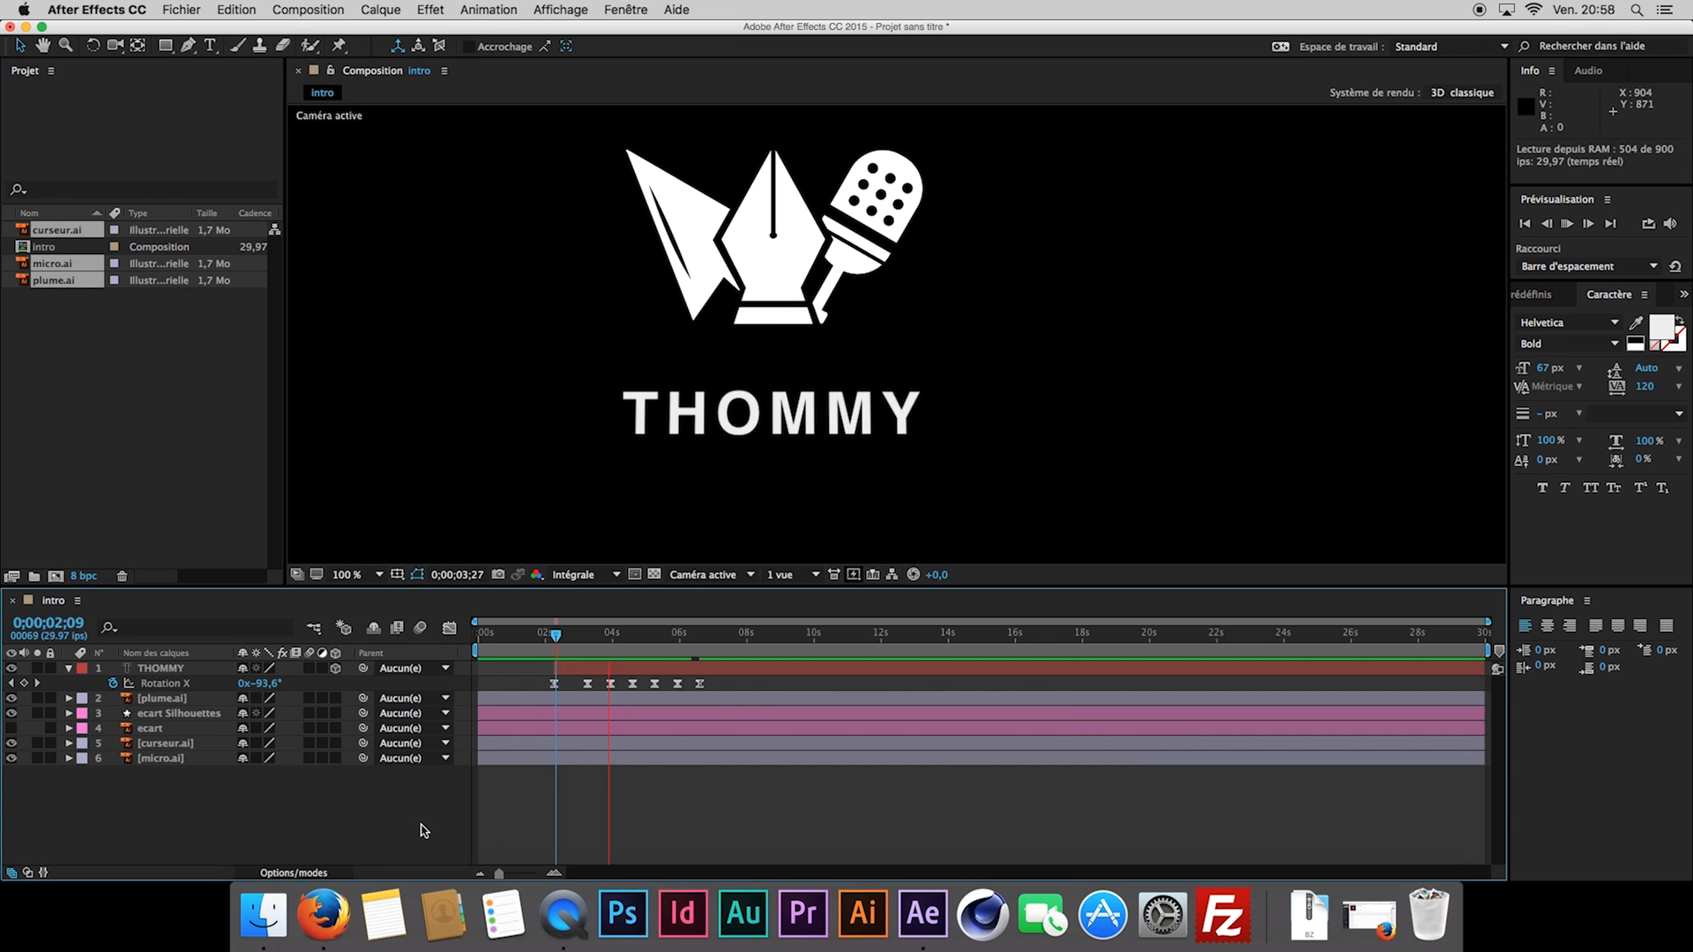
{"action": "left_click_drag", "start_coordinate": [661, 641], "coordinate": [562, 642]}
{"action": "key", "text": "space"}
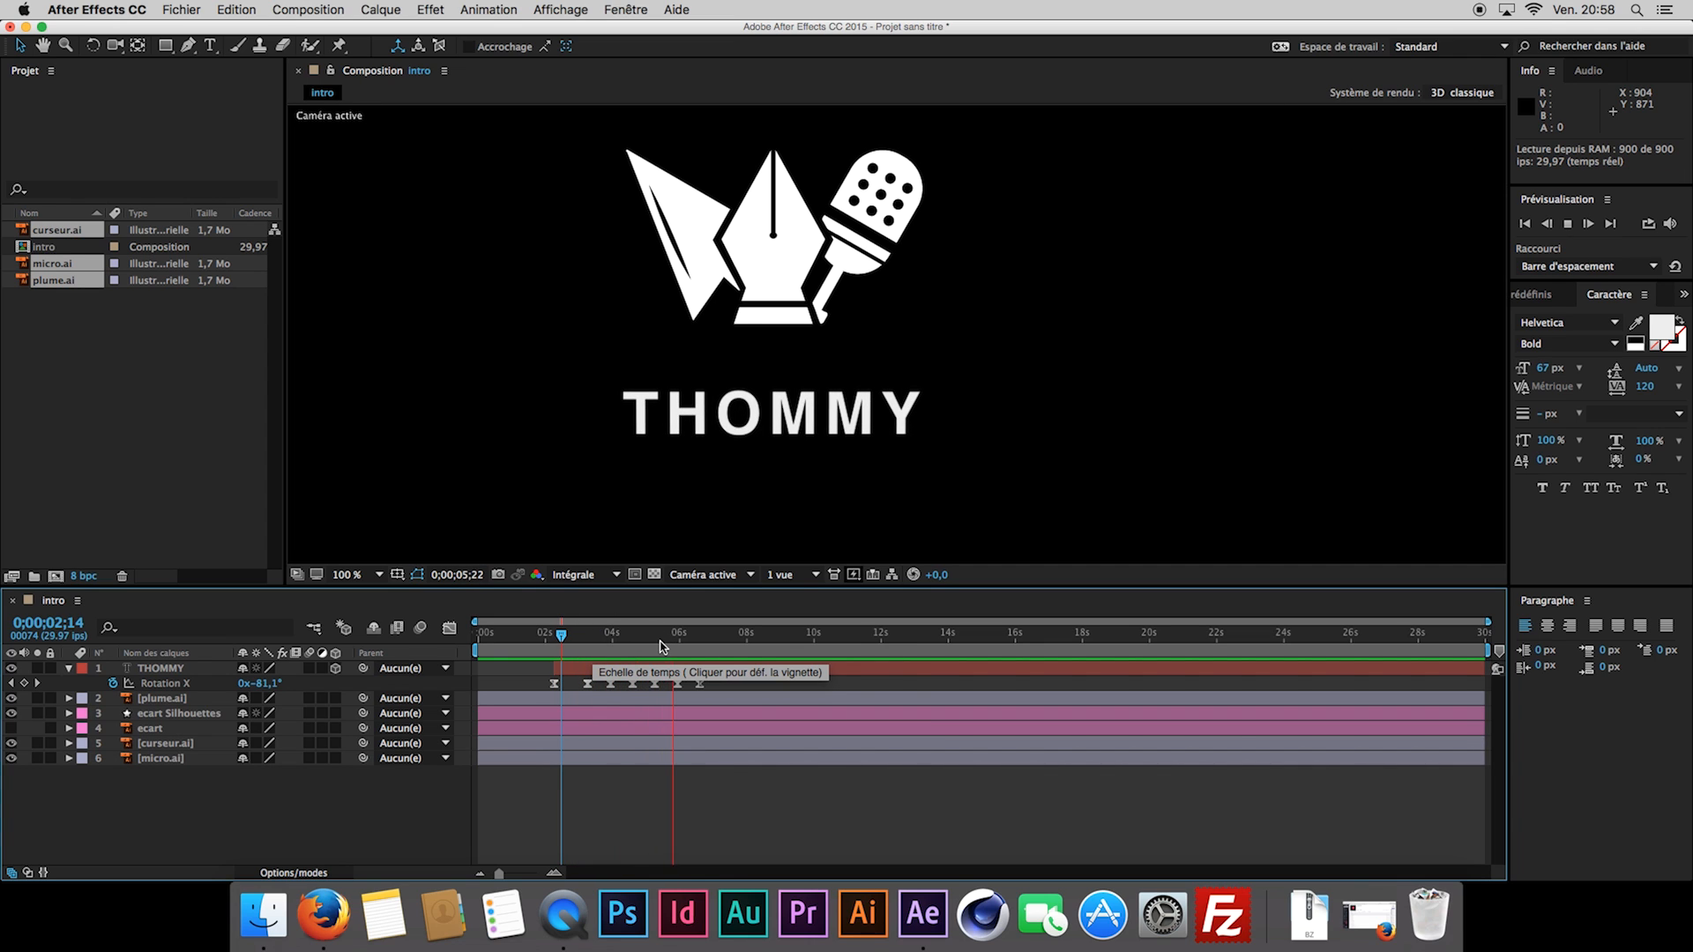
{"action": "key", "text": "space"}
Fit the composition in the viewer without the safe-margin guides and preview the intro from the start, ending at 0;00;05;18.
{"action": "left_click", "coordinate": [361, 574]}
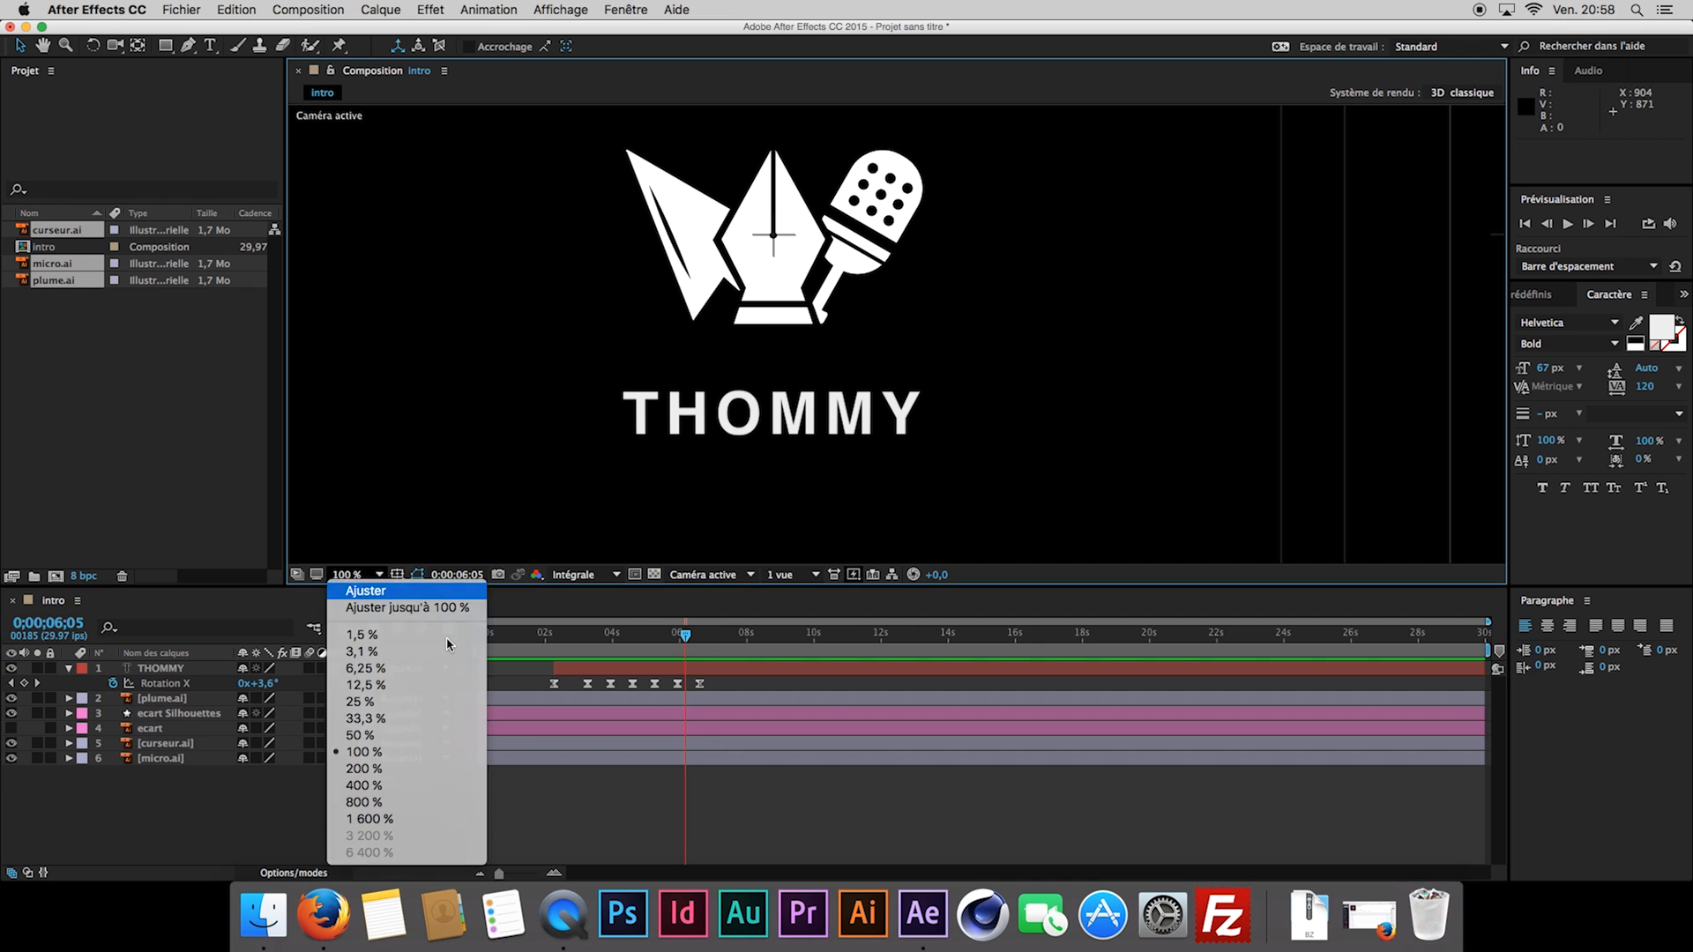
{"action": "left_click", "coordinate": [384, 596]}
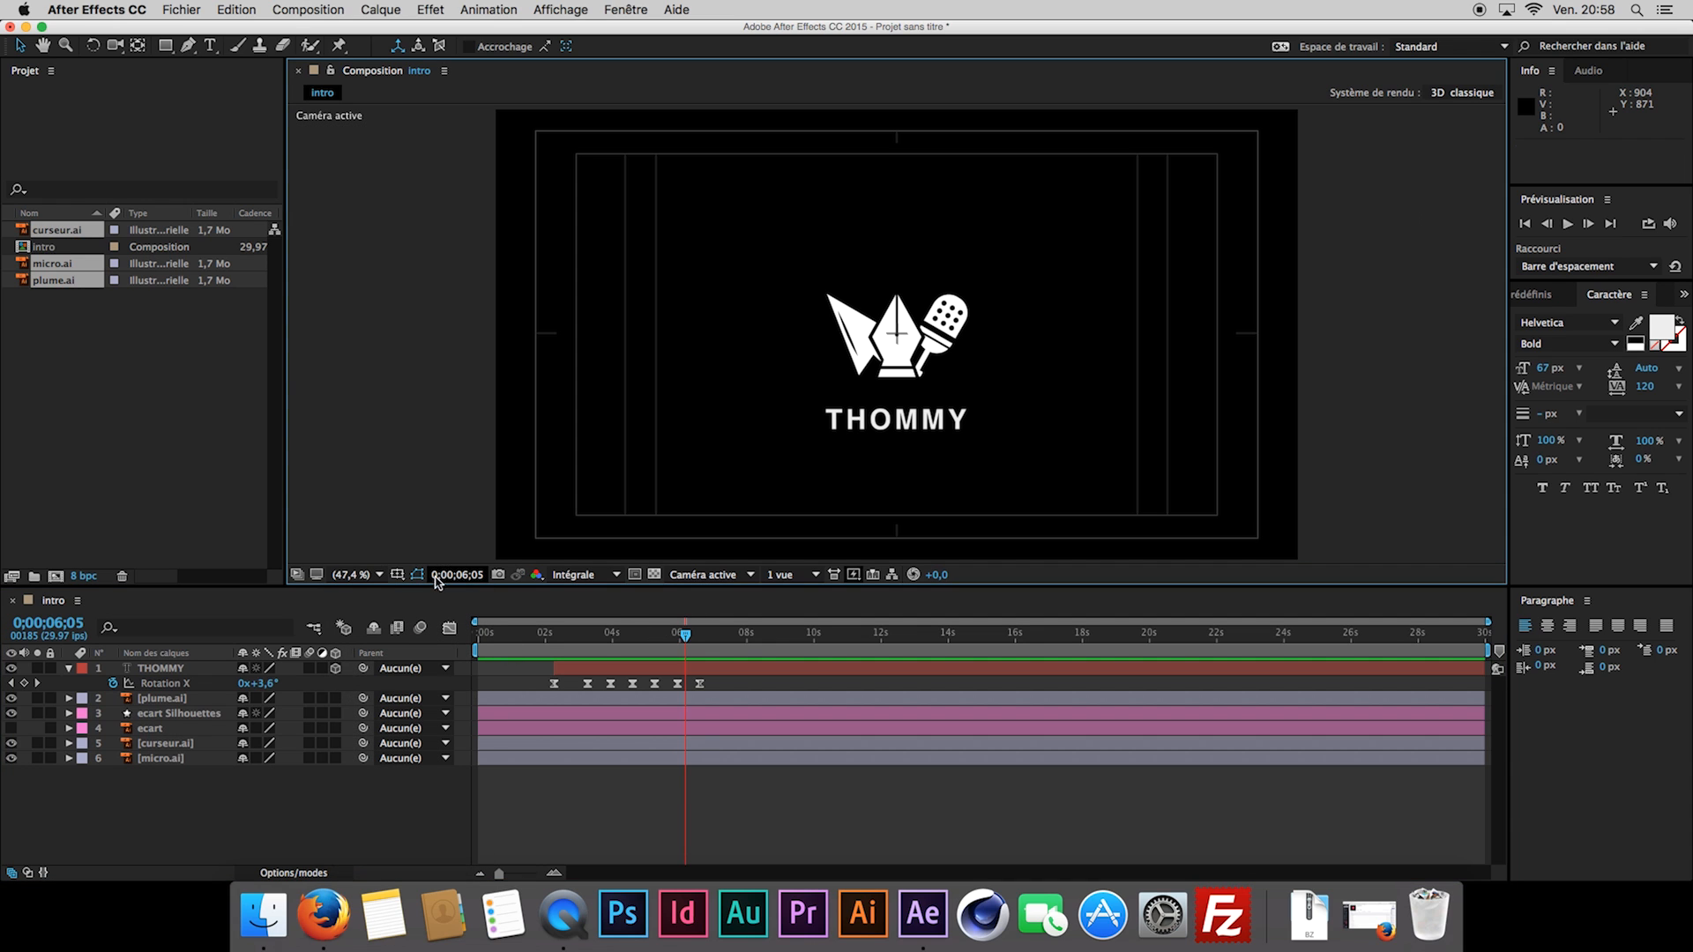
{"action": "left_click", "coordinate": [397, 574]}
{"action": "left_click", "coordinate": [446, 588]}
{"action": "key", "text": "space"}
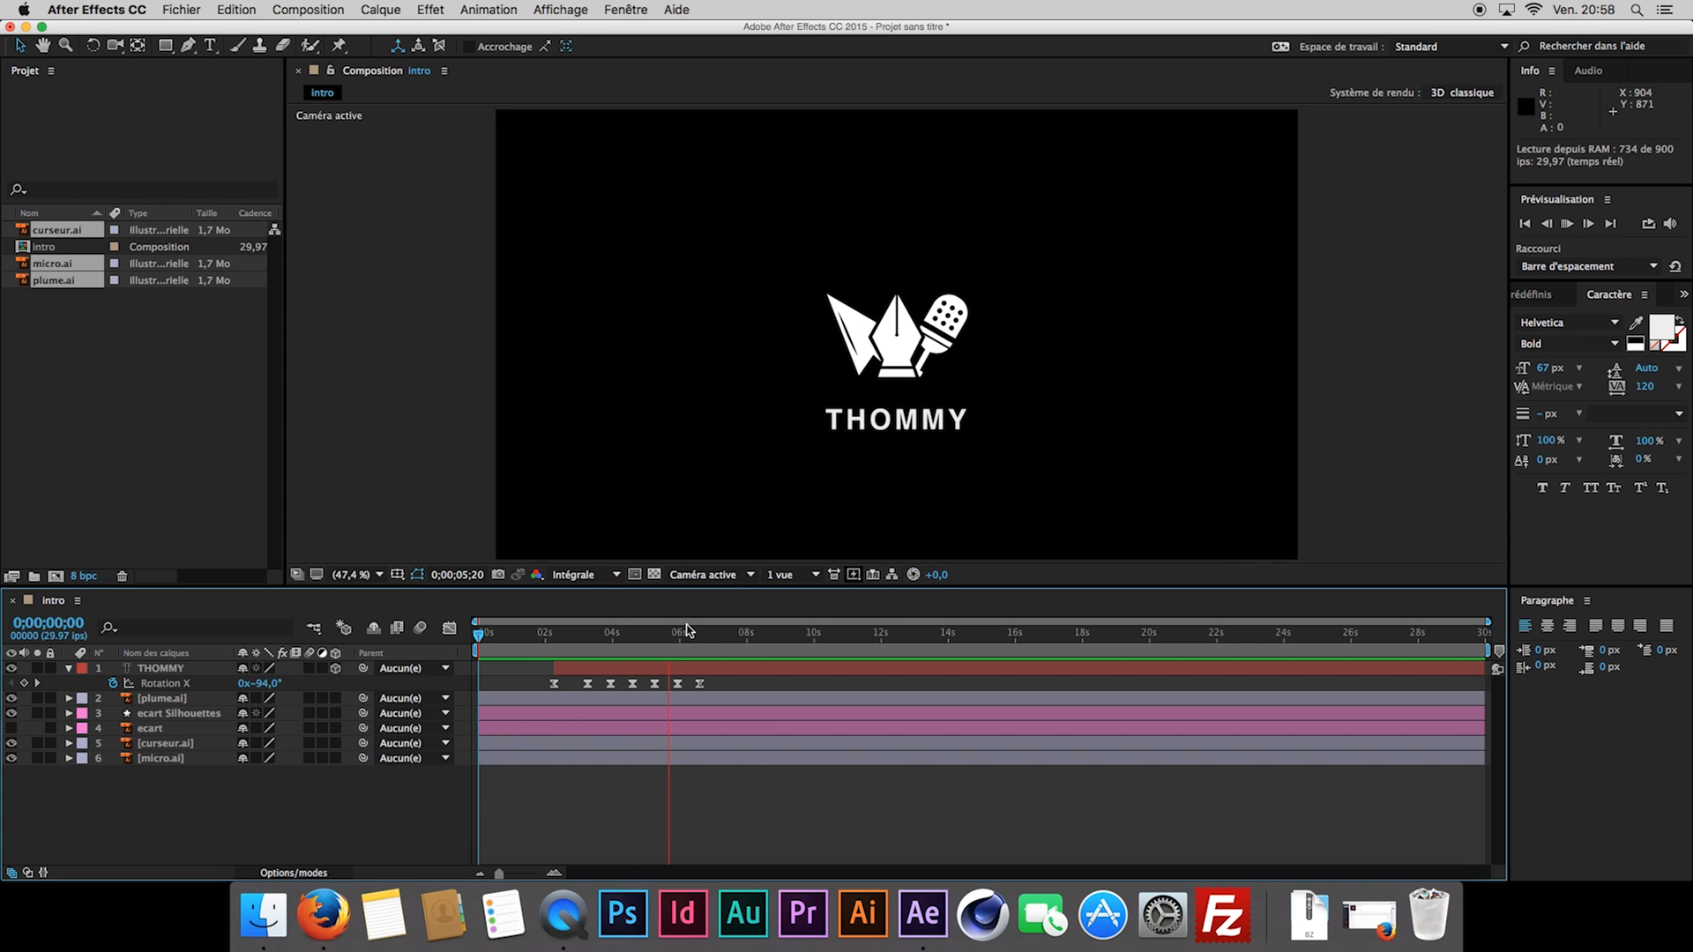
{"action": "mouse_move", "coordinate": [683, 635]}
{"action": "left_mouse_down"}
{"action": "mouse_move", "coordinate": [623, 646]}
{"action": "mouse_move", "coordinate": [592, 677]}
{"action": "mouse_move", "coordinate": [667, 660]}
{"action": "left_mouse_up"}
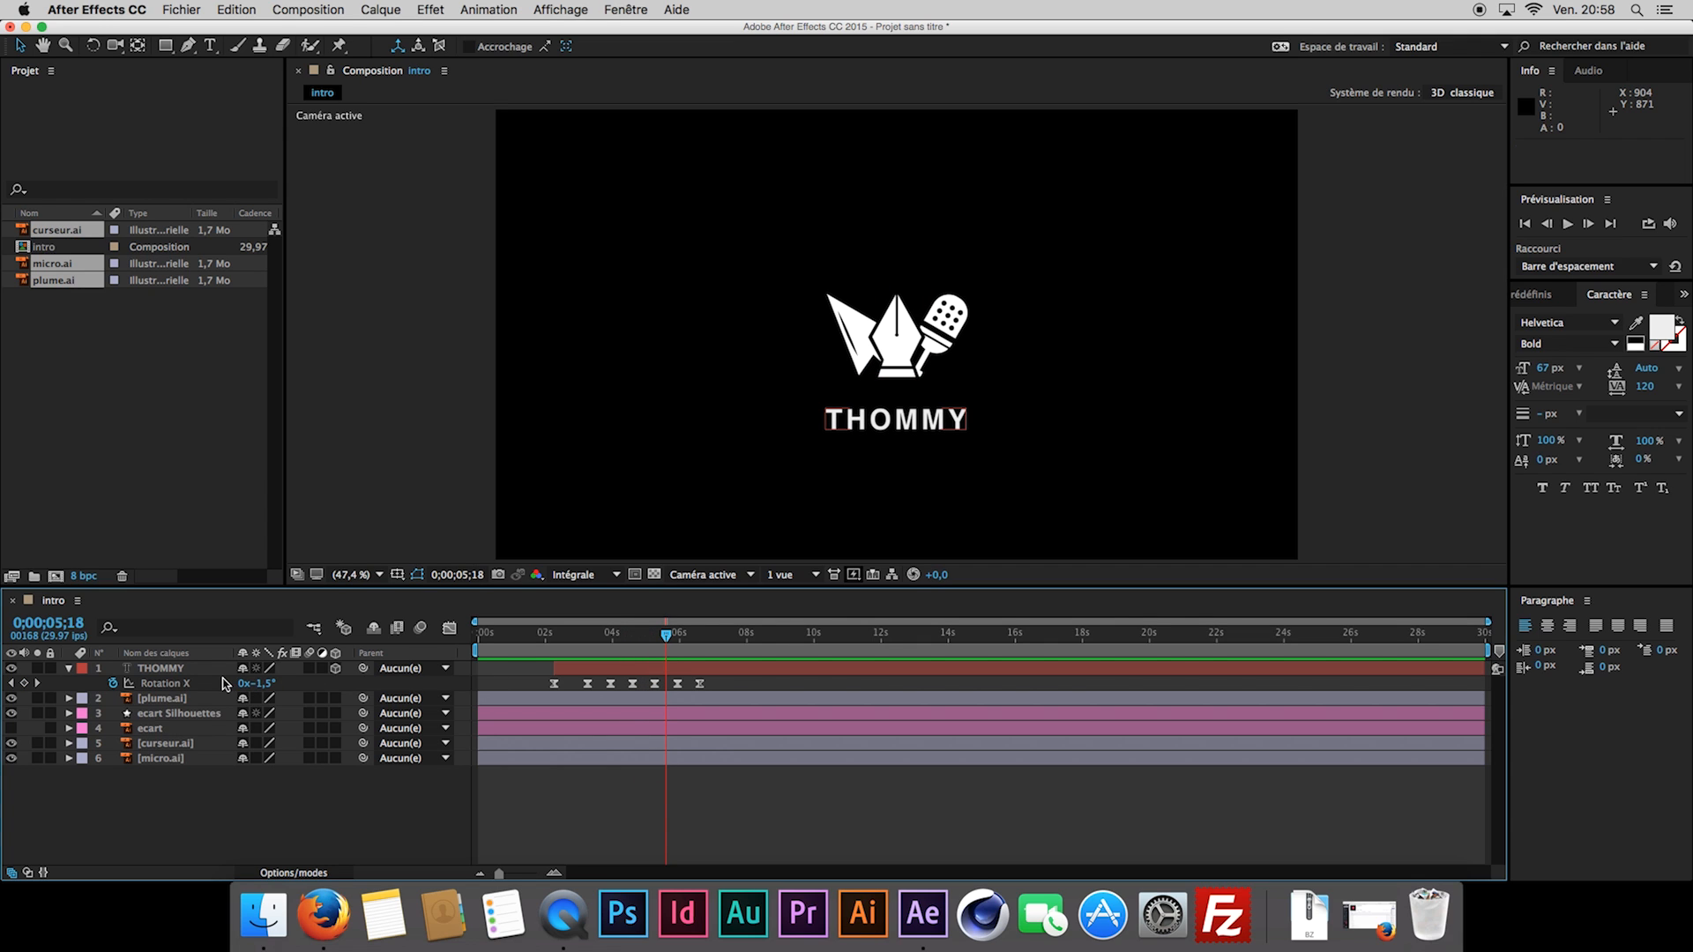
Precompose all six layers into a new composition named "animation", moving all attributes into it.
{"action": "left_click_drag", "start_coordinate": [220, 818], "coordinate": [170, 661]}
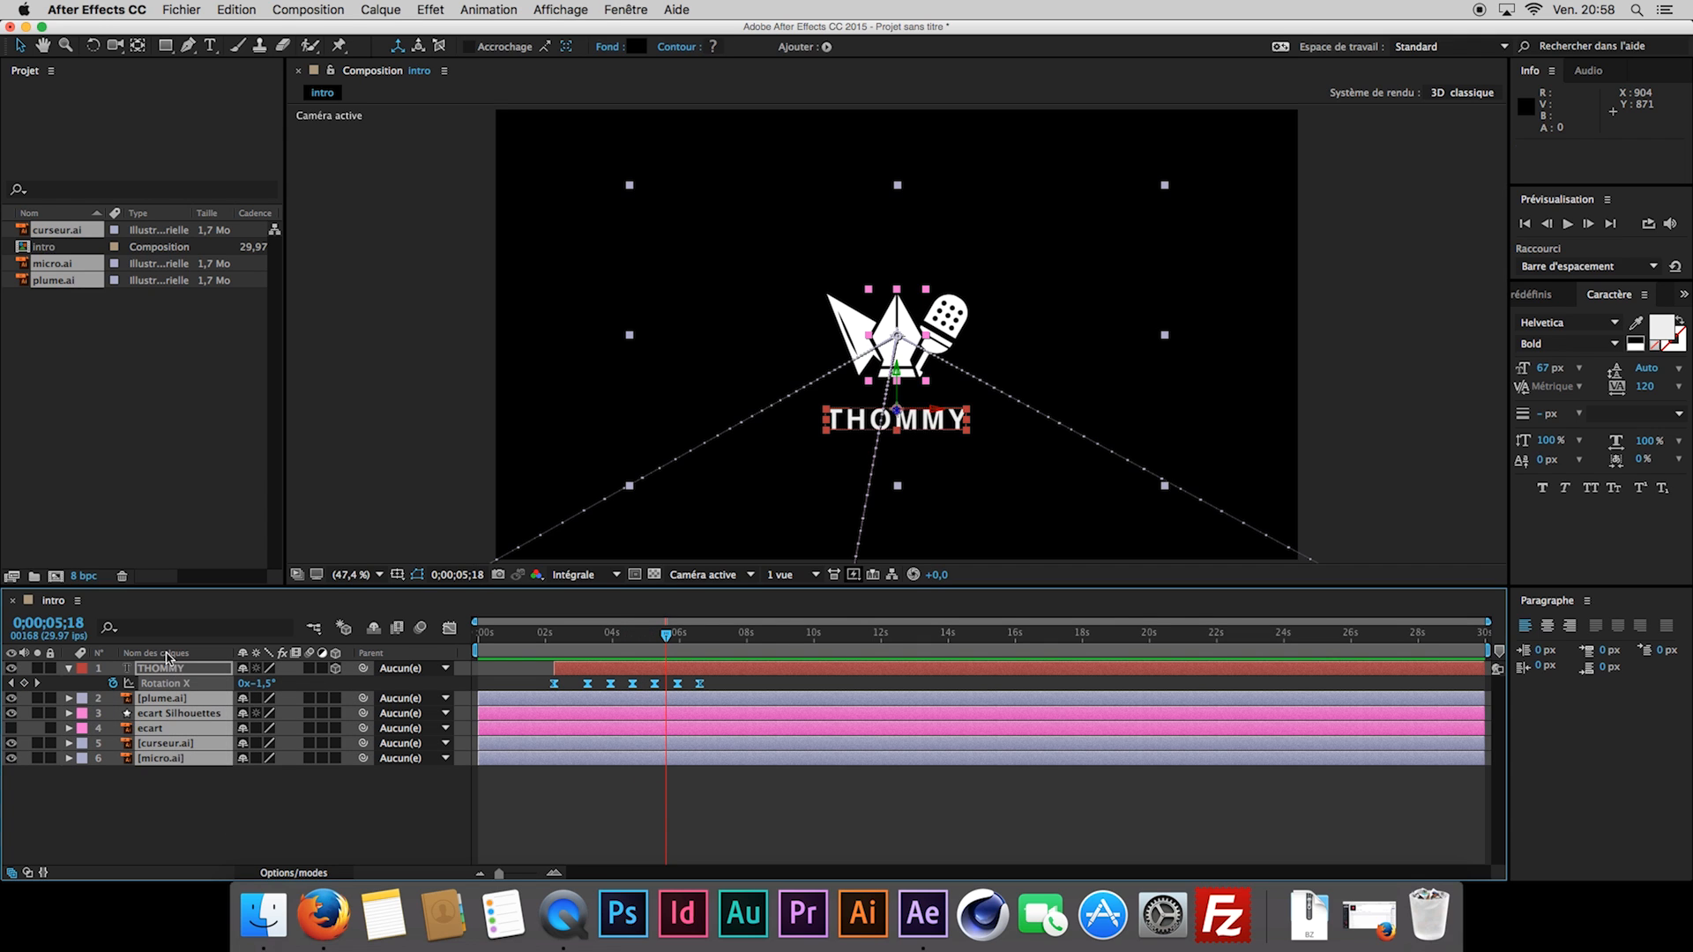
{"action": "right_click", "coordinate": [194, 730]}
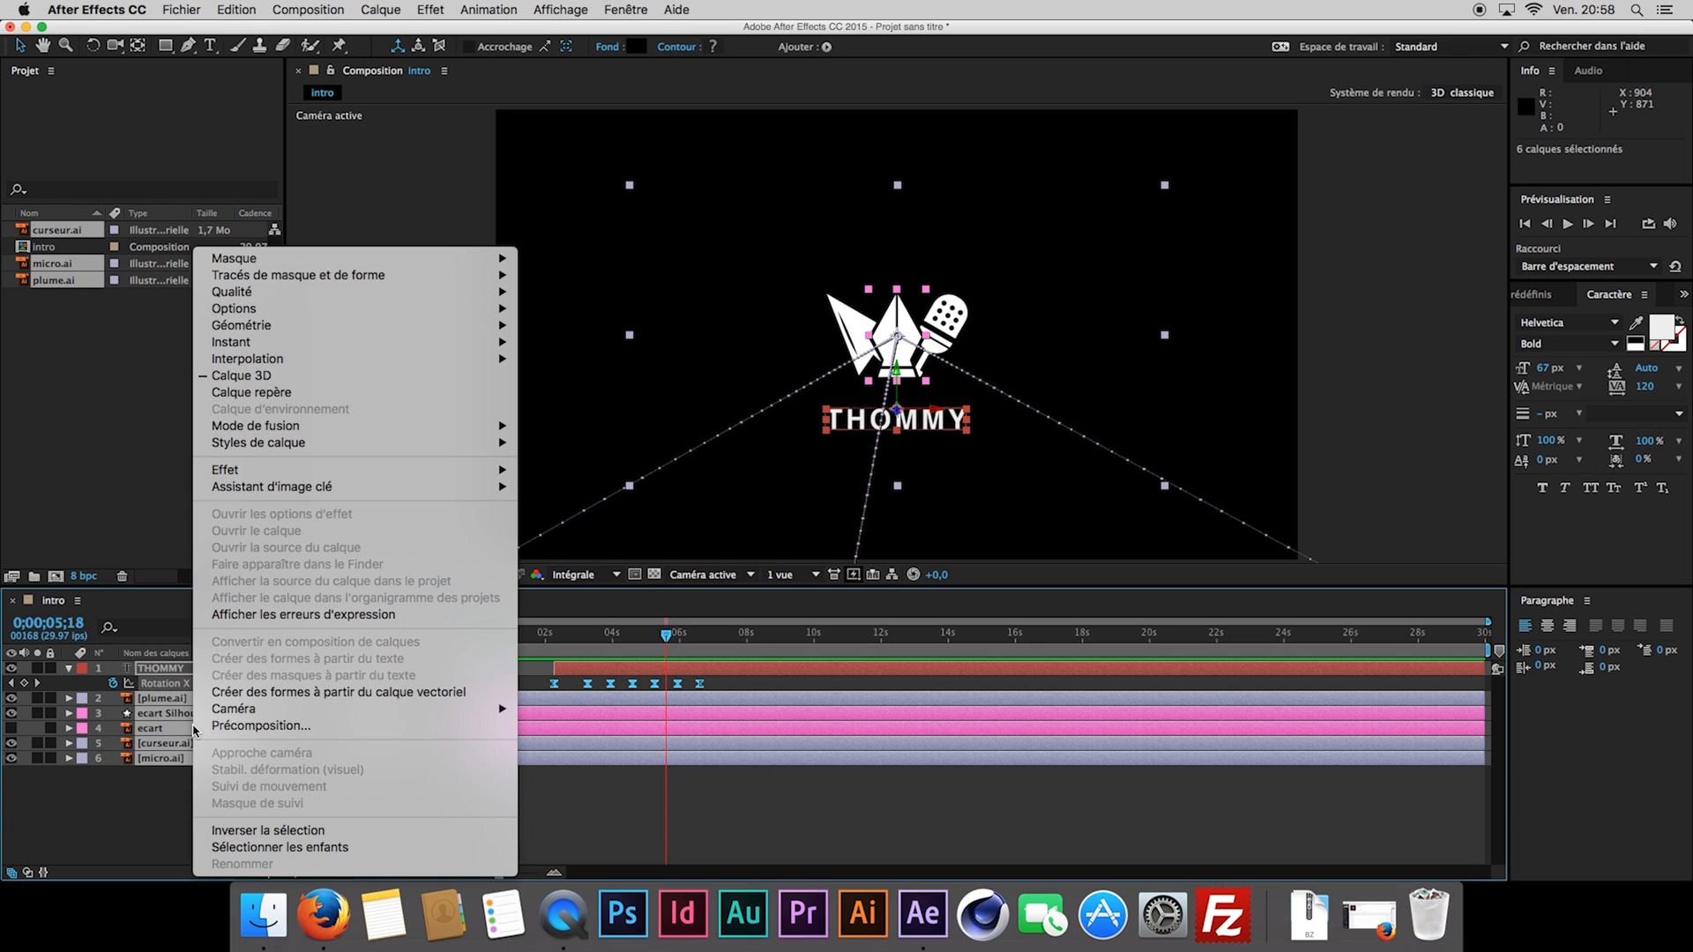
{"action": "left_click", "coordinate": [260, 726]}
{"action": "key", "text": "BackSpace"}
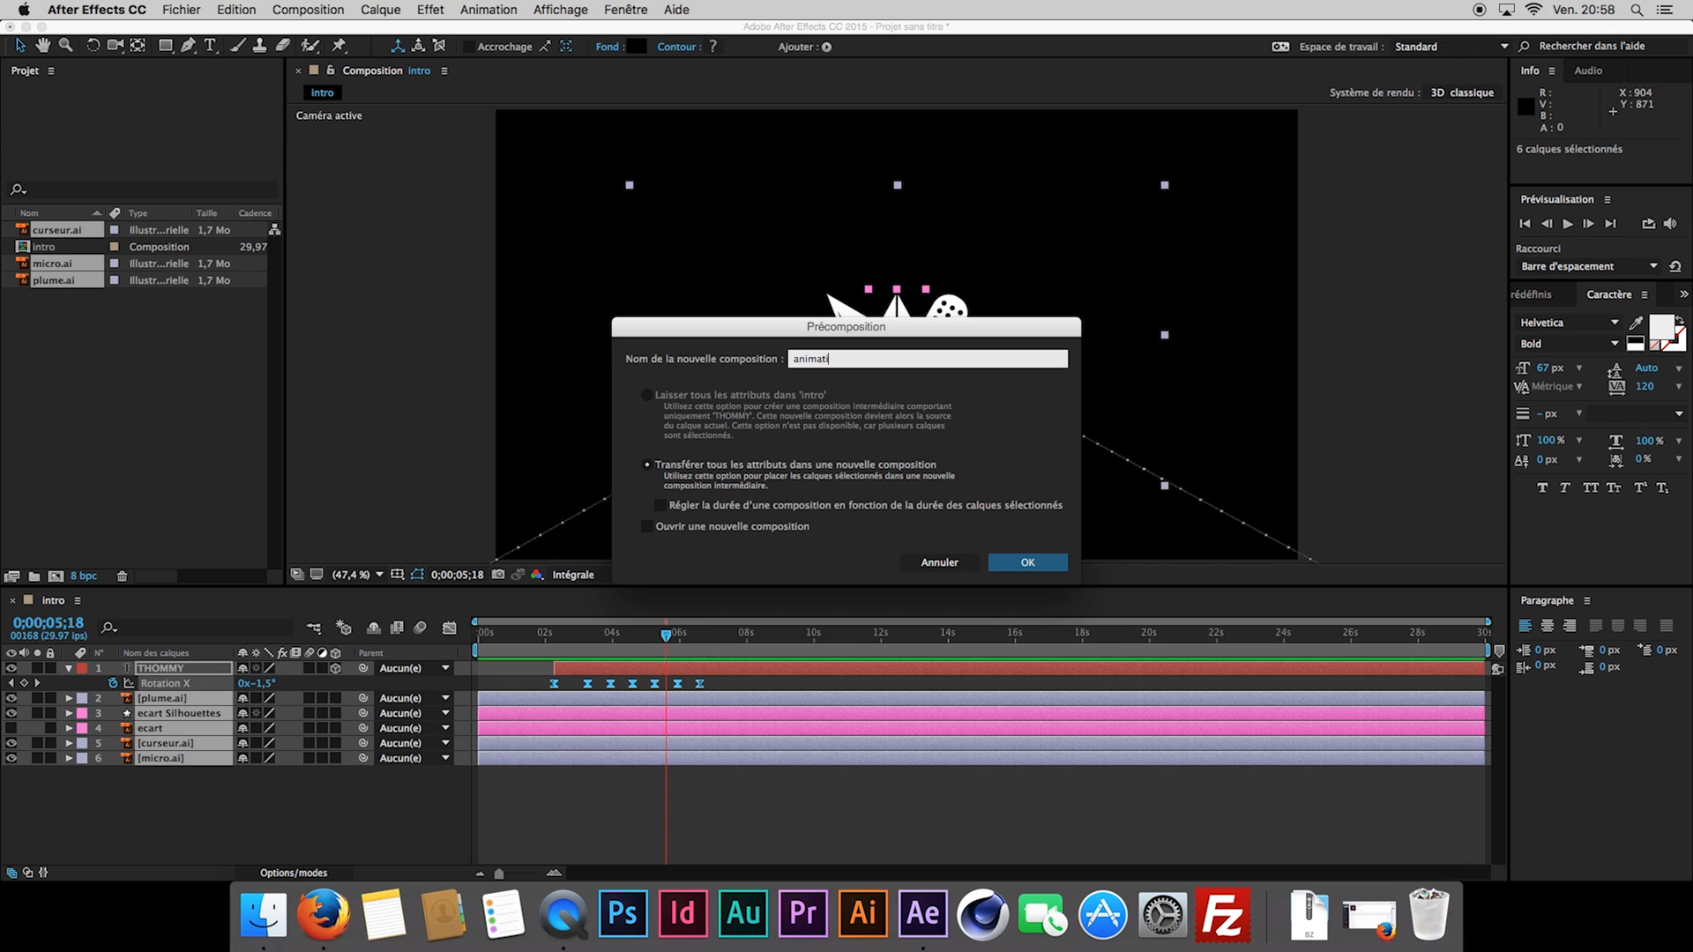
{"action": "key", "text": "Return"}
{"action": "left_click", "coordinate": [402, 706]}
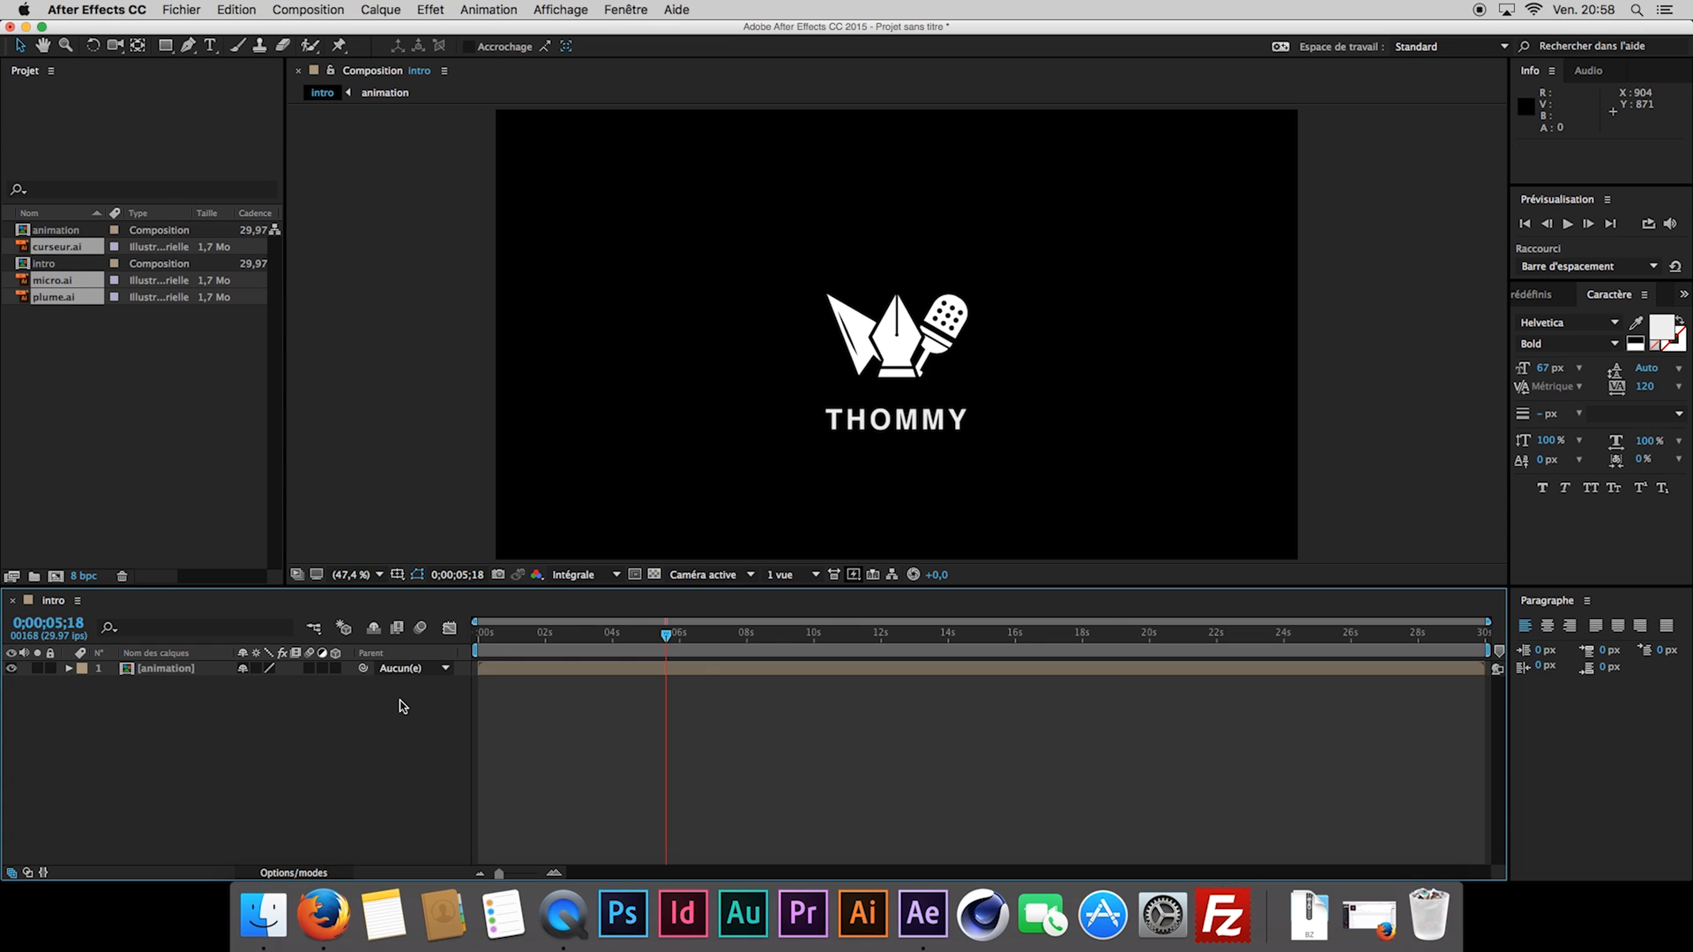
Add a Position keyframe to the animation layer at 0;00;05;18 and make the layer 3D.
{"action": "left_click", "coordinate": [207, 674]}
{"action": "key", "text": "p"}
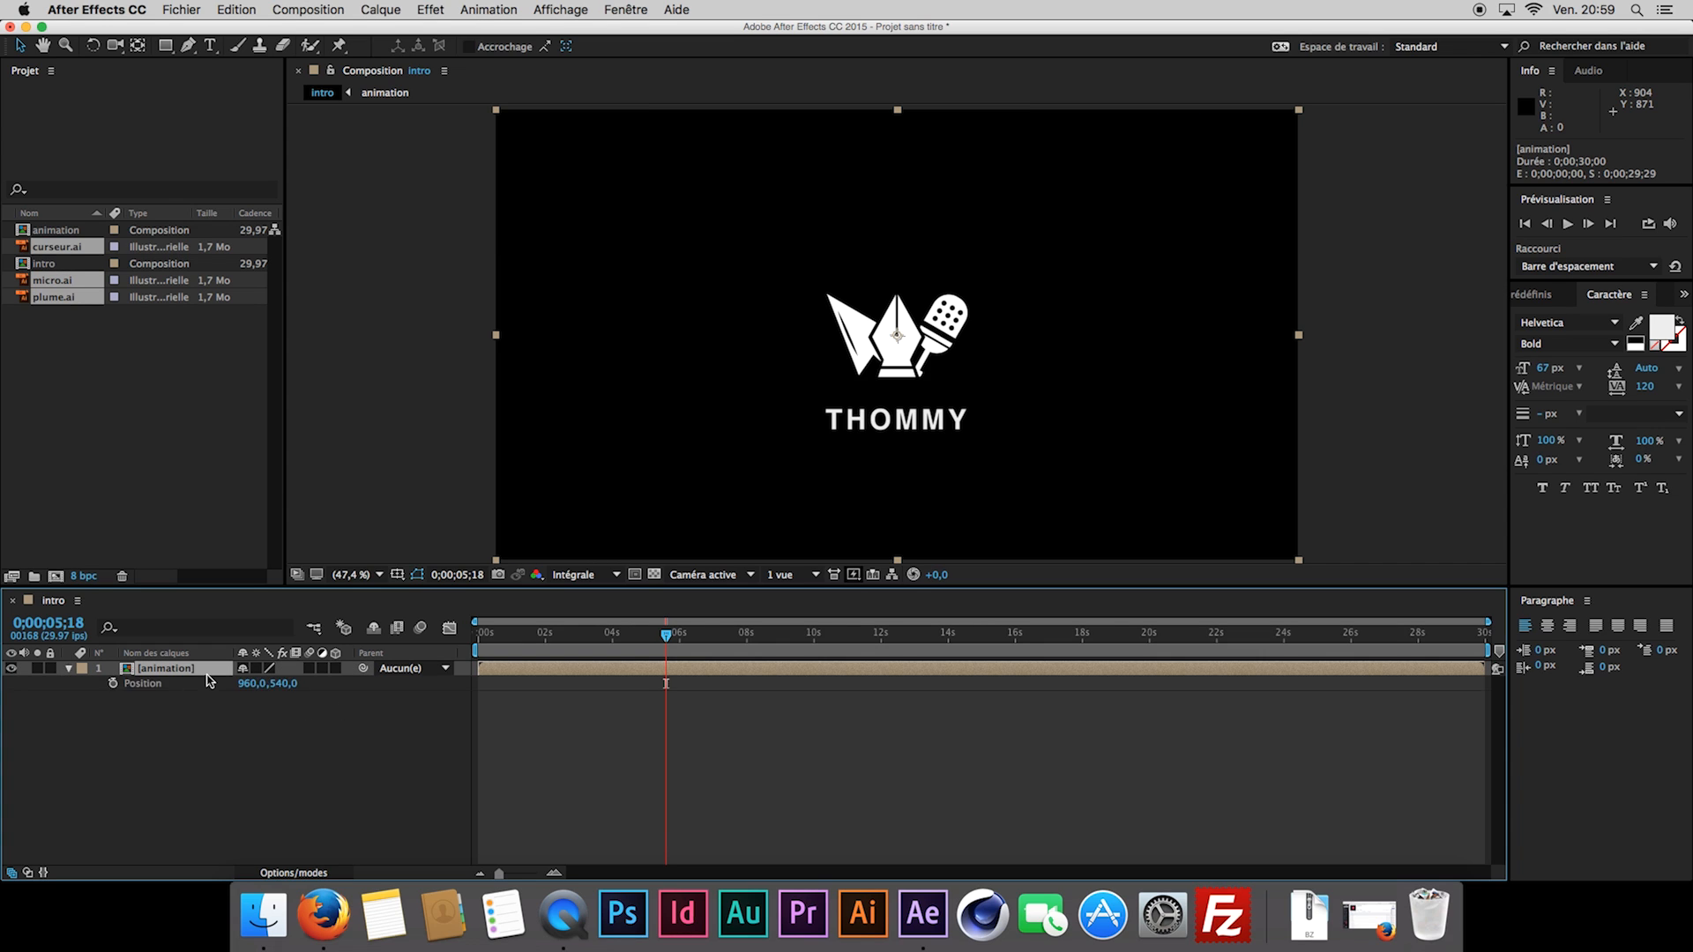
{"action": "left_click", "coordinate": [113, 683]}
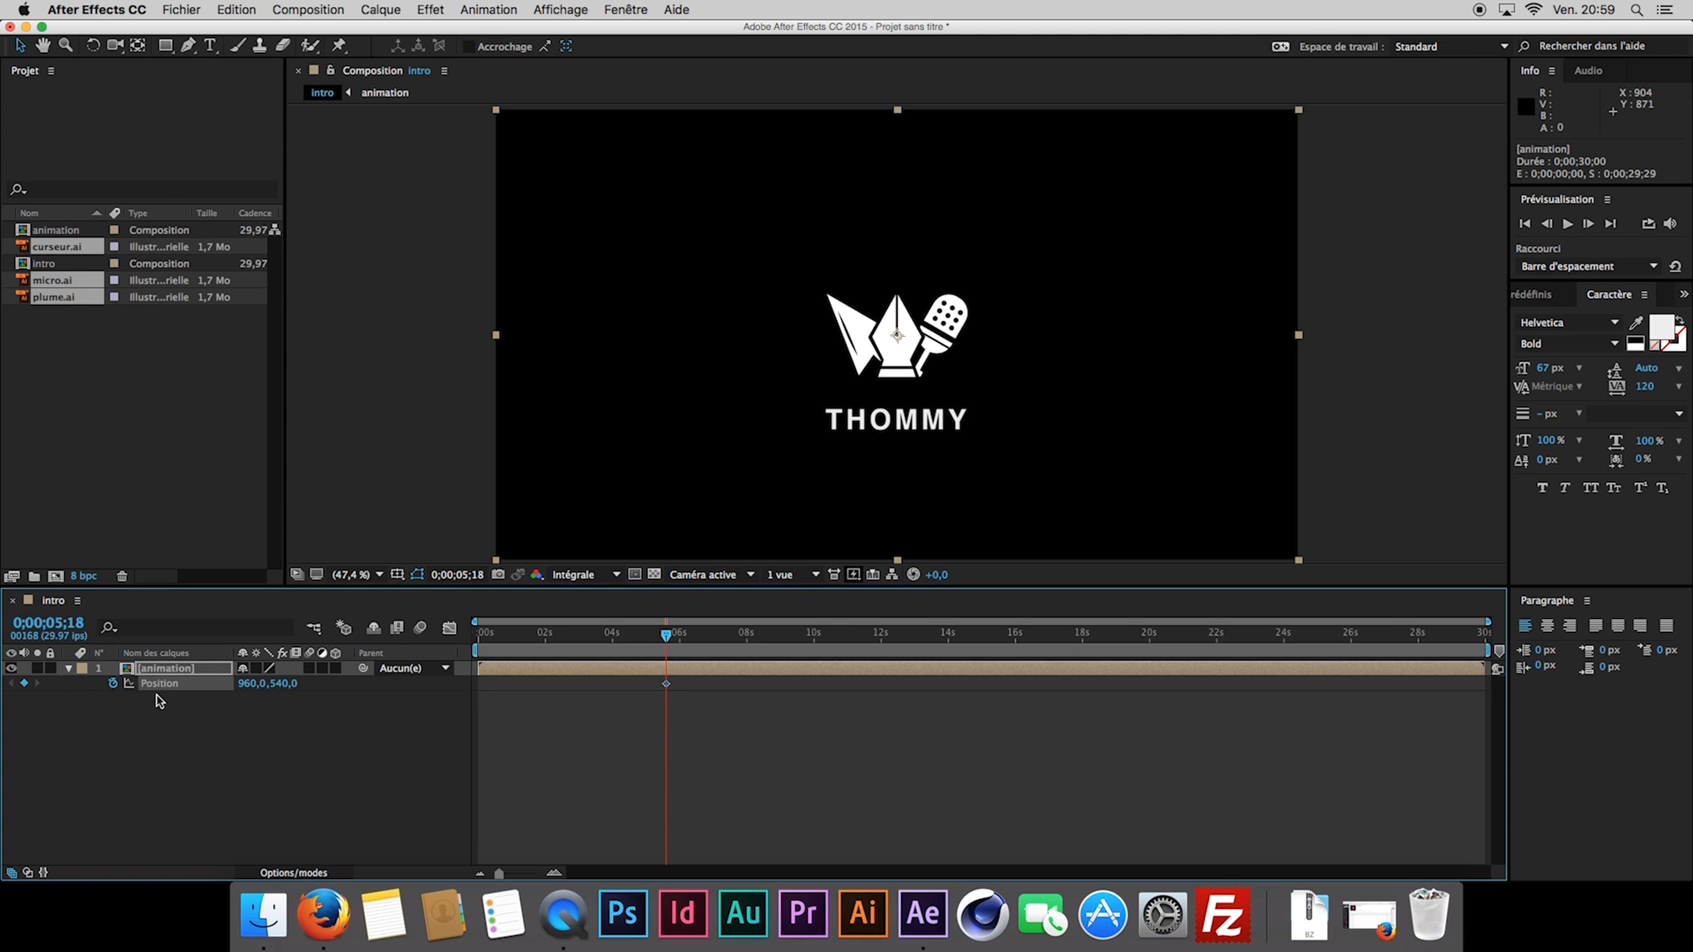
{"action": "key", "text": "r"}
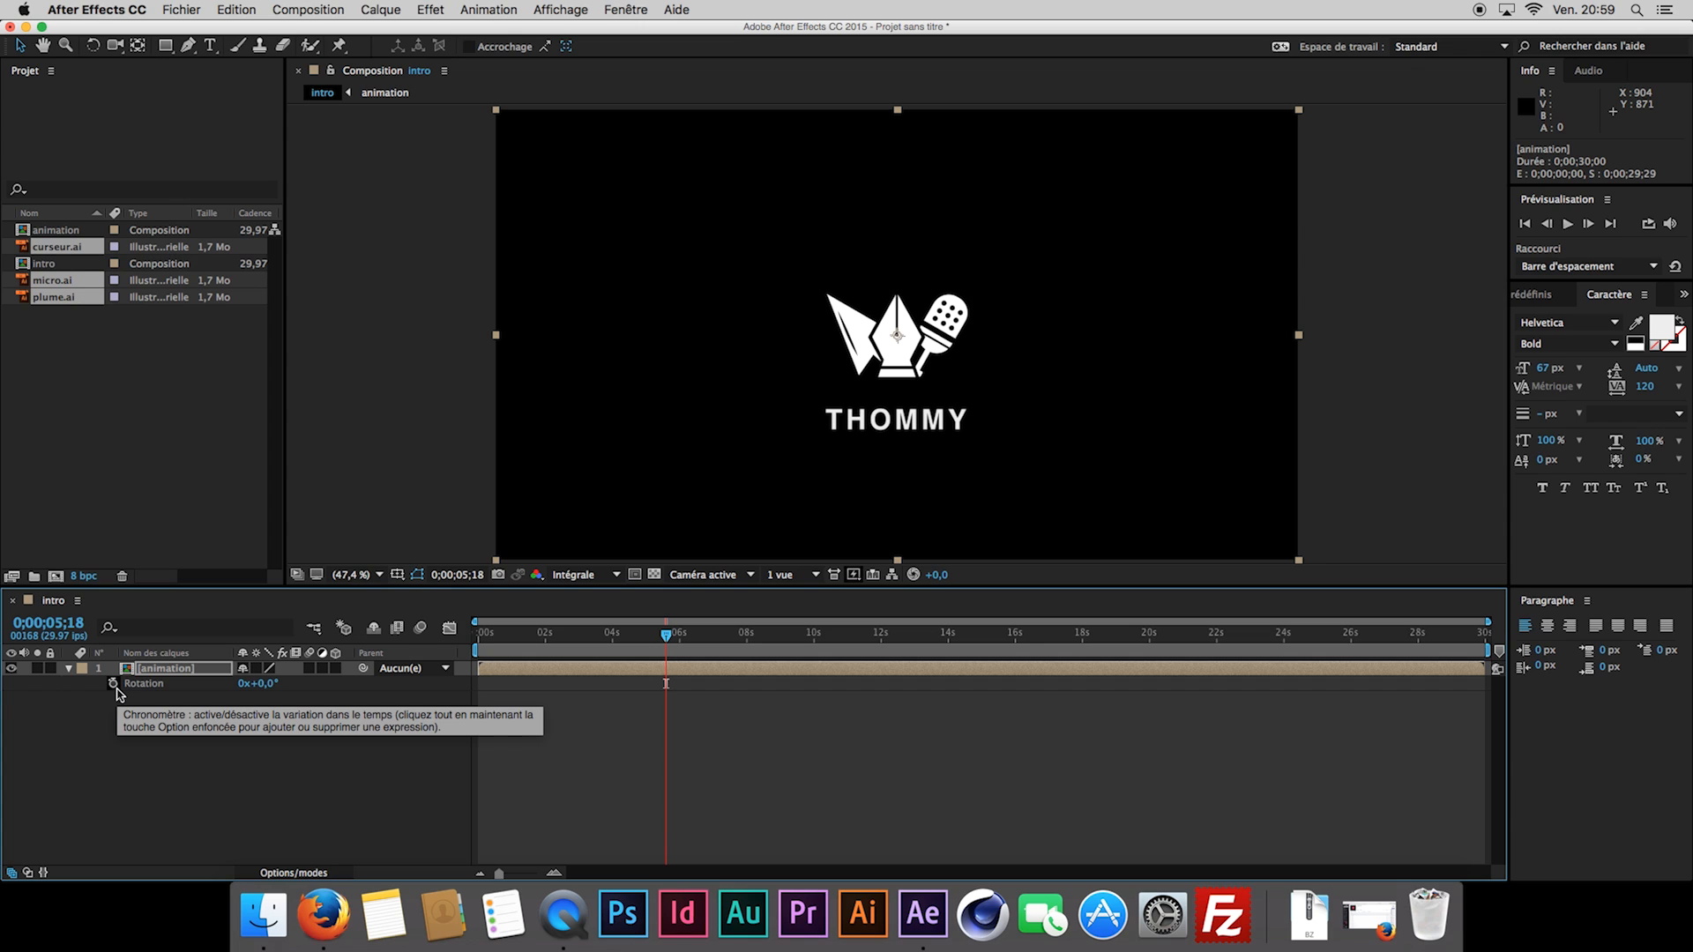
{"action": "key", "text": "r"}
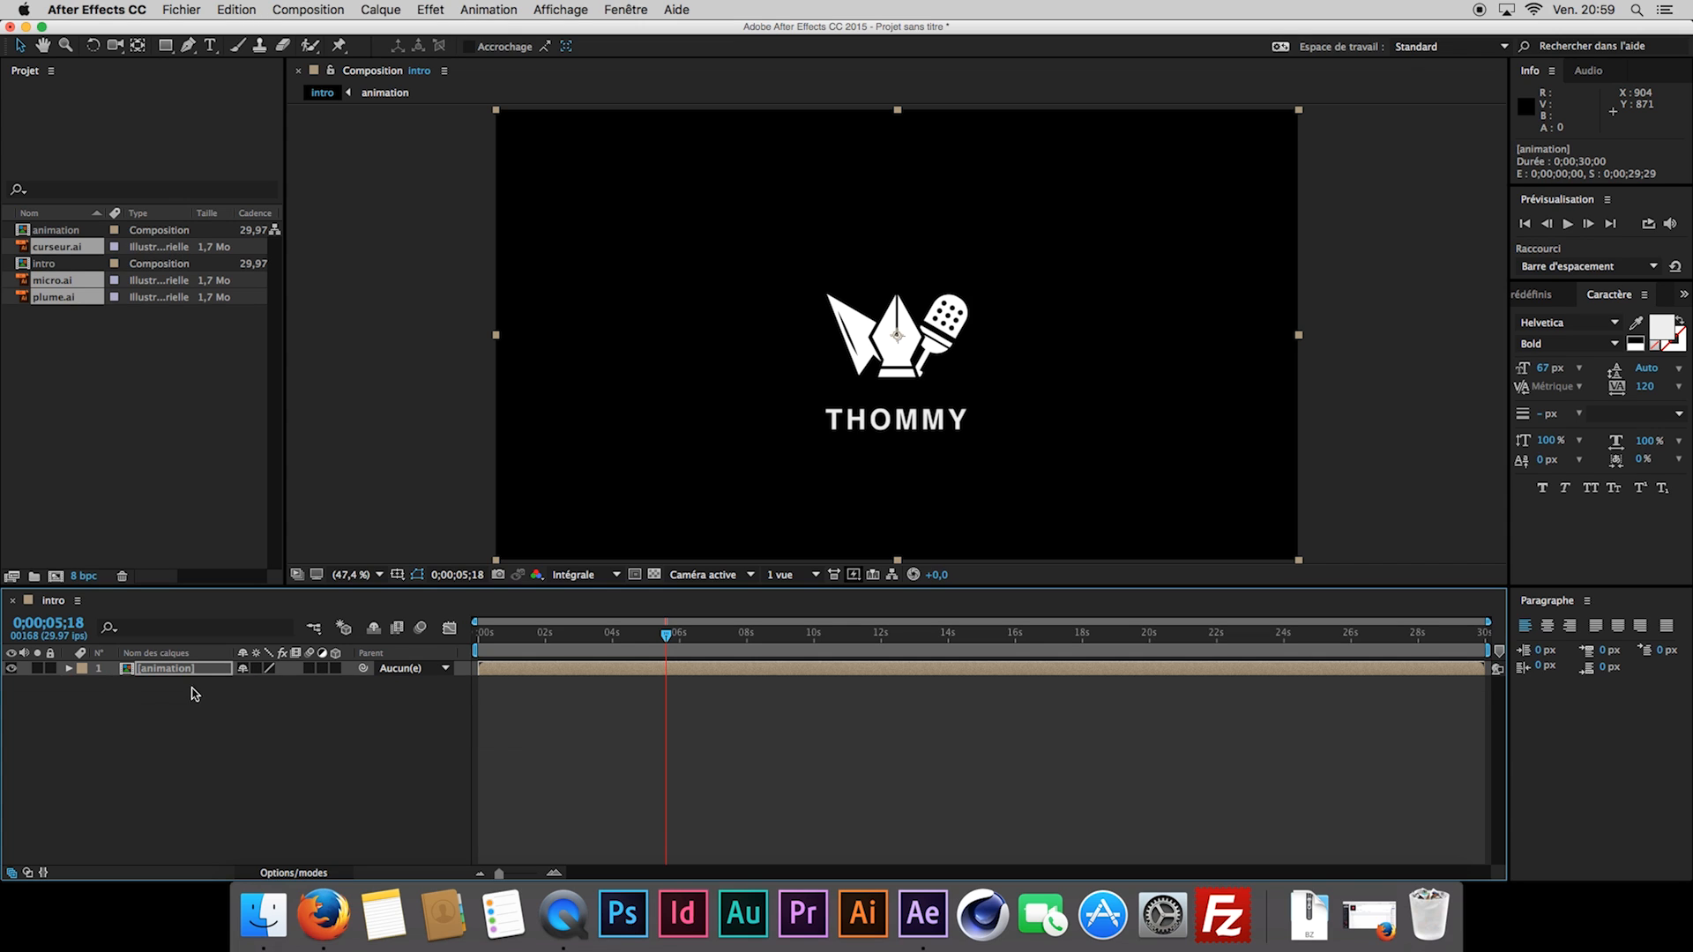
{"action": "left_click", "coordinate": [336, 668]}
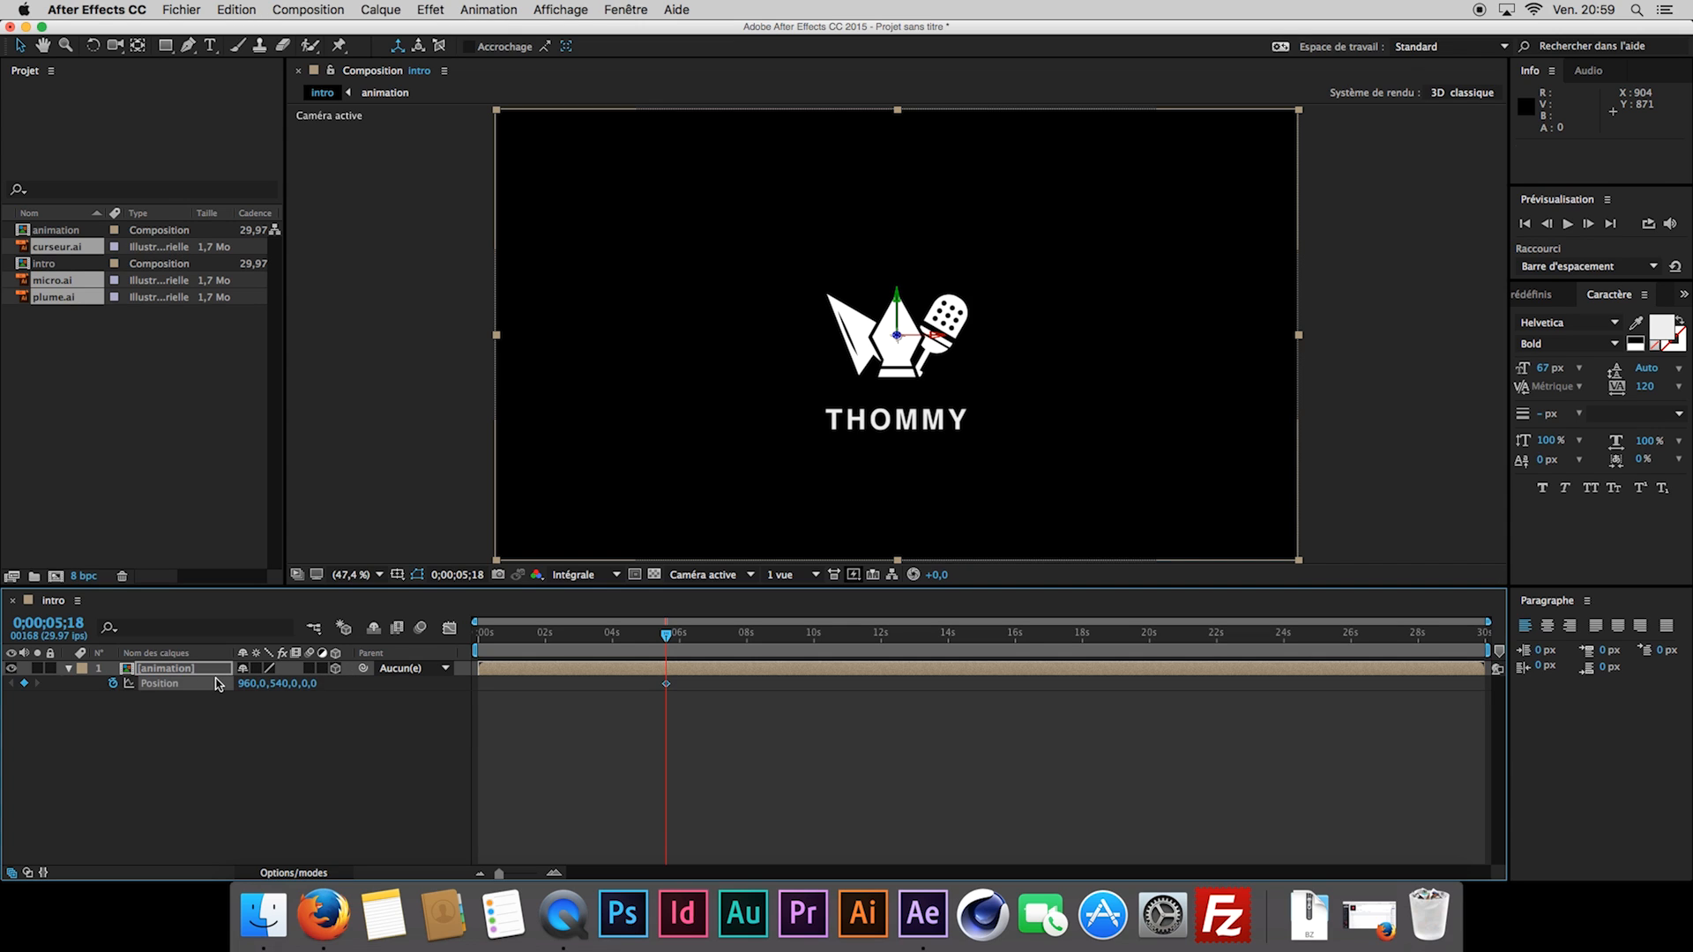
Add Rotation X, Rotation Y and Rotation Z keyframes to the animation layer at 0;00;05;18.
{"action": "key", "text": "r"}
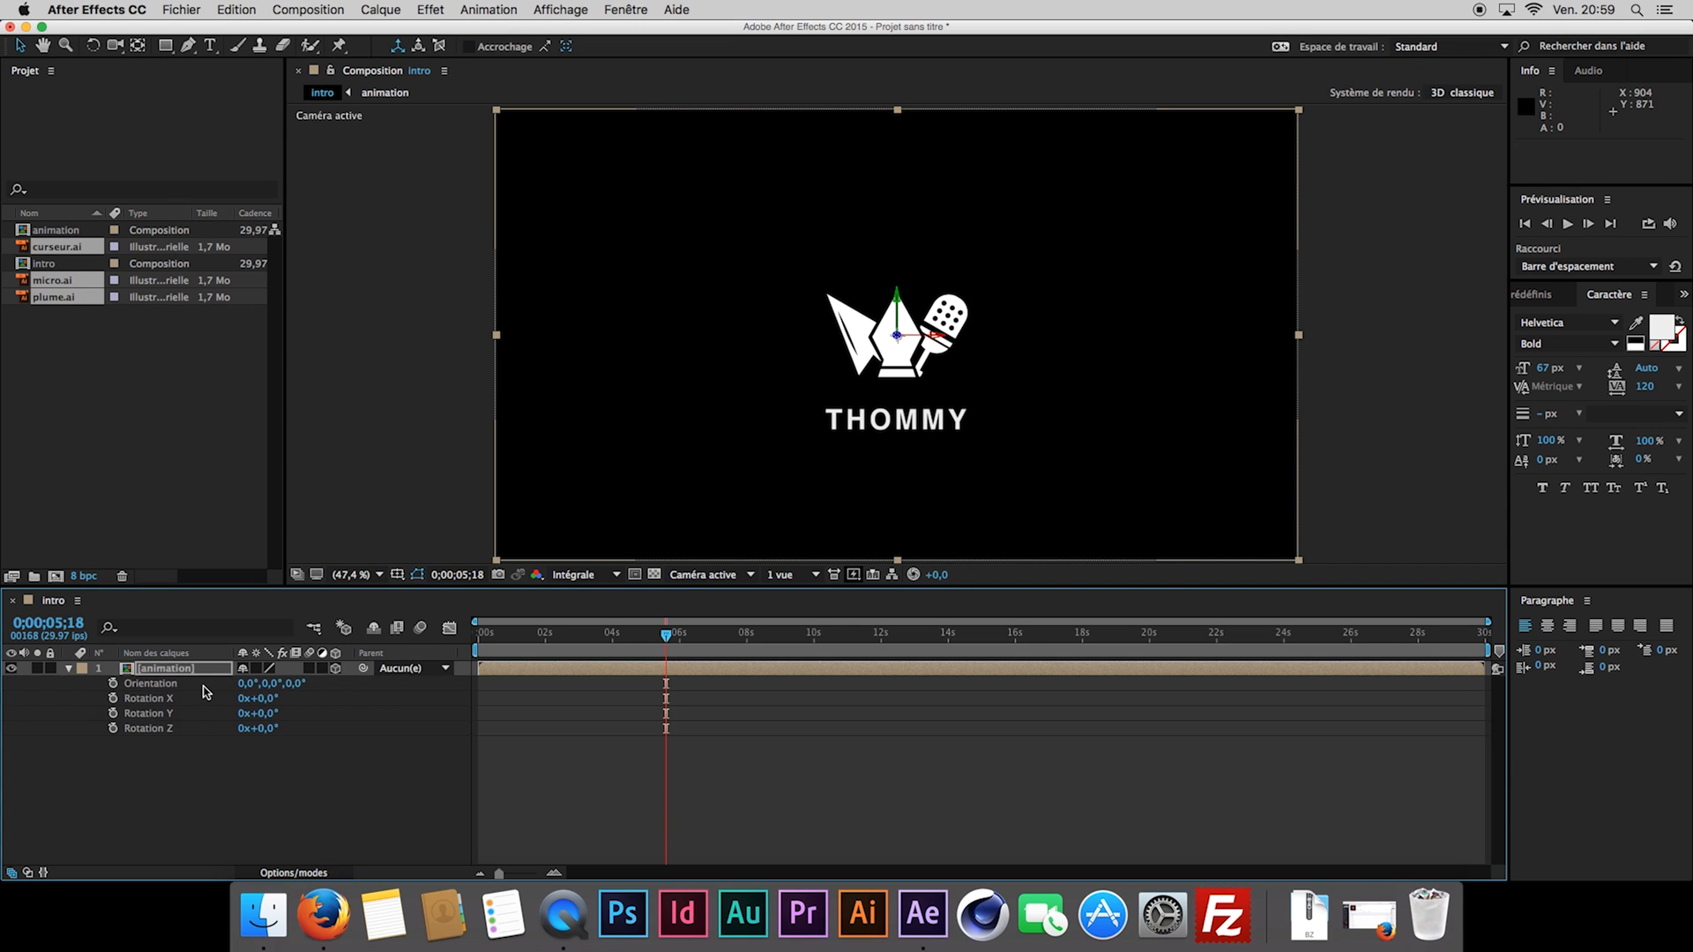
{"action": "left_click", "coordinate": [113, 697]}
{"action": "left_click", "coordinate": [113, 713]}
{"action": "left_click", "coordinate": [113, 727]}
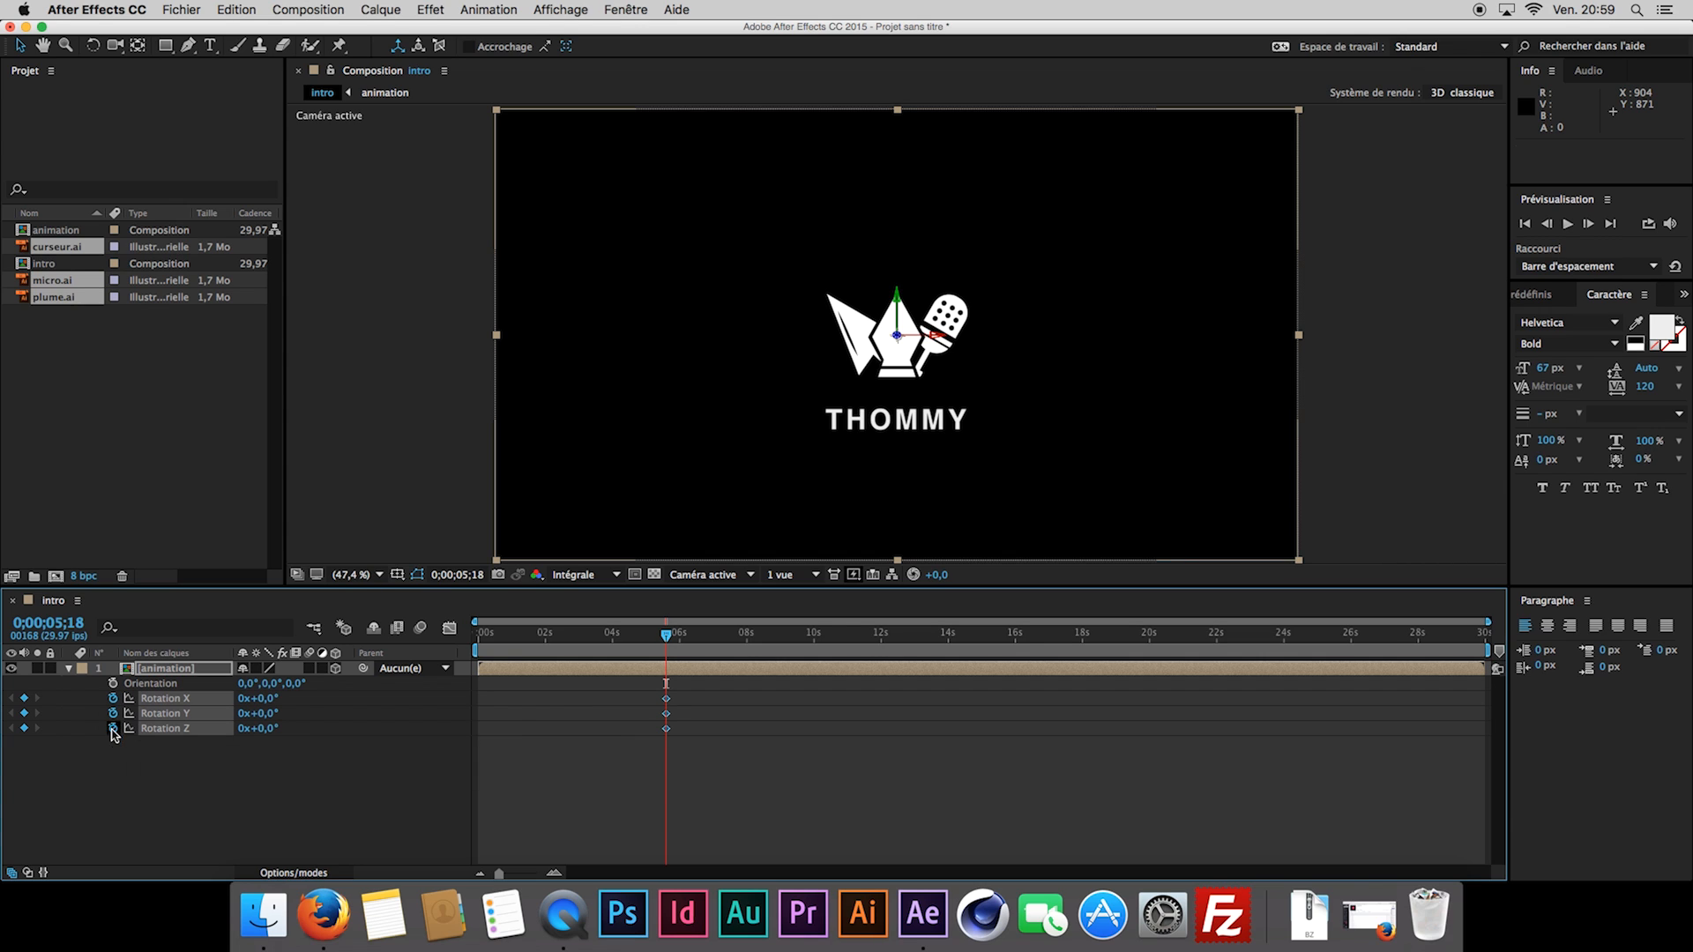
{"action": "left_click", "coordinate": [228, 753]}
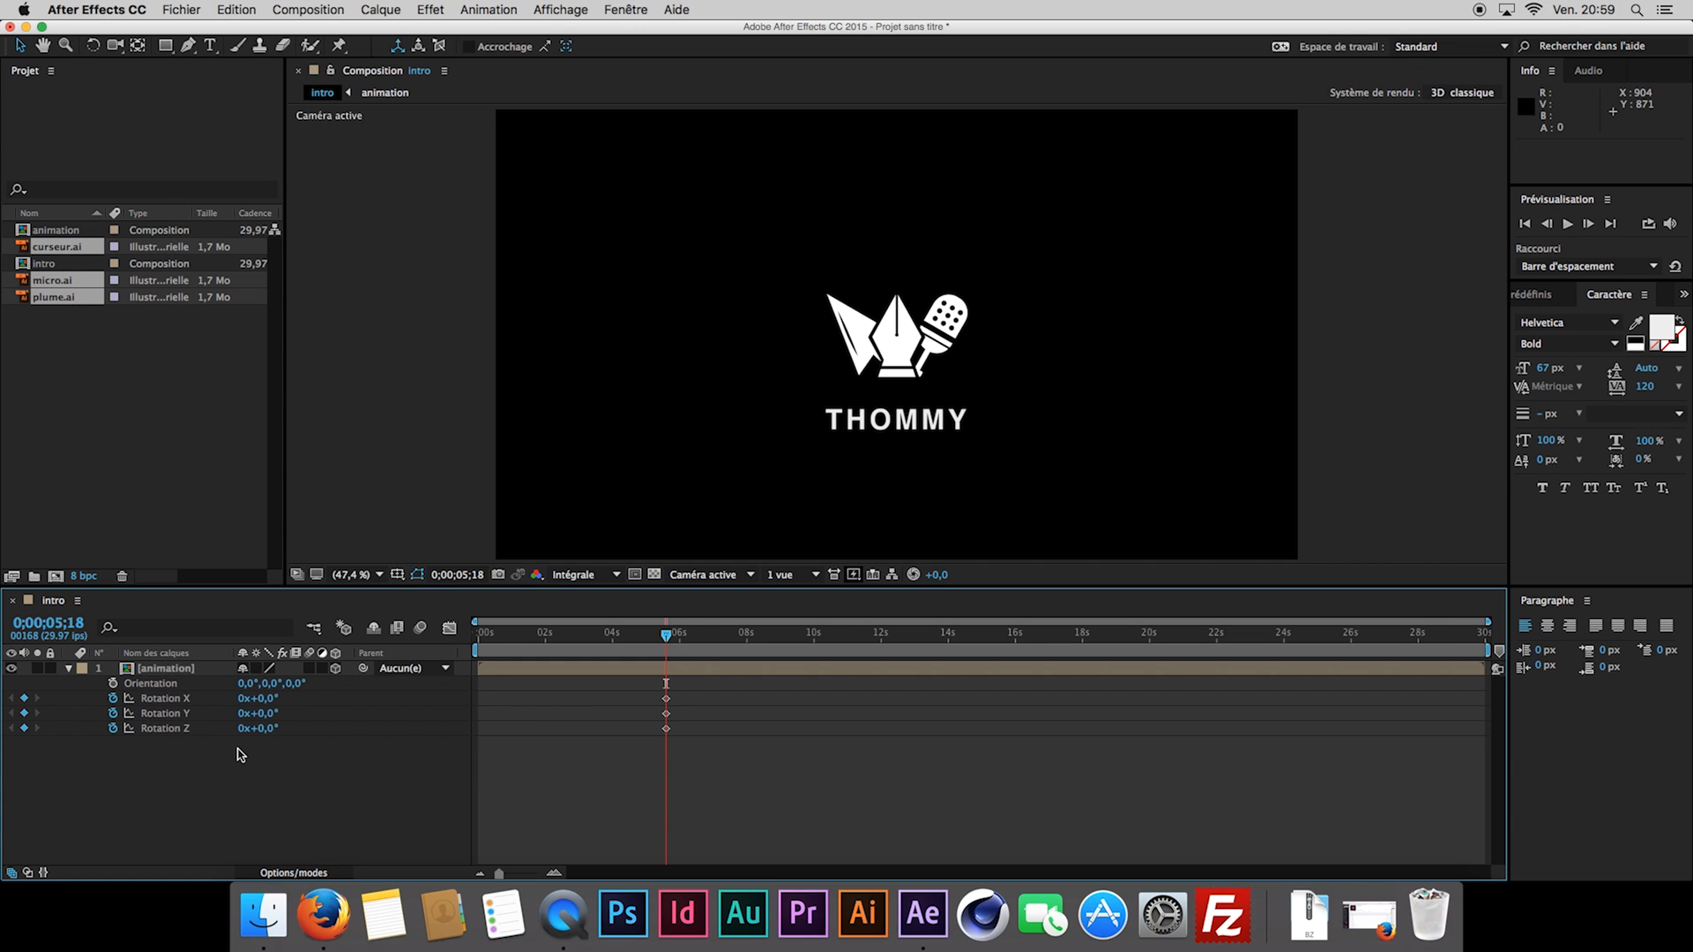
At 0;00;06;18, set the animation layer's Rotation X to 41°, Rotation Y to -16° and Rotation Z to 19°.
{"action": "key", "text": "shift+Page_Down"}
{"action": "key", "text": "shift+Page_Down"}
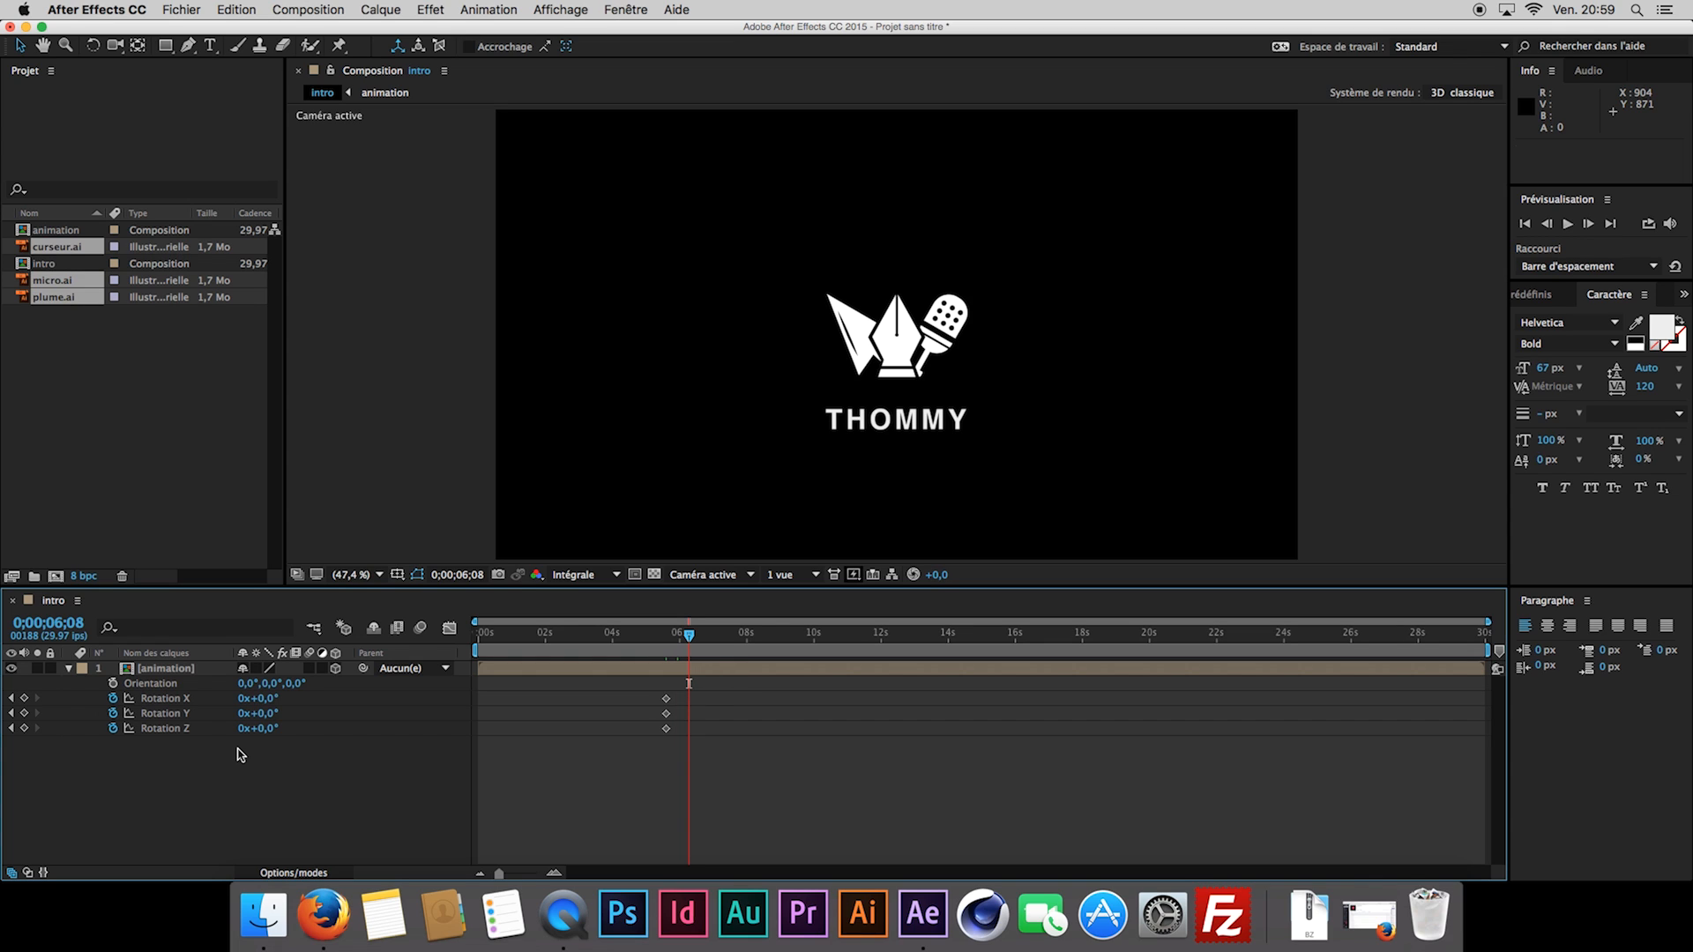
{"action": "key", "text": "shift+Page_Down"}
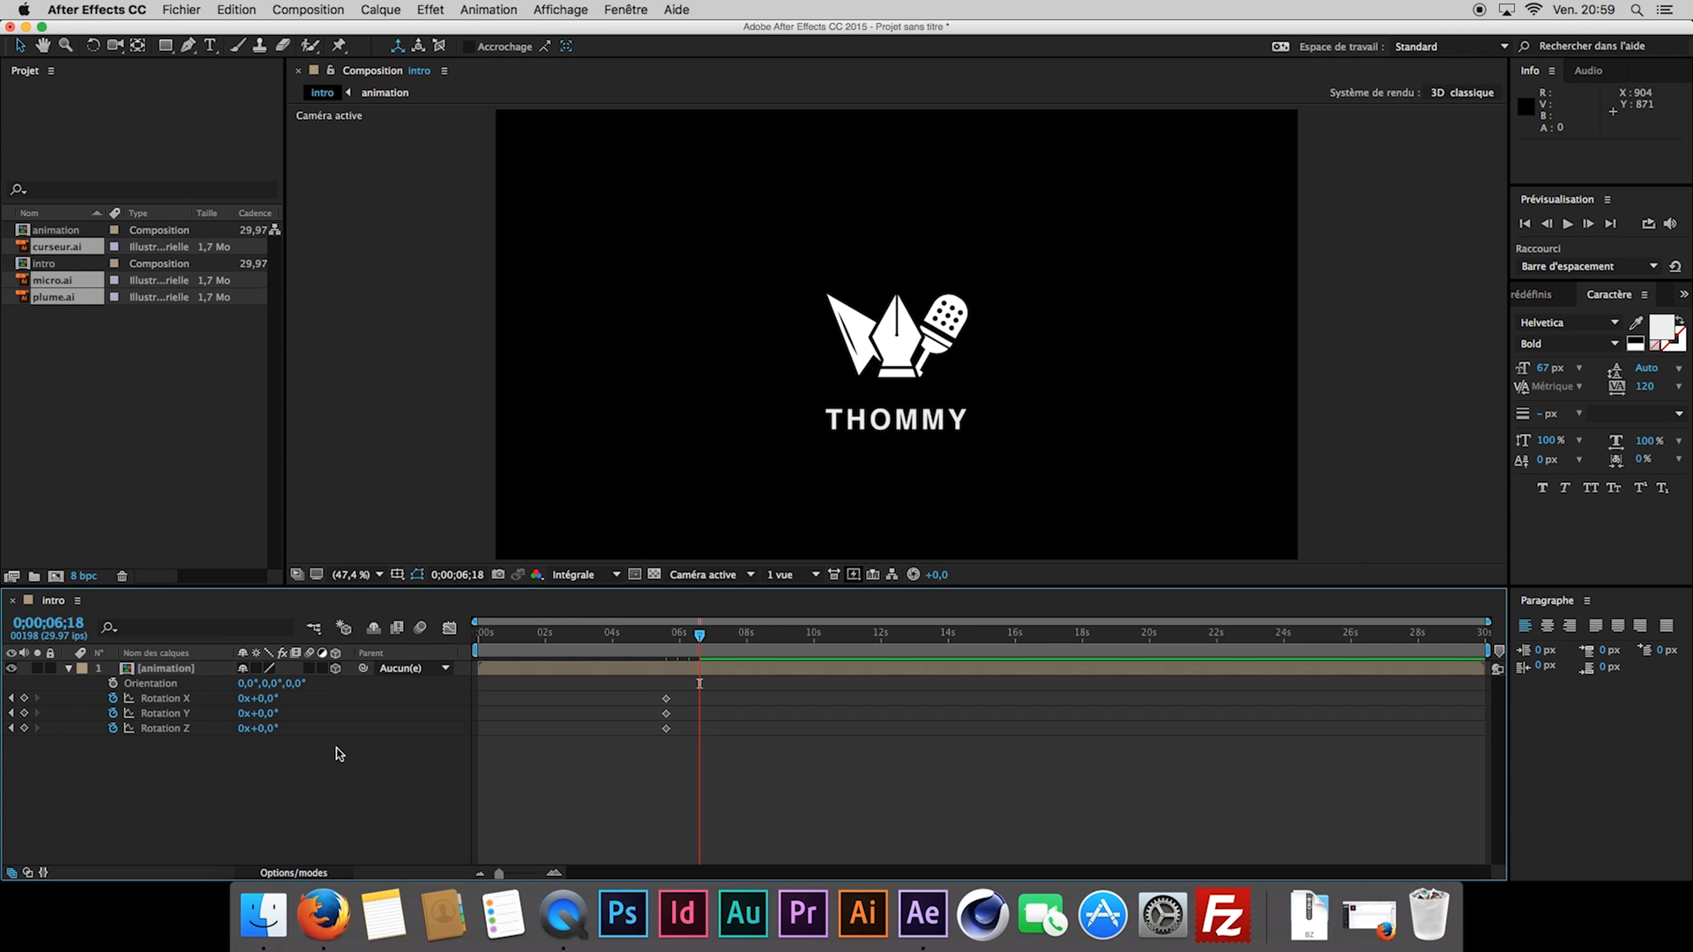
{"action": "left_click_drag", "start_coordinate": [270, 700], "coordinate": [248, 716]}
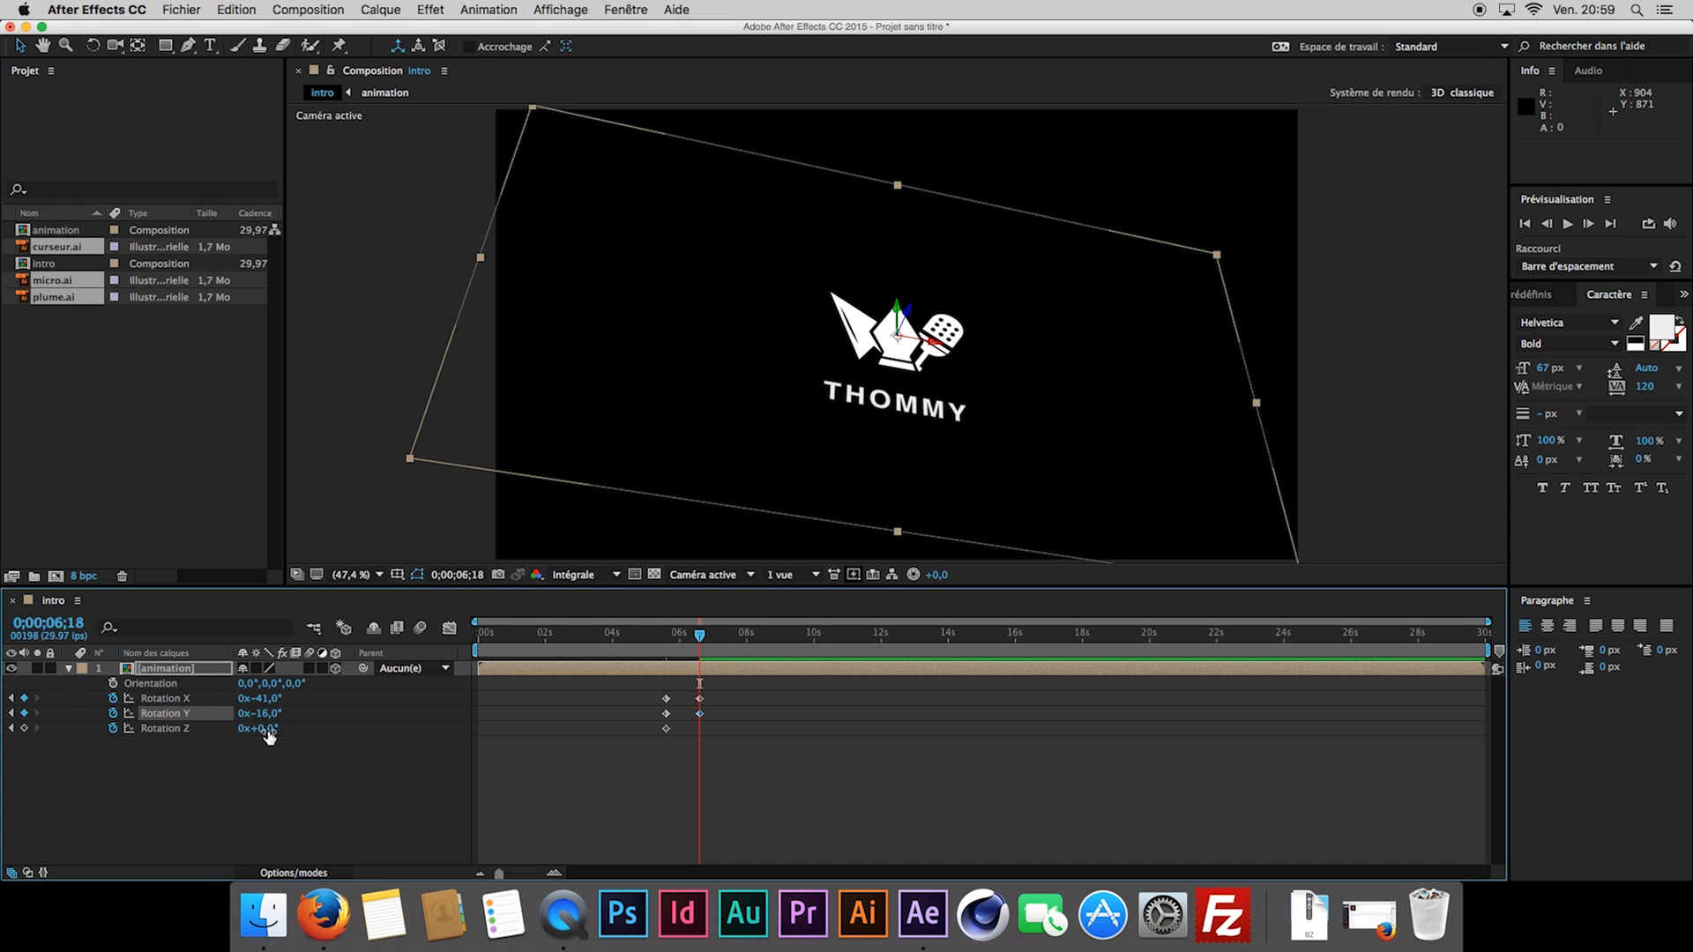
{"action": "left_click_drag", "start_coordinate": [266, 703], "coordinate": [291, 729]}
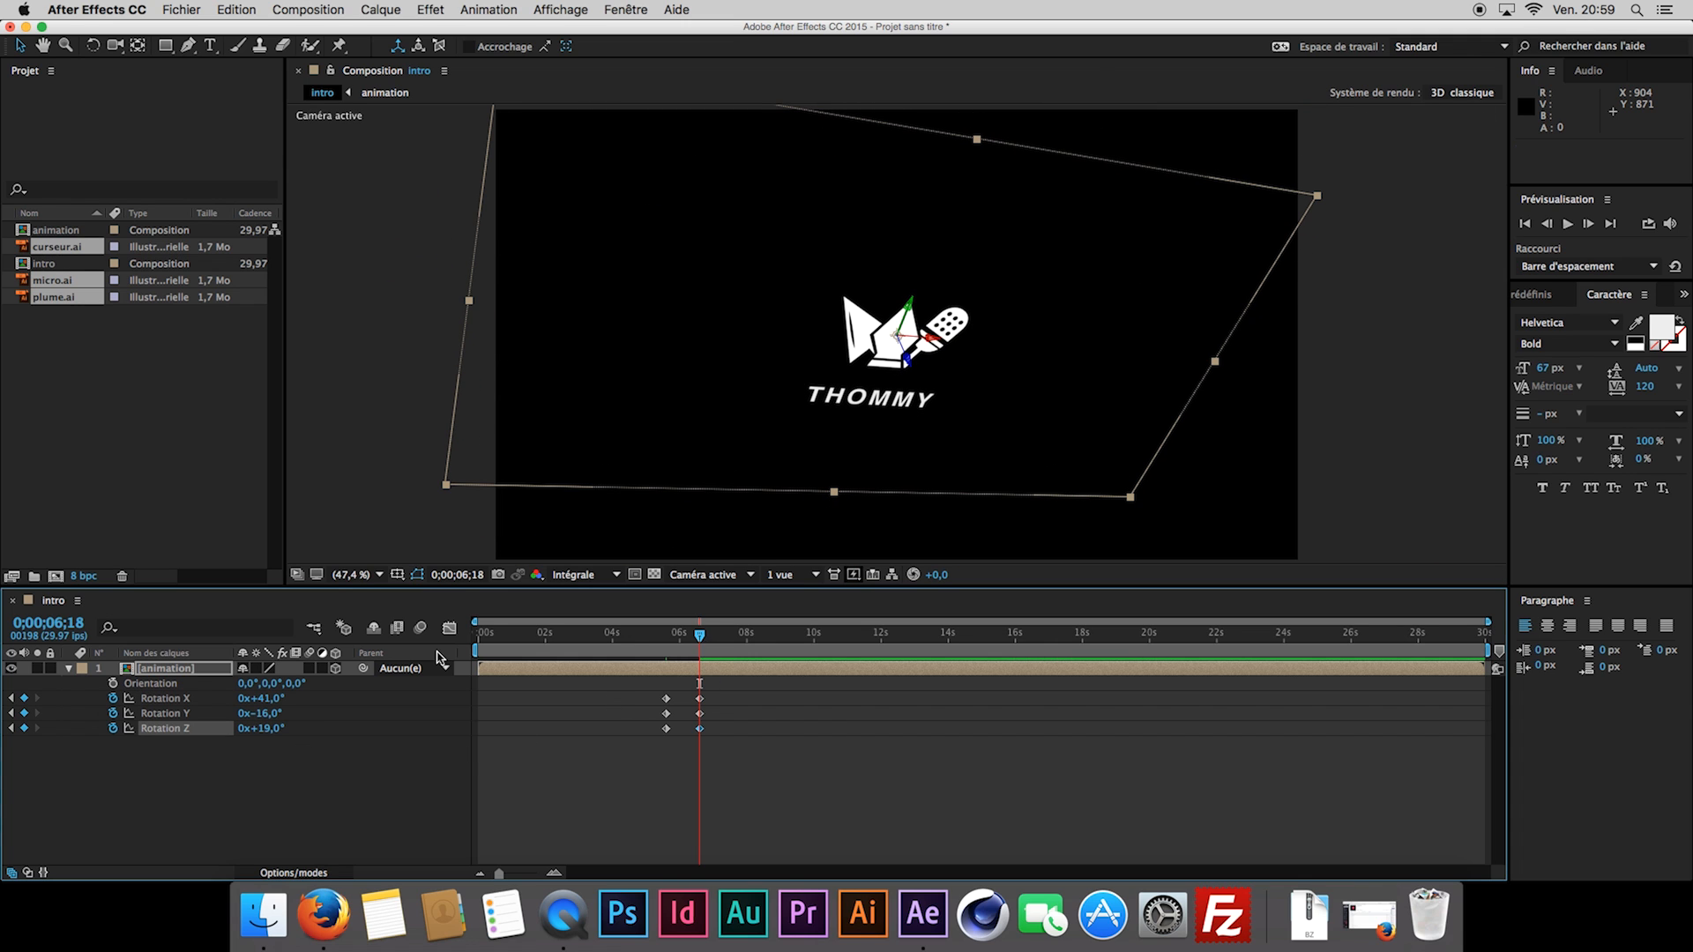
{"action": "left_click", "coordinate": [326, 705]}
Try Z Position values of 500 and 2174 on the animation layer at 0;00;06;18, and undo both changes.
{"action": "left_click", "coordinate": [223, 674]}
{"action": "key", "text": "p"}
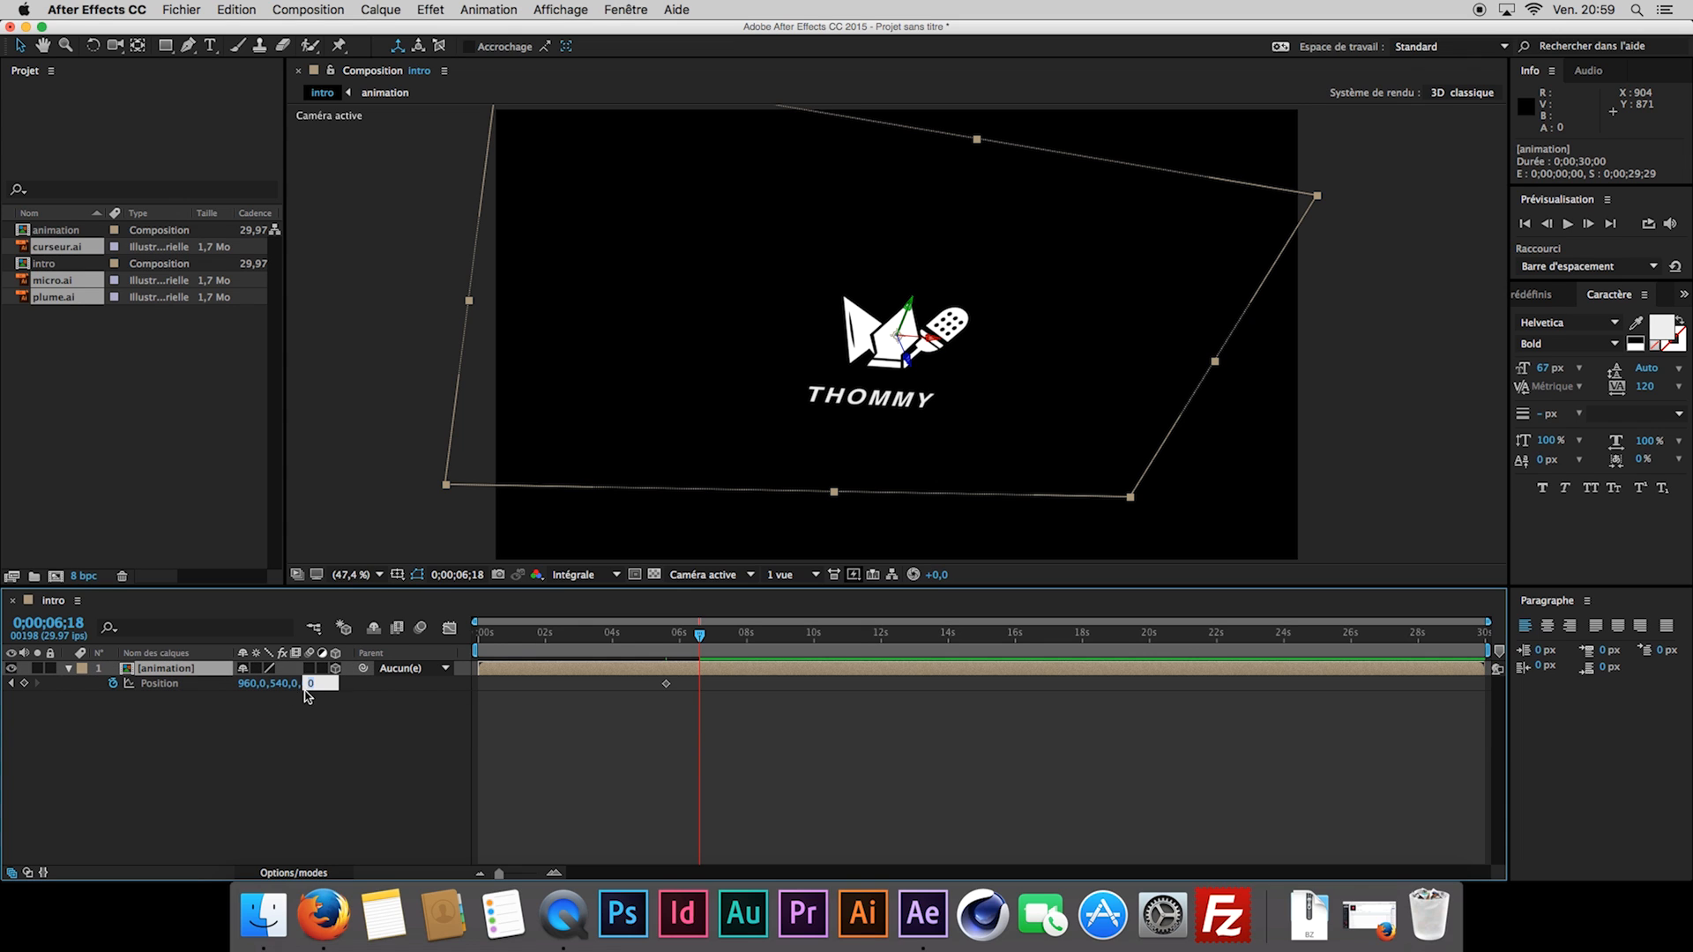
{"action": "left_click", "coordinate": [310, 685]}
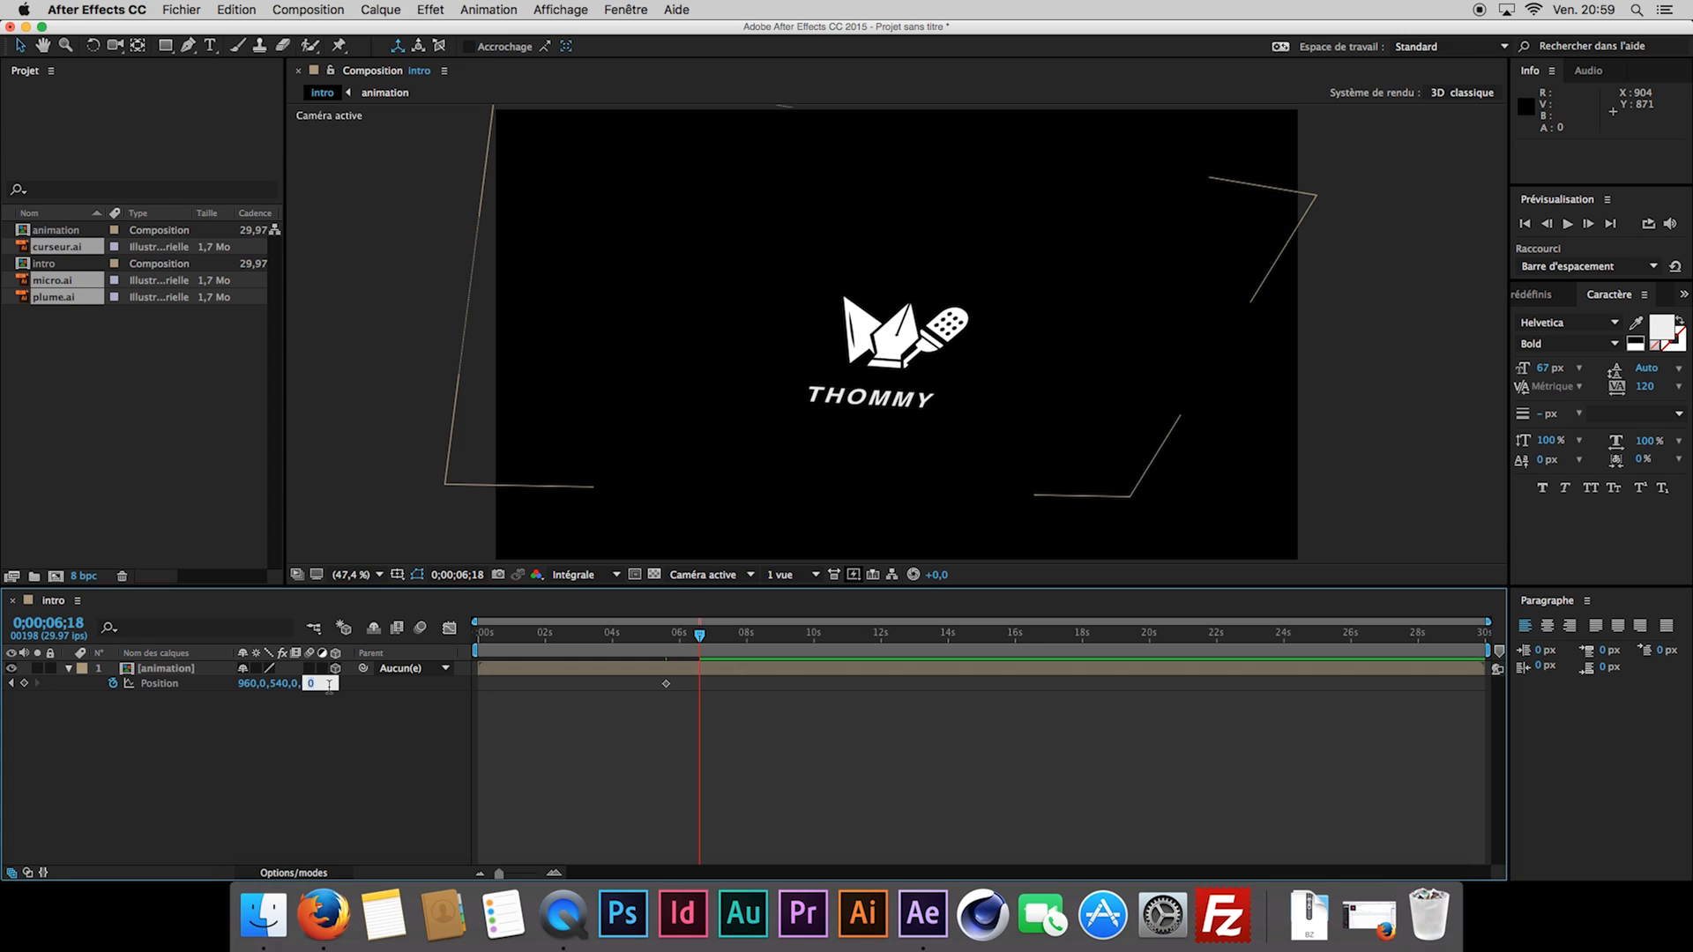
{"action": "type", "text": "500"}
{"action": "key", "text": "Return"}
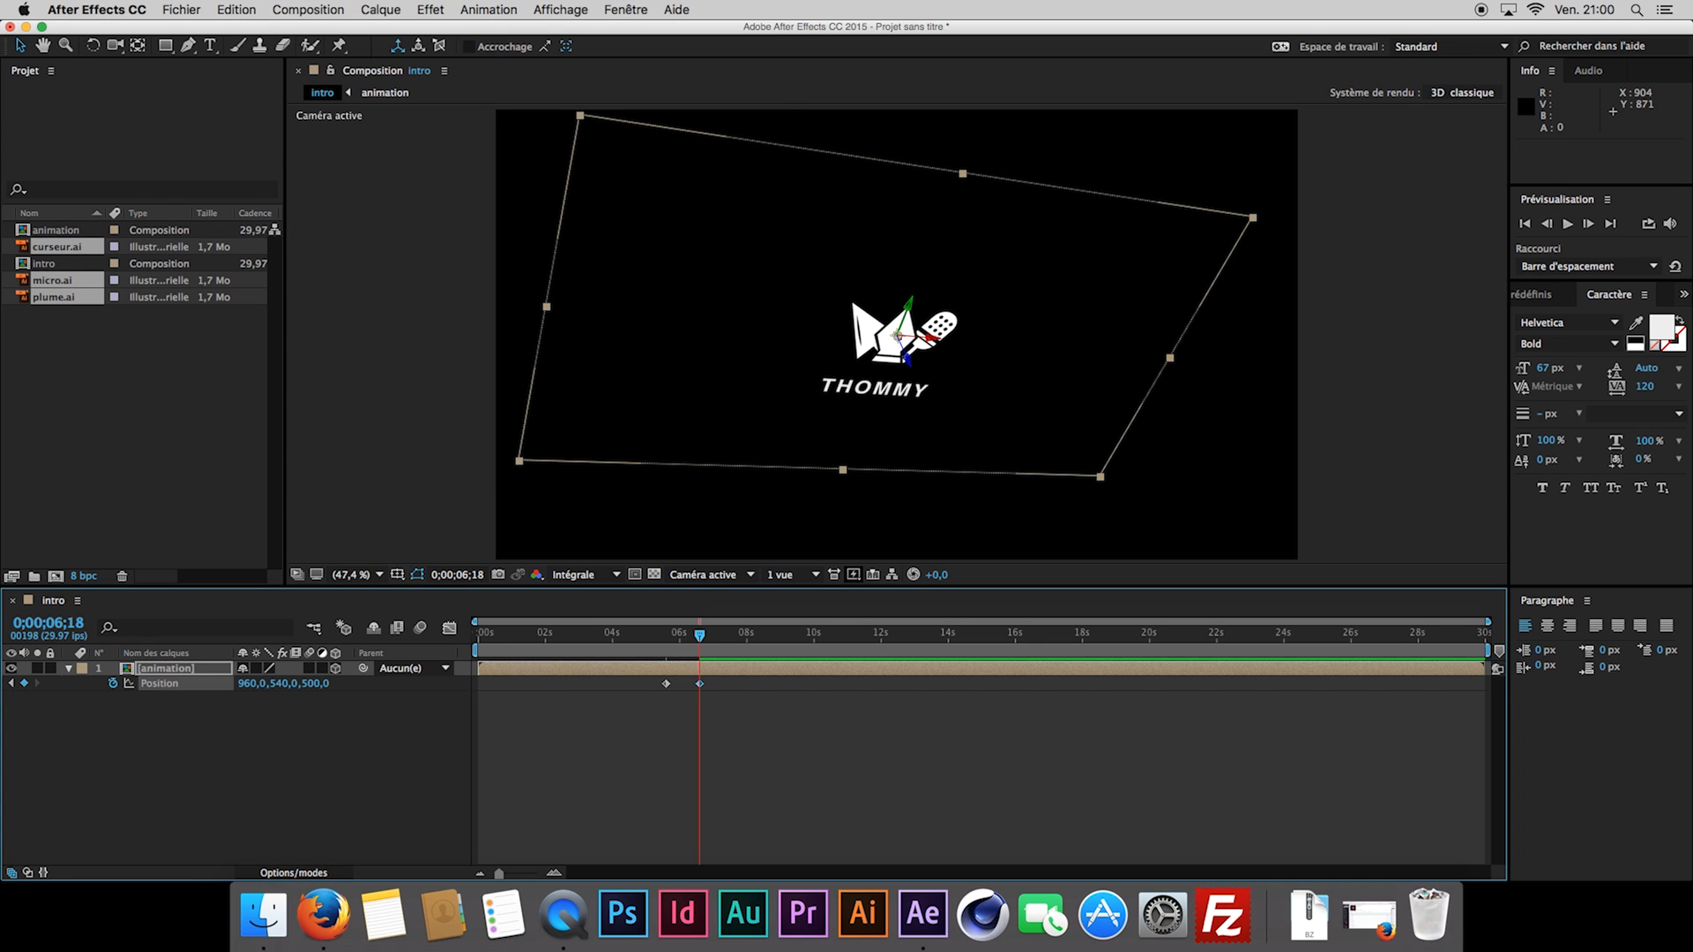
{"action": "left_click_drag", "start_coordinate": [319, 684], "coordinate": [617, 684]}
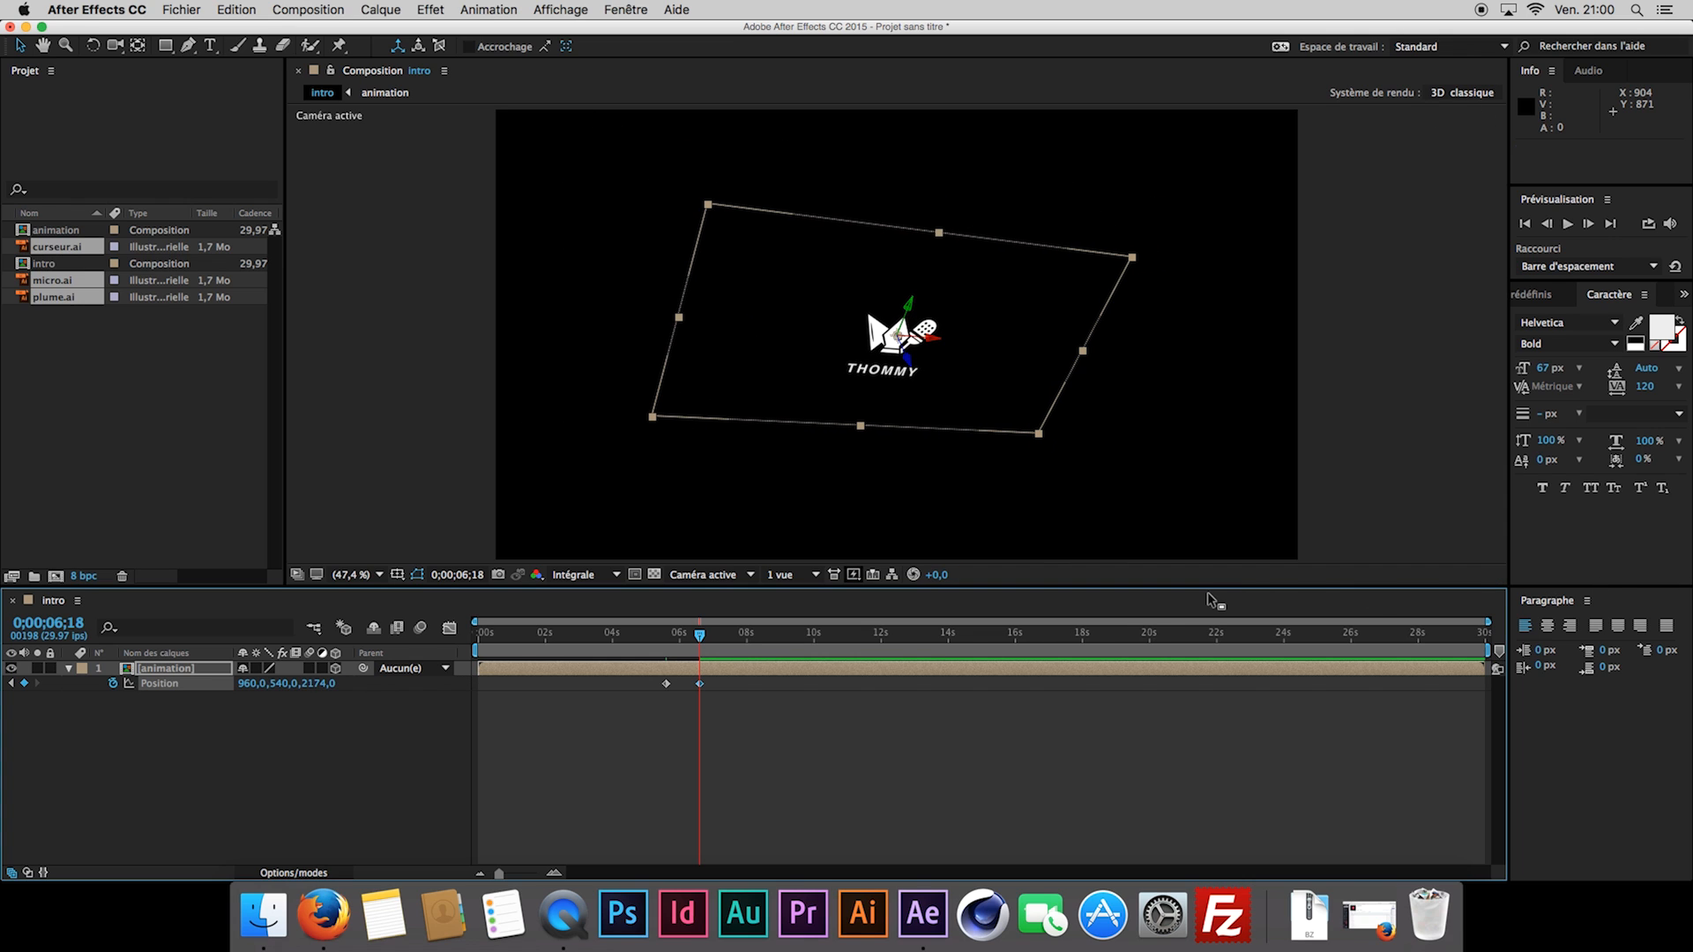
{"action": "key", "text": "super+z"}
{"action": "key", "text": "super+z"}
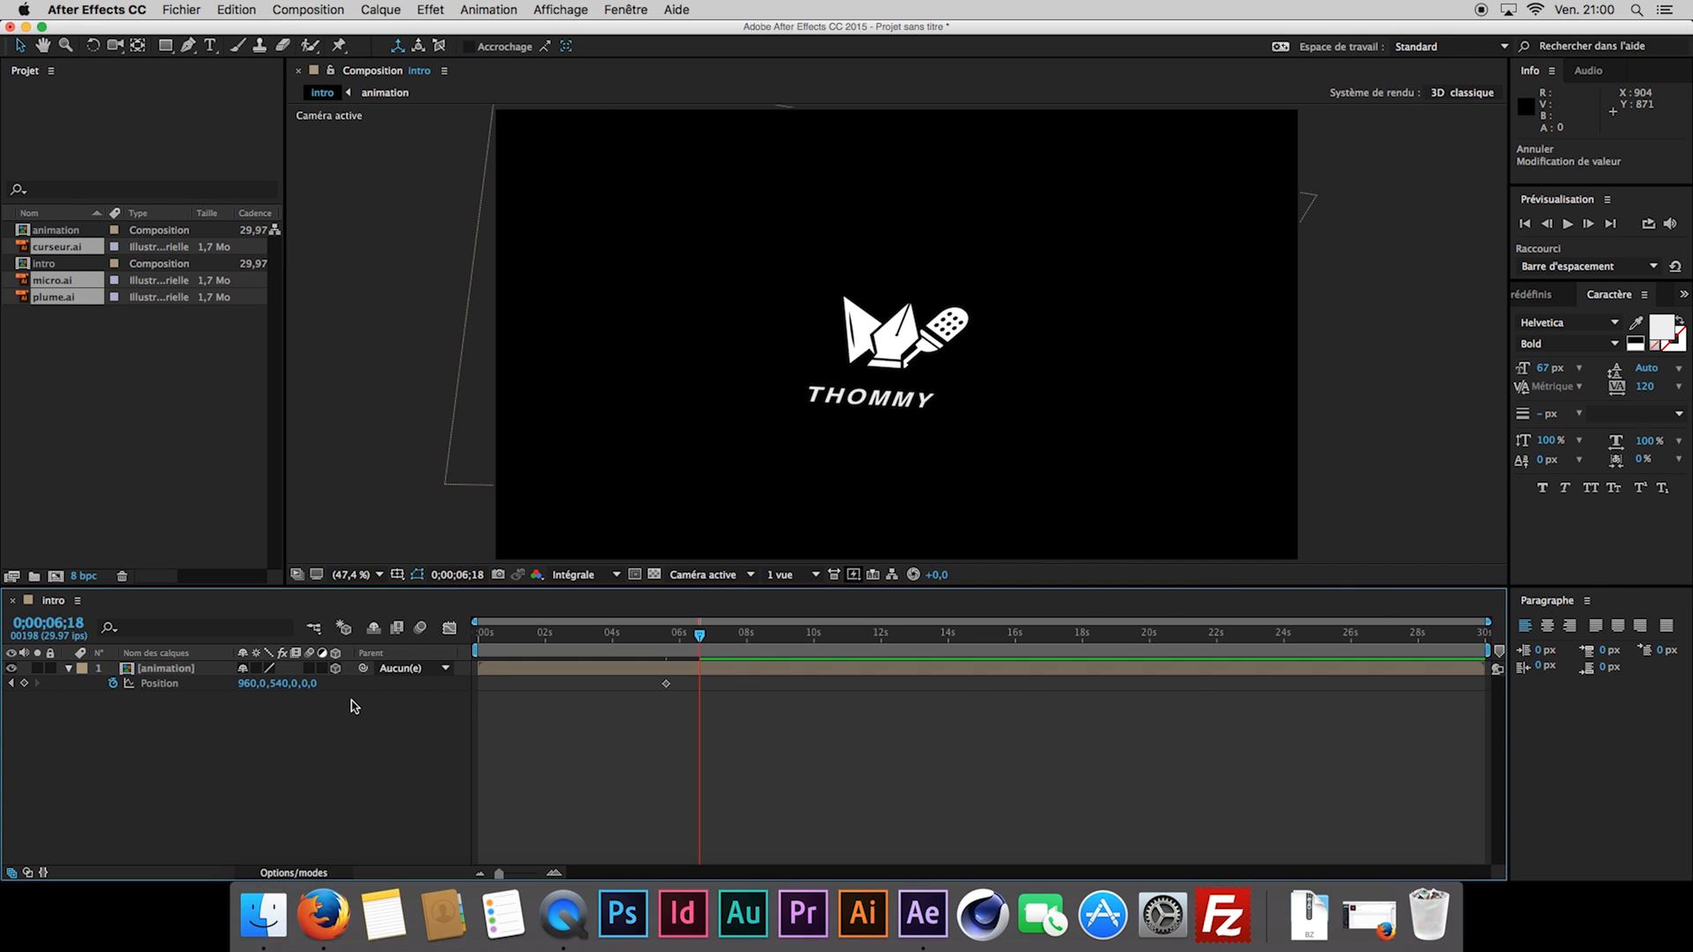
Set the animation layer's Z Position to -2670 at 0;00;06;18.
{"action": "left_click", "coordinate": [309, 684]}
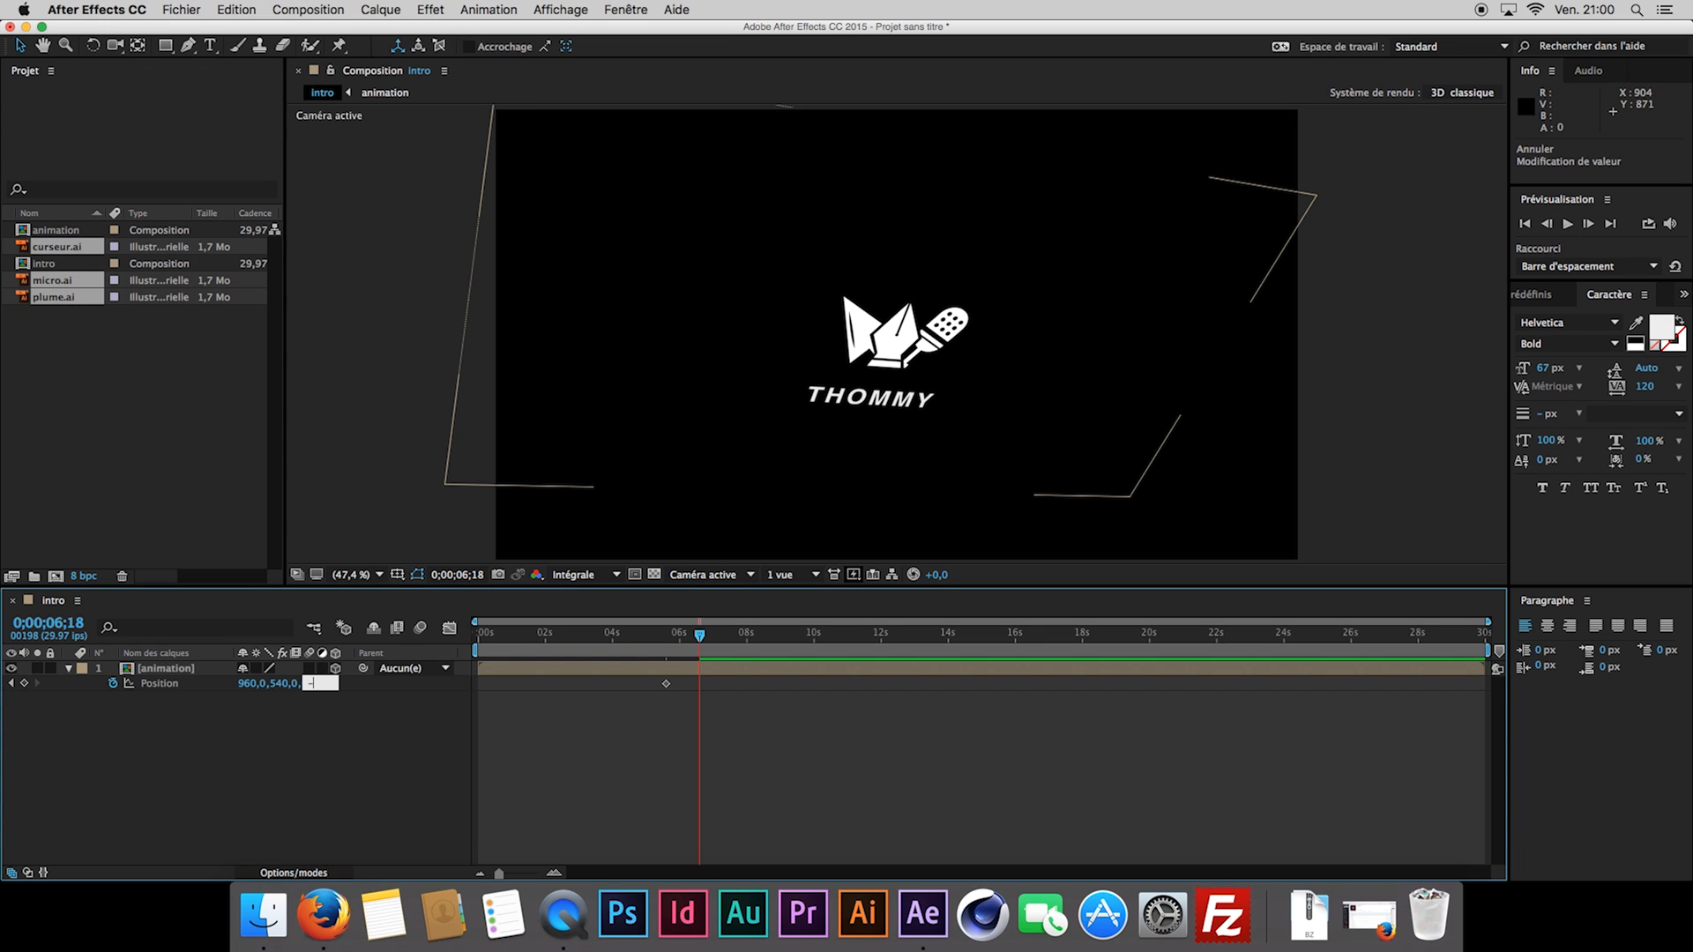
{"action": "key", "text": "Return"}
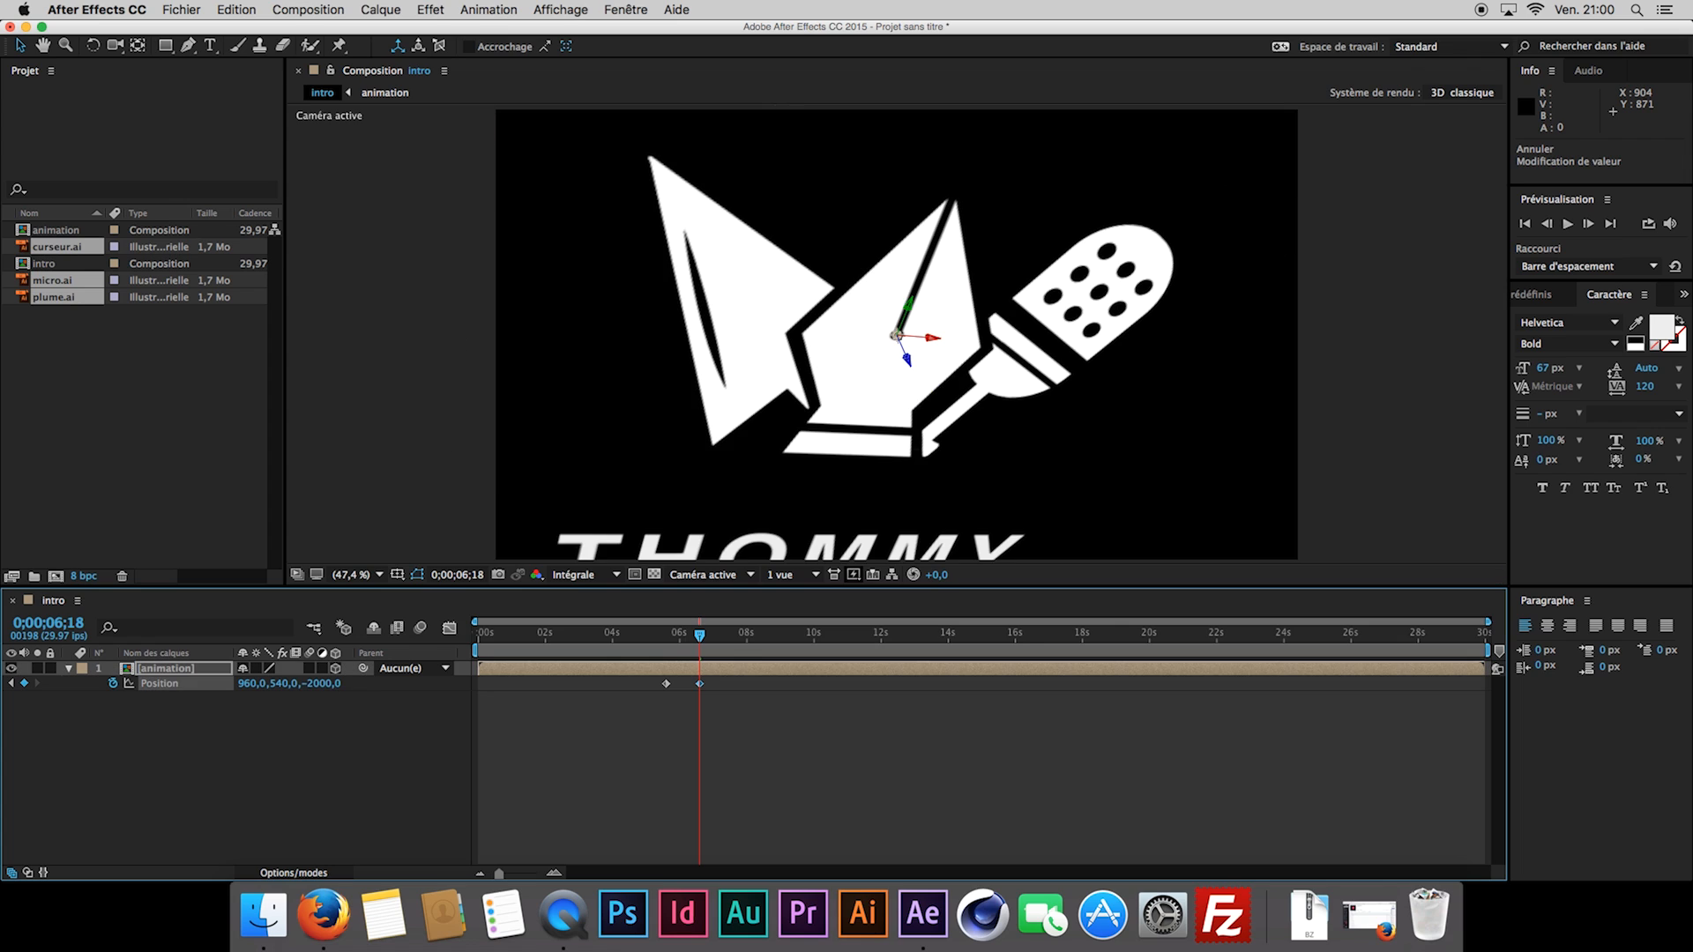
{"action": "left_click", "coordinate": [324, 684]}
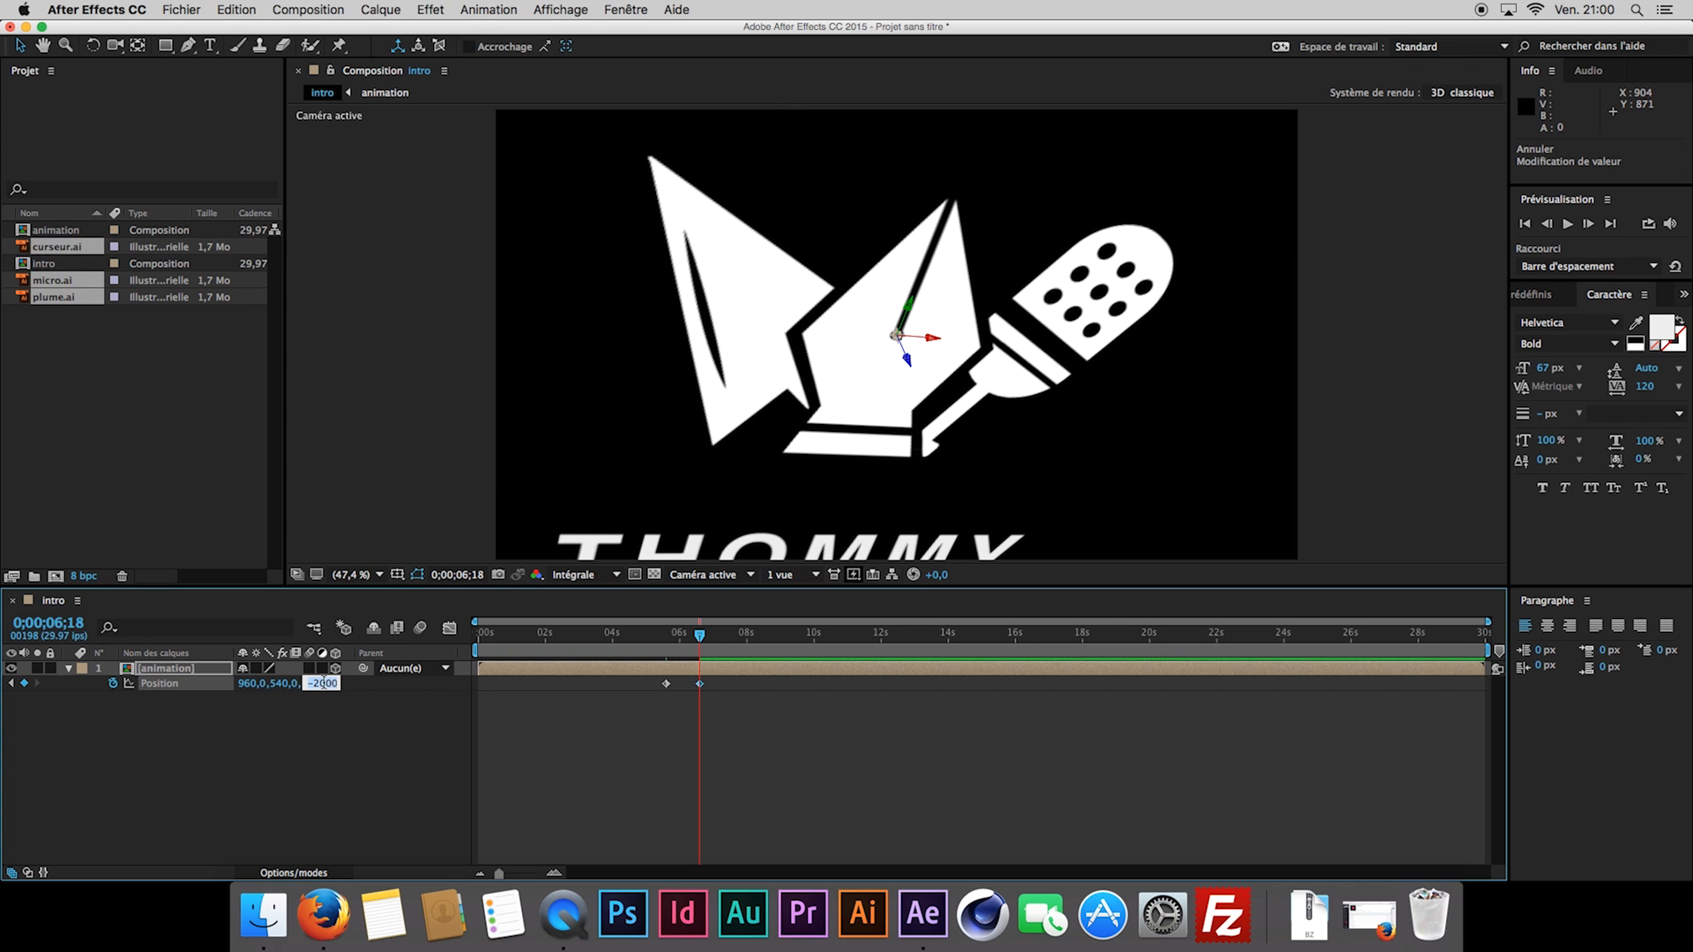
{"action": "type", "text": "-"}
{"action": "key", "text": "Return"}
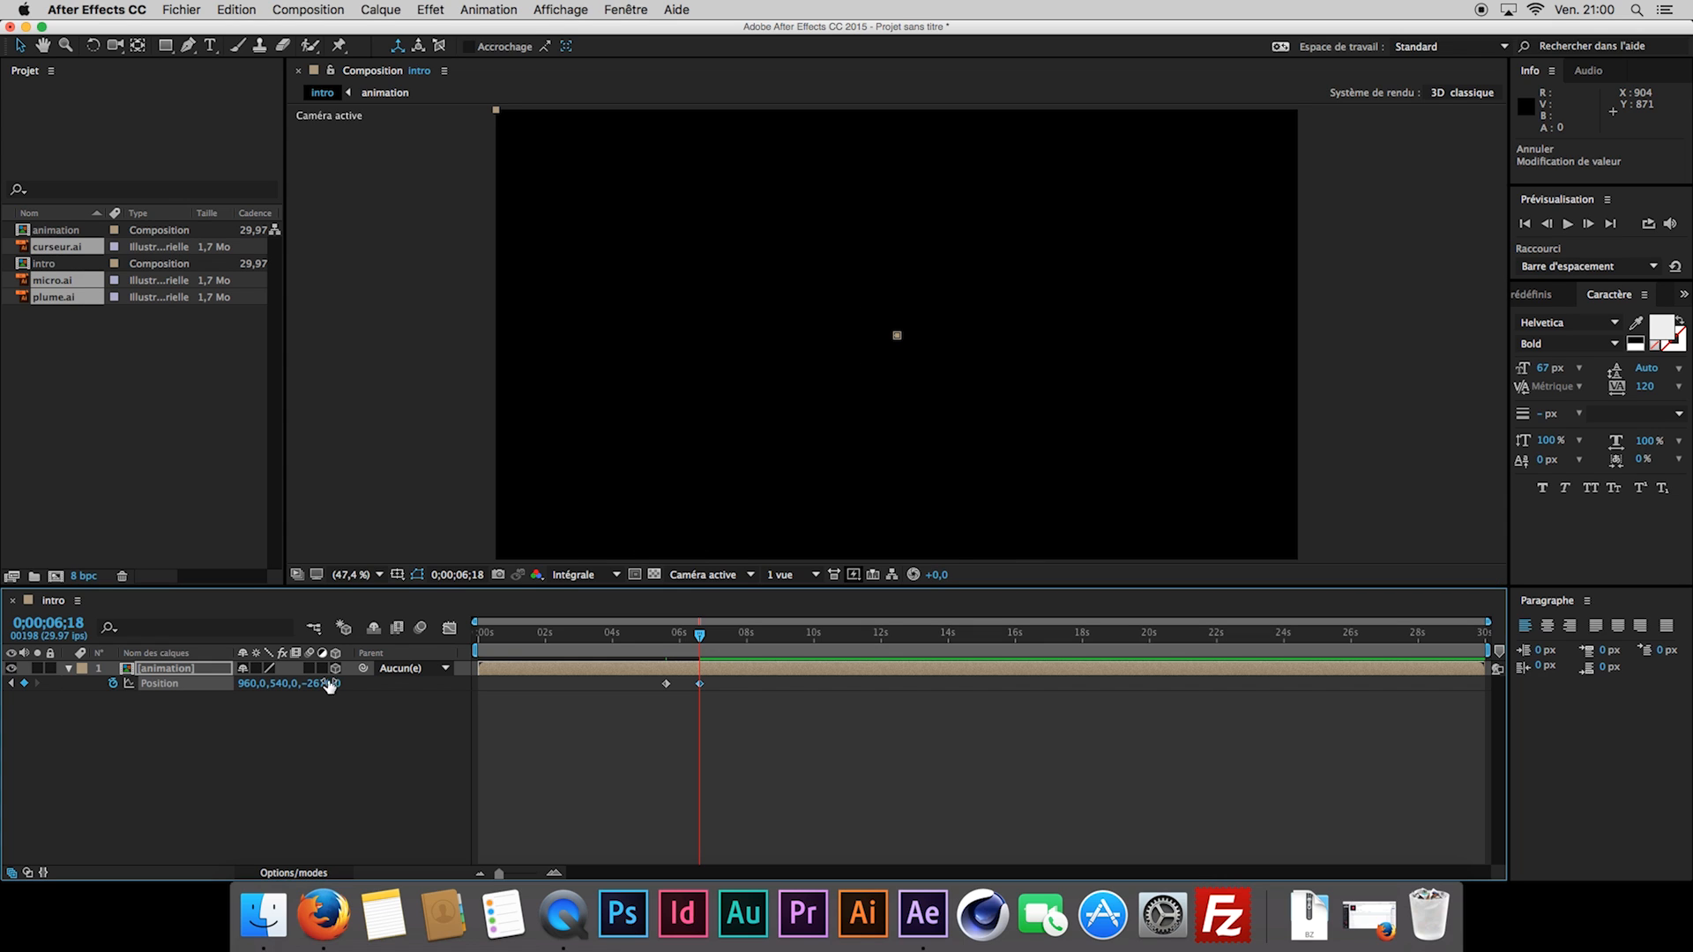
{"action": "left_click", "coordinate": [351, 736]}
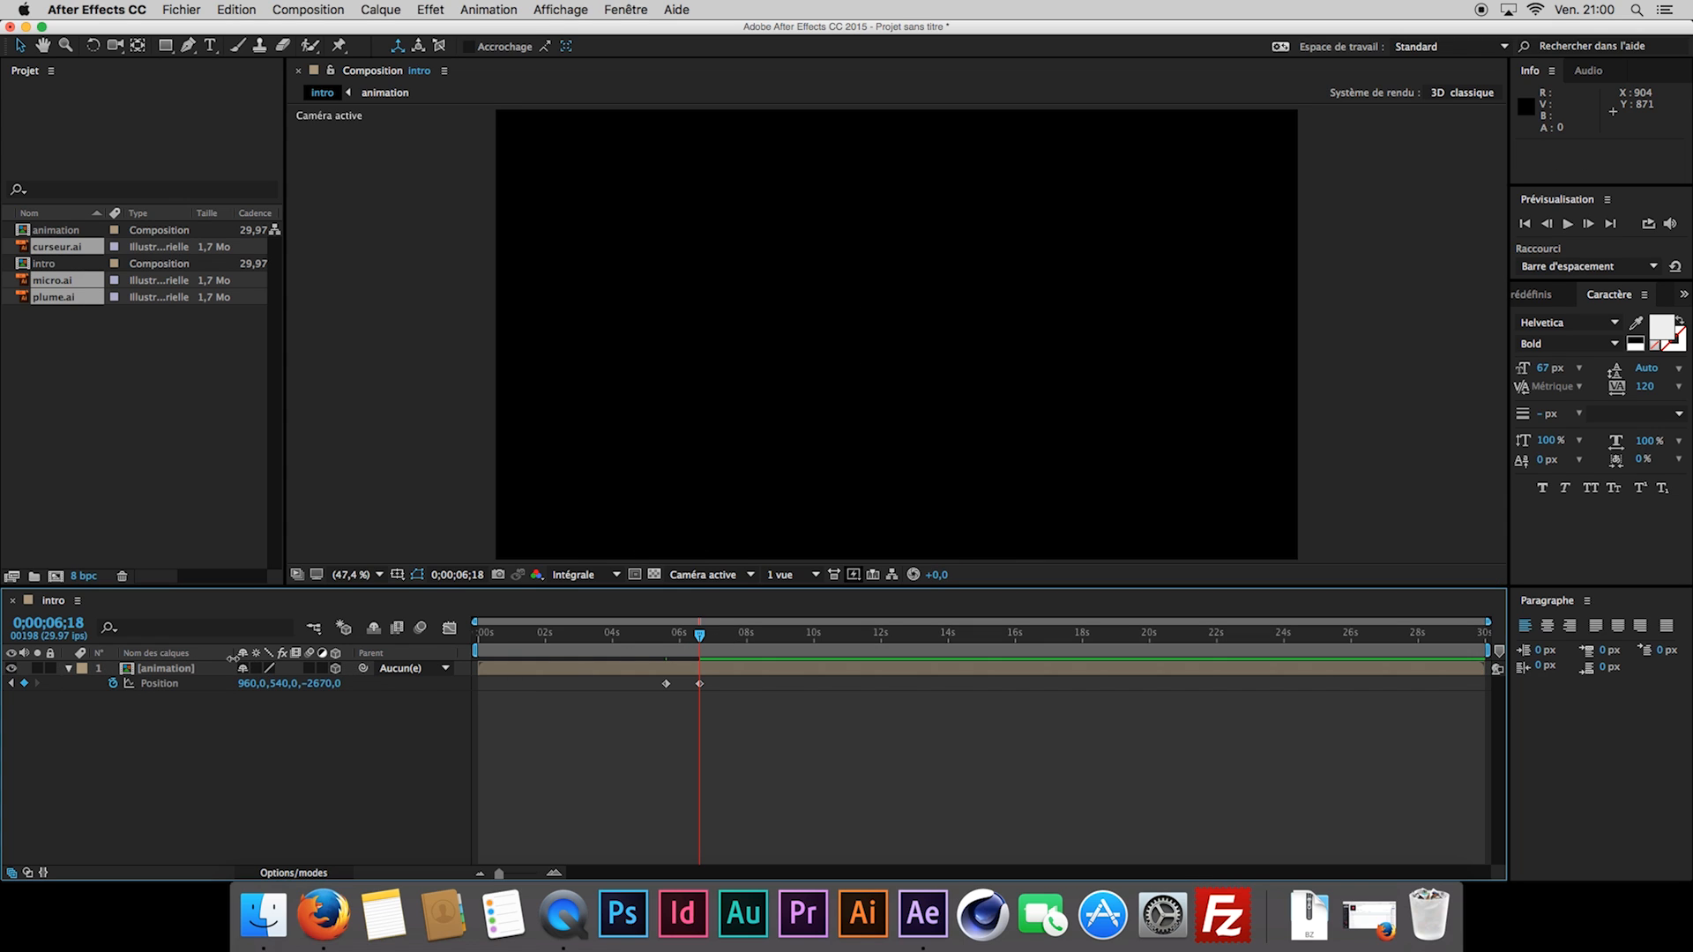
Show the animation layer's keyframed properties and ease the Position speed graph to zero at its last keyframe, with a long influence handle.
{"action": "left_click", "coordinate": [199, 670]}
{"action": "key", "text": "u"}
{"action": "key", "text": "u"}
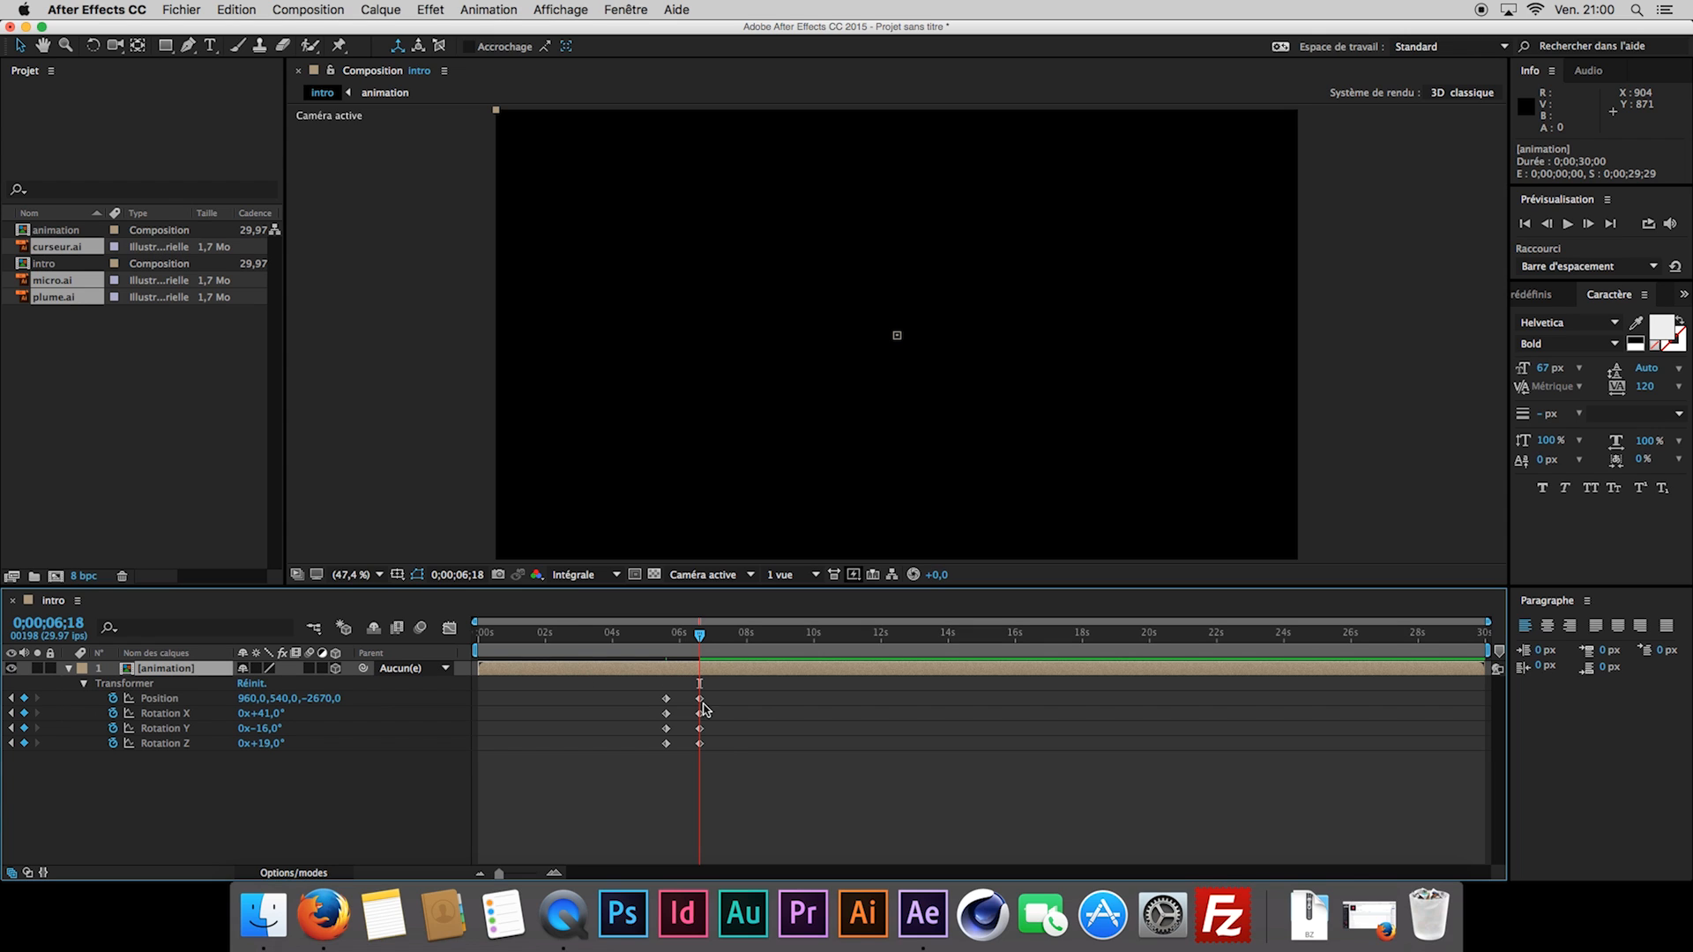
{"action": "left_click", "coordinate": [191, 698]}
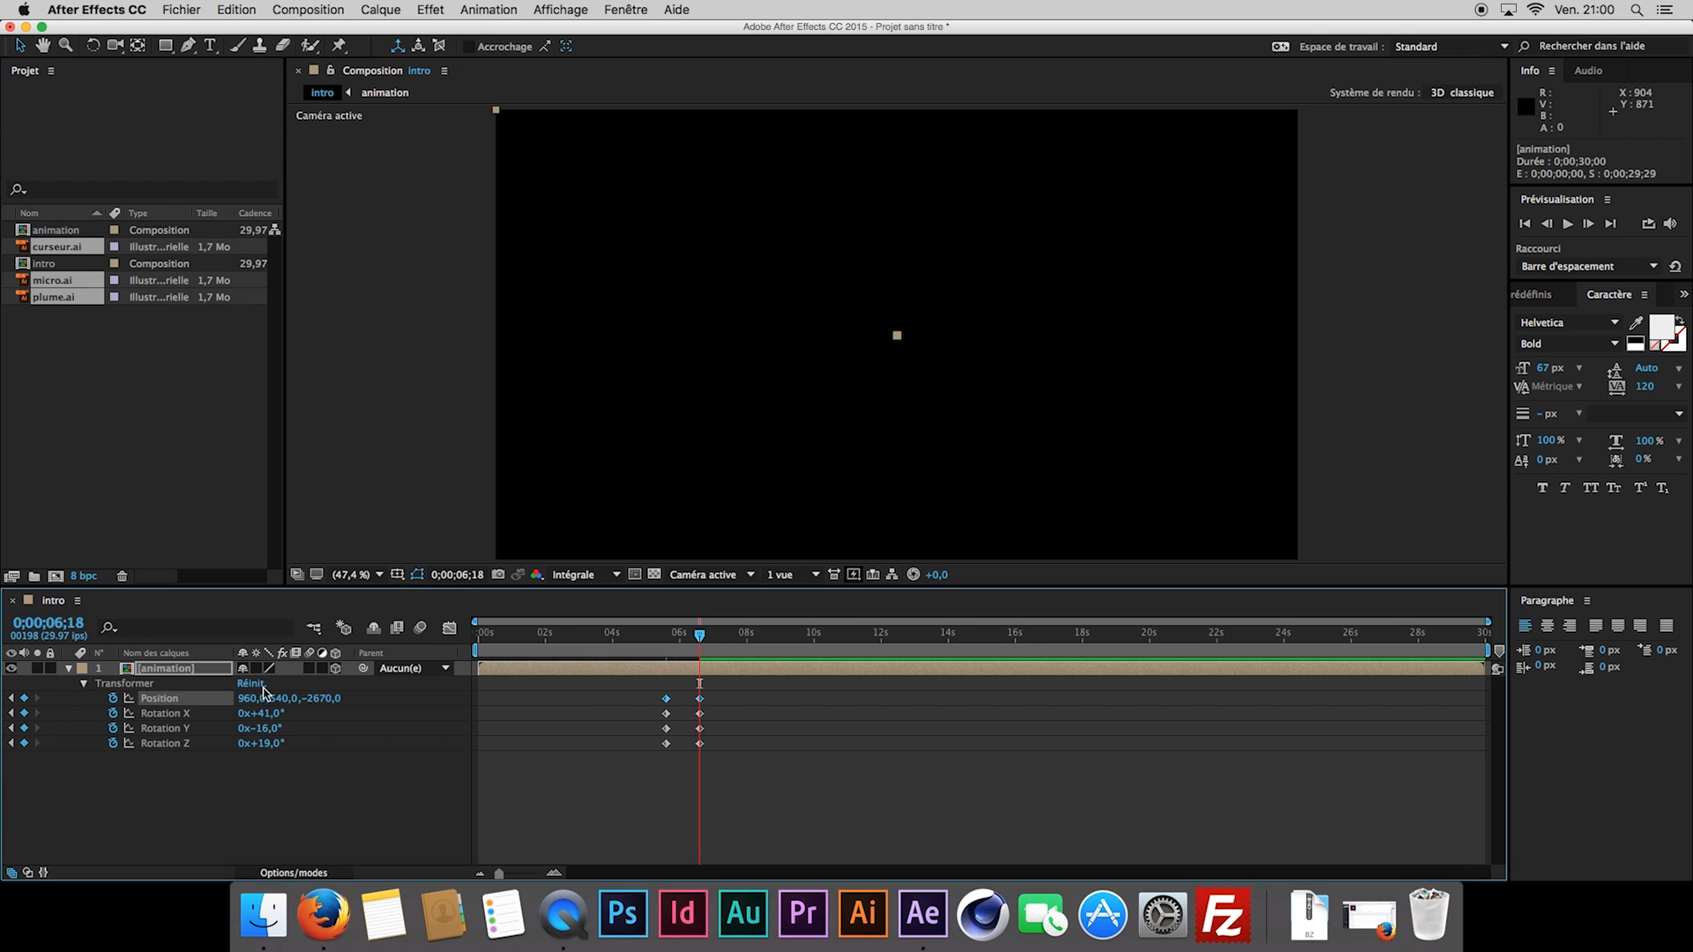
{"action": "left_click", "coordinate": [450, 627]}
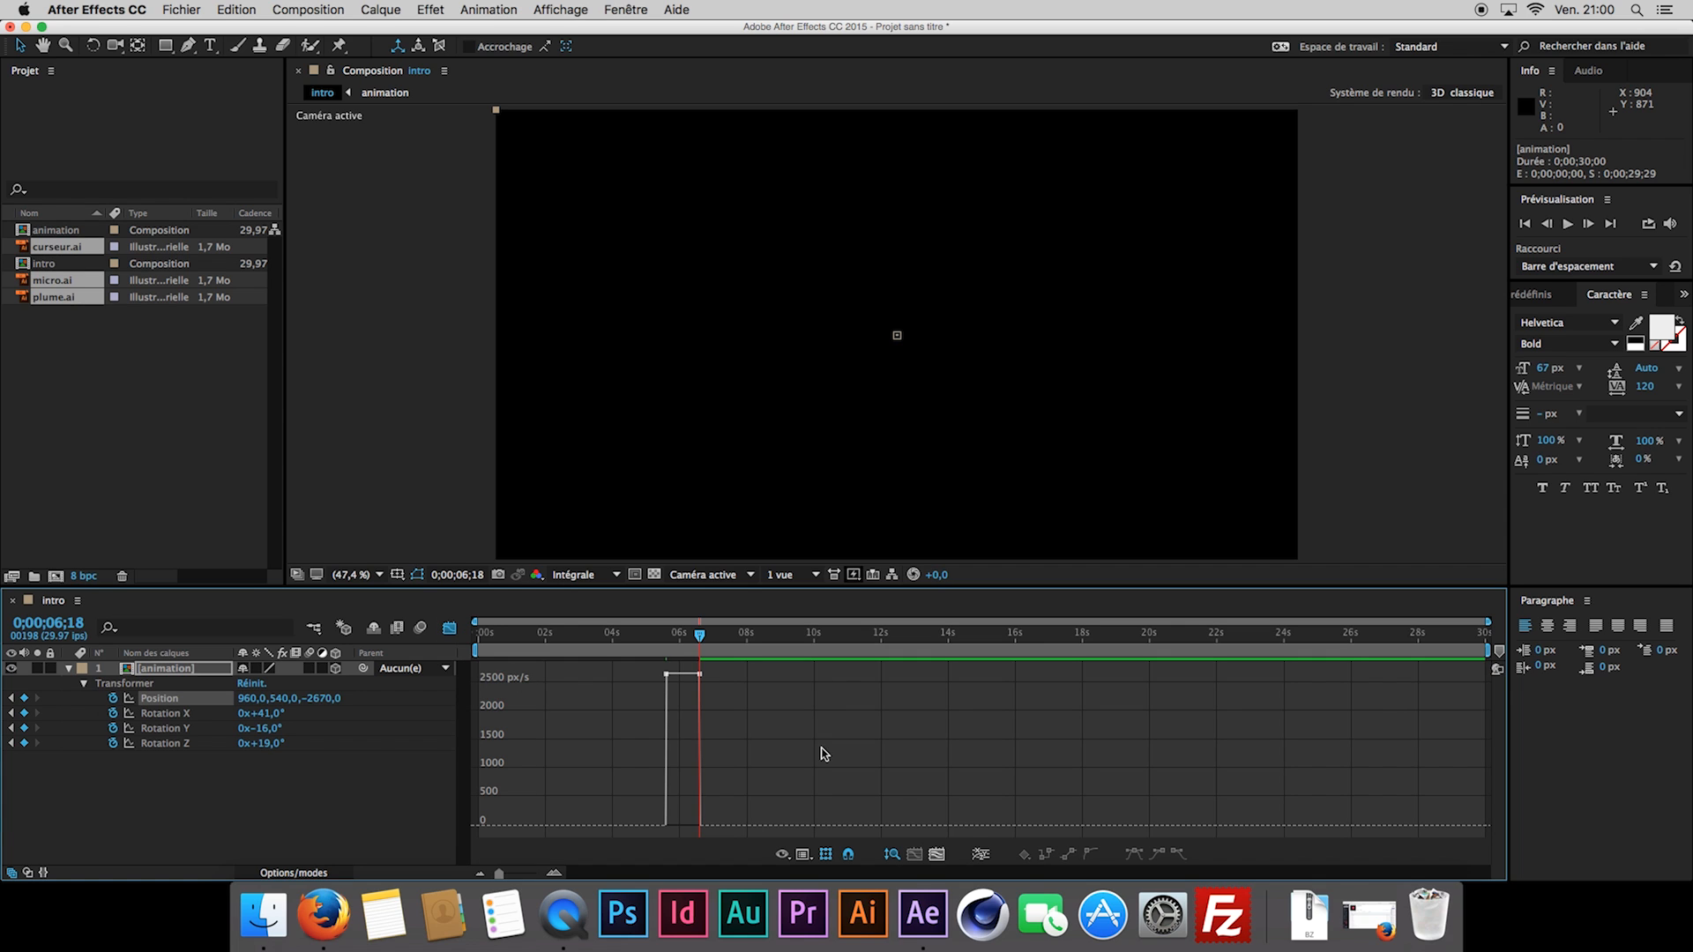
{"action": "left_click", "coordinate": [939, 858]}
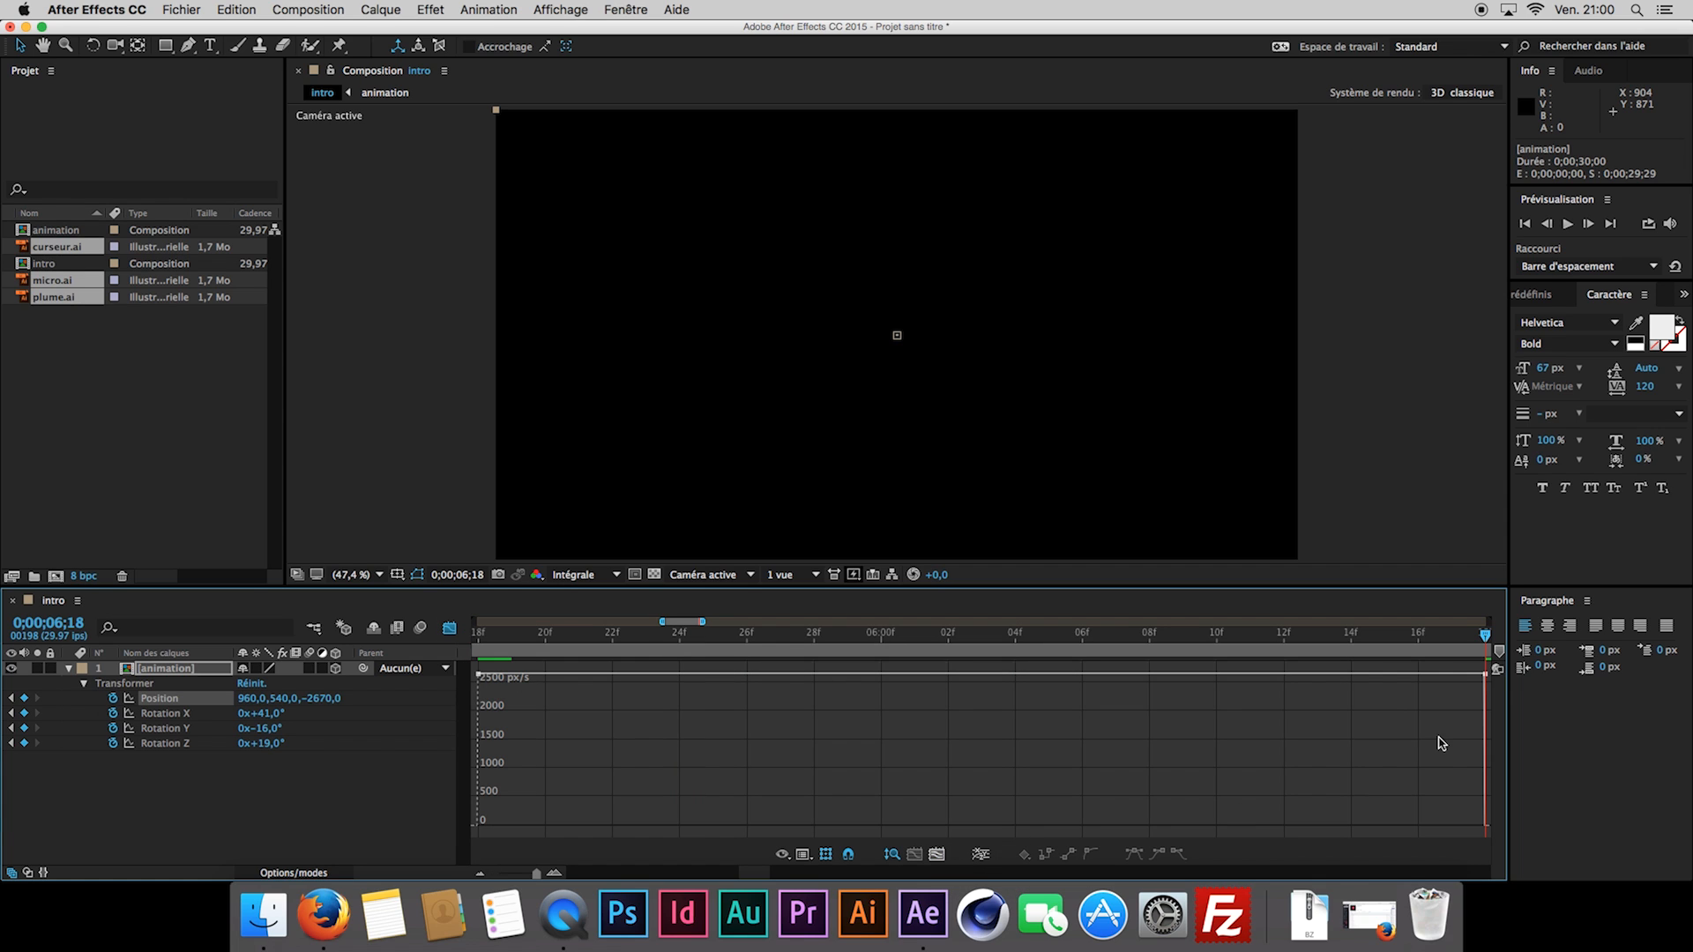
{"action": "mouse_move", "coordinate": [1486, 680]}
{"action": "left_click_drag", "start_coordinate": [1487, 680], "coordinate": [1081, 833]}
Ease the Rotation X, Y and Z speed graphs to zero at the last keyframes, extending each handle back to about 0;00;06;06.
{"action": "left_click", "coordinate": [164, 713]}
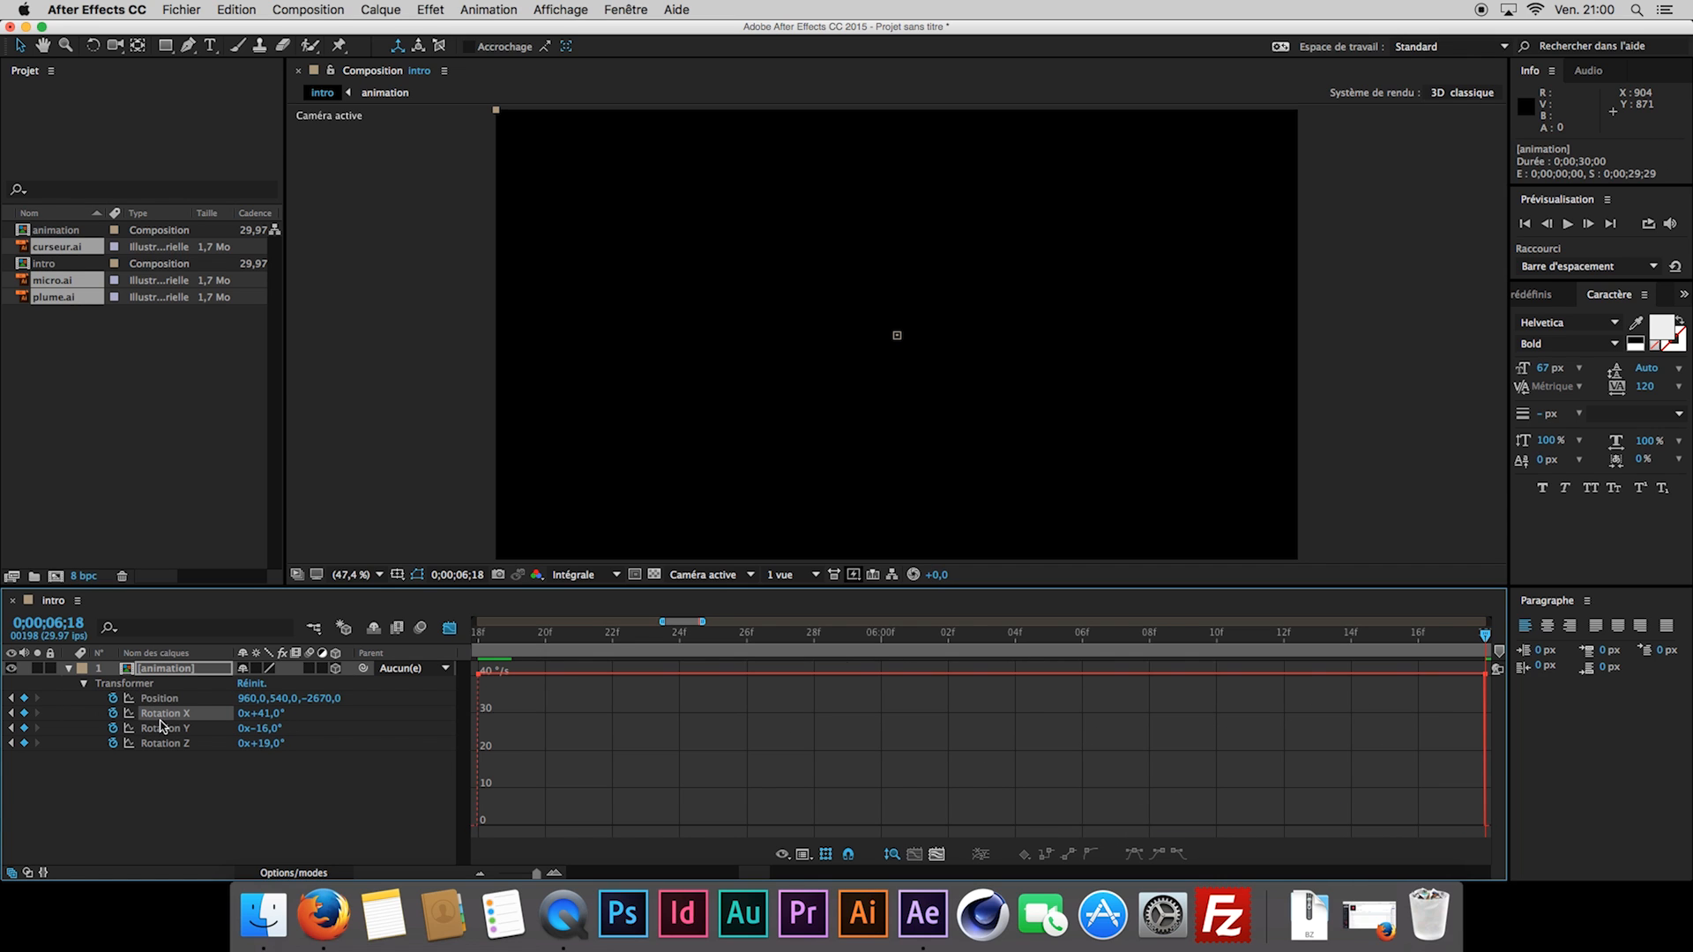
{"action": "left_click_drag", "start_coordinate": [1485, 692], "coordinate": [1091, 825]}
{"action": "left_click", "coordinate": [216, 728]}
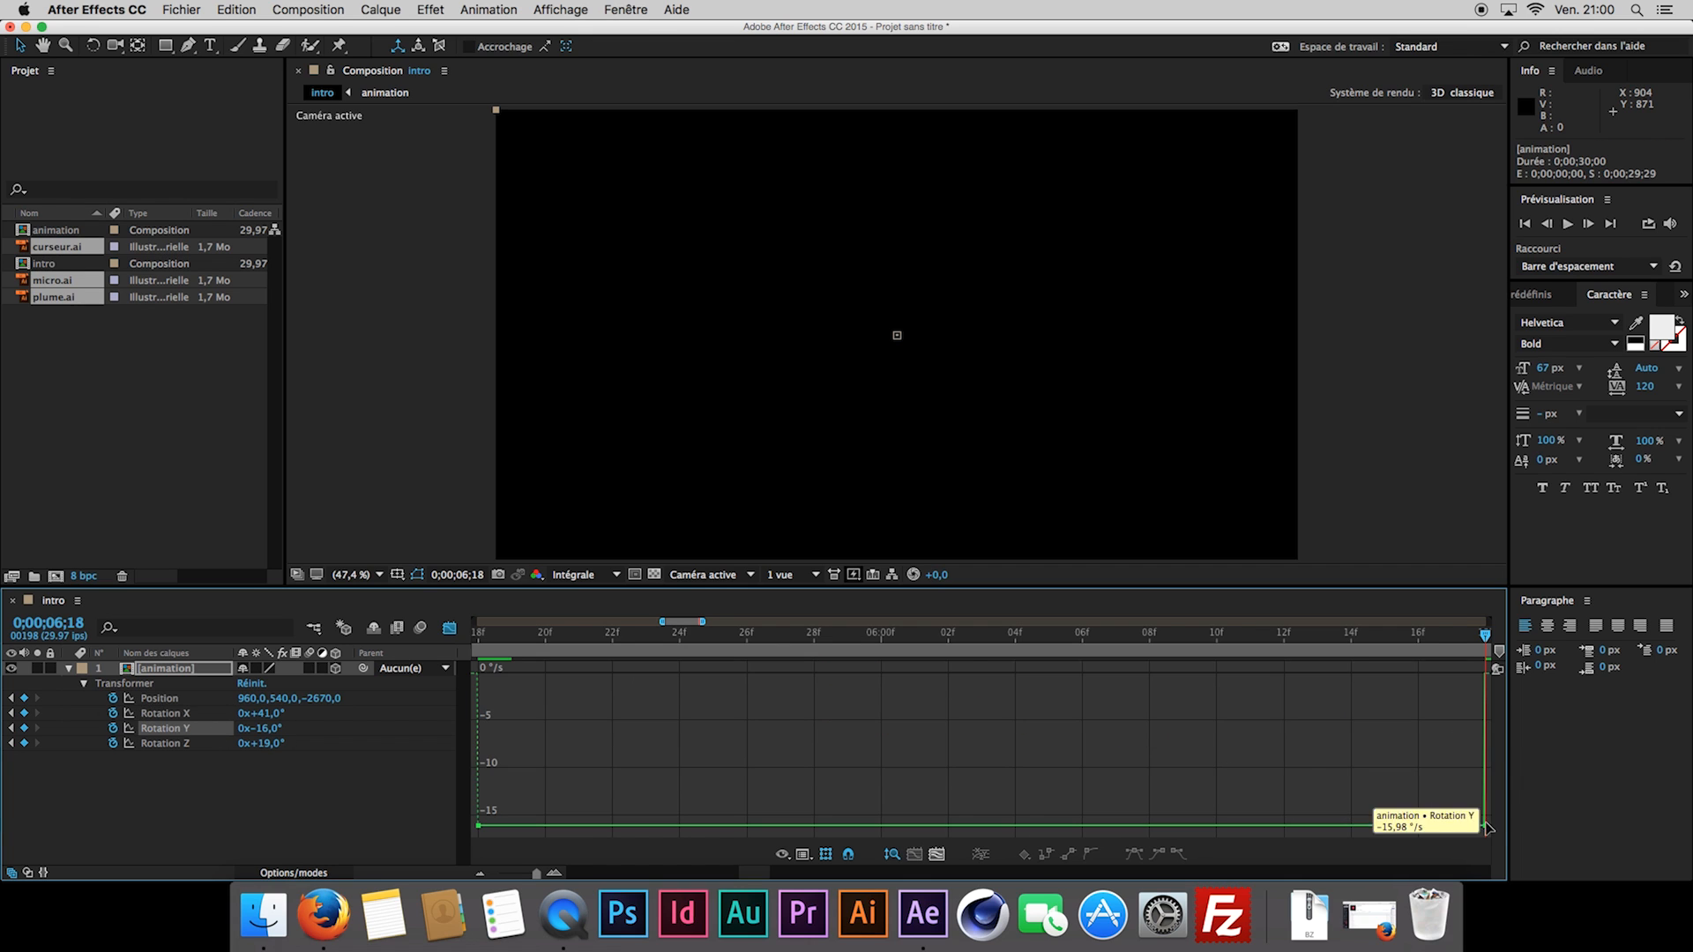
{"action": "left_click_drag", "start_coordinate": [1485, 825], "coordinate": [1085, 677]}
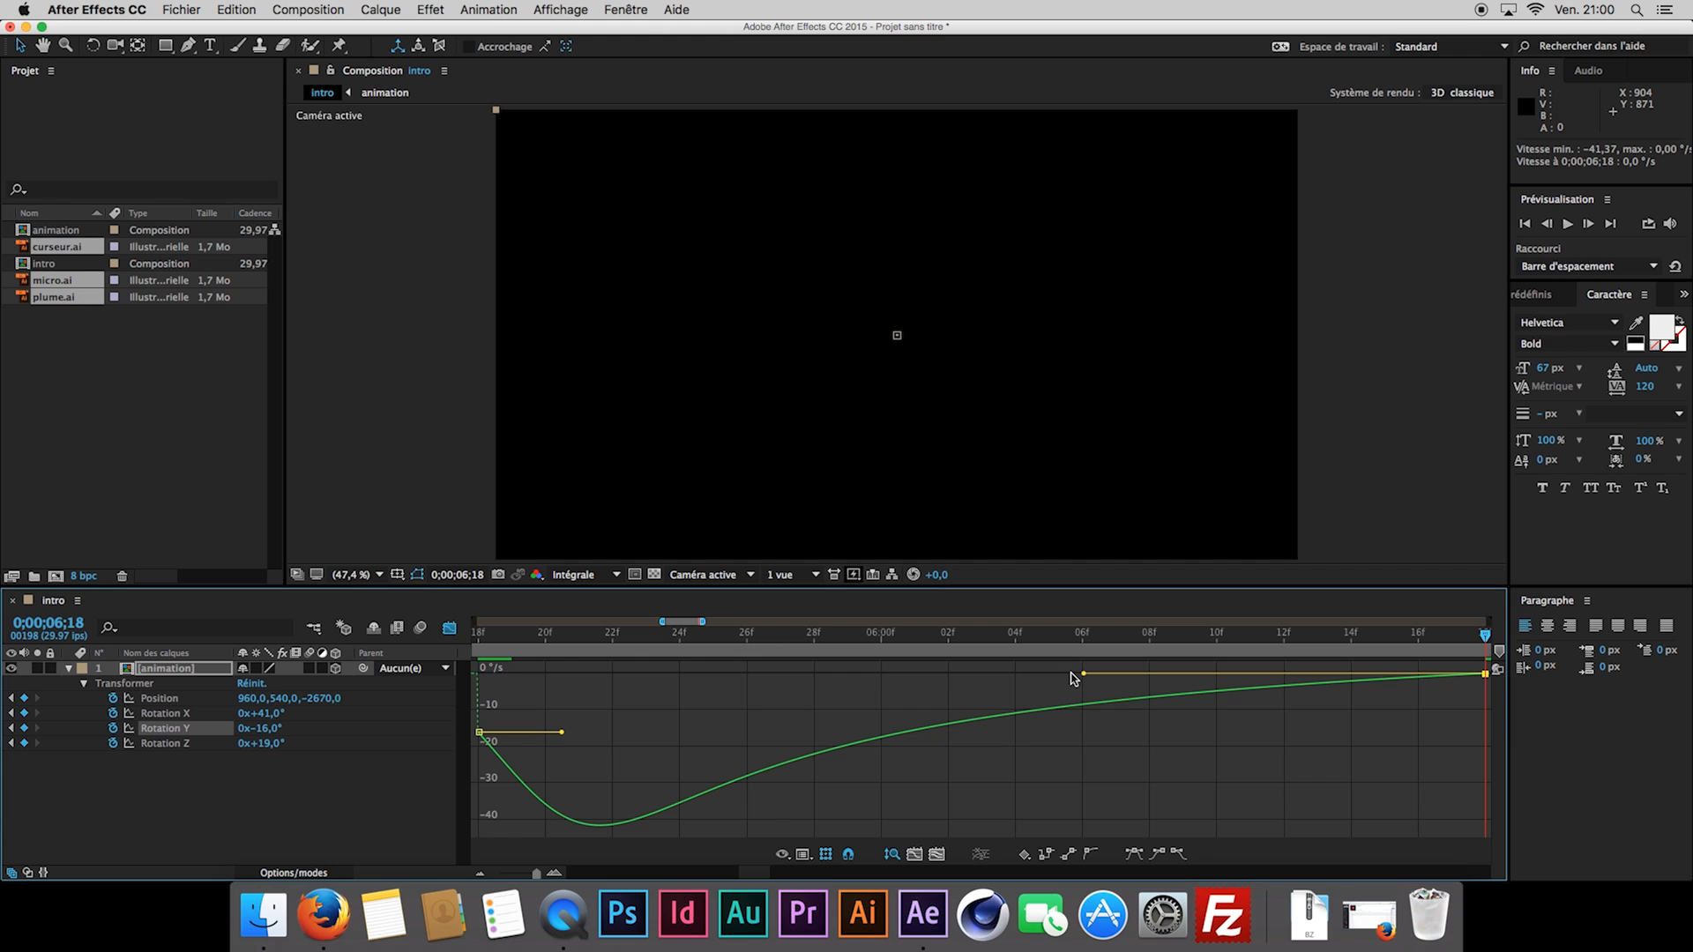
{"action": "left_click", "coordinate": [202, 746]}
{"action": "left_click_drag", "start_coordinate": [1486, 676], "coordinate": [1082, 834]}
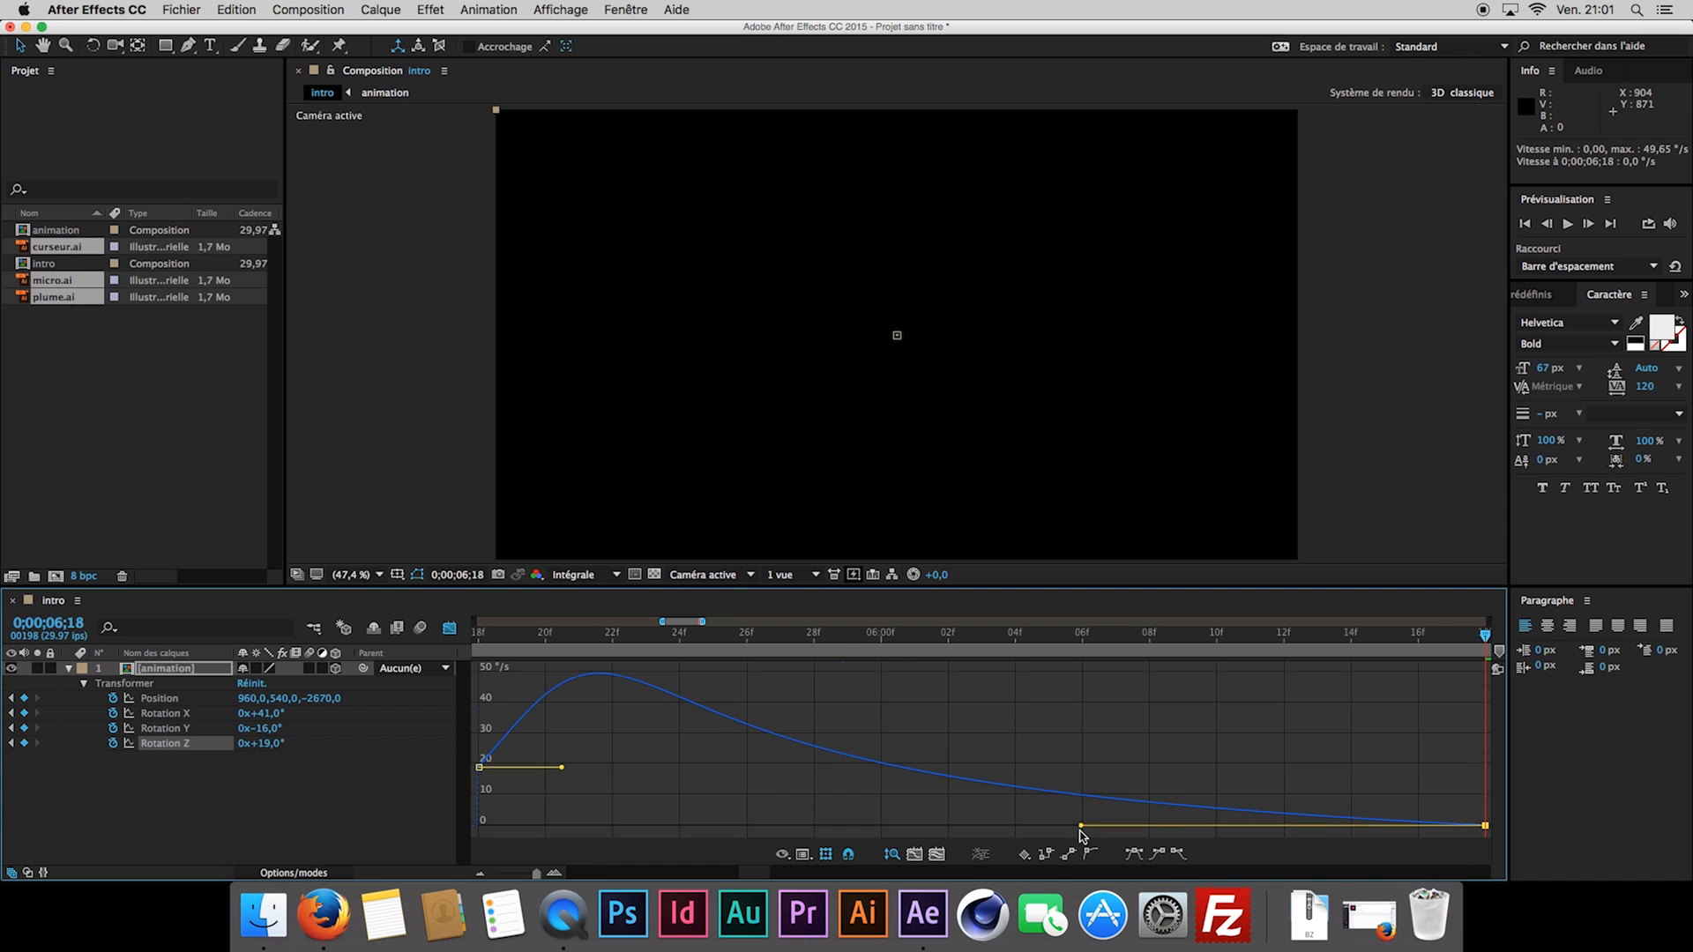
{"action": "left_click", "coordinate": [448, 628]}
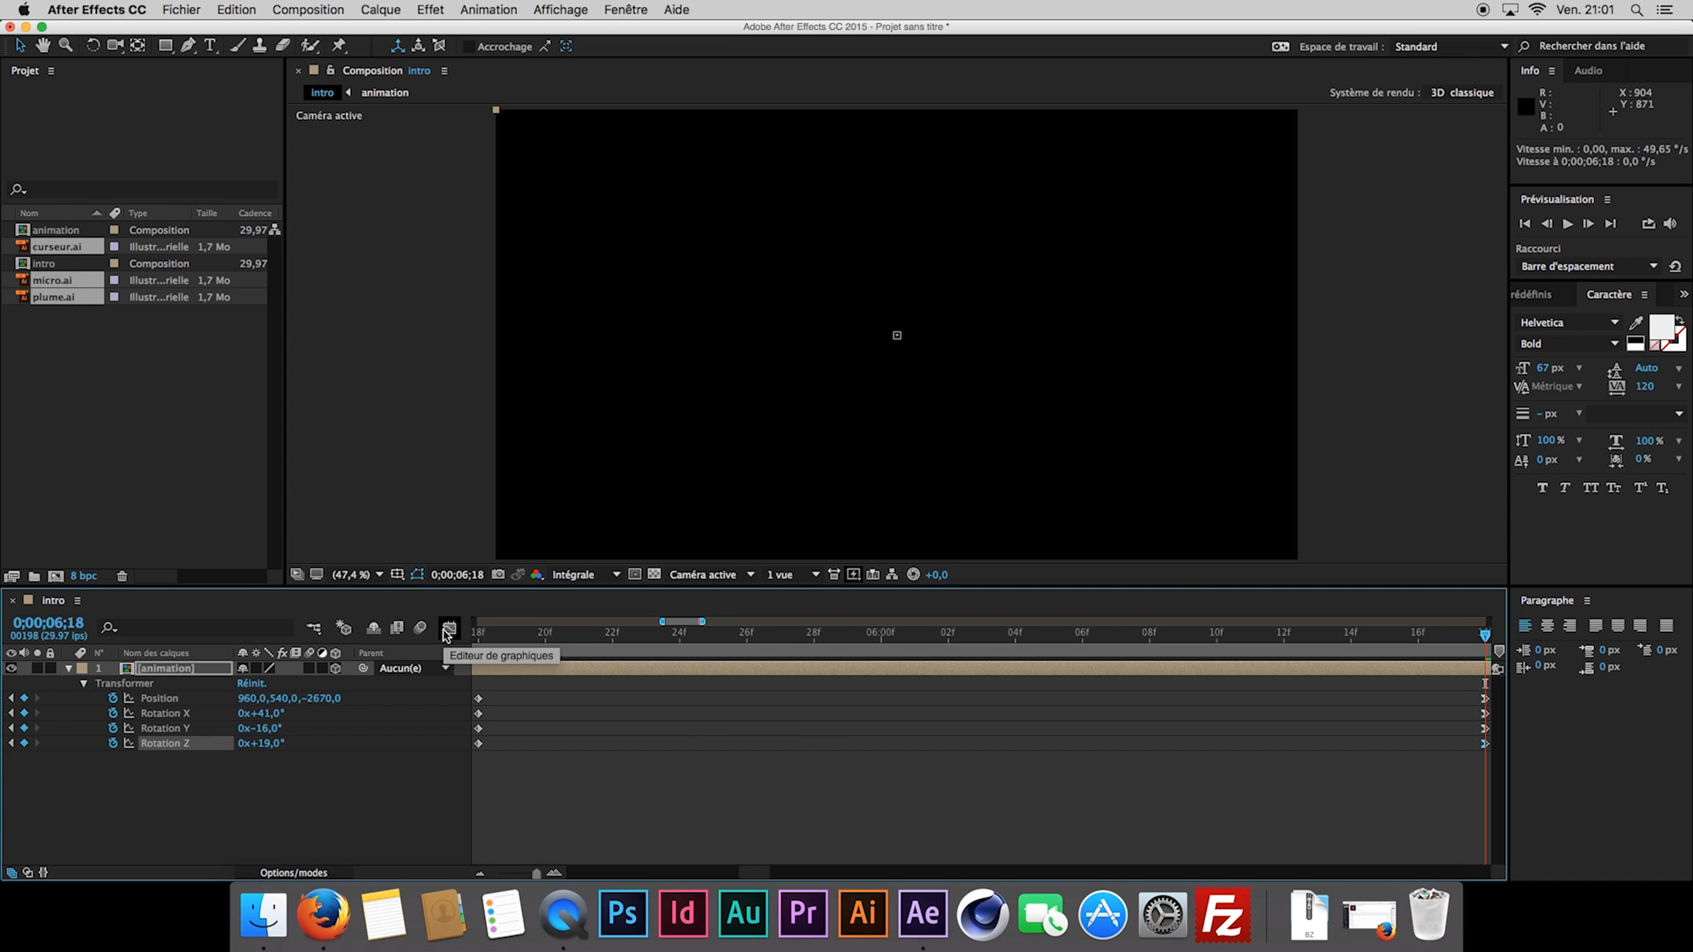
Preview the eased logo exit from 0;00;05;12 and stop at about 0;00;06;08 to examine the enlarged logo.
{"action": "left_click_drag", "start_coordinate": [536, 873], "coordinate": [499, 873]}
{"action": "left_click", "coordinate": [441, 824]}
{"action": "left_click_drag", "start_coordinate": [679, 634], "coordinate": [660, 634]}
{"action": "key", "text": "space"}
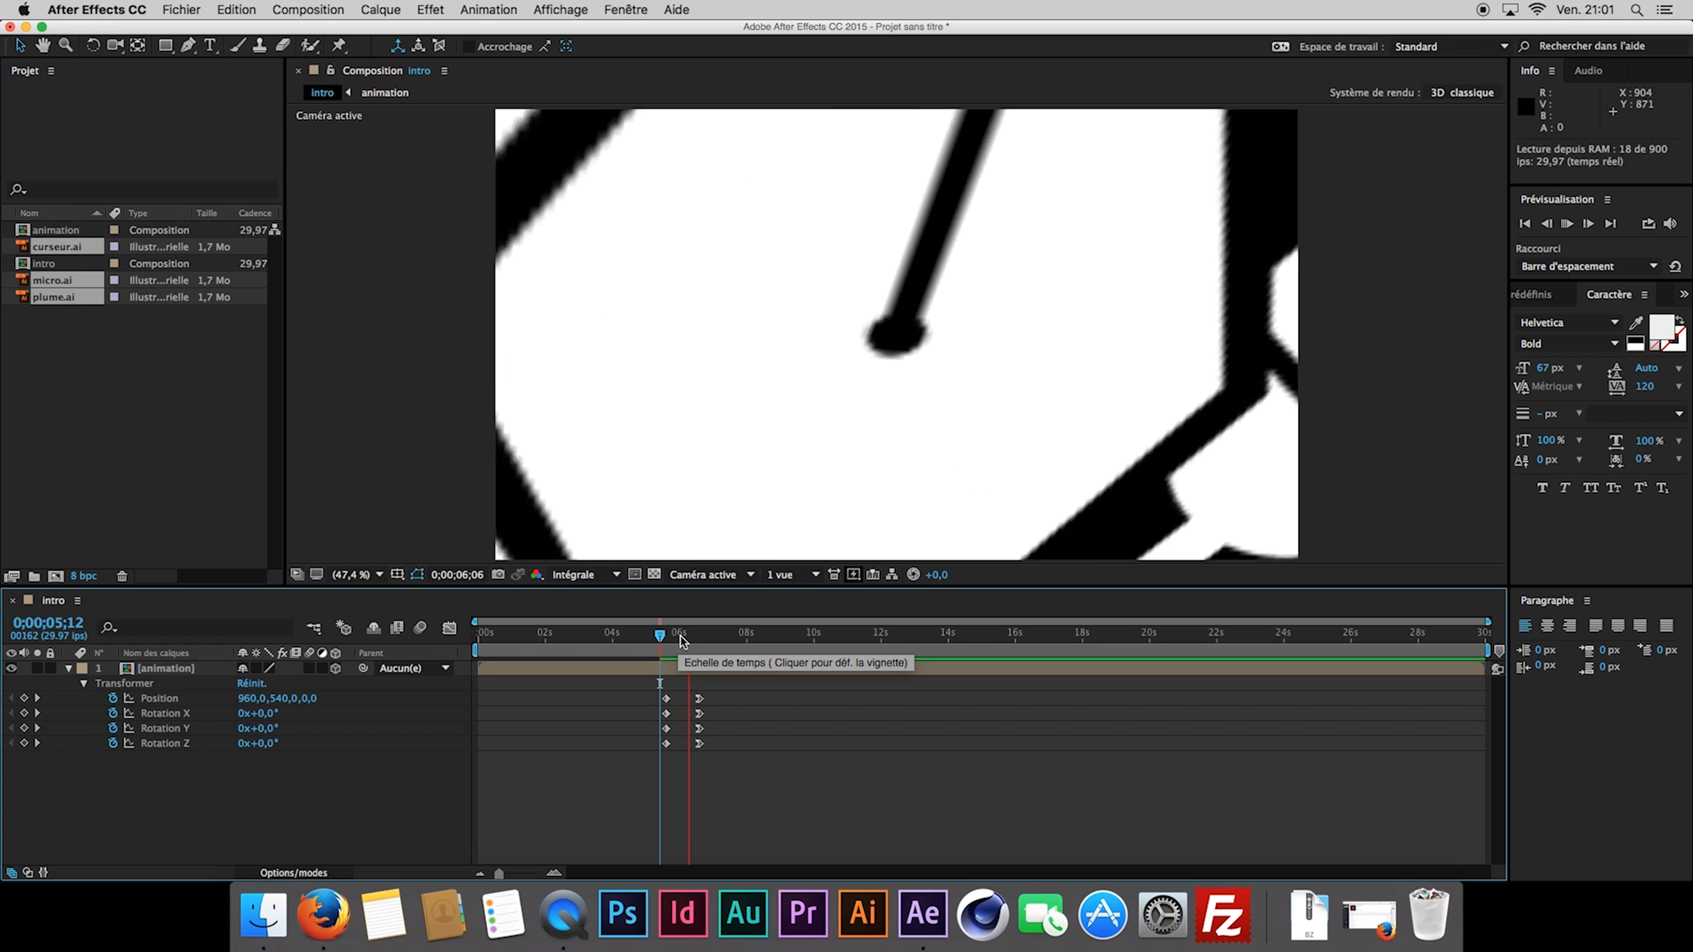
{"action": "key", "text": "space"}
{"action": "left_click_drag", "start_coordinate": [678, 639], "coordinate": [690, 651]}
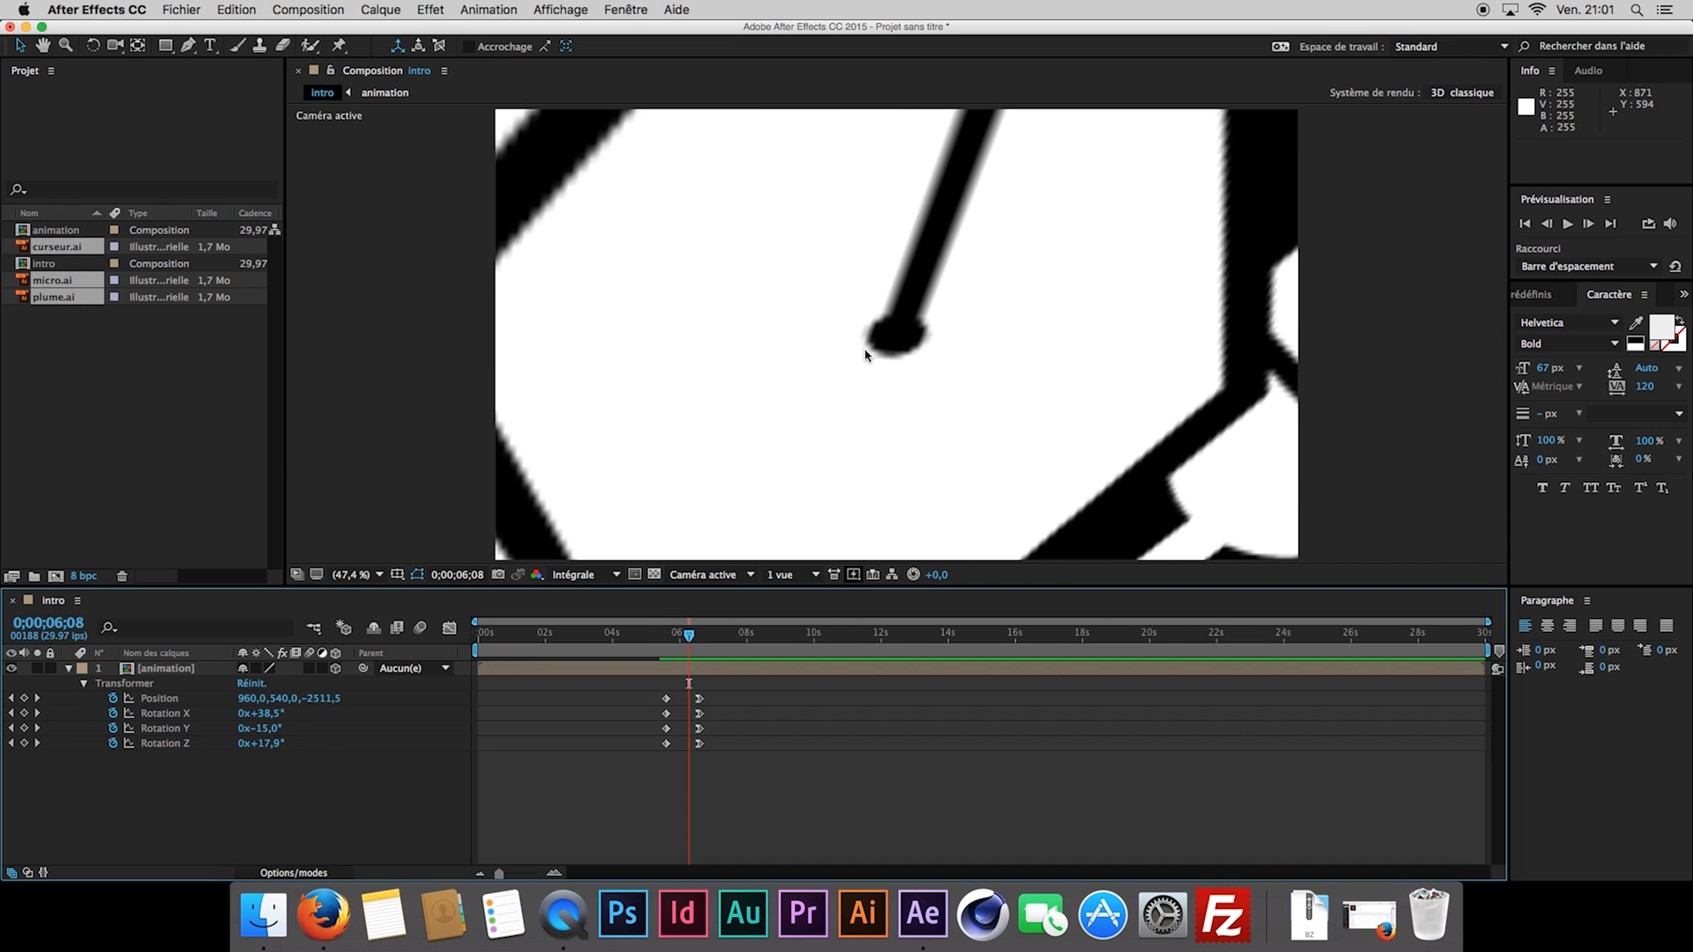
Enable motion blur on the animation layer and for the whole intro composition.
{"action": "left_click", "coordinate": [309, 669]}
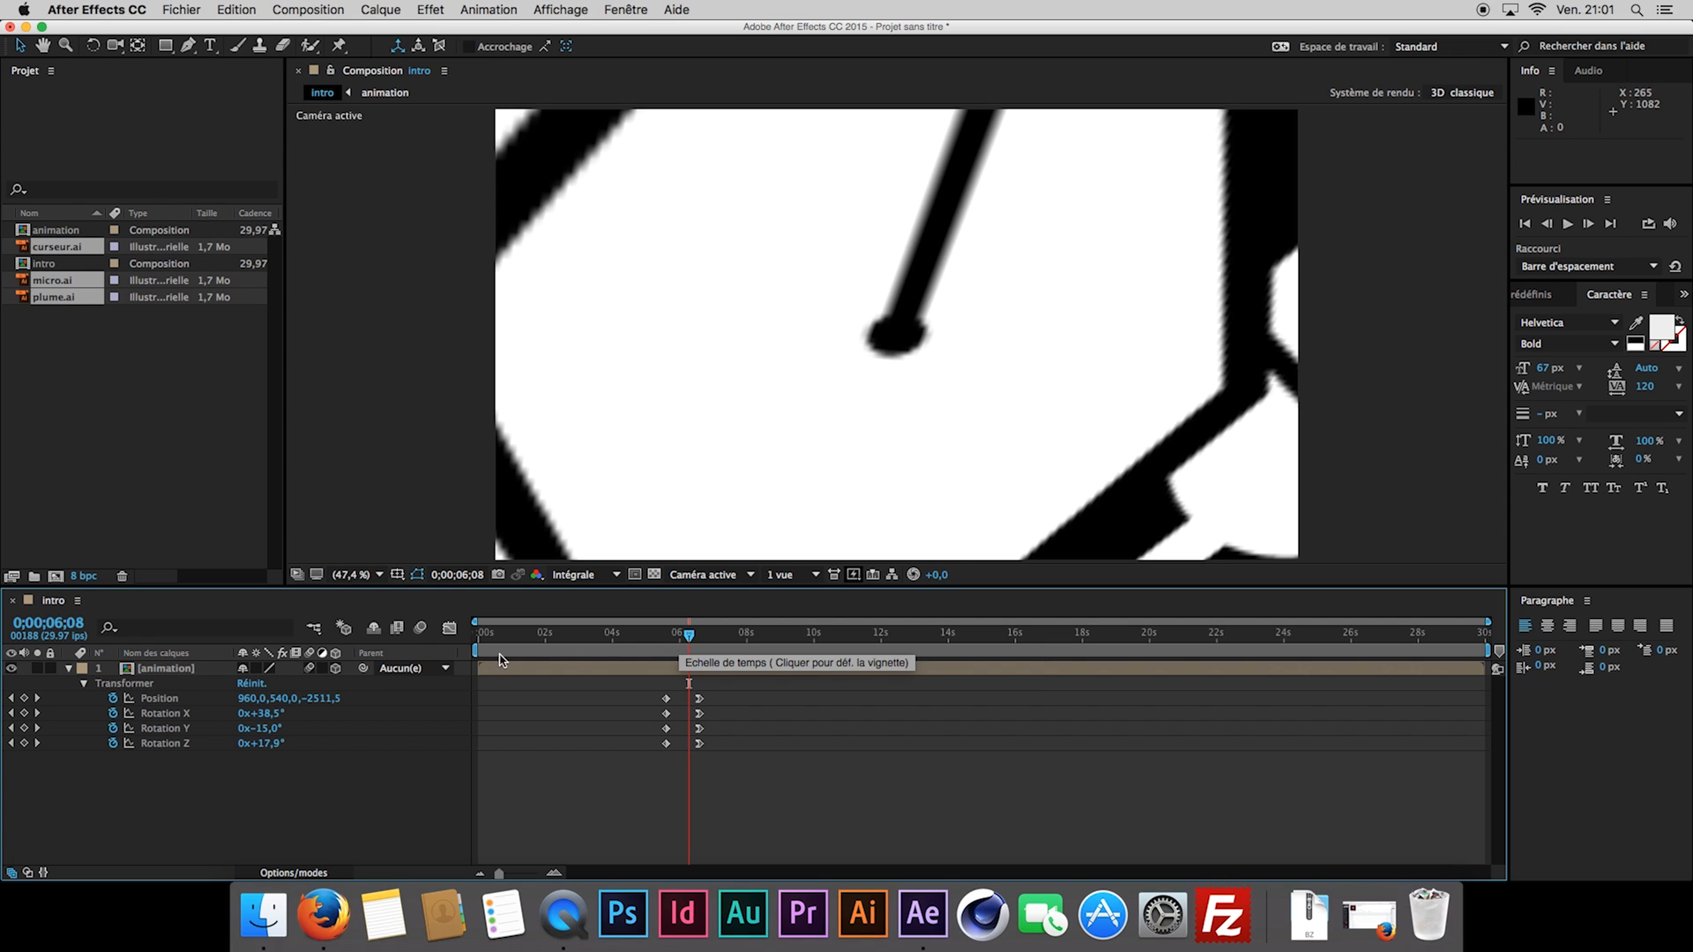
{"action": "left_click", "coordinate": [420, 629]}
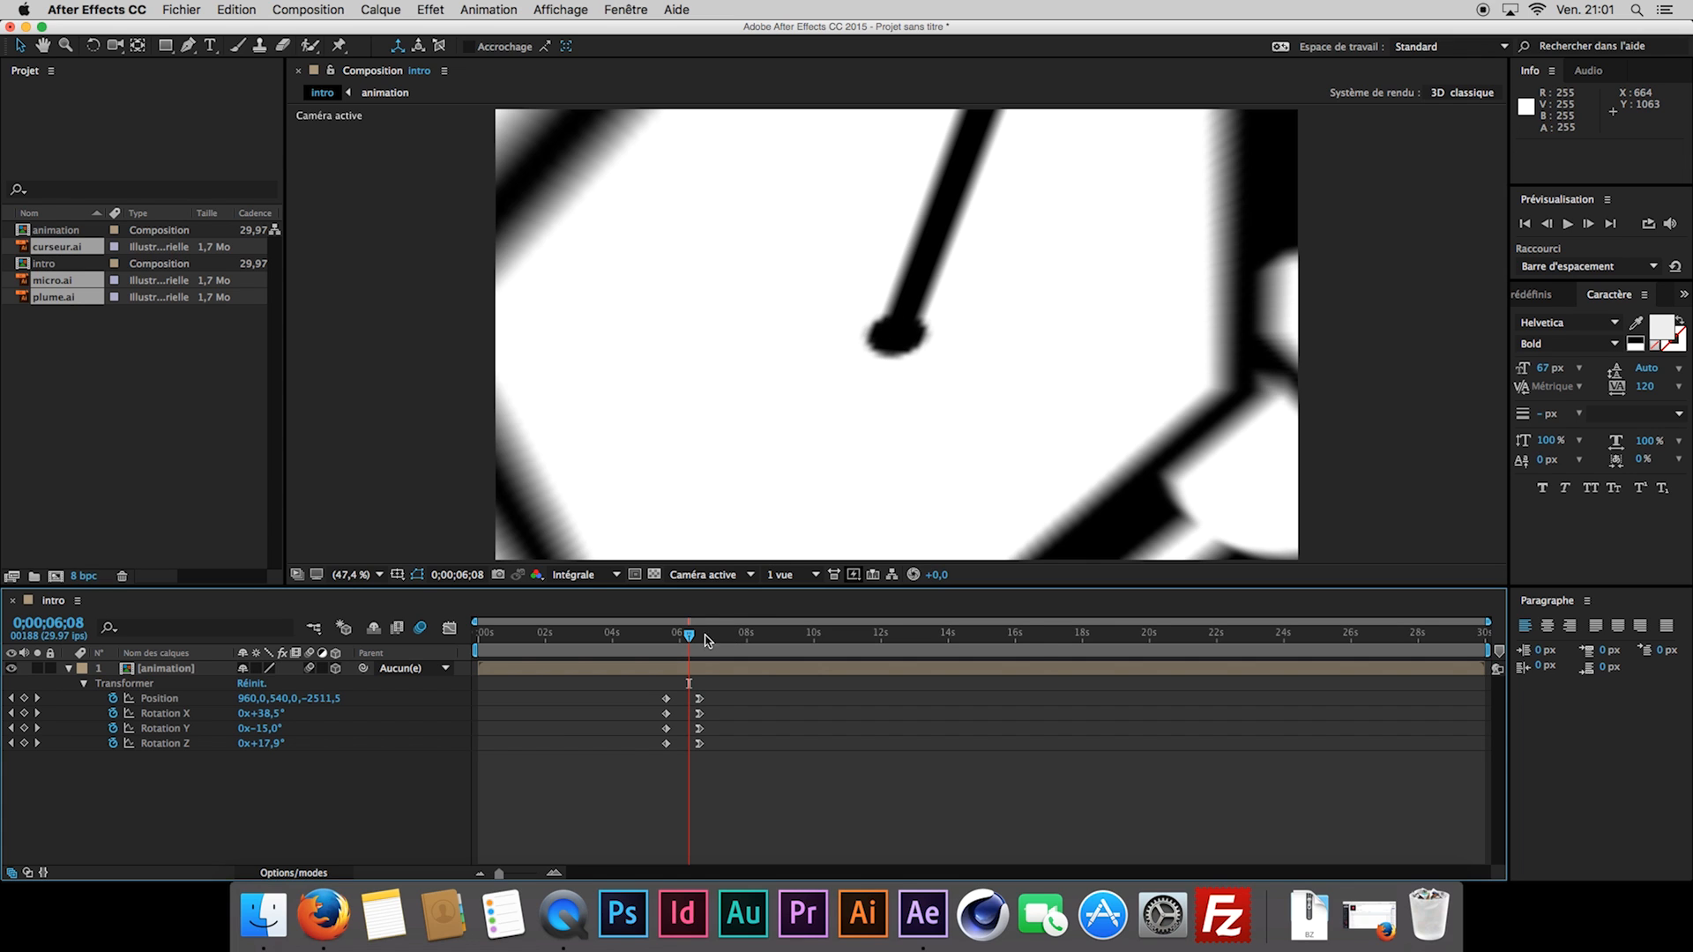
Split the animation layer at 0;00;05;18, where its exit movement starts.
{"action": "left_click_drag", "start_coordinate": [688, 635], "coordinate": [667, 637]}
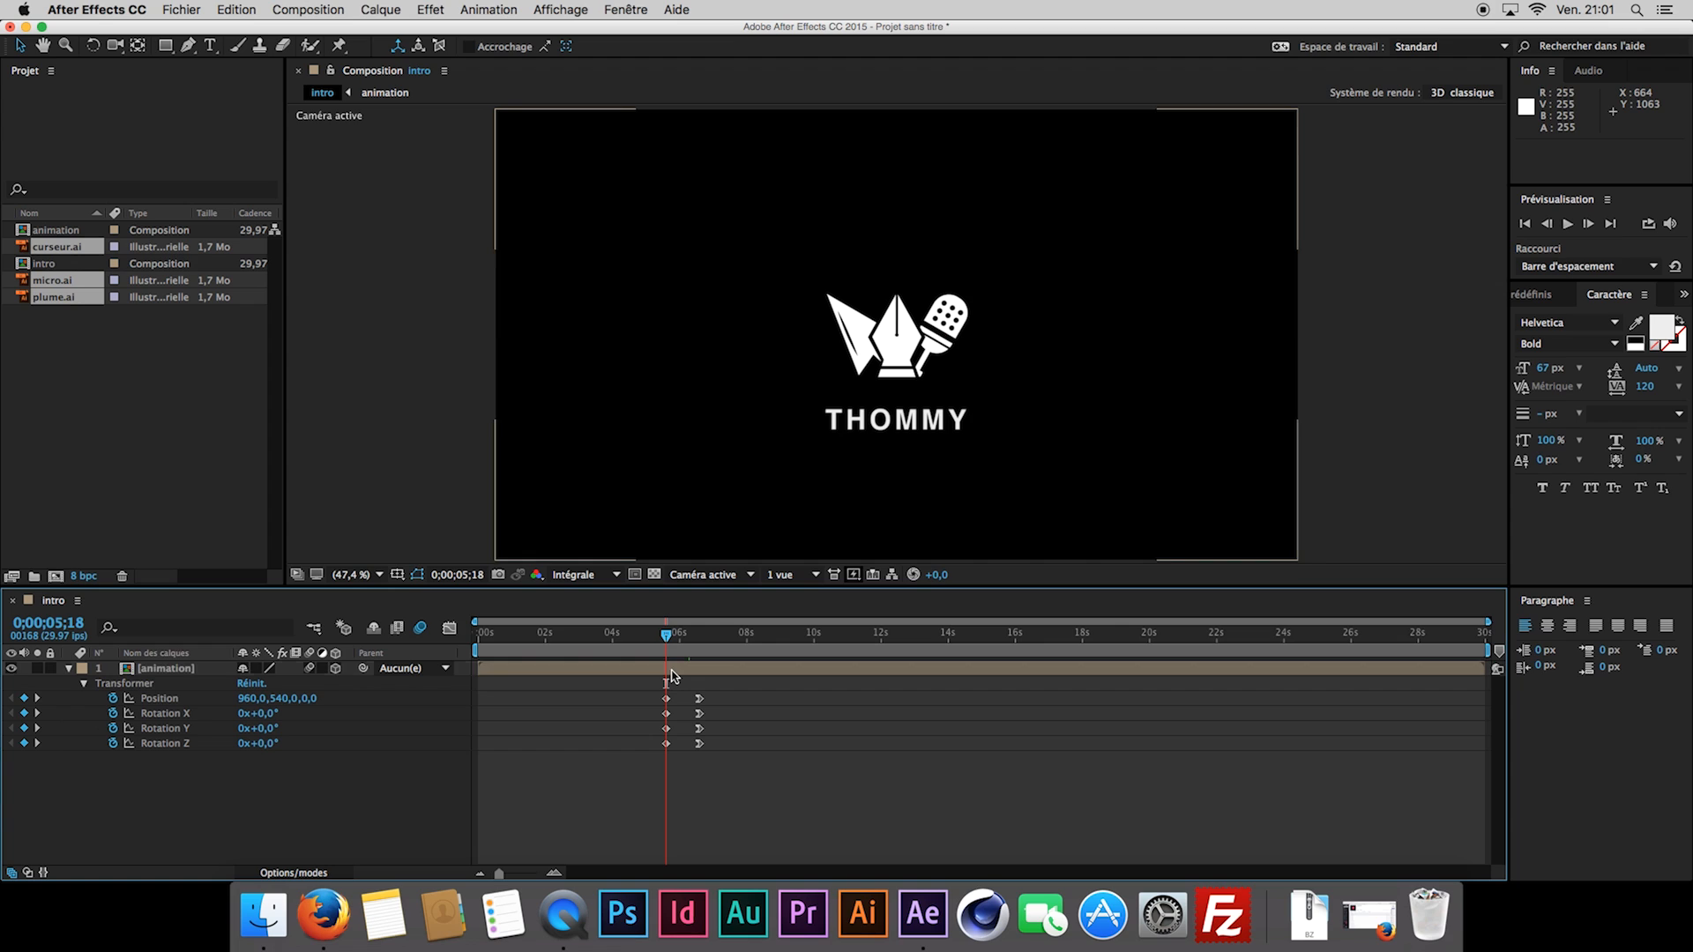
{"action": "left_click", "coordinate": [672, 677]}
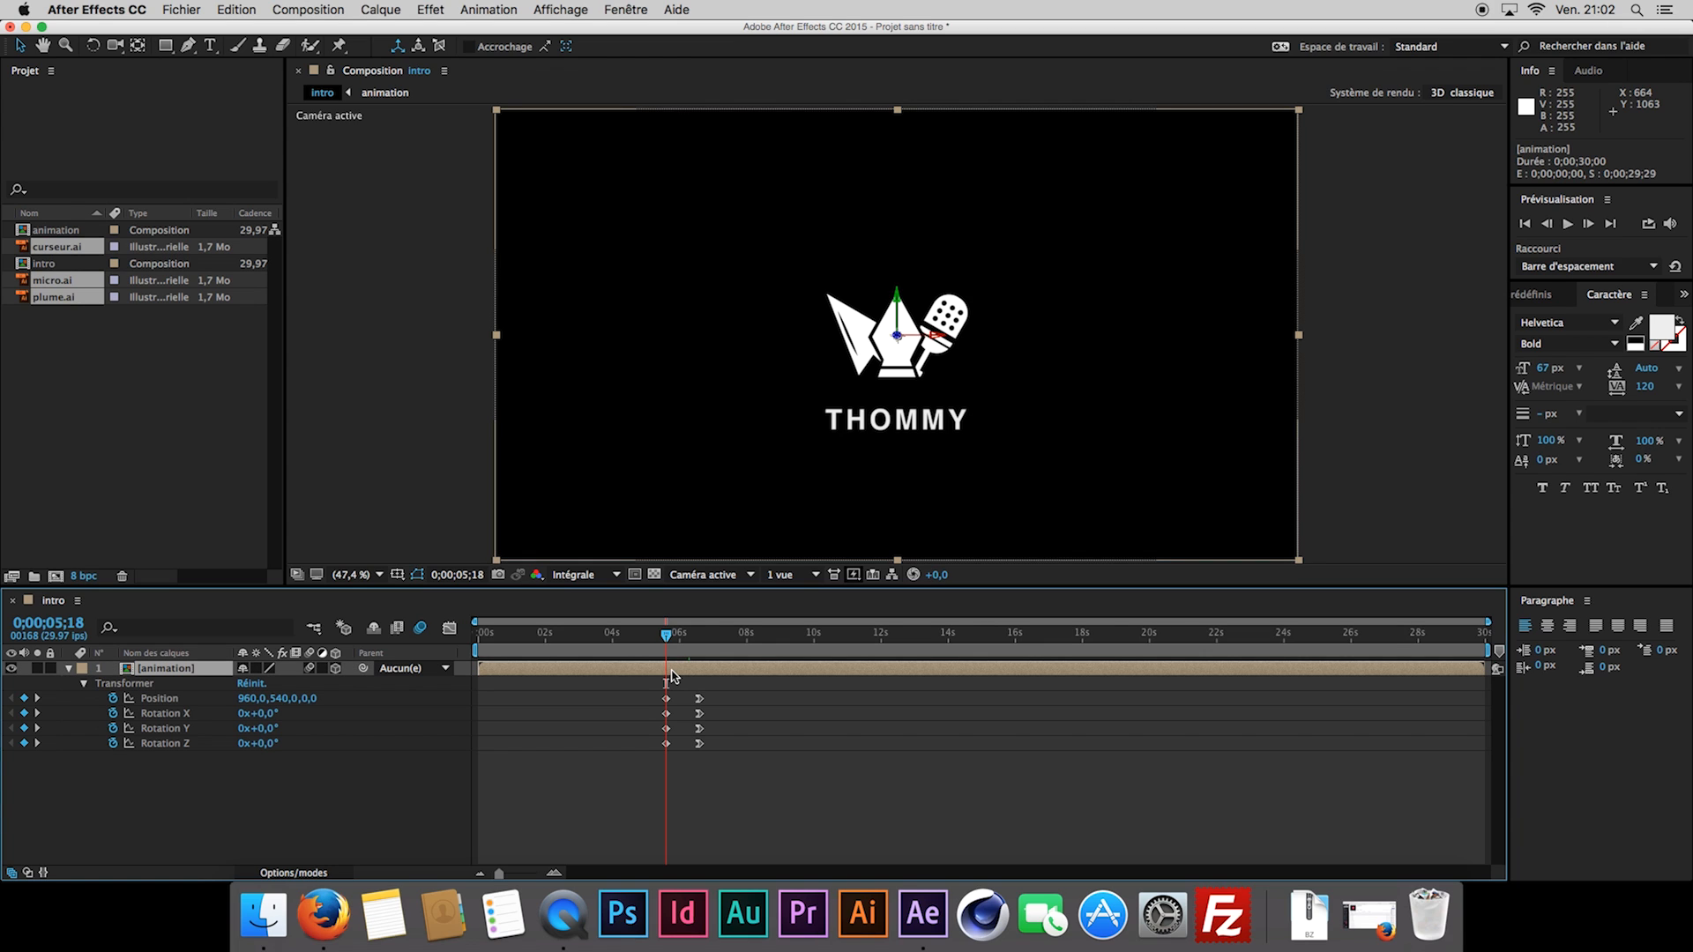
{"action": "key", "text": "super+d"}
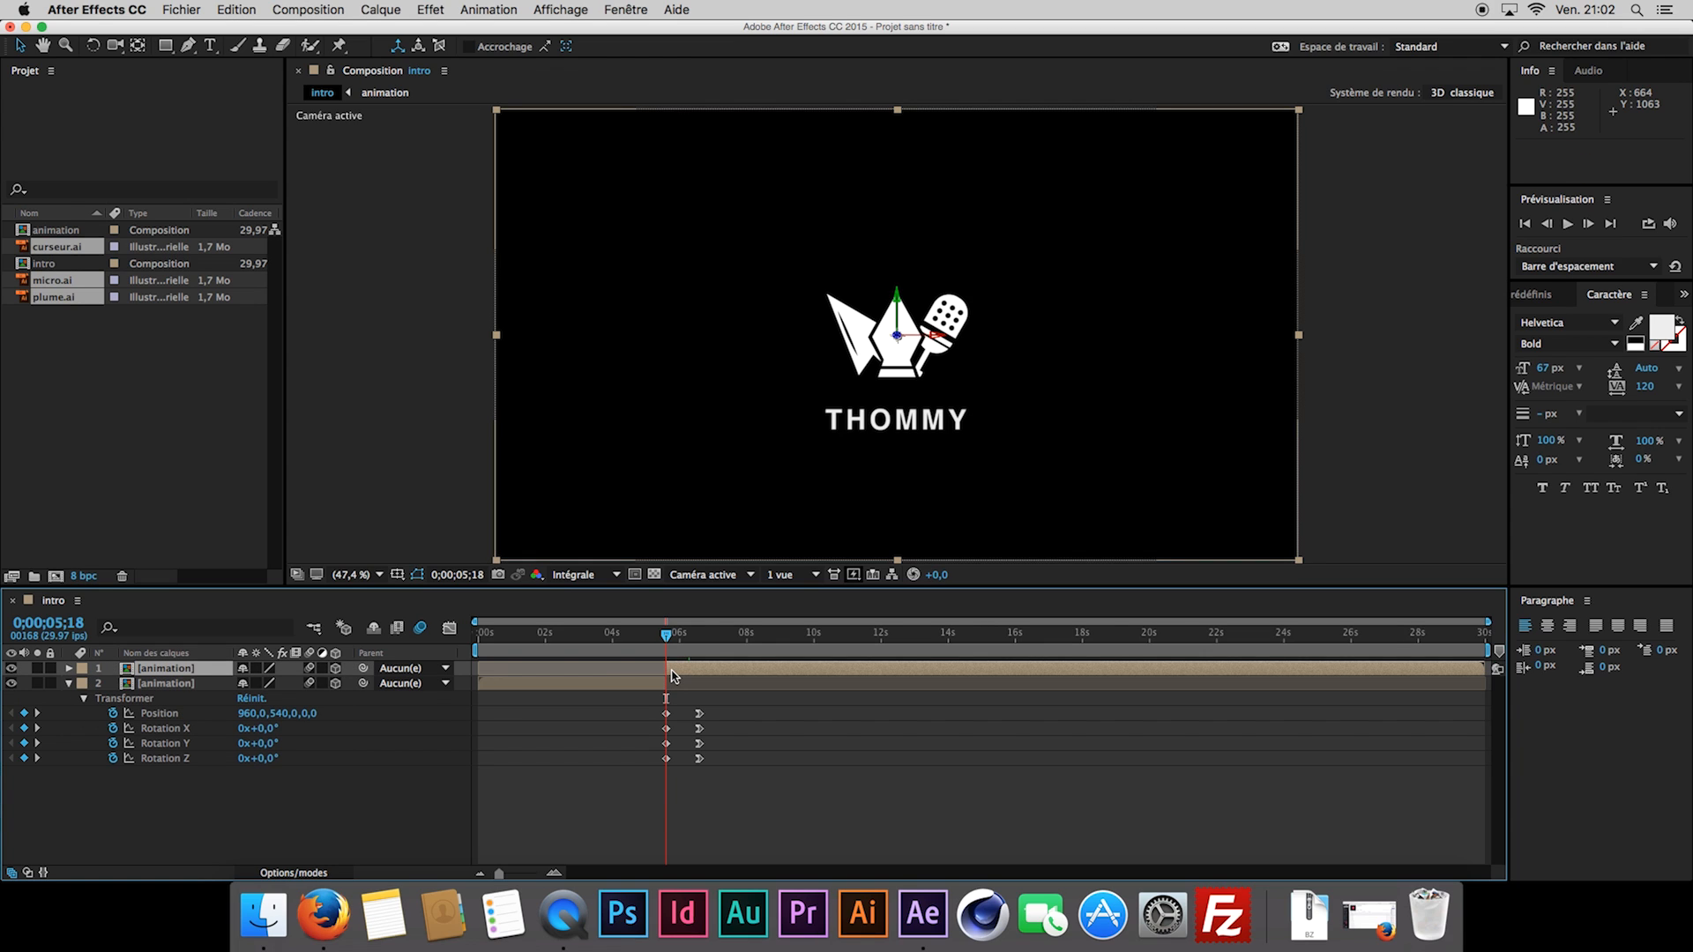
Turn off motion blur on the earlier animation segment, before 0;00;05;18, and collapse that layer's properties.
{"action": "mouse_move", "coordinate": [499, 873]}
{"action": "left_mouse_down"}
{"action": "mouse_move", "coordinate": [546, 877]}
{"action": "mouse_move", "coordinate": [506, 876]}
{"action": "left_mouse_up"}
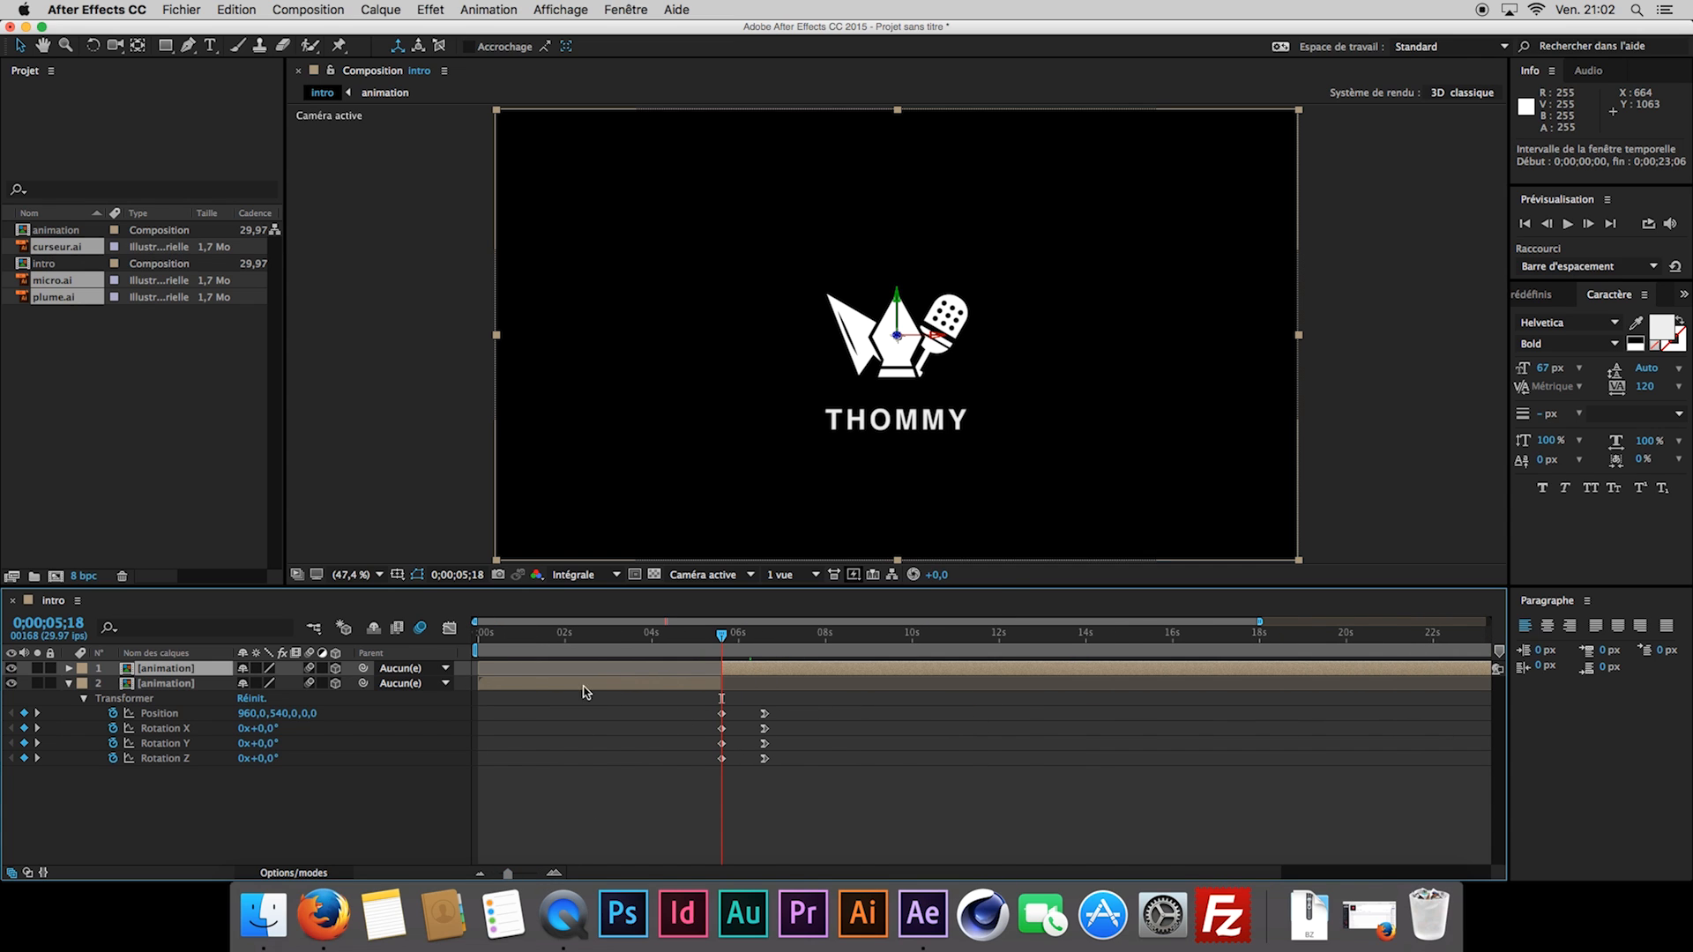
{"action": "left_click", "coordinate": [580, 636]}
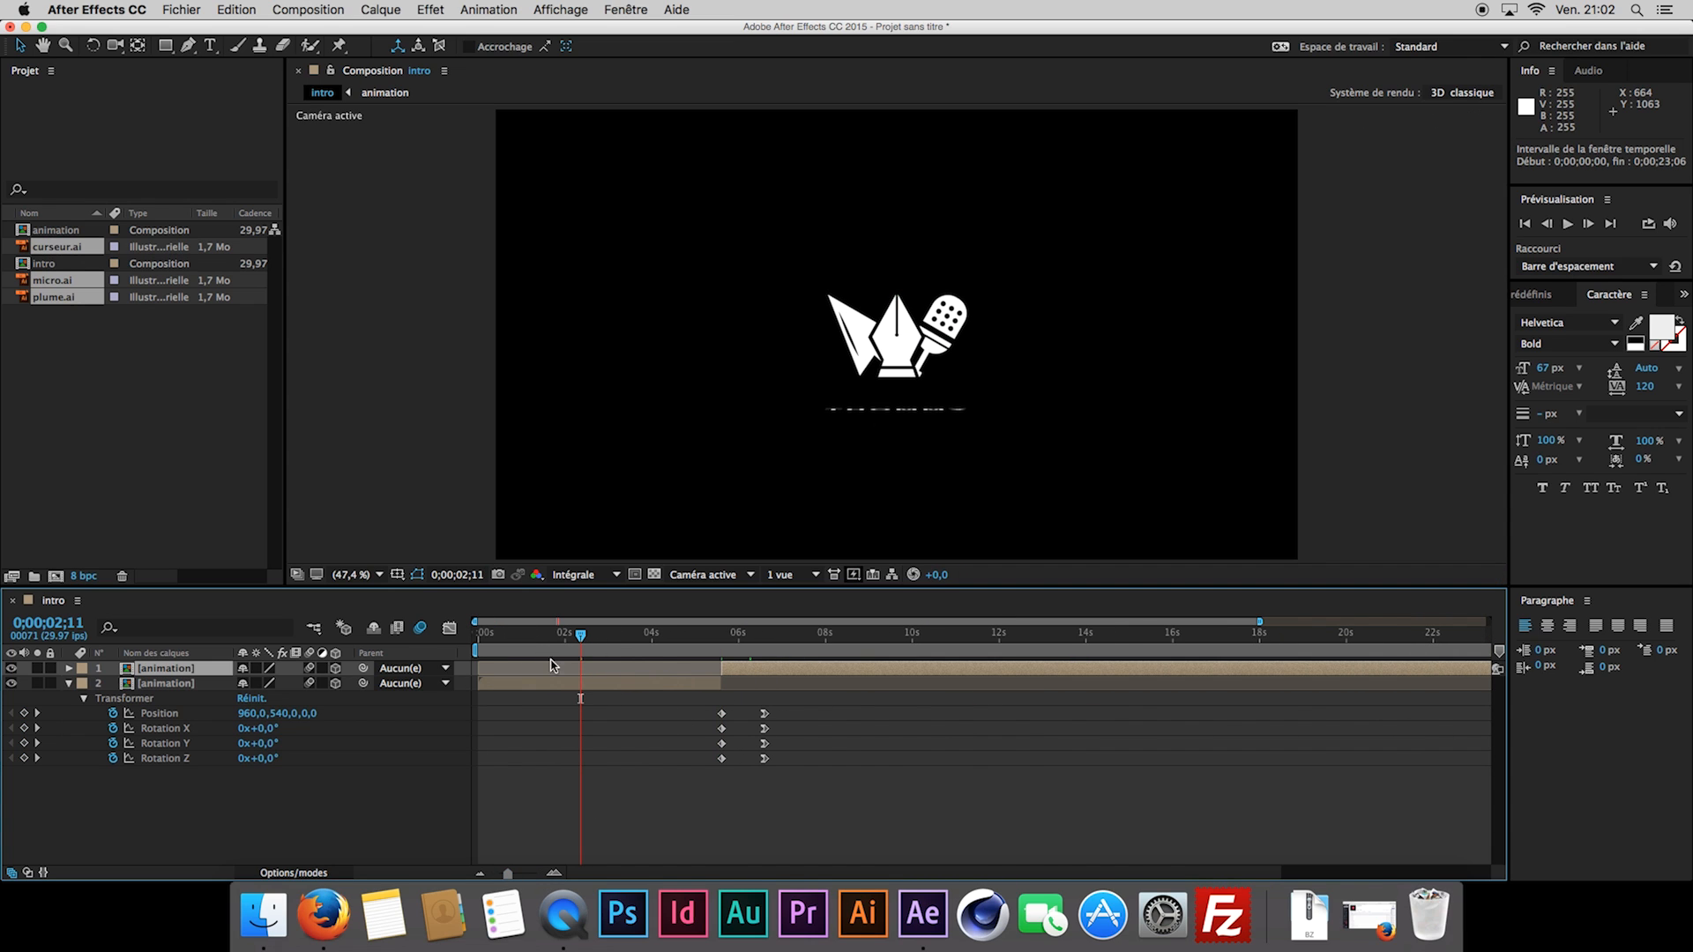
{"action": "left_click", "coordinate": [544, 679]}
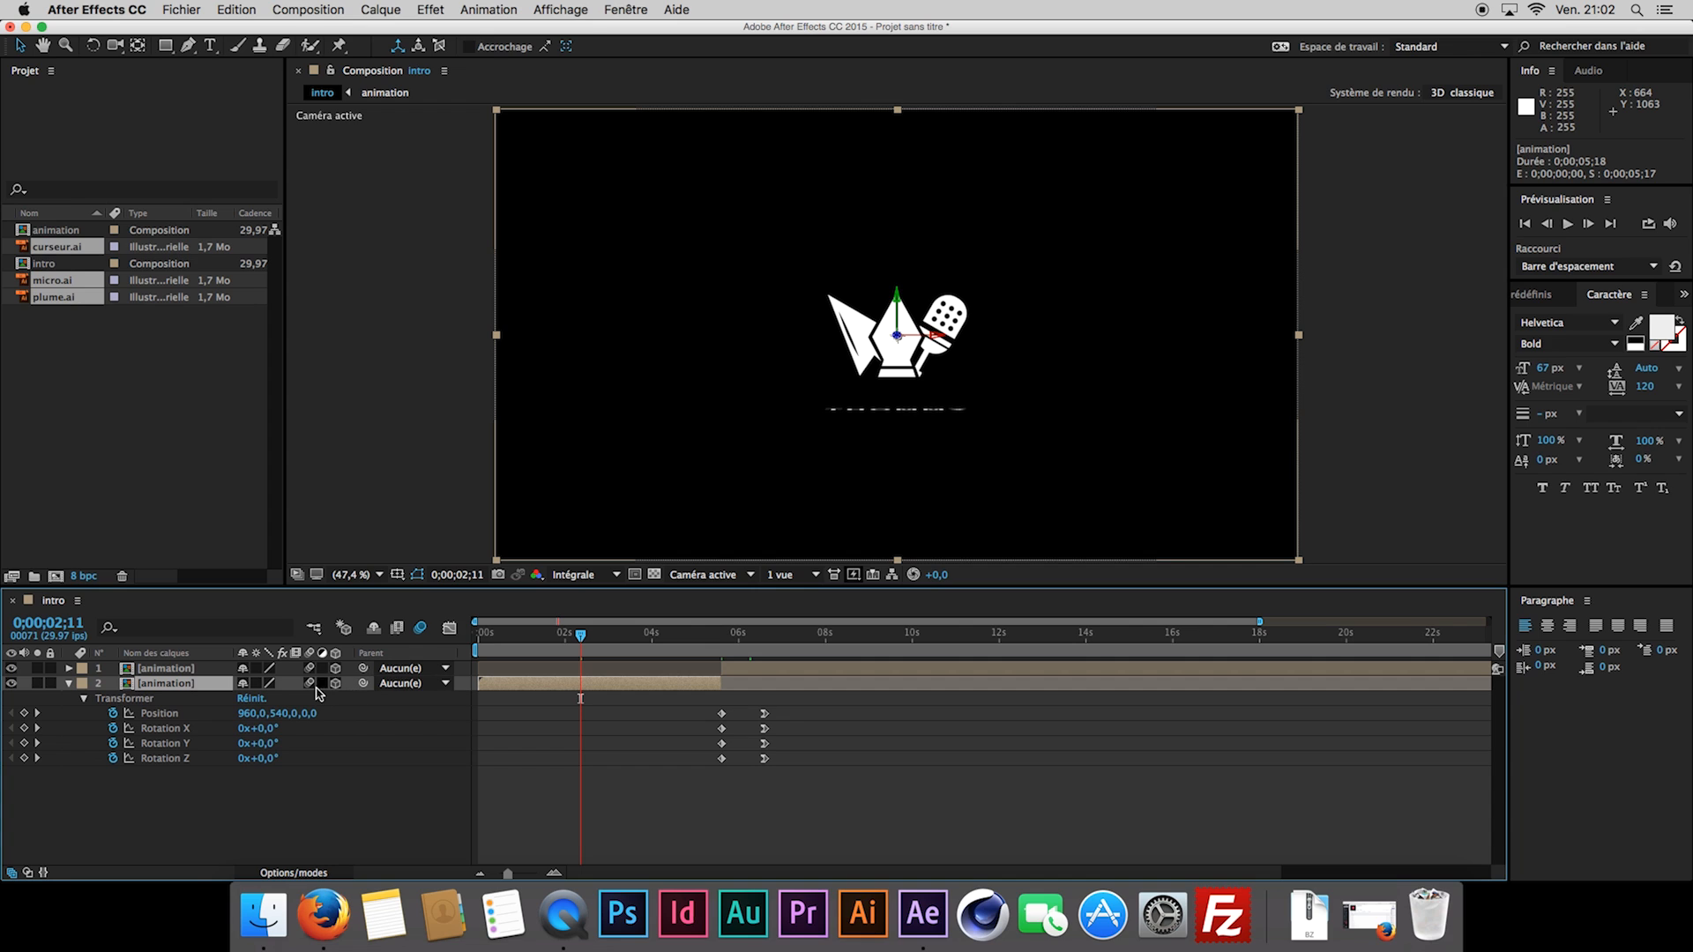
{"action": "left_click", "coordinate": [68, 684]}
{"action": "left_click", "coordinate": [234, 756]}
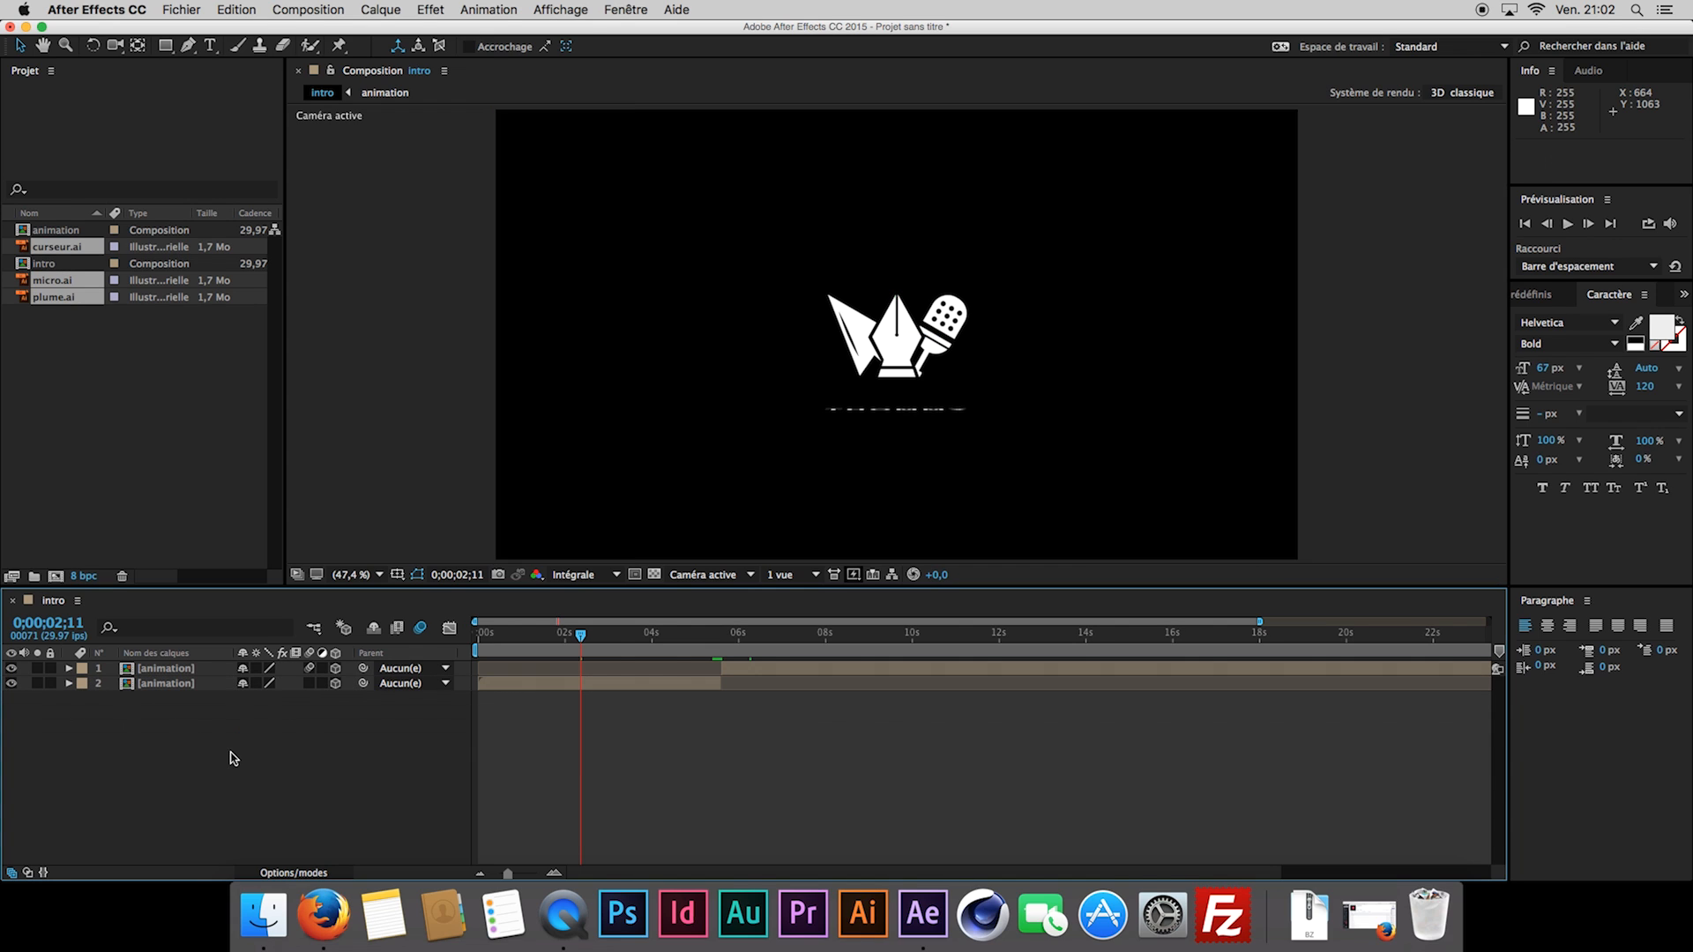
End the work area at 0;00;06;18 and preview the complete intro from the beginning.
{"action": "key", "text": "Home"}
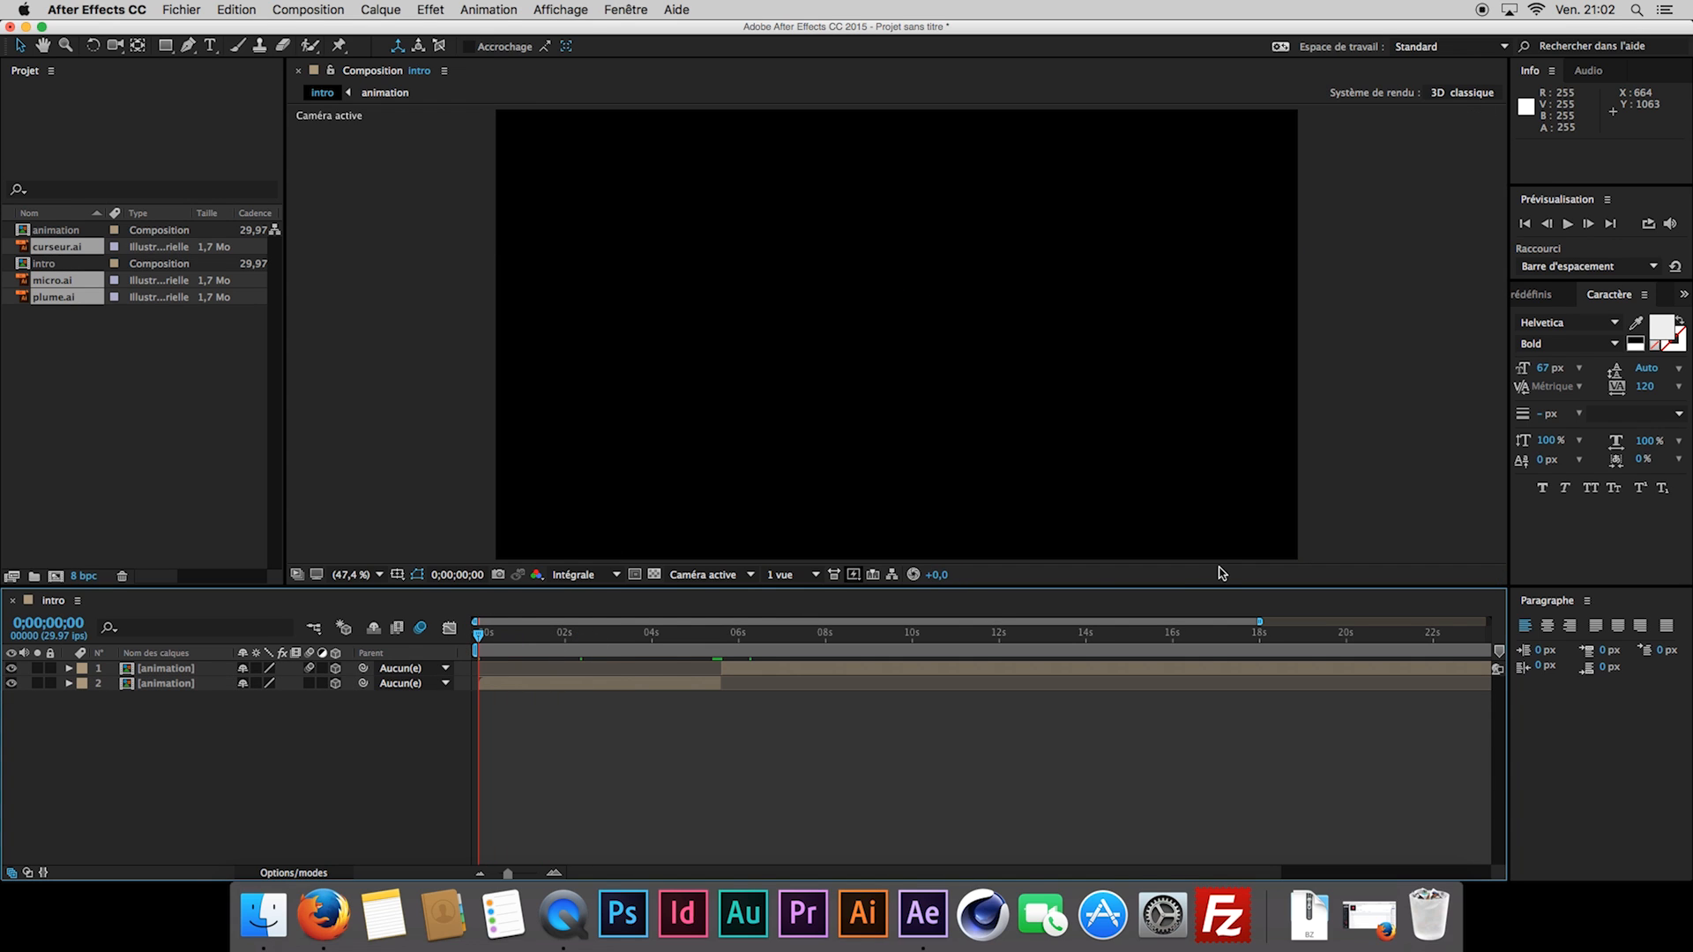
{"action": "left_click_drag", "start_coordinate": [723, 655], "coordinate": [762, 660]}
{"action": "left_click_drag", "start_coordinate": [763, 661], "coordinate": [765, 662]}
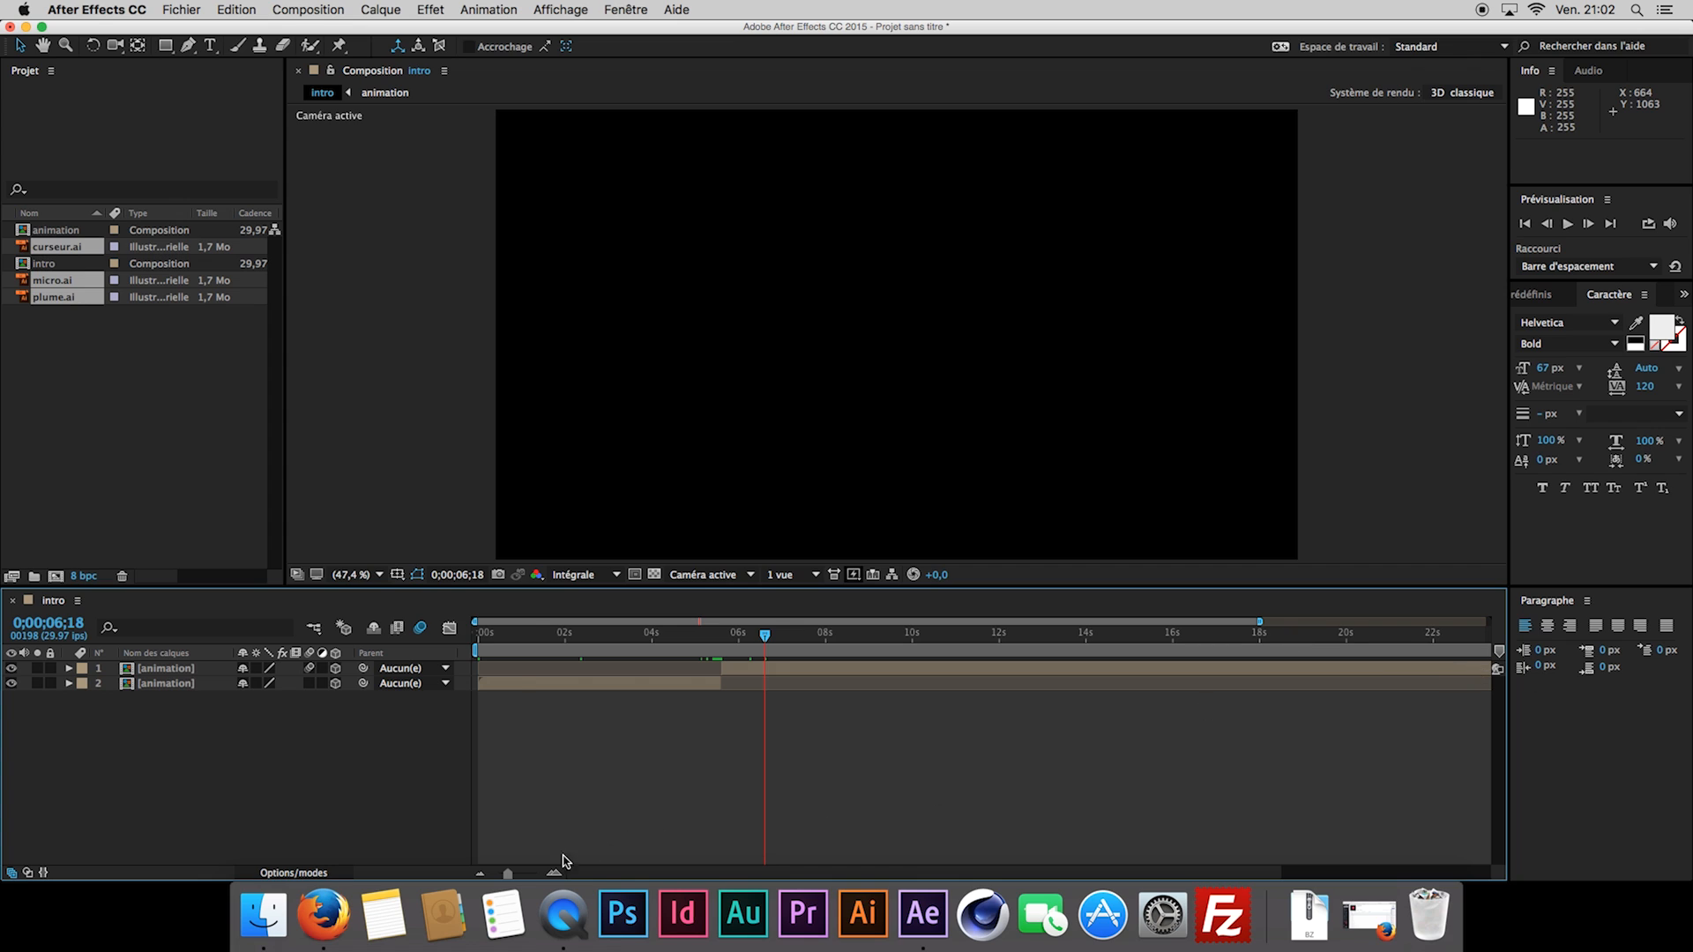
{"action": "left_click_drag", "start_coordinate": [507, 875], "coordinate": [481, 876]}
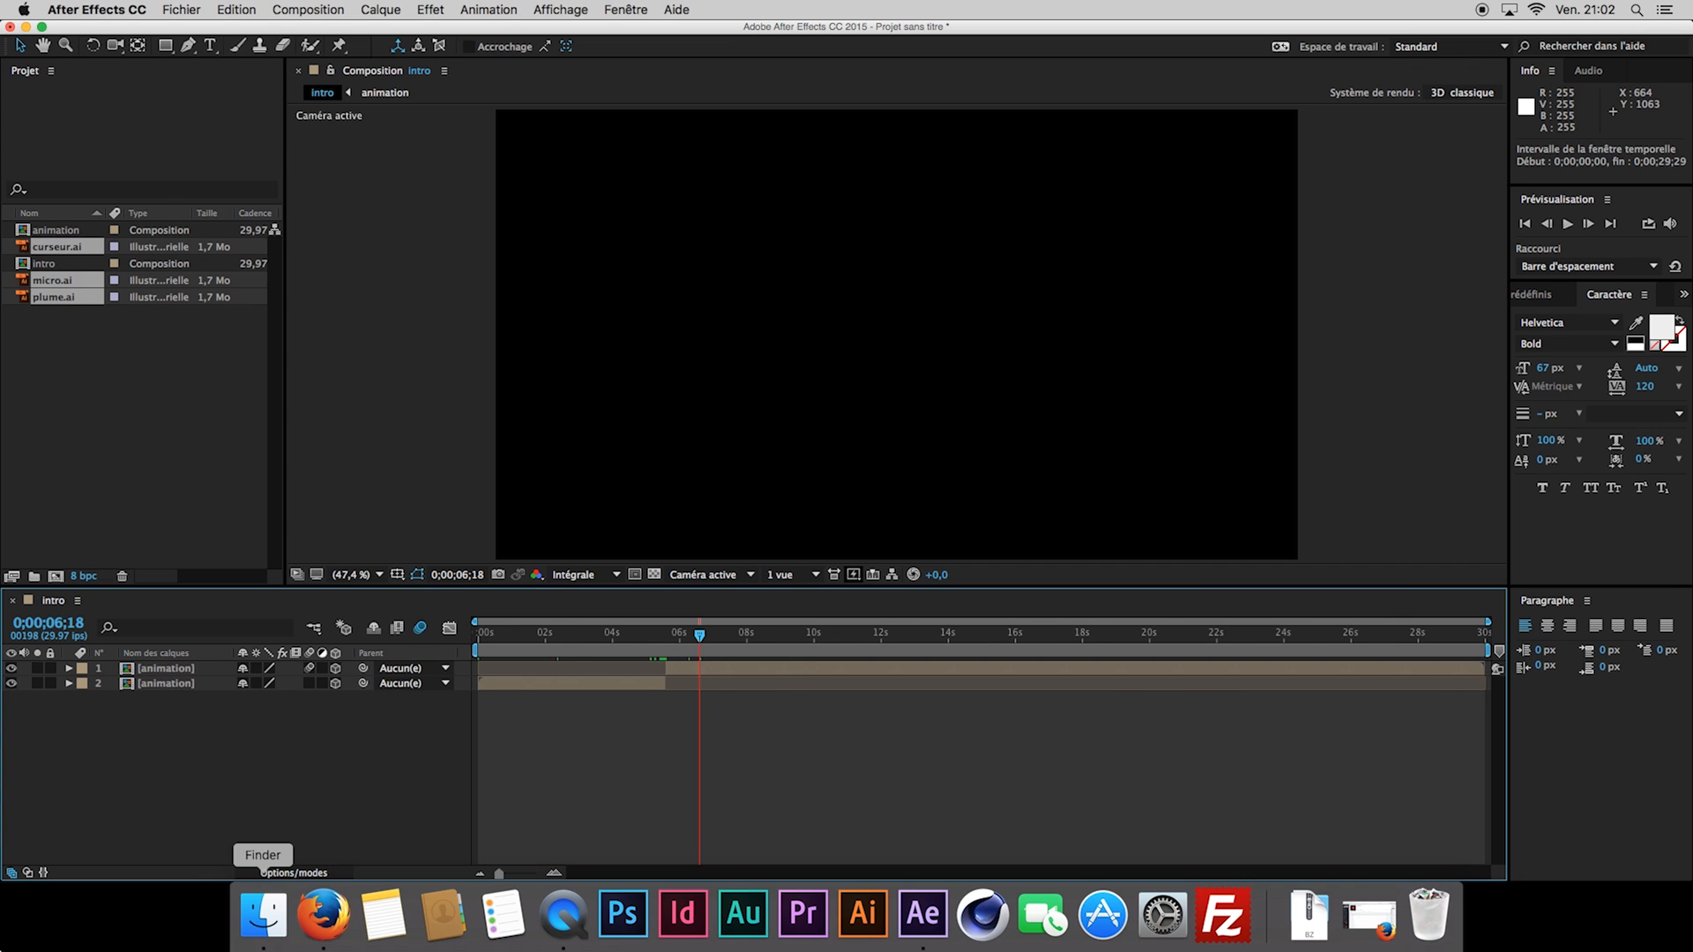
{"action": "left_click_drag", "start_coordinate": [1484, 650], "coordinate": [697, 681]}
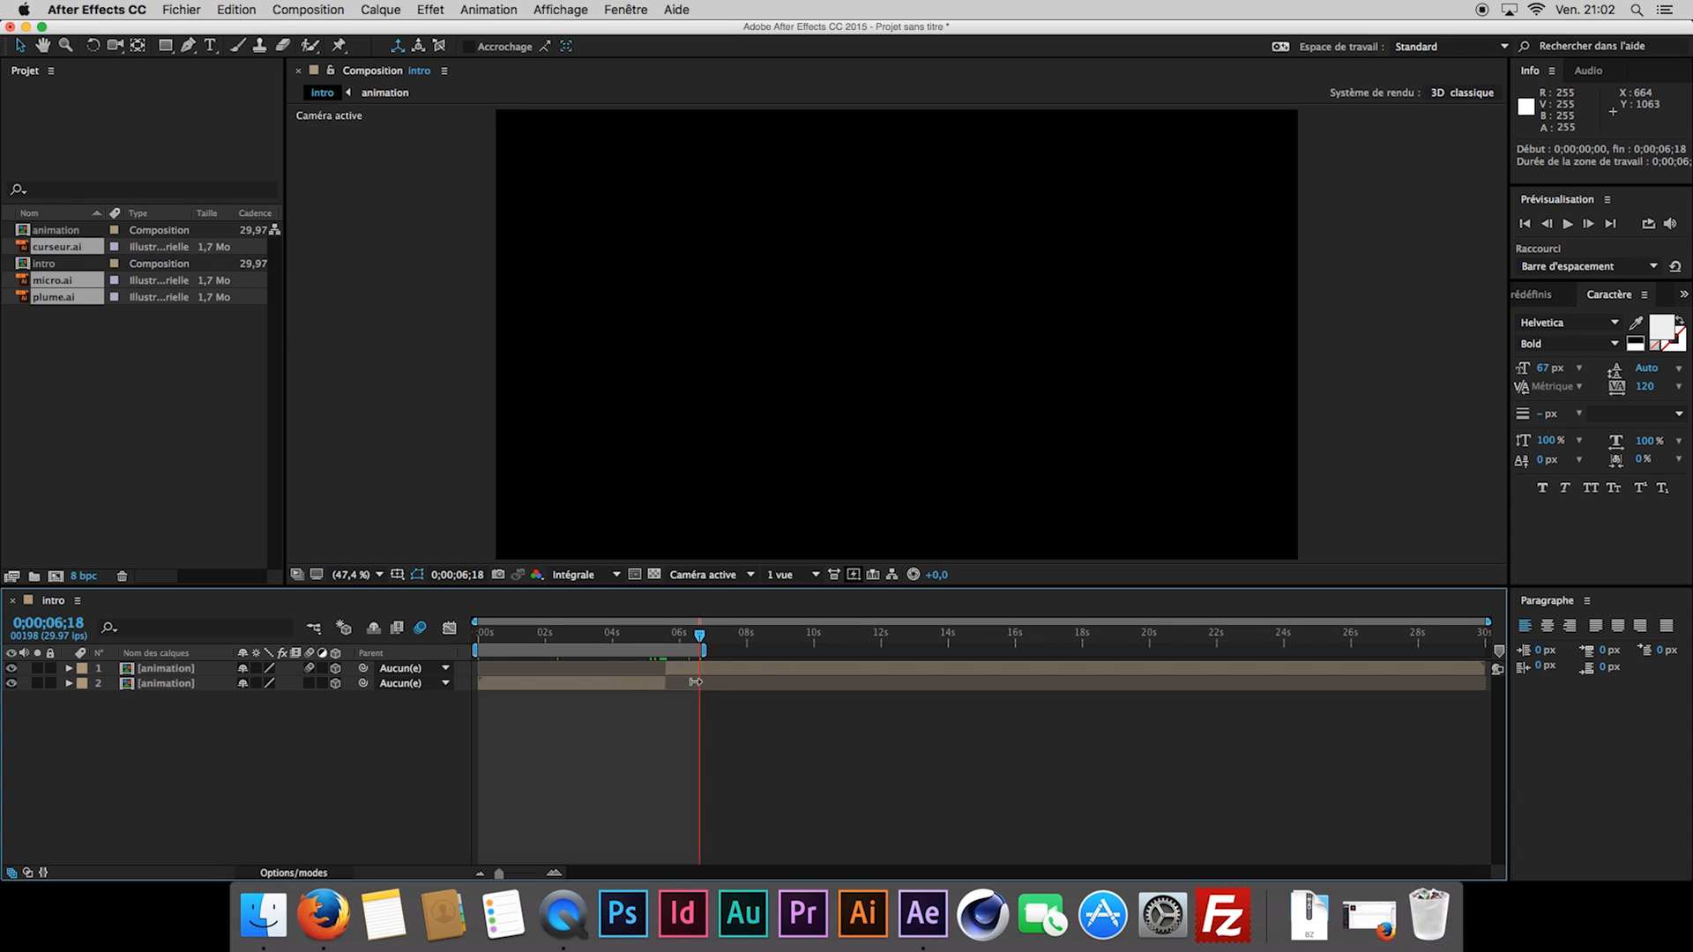
{"action": "key", "text": "space"}
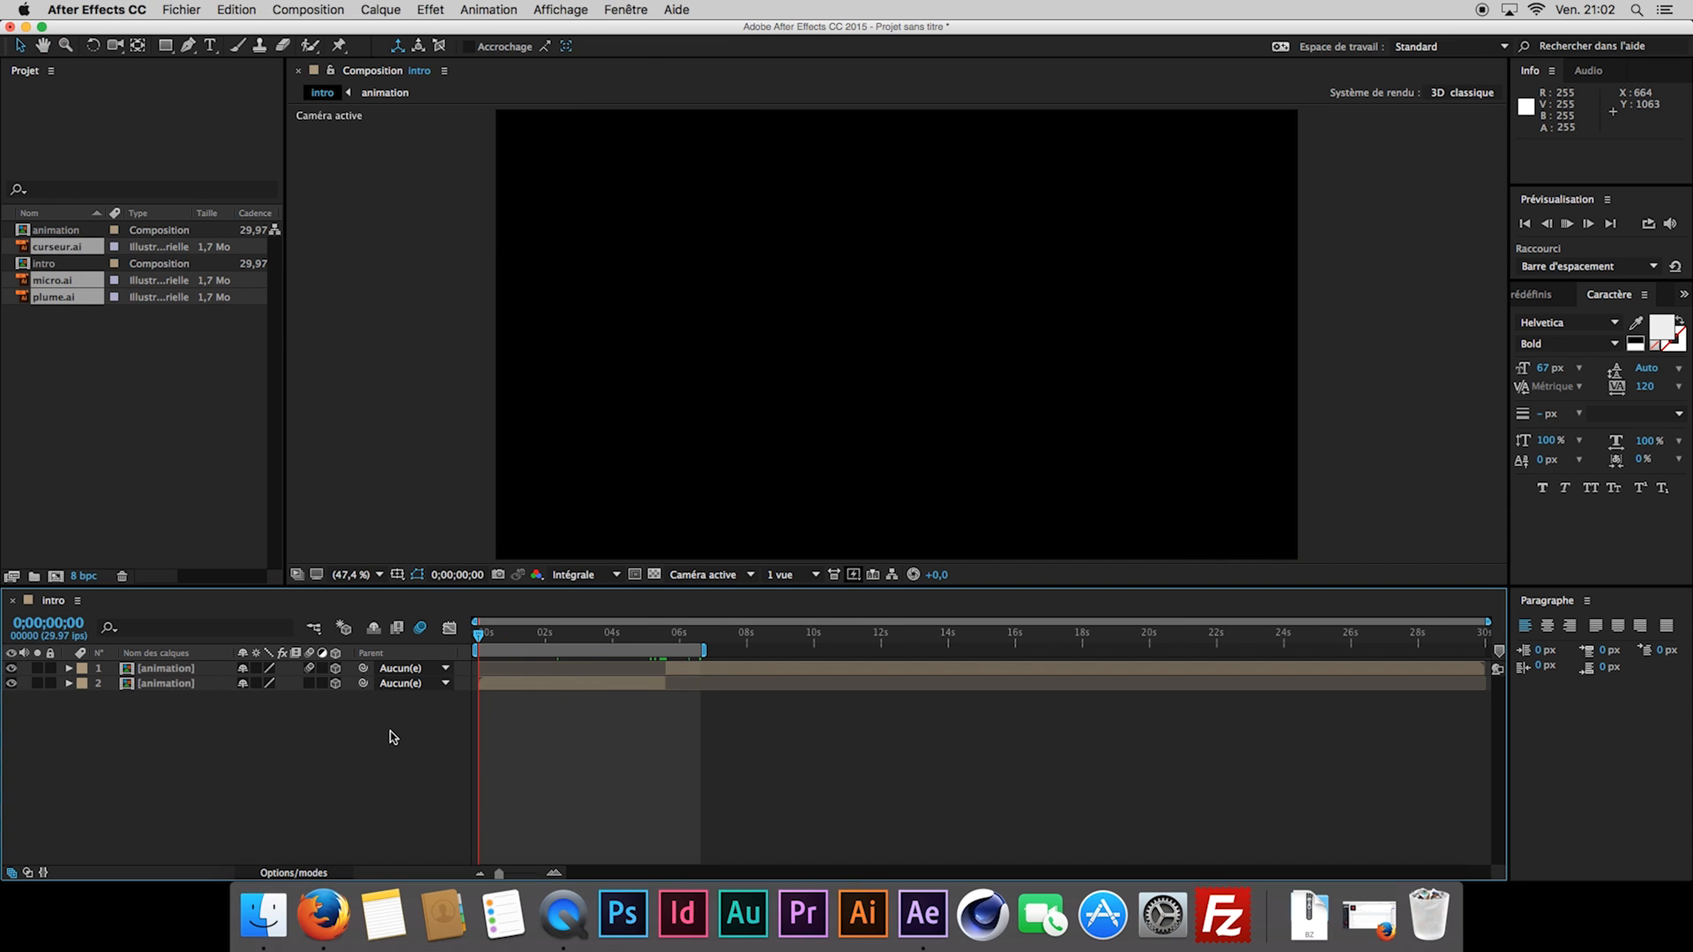